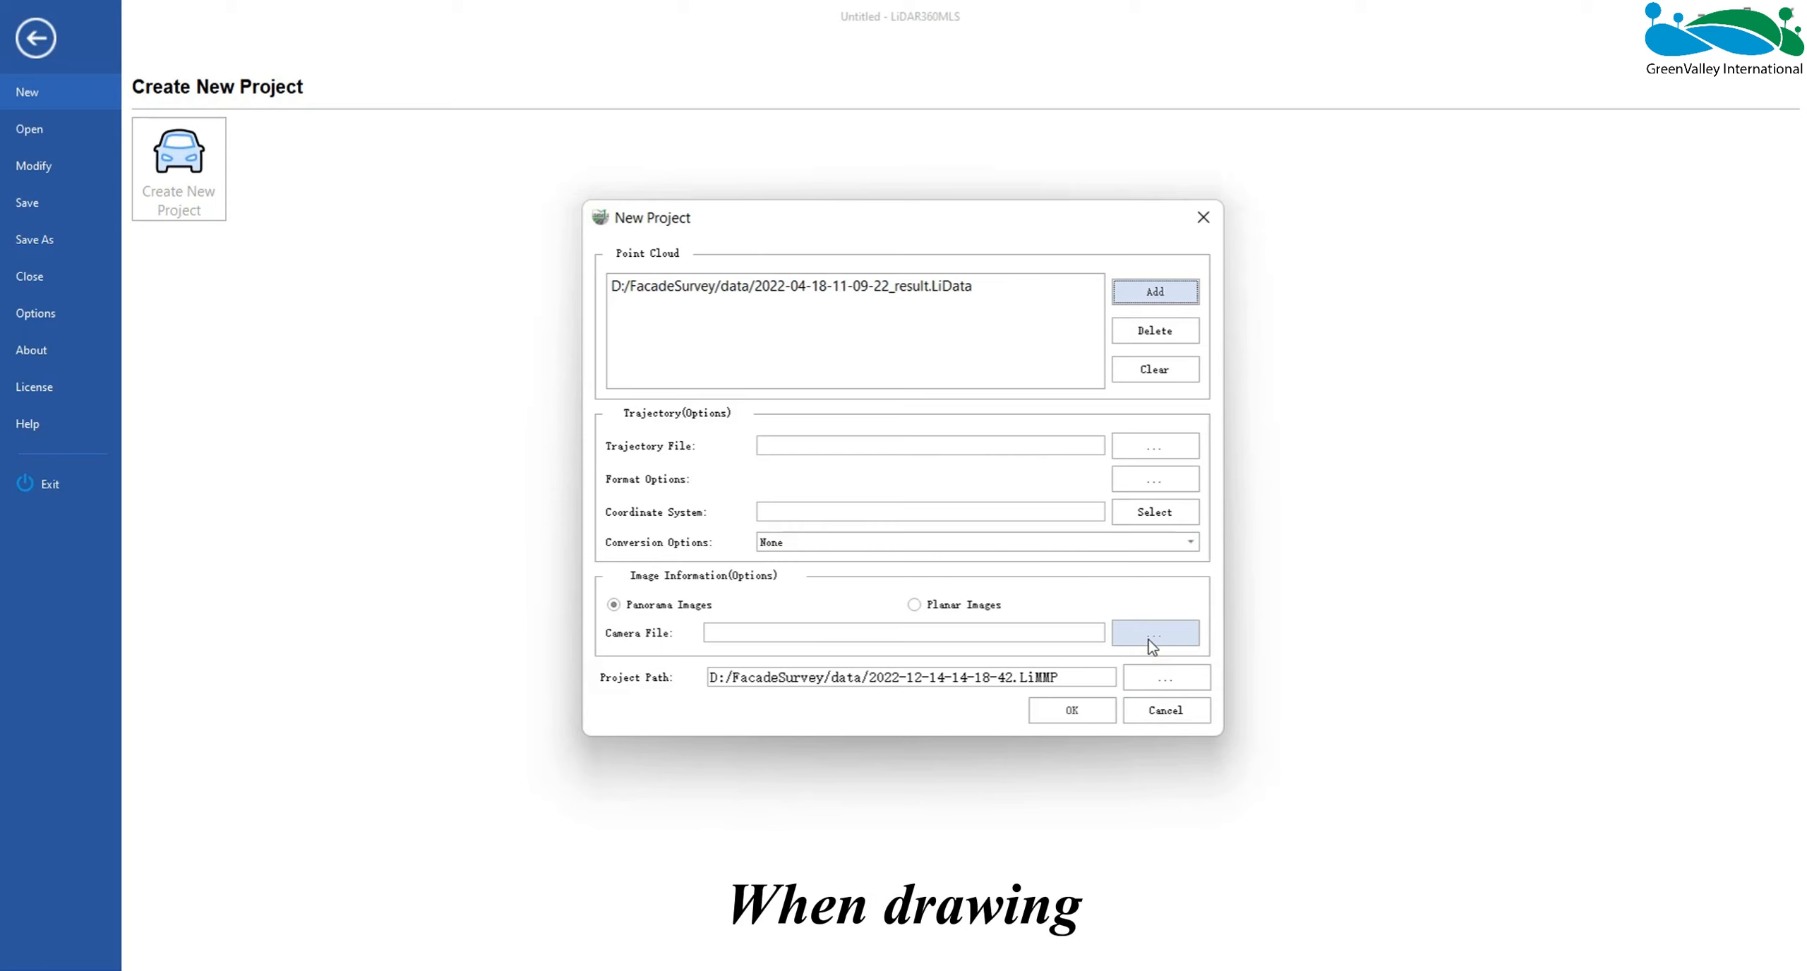
{"action": "left_click", "coordinate": [1149, 640]}
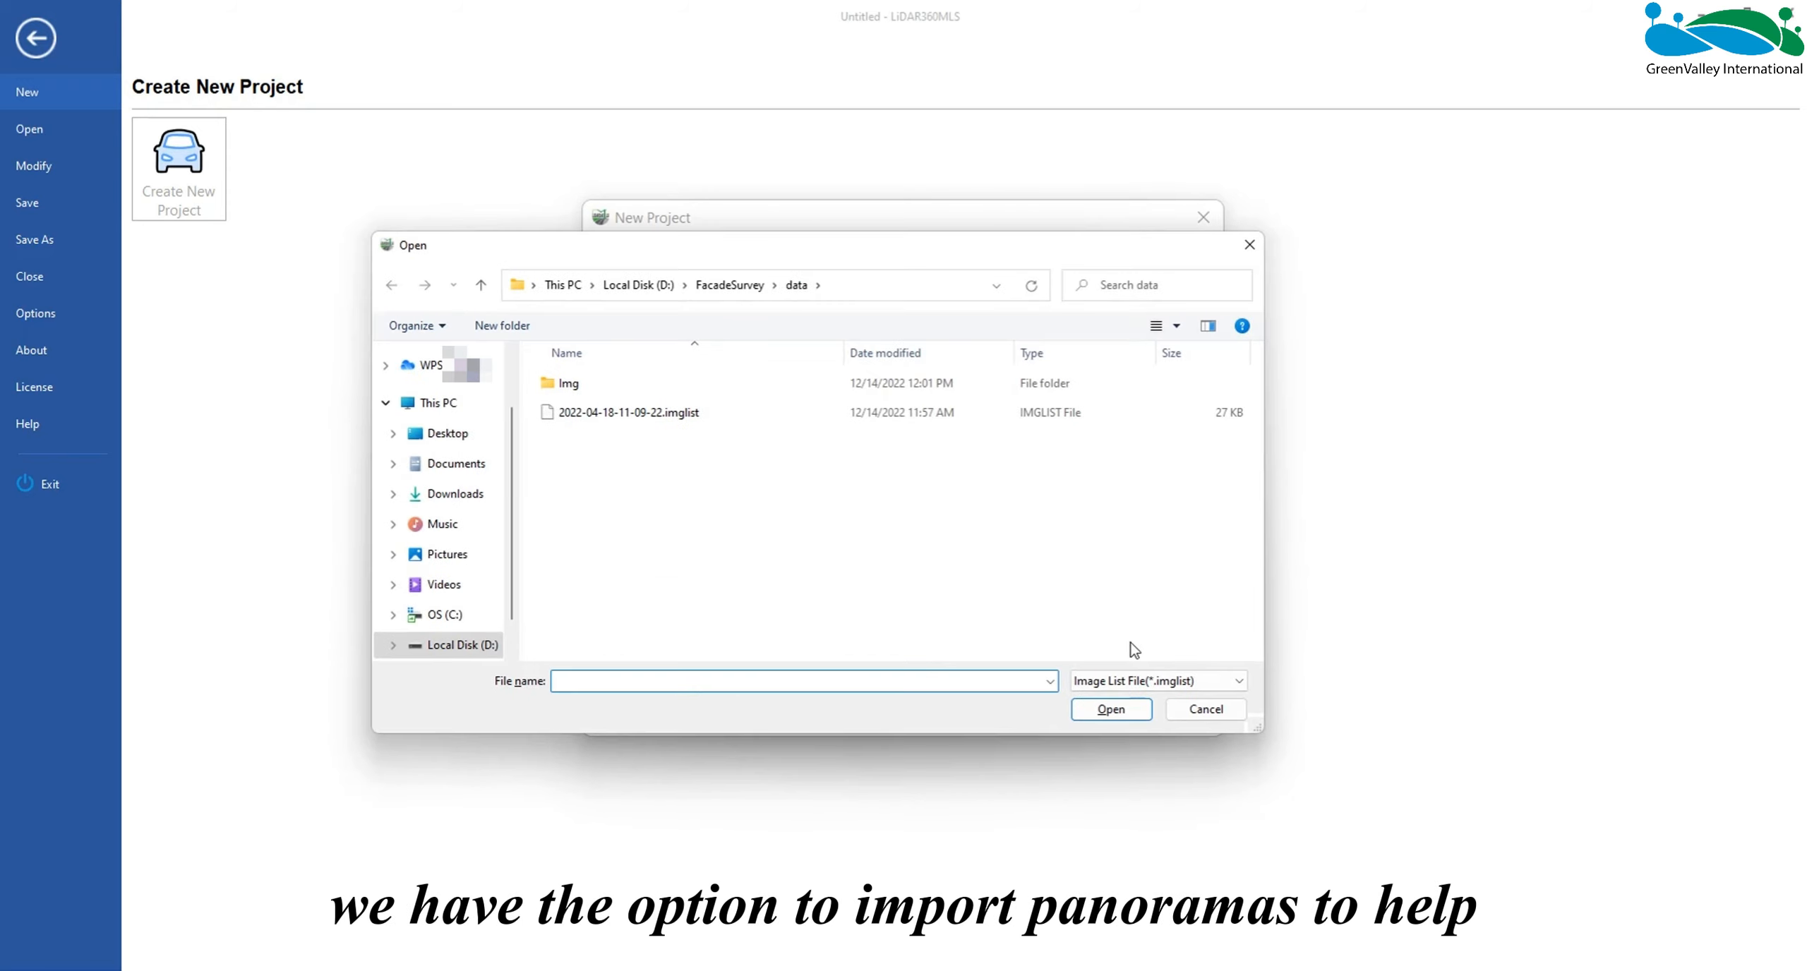
{"action": "left_click", "coordinate": [812, 412]}
{"action": "left_click", "coordinate": [1103, 705]}
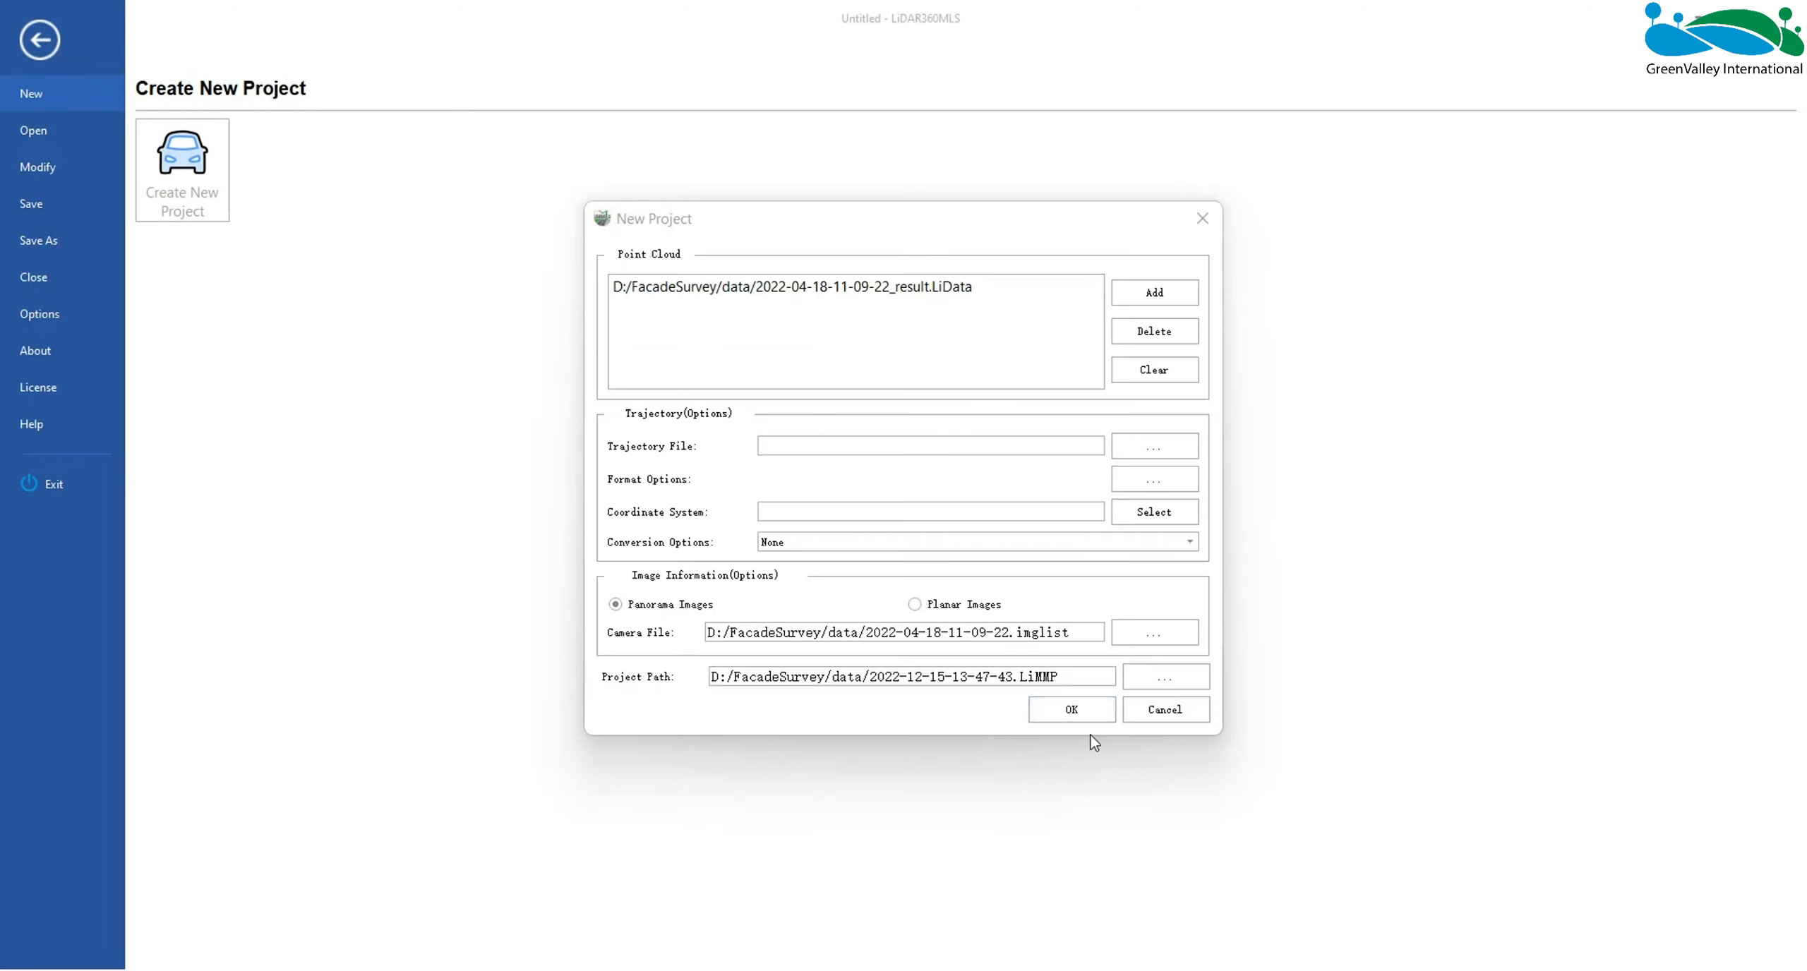
{"action": "left_click", "coordinate": [1072, 710]}
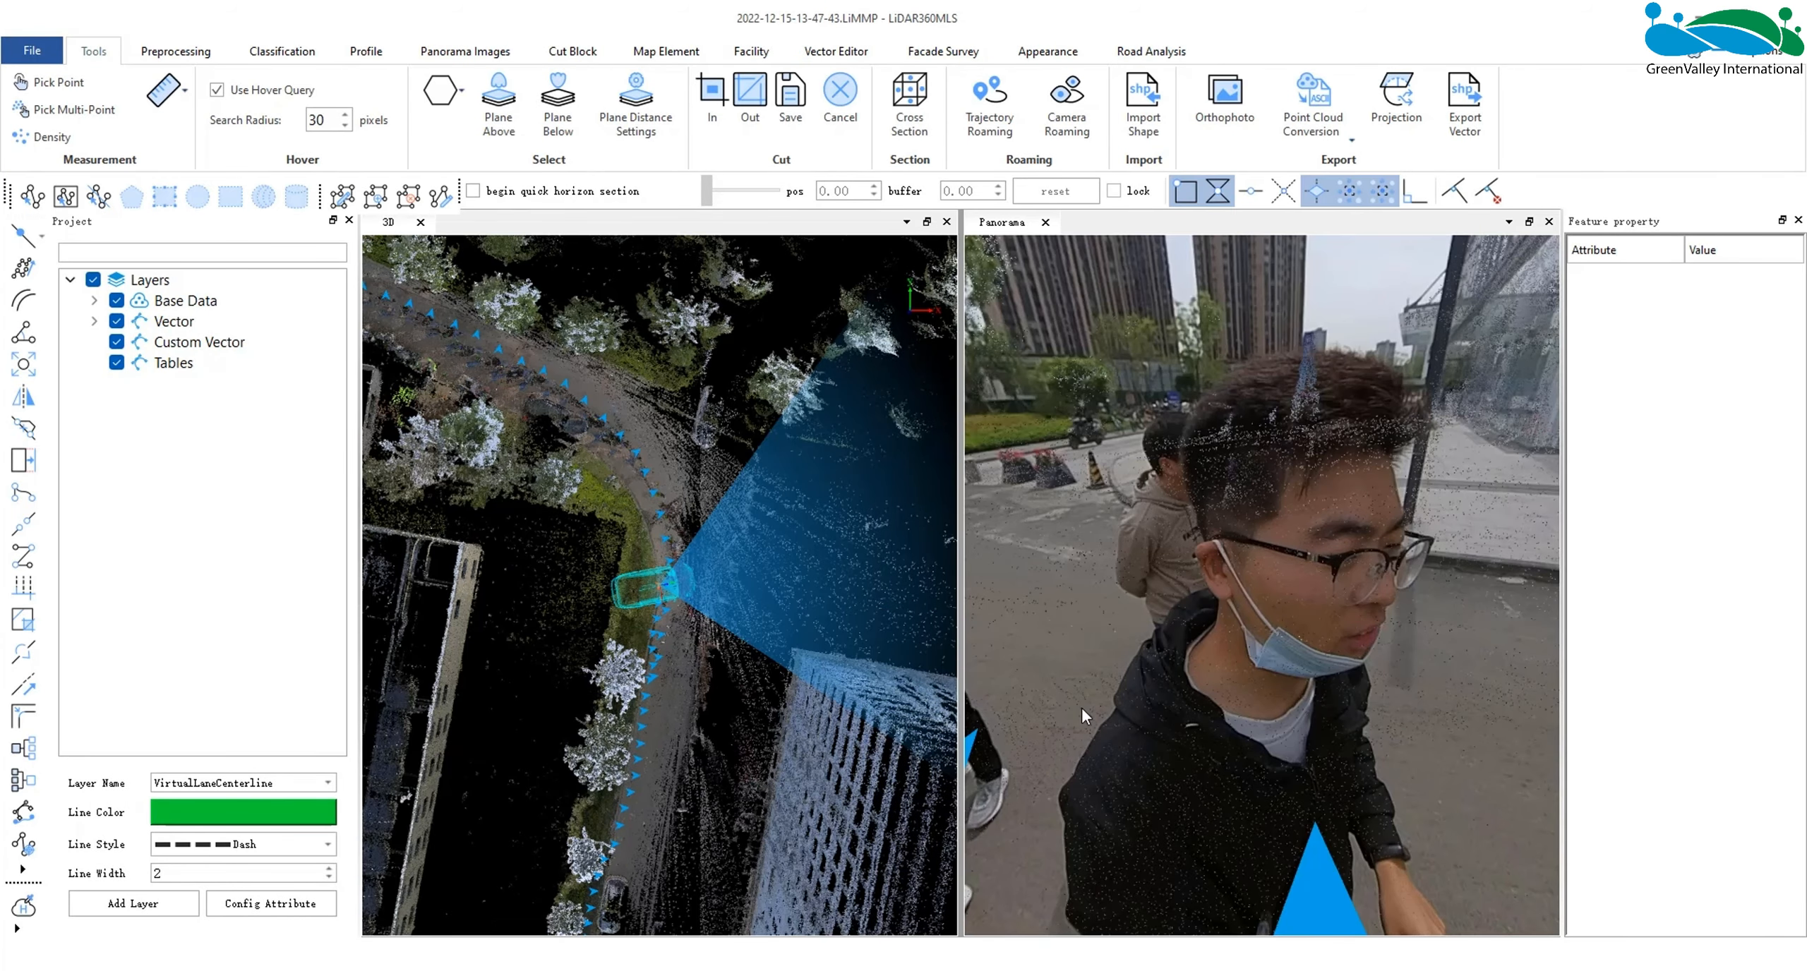
- Close the feature property pane and auto-roam through the panoramic images to preview the data, then stop roaming
{"action": "left_click", "coordinate": [1798, 220]}
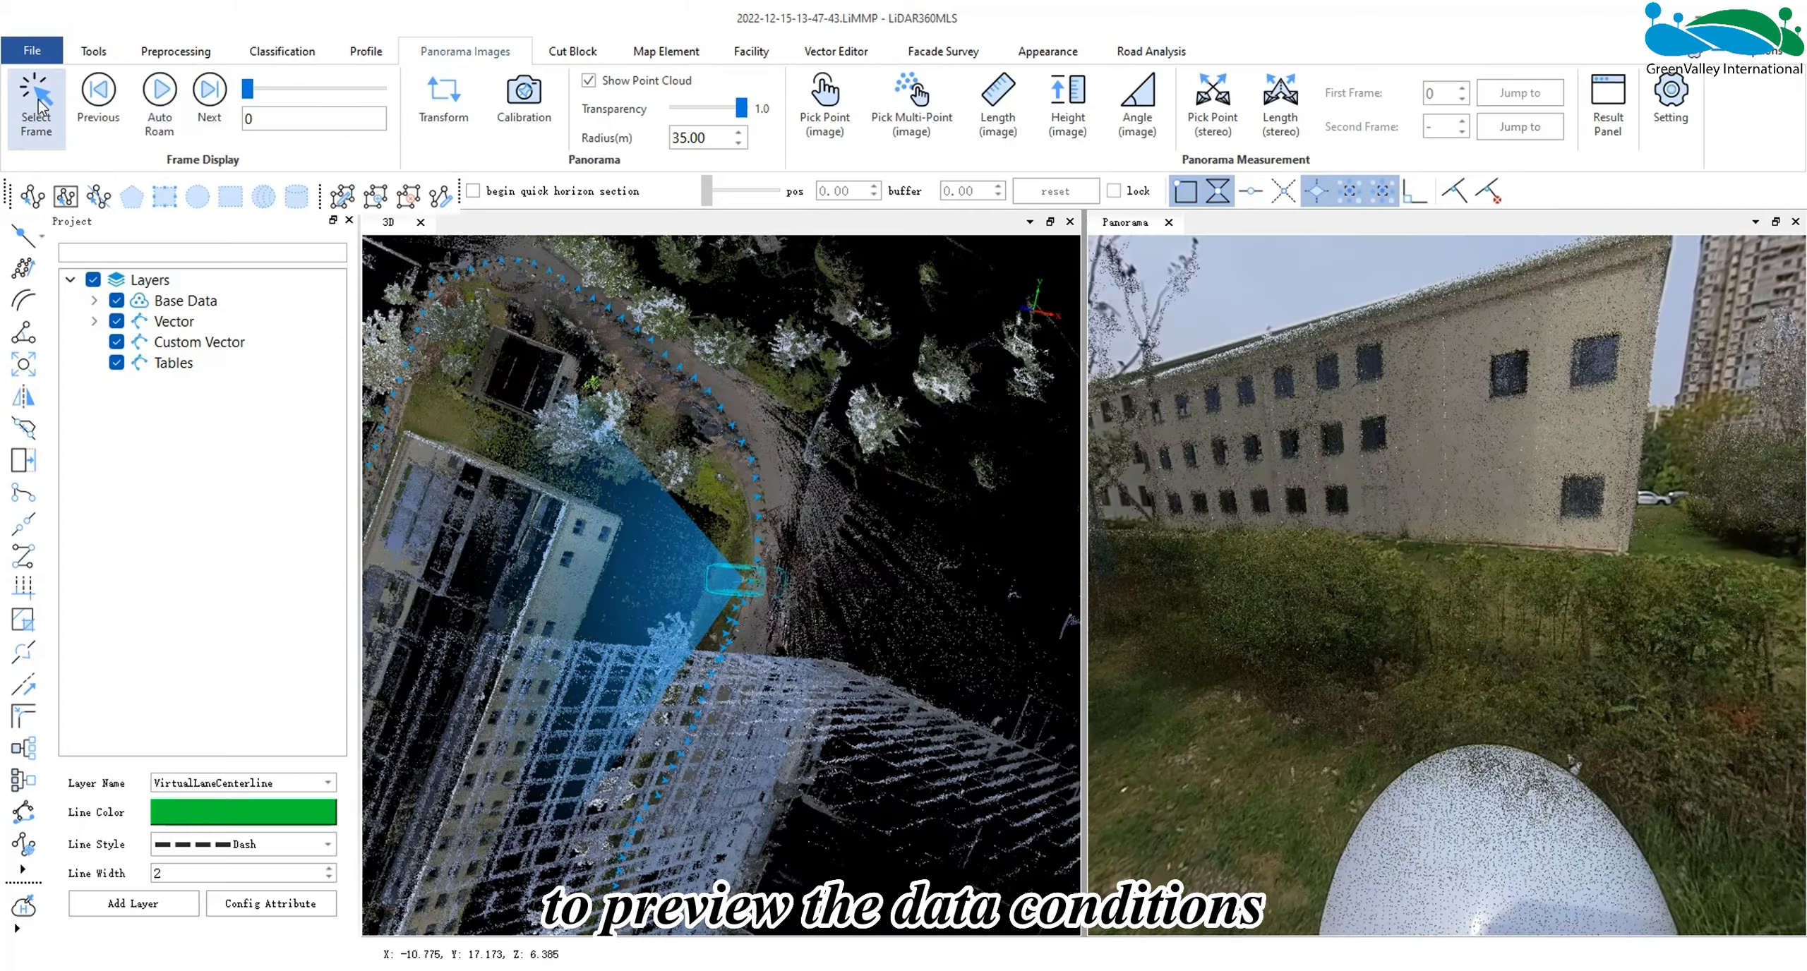
{"action": "left_click", "coordinate": [159, 106]}
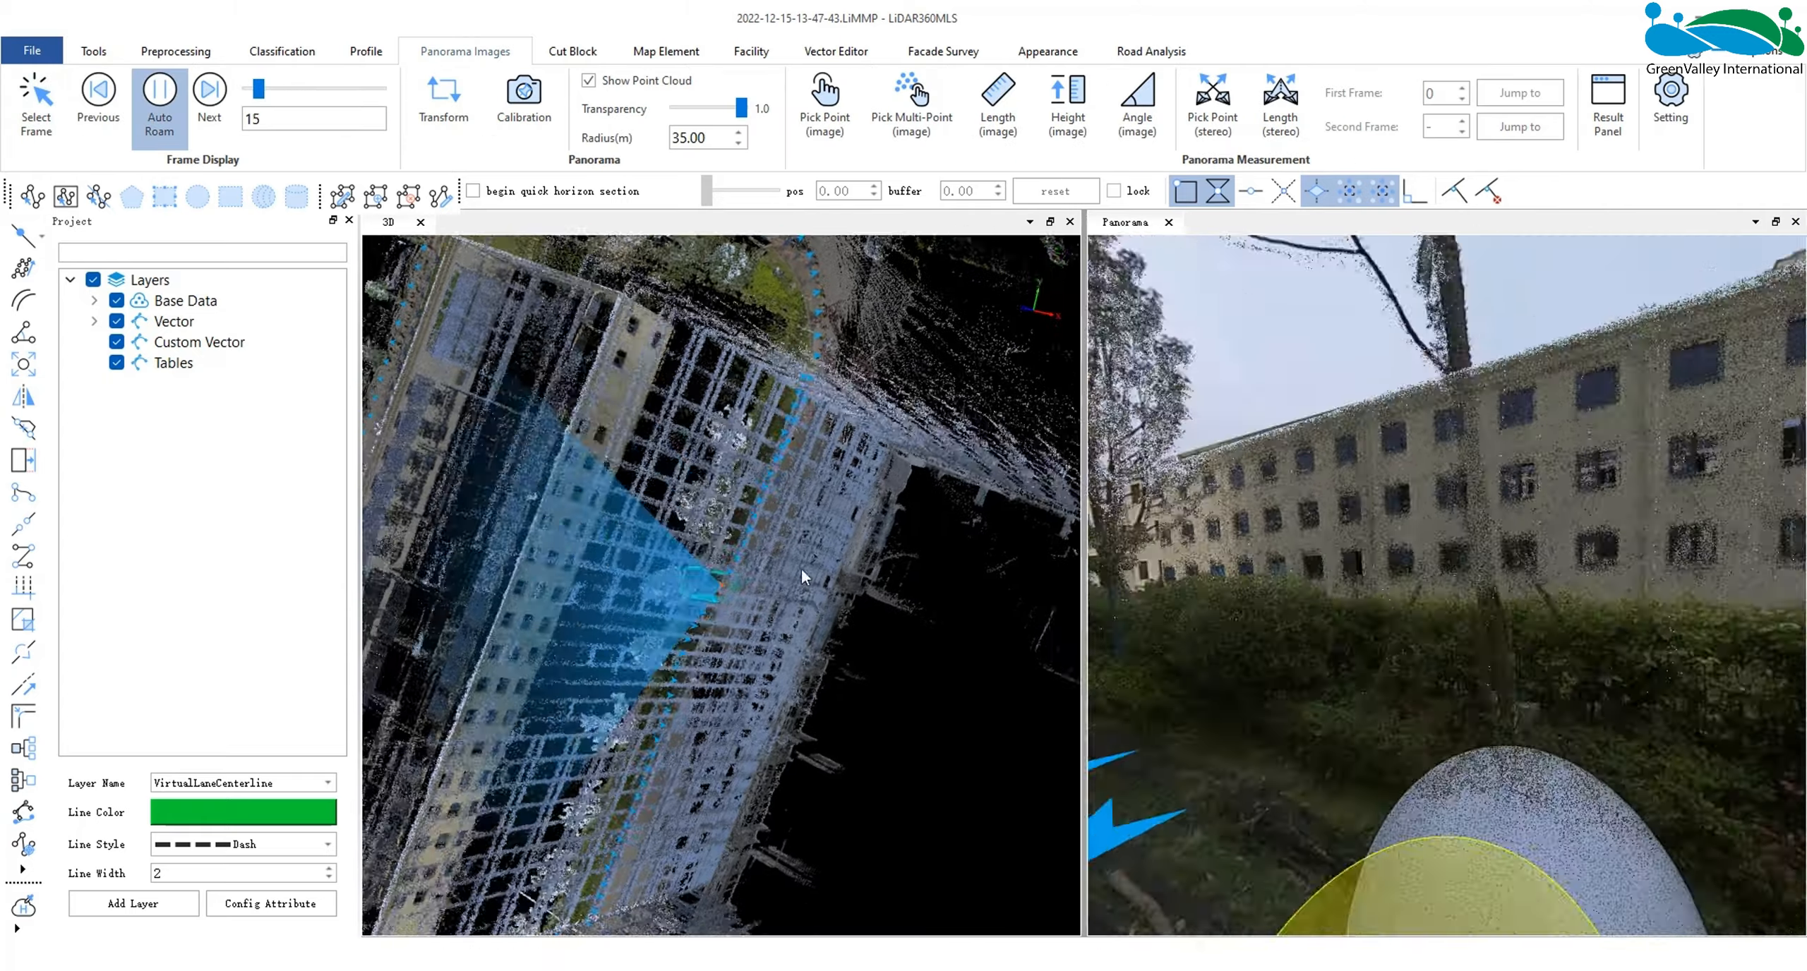
{"action": "left_click_drag", "start_coordinate": [1084, 599], "coordinate": [1028, 604]}
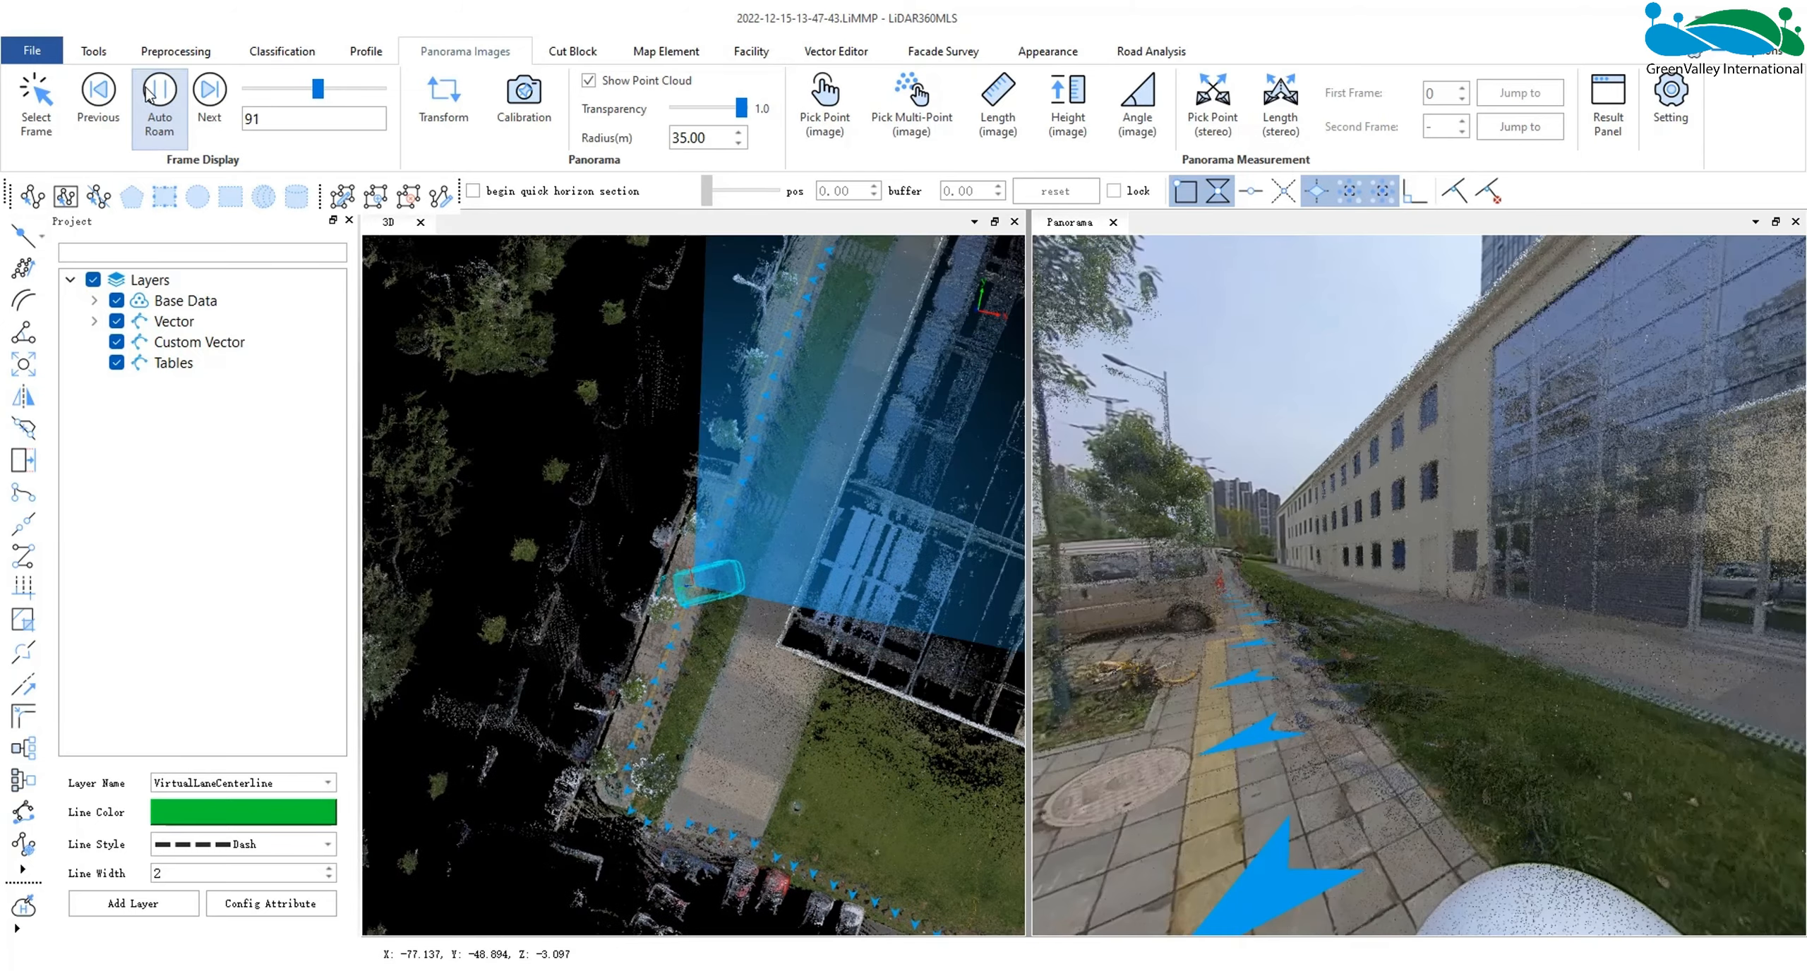
{"action": "left_click", "coordinate": [149, 94]}
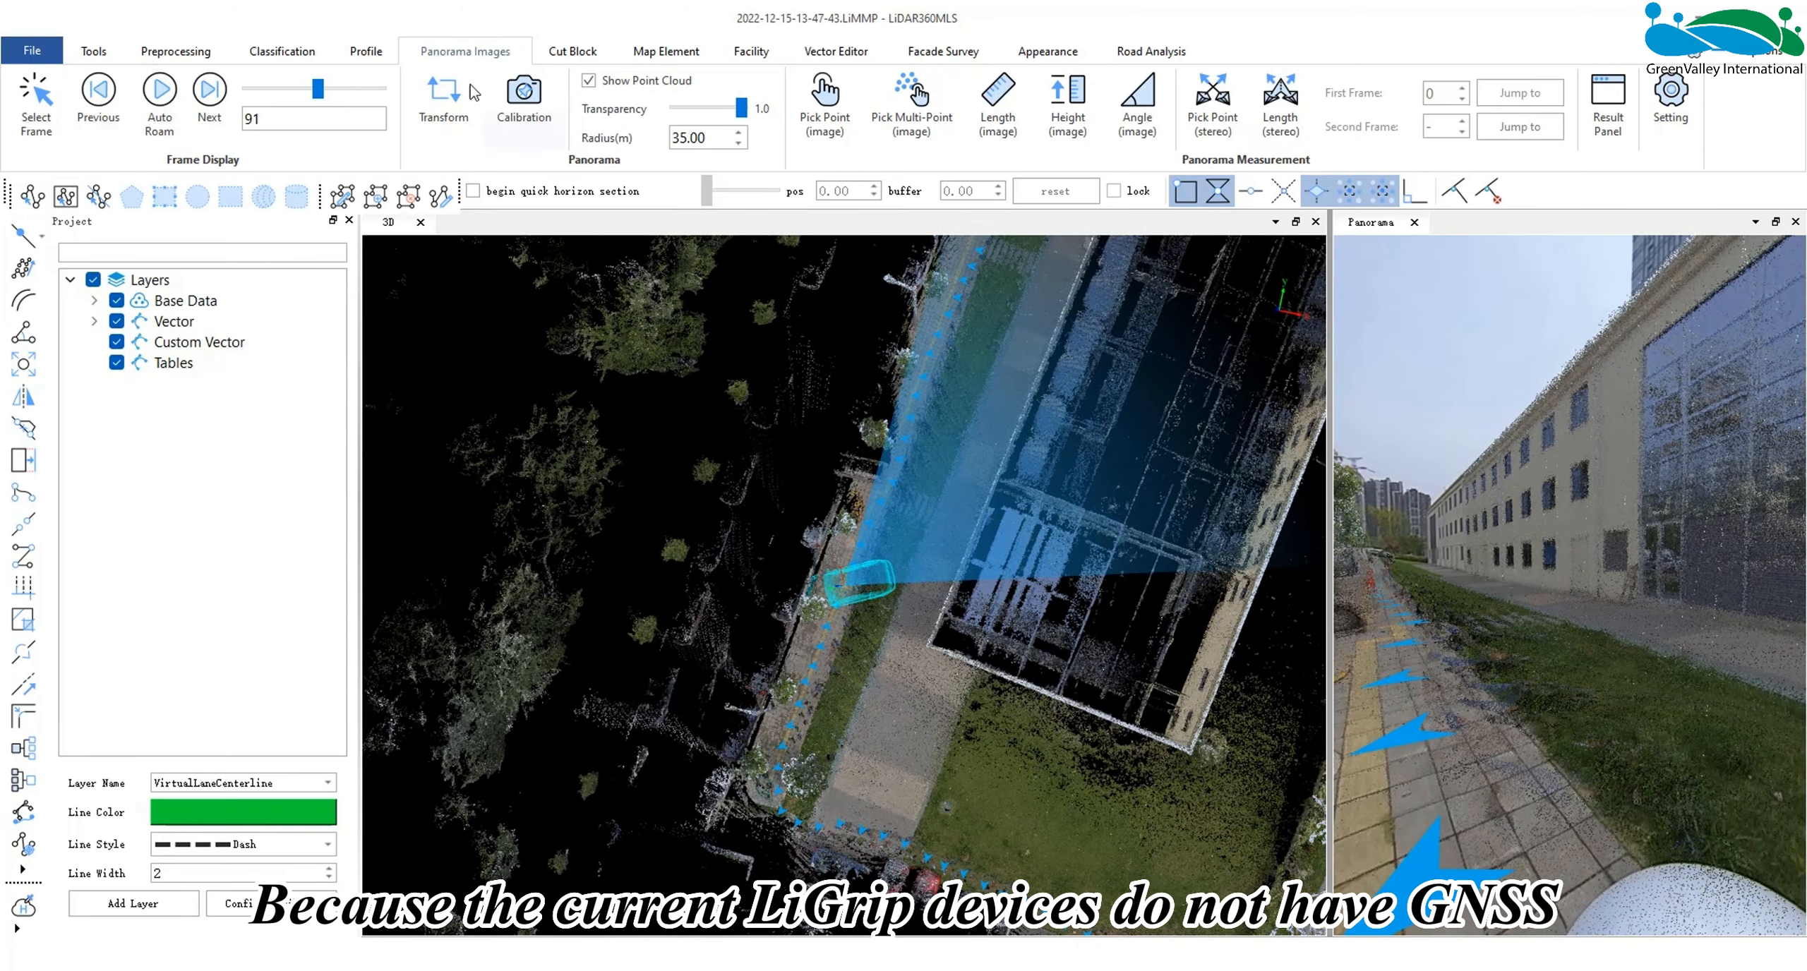
- Cut a narrow profile section along the building's long facade and examine whether the side is tilted
{"action": "left_click", "coordinate": [366, 51]}
{"action": "left_click", "coordinate": [35, 99]}
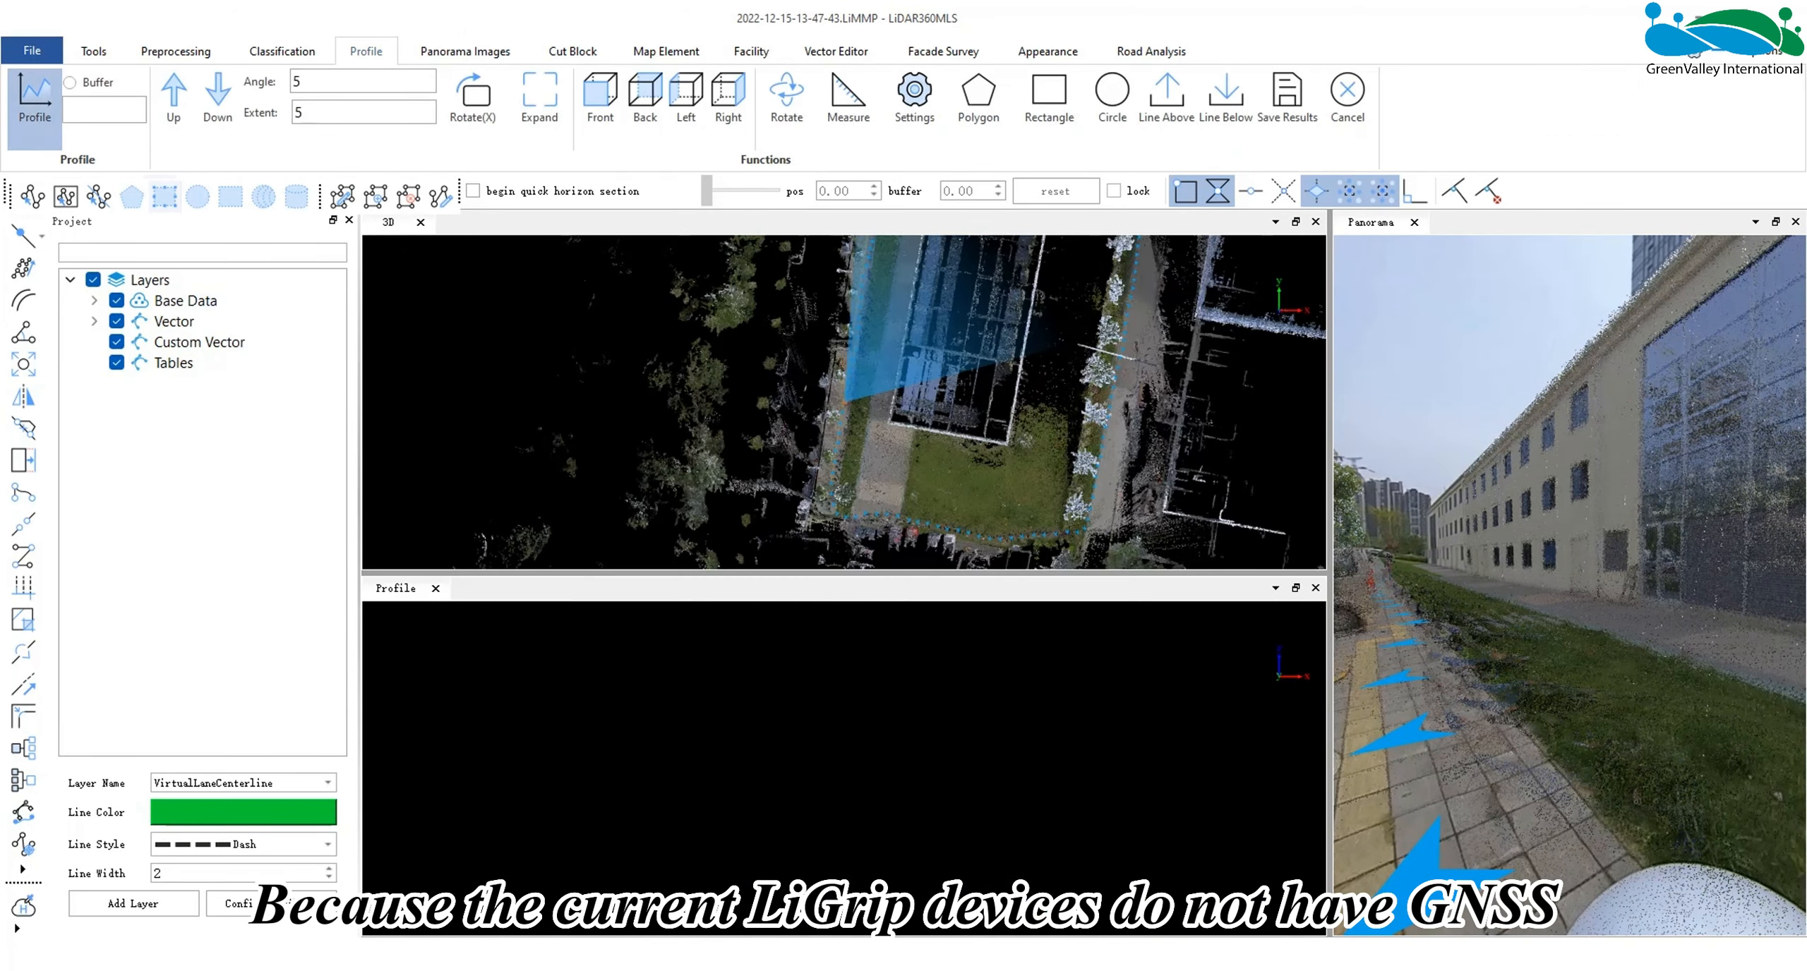
{"action": "scroll", "coordinate": [861, 391], "scroll_direction": "down", "scroll_amount": 5}
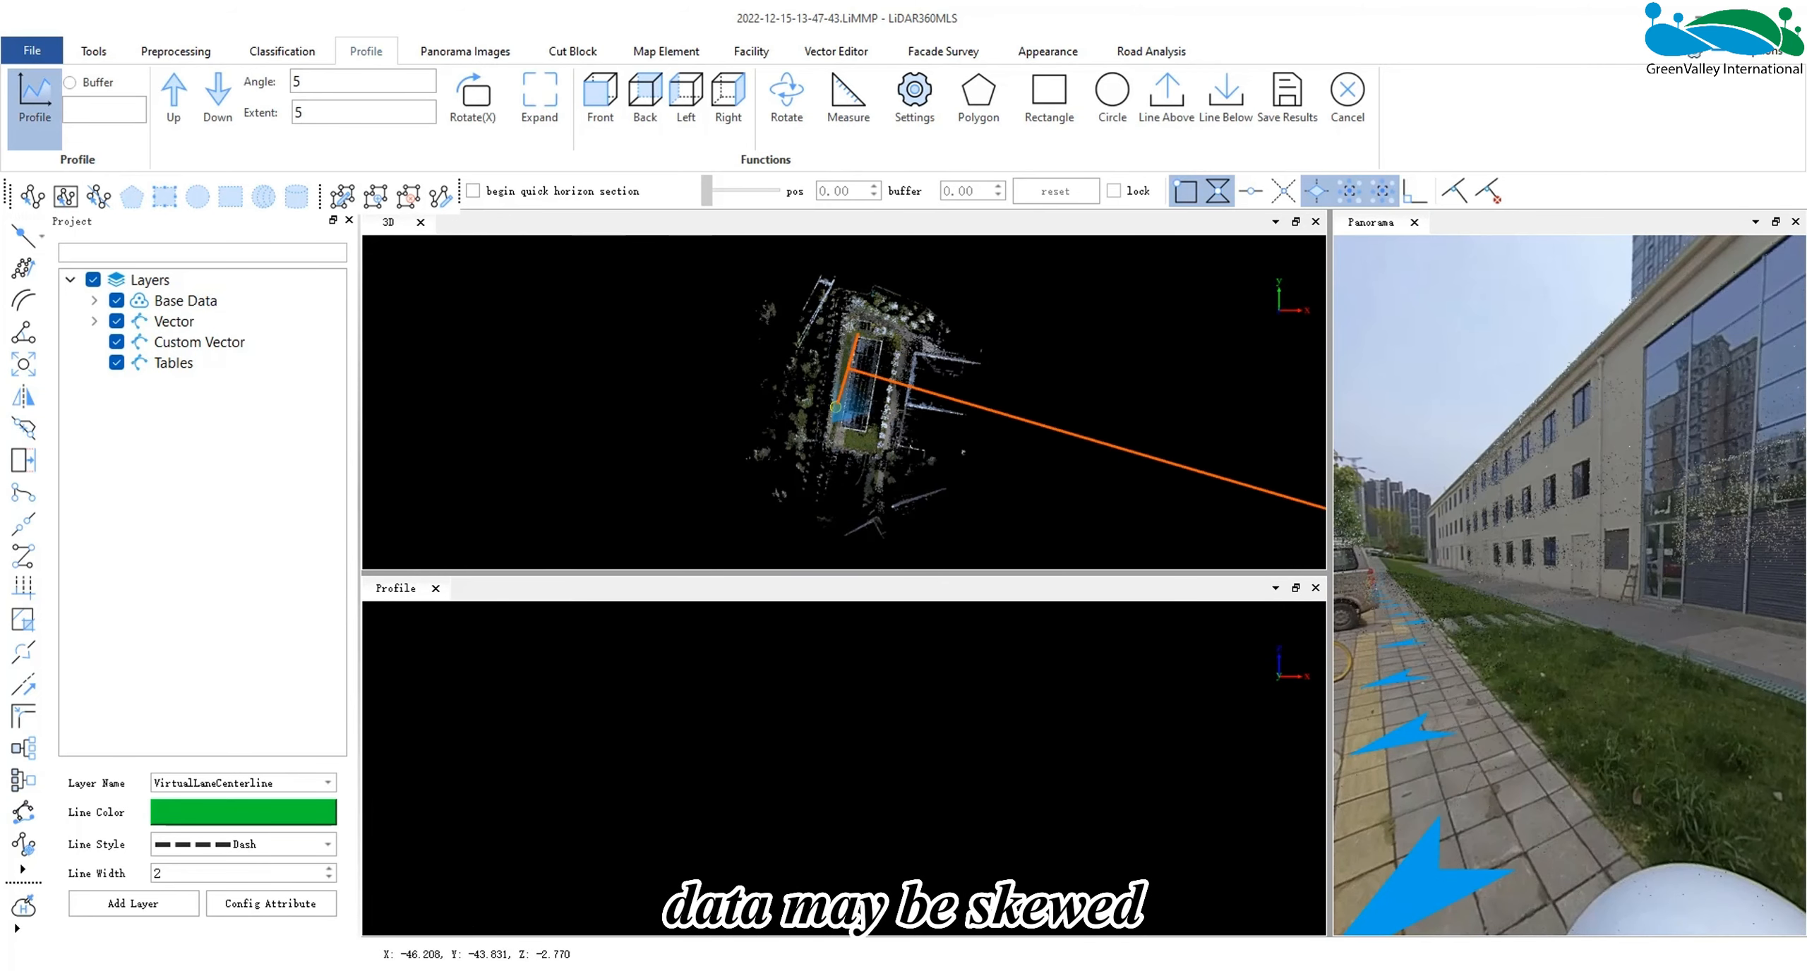
{"action": "left_click", "coordinate": [832, 482]}
{"action": "left_click", "coordinate": [837, 482]}
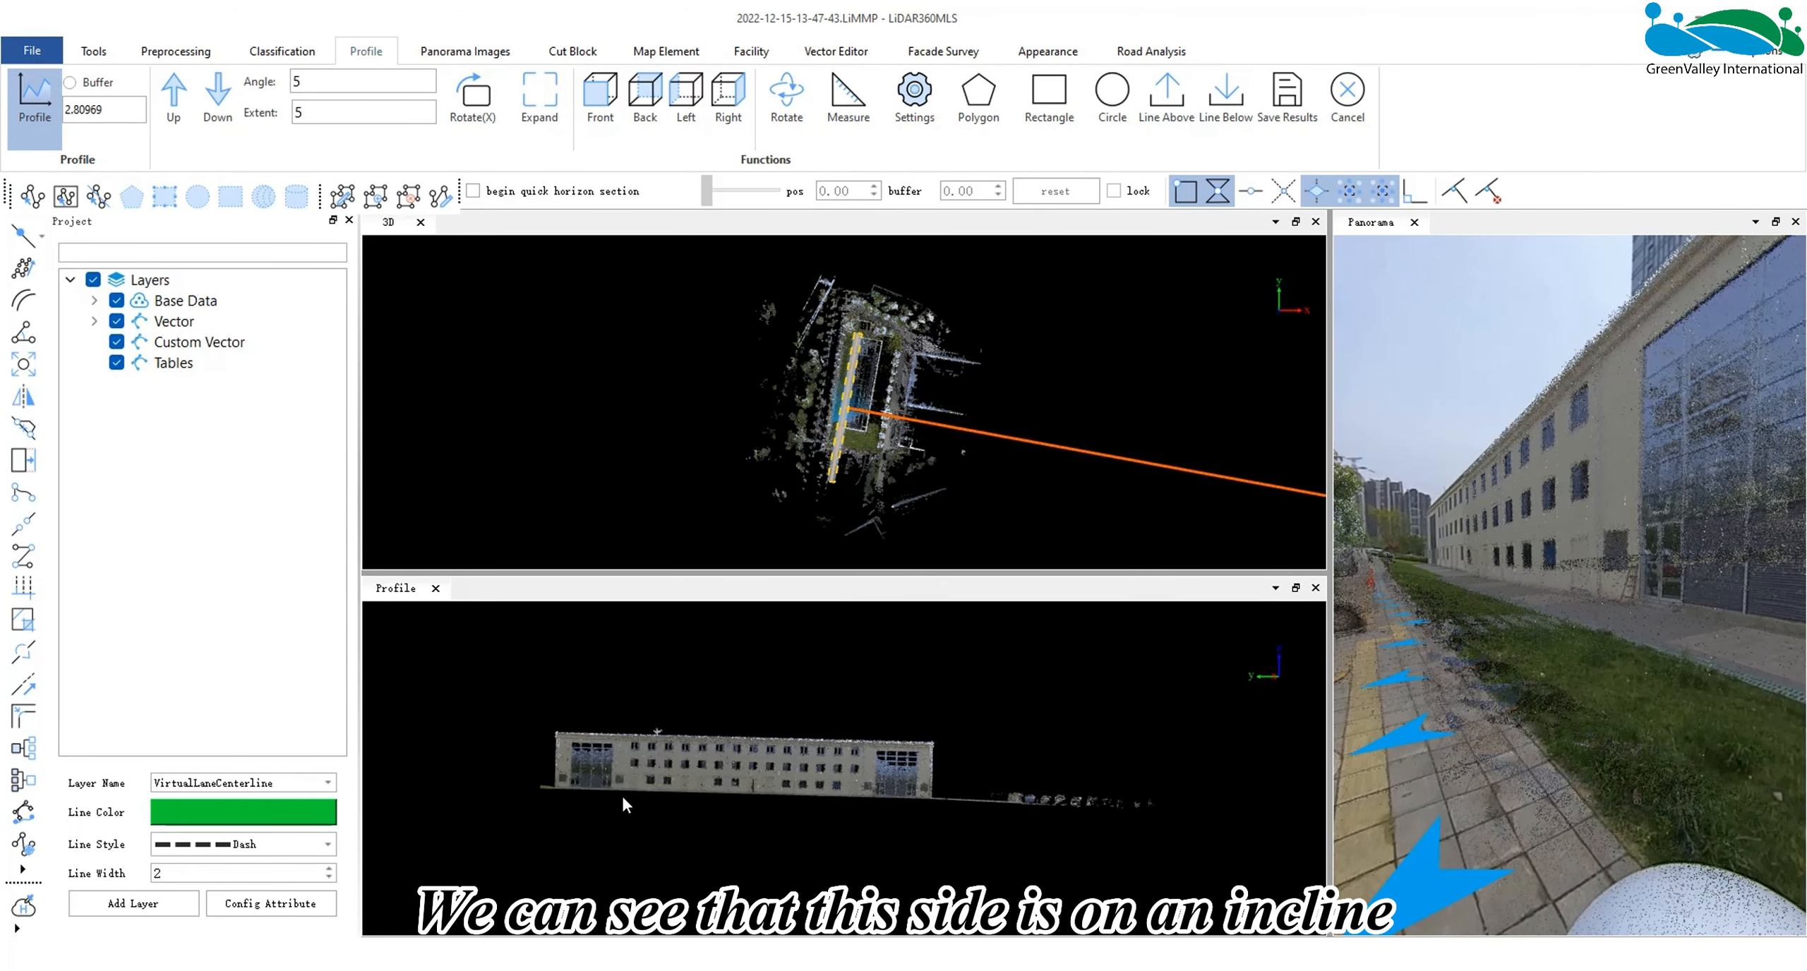
{"action": "scroll", "coordinate": [621, 793], "scroll_direction": "up", "scroll_amount": 3}
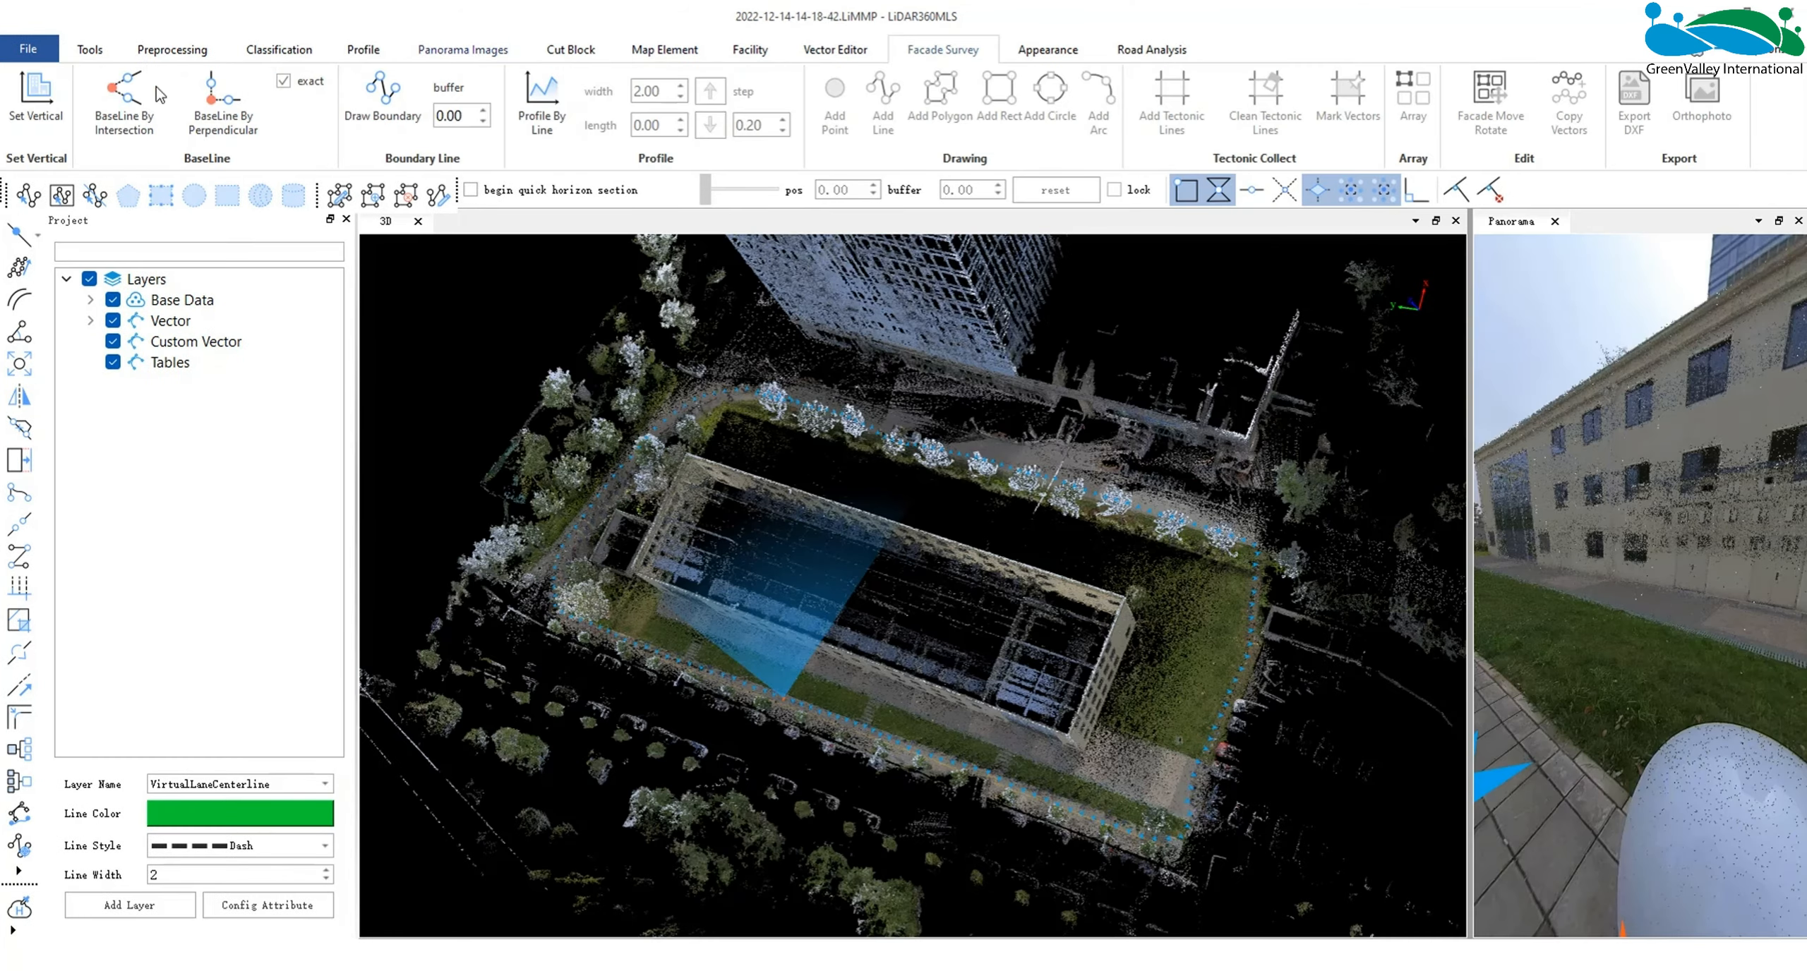
- With Set Vertical, pick three evenly spaced fitting planes from the top to the bottom floor of the long facade for facade1
{"action": "left_click", "coordinate": [35, 98]}
{"action": "left_click_drag", "start_coordinate": [390, 197], "coordinate": [219, 161]}
{"action": "left_click_drag", "start_coordinate": [978, 679], "coordinate": [981, 665]}
{"action": "middle_click_drag", "start_coordinate": [1108, 734], "coordinate": [1024, 594]}
{"action": "left_click_drag", "start_coordinate": [1024, 594], "coordinate": [1008, 640]}
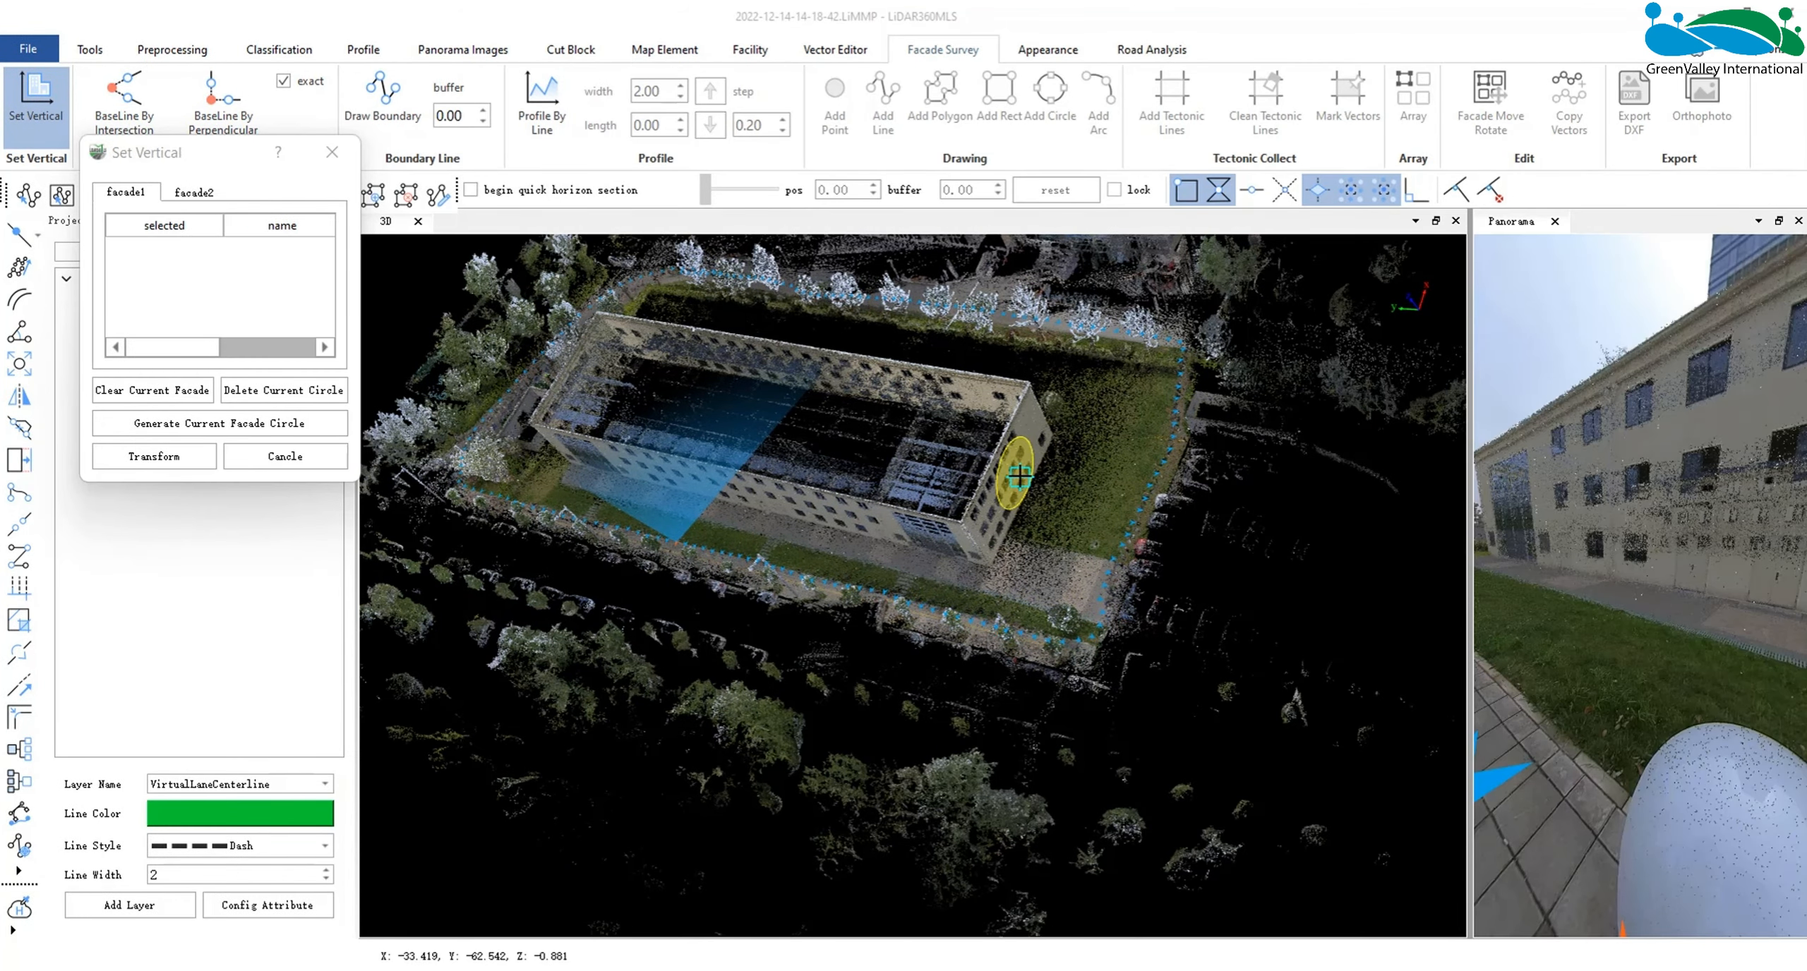
{"action": "scroll", "coordinate": [956, 605], "scroll_direction": "up", "scroll_amount": 4}
{"action": "scroll", "coordinate": [947, 599], "scroll_direction": "up", "scroll_amount": 1}
{"action": "left_click_drag", "start_coordinate": [947, 598], "coordinate": [959, 569]}
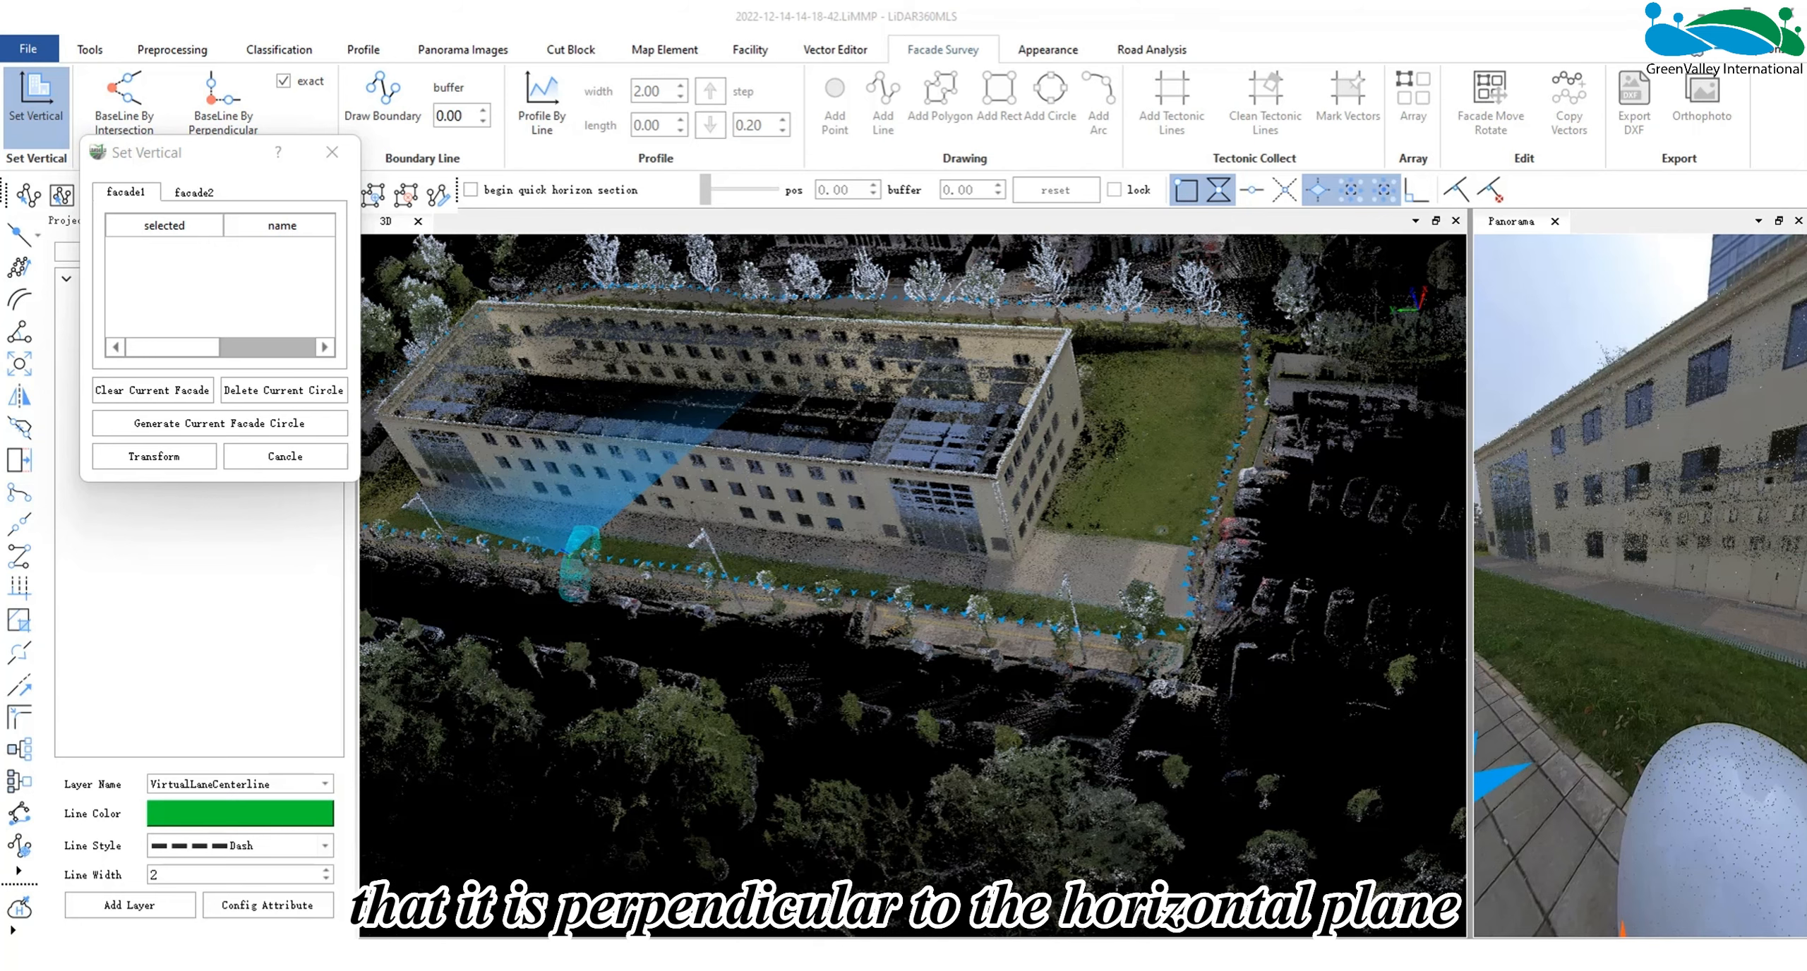
{"action": "scroll", "coordinate": [883, 569], "scroll_direction": "up", "scroll_amount": 5}
{"action": "left_click_drag", "start_coordinate": [883, 569], "coordinate": [939, 487]}
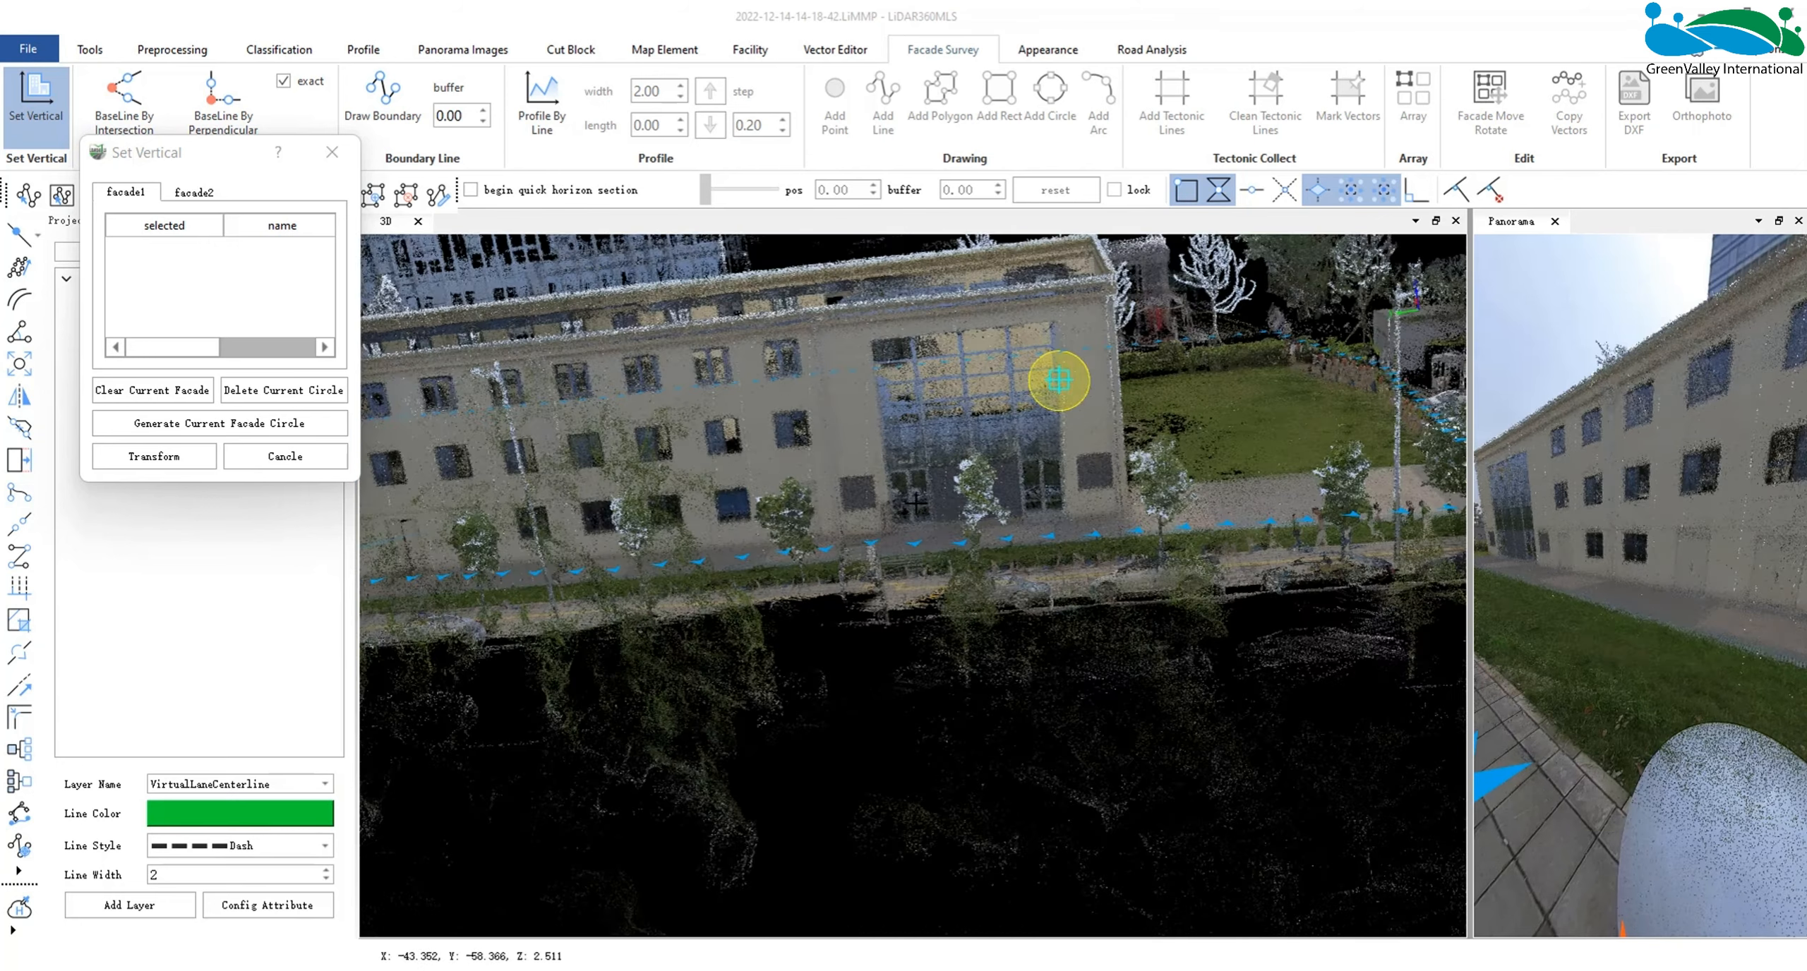
{"action": "middle_click_drag", "start_coordinate": [939, 487], "coordinate": [912, 654]}
{"action": "scroll", "coordinate": [912, 654], "scroll_direction": "up", "scroll_amount": 2}
{"action": "left_click_drag", "start_coordinate": [909, 654], "coordinate": [892, 628]}
{"action": "scroll", "coordinate": [927, 521], "scroll_direction": "up", "scroll_amount": 1}
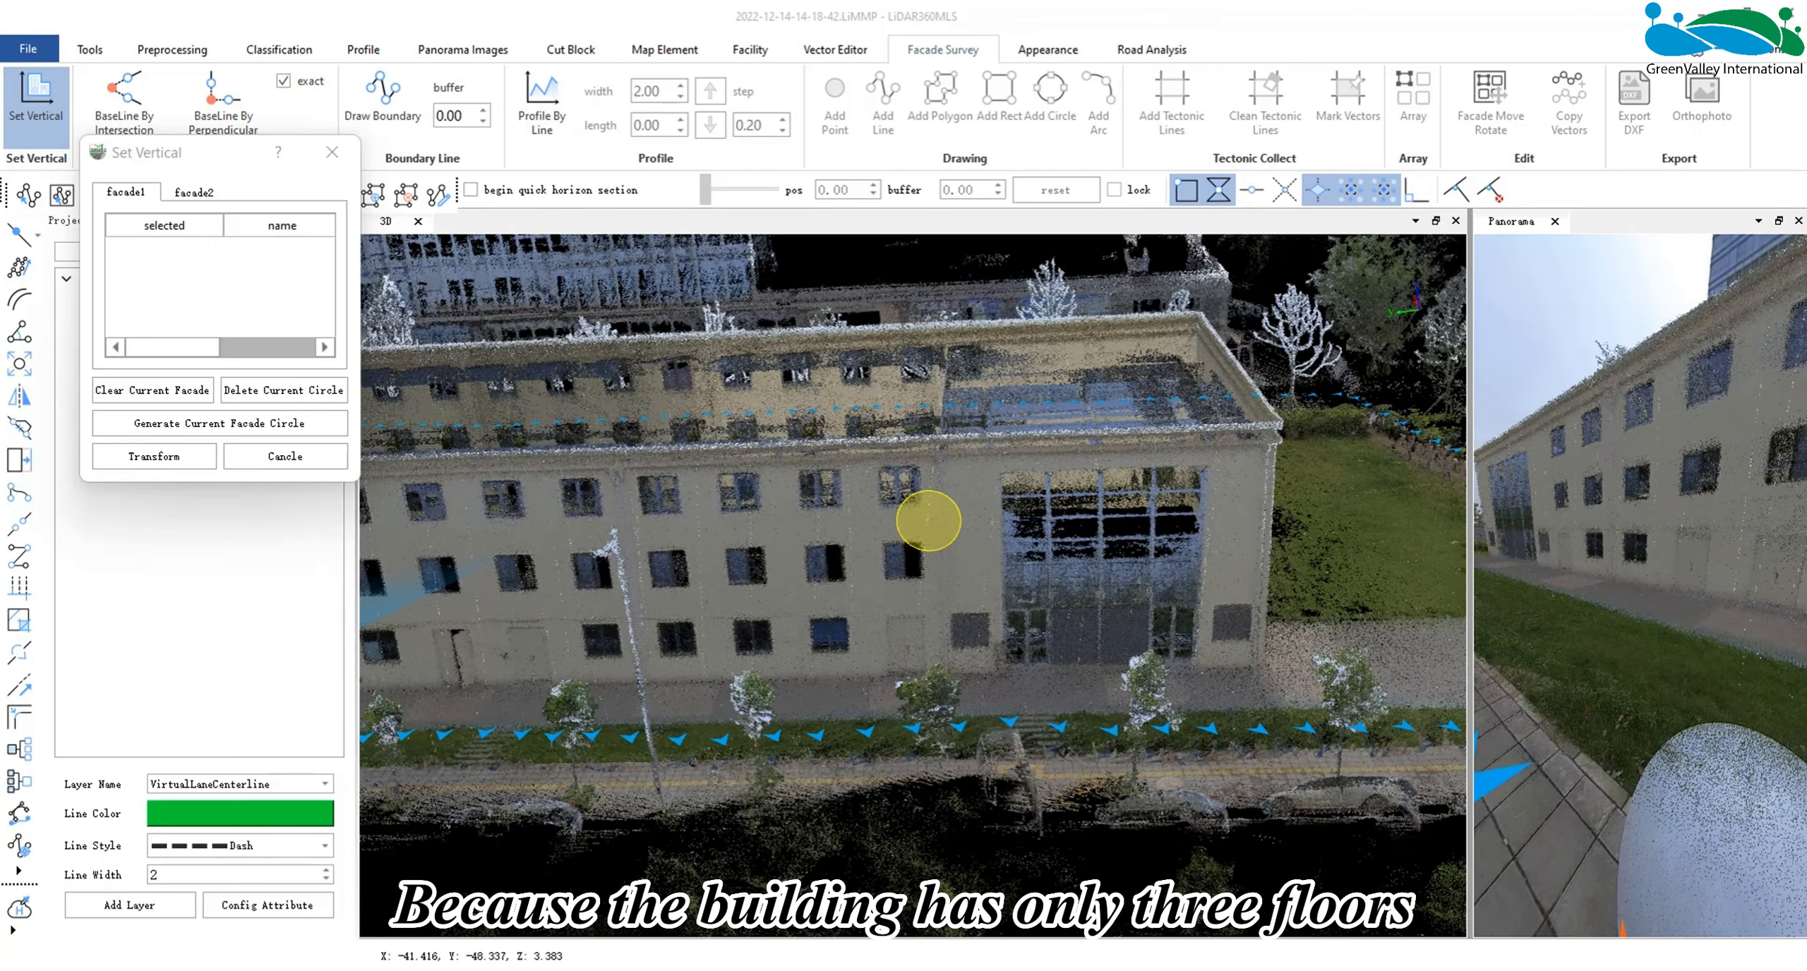
{"action": "scroll", "coordinate": [827, 580], "scroll_direction": "up", "scroll_amount": 2}
{"action": "left_click_drag", "start_coordinate": [827, 580], "coordinate": [823, 562]}
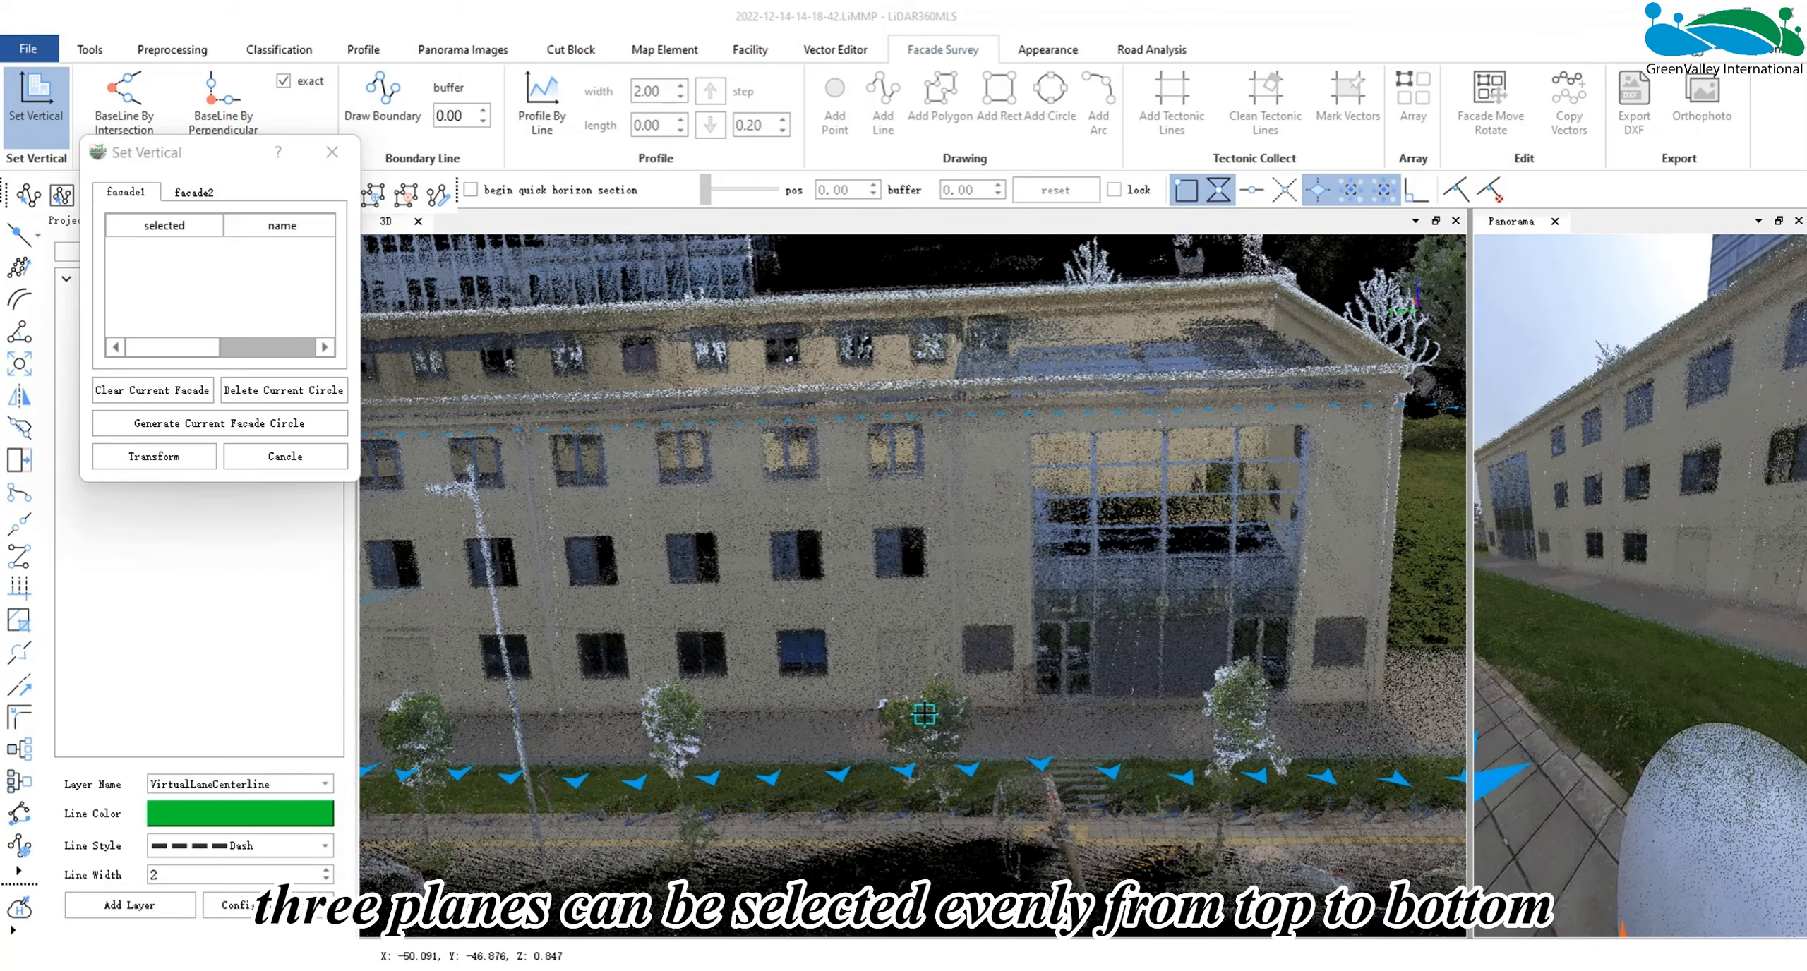
{"action": "left_click", "coordinate": [840, 451]}
{"action": "left_click", "coordinate": [843, 573]}
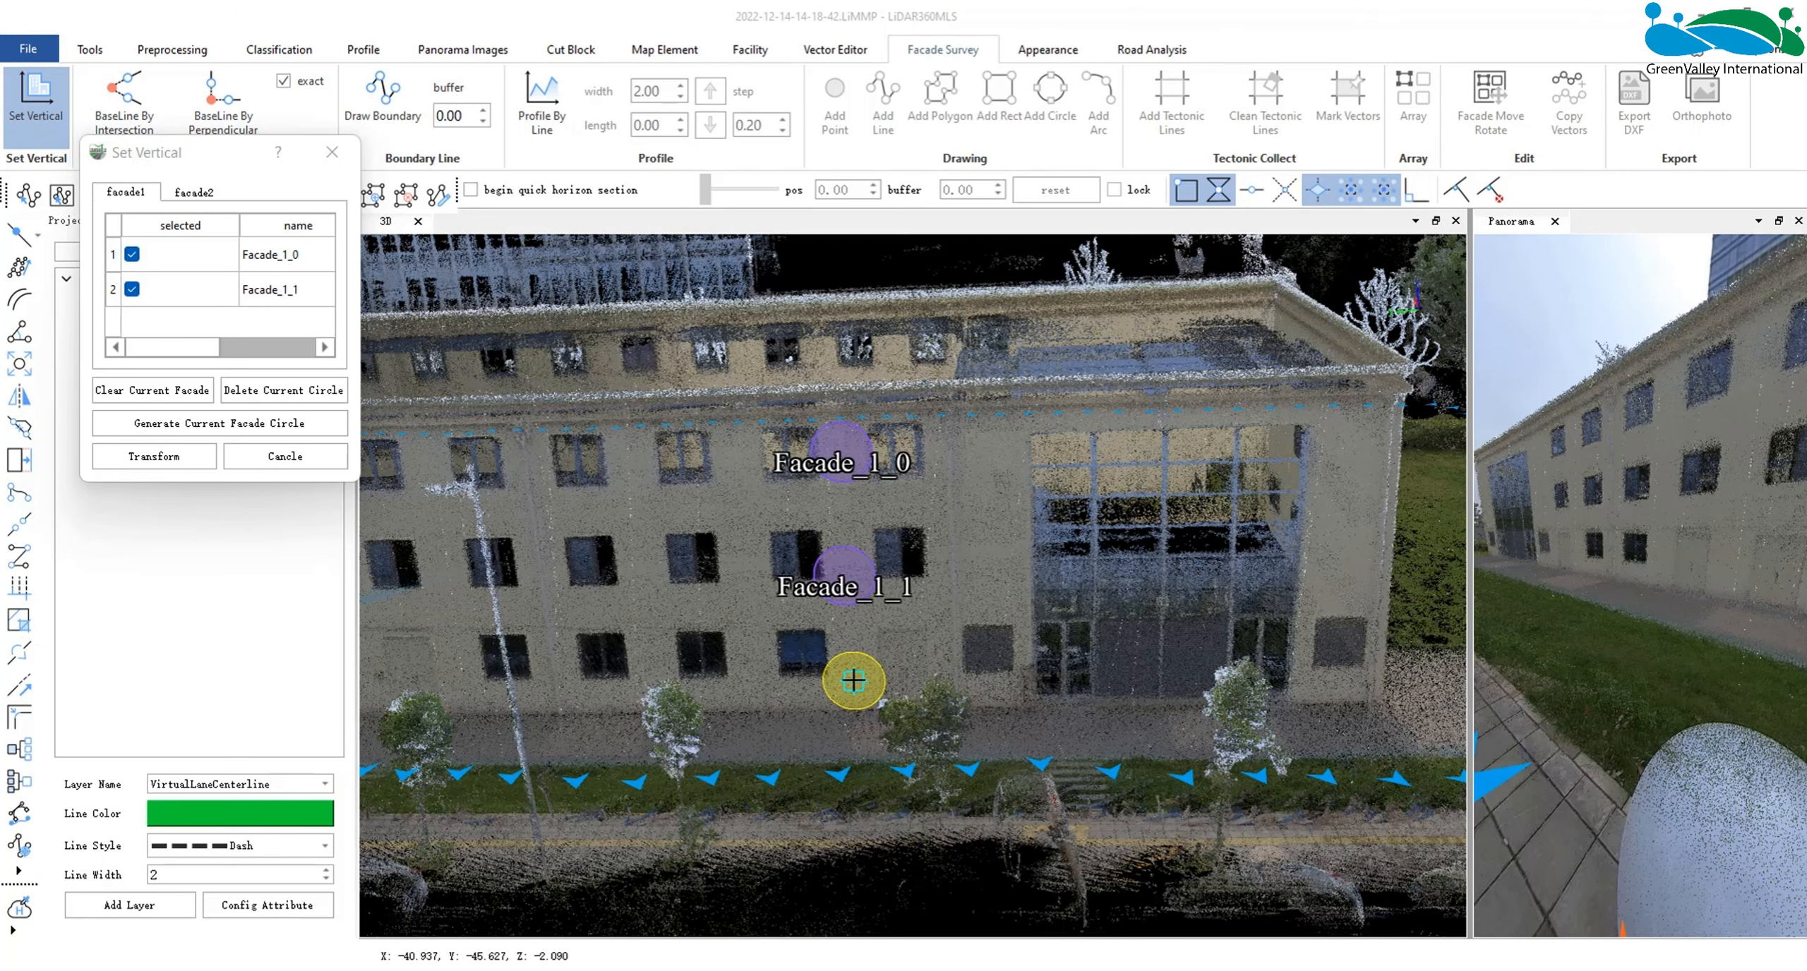
{"action": "left_click", "coordinate": [854, 679]}
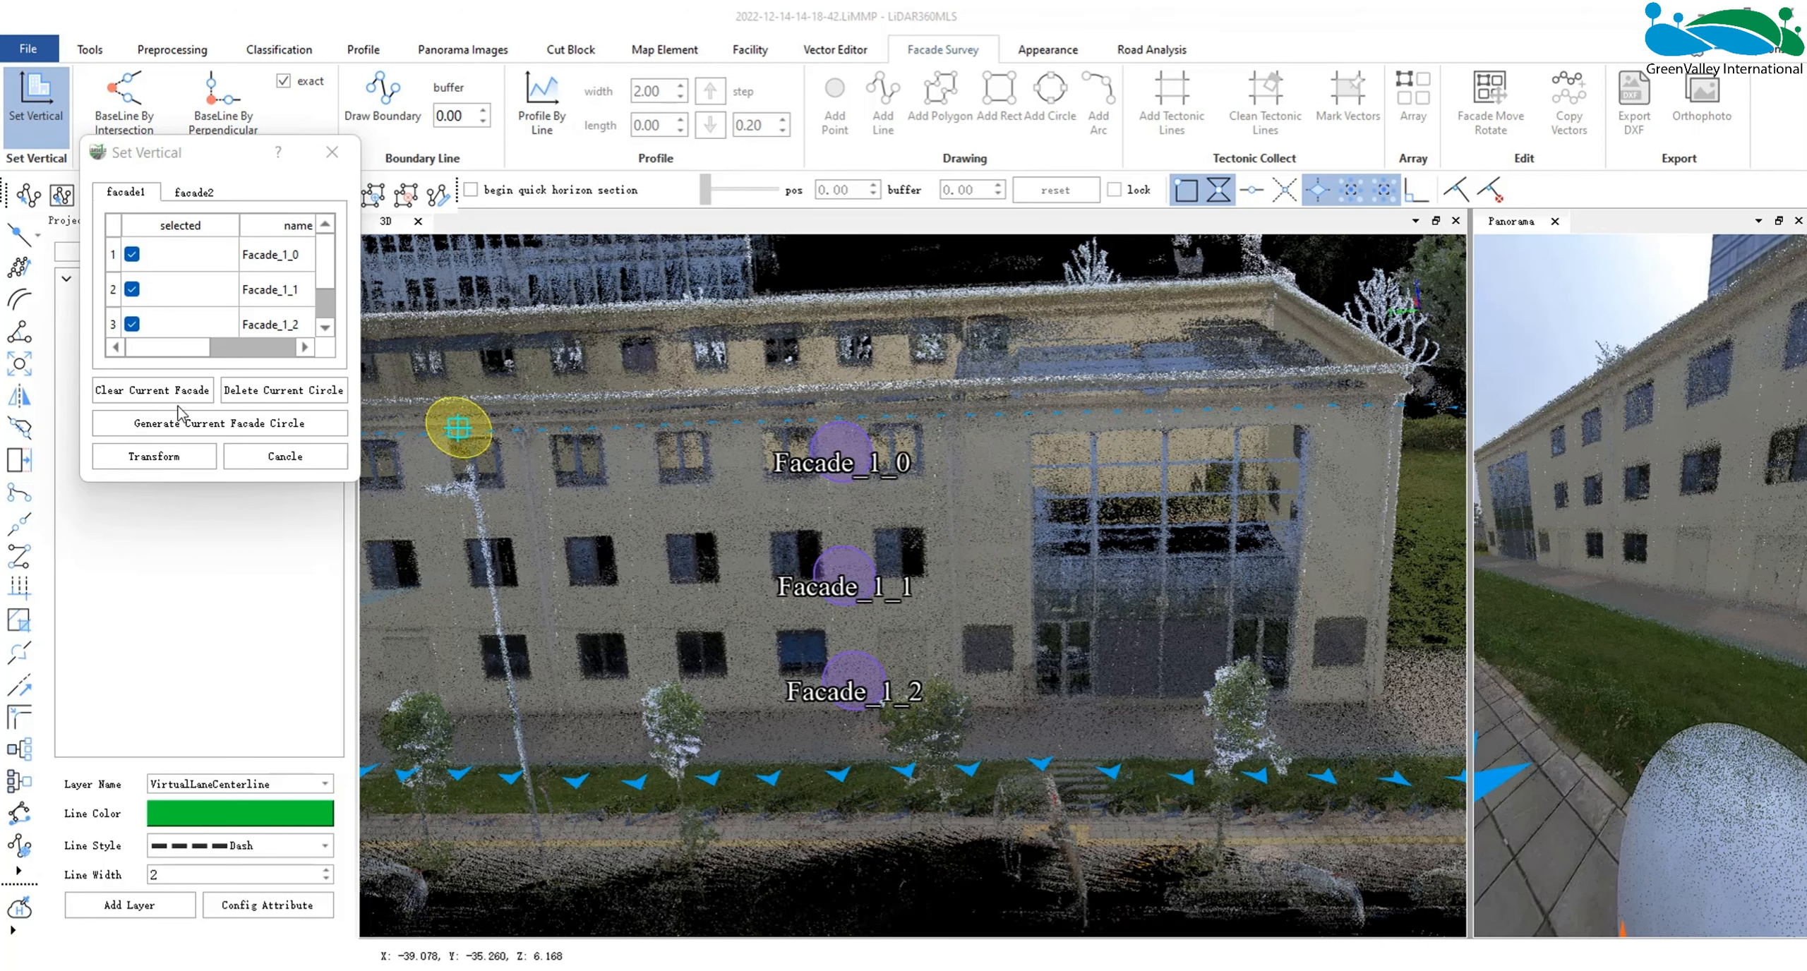
- Generate the current facade circle for facade1 from the three selected planes
{"action": "left_click", "coordinate": [203, 436]}
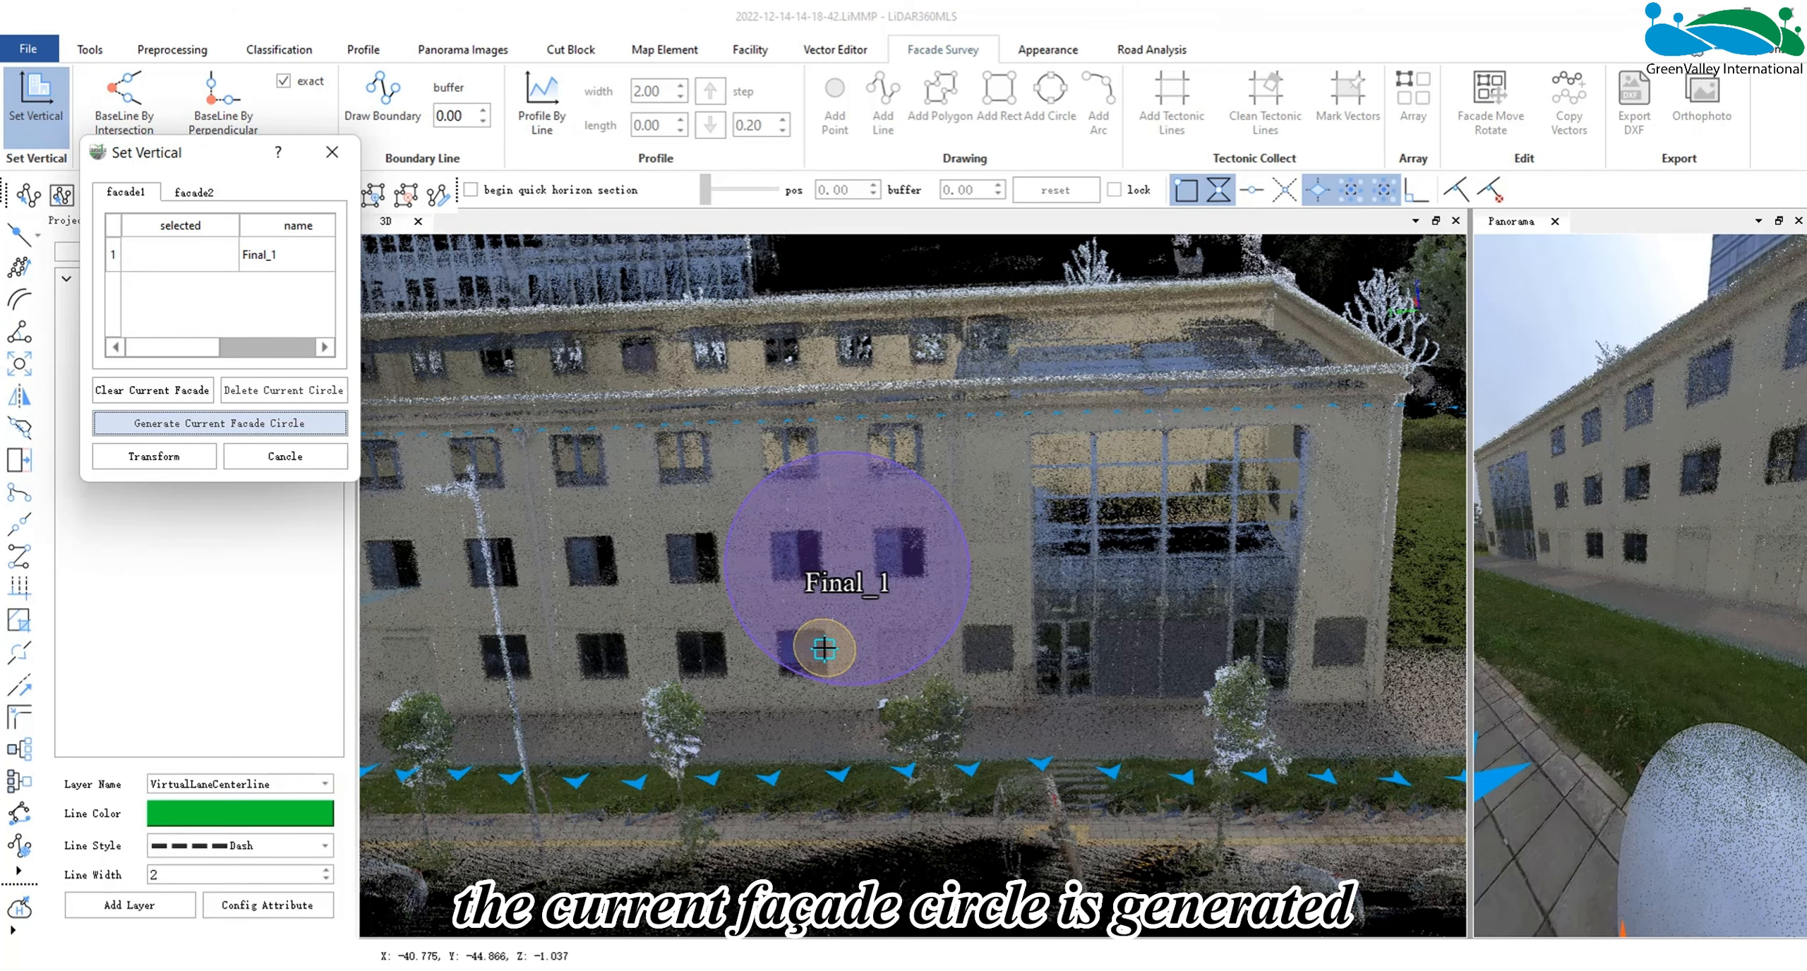
{"action": "left_click", "coordinate": [925, 489]}
{"action": "left_click_drag", "start_coordinate": [925, 494], "coordinate": [936, 810]}
{"action": "scroll", "coordinate": [907, 453], "scroll_direction": "up", "scroll_amount": 2}
{"action": "left_click_drag", "start_coordinate": [908, 453], "coordinate": [910, 797]}
{"action": "left_click_drag", "start_coordinate": [895, 557], "coordinate": [983, 212]}
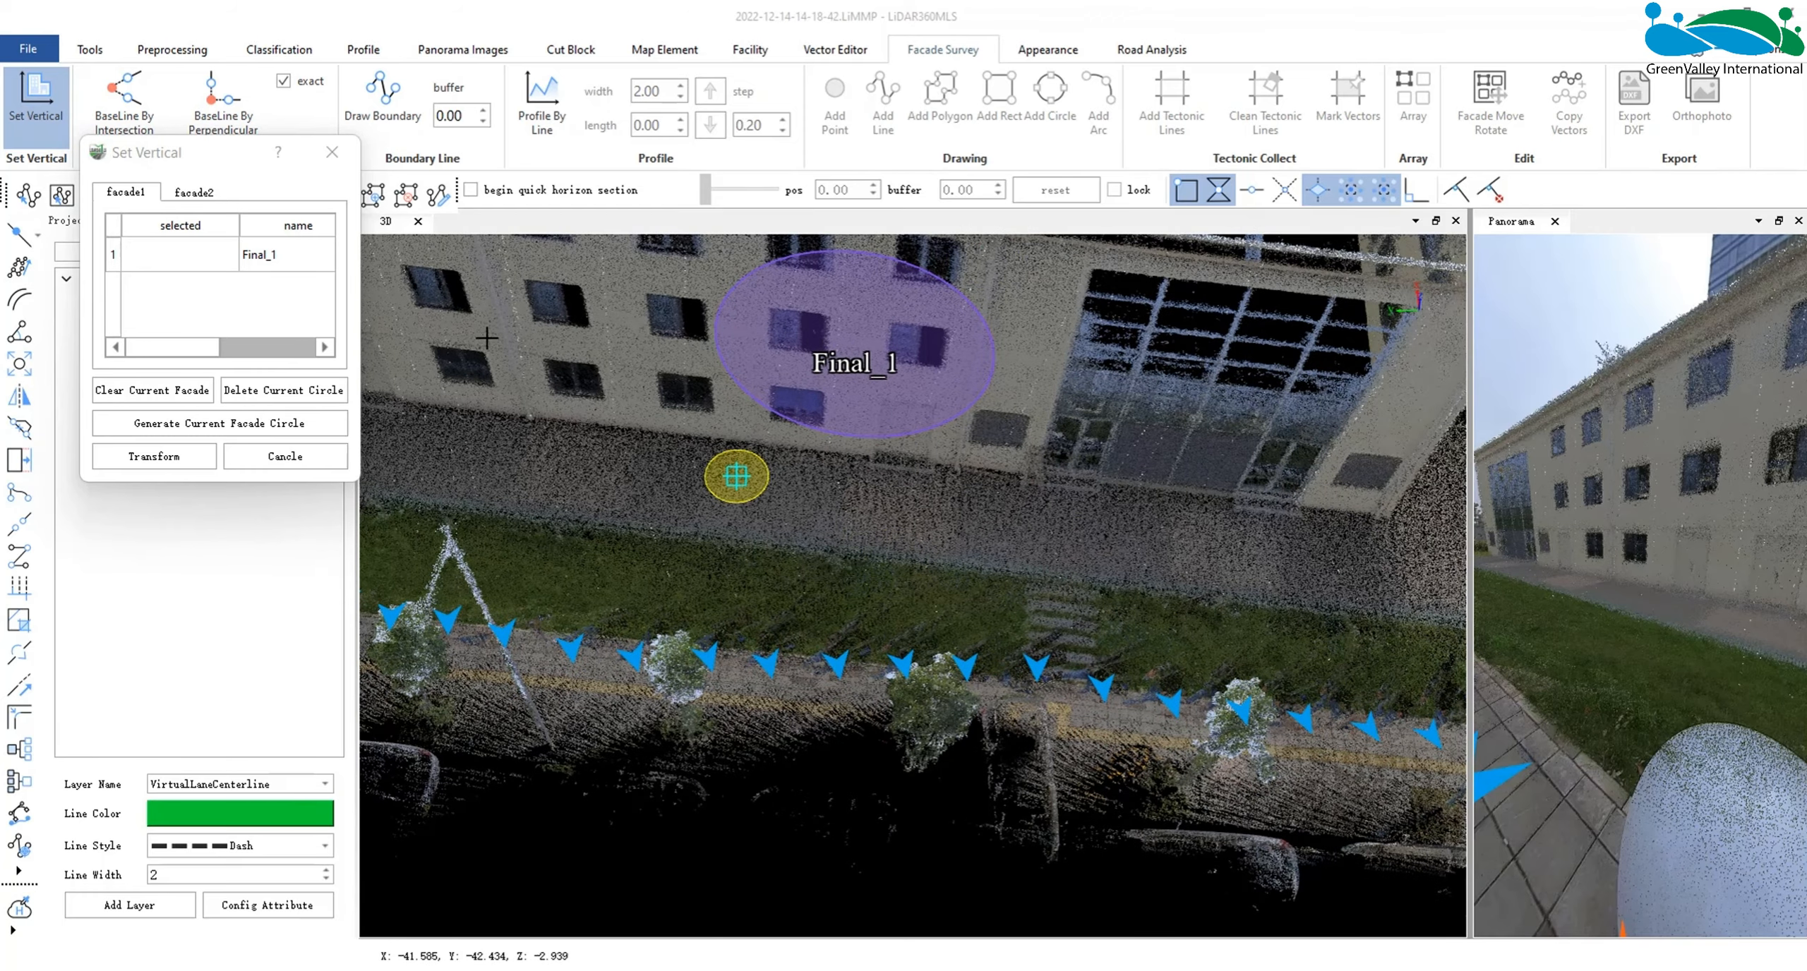
- For facade2, pick three fitting planes from top to bottom on the adjacent end wall and generate its facade circle
{"action": "left_click", "coordinate": [194, 193]}
{"action": "middle_click_drag", "start_coordinate": [940, 632], "coordinate": [505, 665]}
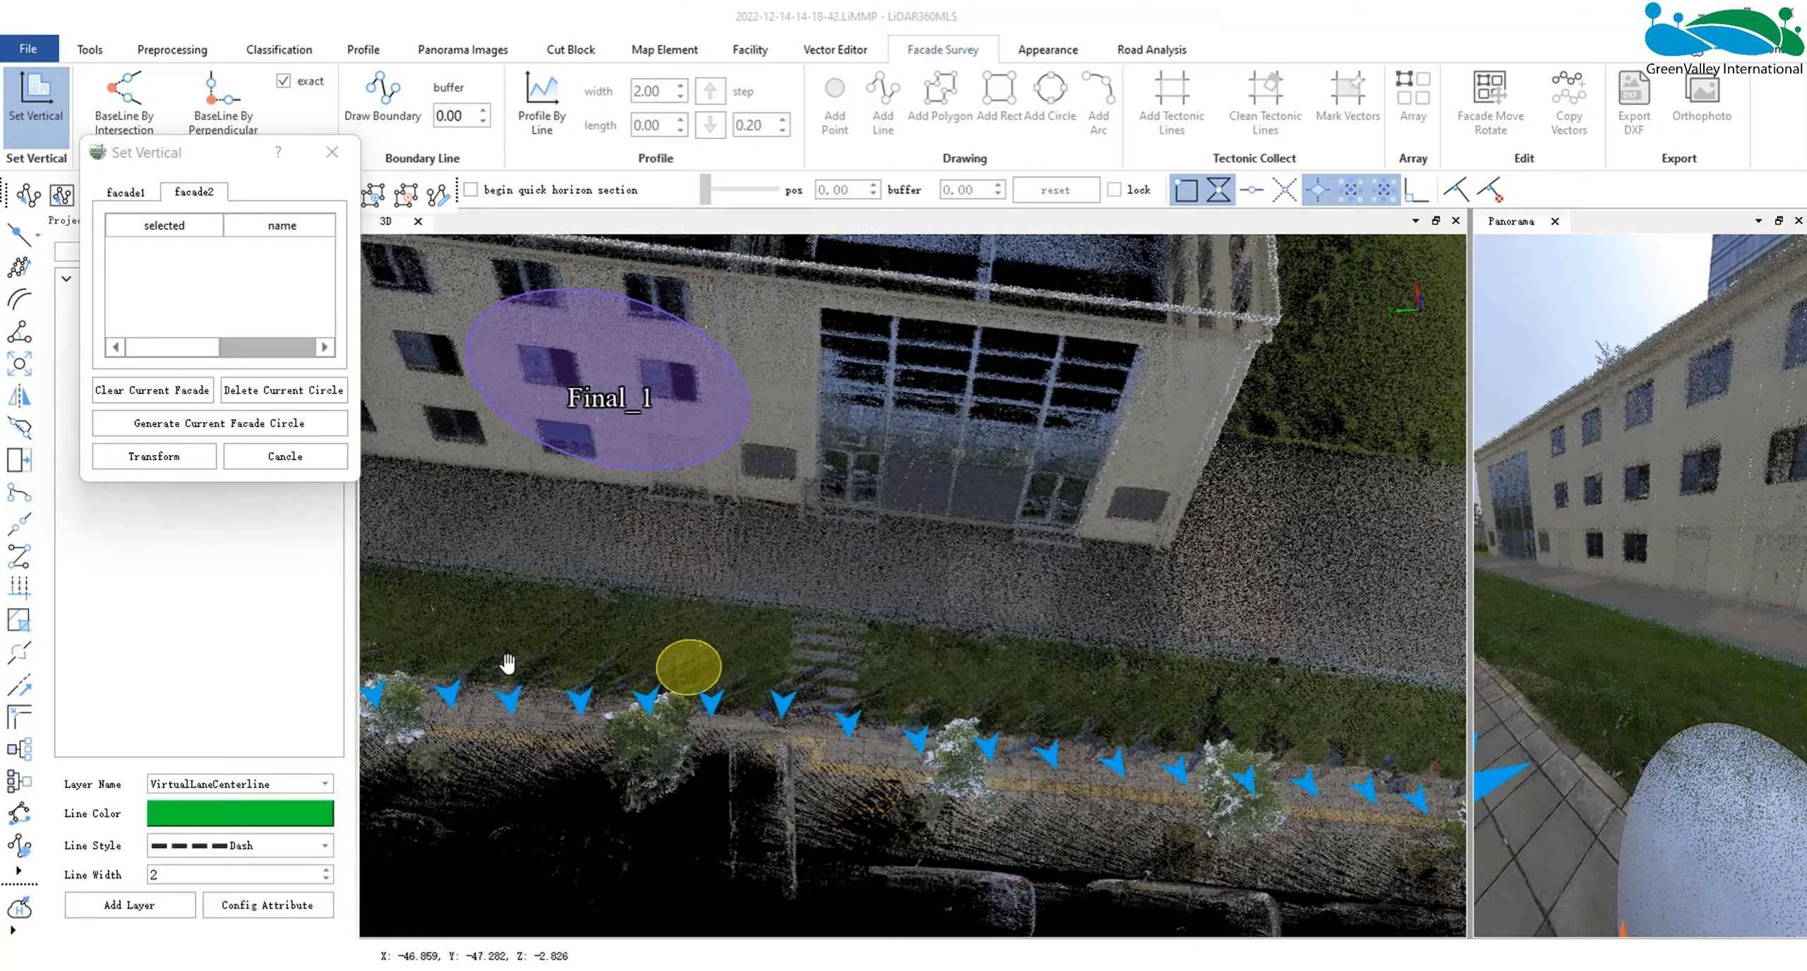
{"action": "scroll", "coordinate": [903, 601], "scroll_direction": "down", "scroll_amount": 3}
{"action": "left_click_drag", "start_coordinate": [978, 575], "coordinate": [562, 433]}
{"action": "left_click_drag", "start_coordinate": [910, 590], "coordinate": [637, 673]}
{"action": "left_click", "coordinate": [638, 670]}
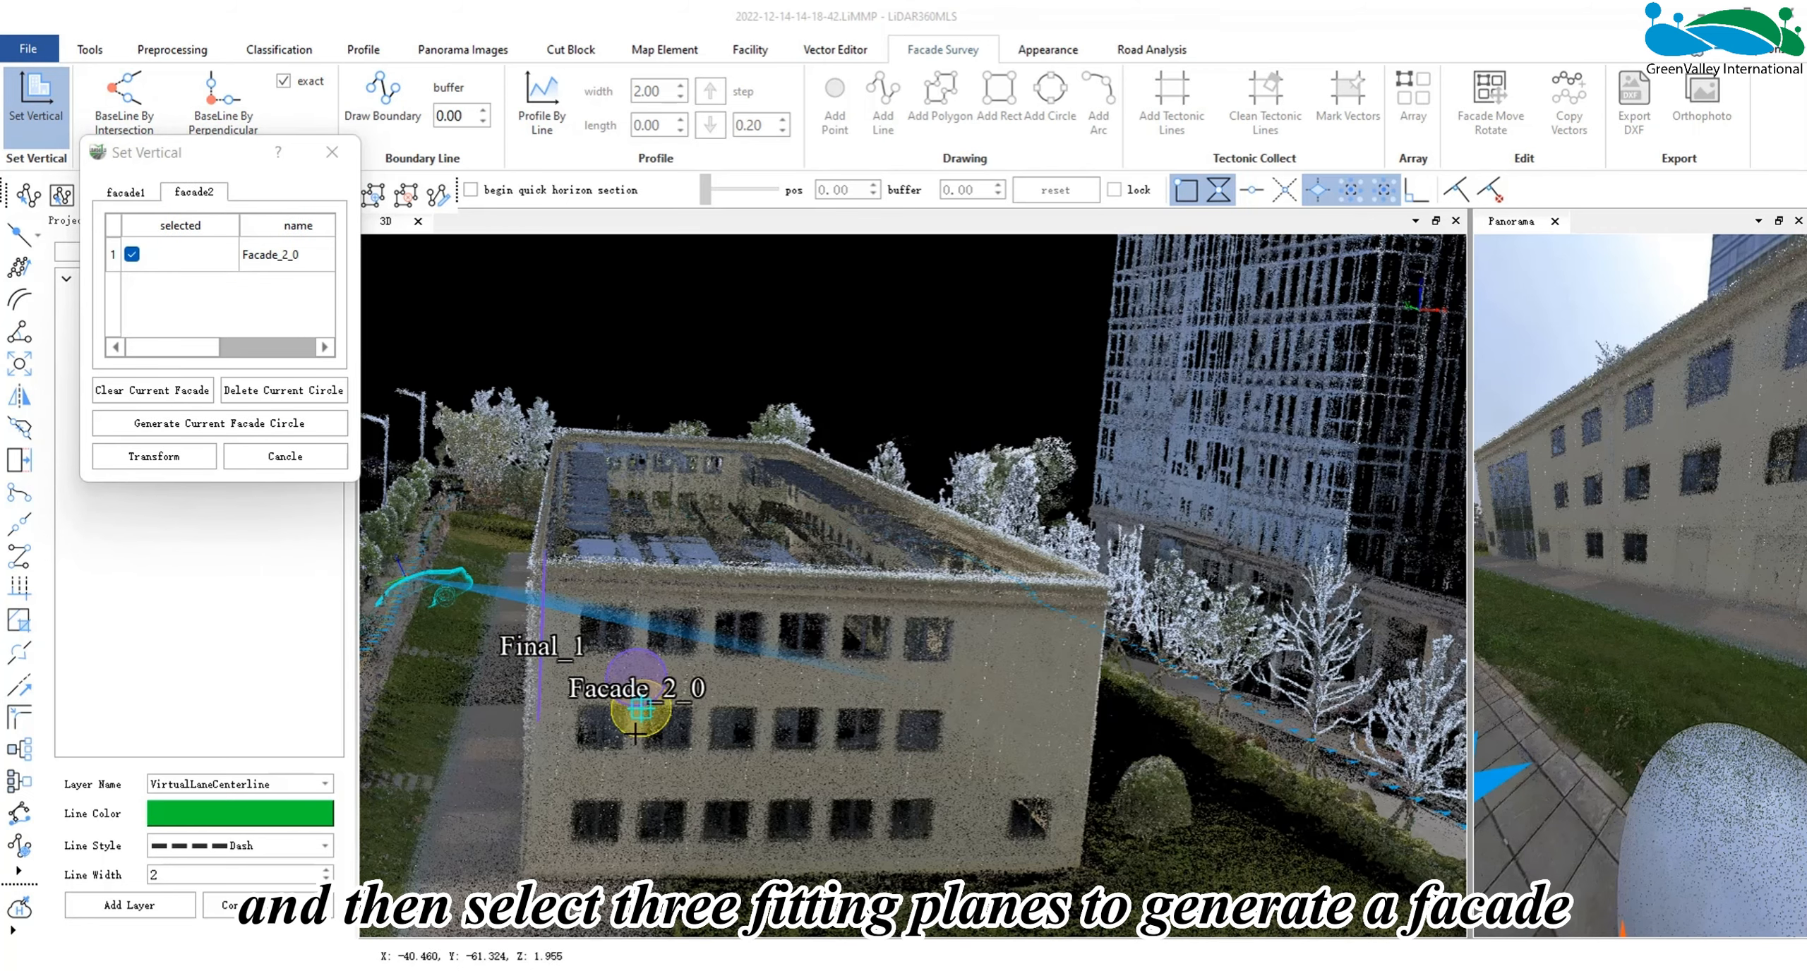
{"action": "left_click", "coordinate": [631, 762]}
{"action": "left_click", "coordinate": [624, 843]}
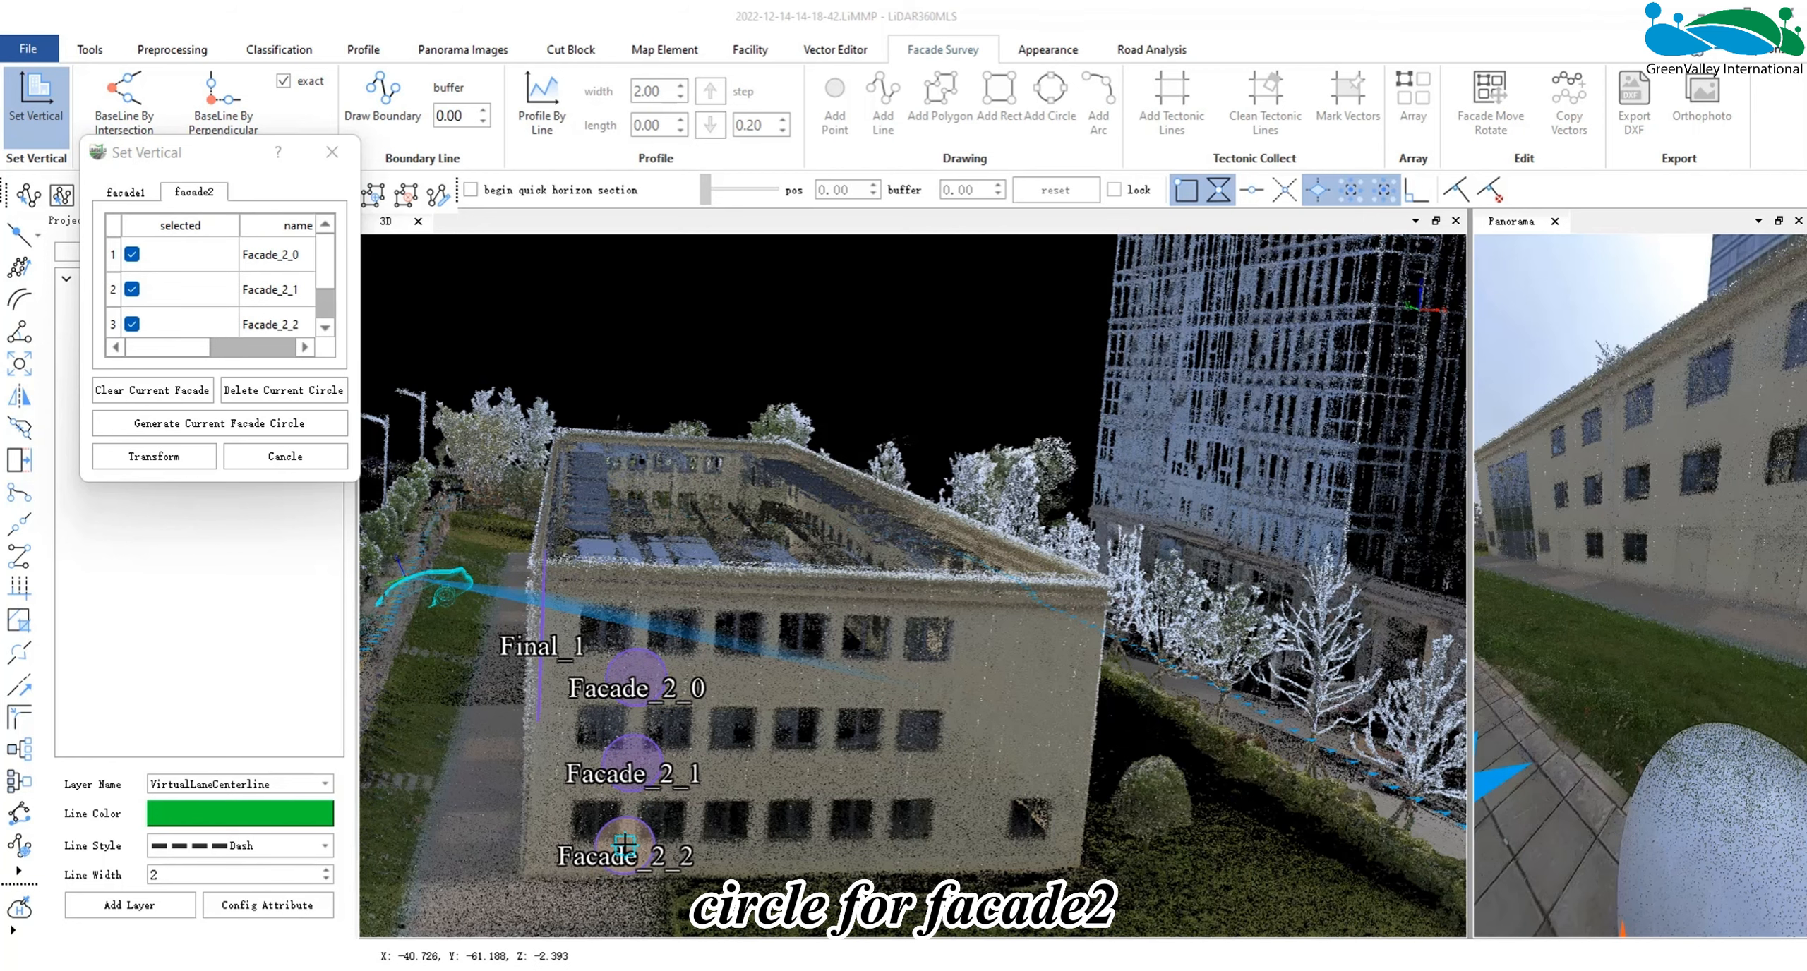
{"action": "left_click", "coordinate": [264, 424]}
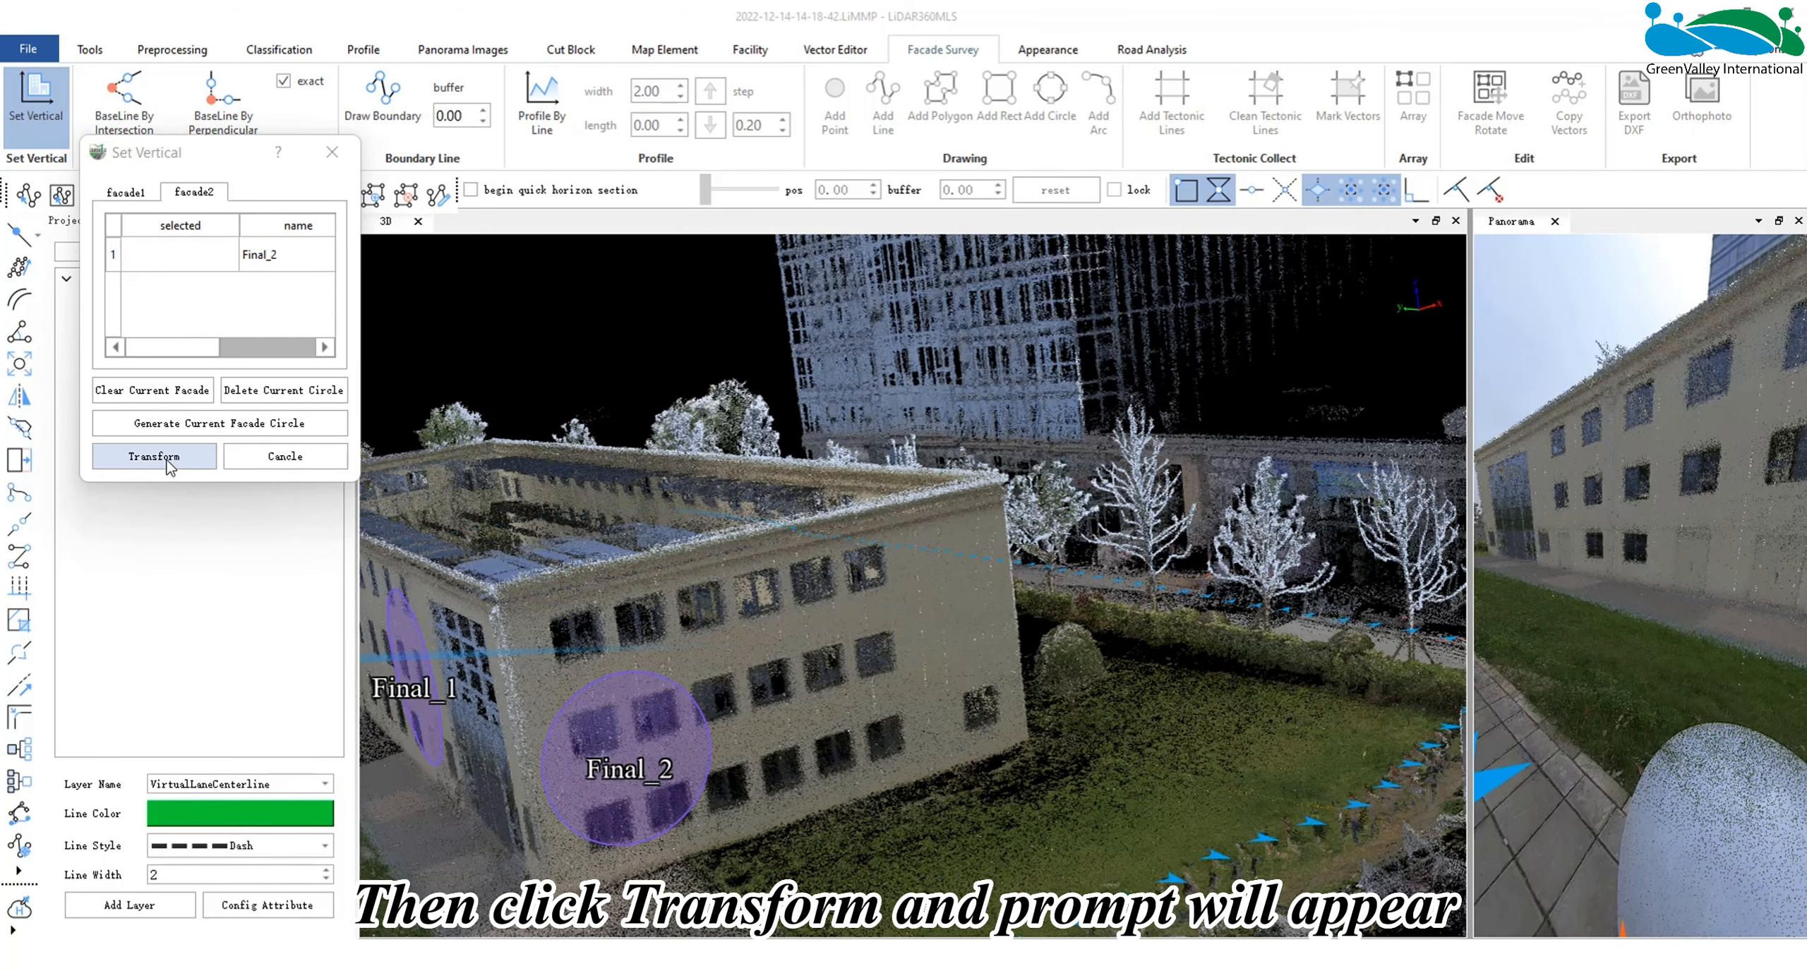
- Transform the project data, save it as a new project instead of overwriting, and open the new project
{"action": "left_click", "coordinate": [170, 457]}
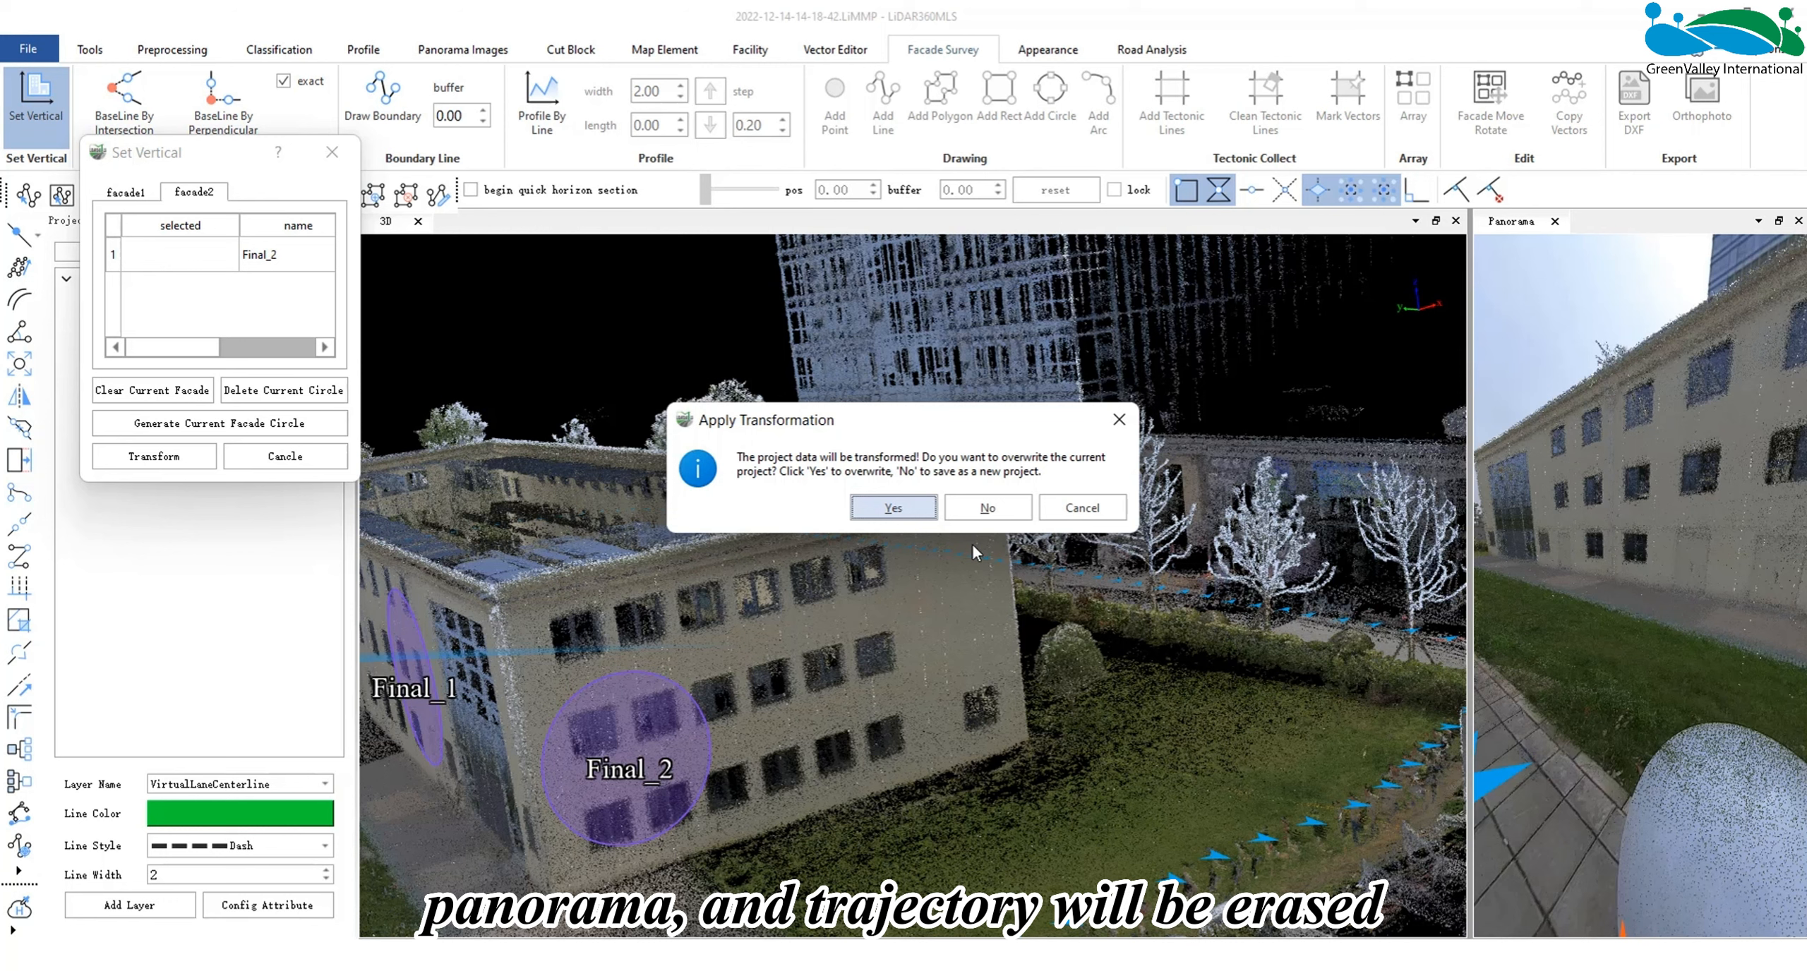
{"action": "left_click", "coordinate": [987, 506]}
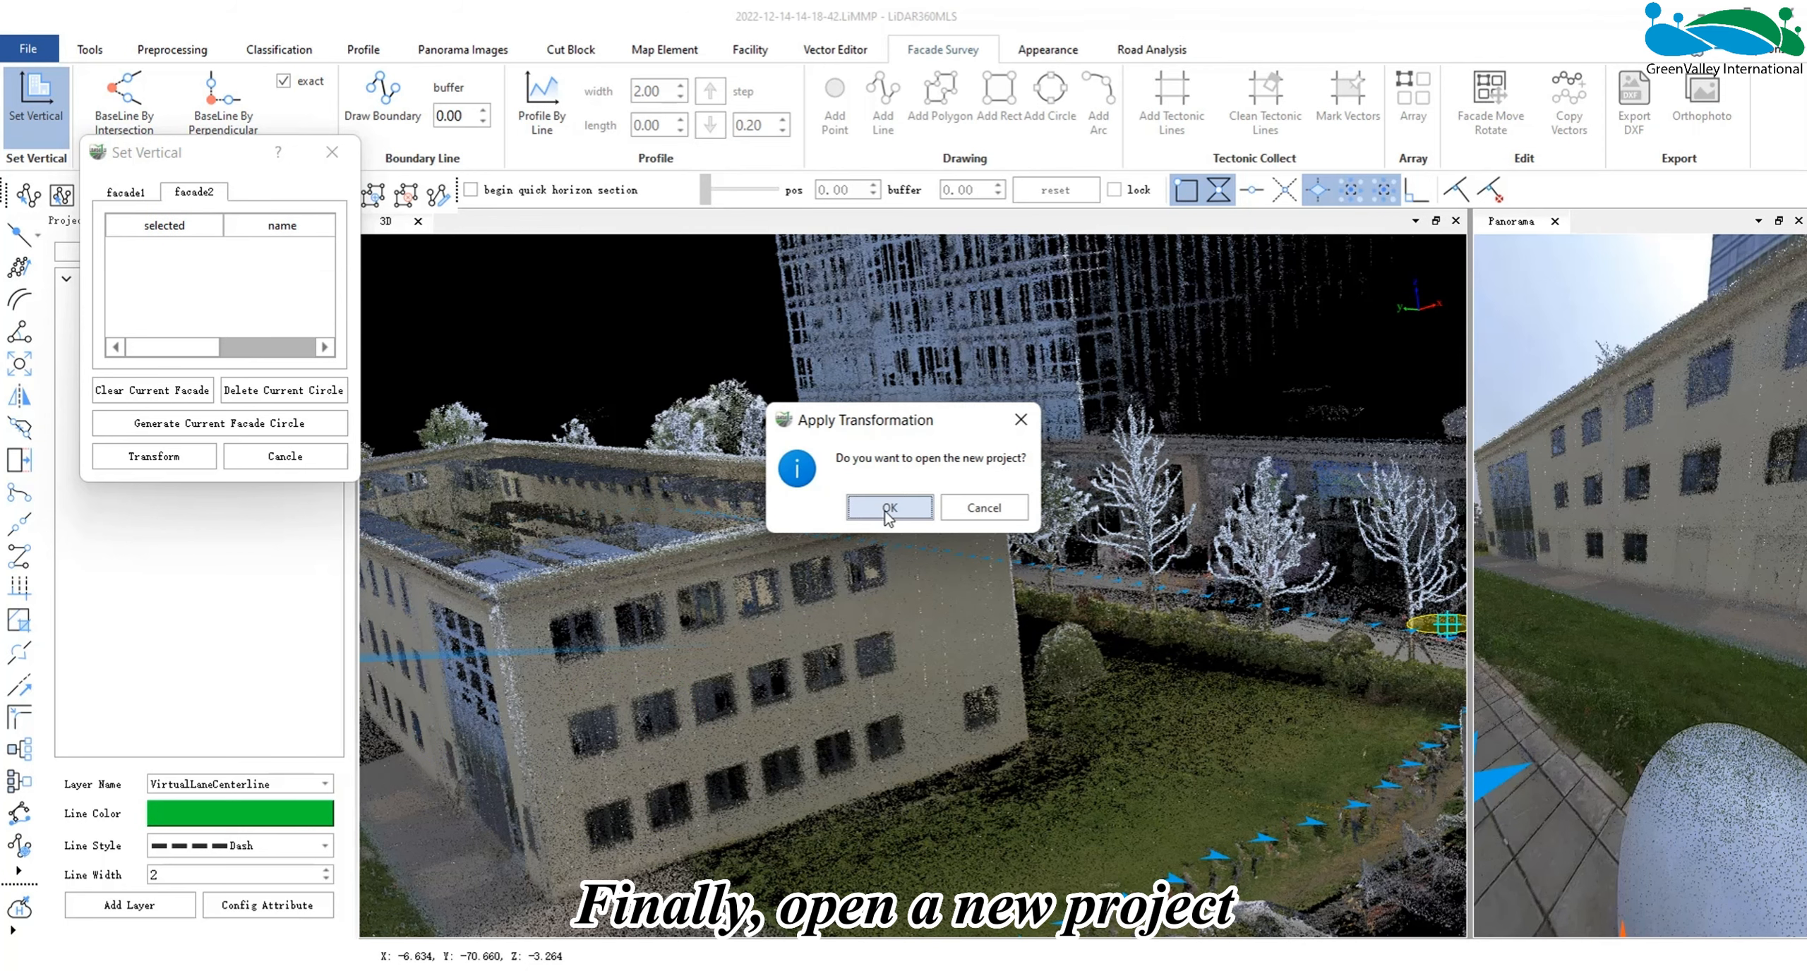
{"action": "left_click", "coordinate": [886, 509]}
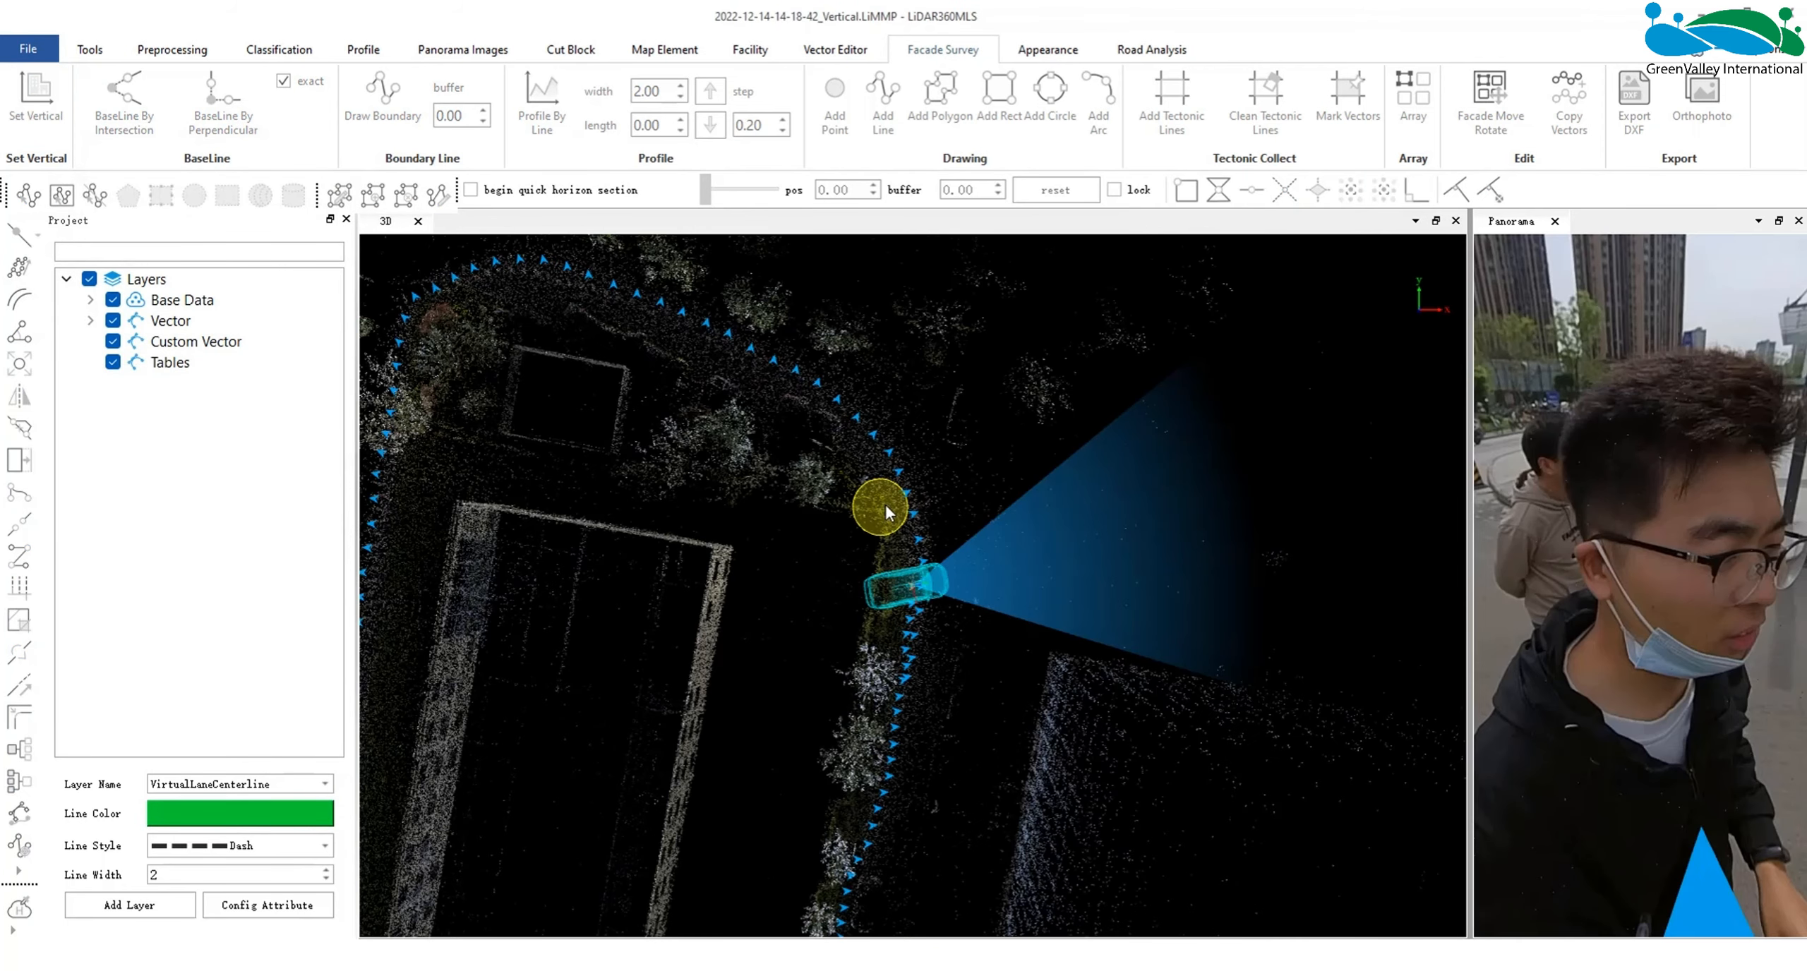
- Check the new _Vertical.LiMMP and _AfterRotated.LiData files in the FacadeSurvey data folder, and minimize the folder window
{"action": "scroll", "coordinate": [770, 636], "scroll_direction": "down", "scroll_amount": 4}
{"action": "middle_click_drag", "start_coordinate": [767, 670], "coordinate": [960, 370]}
{"action": "left_click_drag", "start_coordinate": [917, 521], "coordinate": [985, 466]}
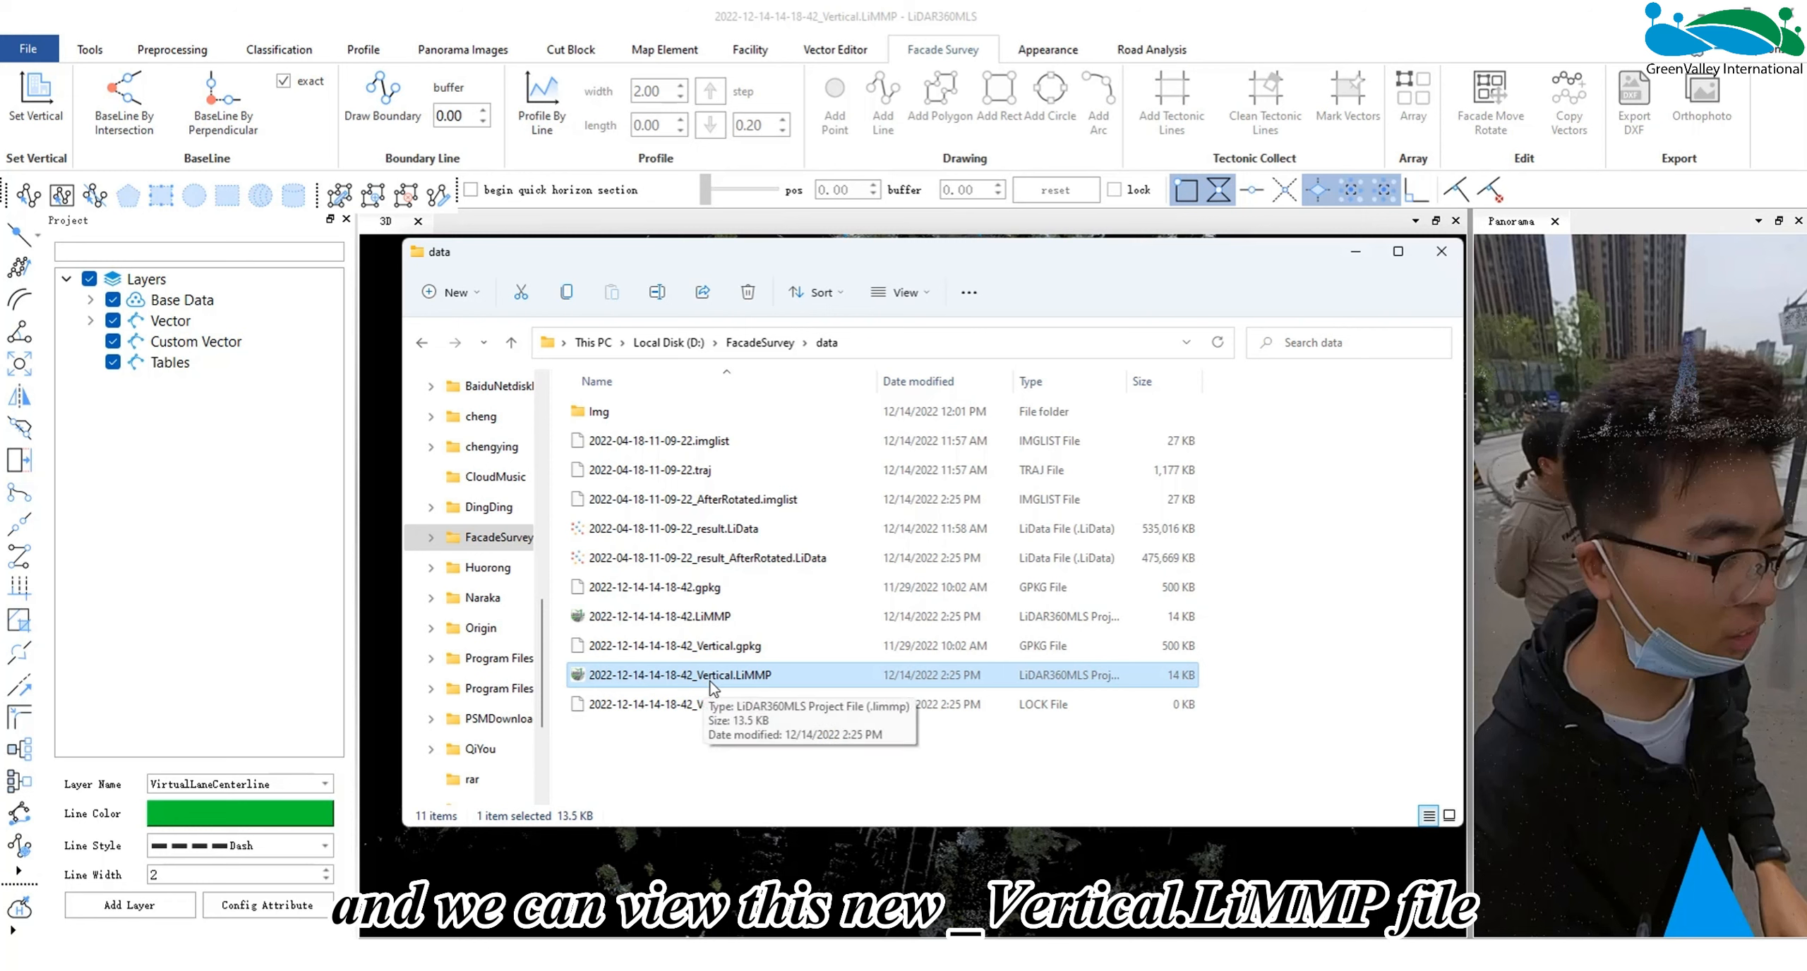
{"action": "left_click", "coordinate": [827, 559]}
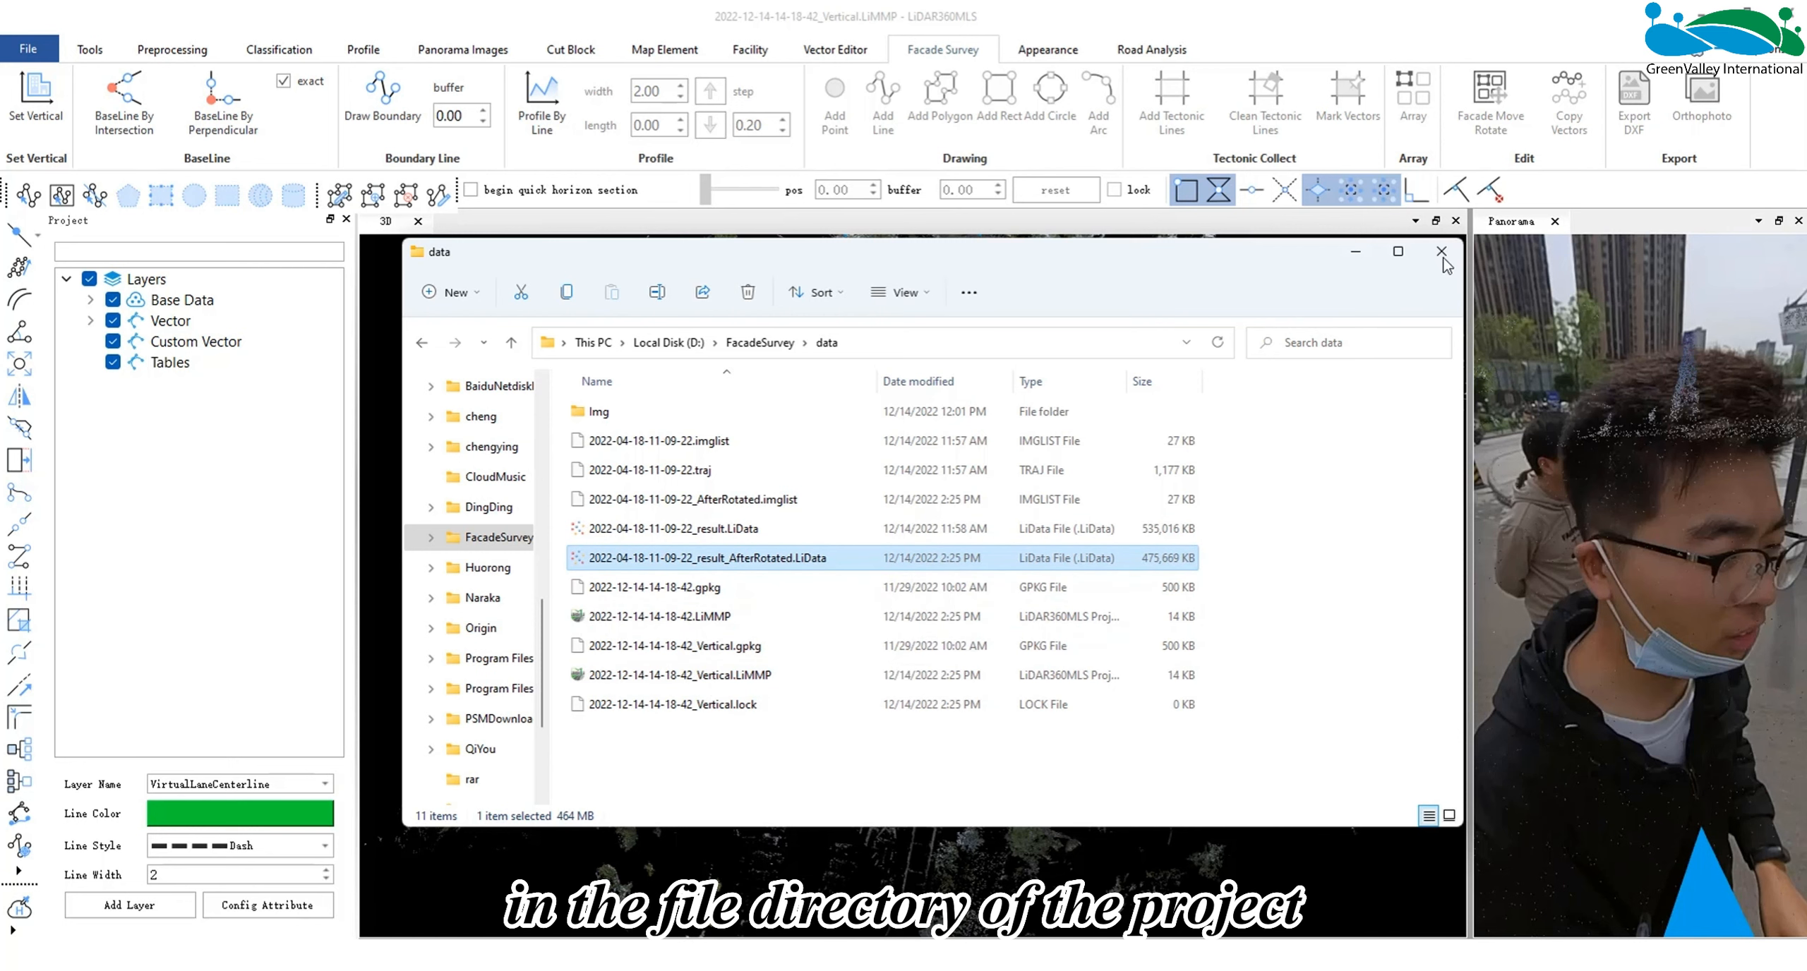
{"action": "left_click", "coordinate": [1355, 252]}
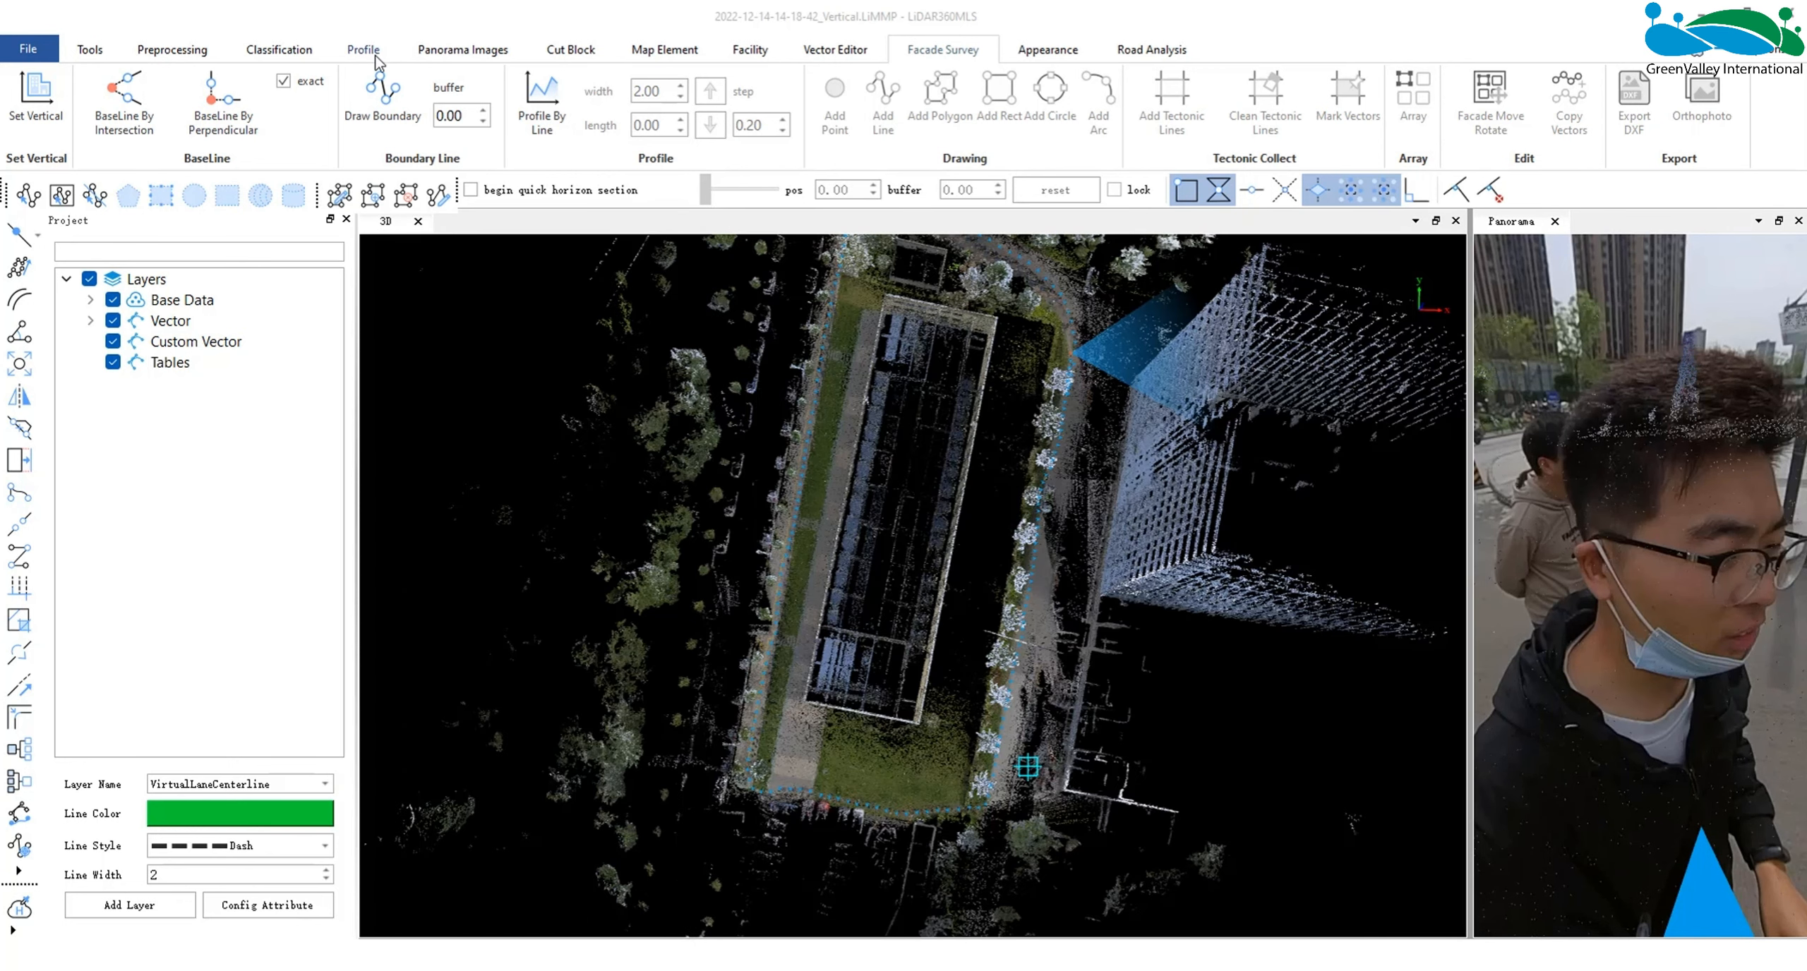
- Cut a profile section along the long facade of the transformed building to check that the side is level
{"action": "left_click", "coordinate": [364, 49]}
{"action": "left_click", "coordinate": [31, 92]}
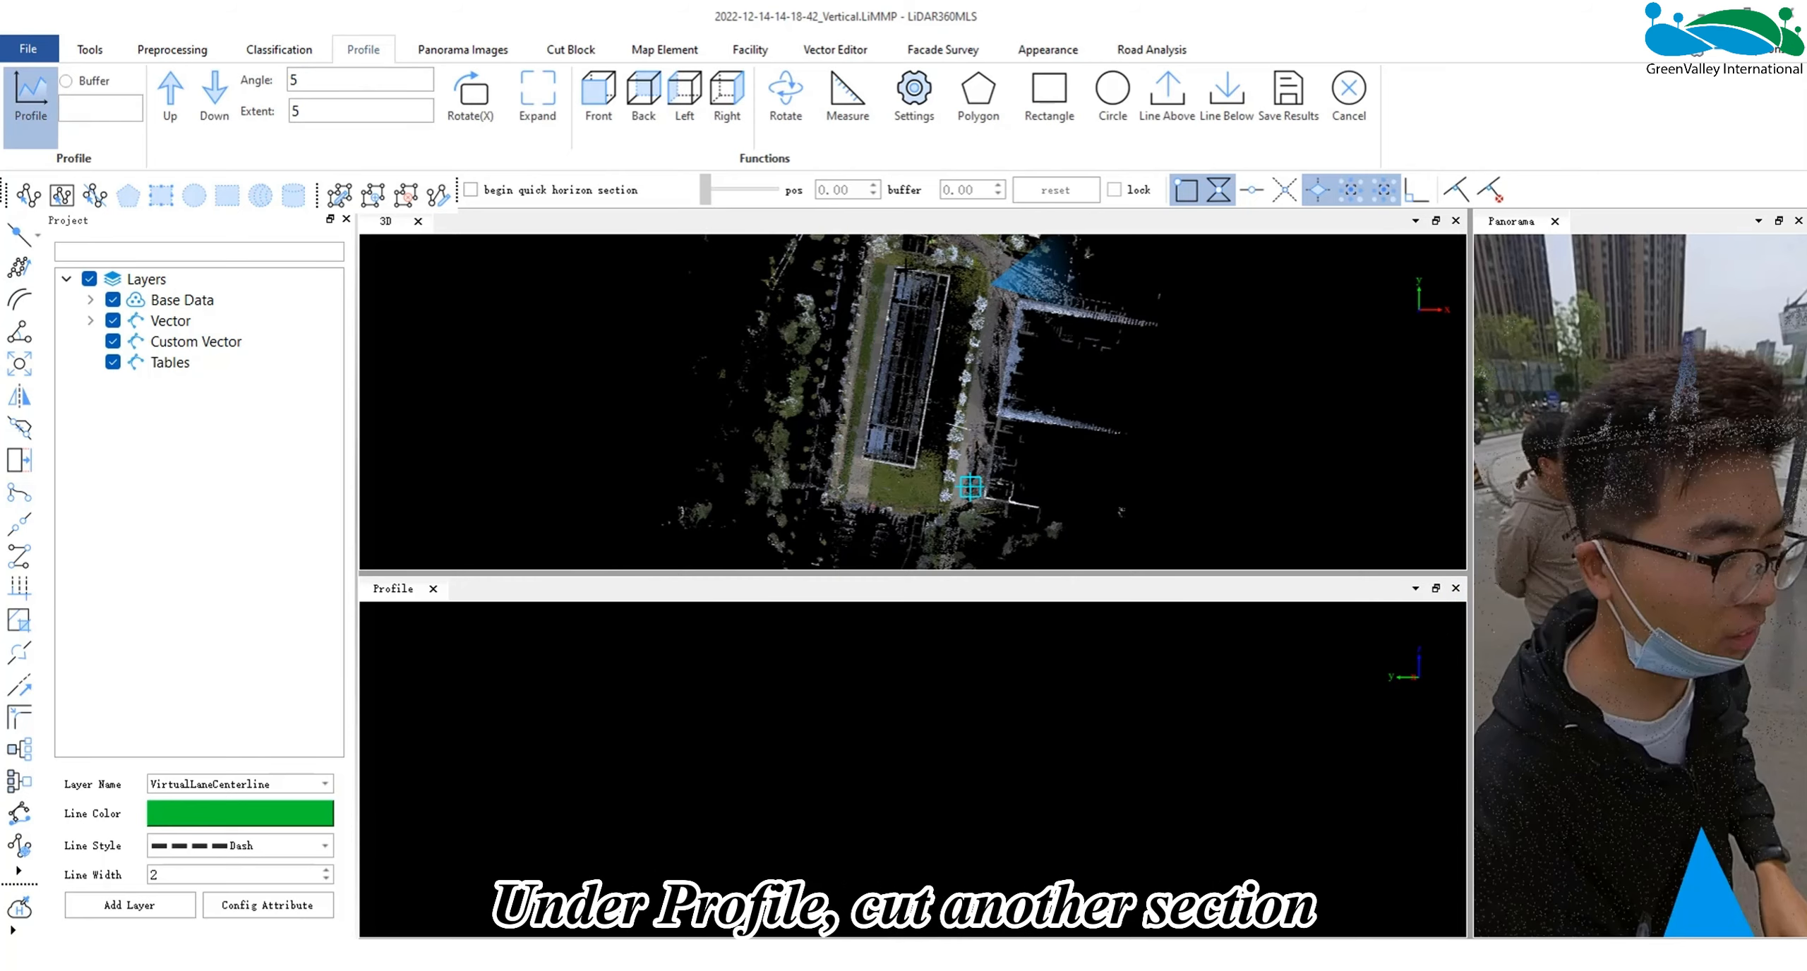
{"action": "left_click", "coordinate": [910, 410]}
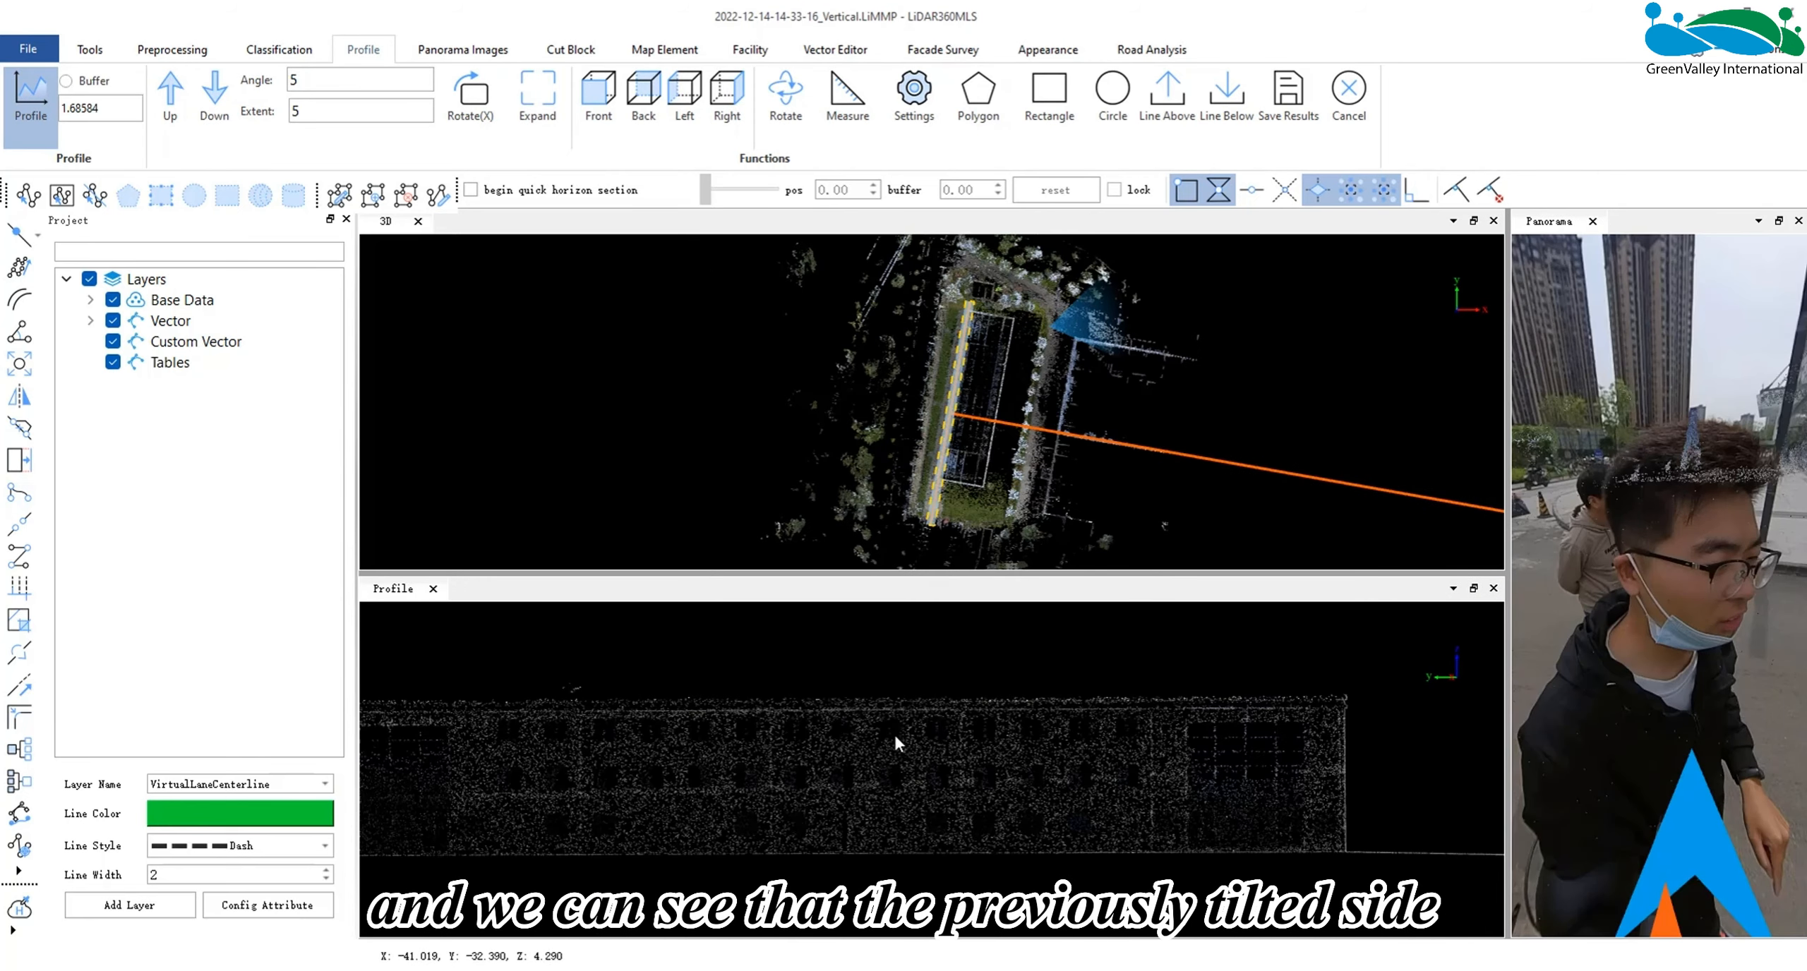
{"action": "scroll", "coordinate": [885, 758], "scroll_direction": "up", "scroll_amount": 2}
- Cut a second profile section across the building's short end wall to check it, and close the profile view
{"action": "left_click", "coordinate": [931, 480]}
{"action": "left_click", "coordinate": [1011, 489]}
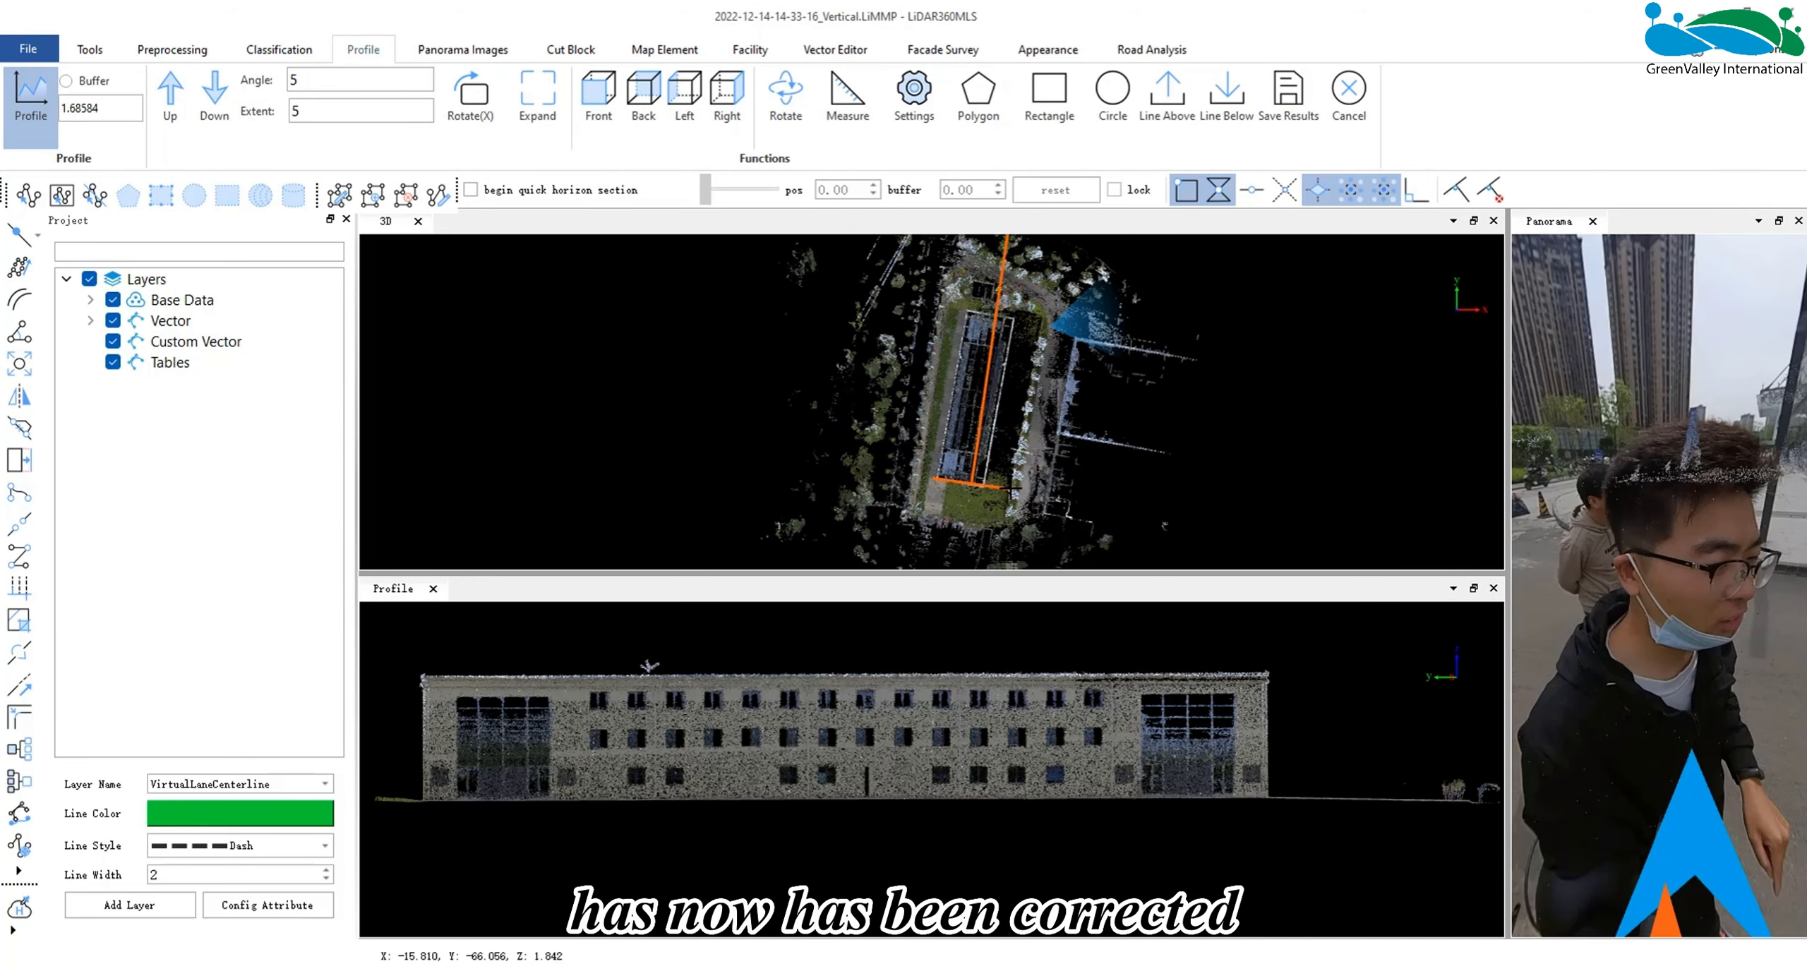
{"action": "left_click", "coordinate": [996, 505]}
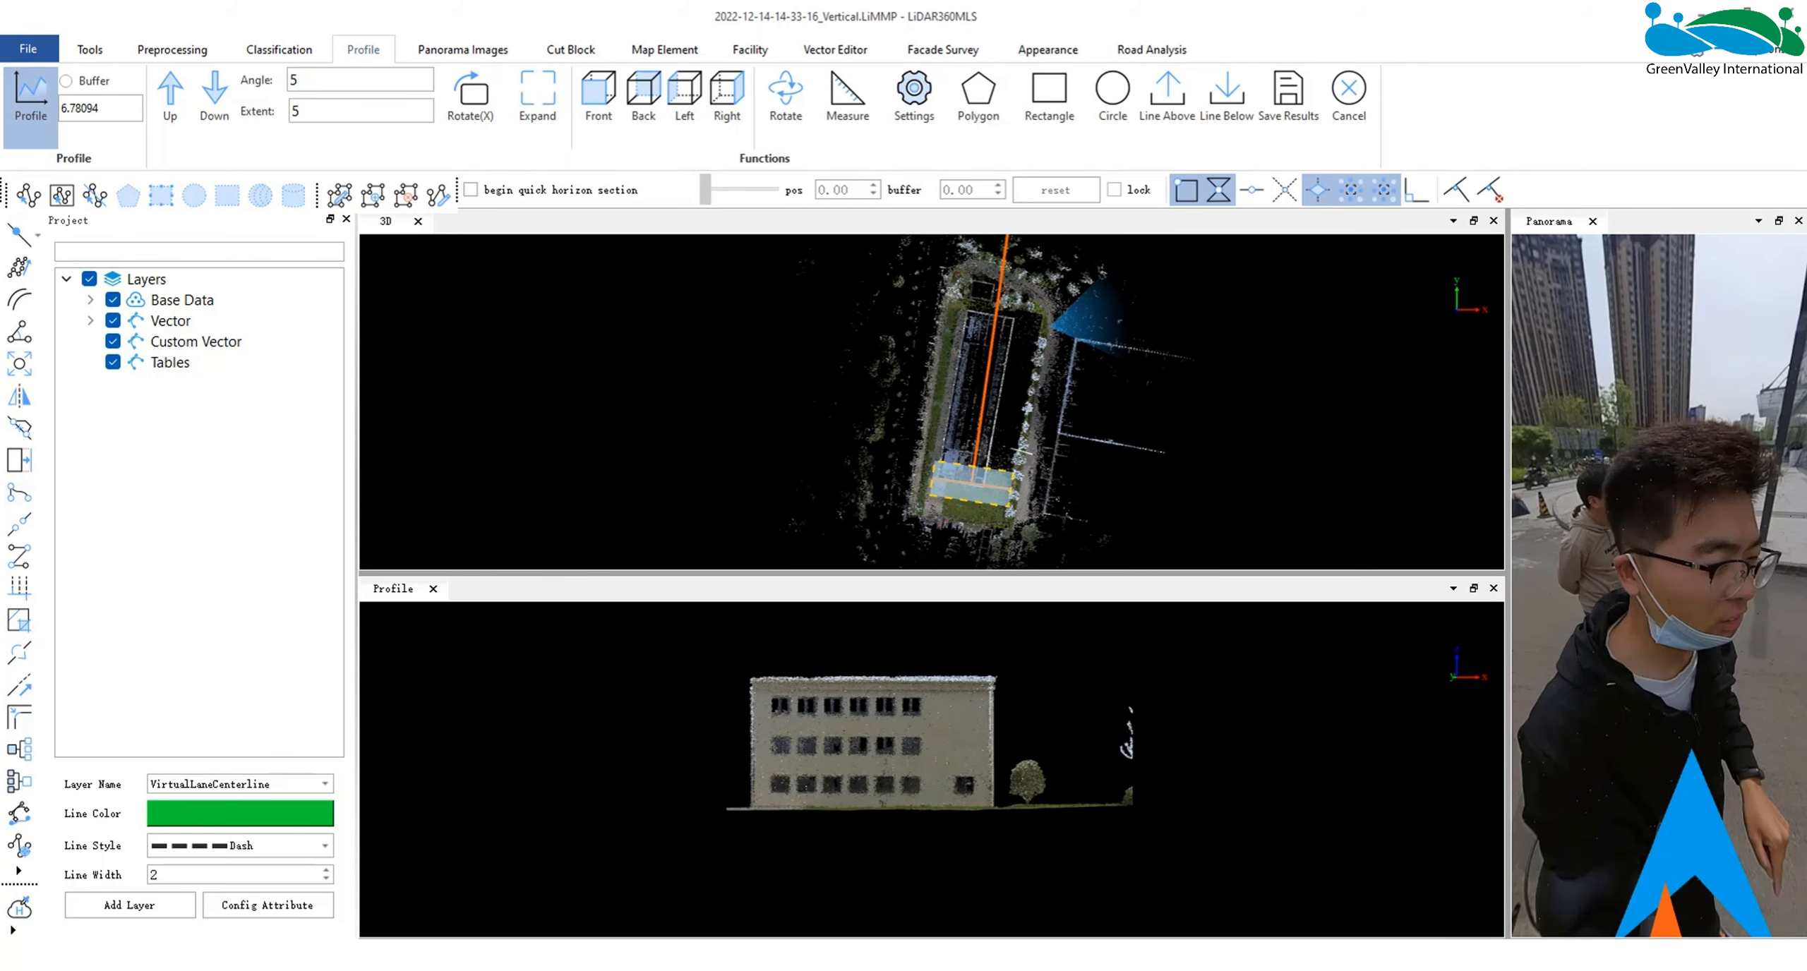
{"action": "left_click", "coordinate": [1493, 588]}
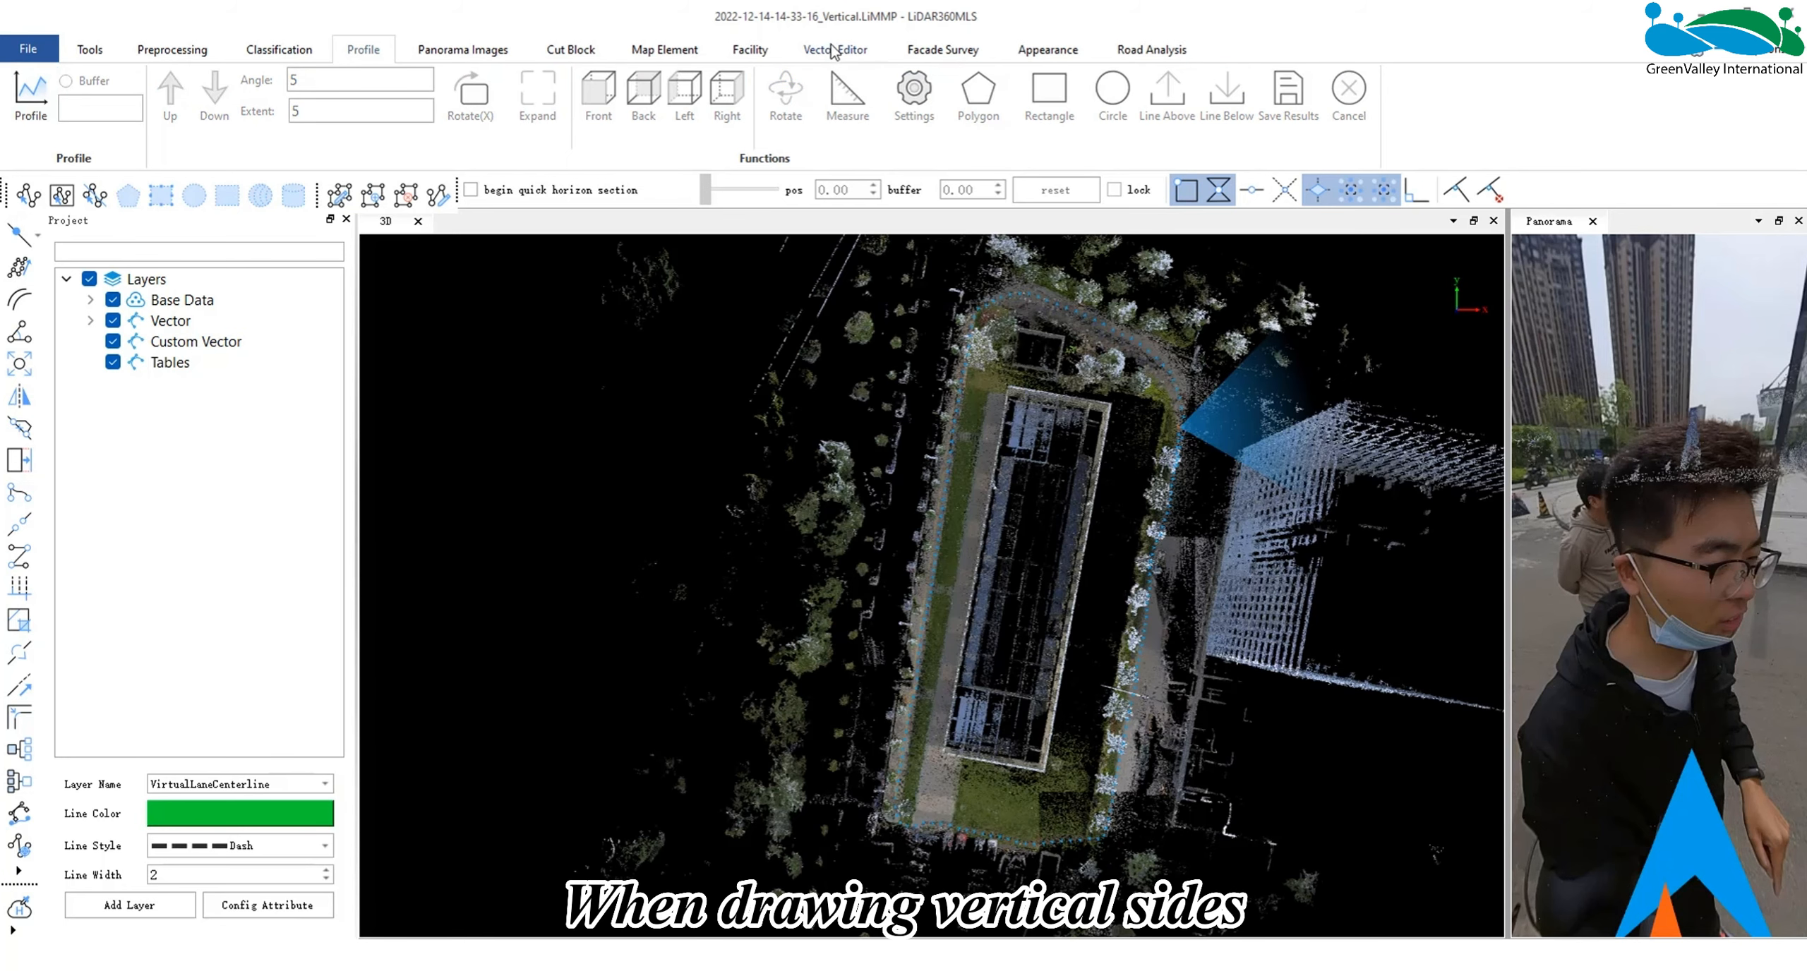
- Add a line layer named WindowArris and a polygon layer named Window under Custom Vector for the facade survey
{"action": "left_click", "coordinate": [917, 50]}
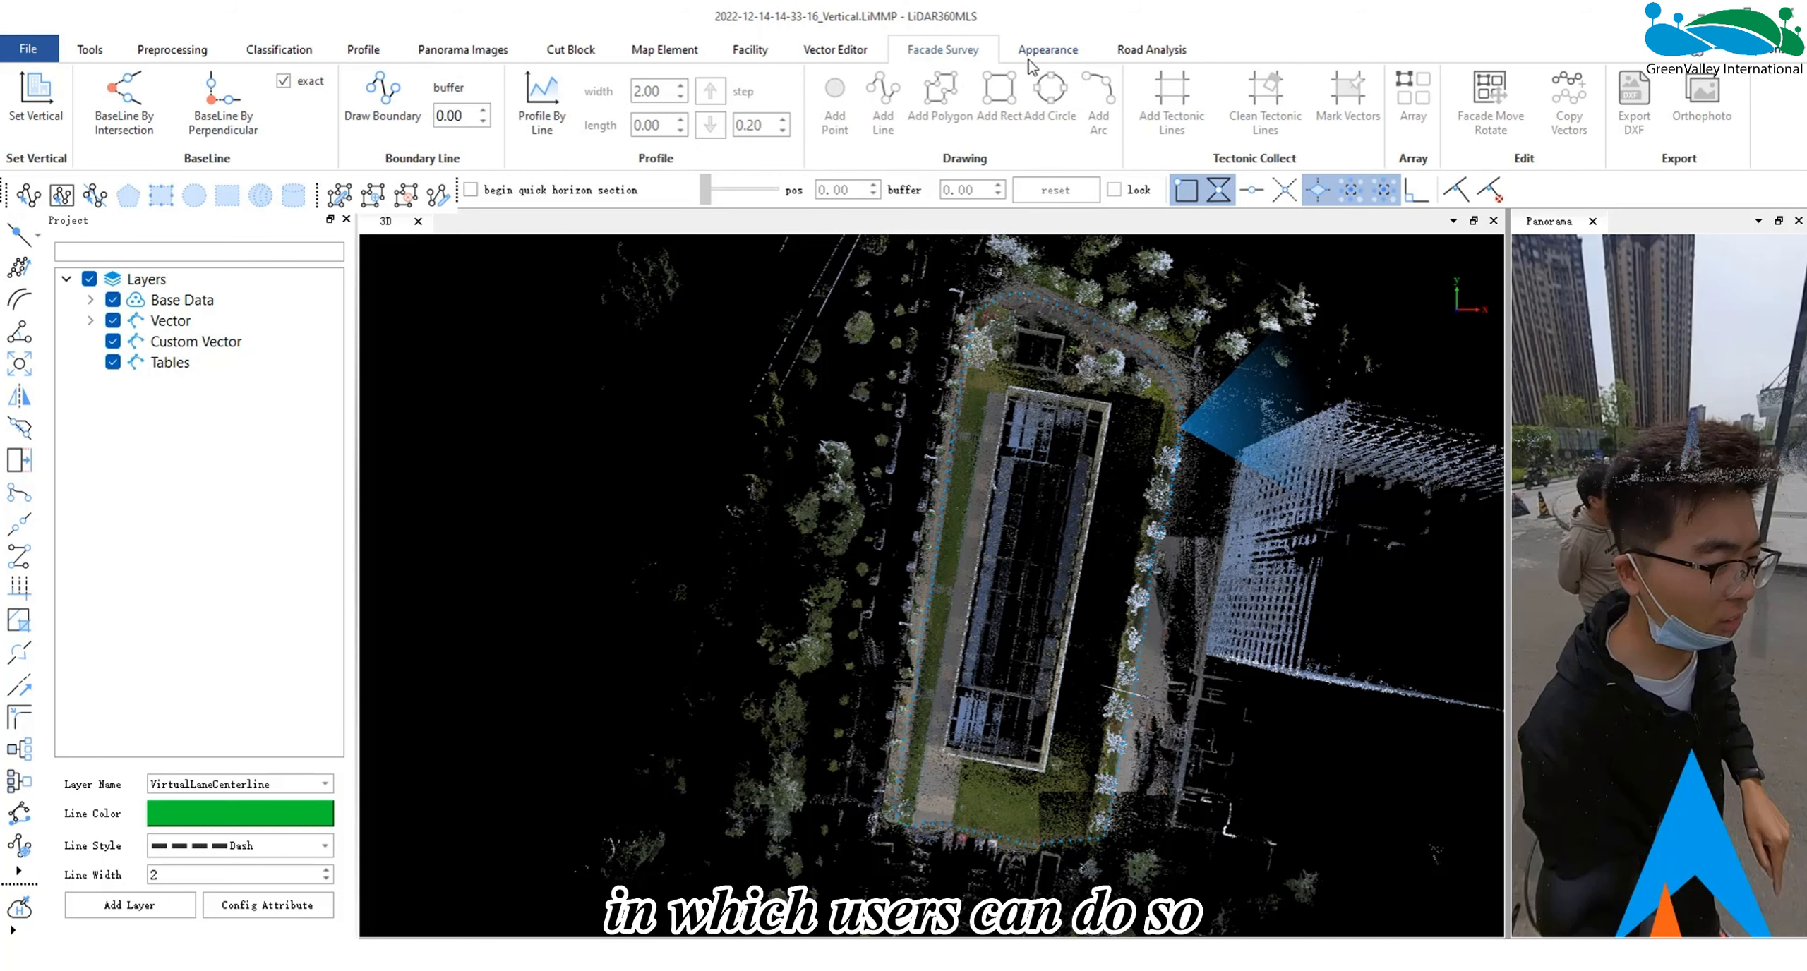
{"action": "left_click", "coordinate": [189, 345]}
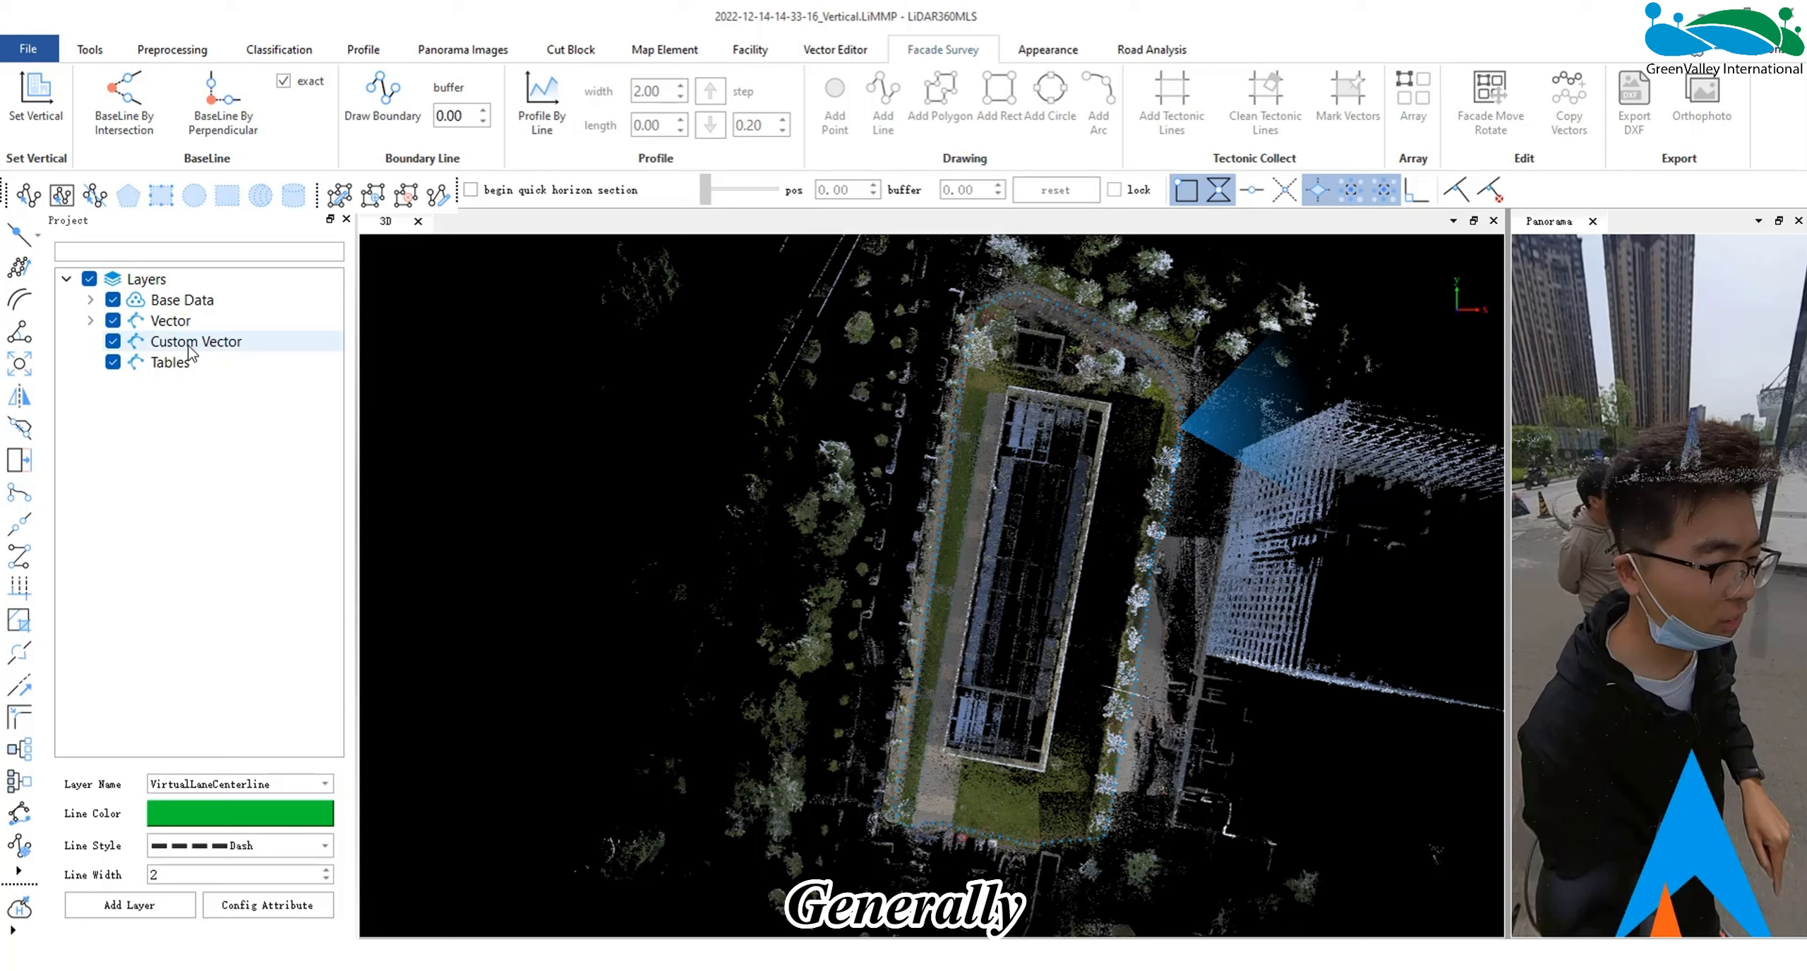
{"action": "right_click", "coordinate": [189, 346]}
{"action": "left_click", "coordinate": [233, 358]}
{"action": "left_click", "coordinate": [964, 482]}
{"action": "left_click", "coordinate": [961, 502]}
{"action": "left_click", "coordinate": [967, 433]}
{"action": "type", "text": "Window arris"}
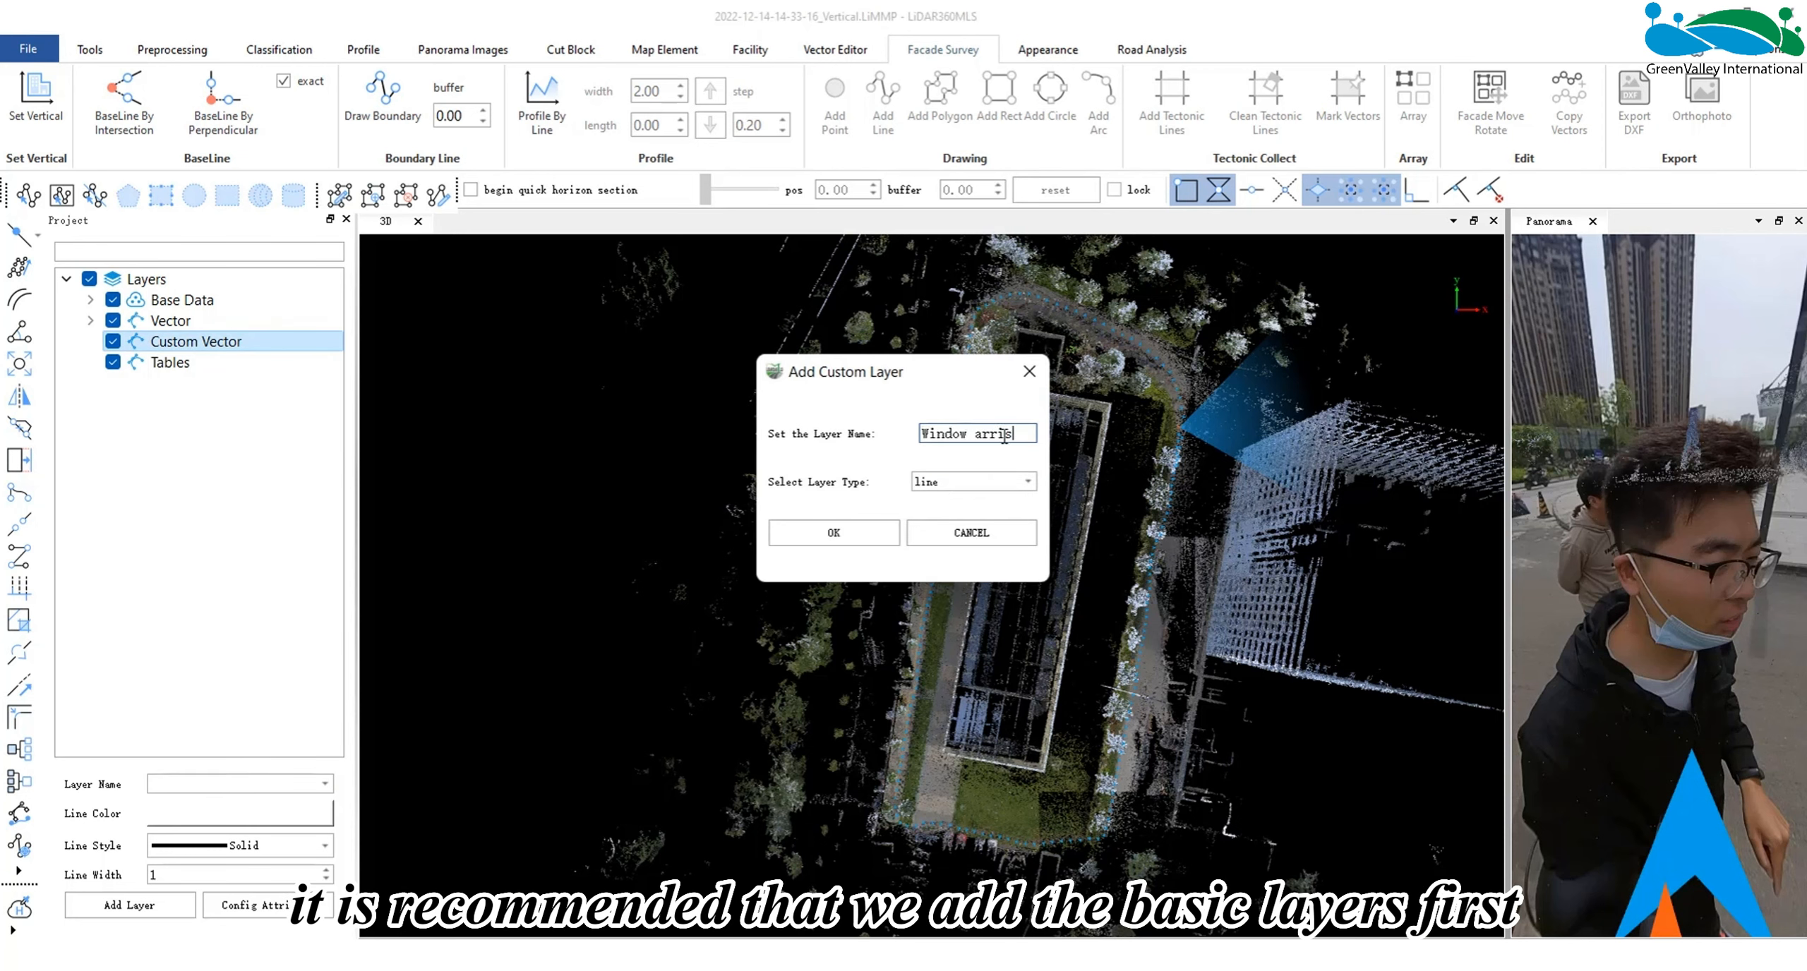
{"action": "left_click", "coordinate": [834, 533]}
{"action": "left_click", "coordinate": [952, 483]}
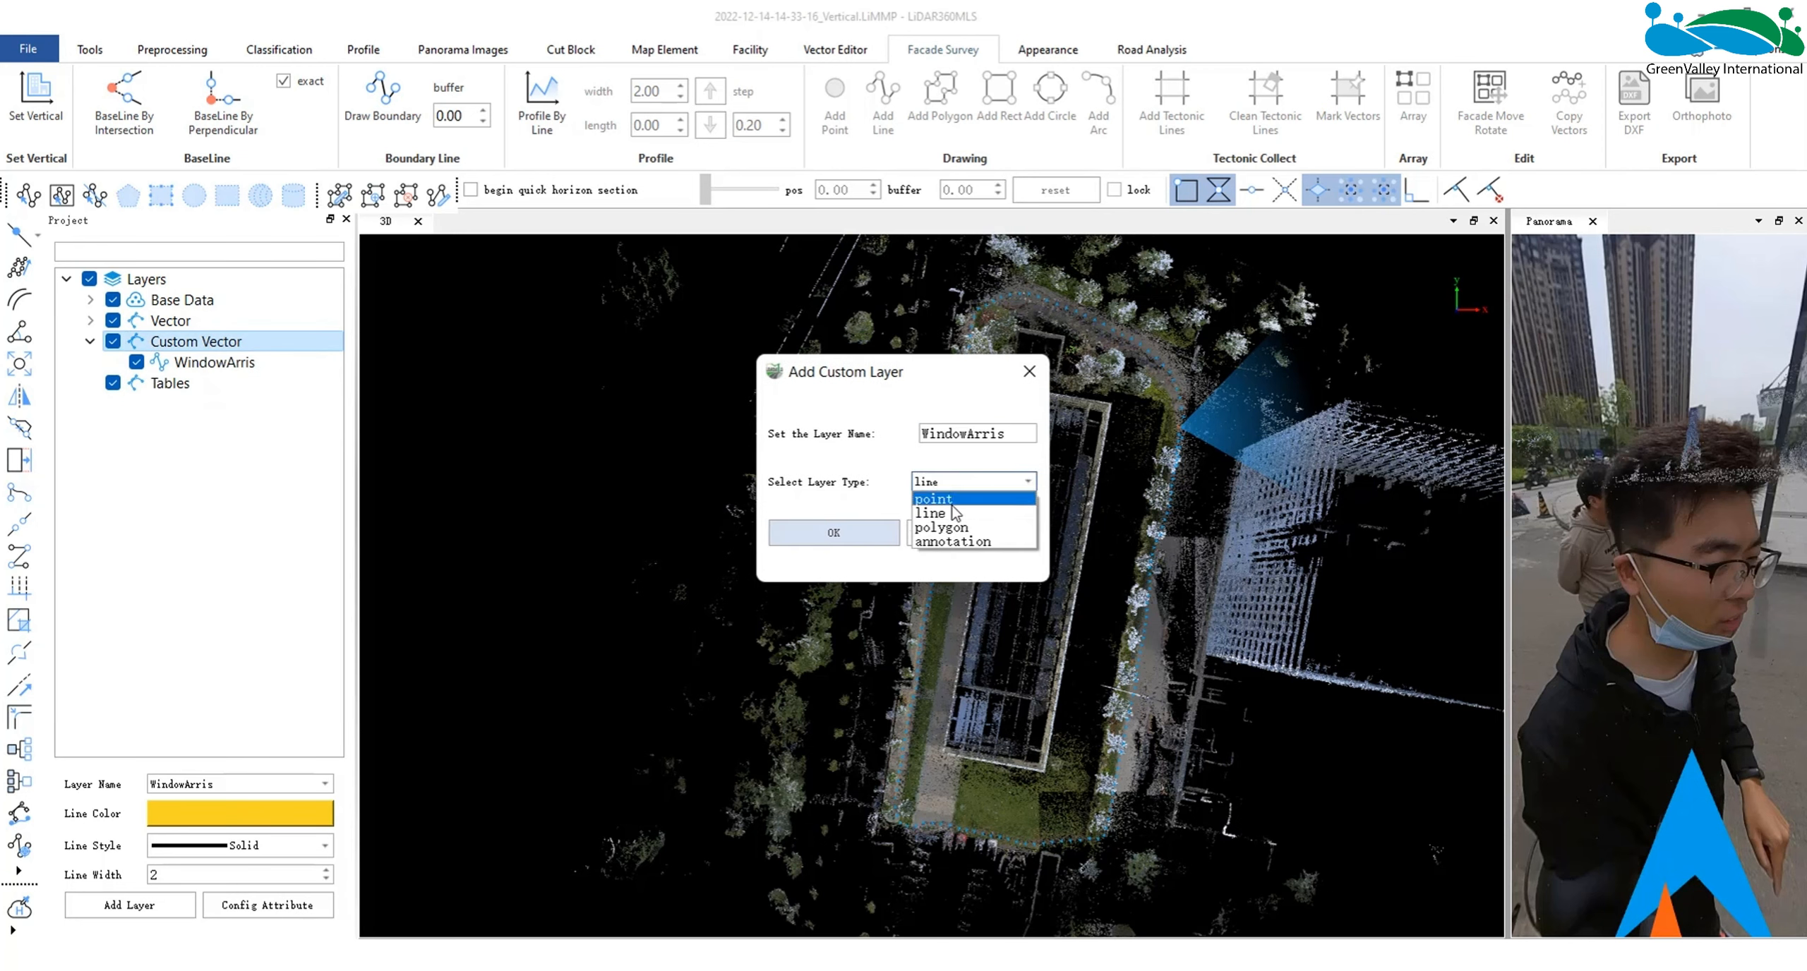
{"action": "left_click", "coordinate": [834, 533]}
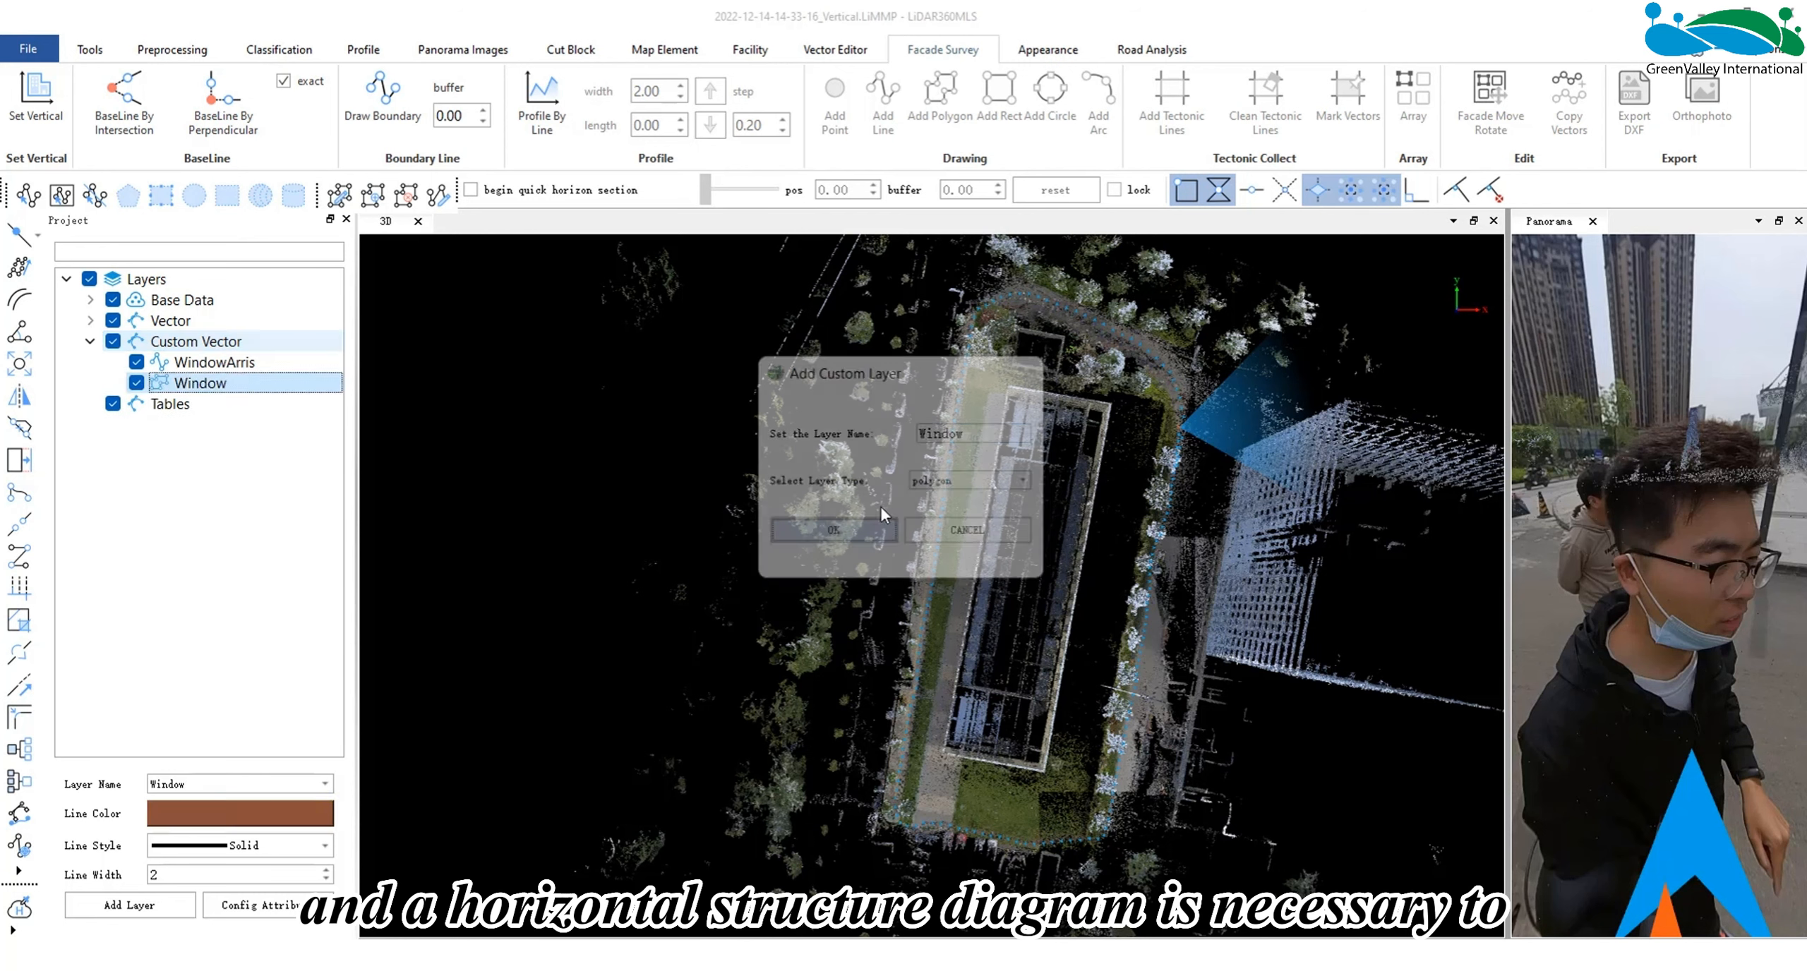
- Add a polygon layer named HorizontalStructureDiagram under Custom Vector, and check the Window and WindowArris layers
{"action": "right_click", "coordinate": [244, 345]}
{"action": "left_click", "coordinate": [281, 382]}
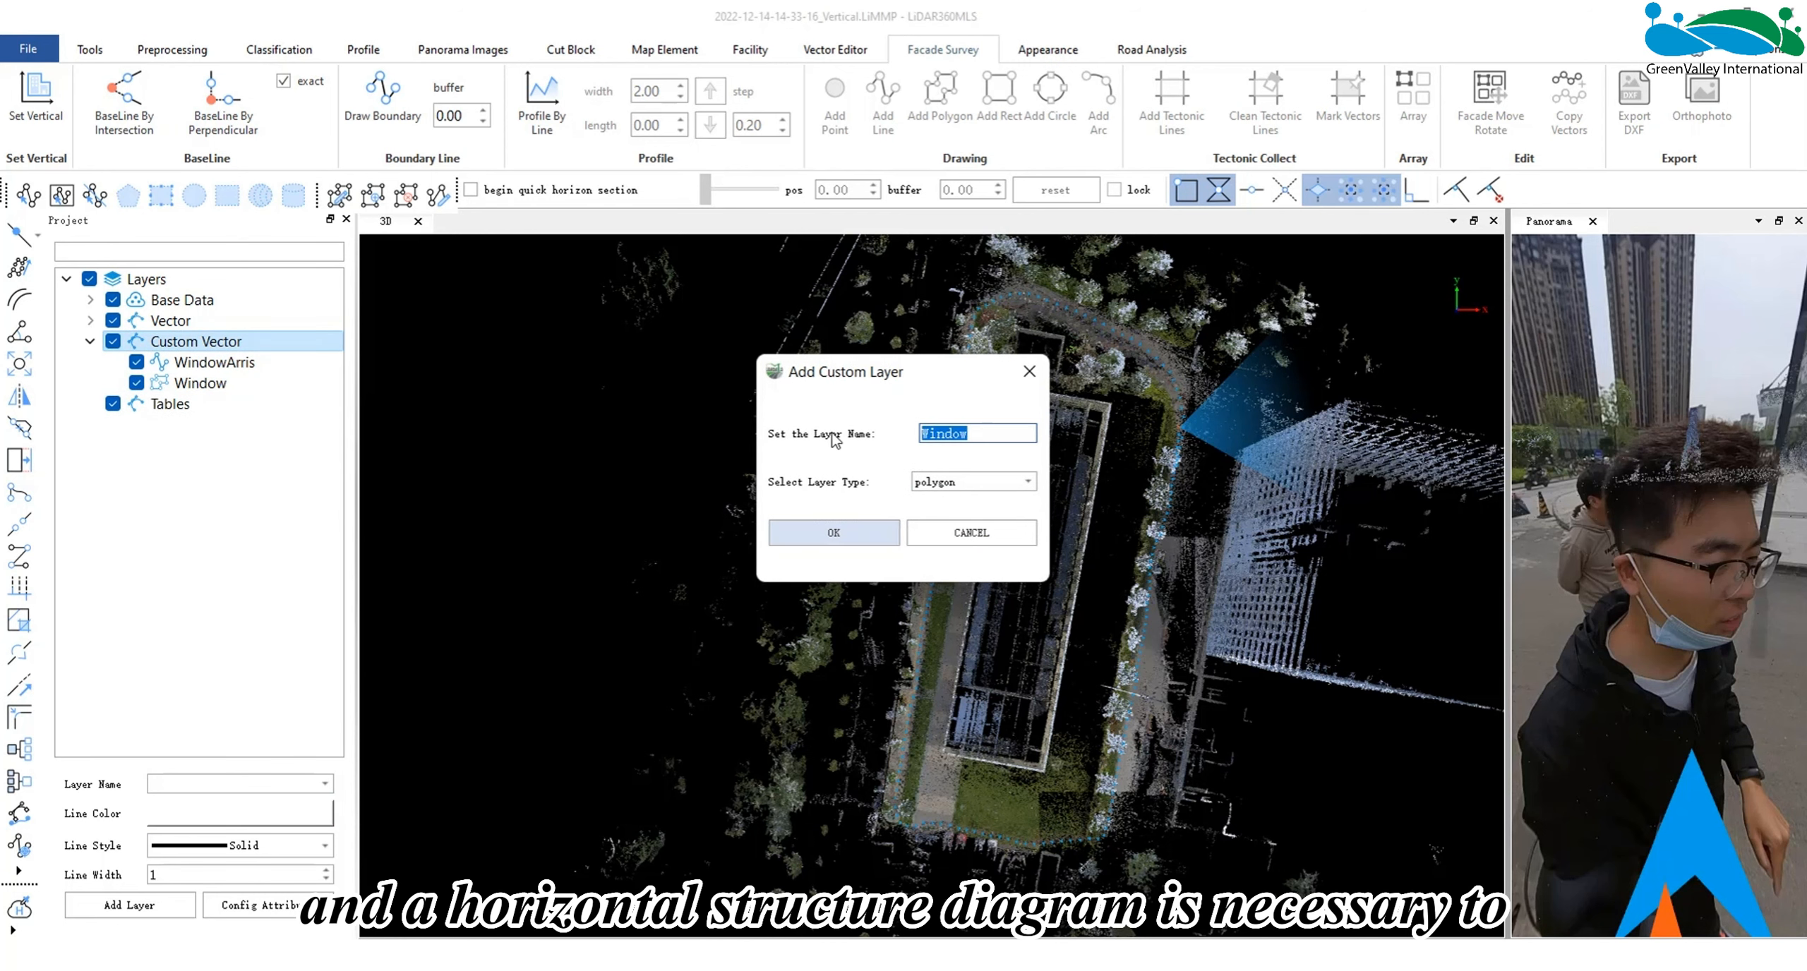
{"action": "key", "text": "BackSpace"}
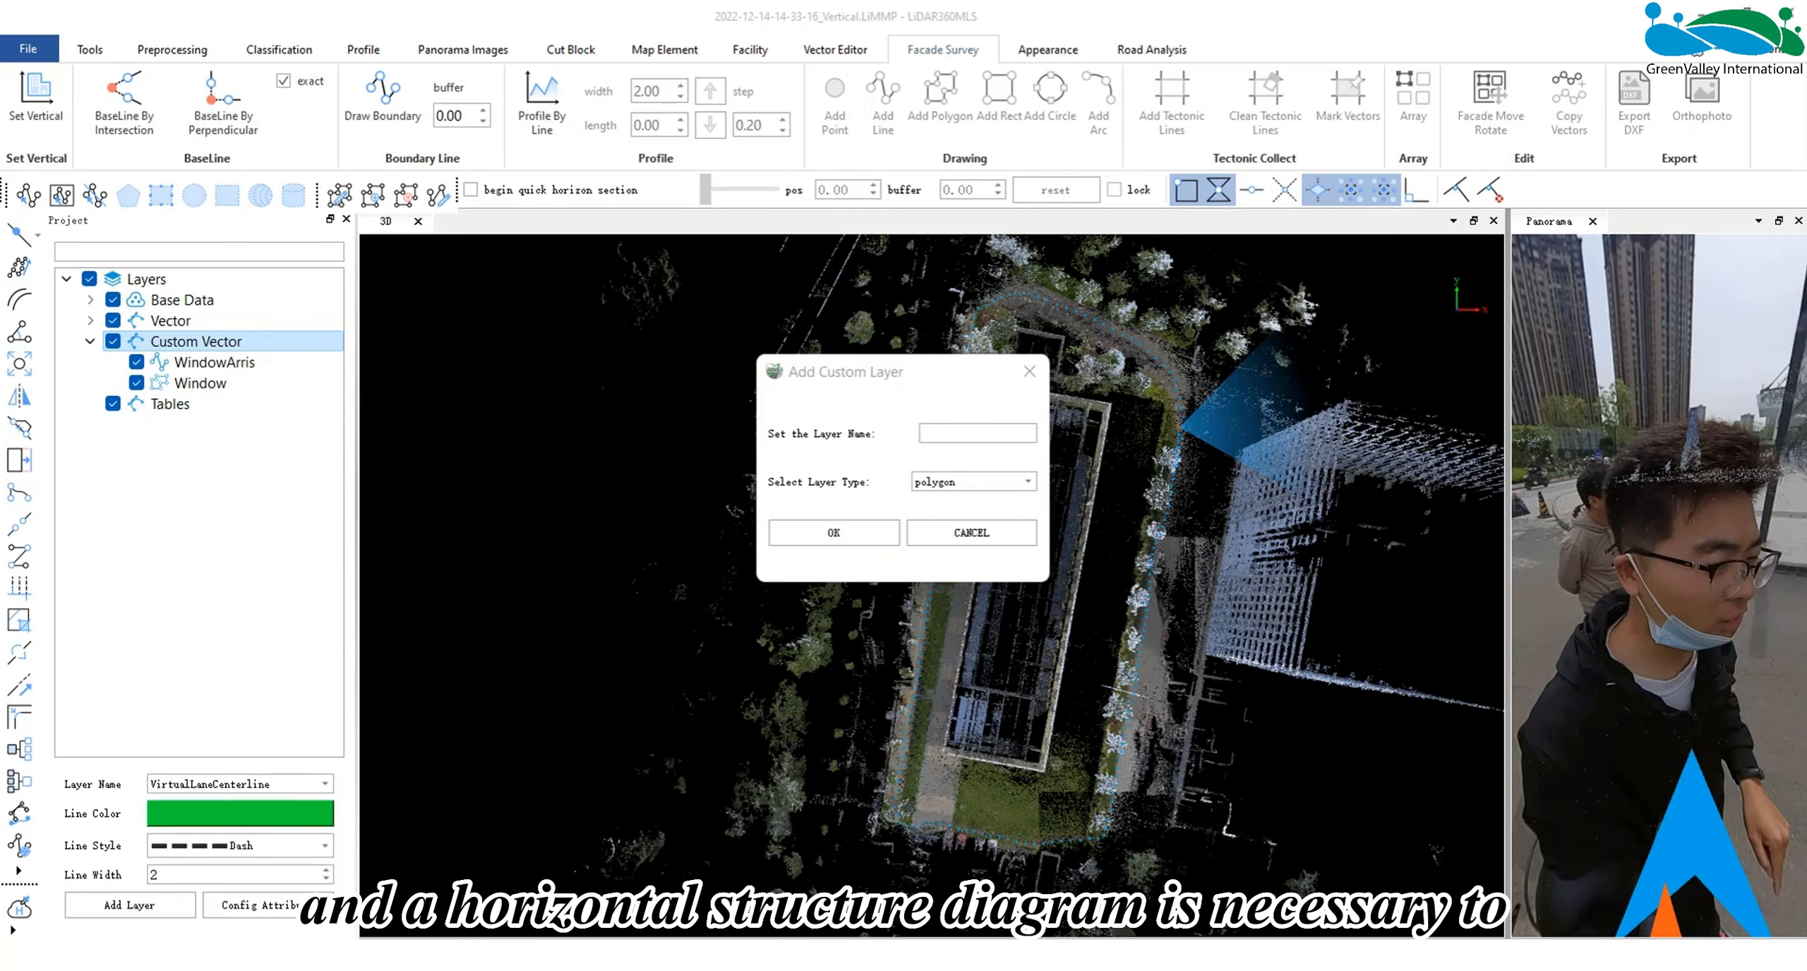
{"action": "type", "text": "HorizontalStructureDiagram"}
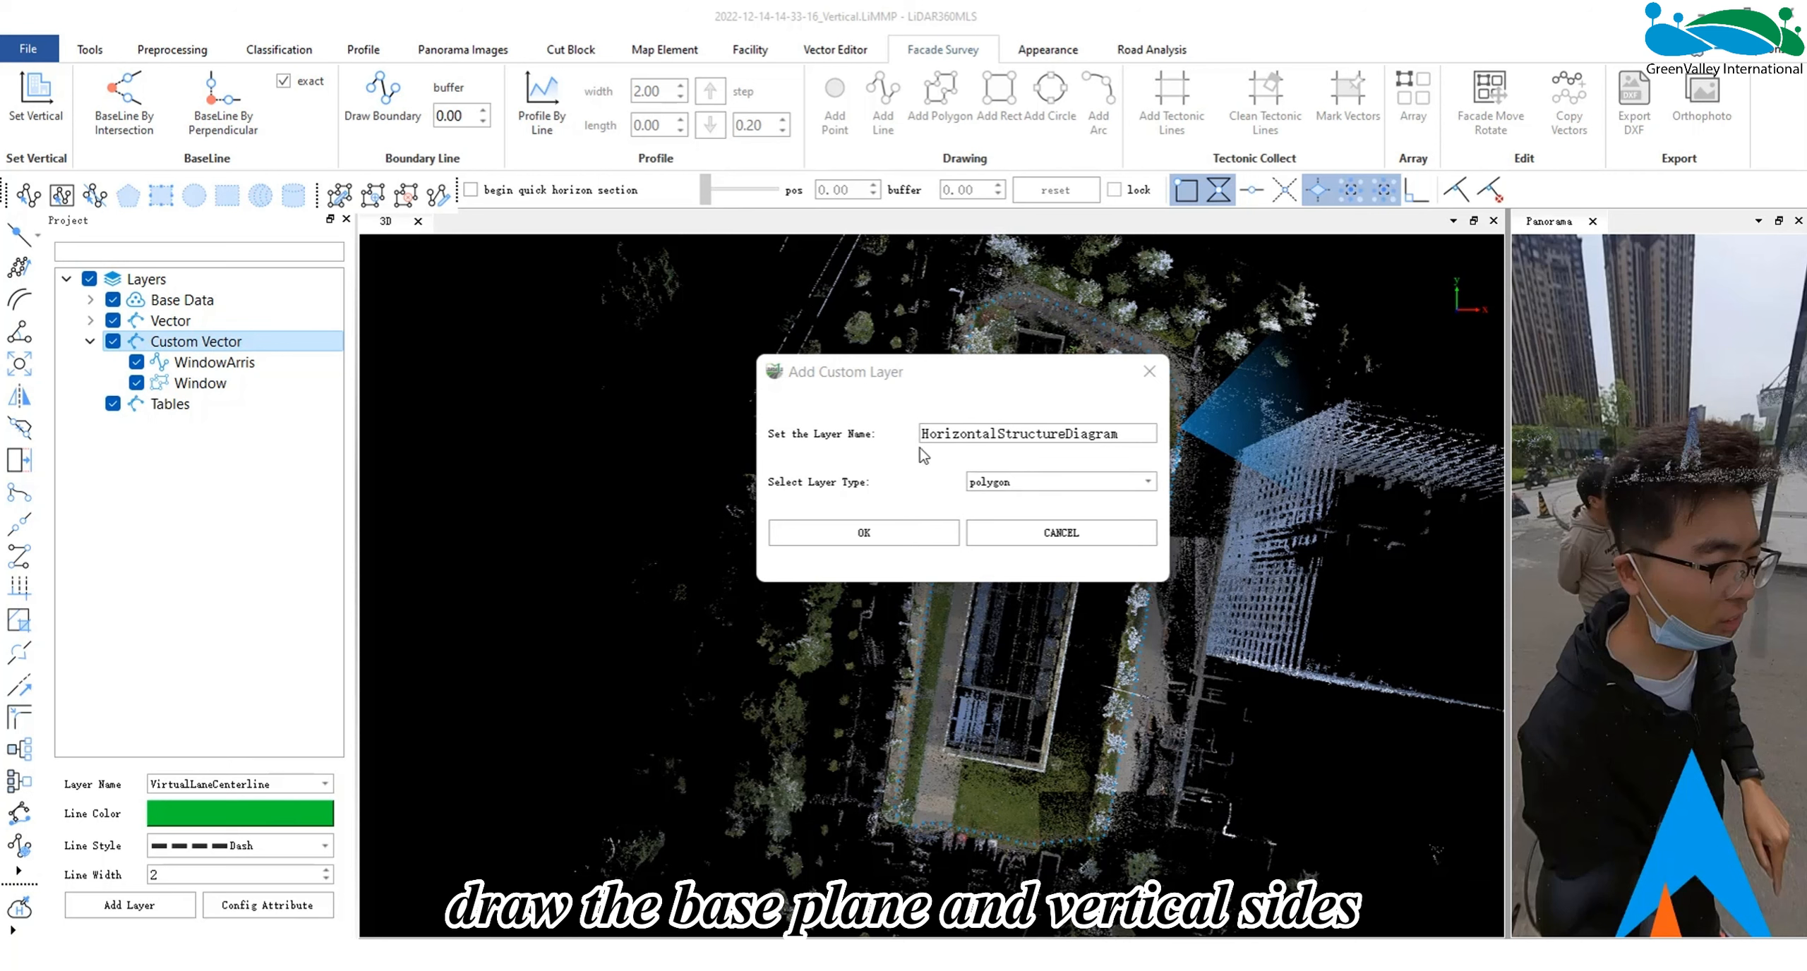
{"action": "left_click", "coordinate": [1132, 483]}
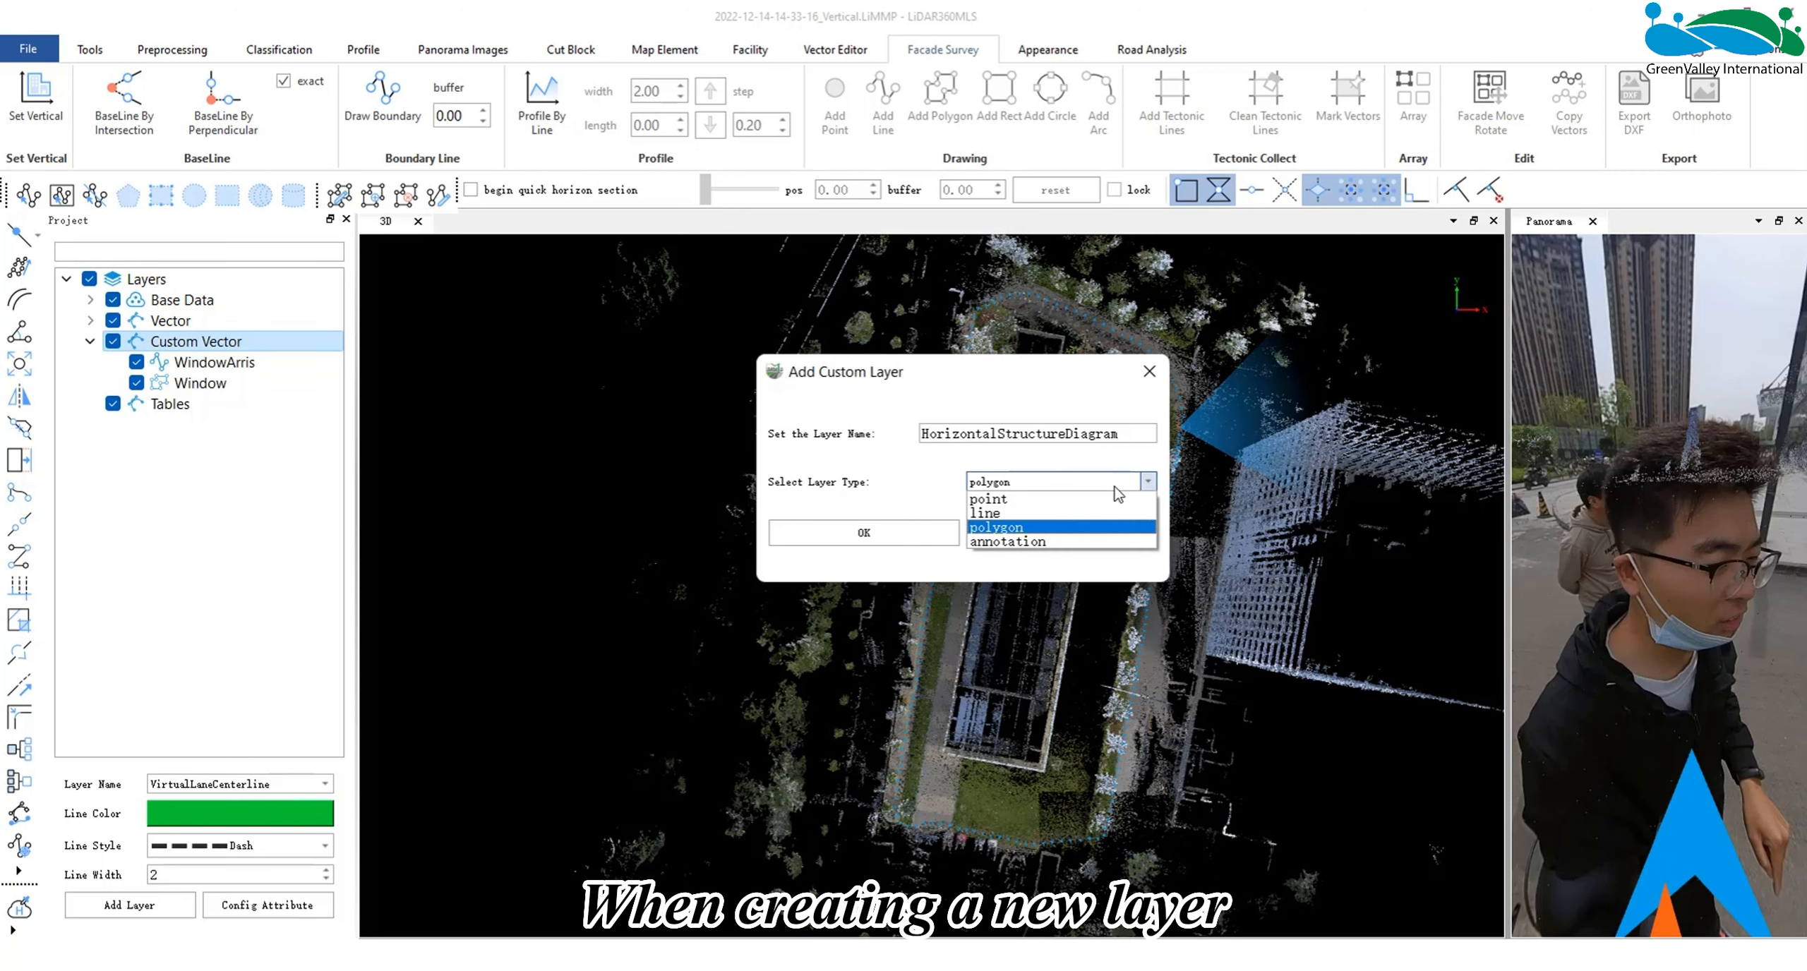
{"action": "left_click", "coordinate": [1020, 528]}
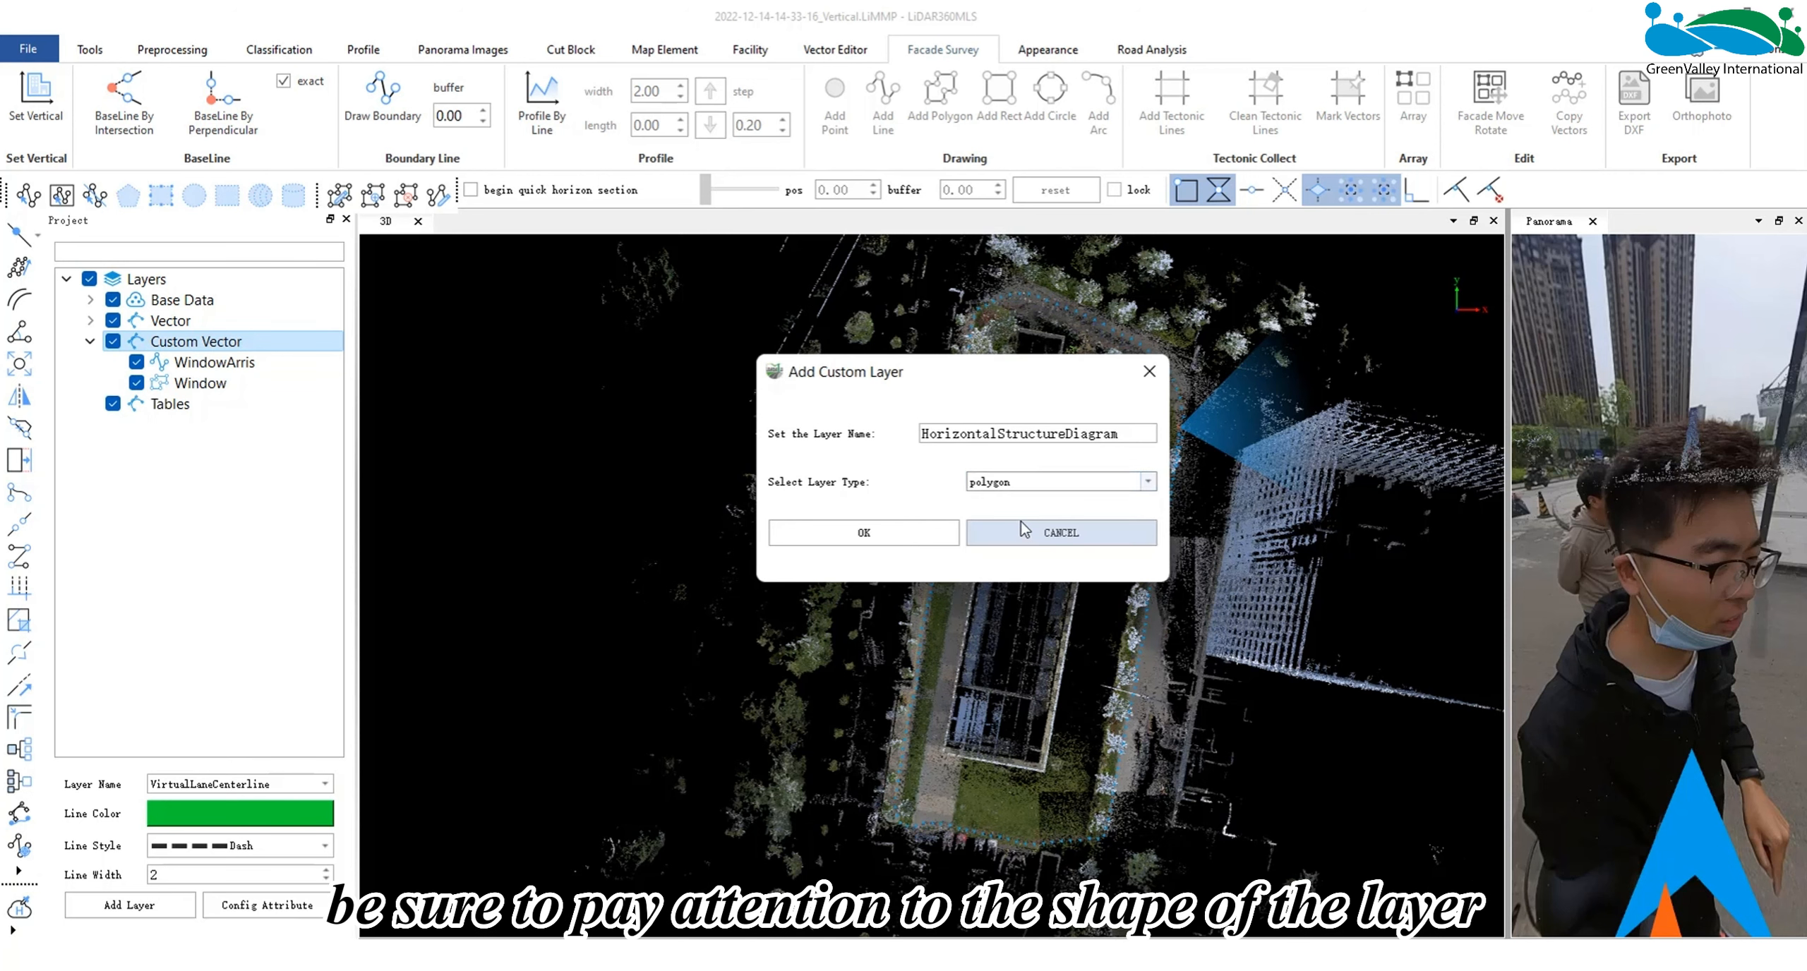
{"action": "left_click", "coordinate": [920, 525]}
{"action": "left_click", "coordinate": [259, 385]}
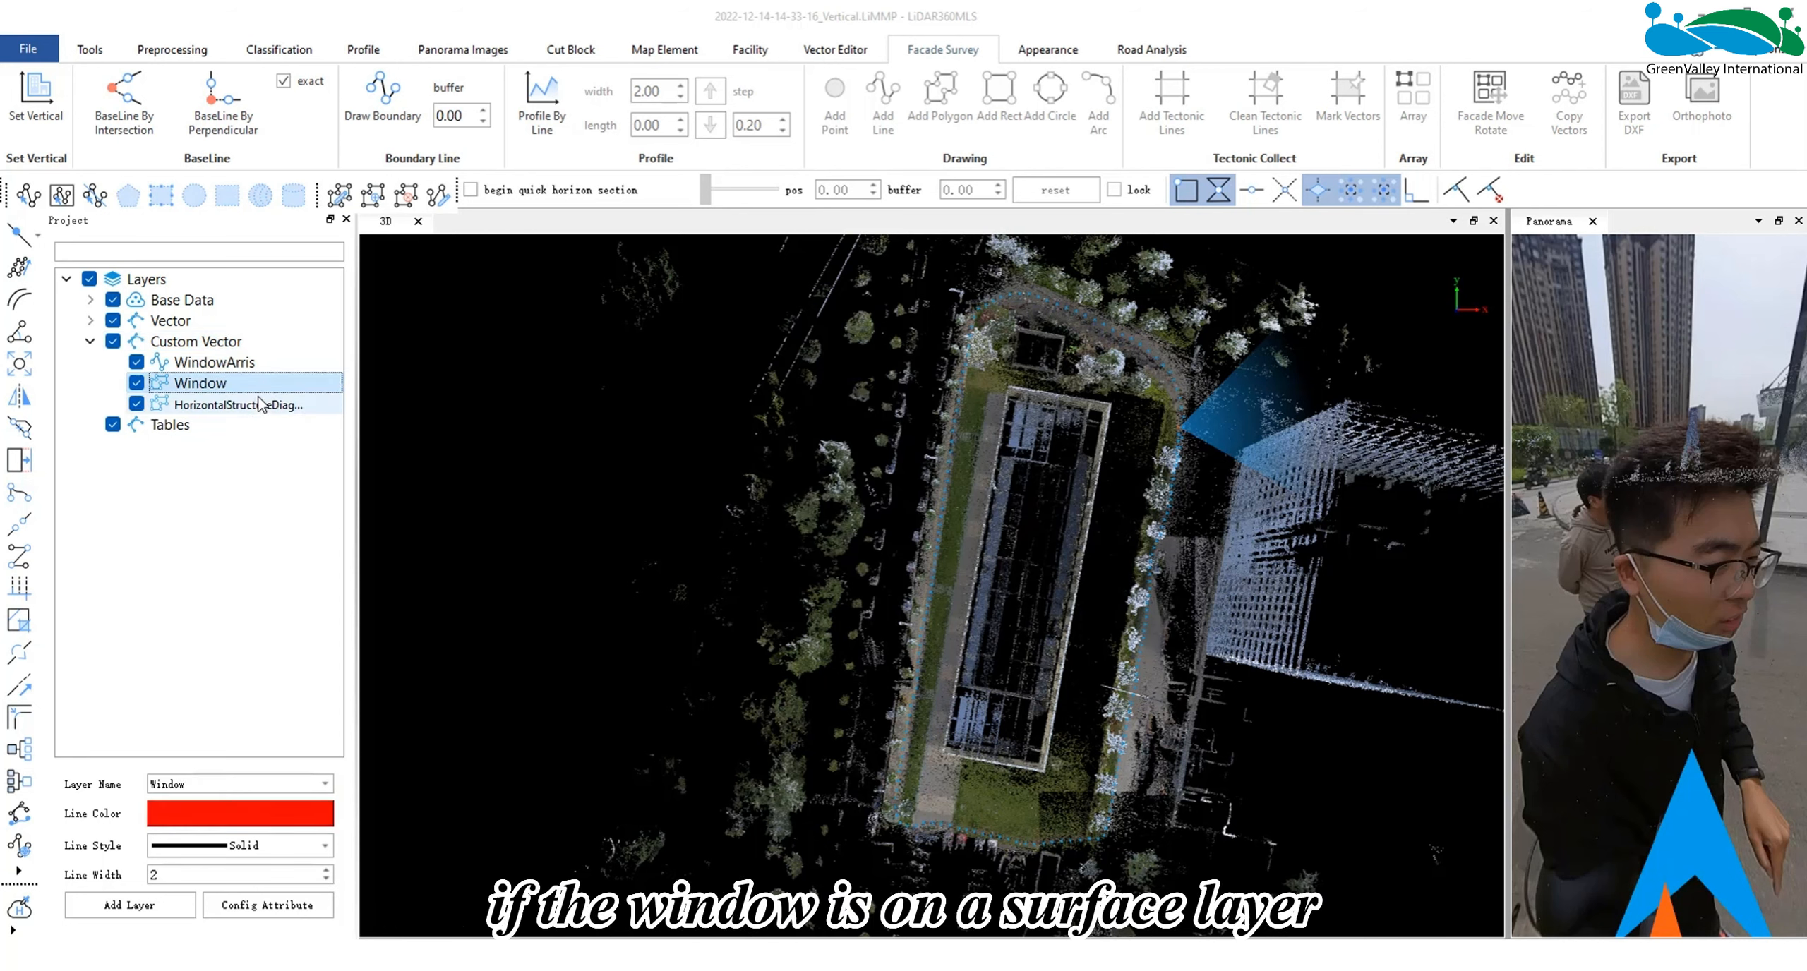
{"action": "left_click", "coordinate": [268, 363]}
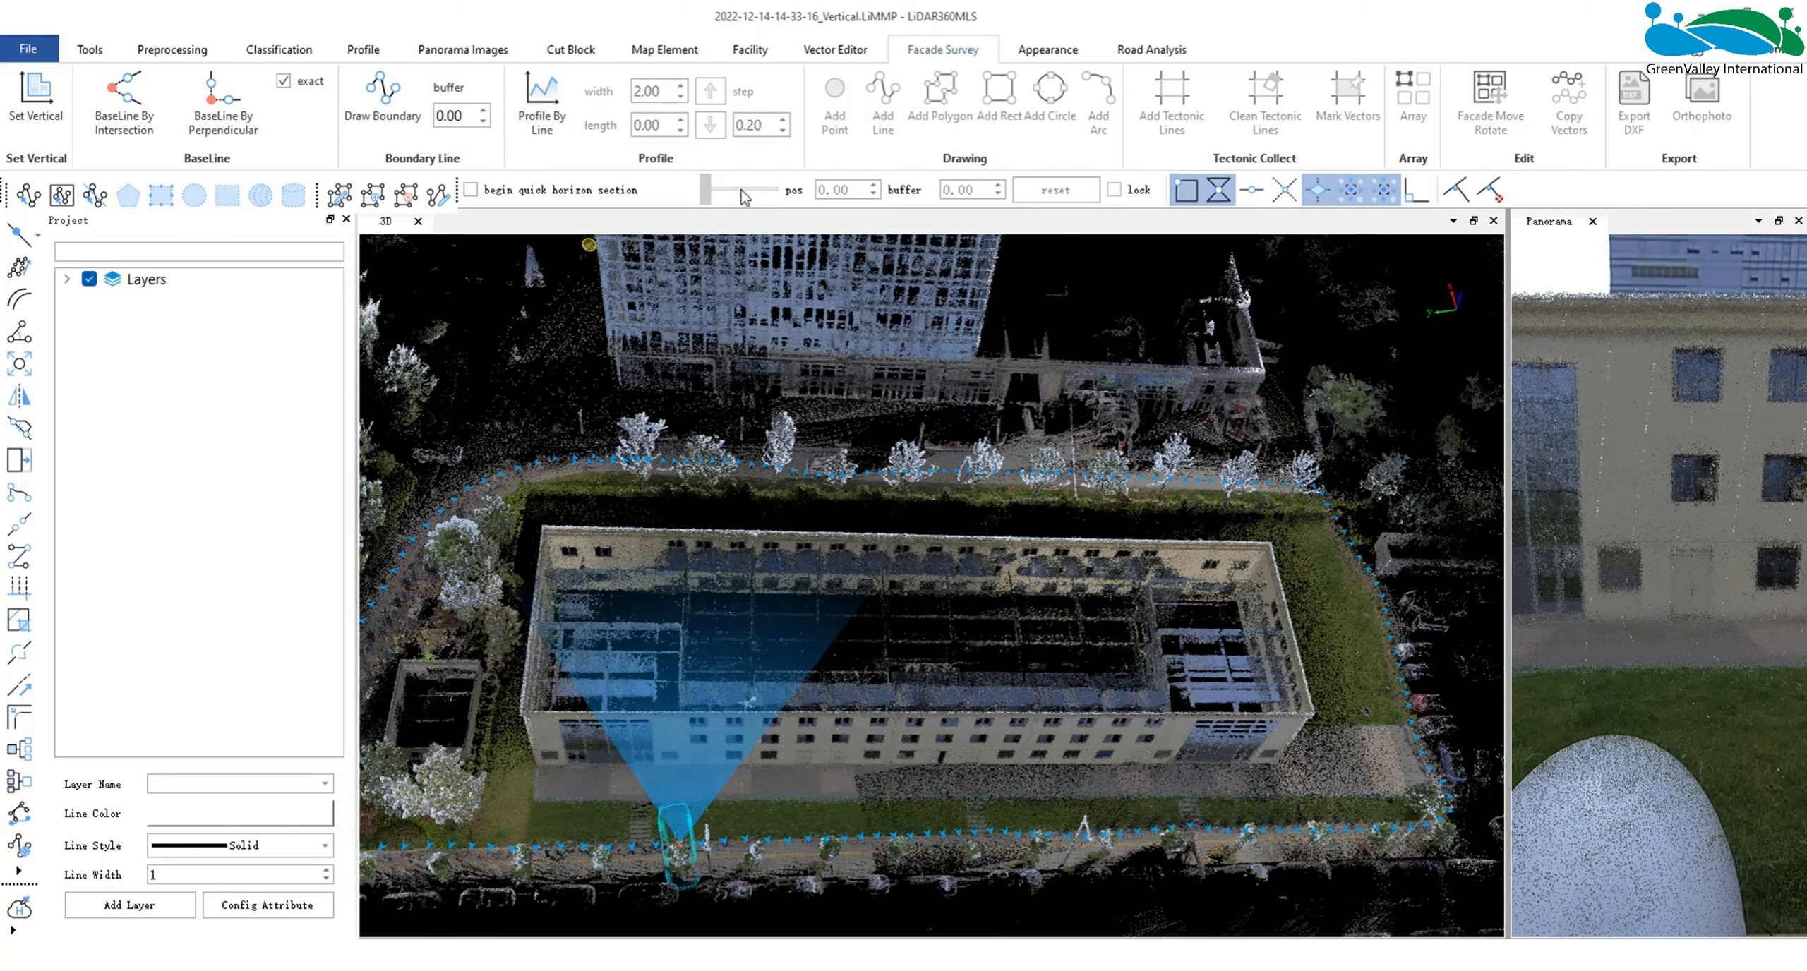
- Enable the quick horizon section and pick a point at the foot of the long facade to query its coordinates
{"action": "left_click", "coordinate": [471, 191]}
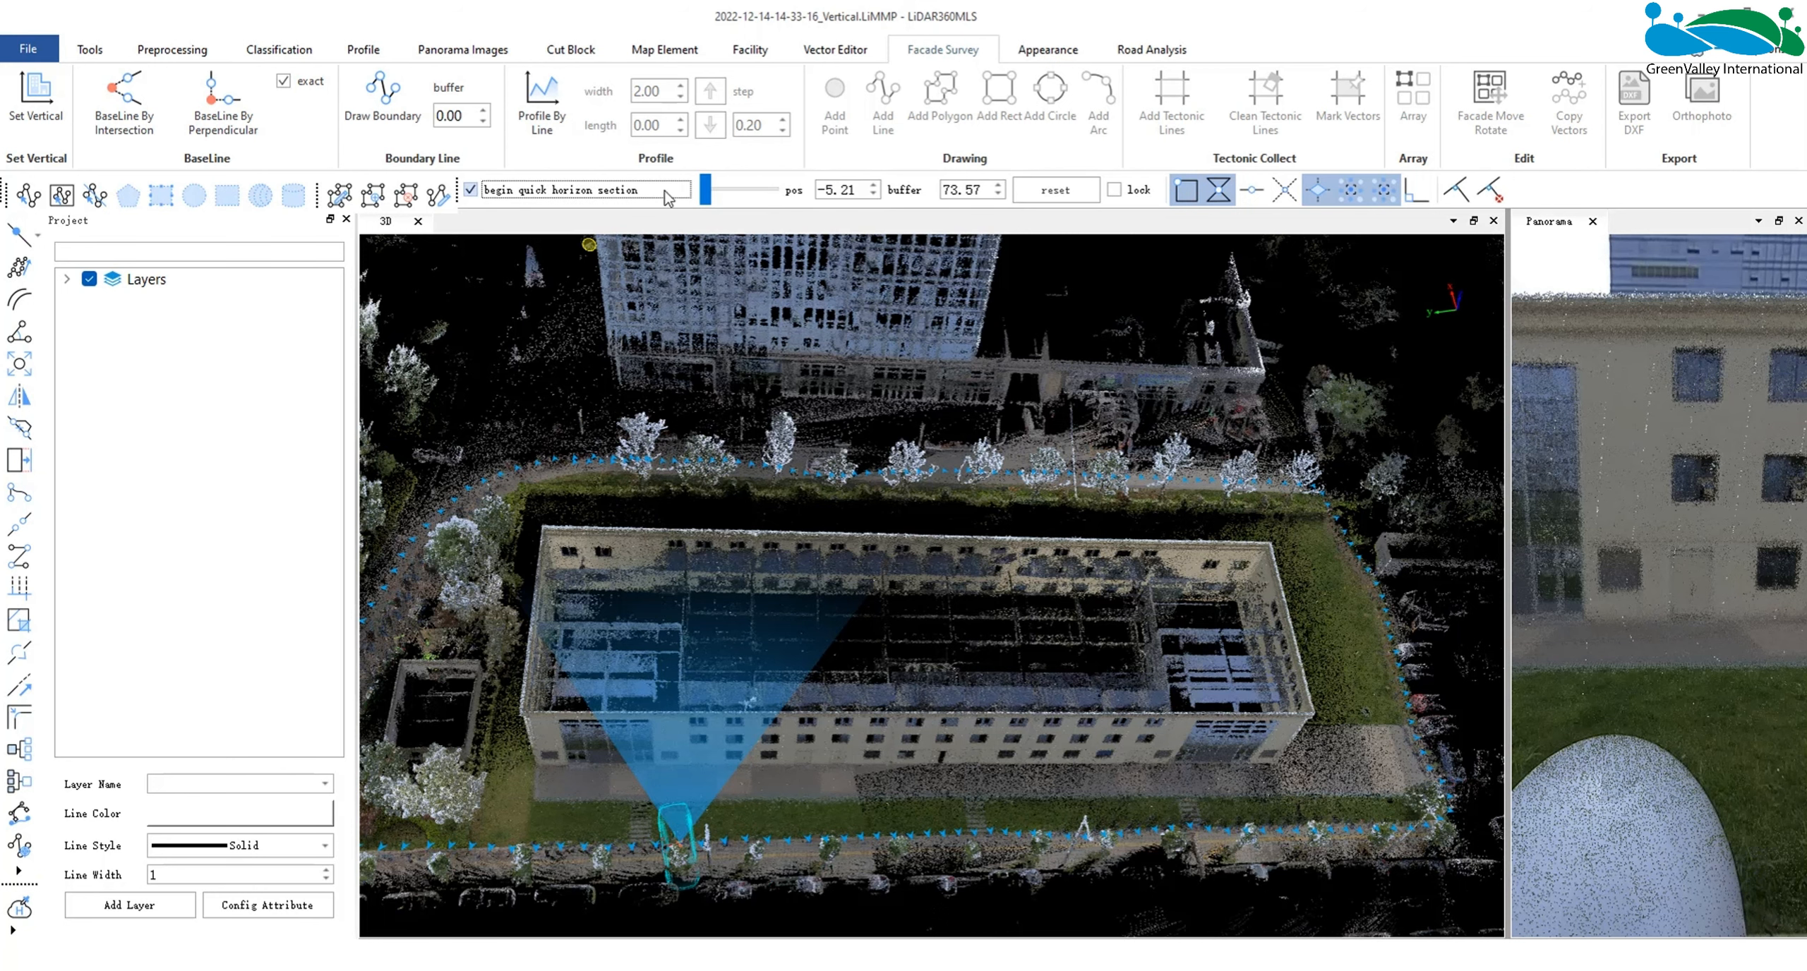
{"action": "mouse_move", "coordinate": [715, 197]}
{"action": "left_mouse_down"}
{"action": "mouse_move", "coordinate": [732, 197]}
{"action": "mouse_move", "coordinate": [697, 192]}
{"action": "left_mouse_up"}
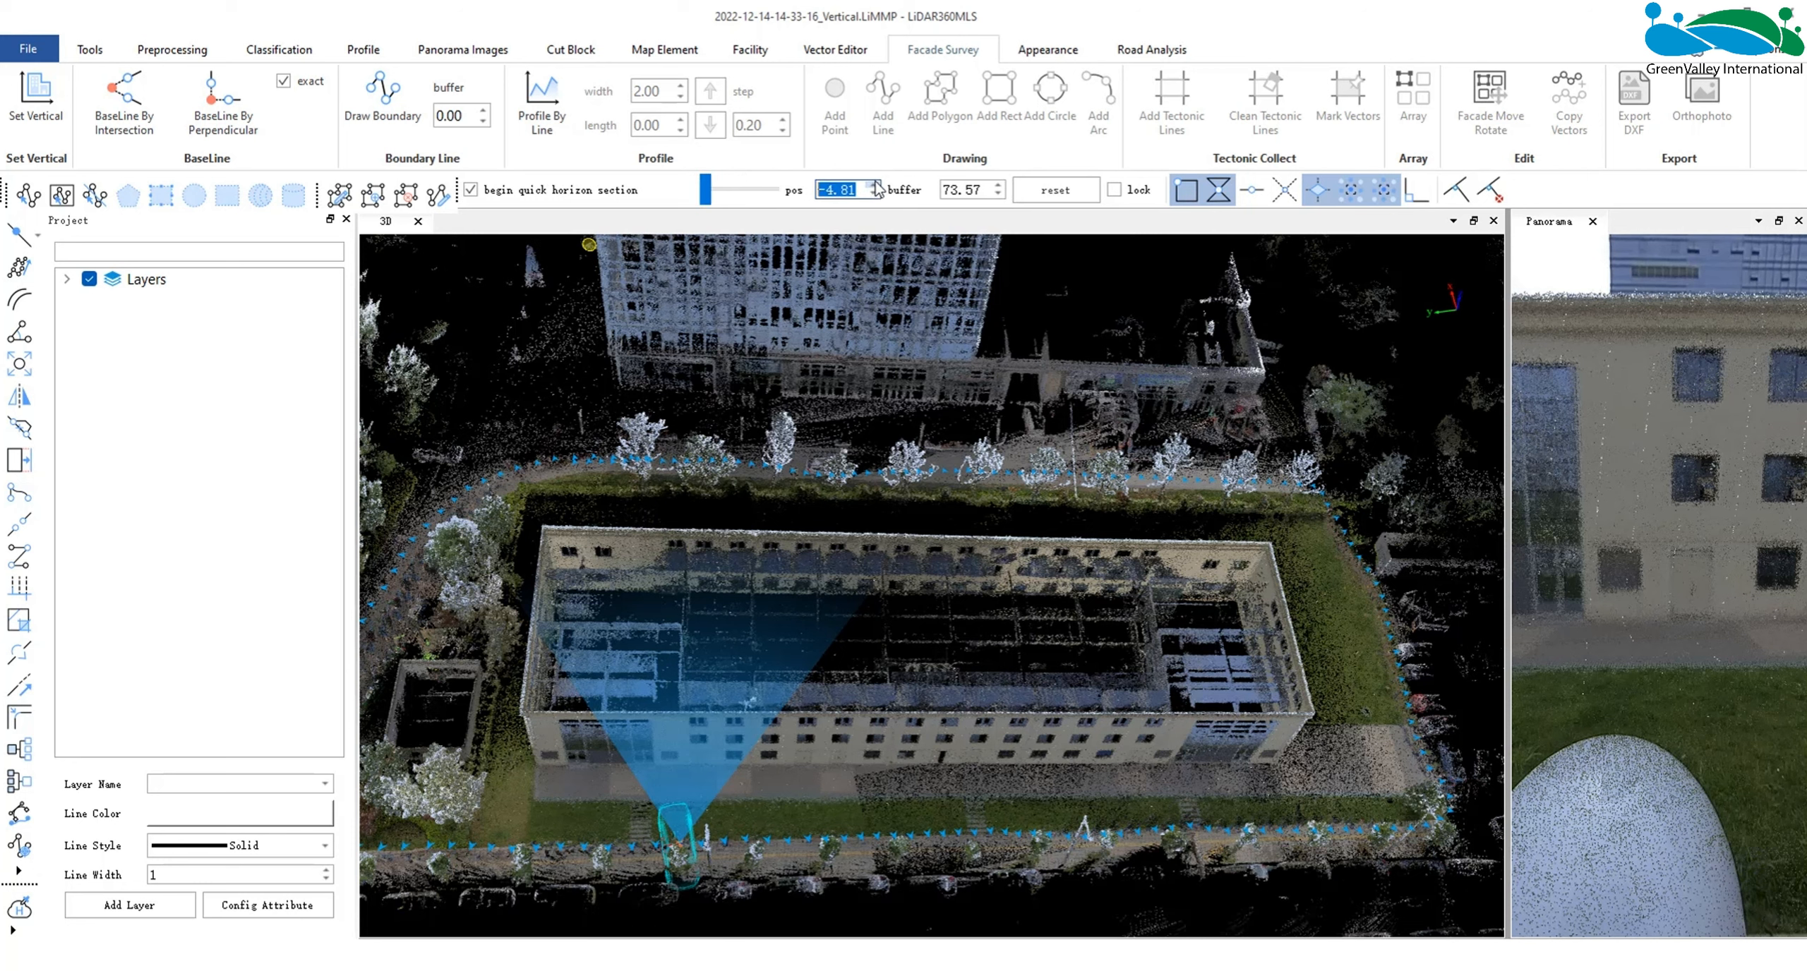
{"action": "left_click", "coordinate": [90, 49]}
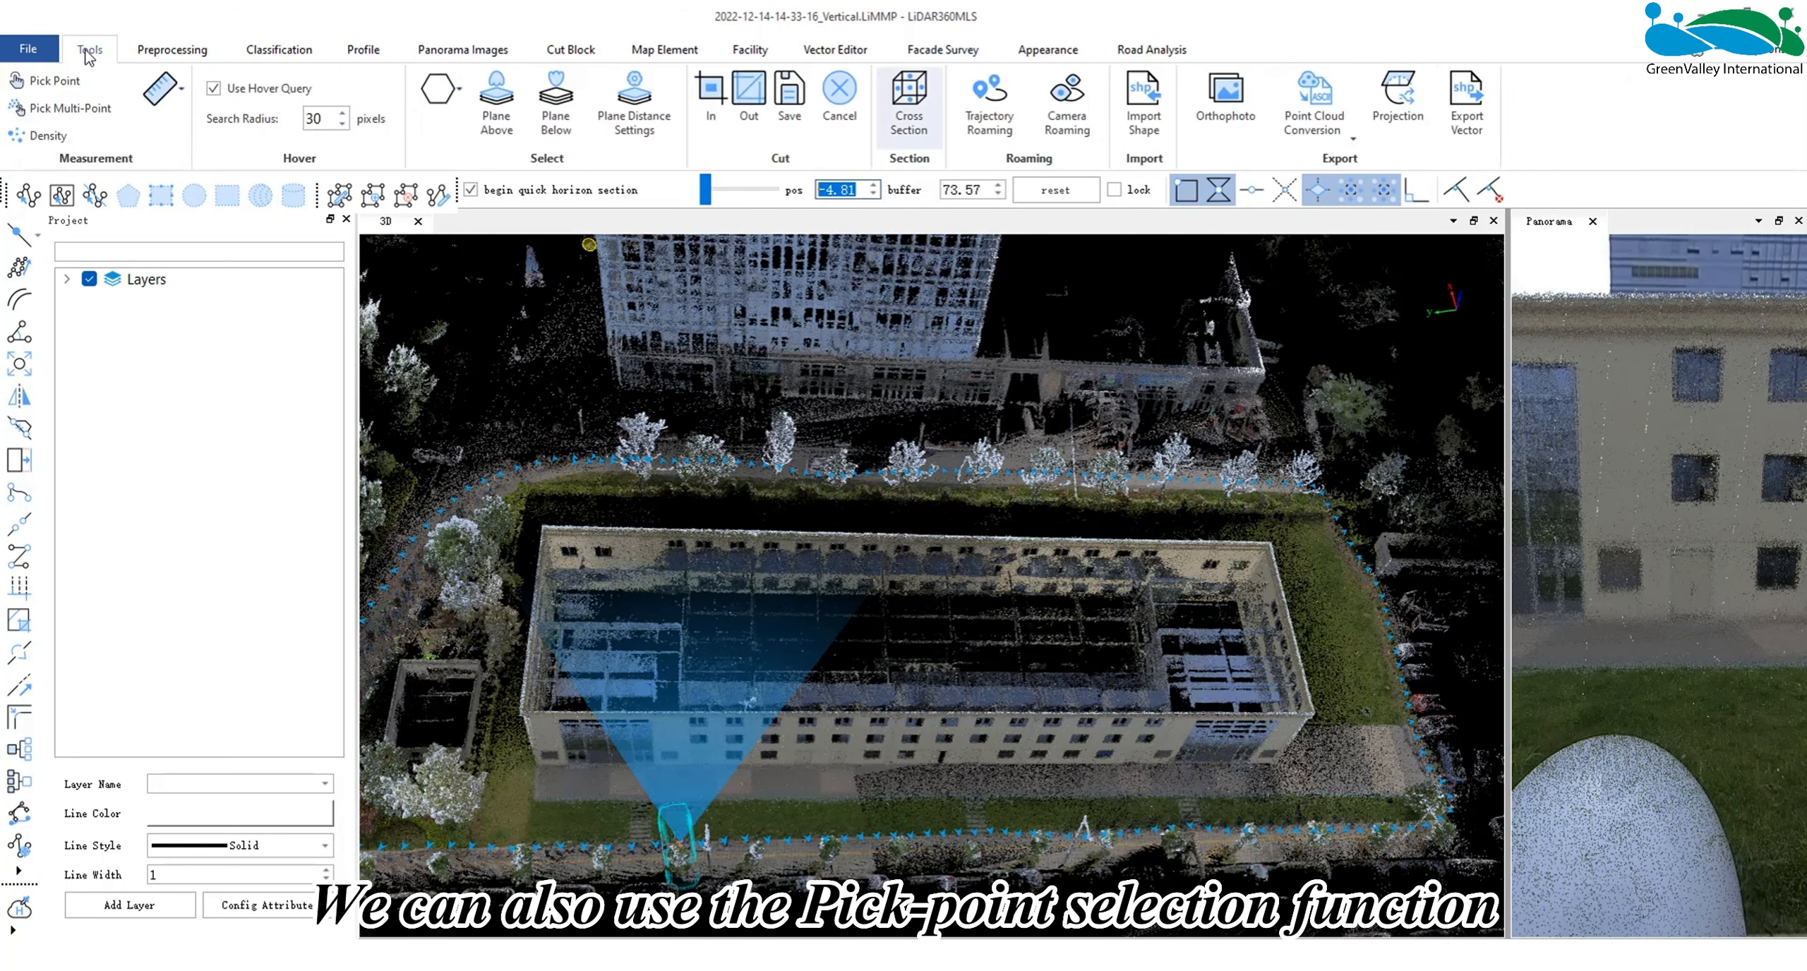
{"action": "left_click", "coordinate": [53, 80]}
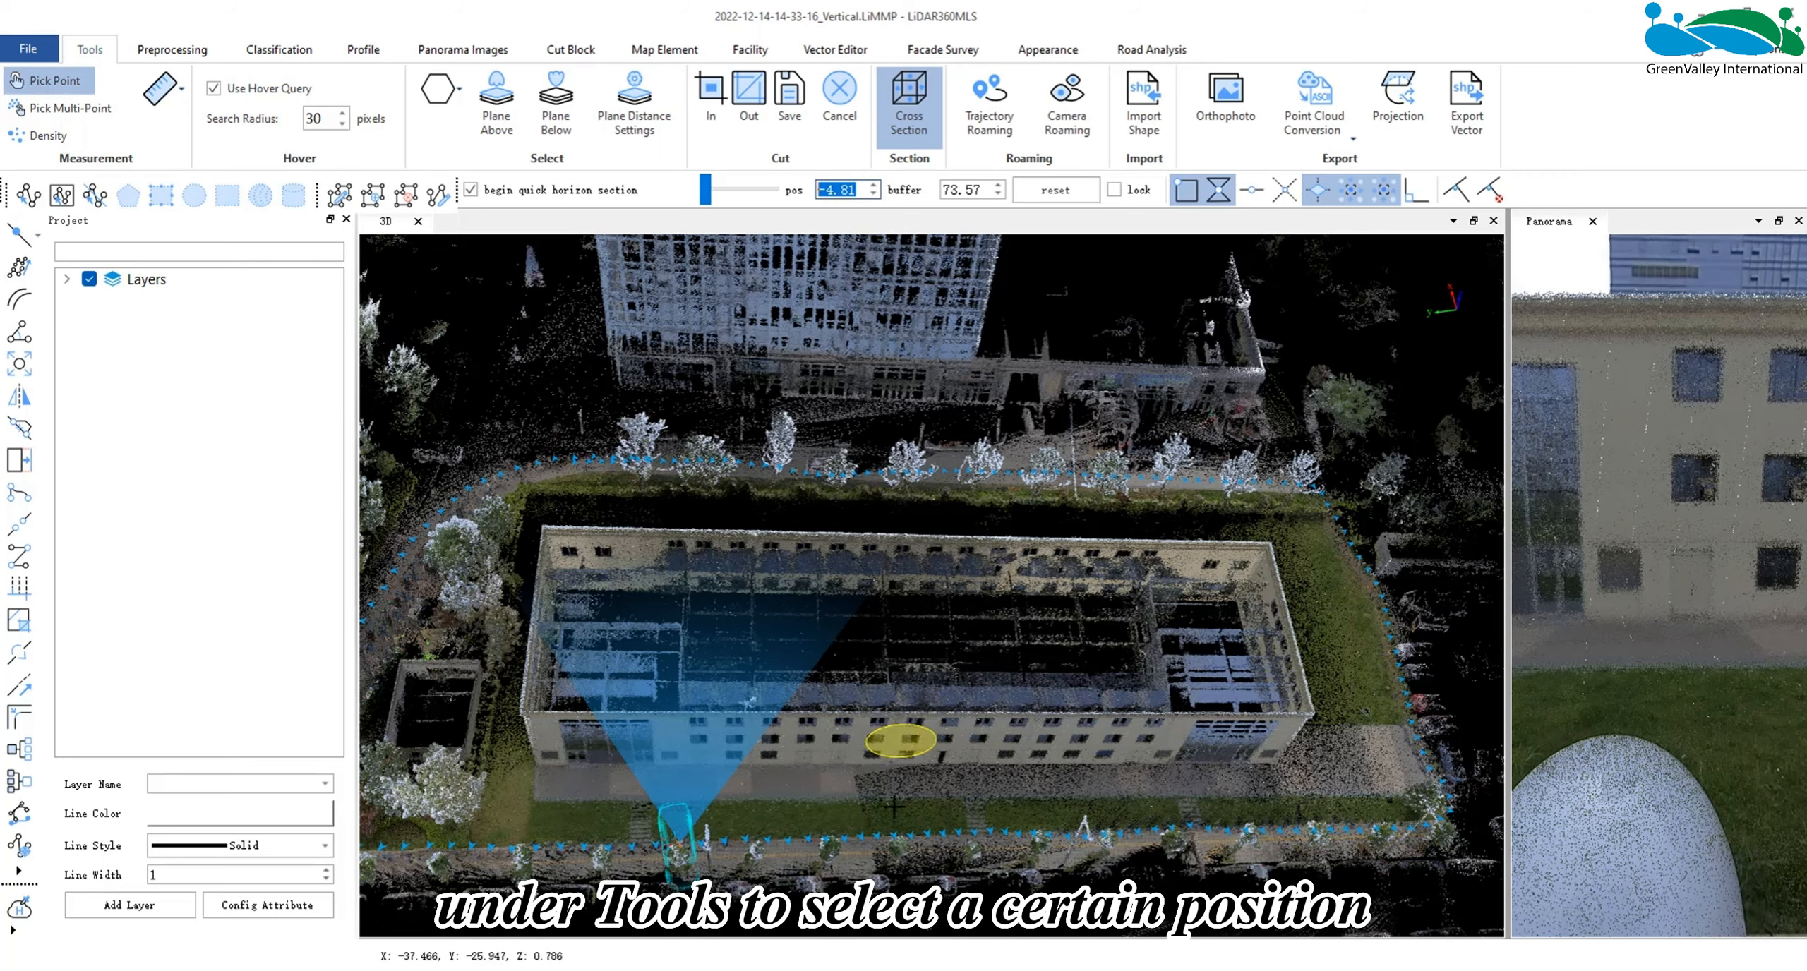
{"action": "scroll", "coordinate": [907, 713], "scroll_direction": "up", "scroll_amount": 3}
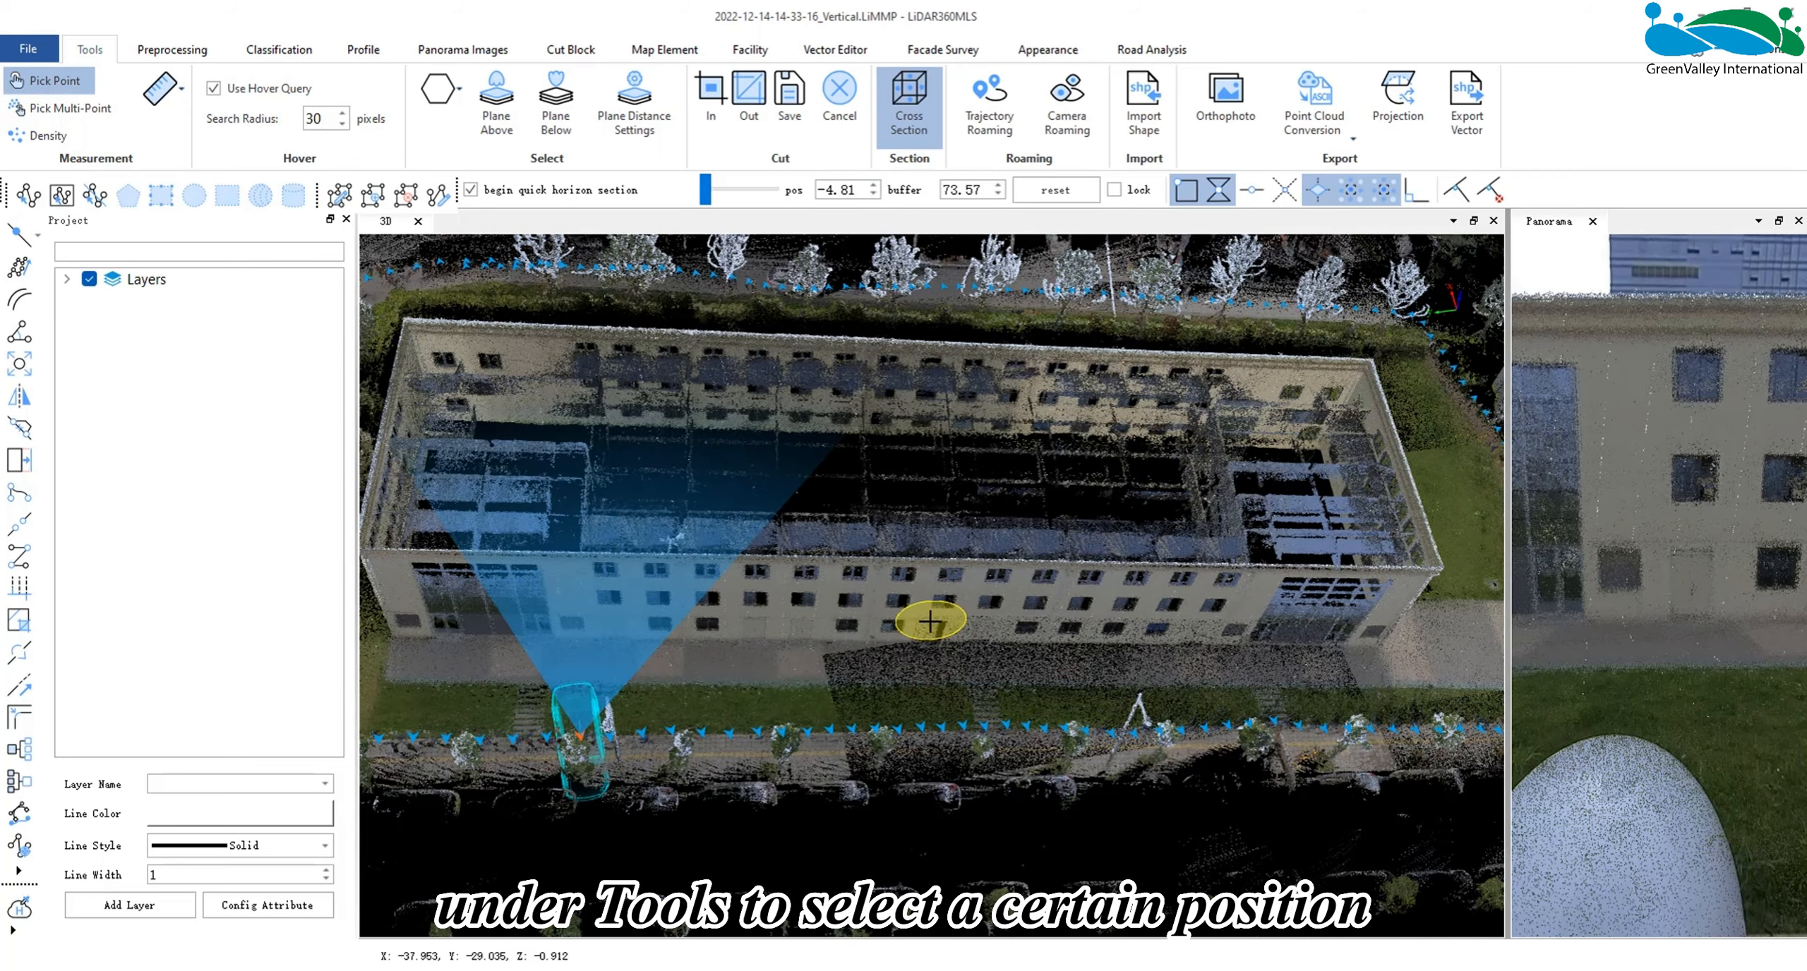
{"action": "scroll", "coordinate": [931, 621], "scroll_direction": "up", "scroll_amount": 5}
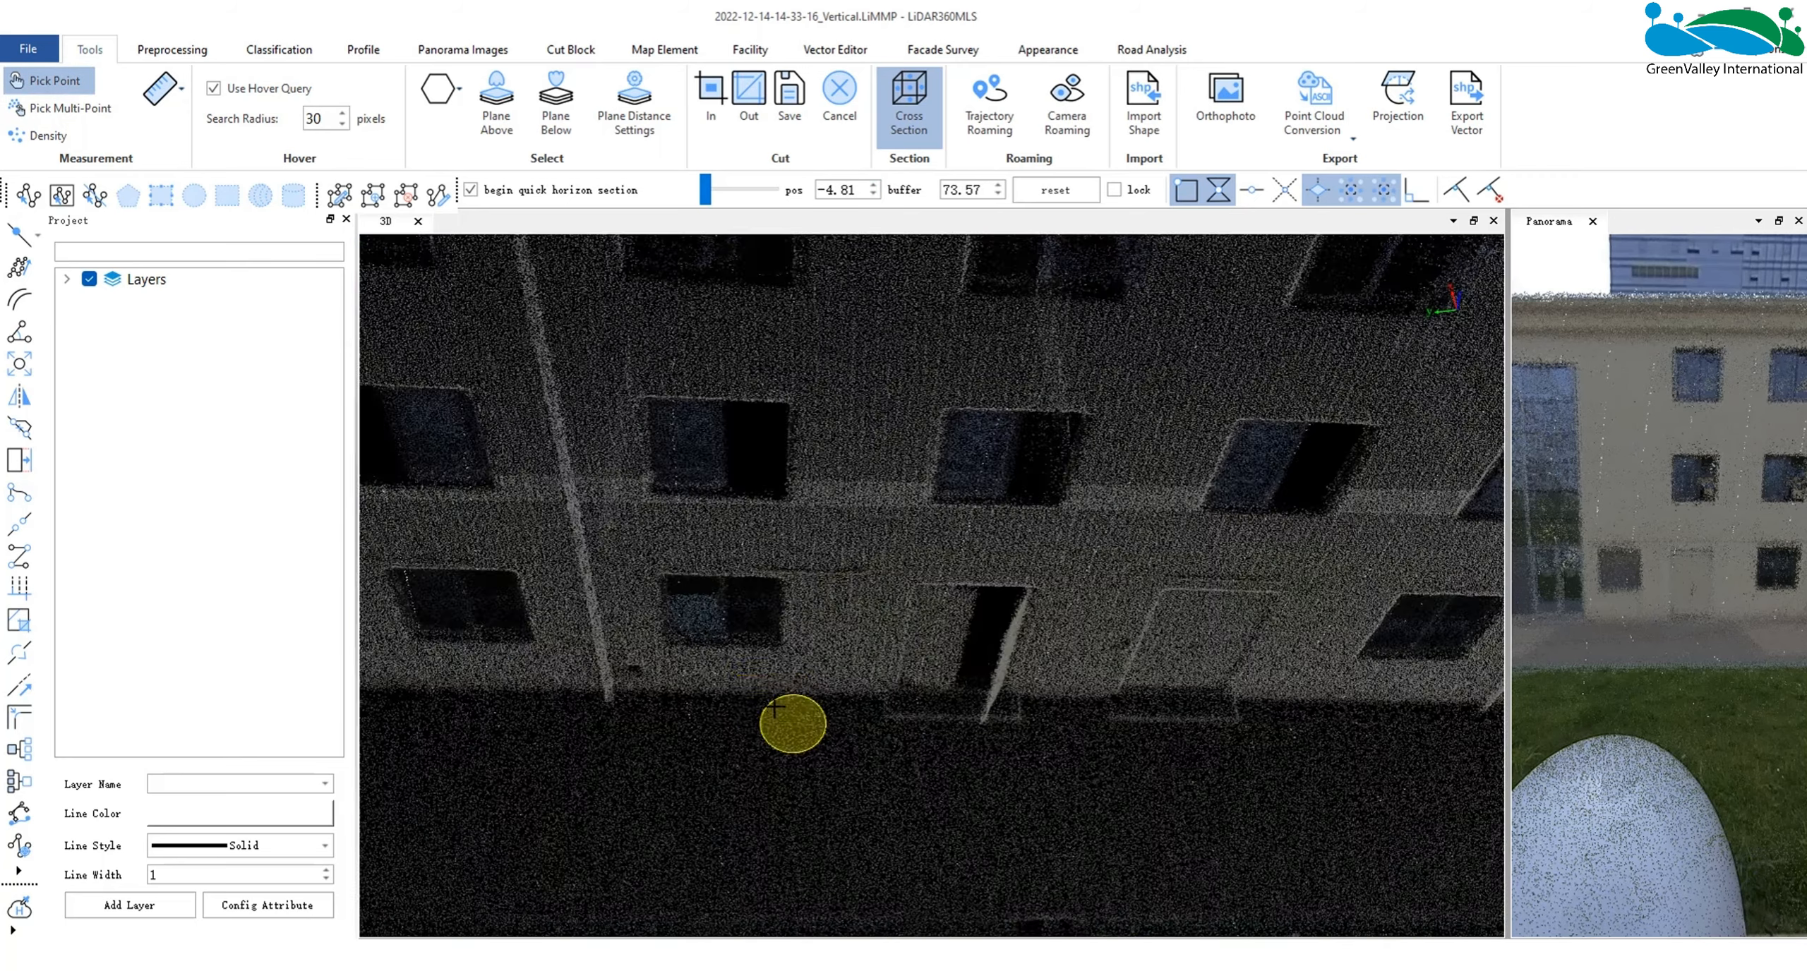
{"action": "left_click", "coordinate": [775, 695]}
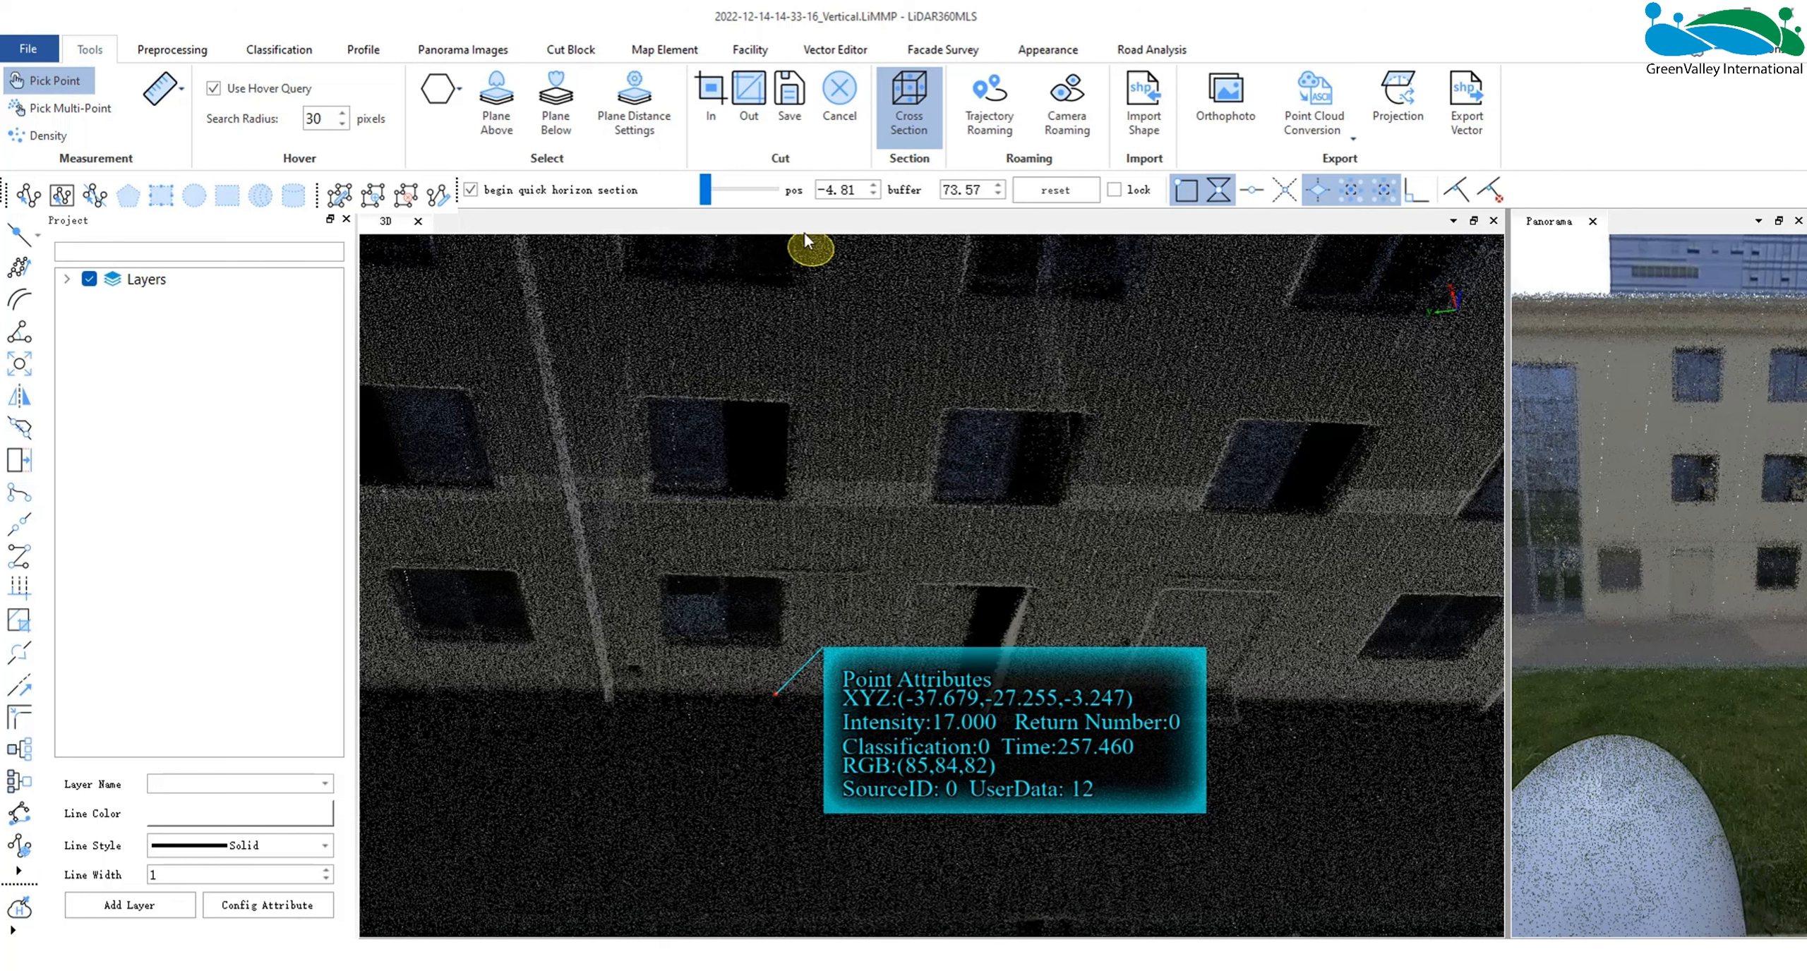
- Set the horizon section position to -3.247 and lock the section at that height
{"action": "left_click_drag", "start_coordinate": [859, 191], "coordinate": [829, 193]}
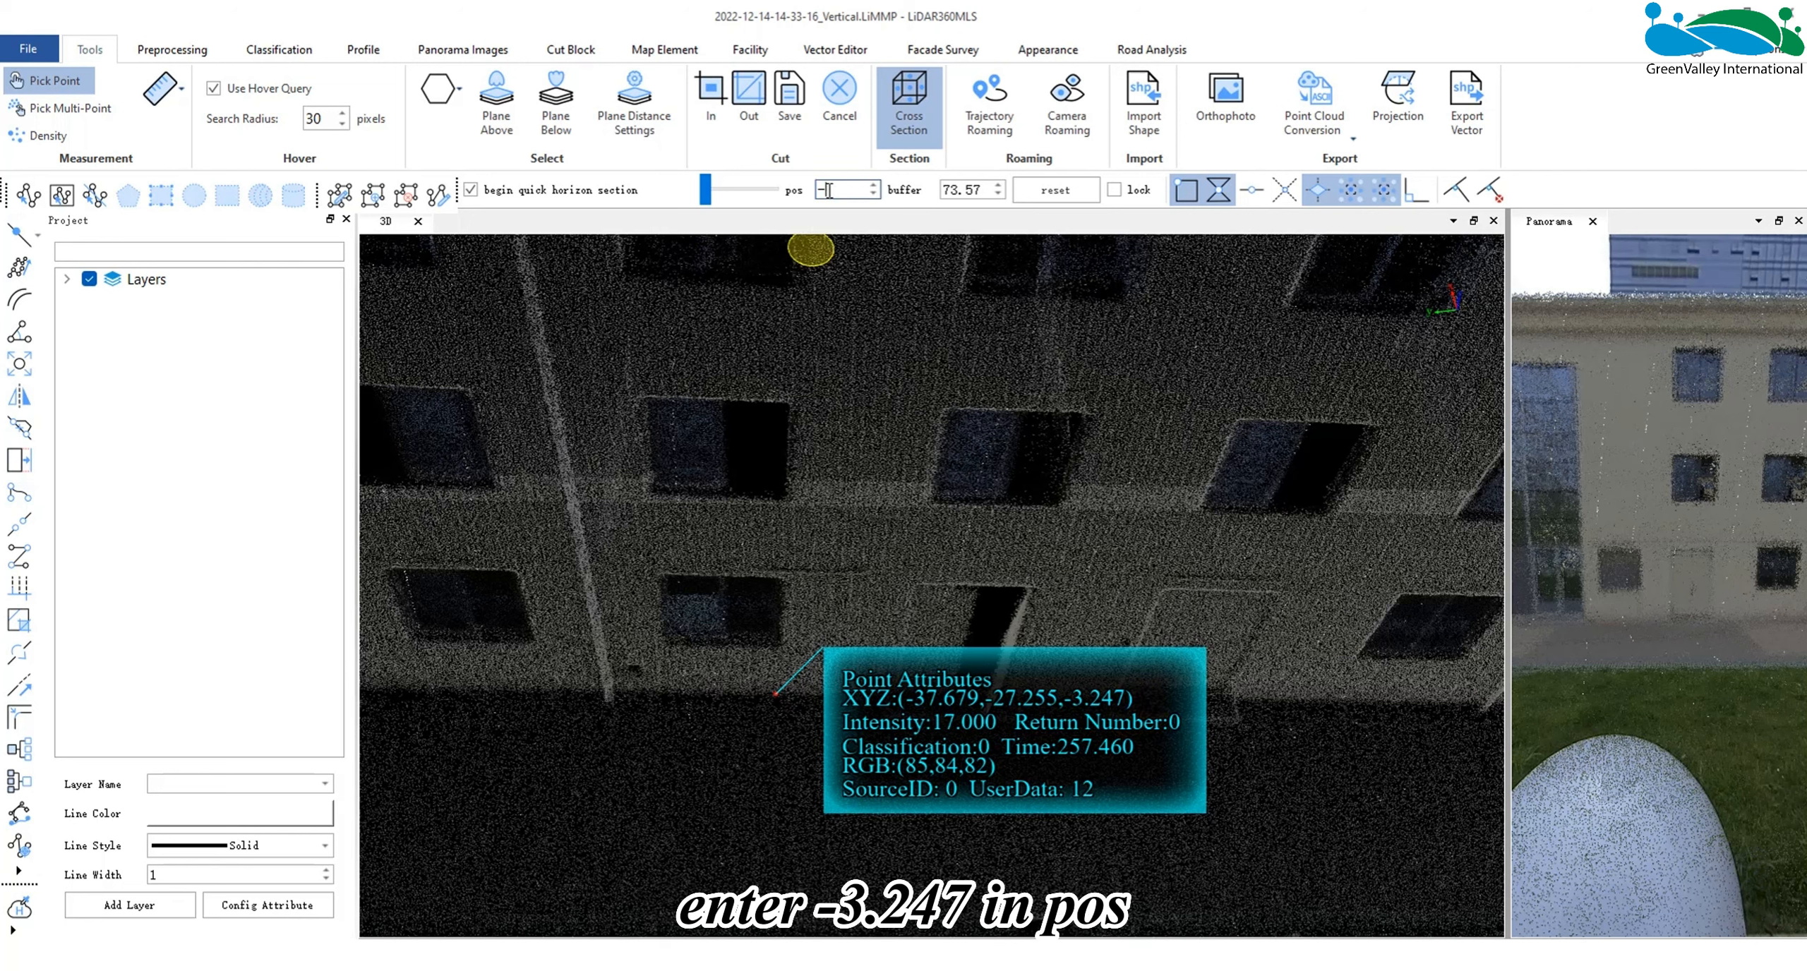
{"action": "type", "text": "-"}
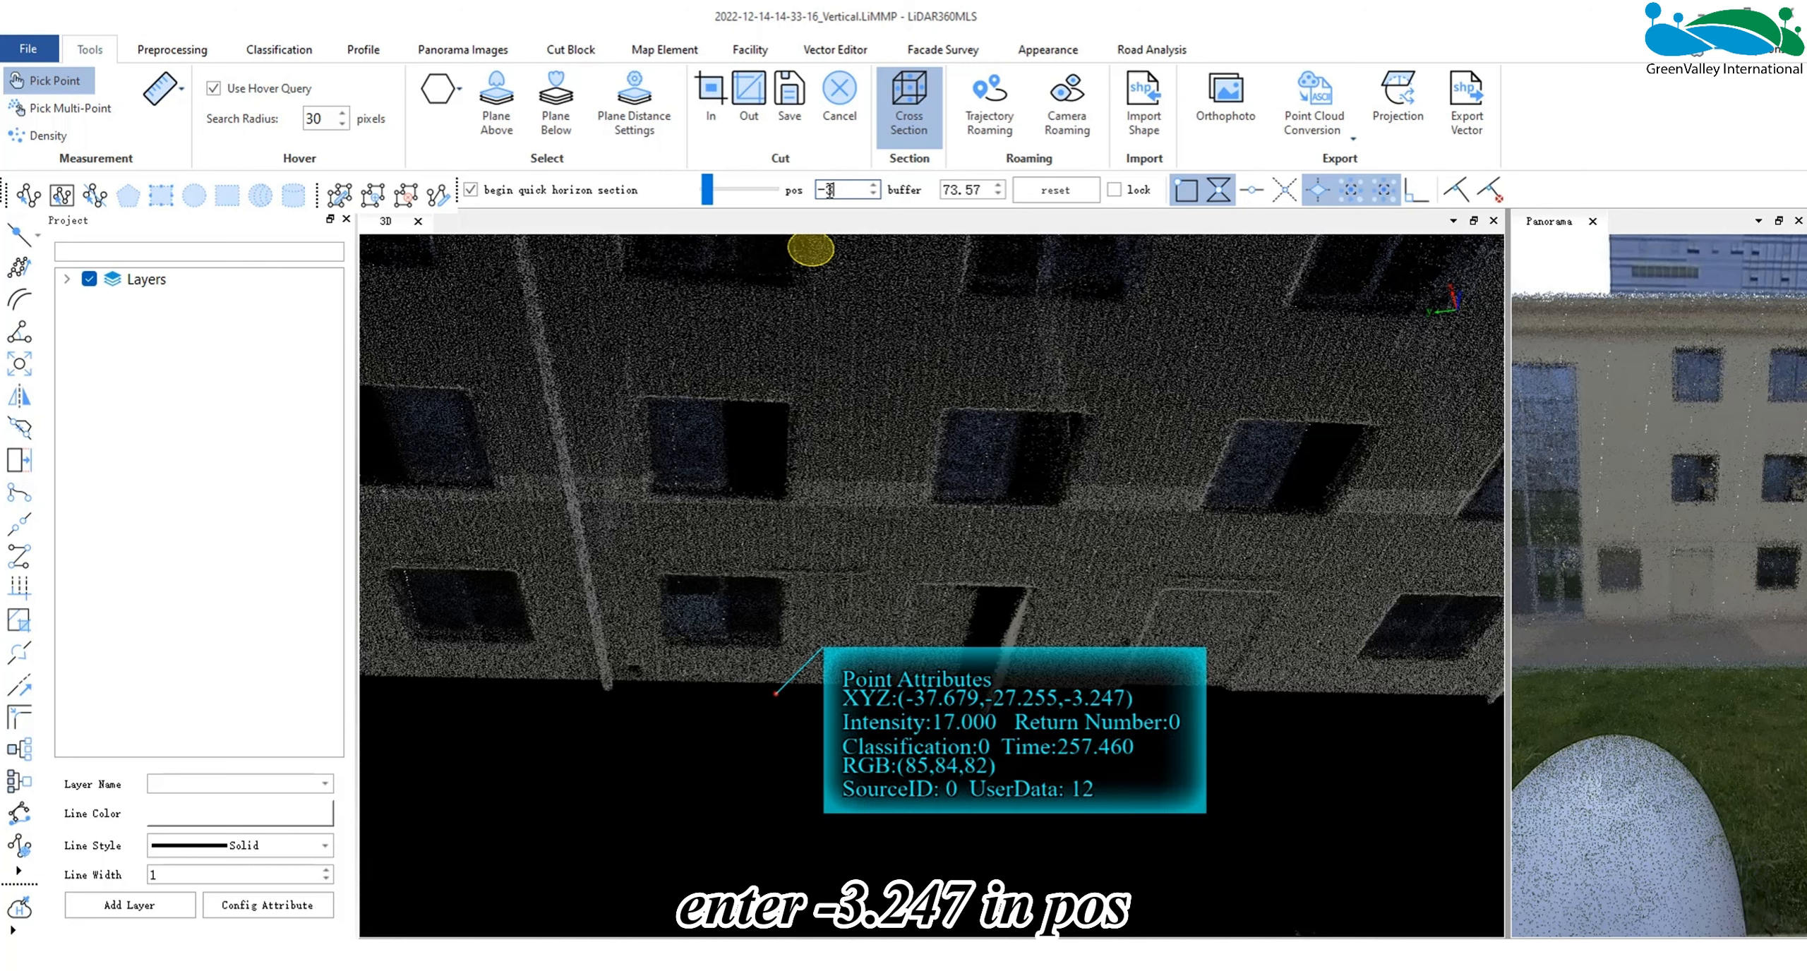
{"action": "type", "text": "3"}
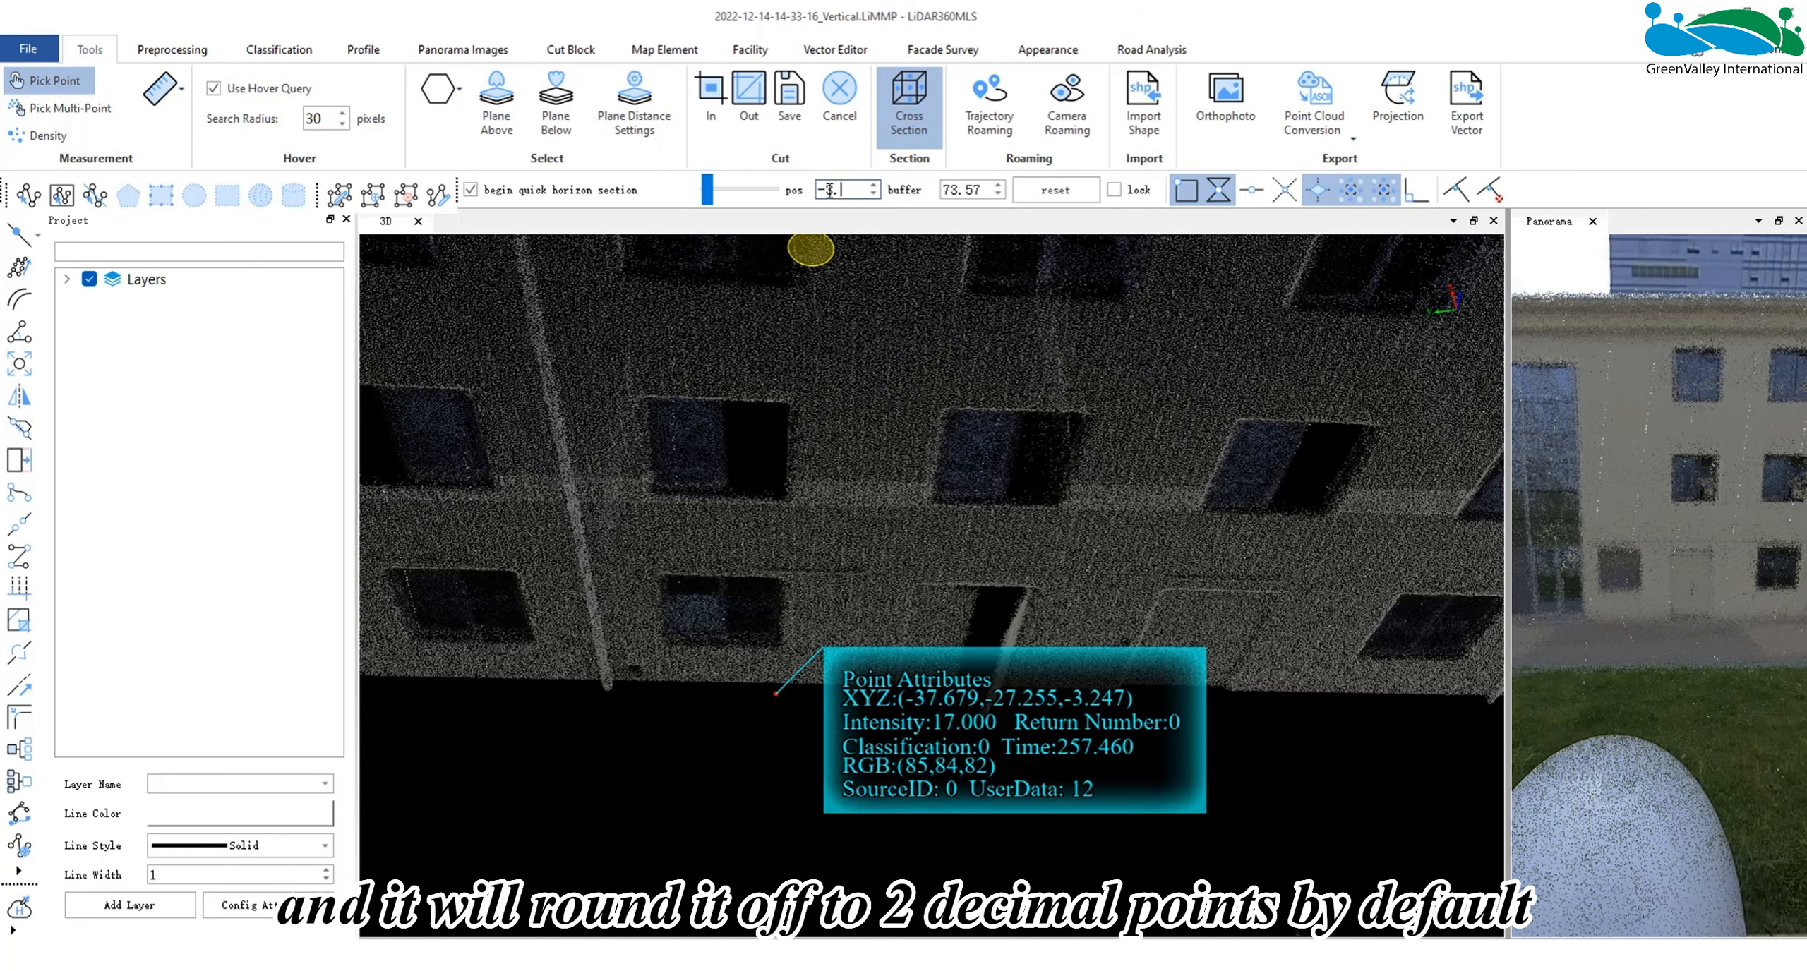
{"action": "type", "text": ".247"}
{"action": "key", "text": "Return"}
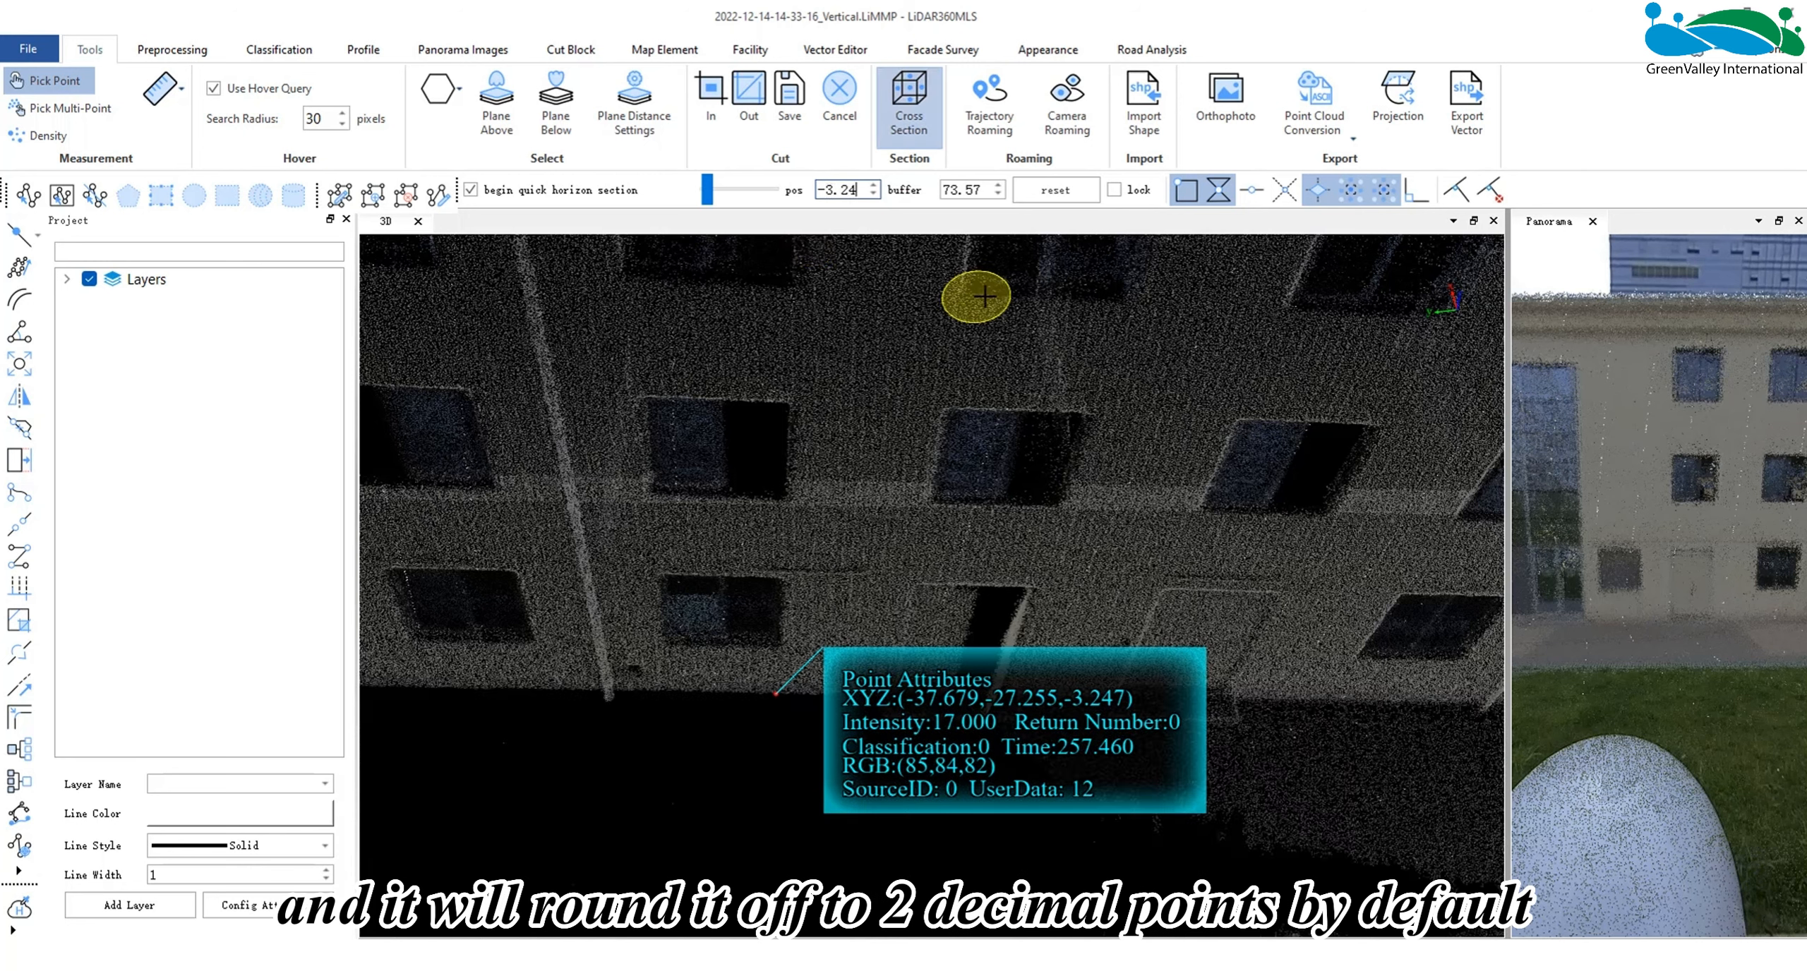
{"action": "left_click", "coordinate": [1114, 189]}
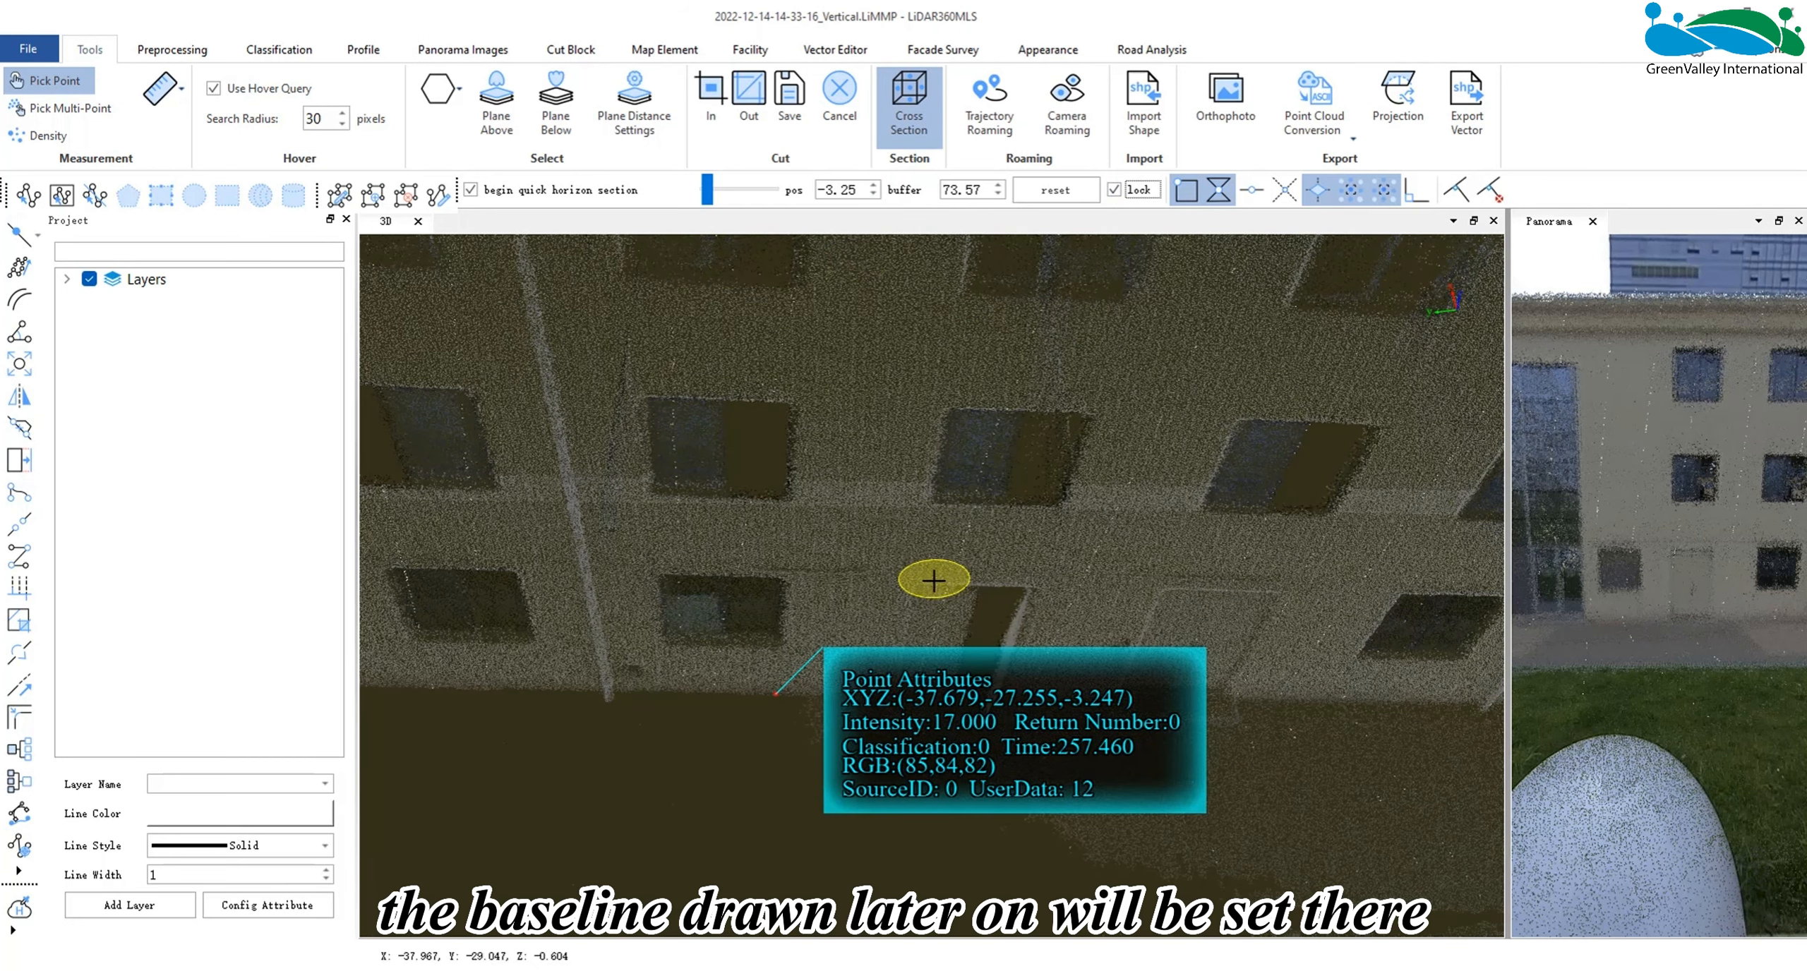
- Start a baseline by intersection on the HorizontalStructureDiagram layer and pick two points along the foot of the long front facade
{"action": "scroll", "coordinate": [933, 580], "scroll_direction": "down", "scroll_amount": 3}
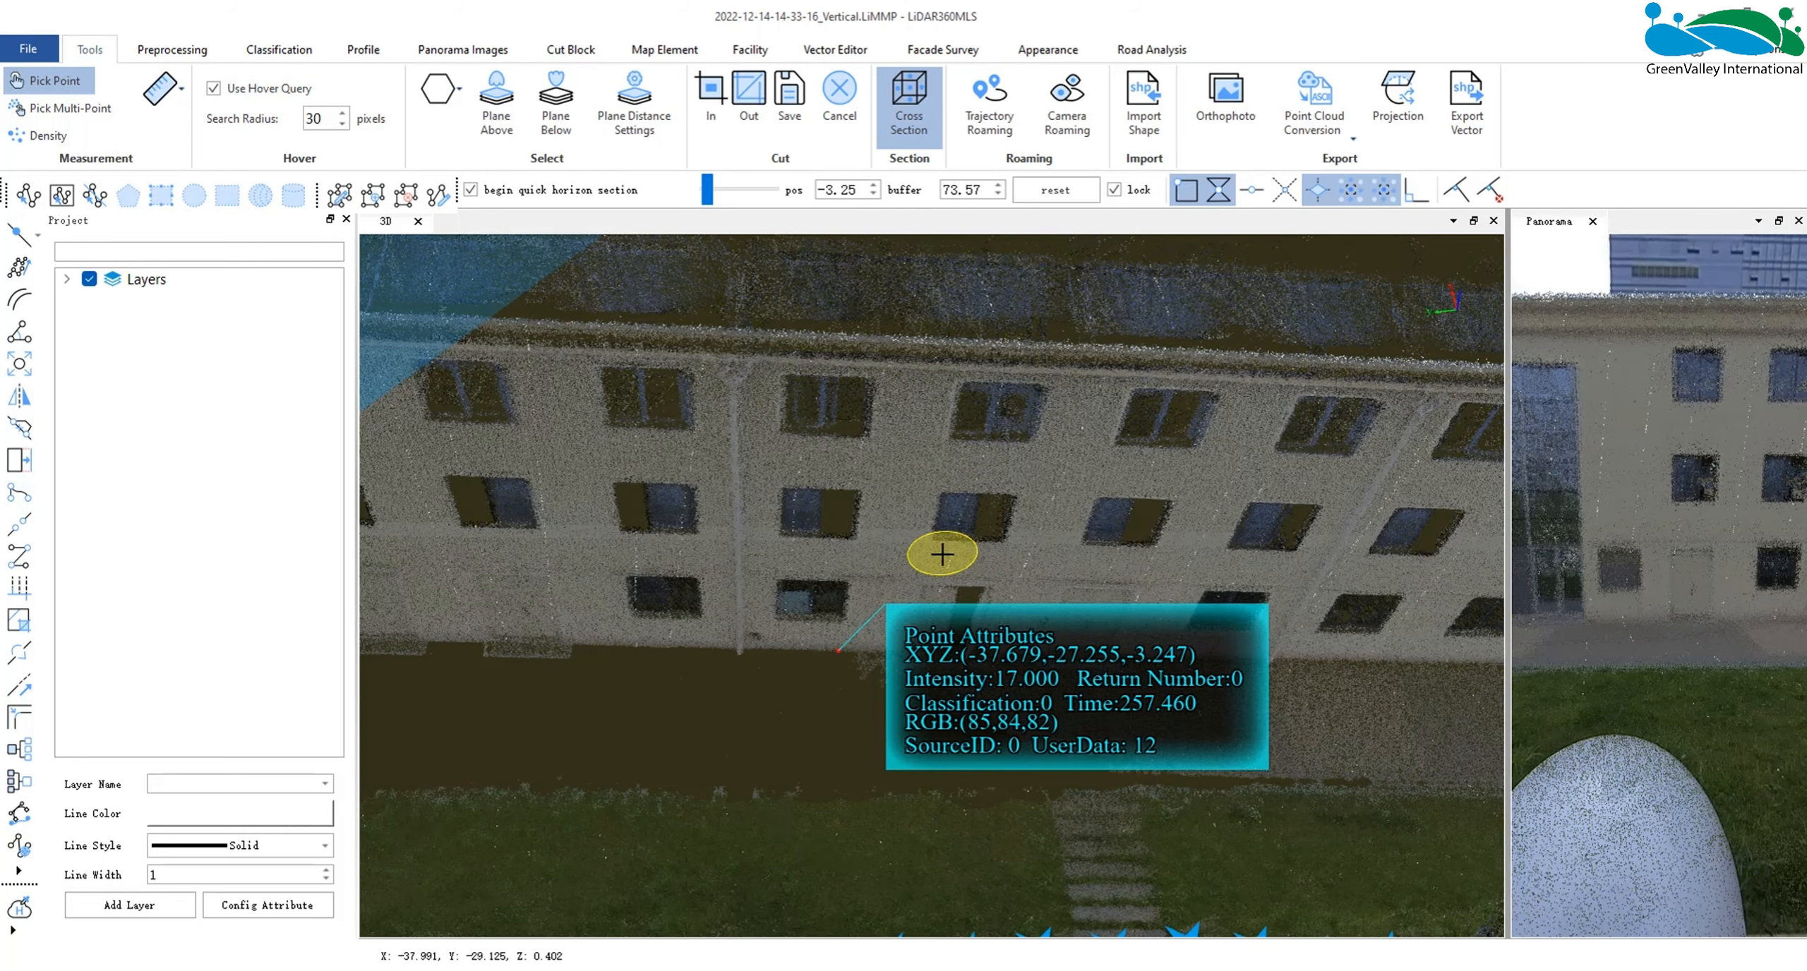
{"action": "scroll", "coordinate": [942, 556], "scroll_direction": "down", "scroll_amount": 3}
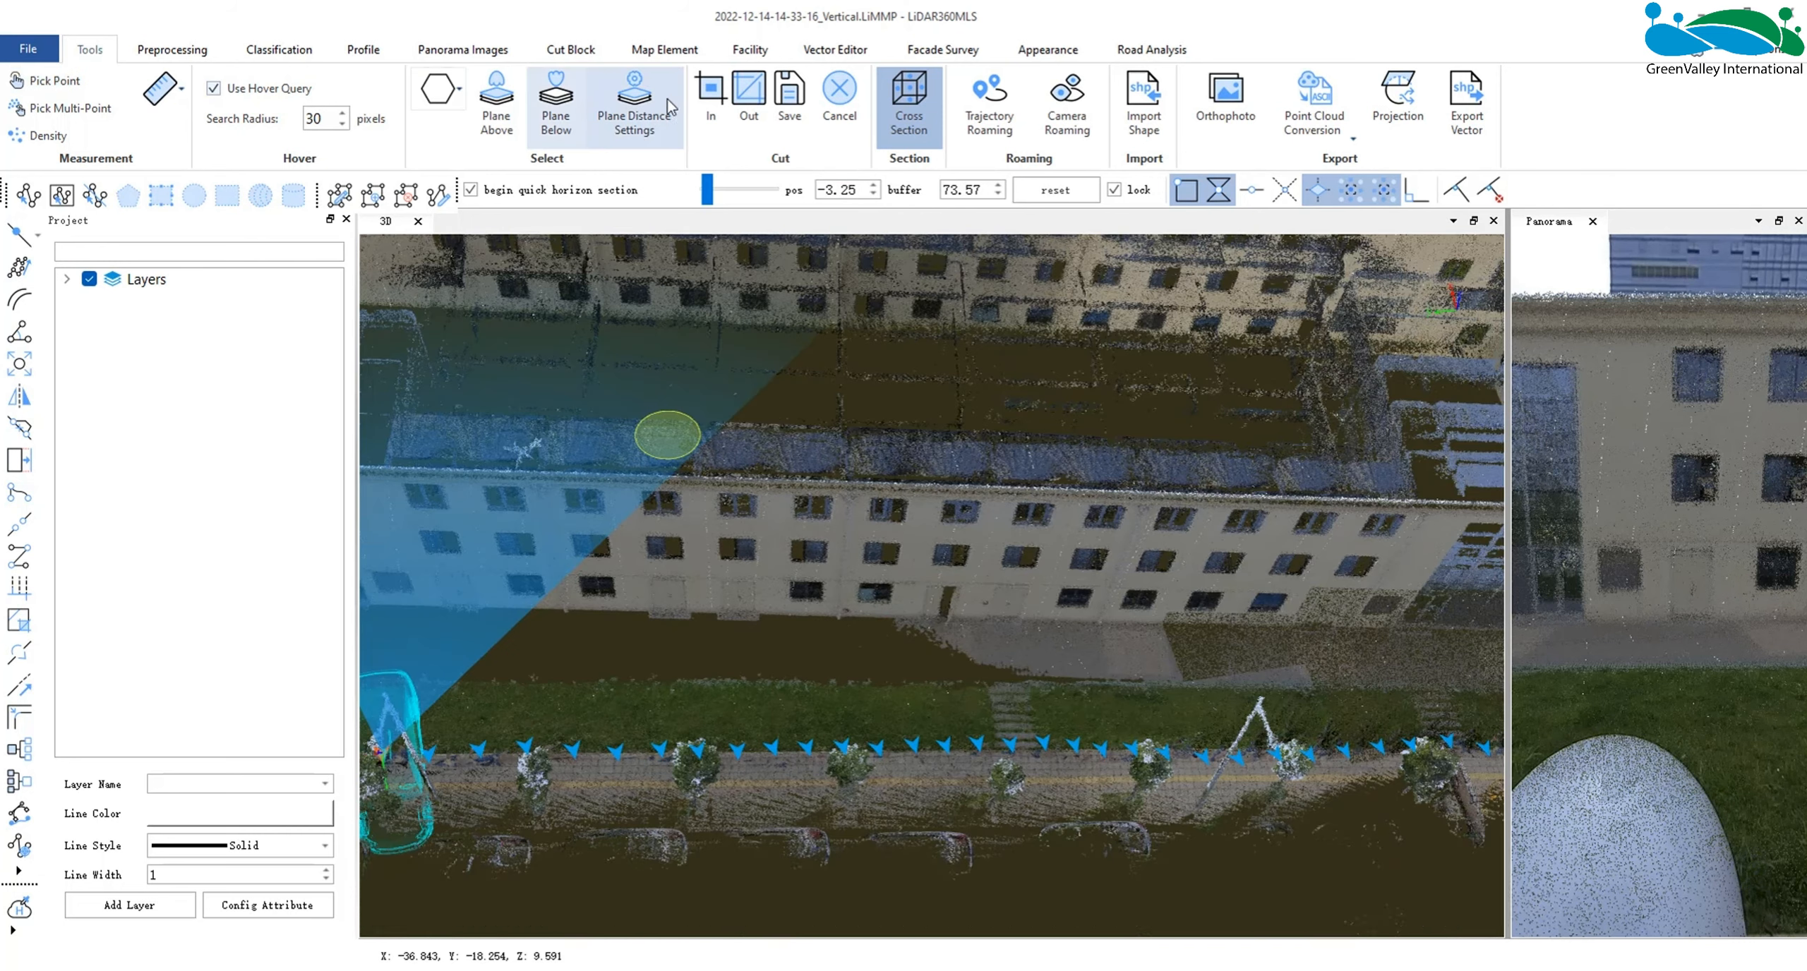
{"action": "left_click", "coordinate": [916, 54]}
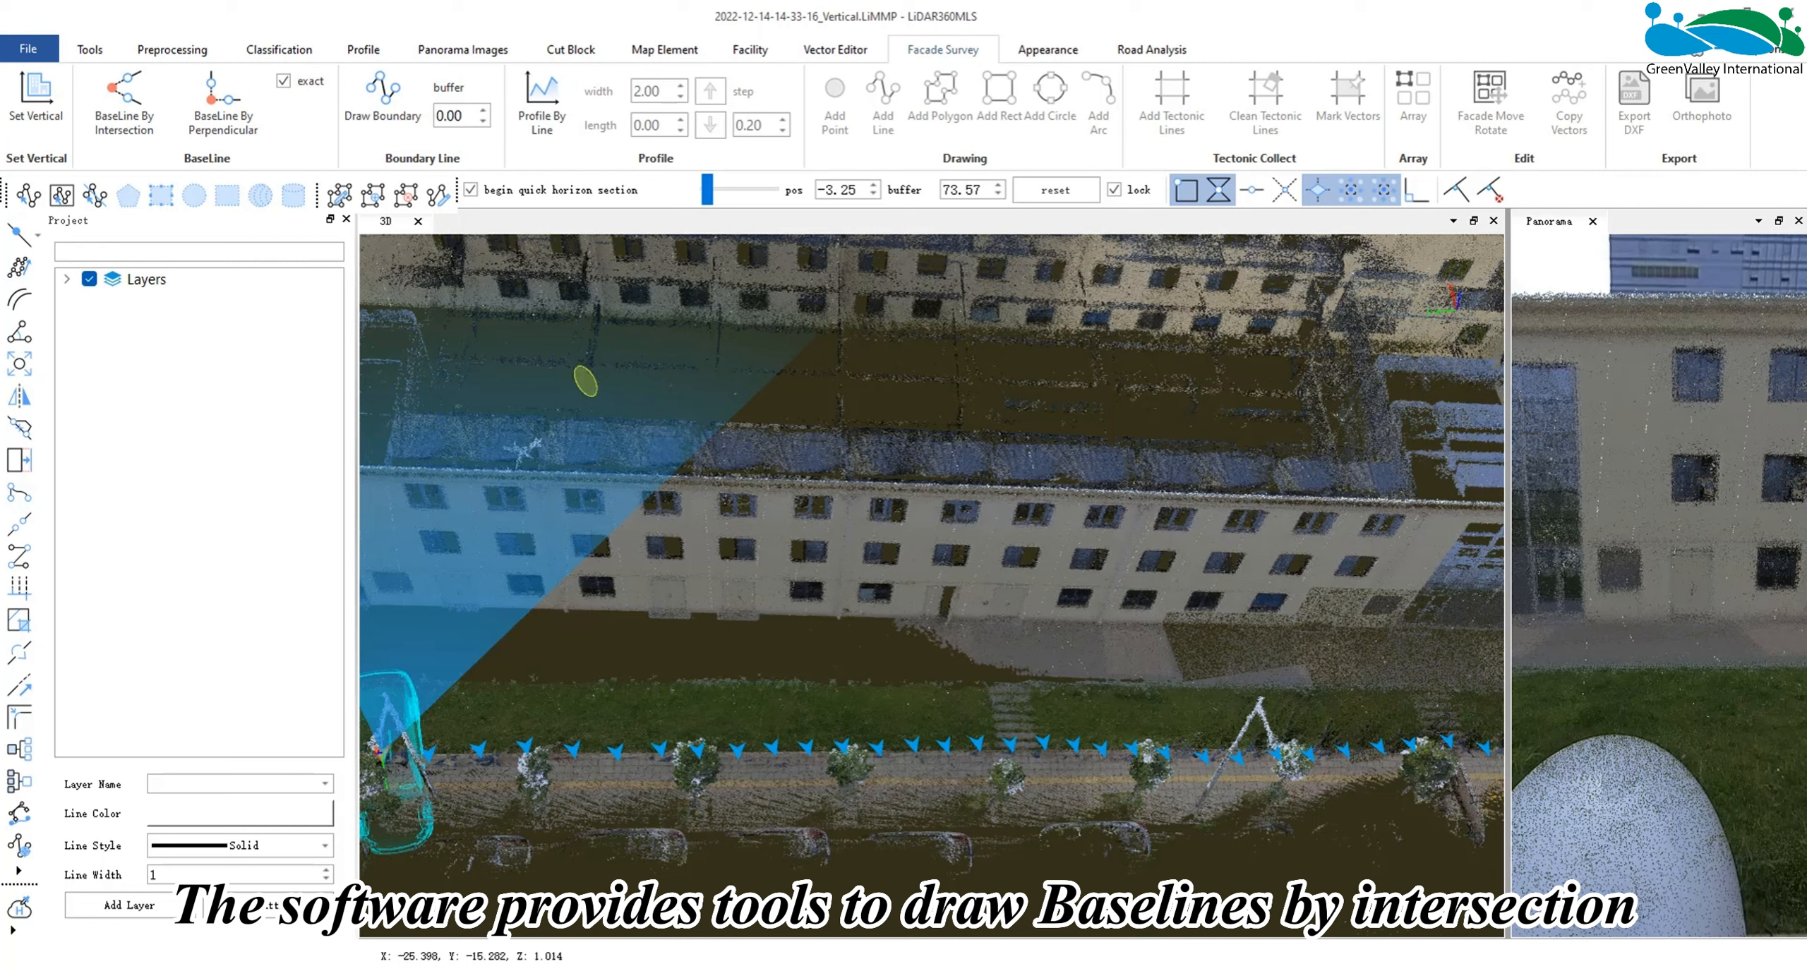
{"action": "left_click", "coordinate": [145, 119]}
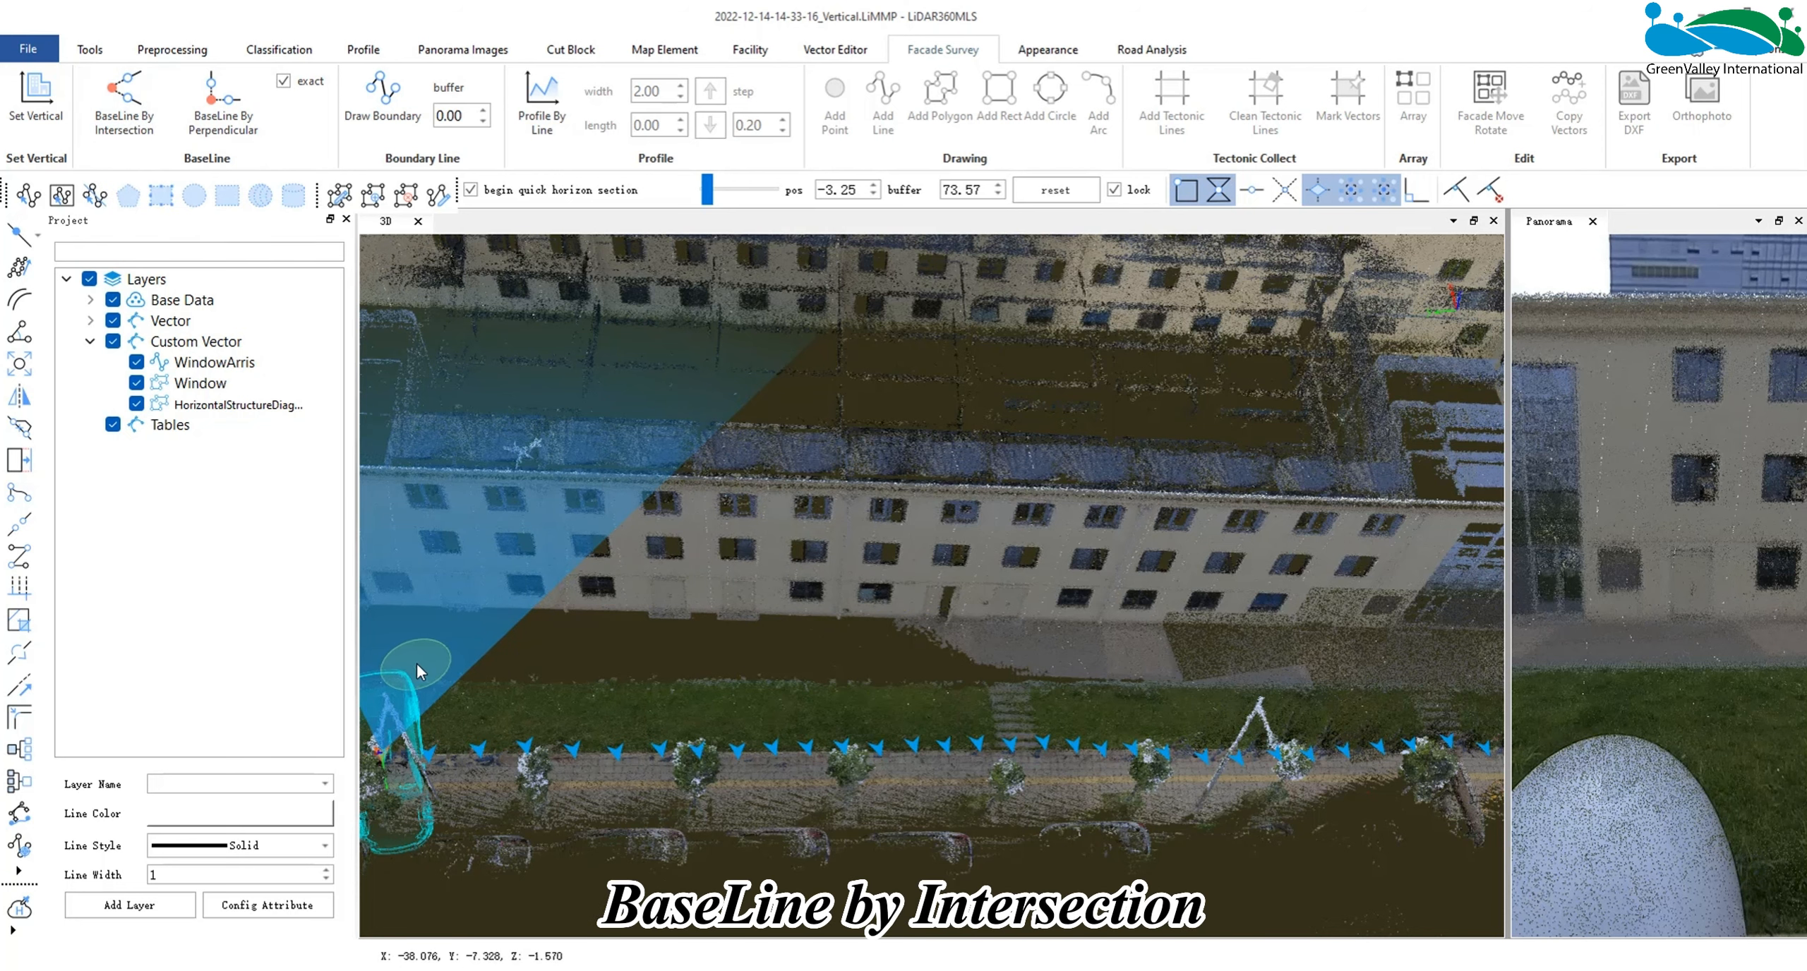
{"action": "middle_click_drag", "start_coordinate": [416, 664], "coordinate": [628, 643]}
{"action": "scroll", "coordinate": [646, 641], "scroll_direction": "down", "scroll_amount": 2}
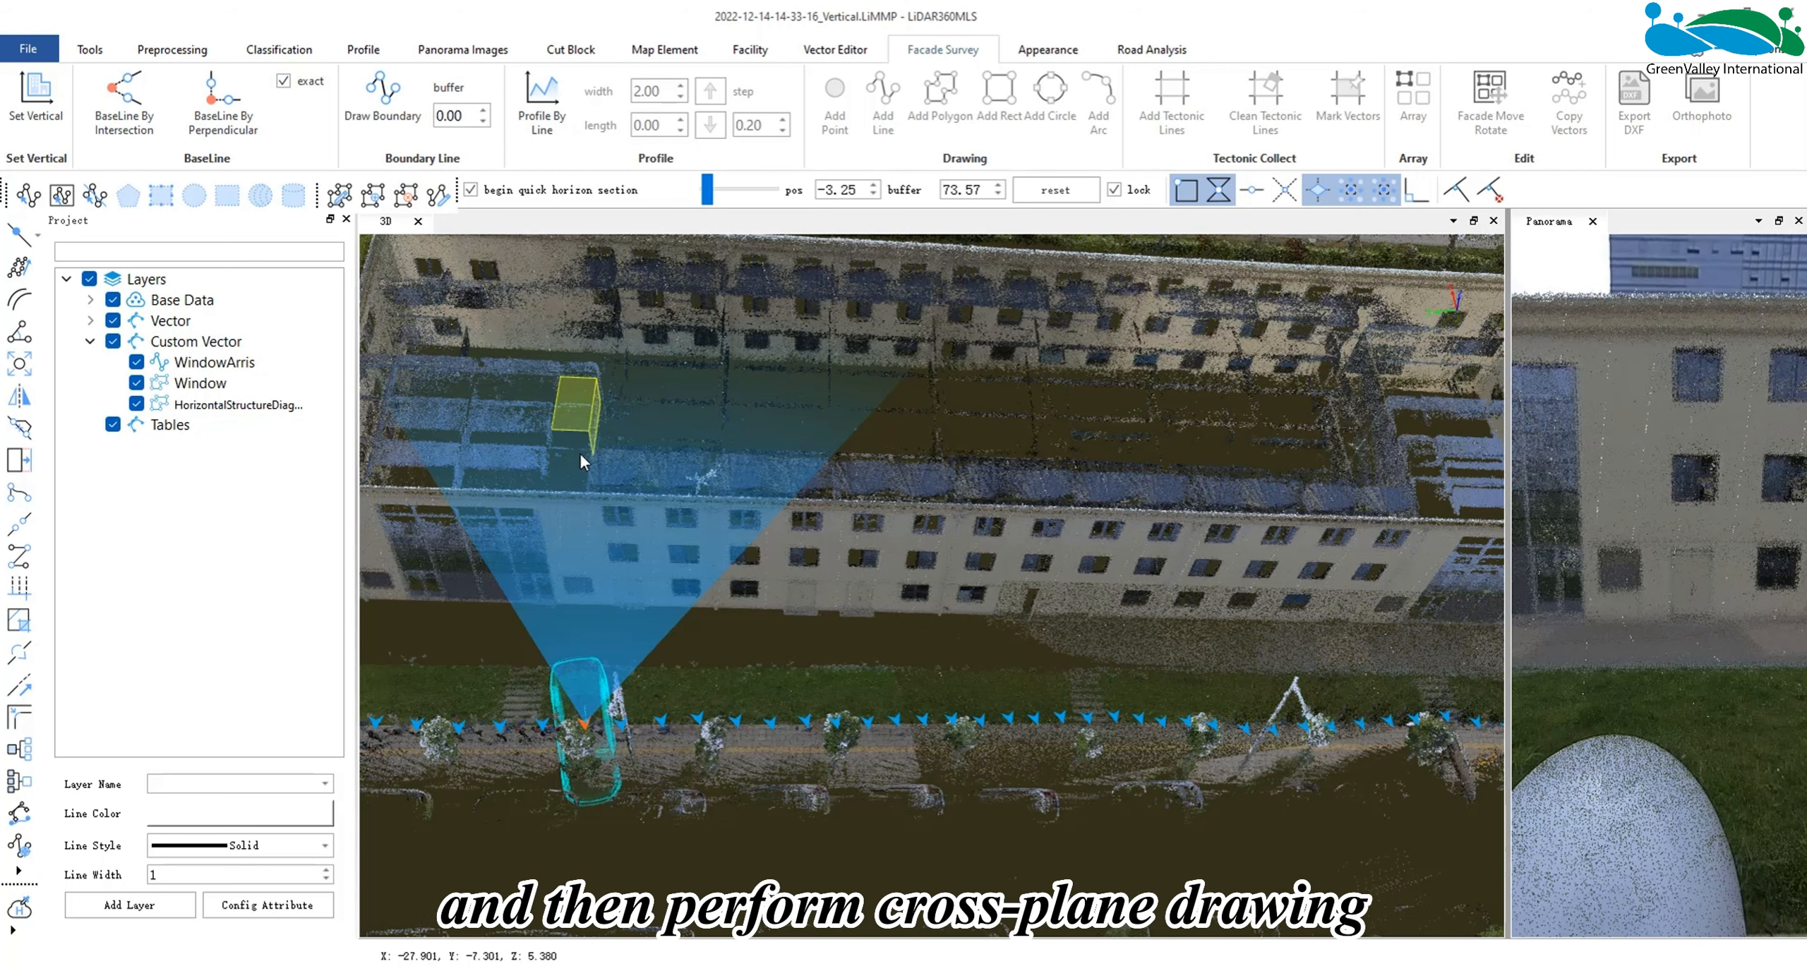
{"action": "left_click", "coordinate": [134, 129]}
{"action": "left_click", "coordinate": [134, 129]}
{"action": "left_click", "coordinate": [978, 503]}
{"action": "left_click", "coordinate": [452, 570]}
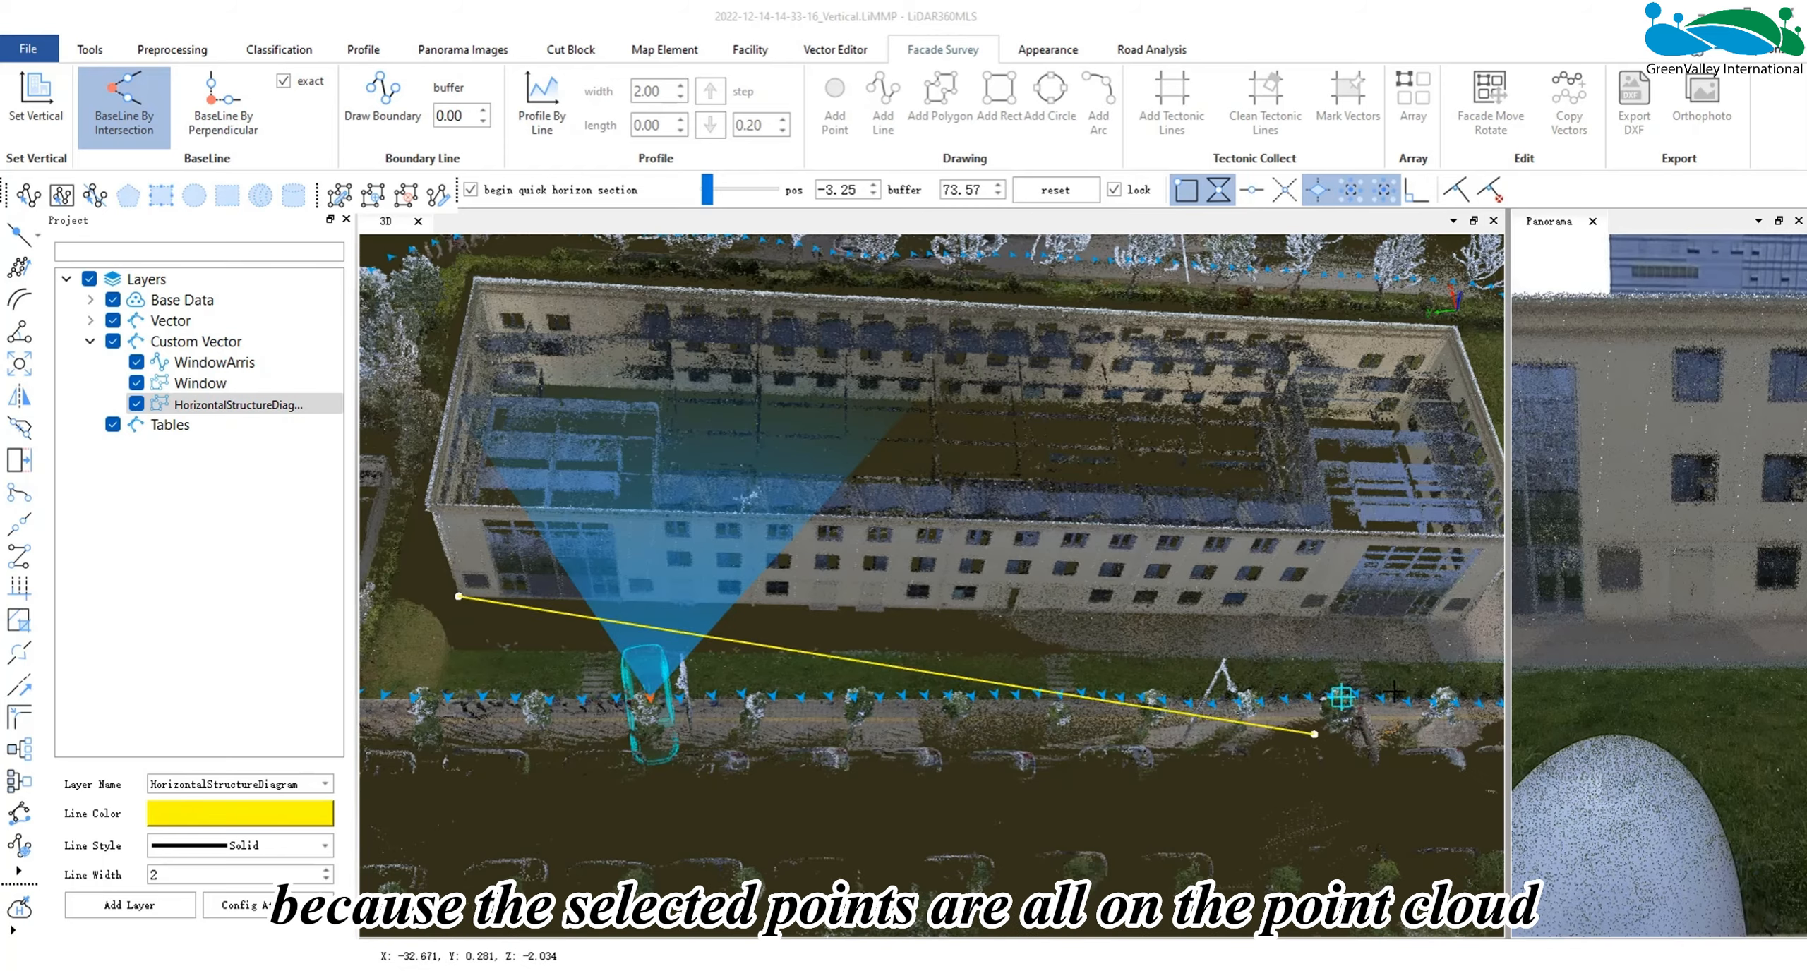
{"action": "left_click", "coordinate": [1362, 624]}
- Continue the intersection baseline with two points along the building's adjoining short end wall
{"action": "middle_click_drag", "start_coordinate": [1370, 621], "coordinate": [748, 664]}
{"action": "left_click_drag", "start_coordinate": [915, 614], "coordinate": [857, 597]}
{"action": "left_click", "coordinate": [850, 595]}
{"action": "left_click", "coordinate": [875, 504]}
{"action": "left_click_drag", "start_coordinate": [875, 504], "coordinate": [858, 564]}
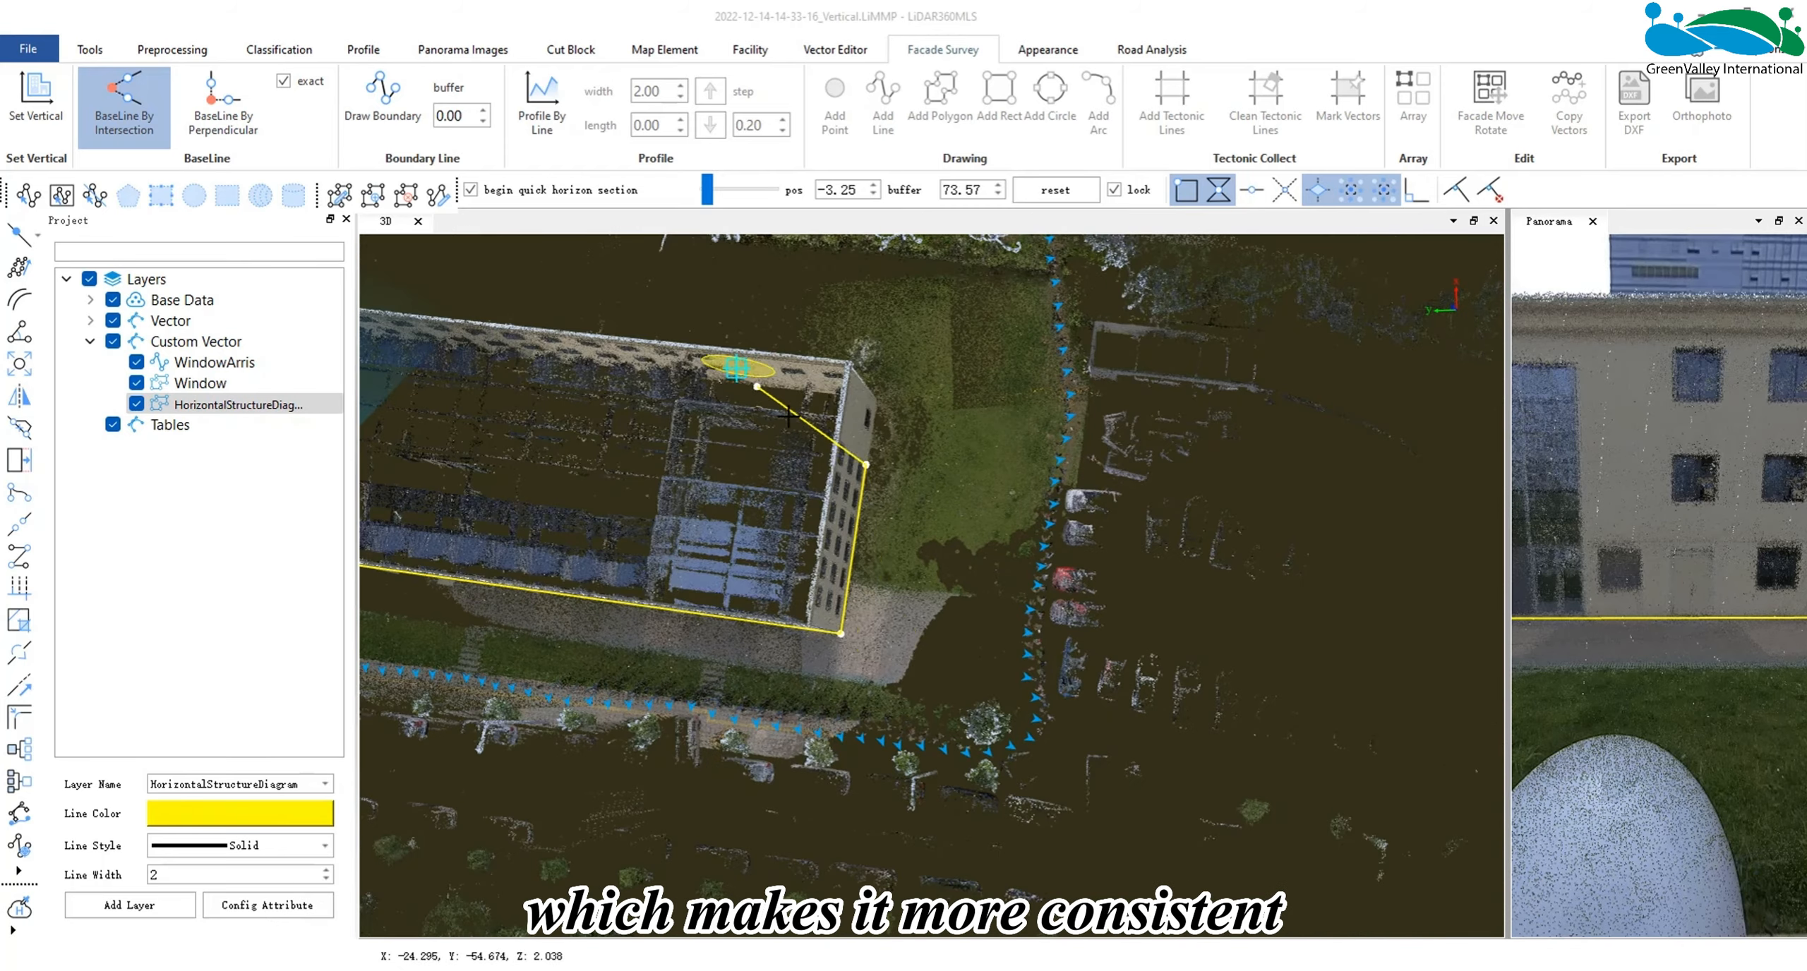
- Pick baseline points along the rear wall and the opposite short end wall, and close the building outline
{"action": "left_click_drag", "start_coordinate": [739, 367], "coordinate": [741, 409]}
{"action": "left_click", "coordinate": [790, 372]}
{"action": "middle_click_drag", "start_coordinate": [791, 372], "coordinate": [1398, 706]}
{"action": "left_click", "coordinate": [716, 616]}
{"action": "left_click_drag", "start_coordinate": [657, 688], "coordinate": [655, 713]}
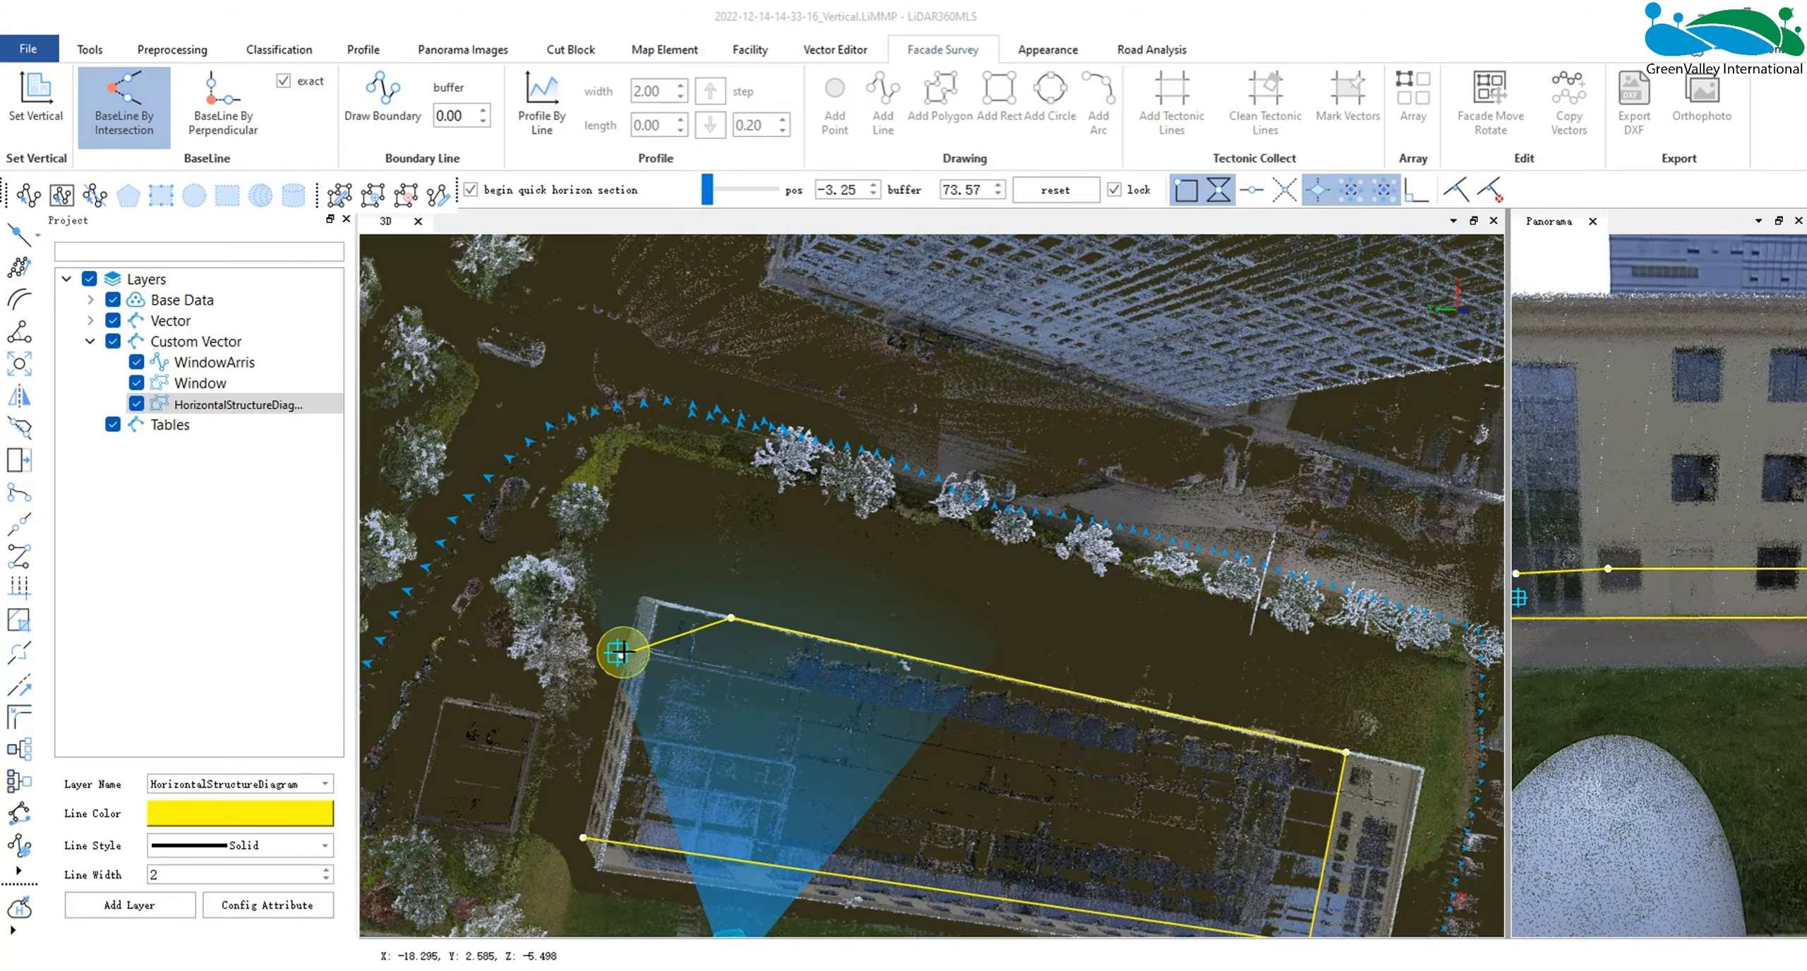
{"action": "left_click", "coordinate": [624, 651]}
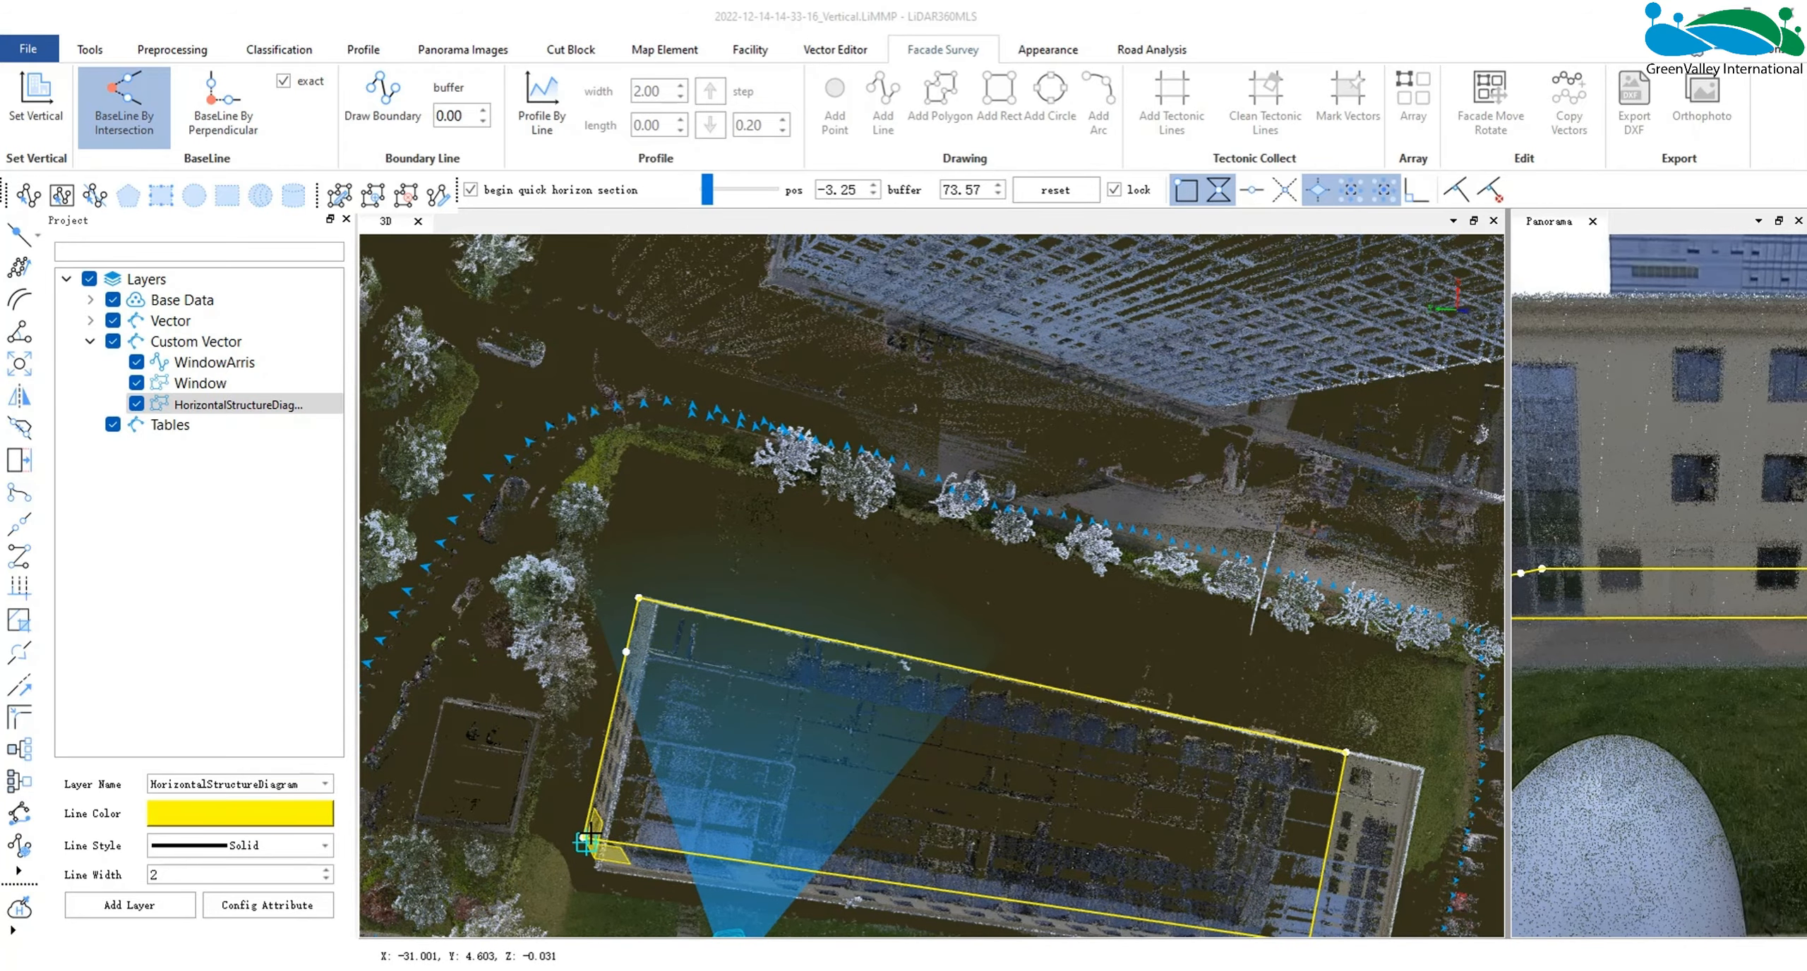
{"action": "scroll", "coordinate": [733, 795], "scroll_direction": "down", "scroll_amount": 3}
{"action": "scroll", "coordinate": [1032, 706], "scroll_direction": "up", "scroll_amount": 5}
{"action": "left_click_drag", "start_coordinate": [932, 750], "coordinate": [798, 573]}
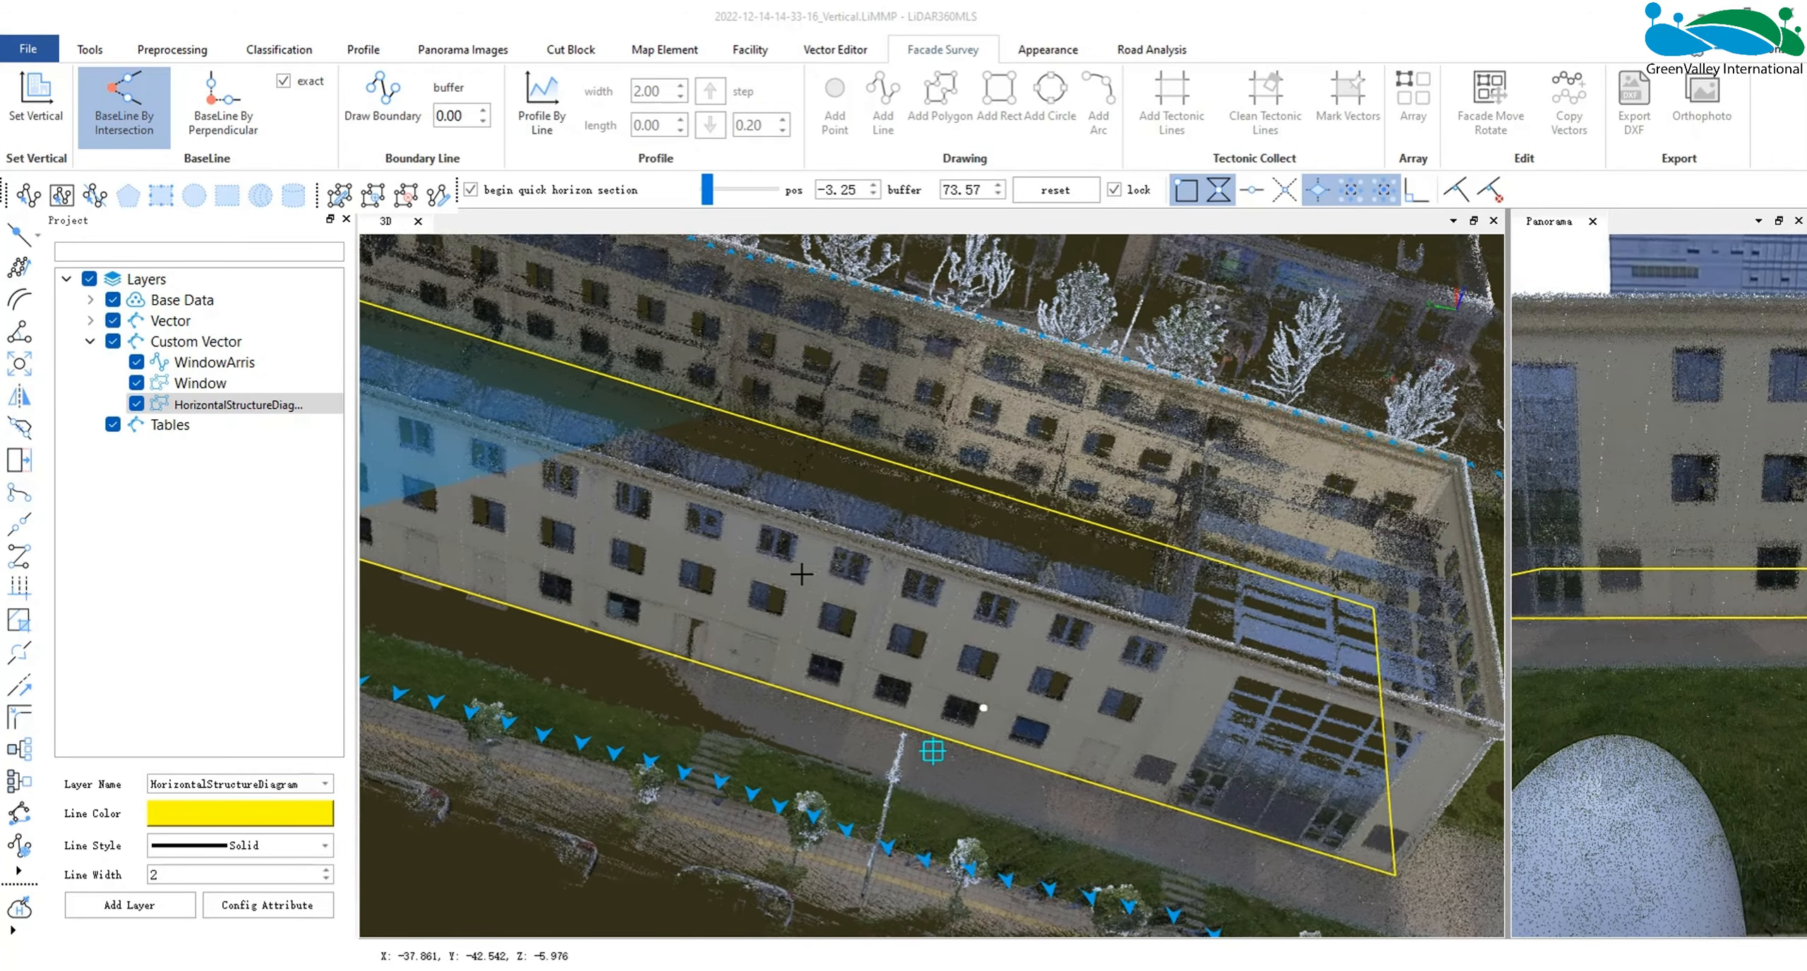
- Clear the drawn baseline outline from the HorizontalStructureDiagram layer
{"action": "right_click", "coordinate": [237, 406]}
{"action": "left_click", "coordinate": [305, 557]}
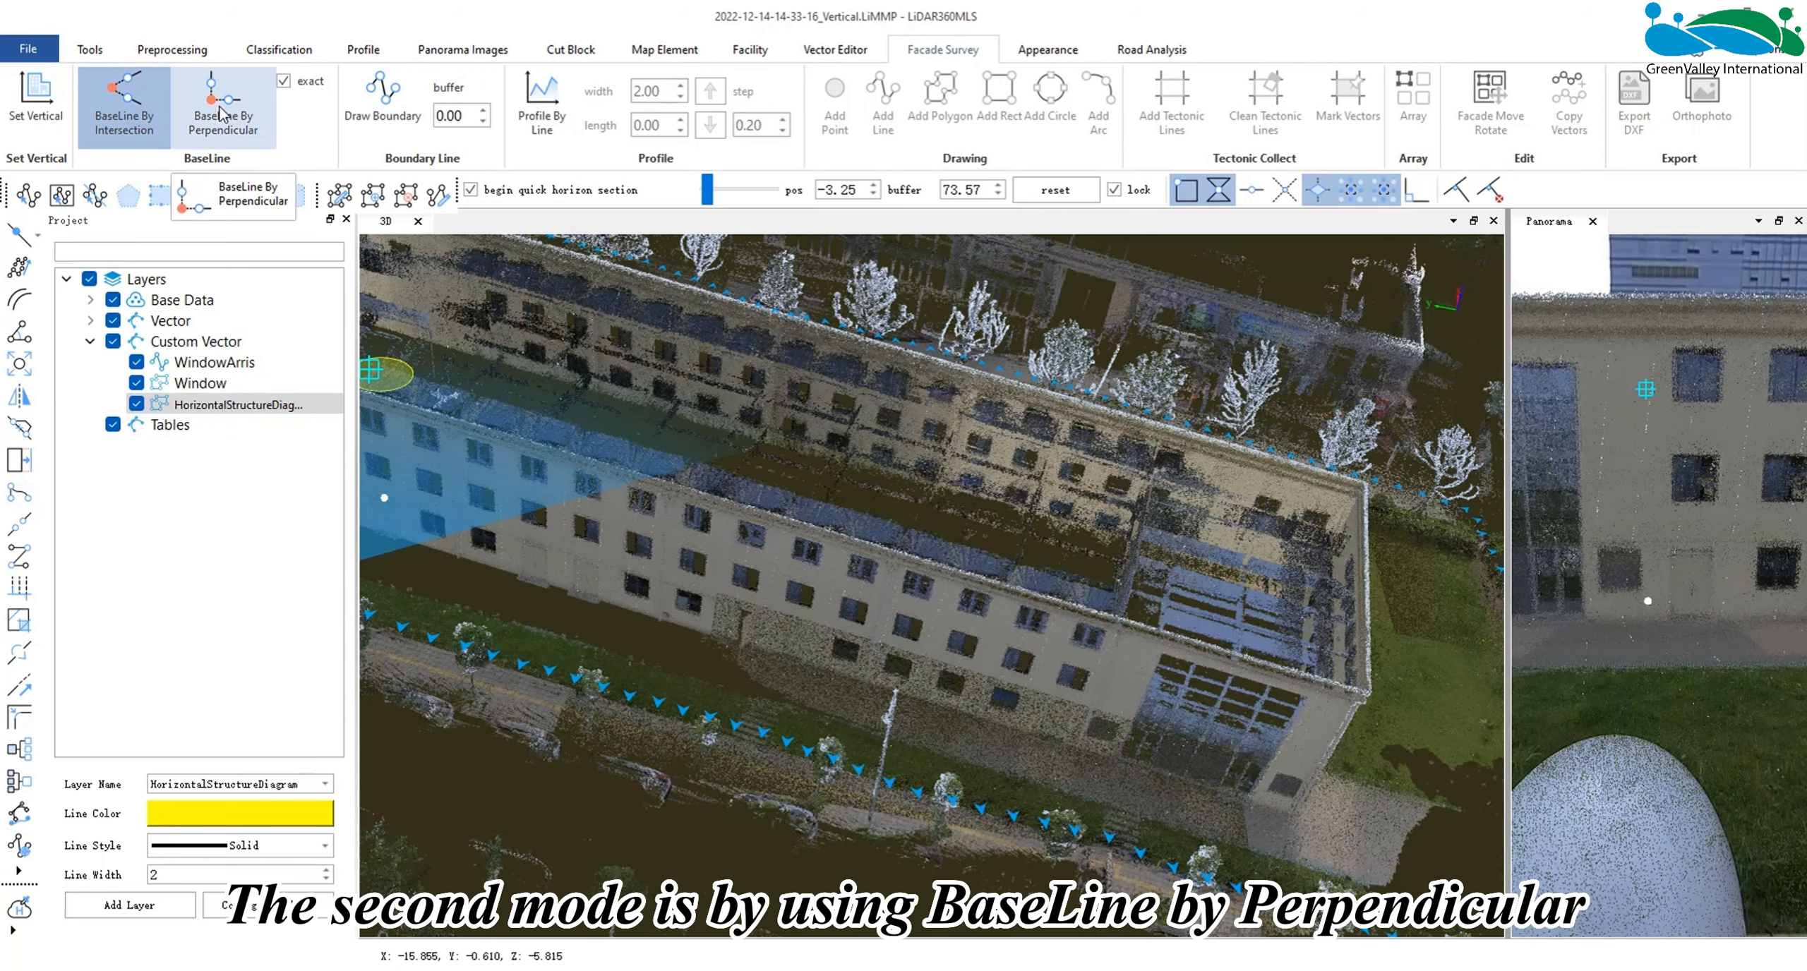
- Start a baseline by perpendicular and set its first side with two points along the foot of the long front facade
{"action": "left_click", "coordinate": [229, 111]}
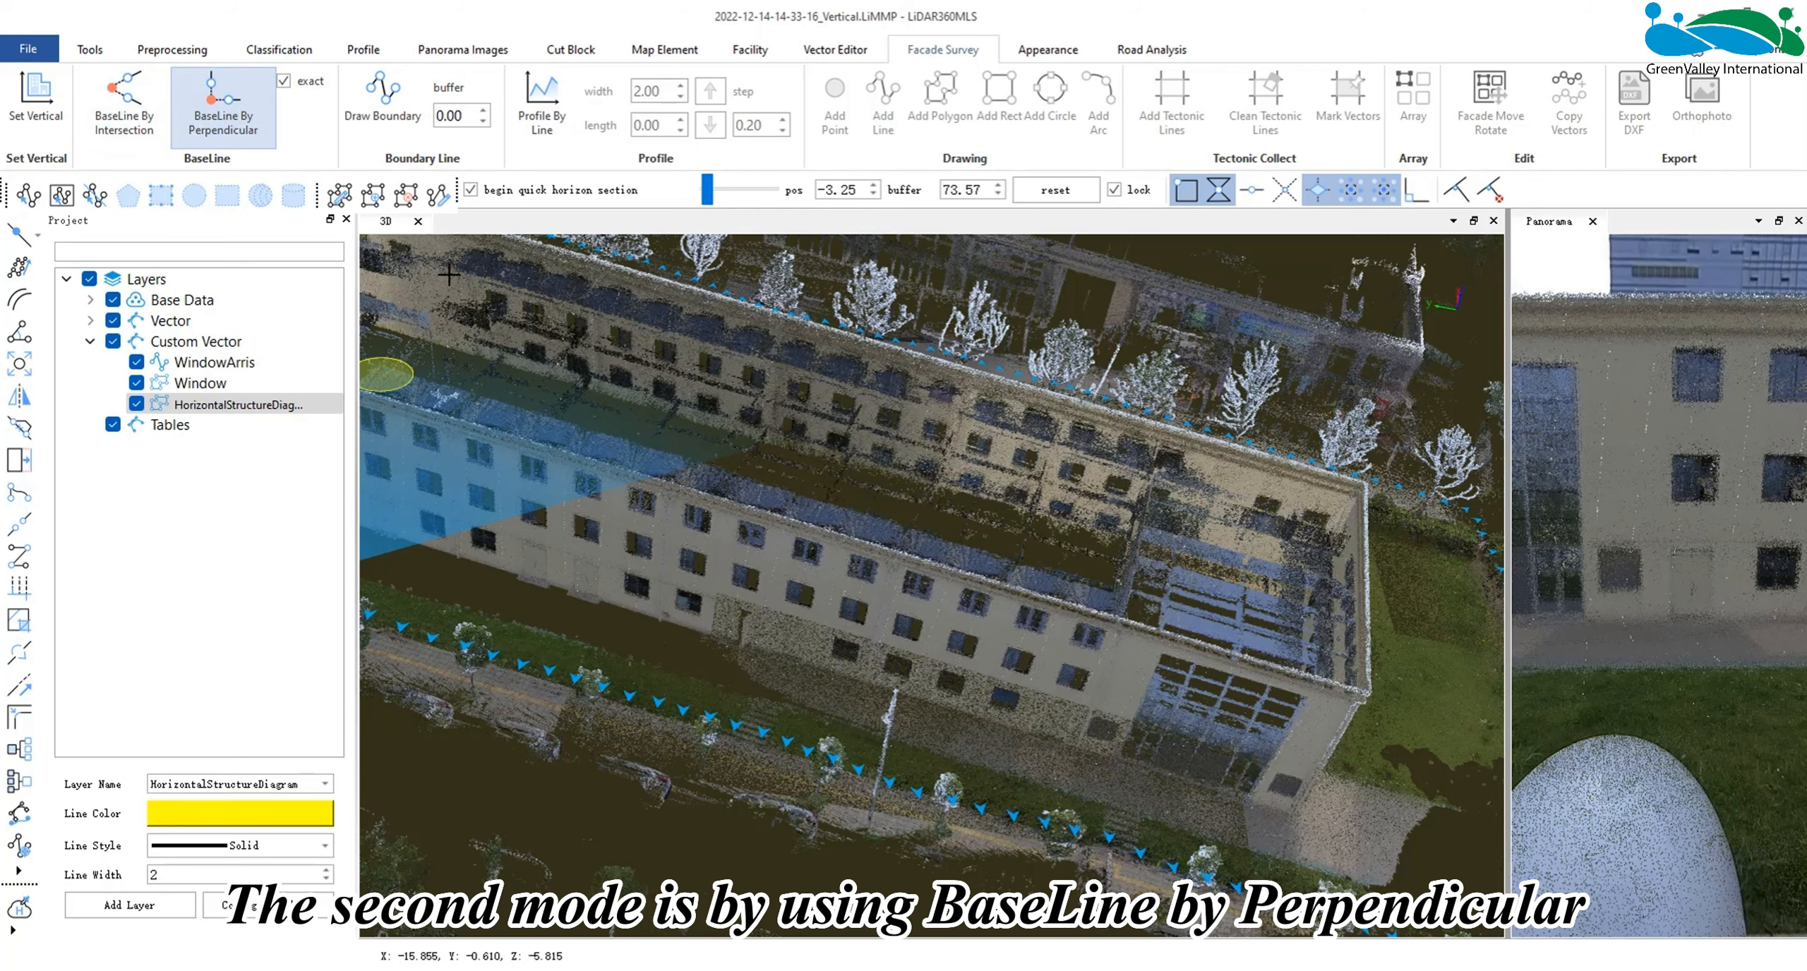
{"action": "scroll", "coordinate": [576, 583], "scroll_direction": "down", "scroll_amount": 2}
{"action": "middle_click_drag", "start_coordinate": [374, 518], "coordinate": [414, 545]}
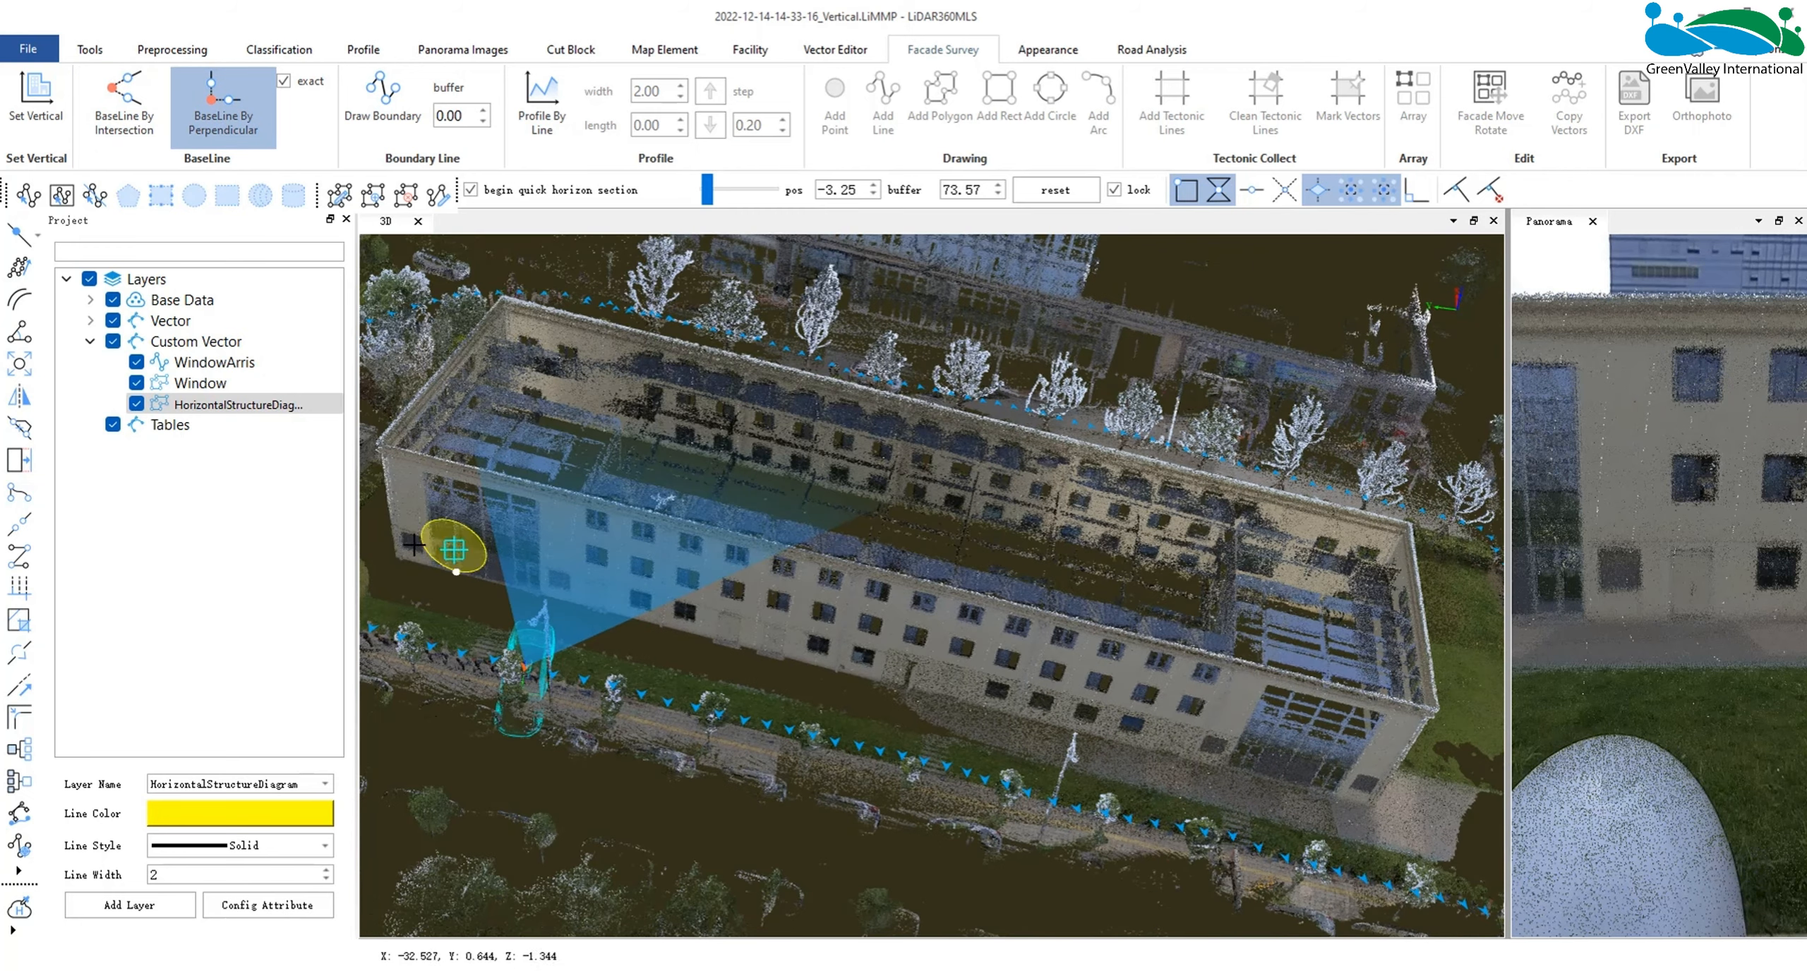
{"action": "left_click", "coordinate": [396, 557]}
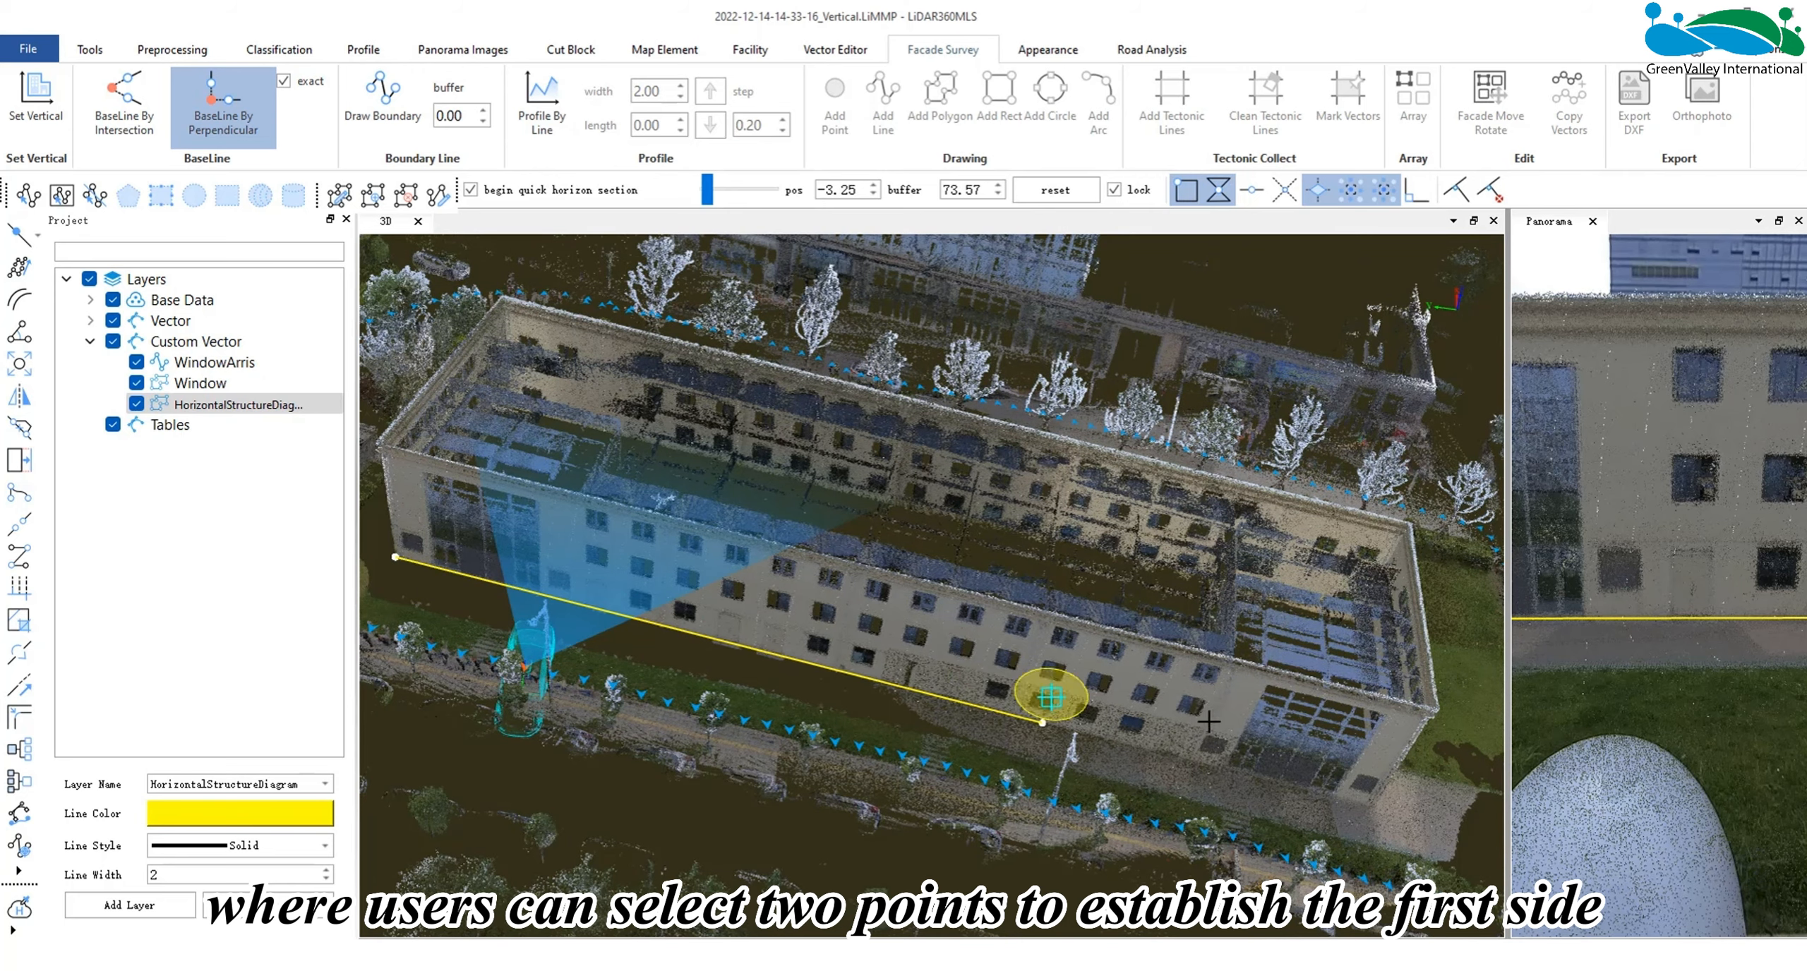
{"action": "middle_click_drag", "start_coordinate": [1300, 748], "coordinate": [476, 760]}
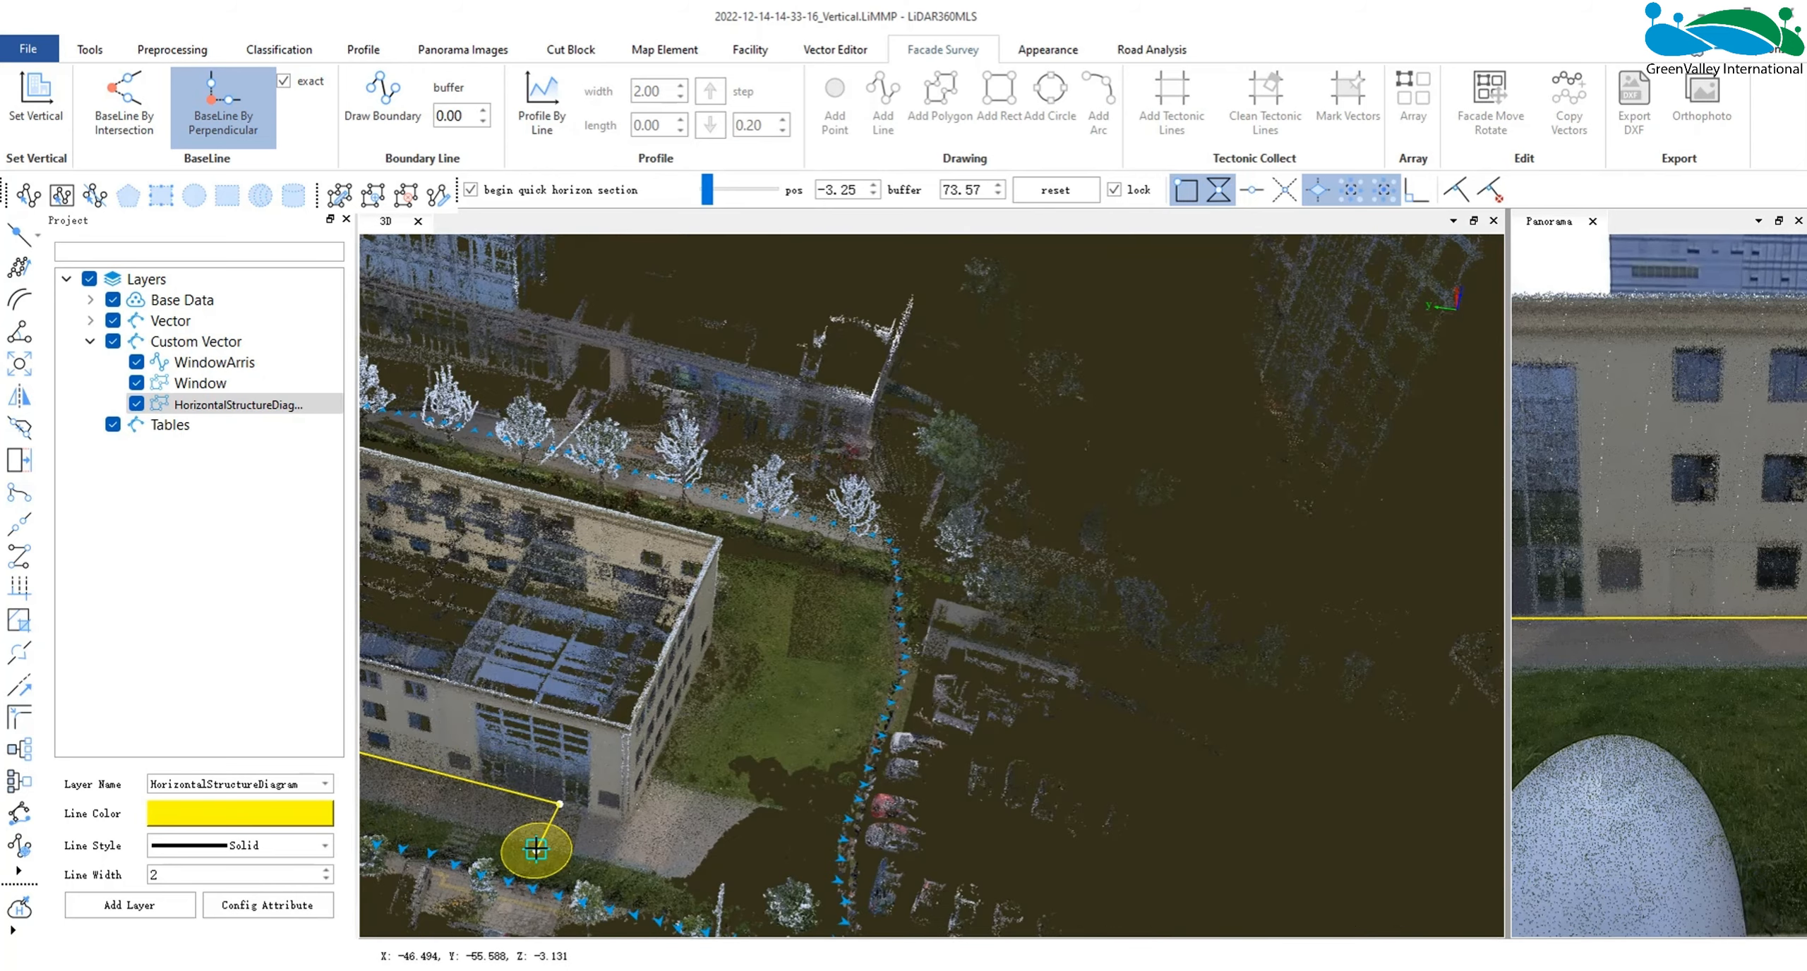
- Add the perpendicular baseline sides for the short end walls and the rear wall, and close the building outline
{"action": "left_click", "coordinate": [628, 821]}
{"action": "left_click", "coordinate": [697, 665]}
{"action": "middle_click_drag", "start_coordinate": [697, 666], "coordinate": [734, 864]}
{"action": "left_click_drag", "start_coordinate": [649, 741], "coordinate": [924, 583]}
{"action": "left_click", "coordinate": [580, 667]}
{"action": "left_click_drag", "start_coordinate": [584, 665], "coordinate": [575, 674]}
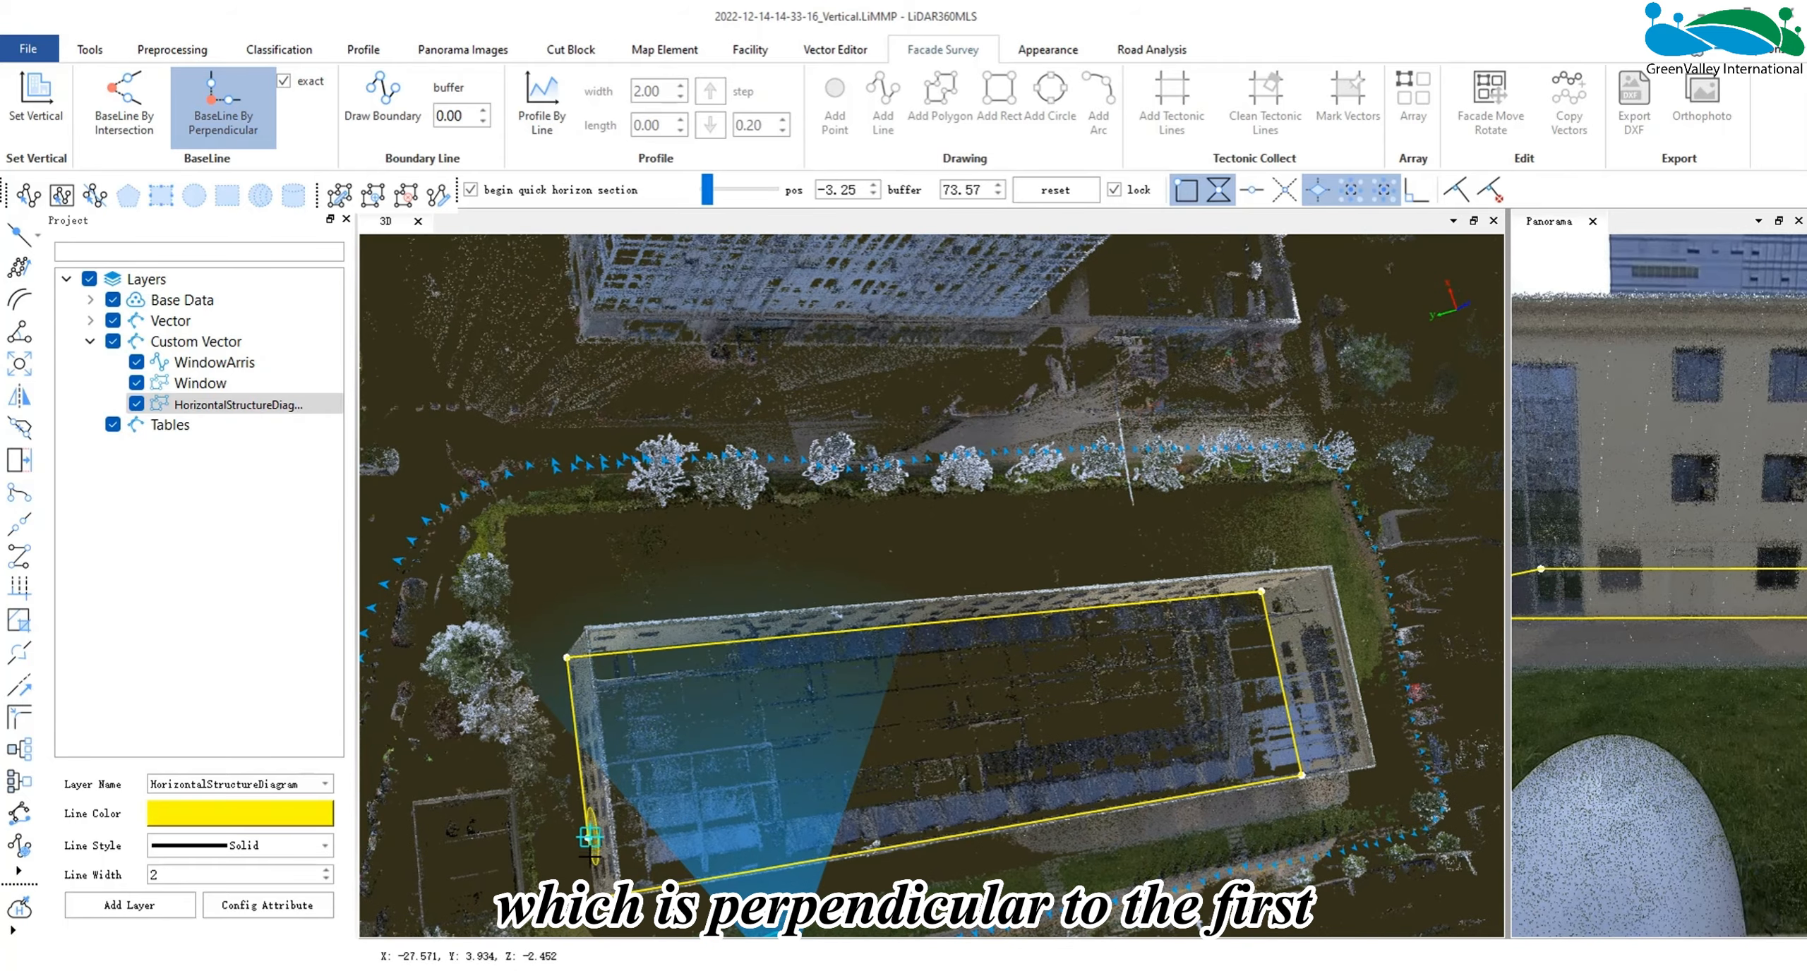
{"action": "middle_click_drag", "start_coordinate": [594, 873], "coordinate": [525, 658]}
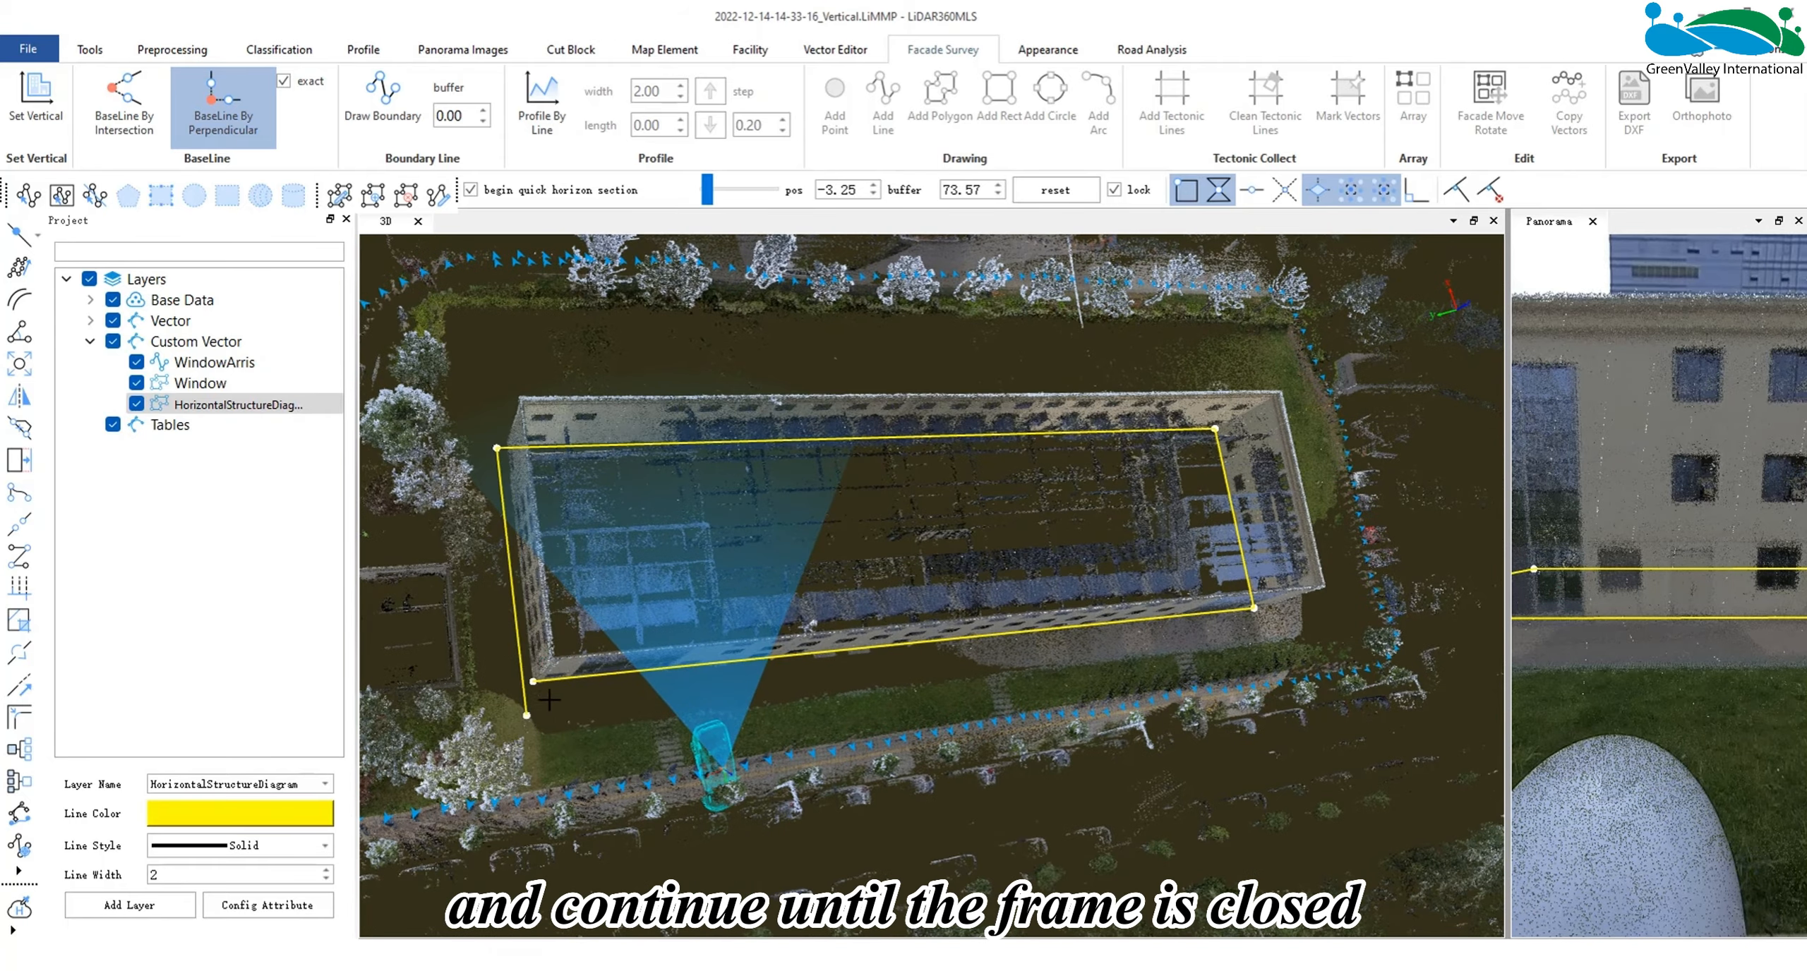
{"action": "double_click", "coordinate": [532, 679]}
{"action": "scroll", "coordinate": [839, 640], "scroll_direction": "down", "scroll_amount": 2}
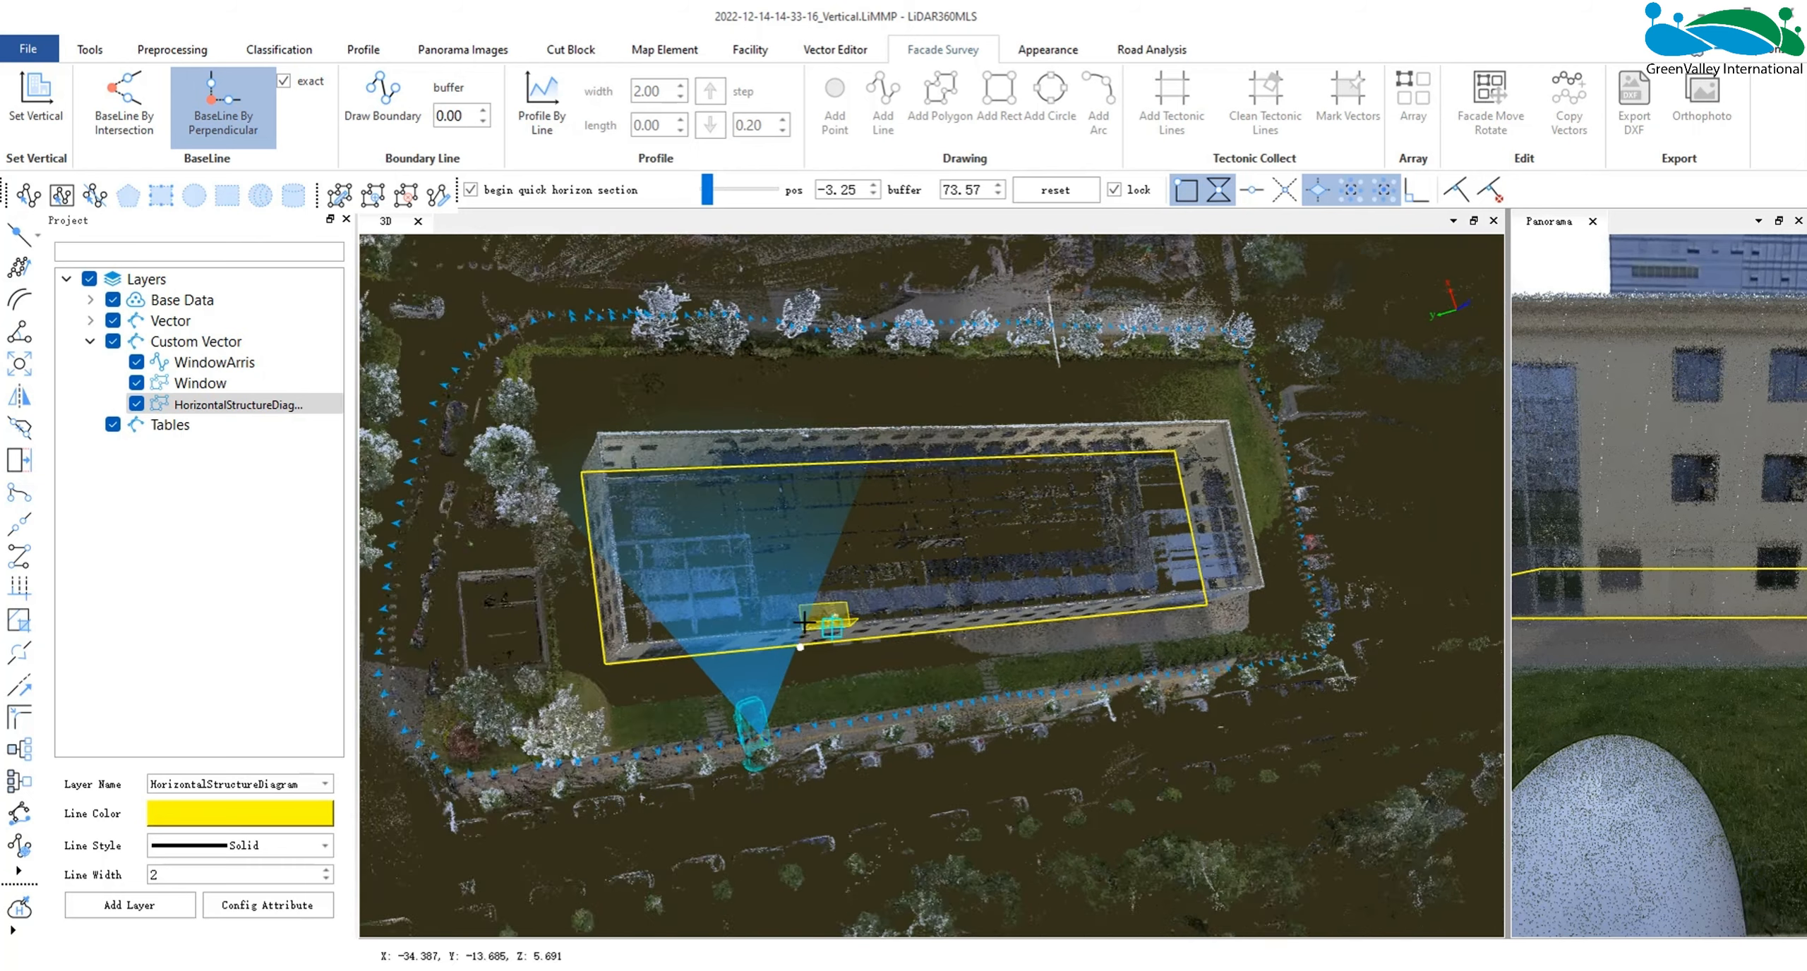
- Clear the perpendicular baseline from the HorizontalStructureDiagram layer and turn off exact mode
{"action": "left_click_drag", "start_coordinate": [917, 628], "coordinate": [923, 526]}
{"action": "right_click", "coordinate": [291, 405]}
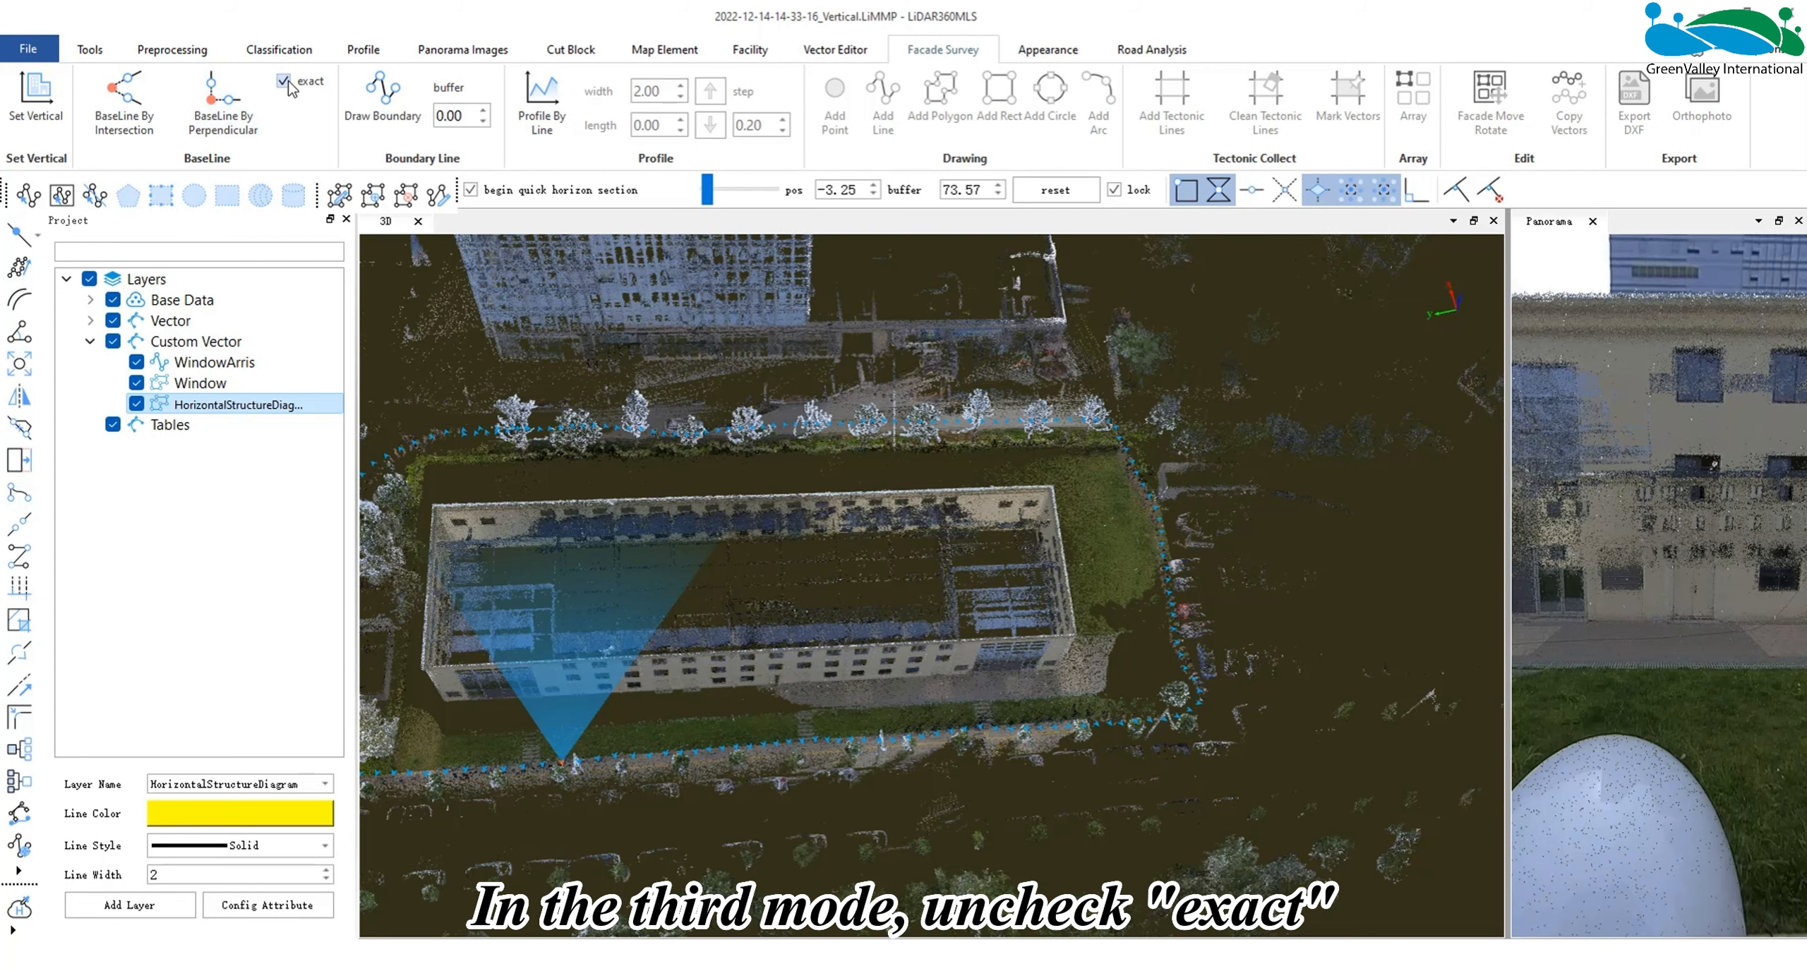
{"action": "left_click", "coordinate": [284, 83]}
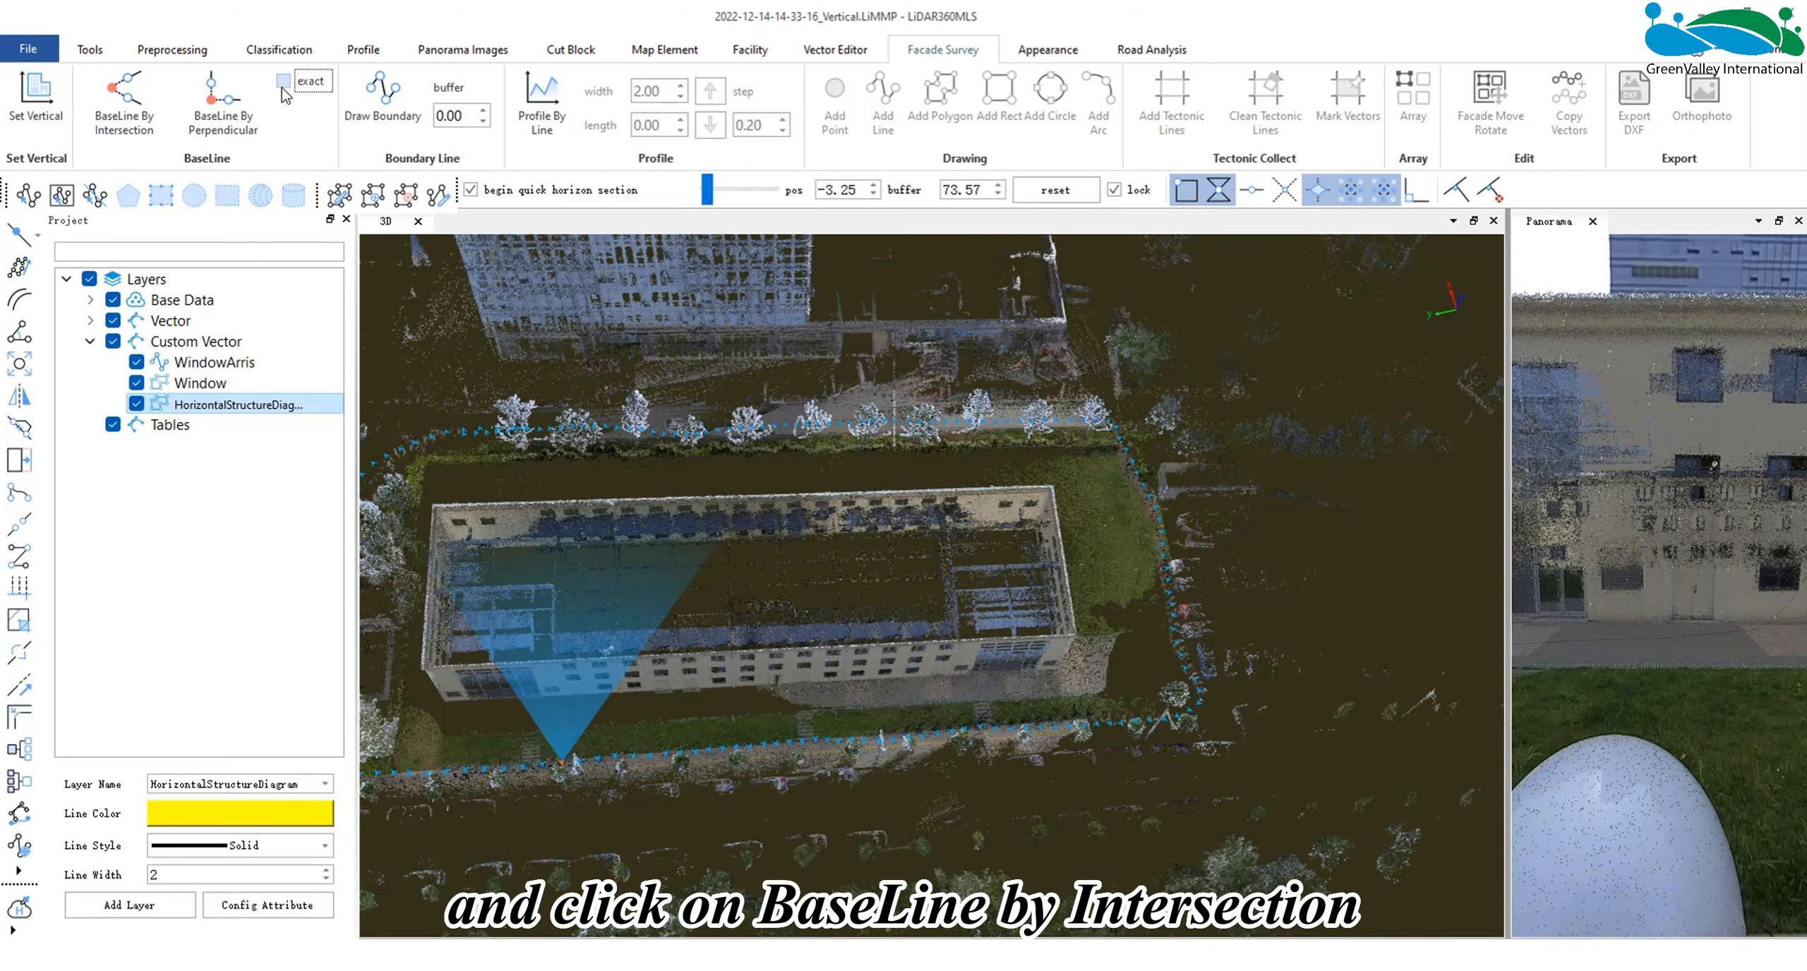
- Start a non-exact baseline by intersection and thin the horizon section to a buffer of 0.1
{"action": "left_click", "coordinate": [123, 99]}
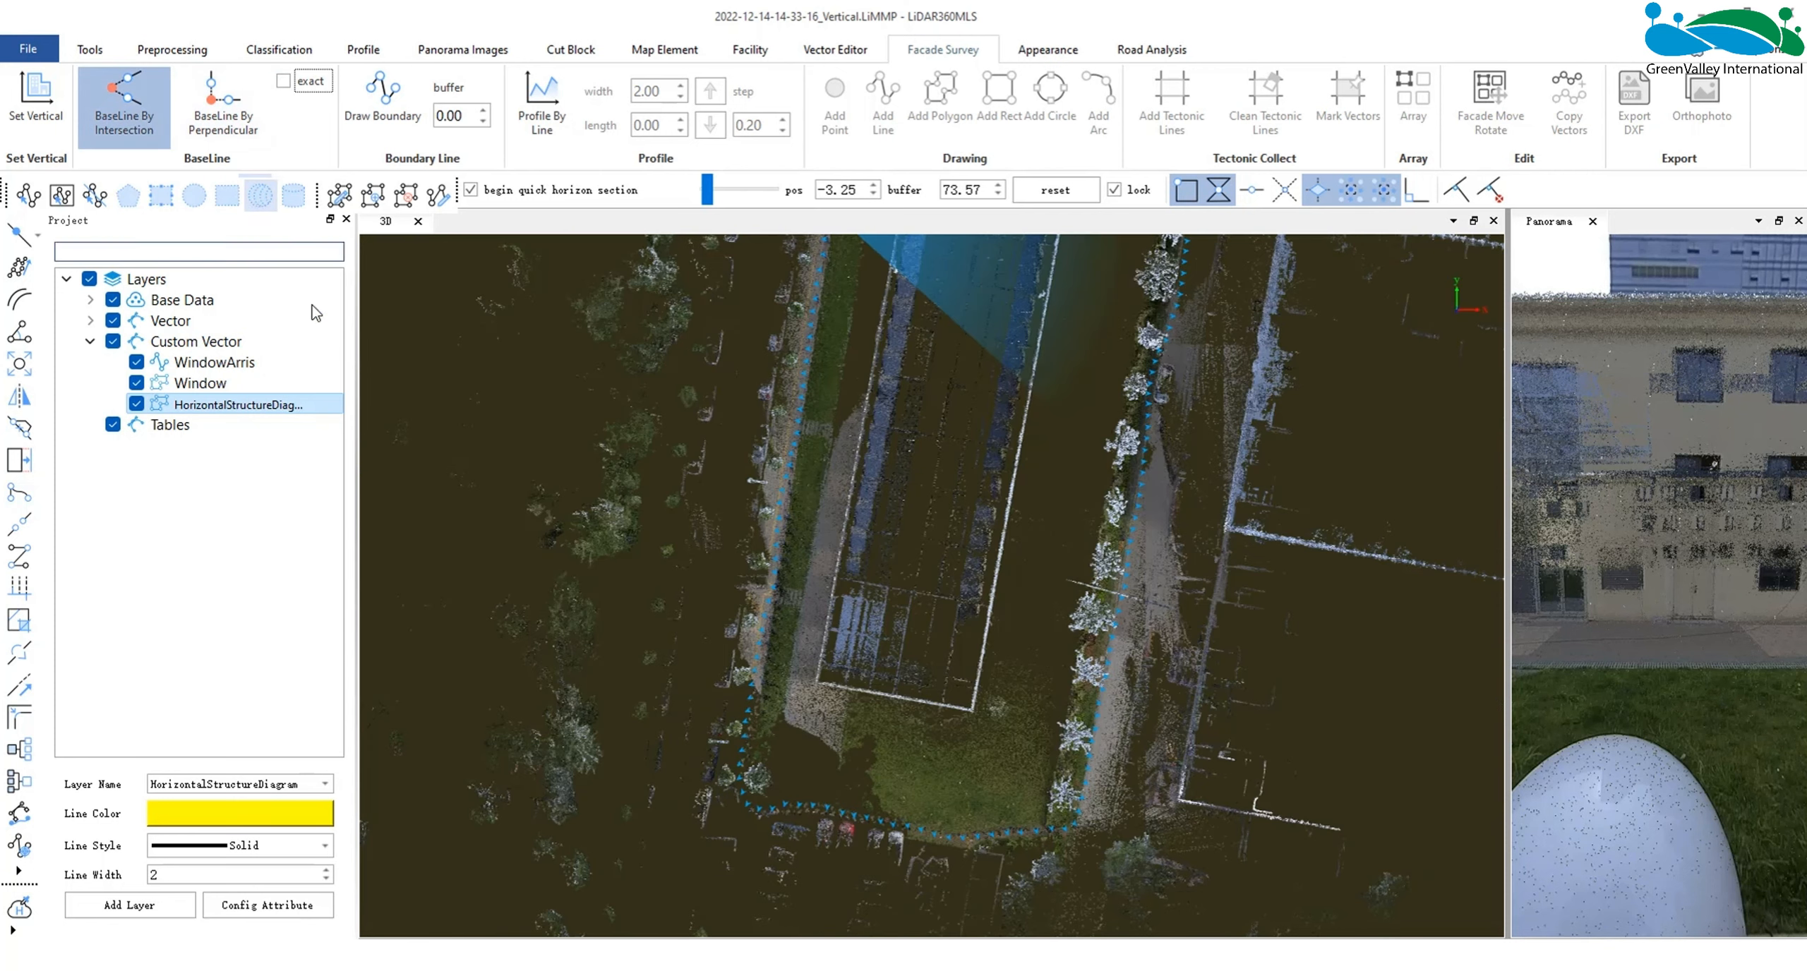
{"action": "scroll", "coordinate": [917, 528], "scroll_direction": "down", "scroll_amount": 3}
{"action": "middle_click_drag", "start_coordinate": [920, 528], "coordinate": [876, 600]}
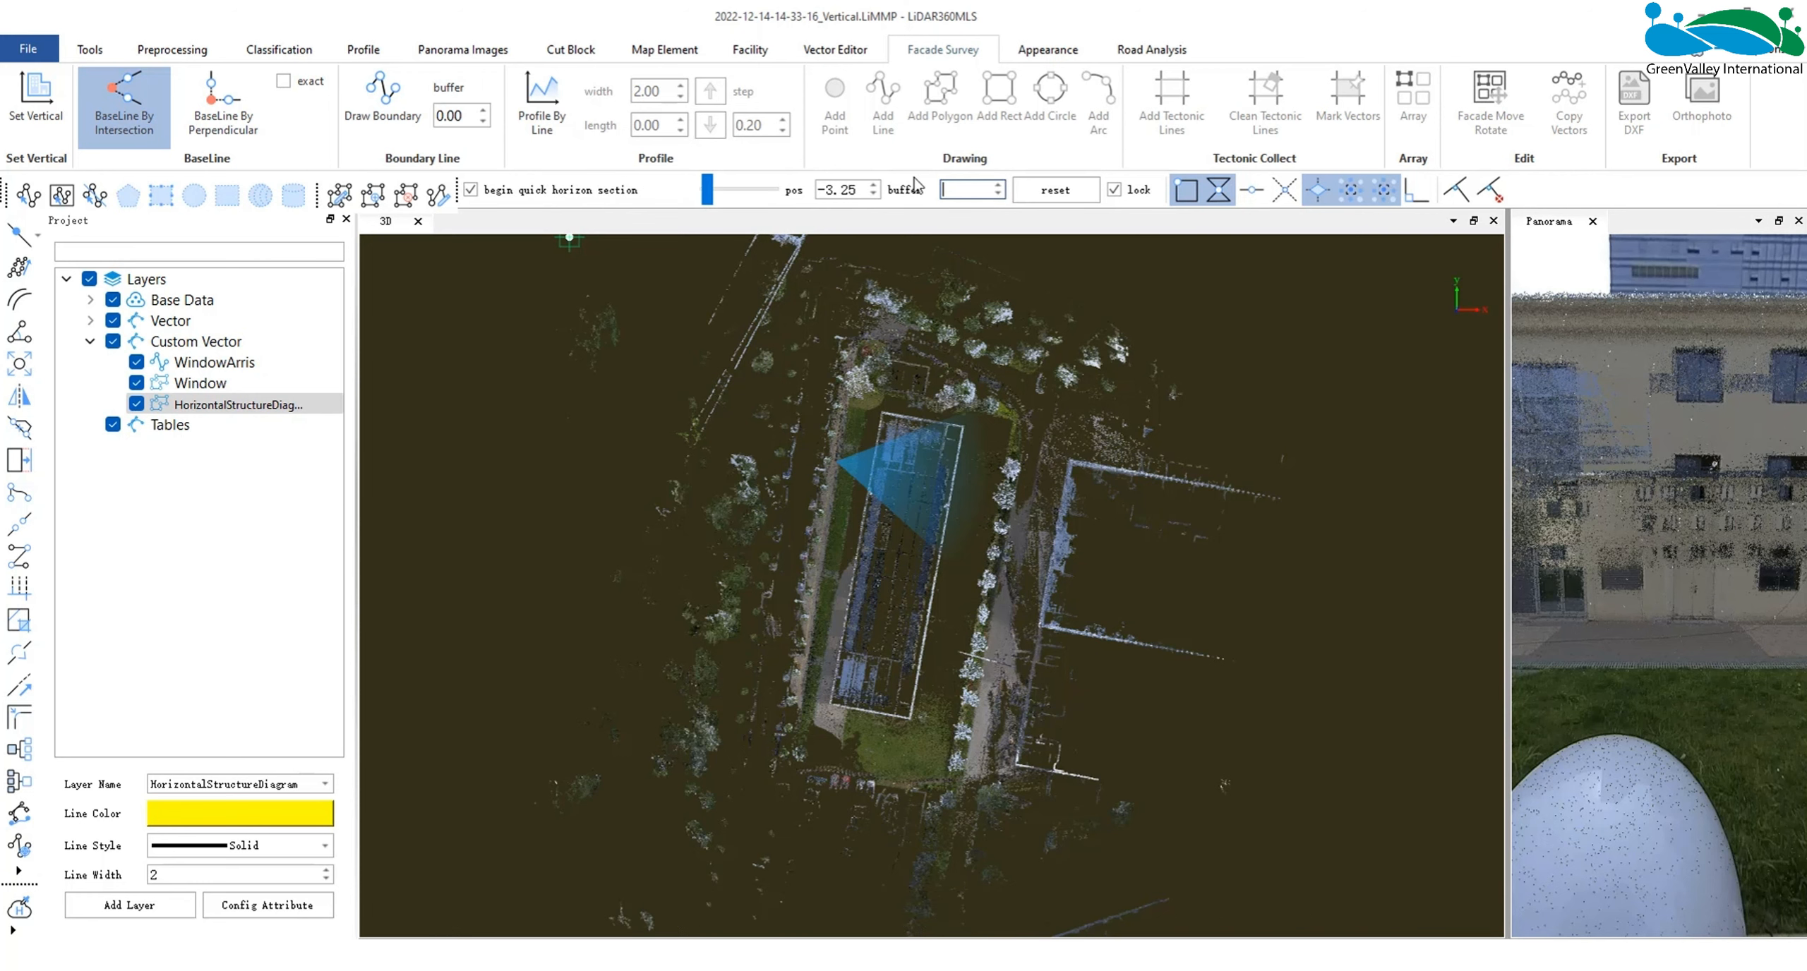
{"action": "type", "text": "0.10"}
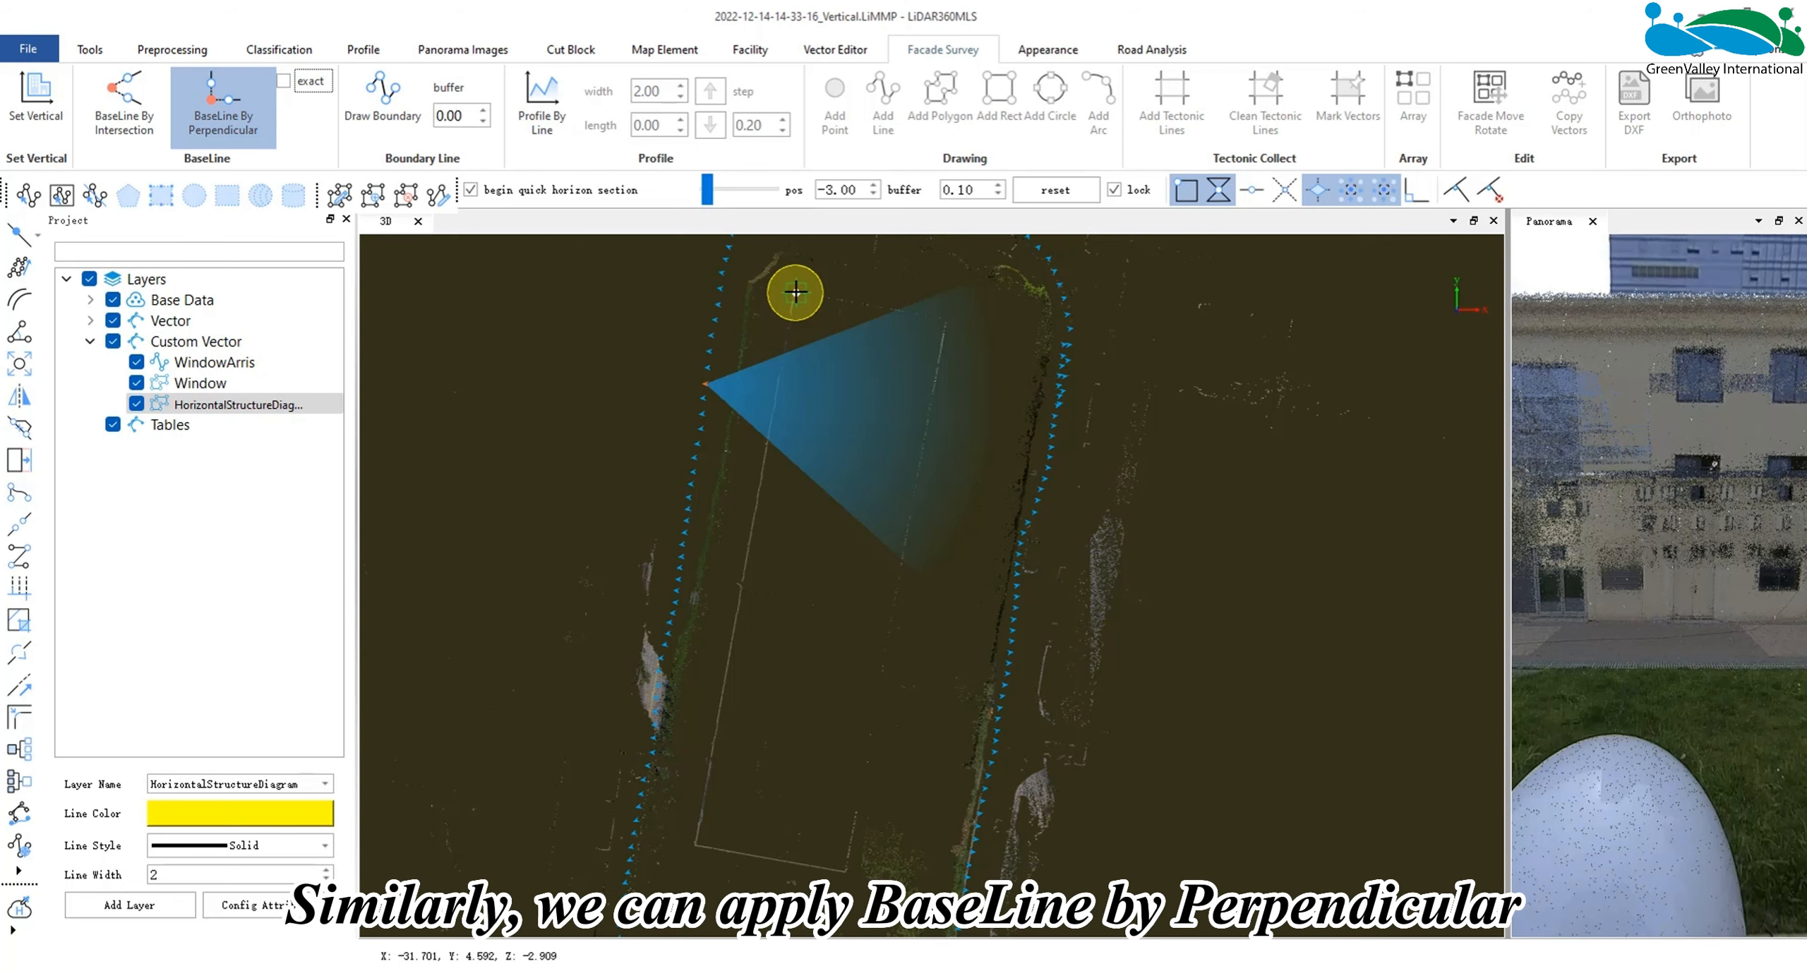
- Draw a closed non-exact baseline by perpendicular around the building's wall traces in the thin horizon section
{"action": "left_click", "coordinate": [795, 292]}
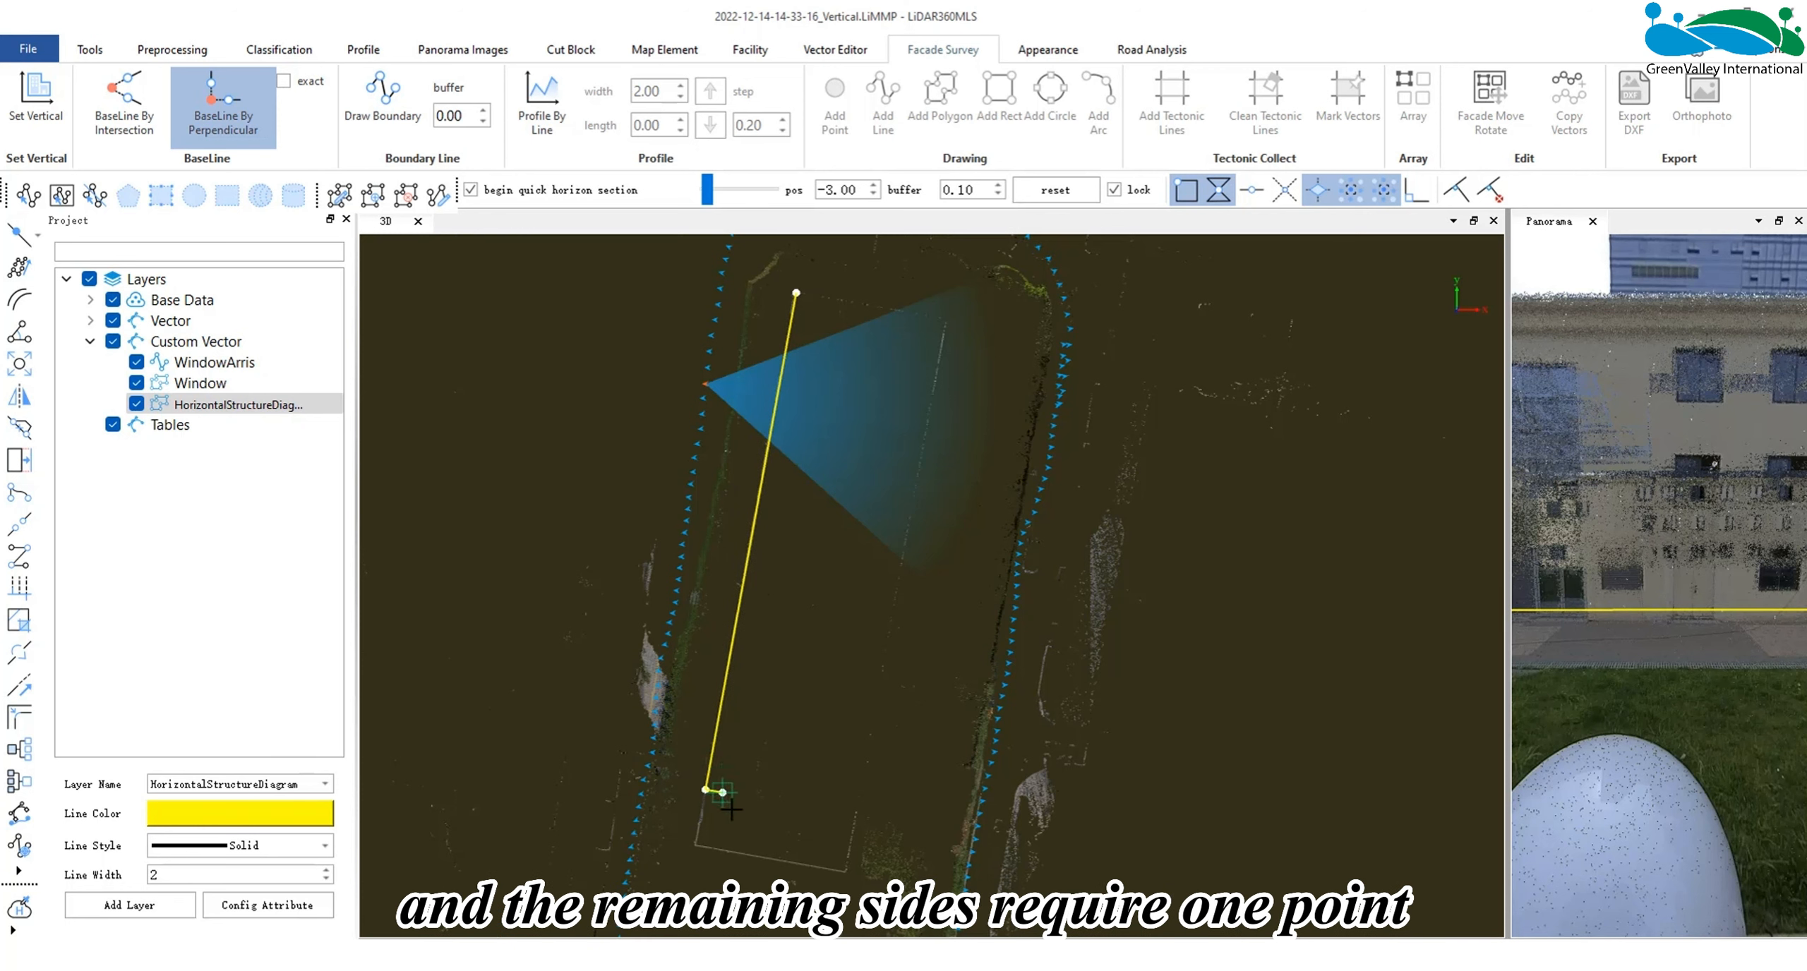
{"action": "left_click", "coordinate": [696, 840]}
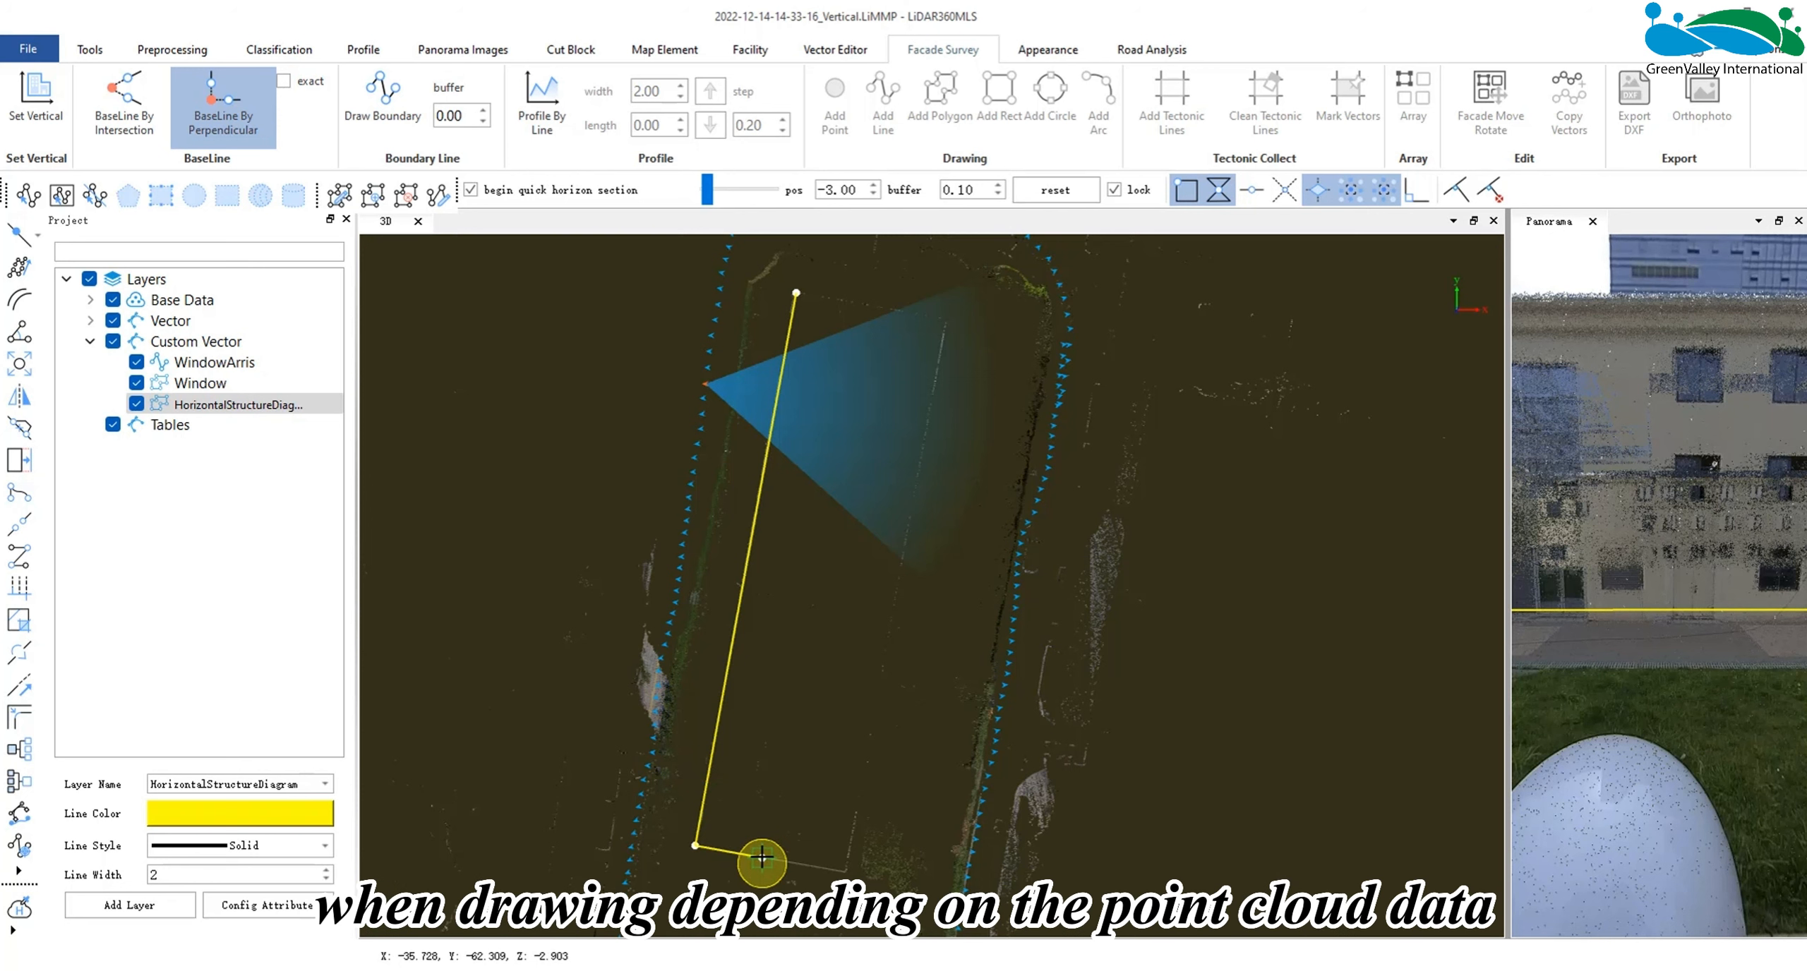
{"action": "left_click", "coordinate": [849, 857]}
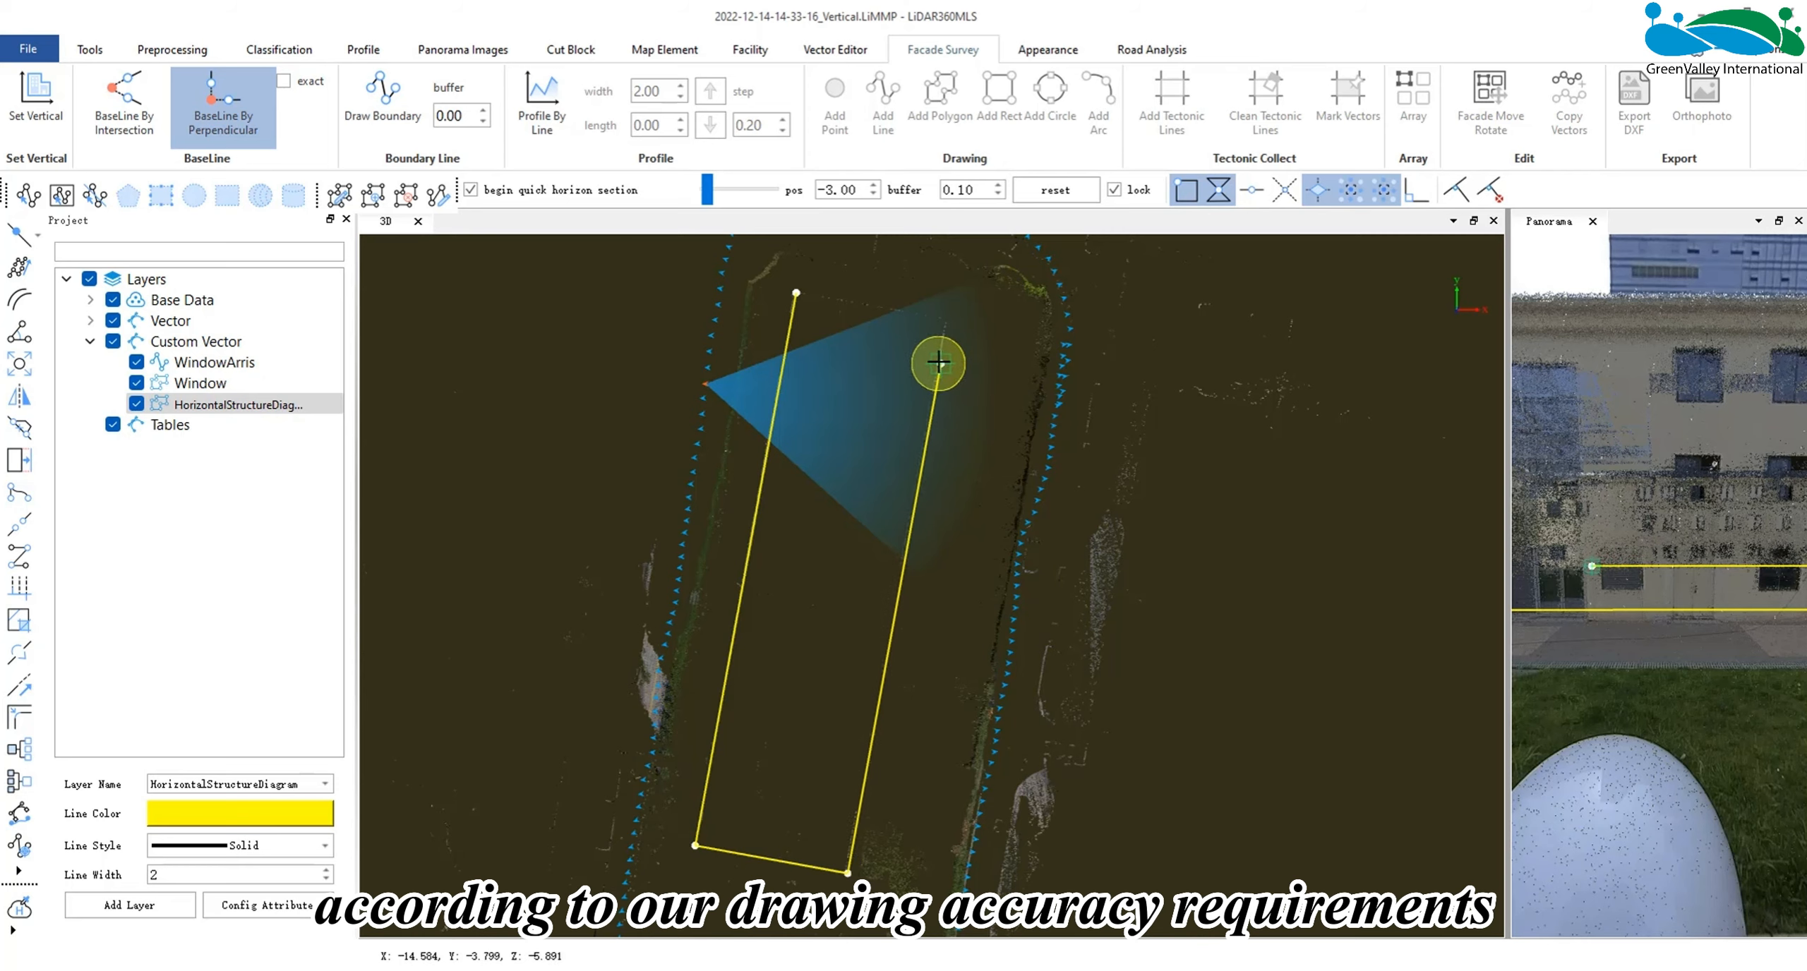
{"action": "left_click", "coordinate": [945, 319]}
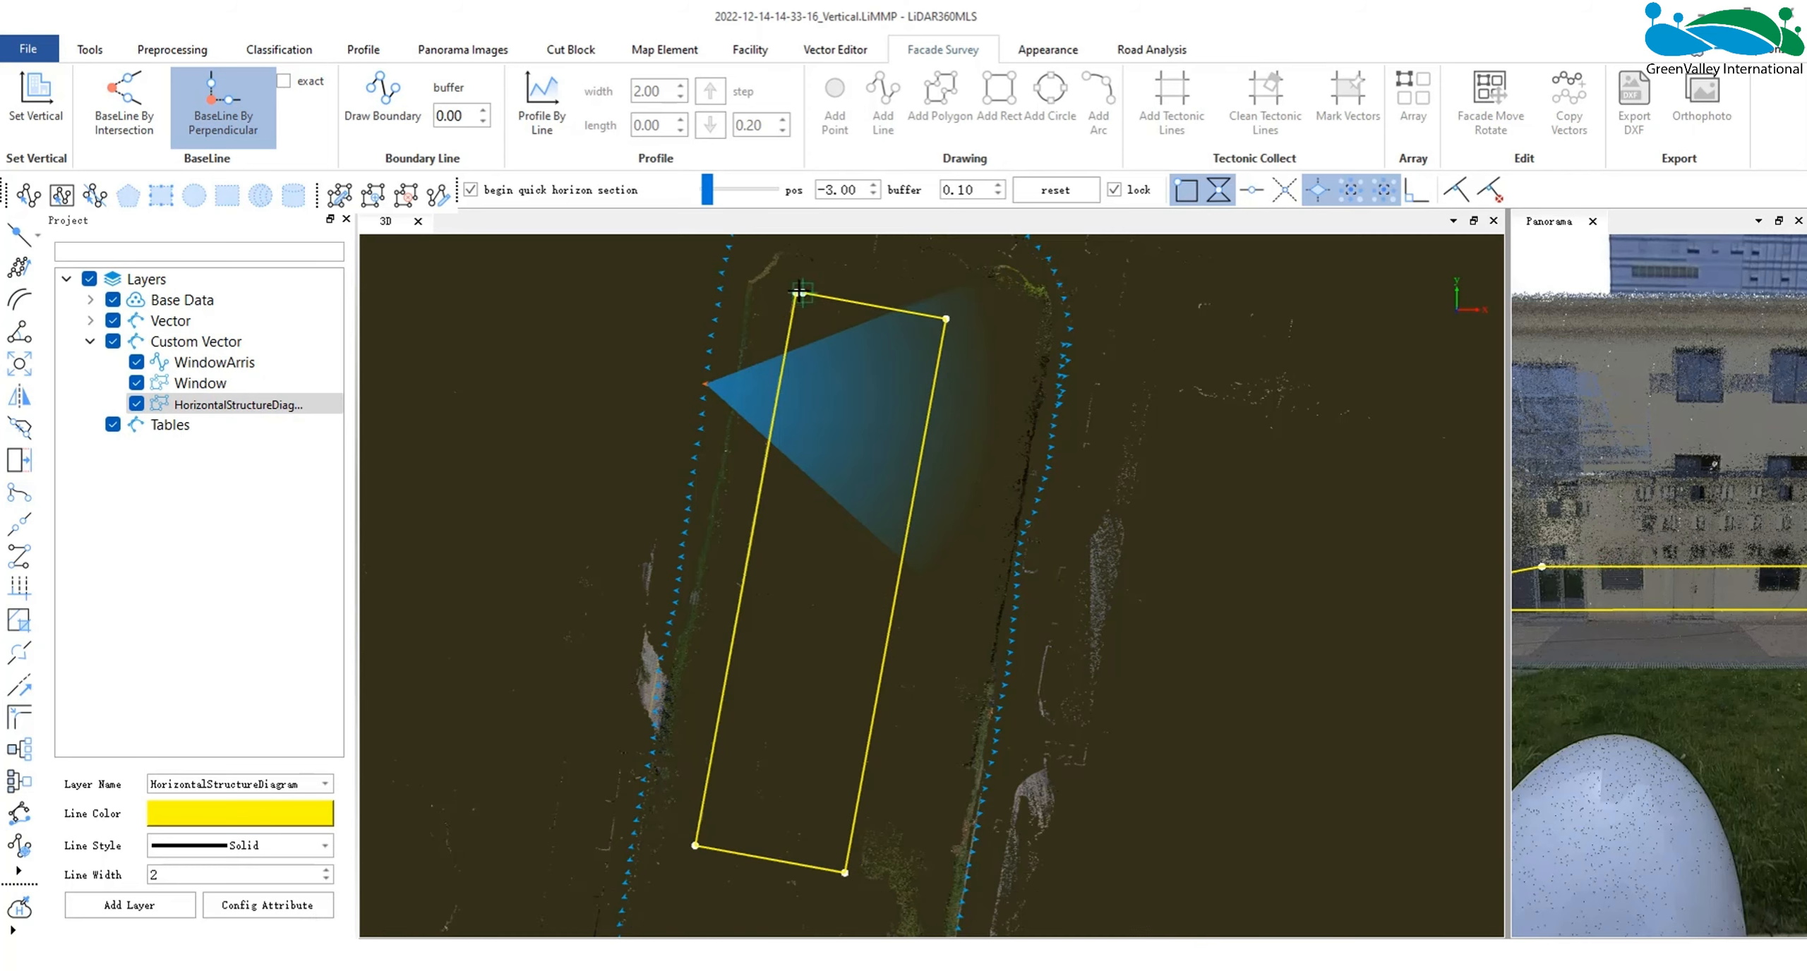
{"action": "left_click", "coordinate": [800, 291]}
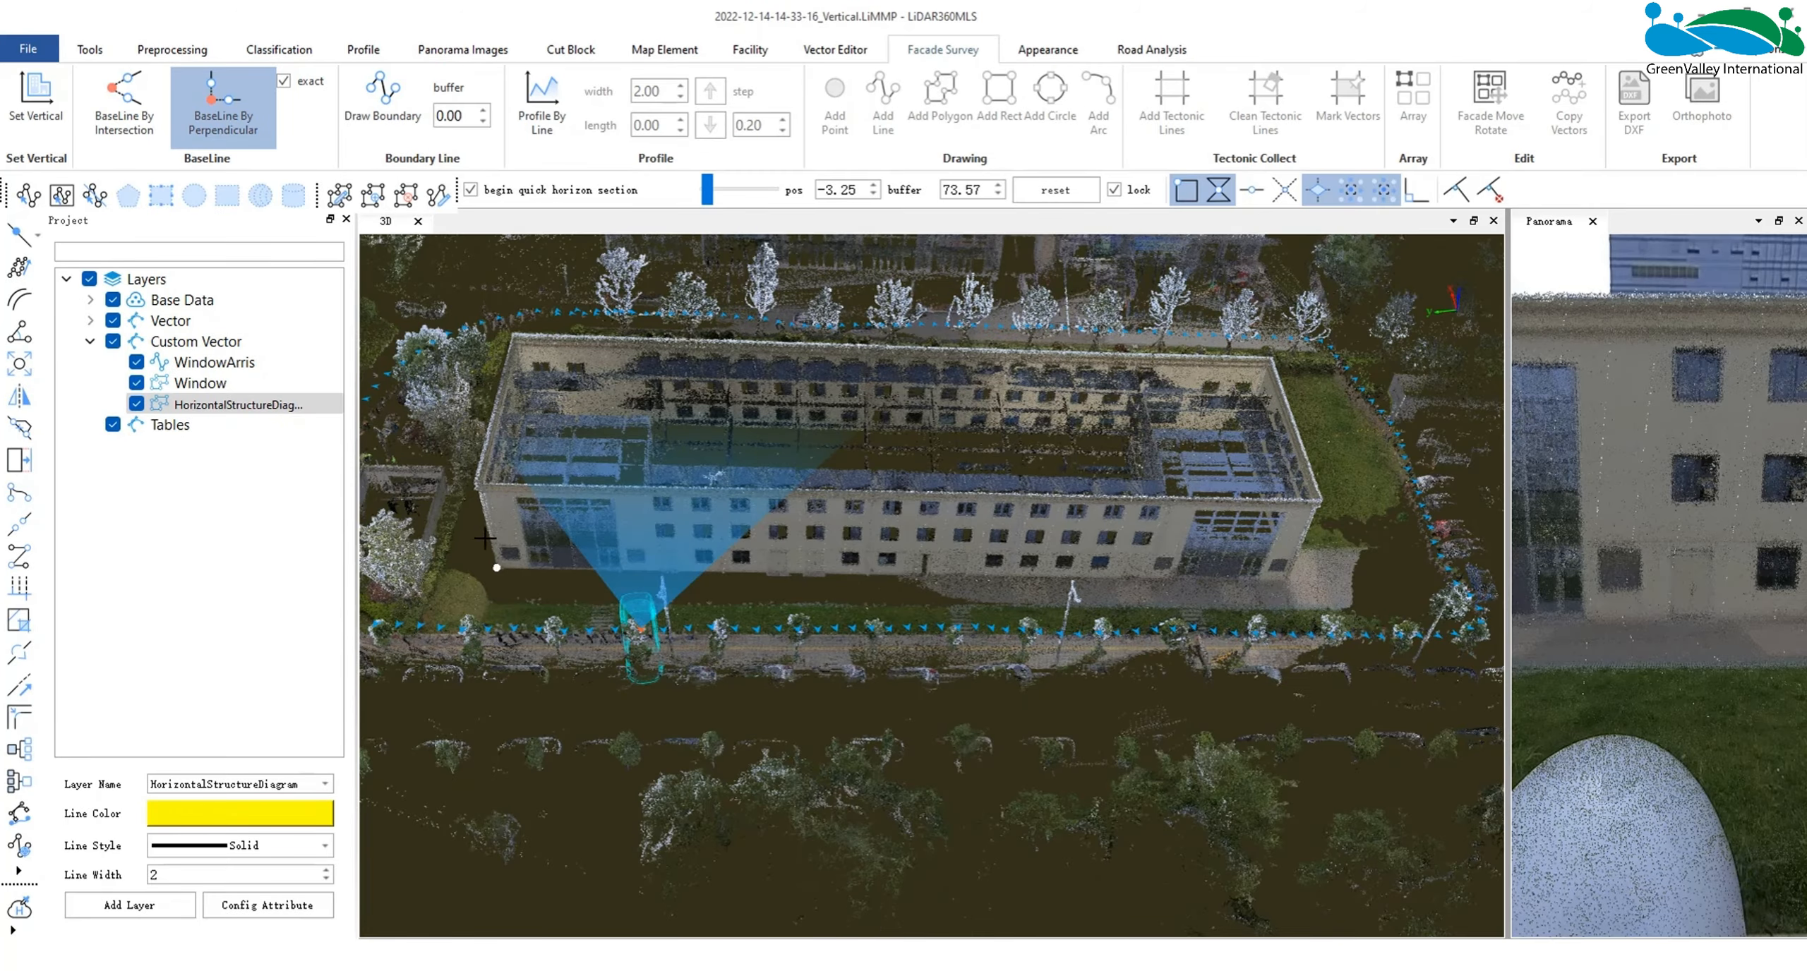
- Draw the building's baseline by perpendicular in exact mode, with sides along the front, end and rear walls, and close the outline
{"action": "left_click", "coordinate": [1277, 576]}
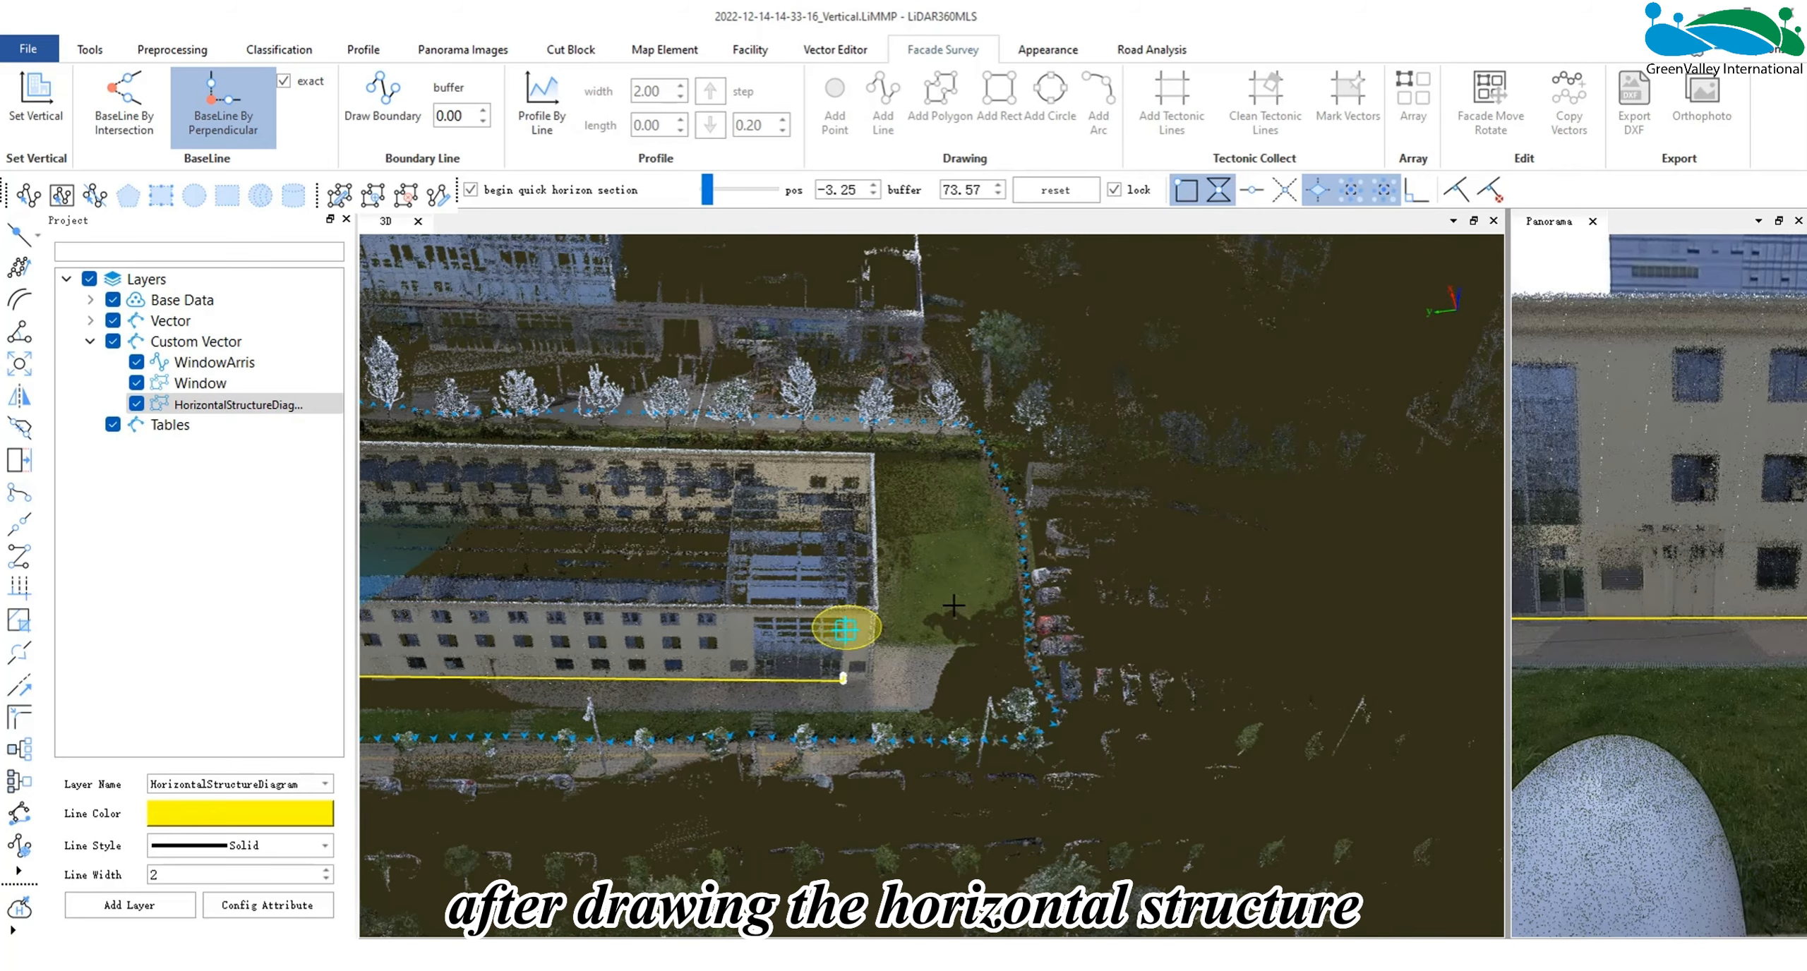
{"action": "left_click", "coordinate": [939, 492]}
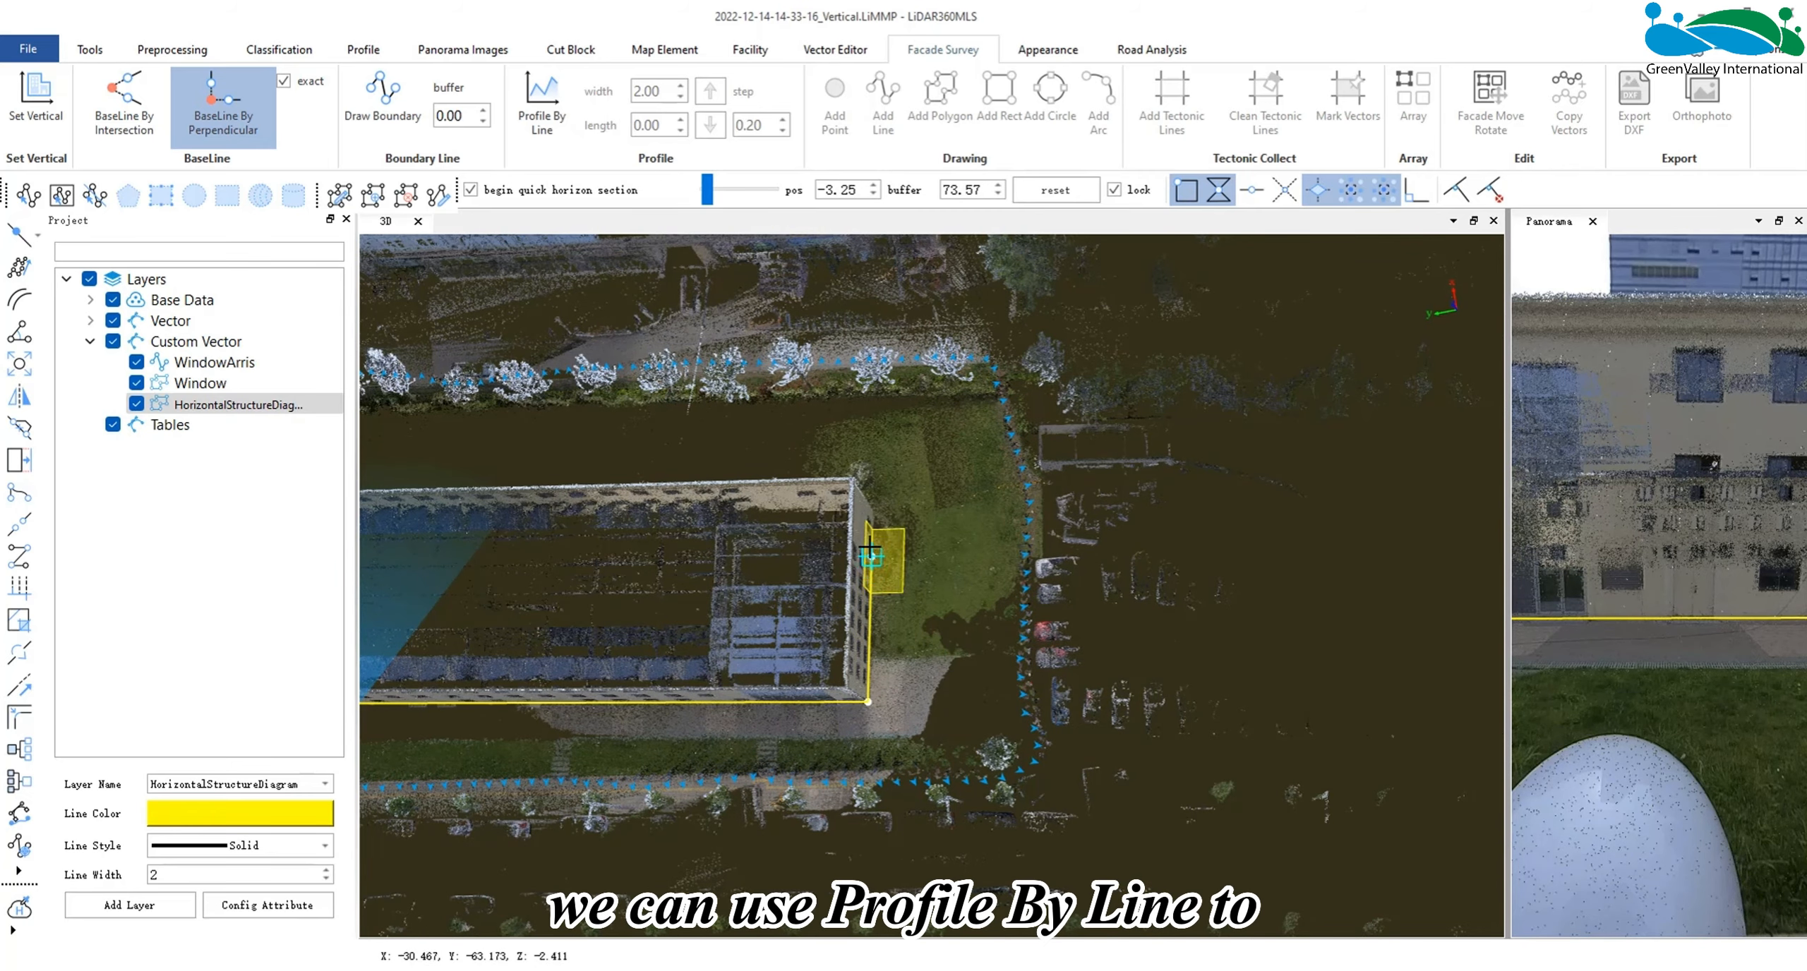
{"action": "left_click", "coordinate": [870, 550]}
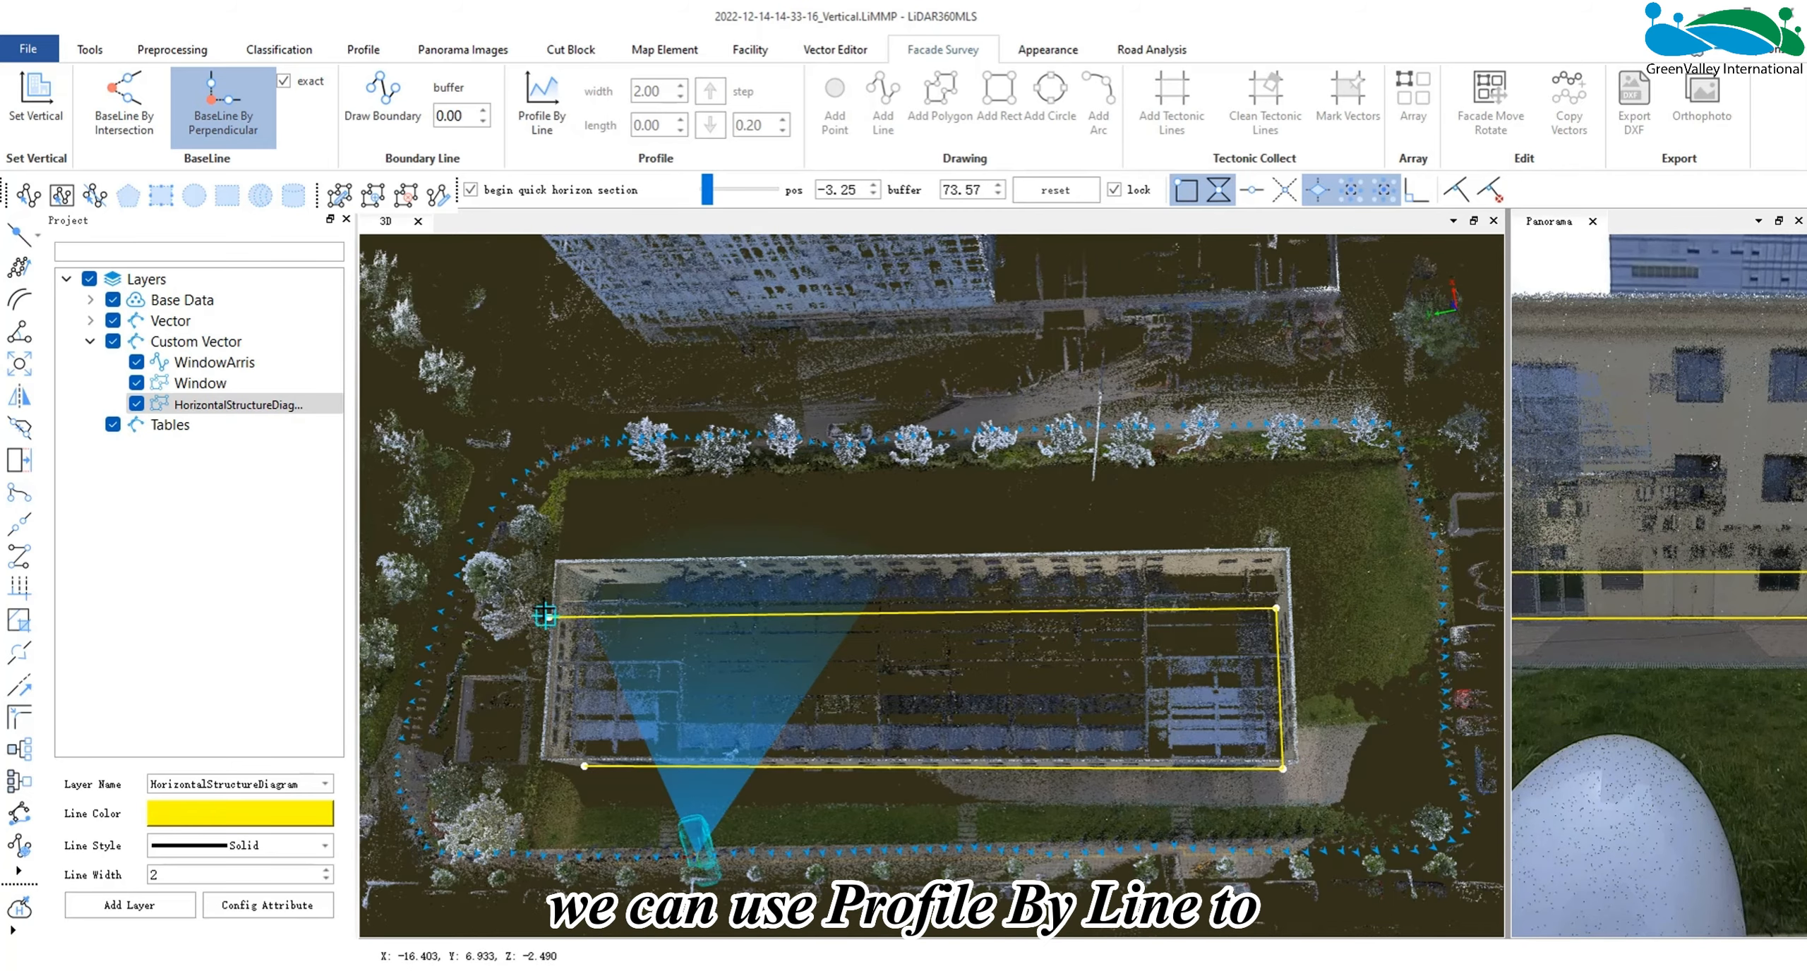
{"action": "left_click", "coordinate": [611, 563]}
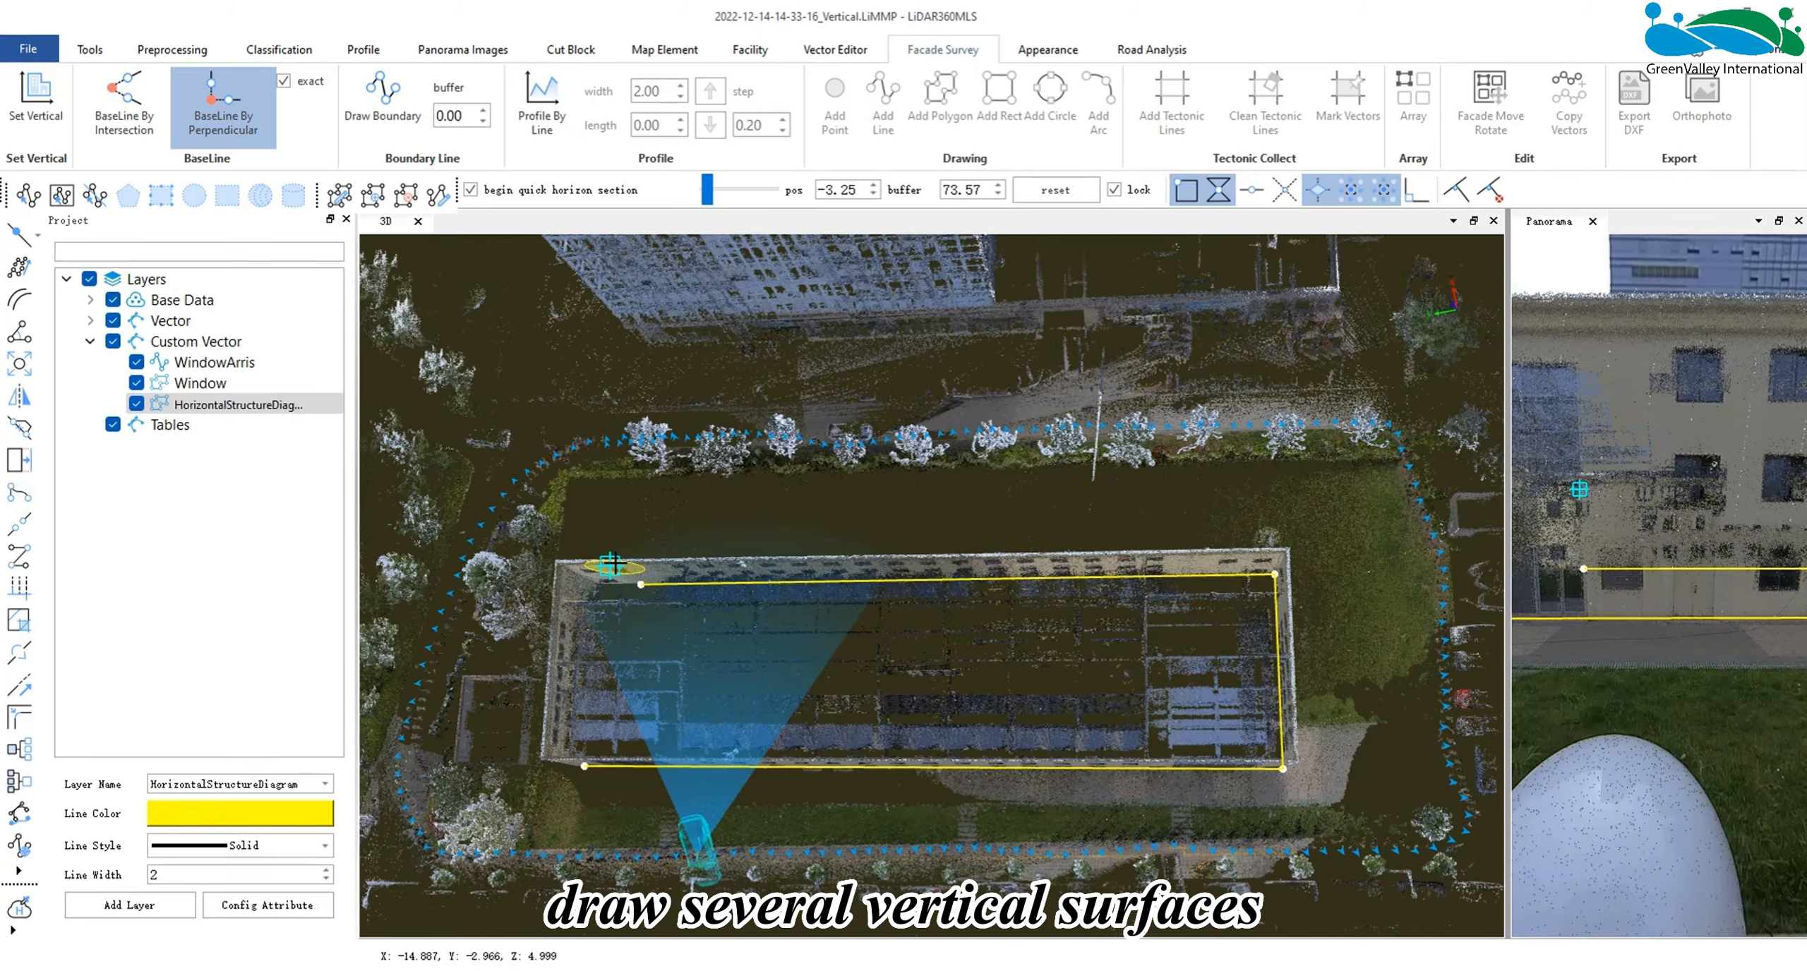
{"action": "middle_click_drag", "start_coordinate": [577, 578], "coordinate": [795, 602]}
{"action": "left_click_drag", "start_coordinate": [706, 678], "coordinate": [783, 688]}
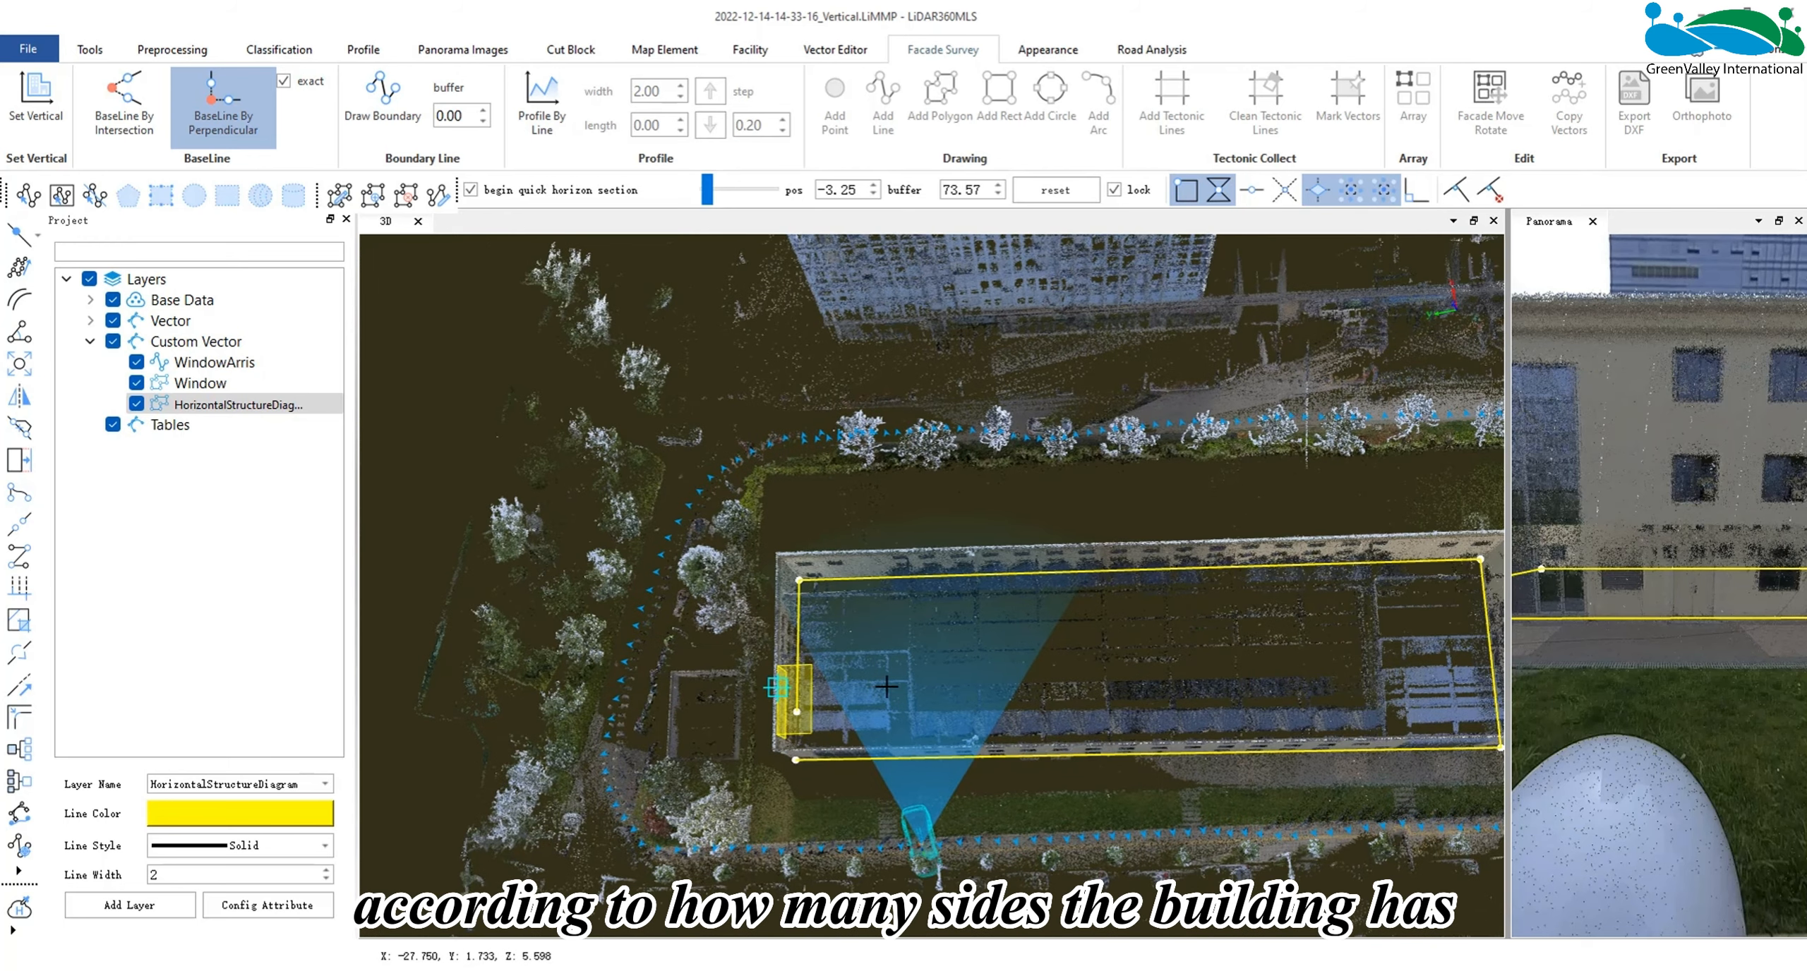
{"action": "left_click", "coordinate": [779, 703]}
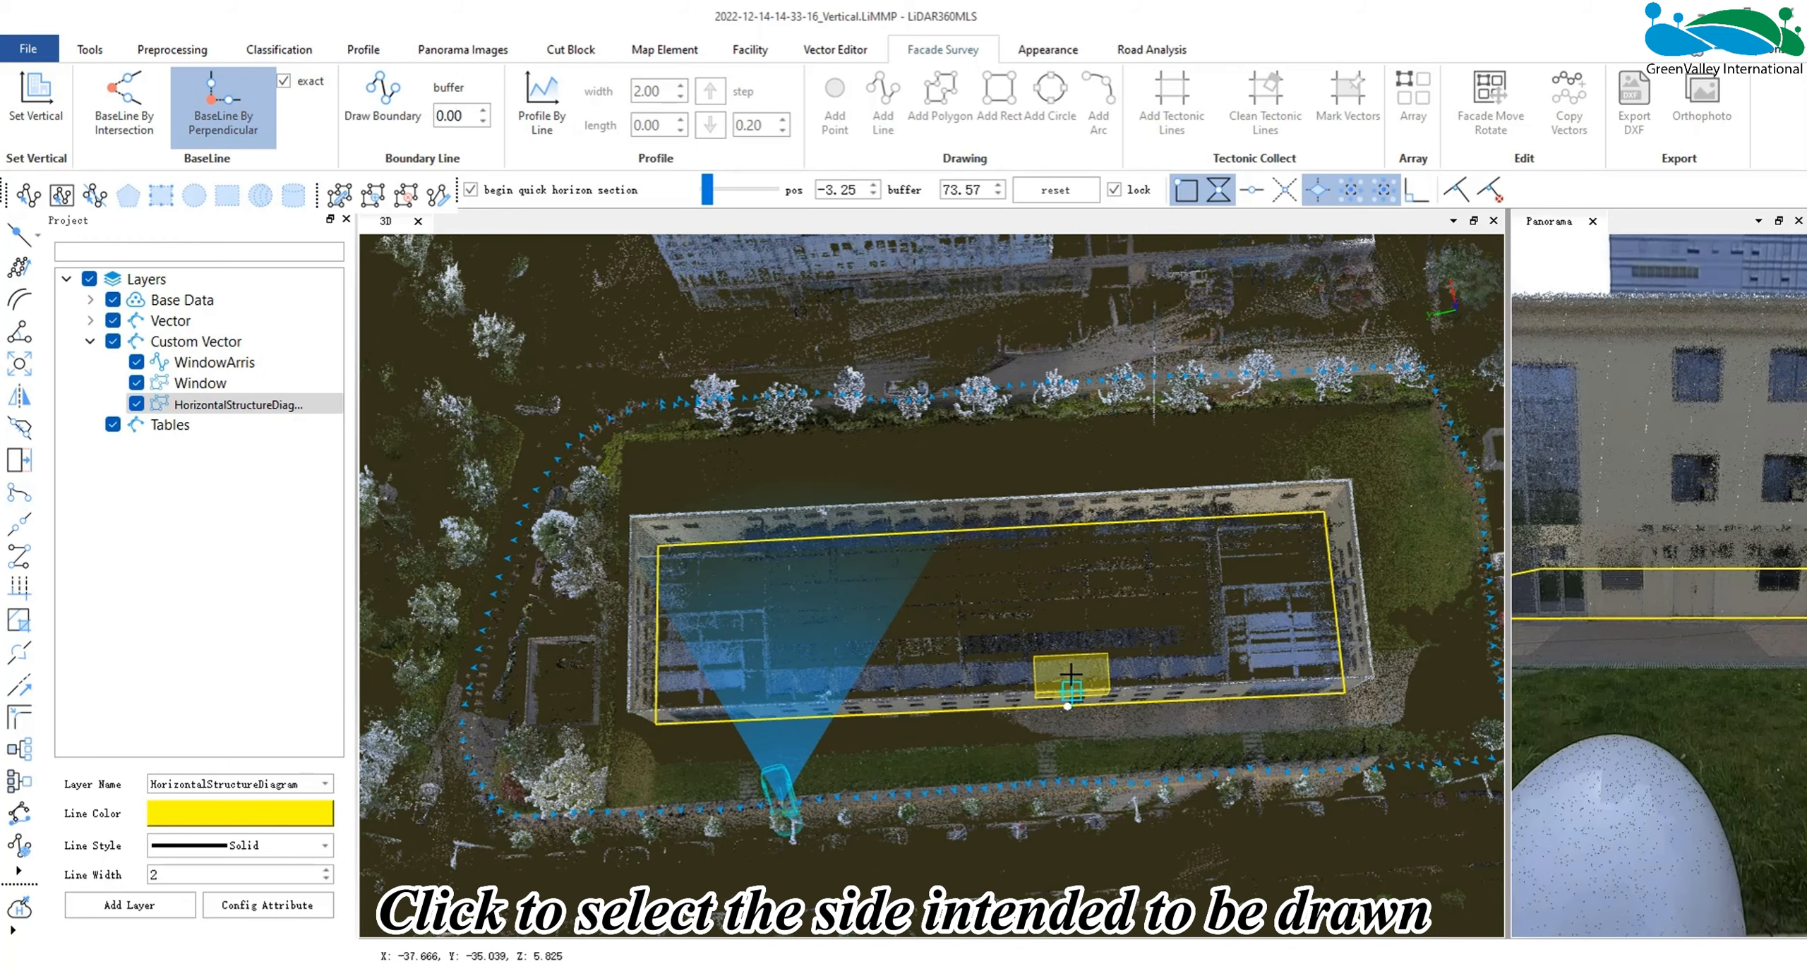
- Create a profile by line, switching through the baseline's end-wall and rear sides to the long front facade
{"action": "left_click", "coordinate": [1077, 670]}
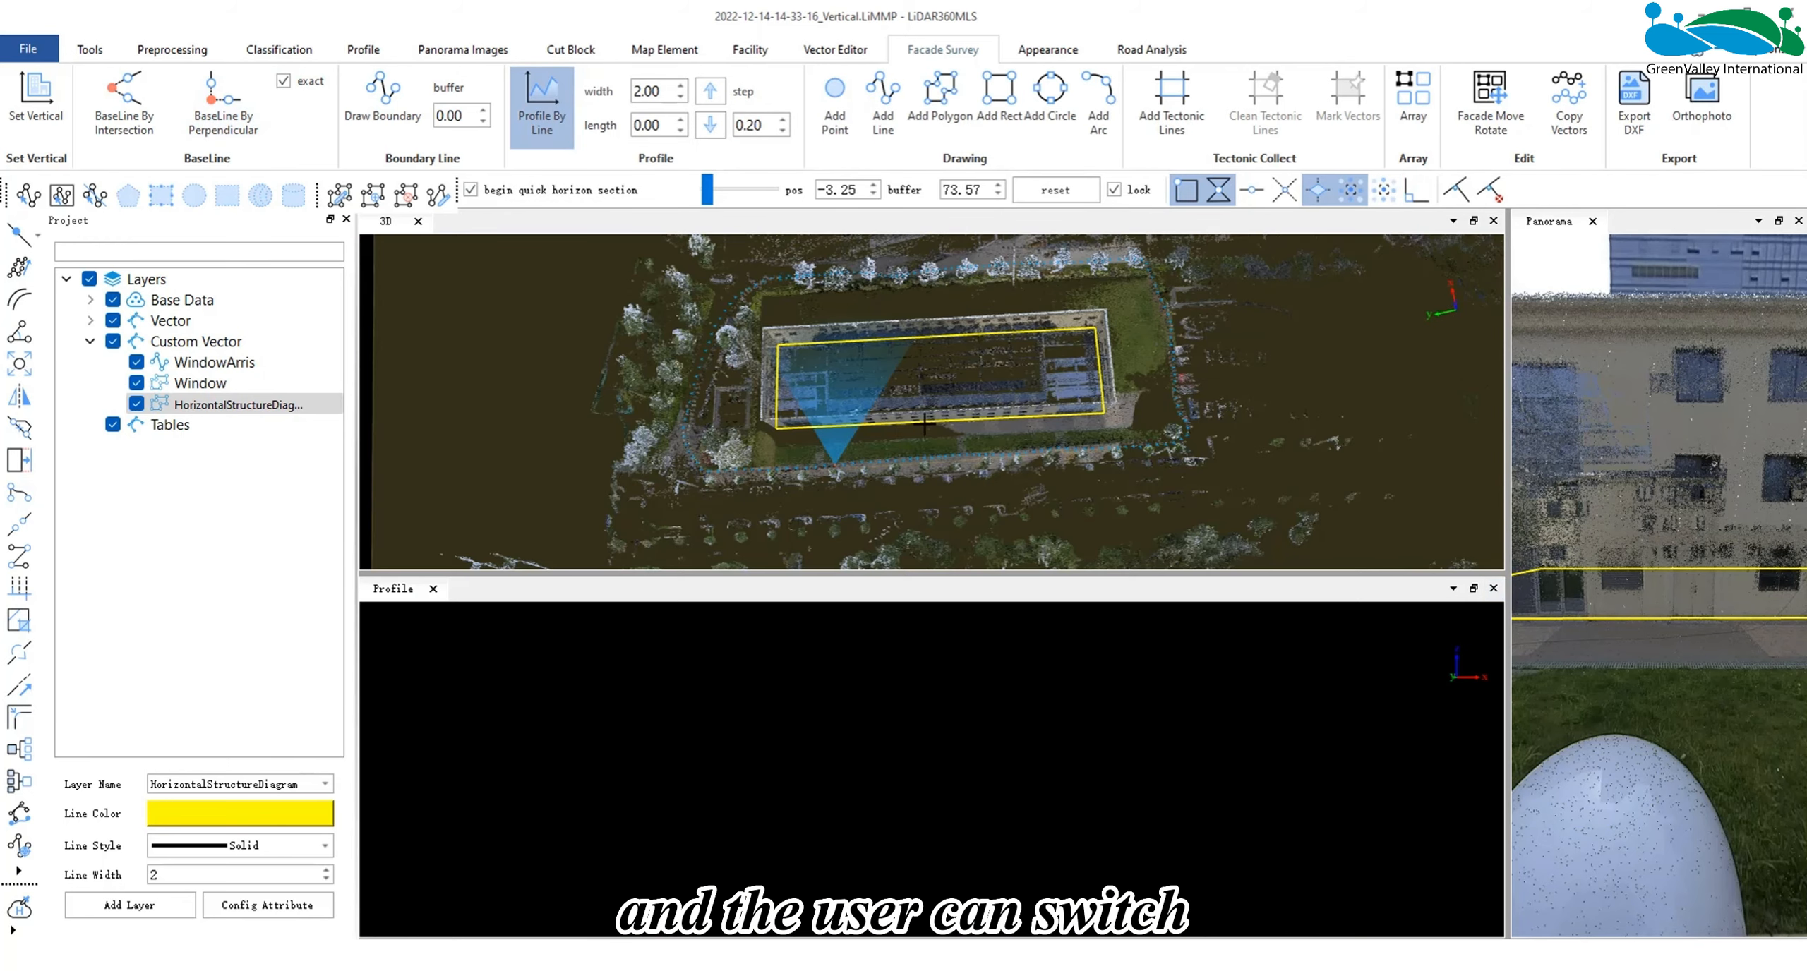
{"action": "left_click", "coordinate": [1101, 370]}
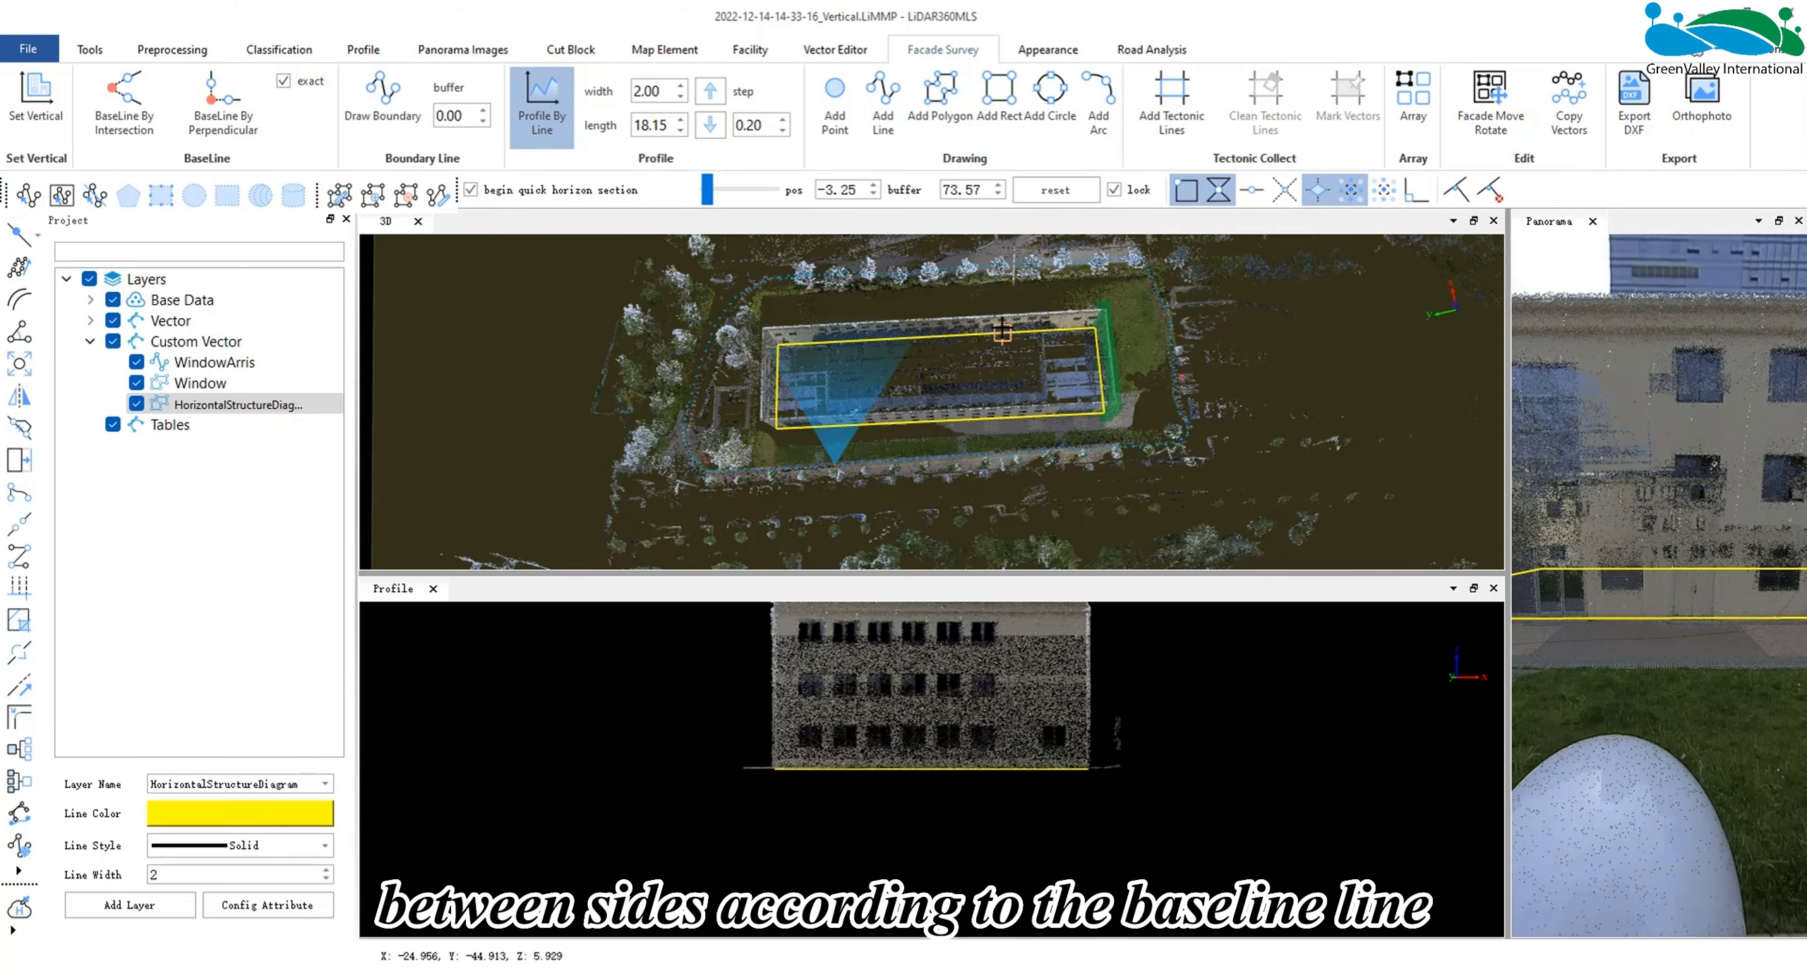
{"action": "left_click", "coordinate": [984, 330]}
{"action": "left_click", "coordinate": [774, 374]}
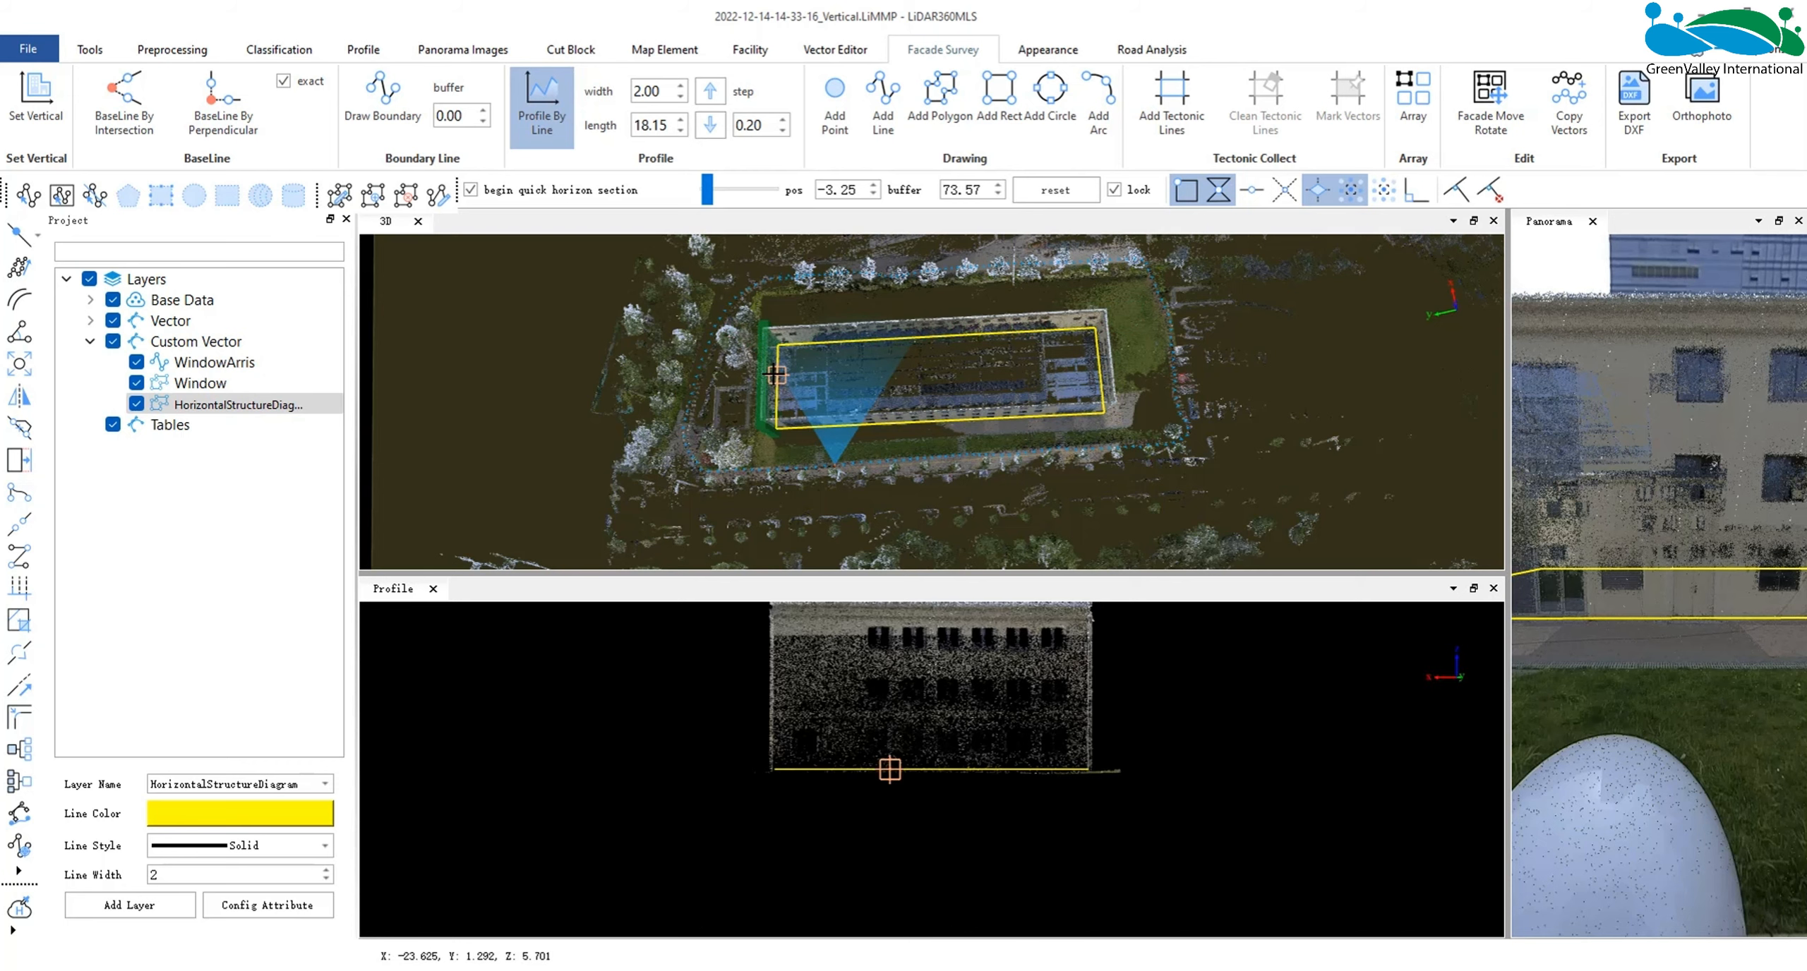
{"action": "left_click", "coordinate": [951, 420]}
{"action": "left_click_drag", "start_coordinate": [1673, 671], "coordinate": [1696, 625]}
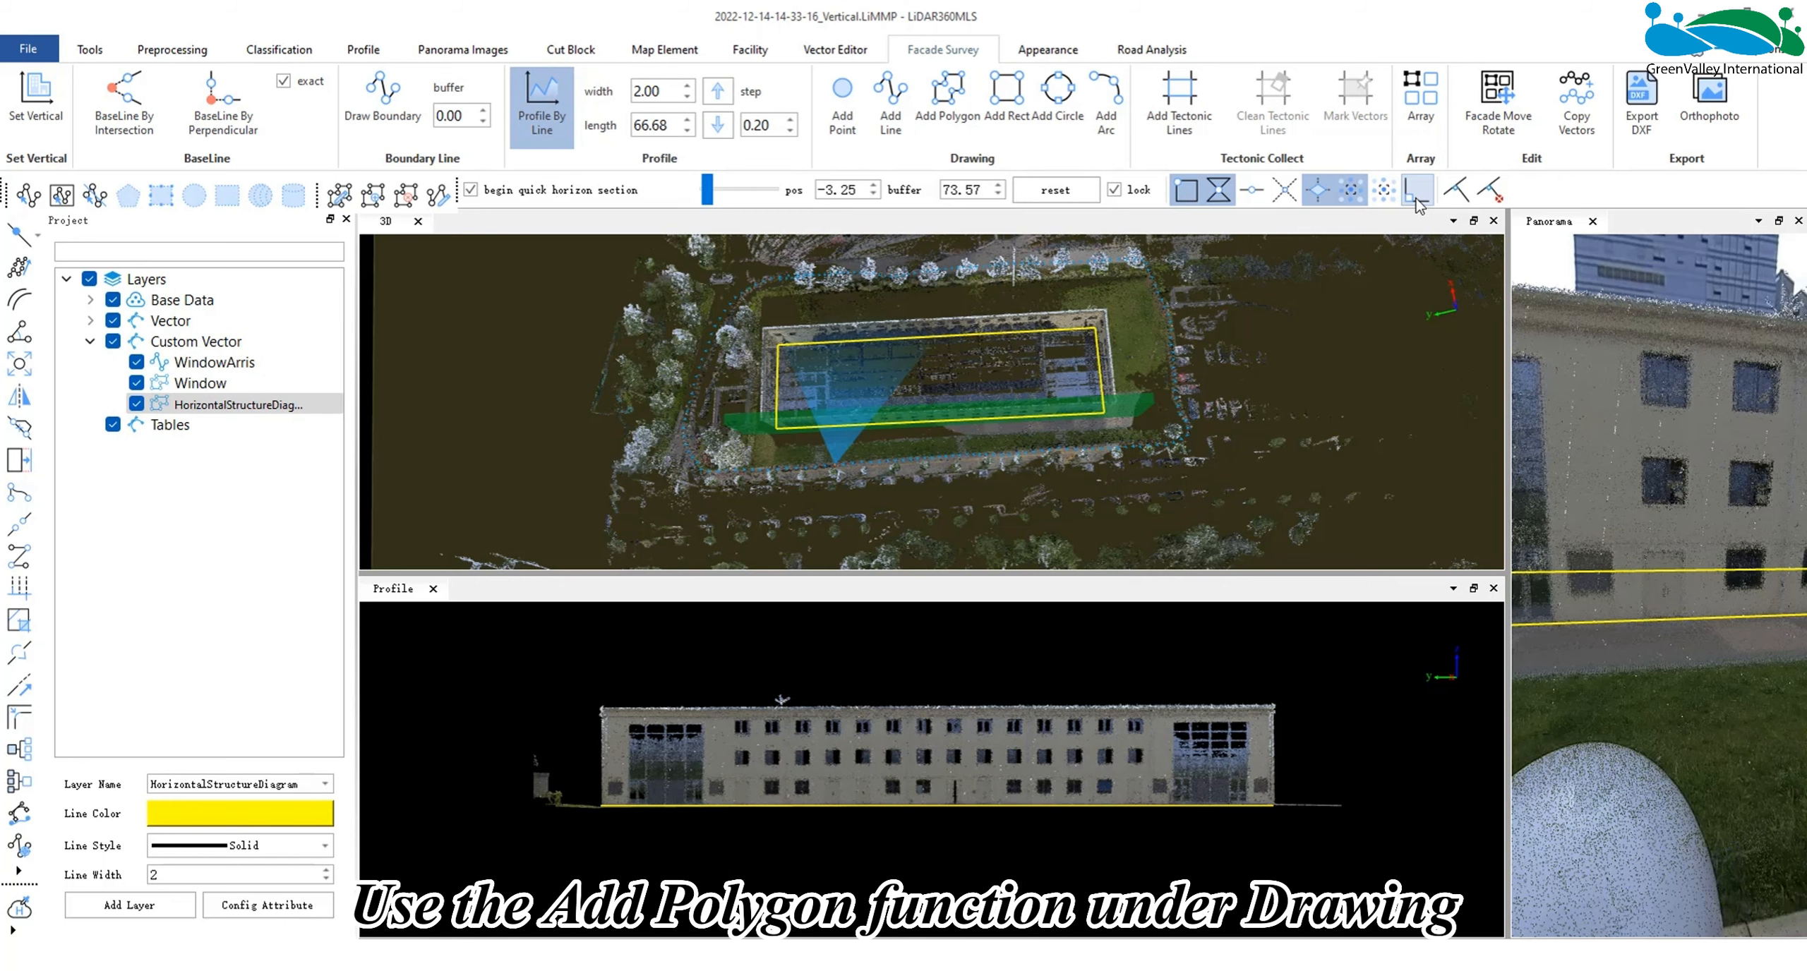
- Start a polygon on the front facade profile with two points down the outer edge of the roof cornice
{"action": "left_click", "coordinate": [947, 99]}
{"action": "scroll", "coordinate": [548, 776], "scroll_direction": "up", "scroll_amount": 5}
{"action": "middle_click_drag", "start_coordinate": [548, 776], "coordinate": [1284, 893]}
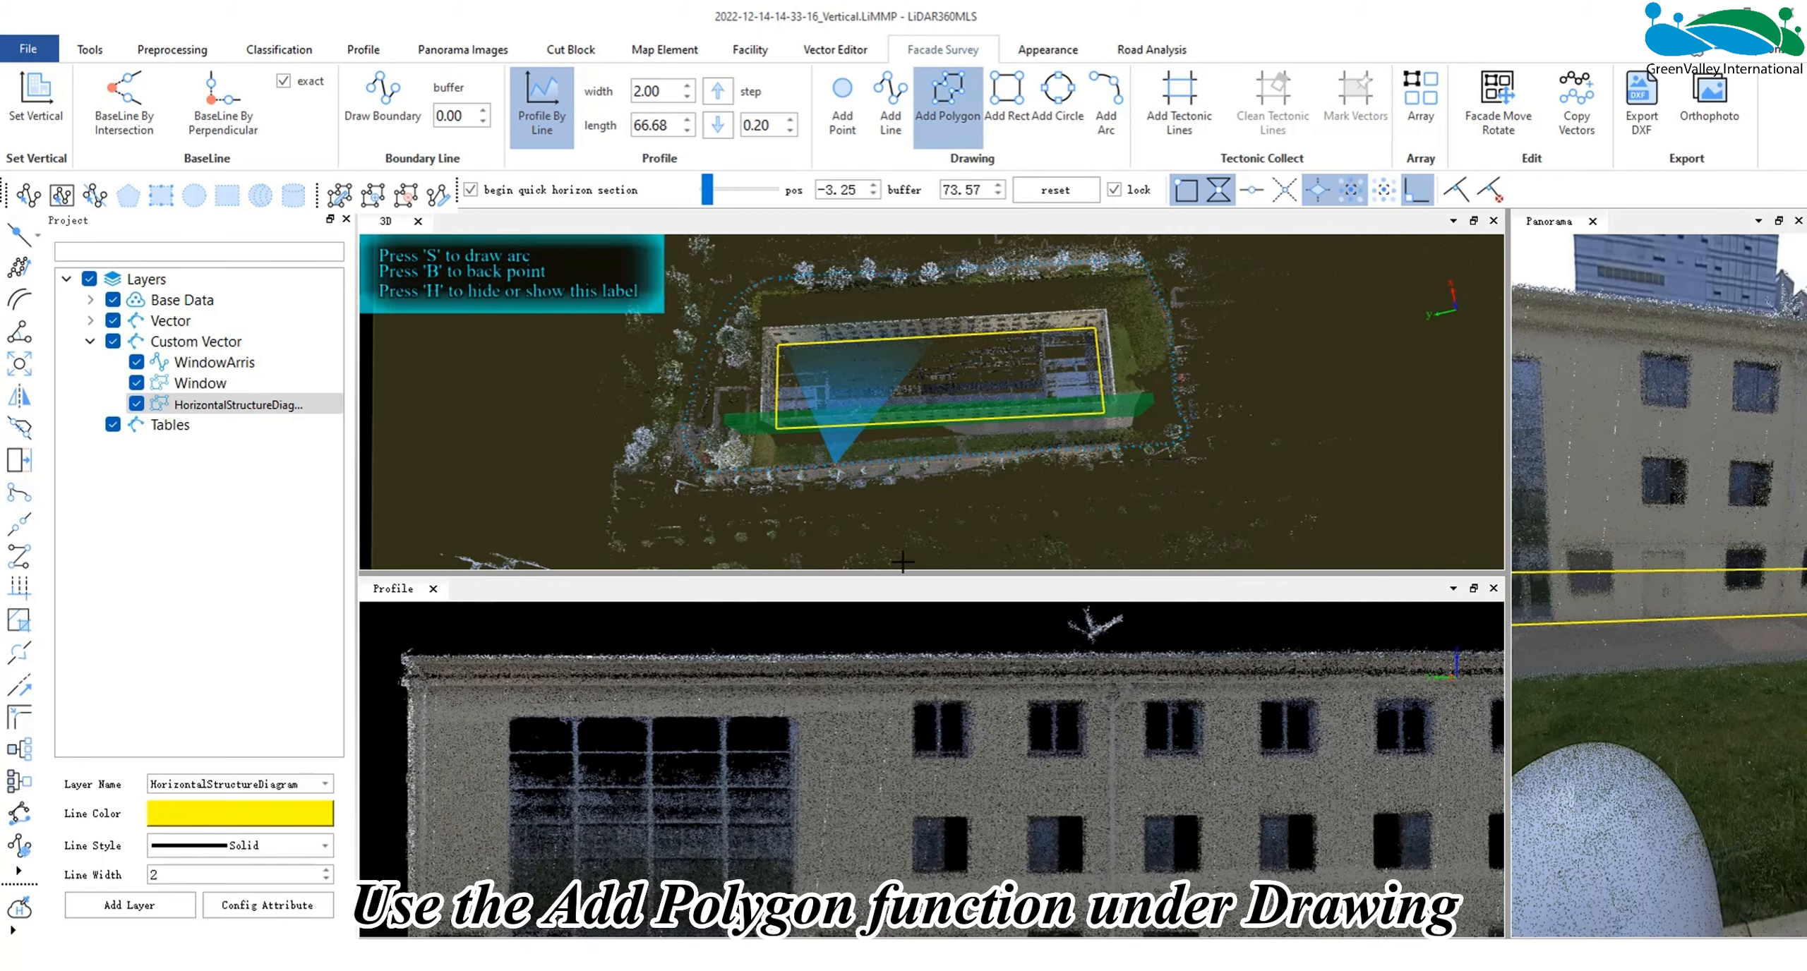
{"action": "left_click_drag", "start_coordinate": [1200, 573], "coordinate": [1199, 489]}
{"action": "left_click_drag", "start_coordinate": [1528, 521], "coordinate": [1592, 519]}
{"action": "middle_click_drag", "start_coordinate": [898, 805], "coordinate": [1265, 841]}
{"action": "scroll", "coordinate": [831, 722], "scroll_direction": "up", "scroll_amount": 2}
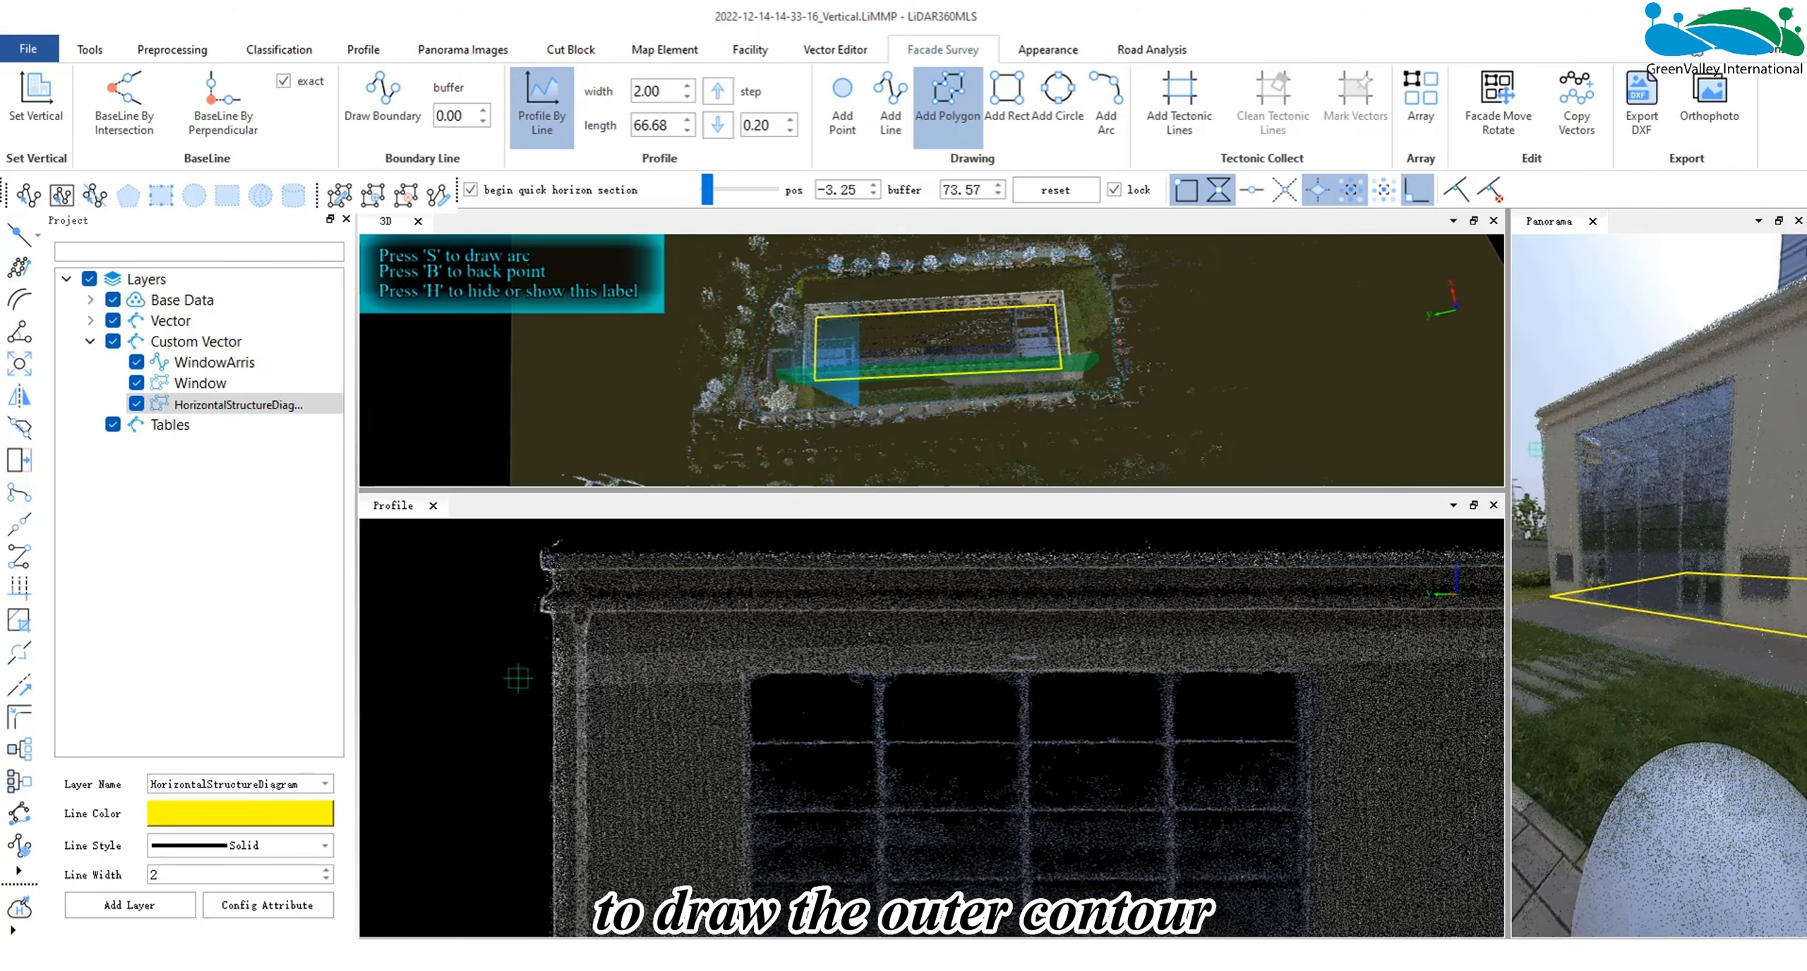
{"action": "scroll", "coordinate": [542, 557], "scroll_direction": "up", "scroll_amount": 3}
{"action": "middle_click_drag", "start_coordinate": [537, 663], "coordinate": [702, 798]}
{"action": "scroll", "coordinate": [713, 706], "scroll_direction": "up", "scroll_amount": 2}
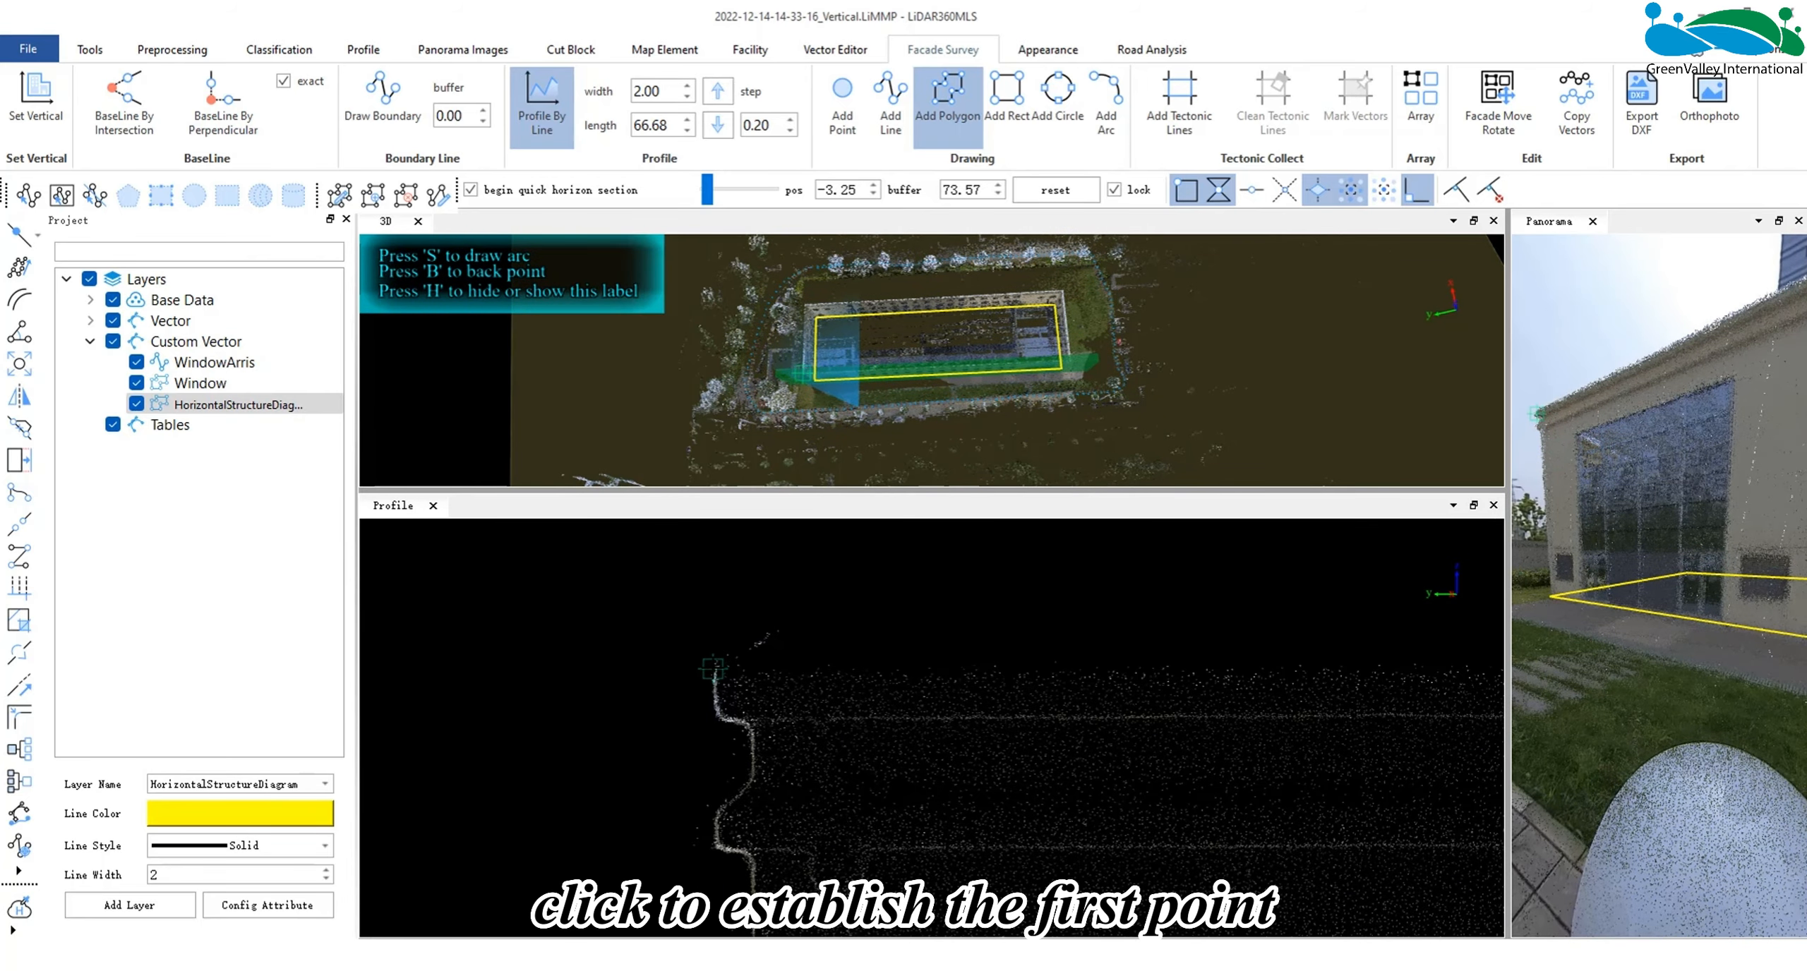
{"action": "left_click", "coordinate": [713, 668]}
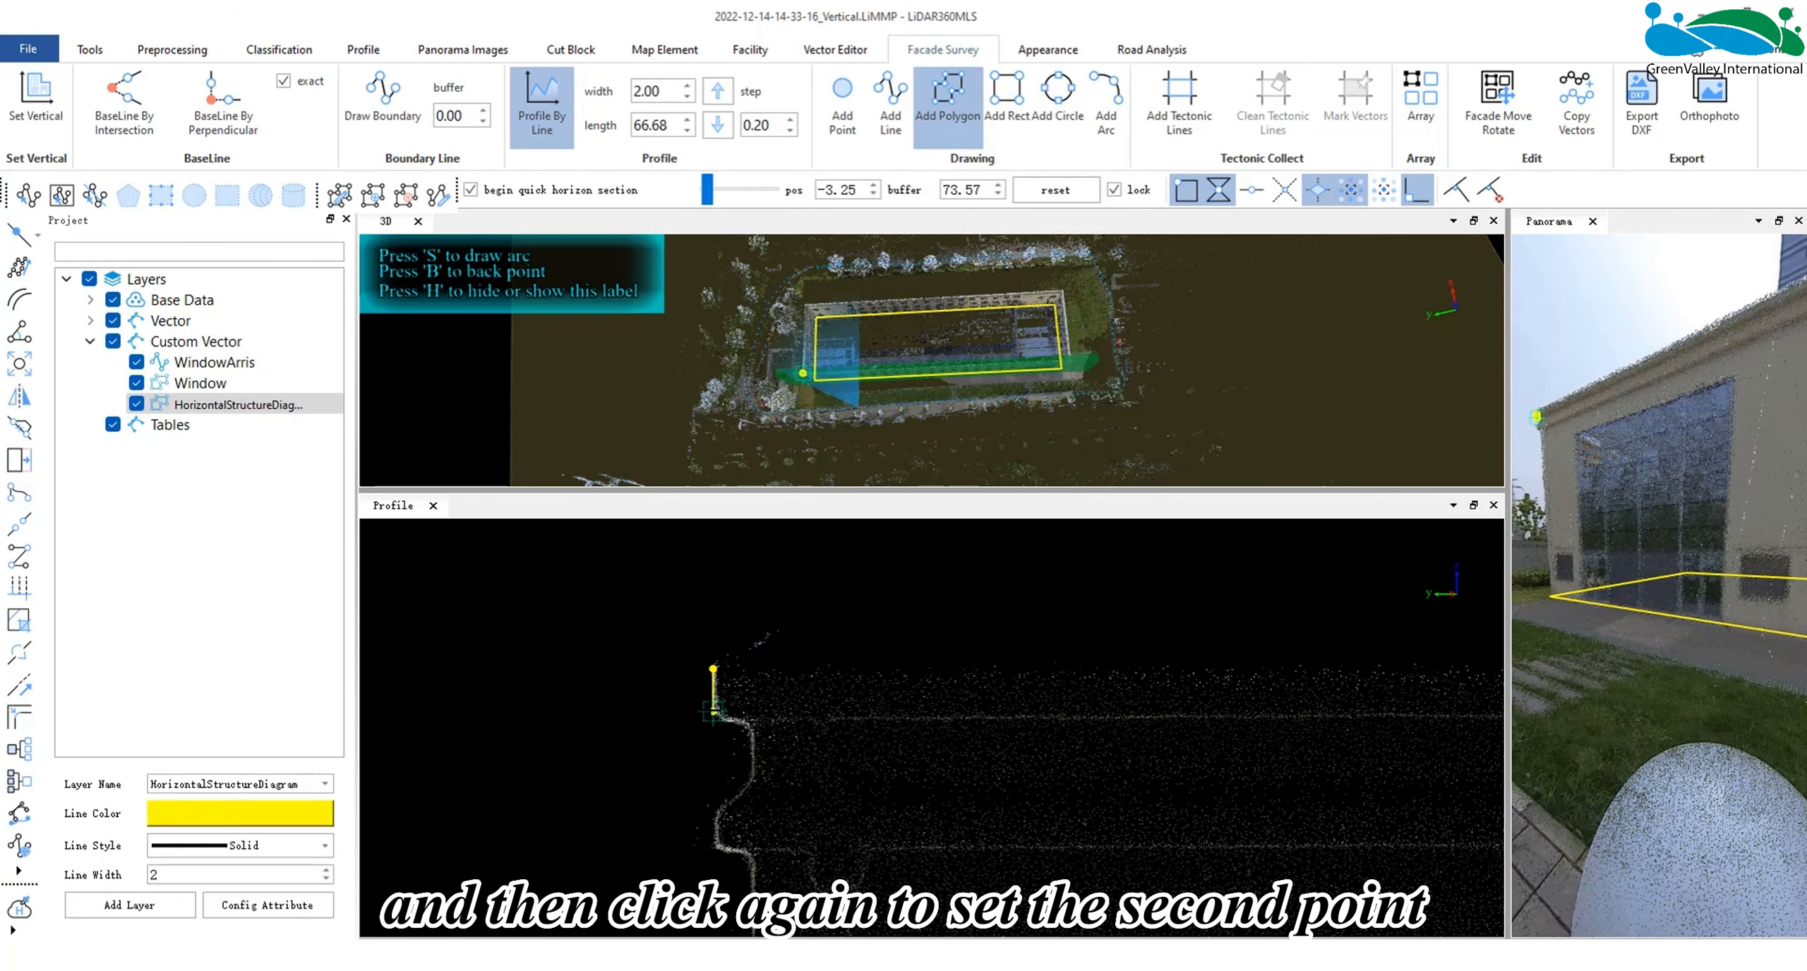
{"action": "left_click", "coordinate": [713, 711]}
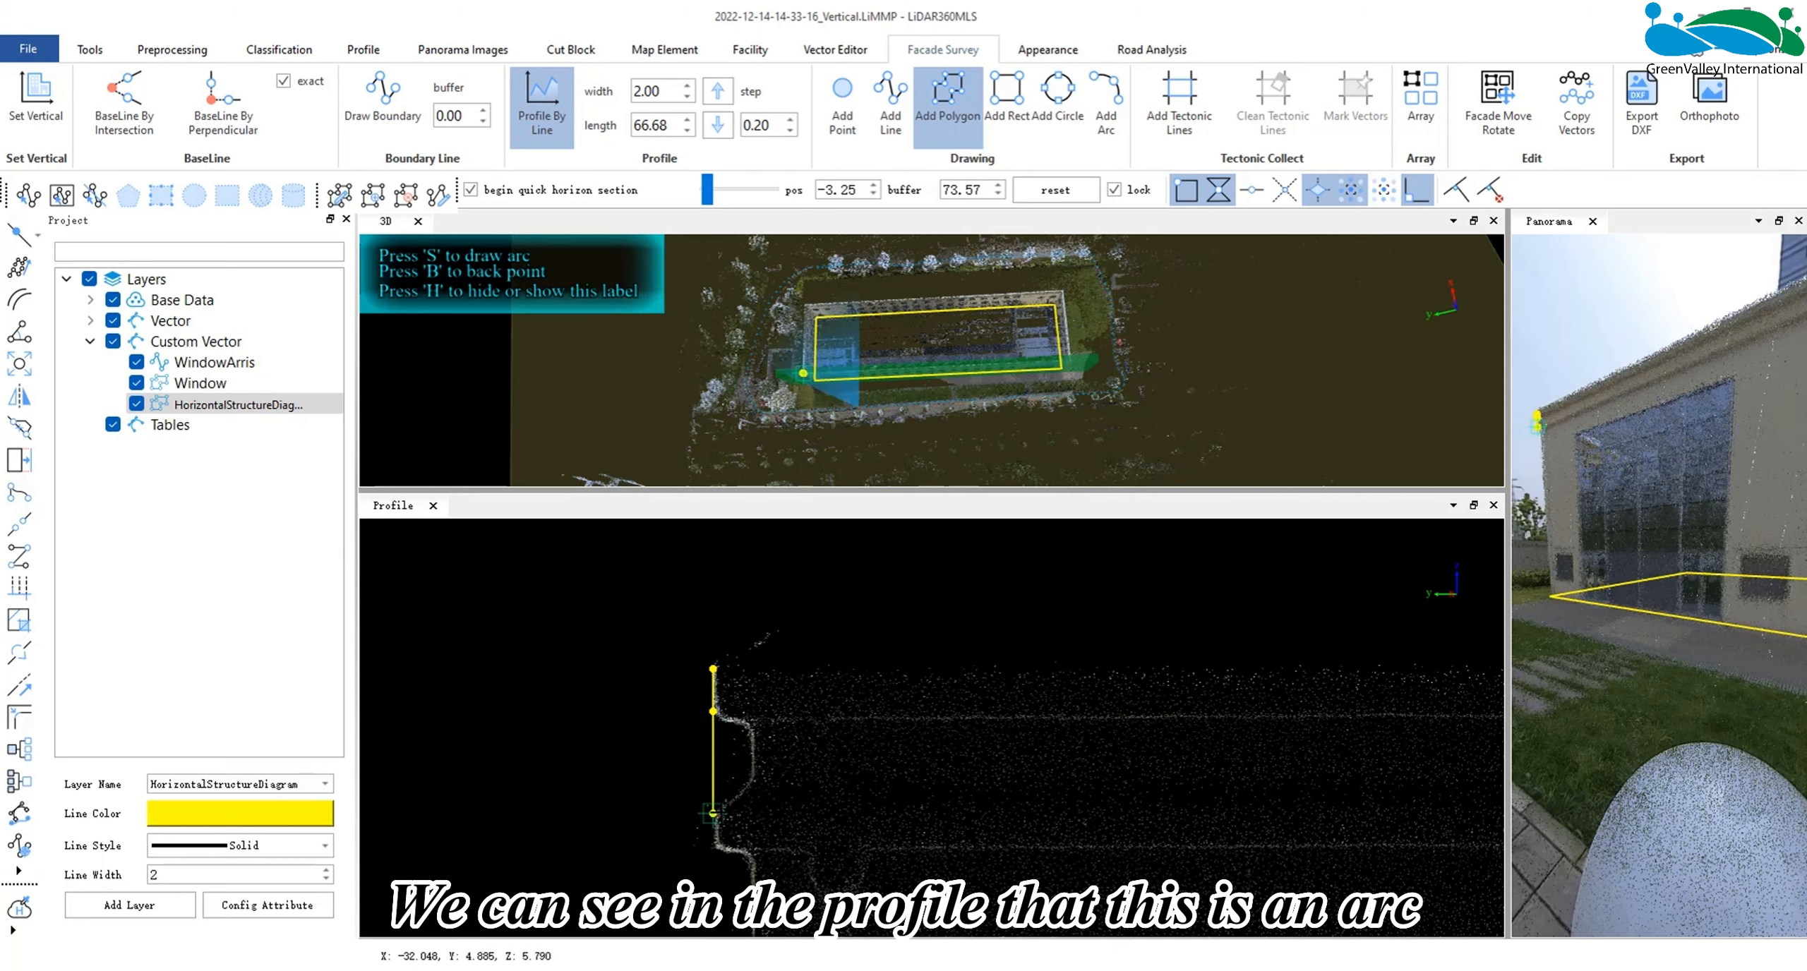
- Add an arc segment to the polygon that follows the curved recess in the cornice
{"action": "scroll", "coordinate": [732, 711], "scroll_direction": "up", "scroll_amount": 3}
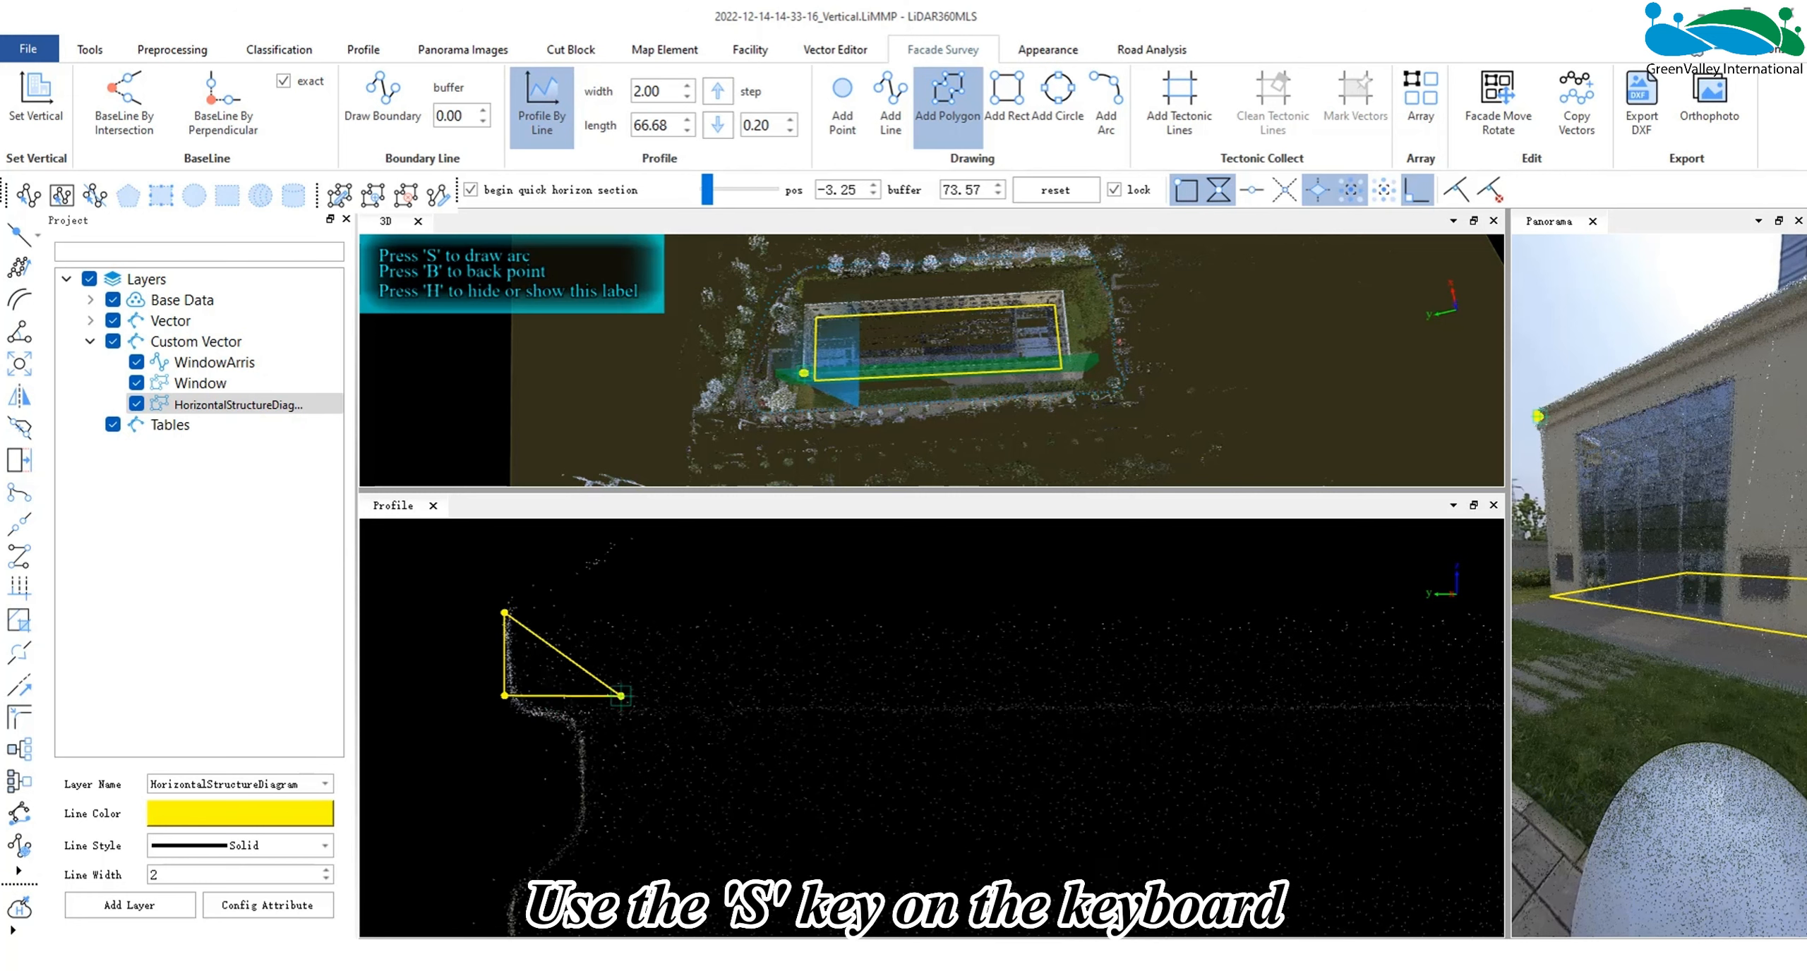
{"action": "key", "text": "s"}
{"action": "left_click", "coordinate": [504, 890]}
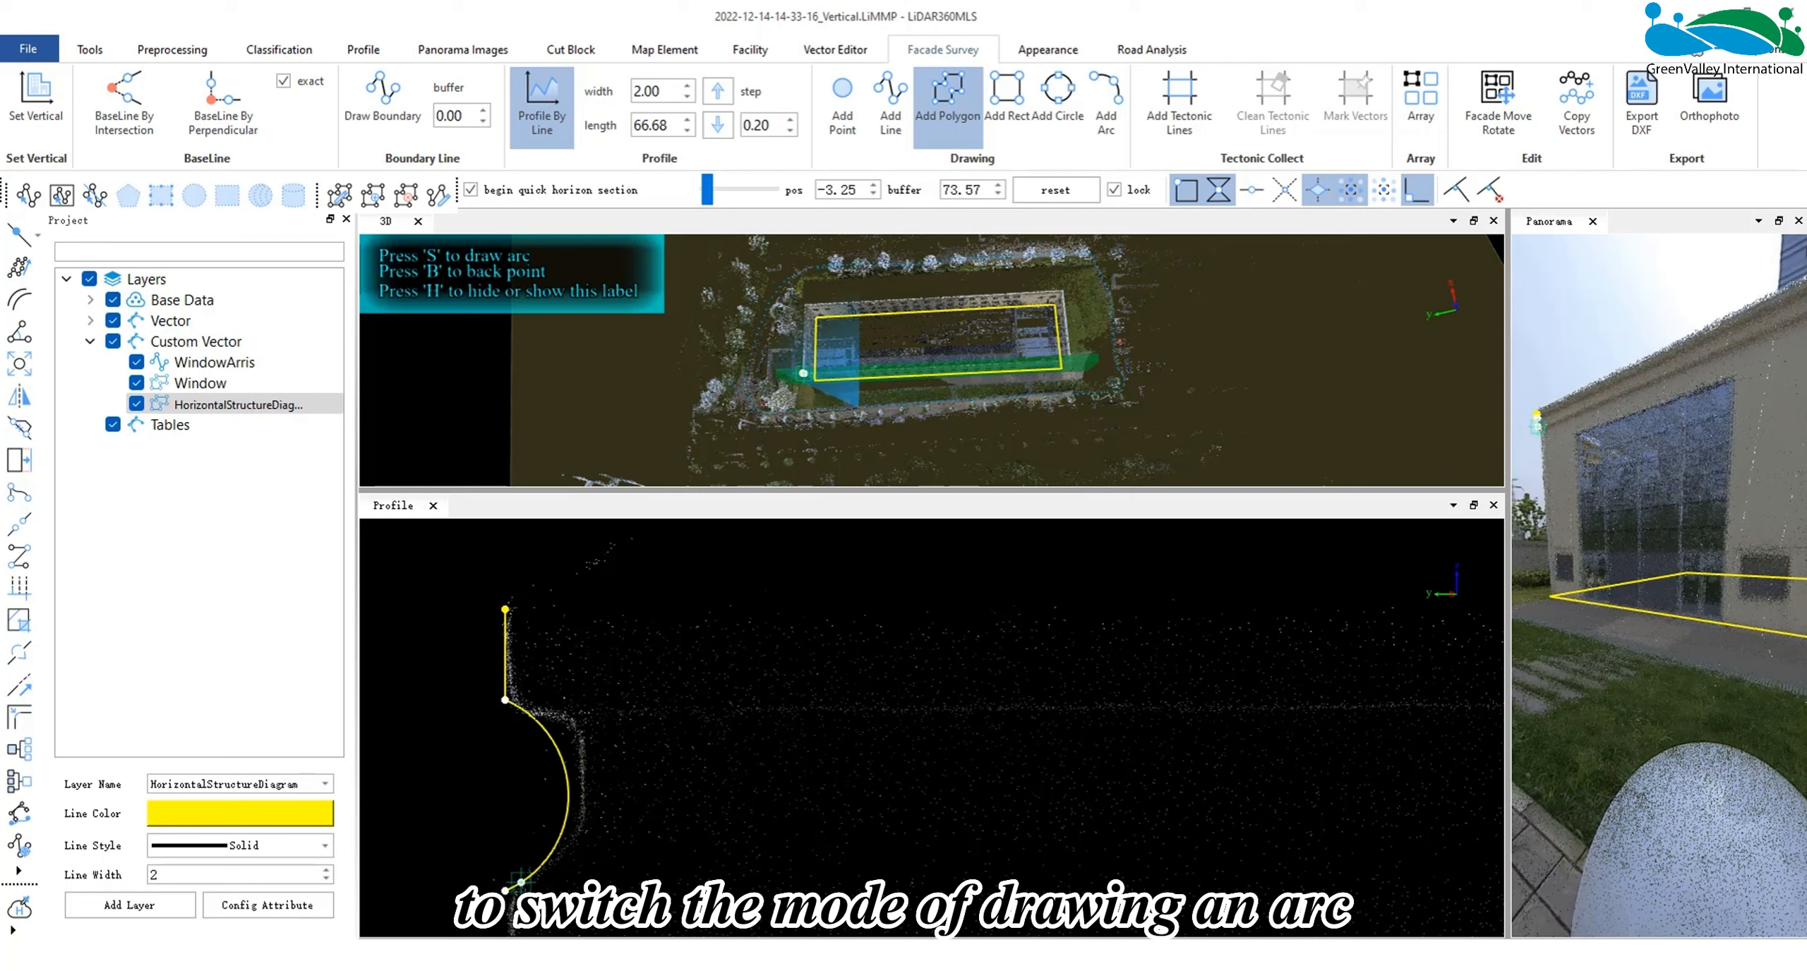
{"action": "left_click", "coordinate": [577, 786]}
- Continue the polygon down the facade's vertical edge to the baseline corner at the foot of the wall
{"action": "middle_click_drag", "start_coordinate": [542, 852], "coordinate": [583, 615]}
{"action": "middle_click_drag", "start_coordinate": [597, 730], "coordinate": [652, 564]}
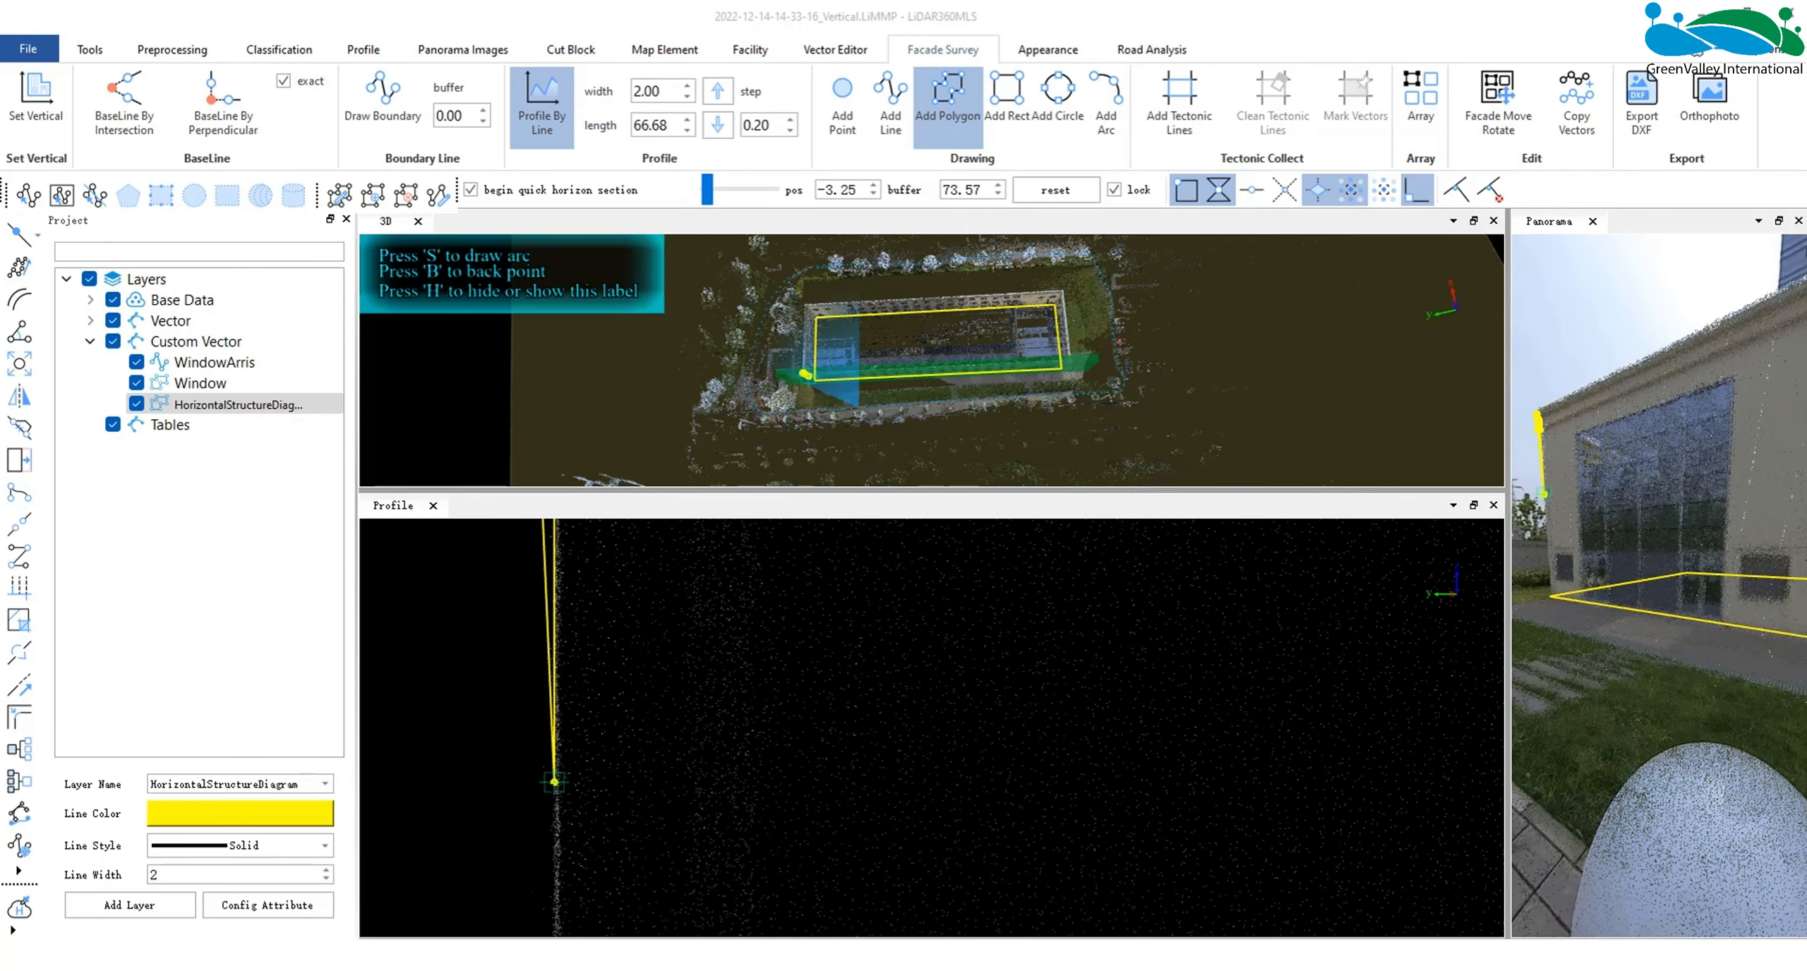
{"action": "middle_click_drag", "start_coordinate": [556, 782], "coordinate": [635, 600]}
{"action": "middle_click_drag", "start_coordinate": [585, 846], "coordinate": [614, 760]}
{"action": "scroll", "coordinate": [613, 759], "scroll_direction": "down", "scroll_amount": 6}
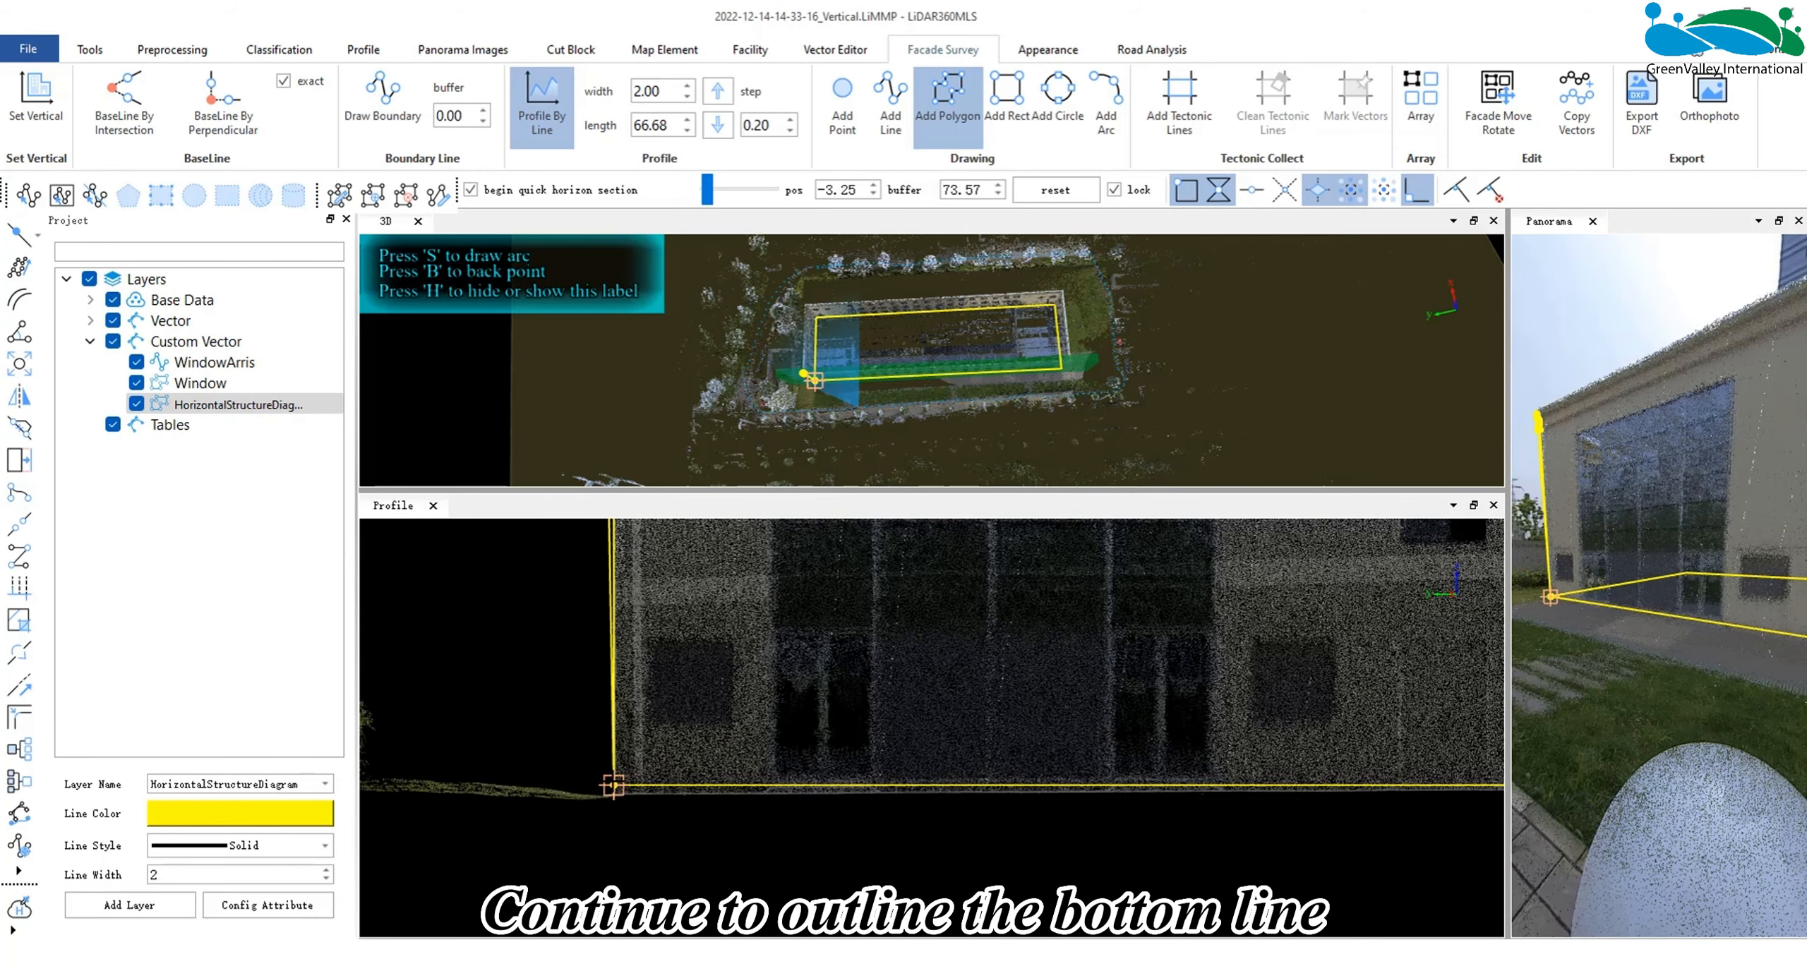
{"action": "left_click", "coordinate": [613, 785]}
- Extend the polygon along the facade's bottom line to the opposite base corner
{"action": "middle_click_drag", "start_coordinate": [1165, 798], "coordinate": [668, 794]}
{"action": "middle_click_drag", "start_coordinate": [1305, 810], "coordinate": [600, 805]}
{"action": "scroll", "coordinate": [1023, 784], "scroll_direction": "up", "scroll_amount": 5}
{"action": "left_click", "coordinate": [828, 845]}
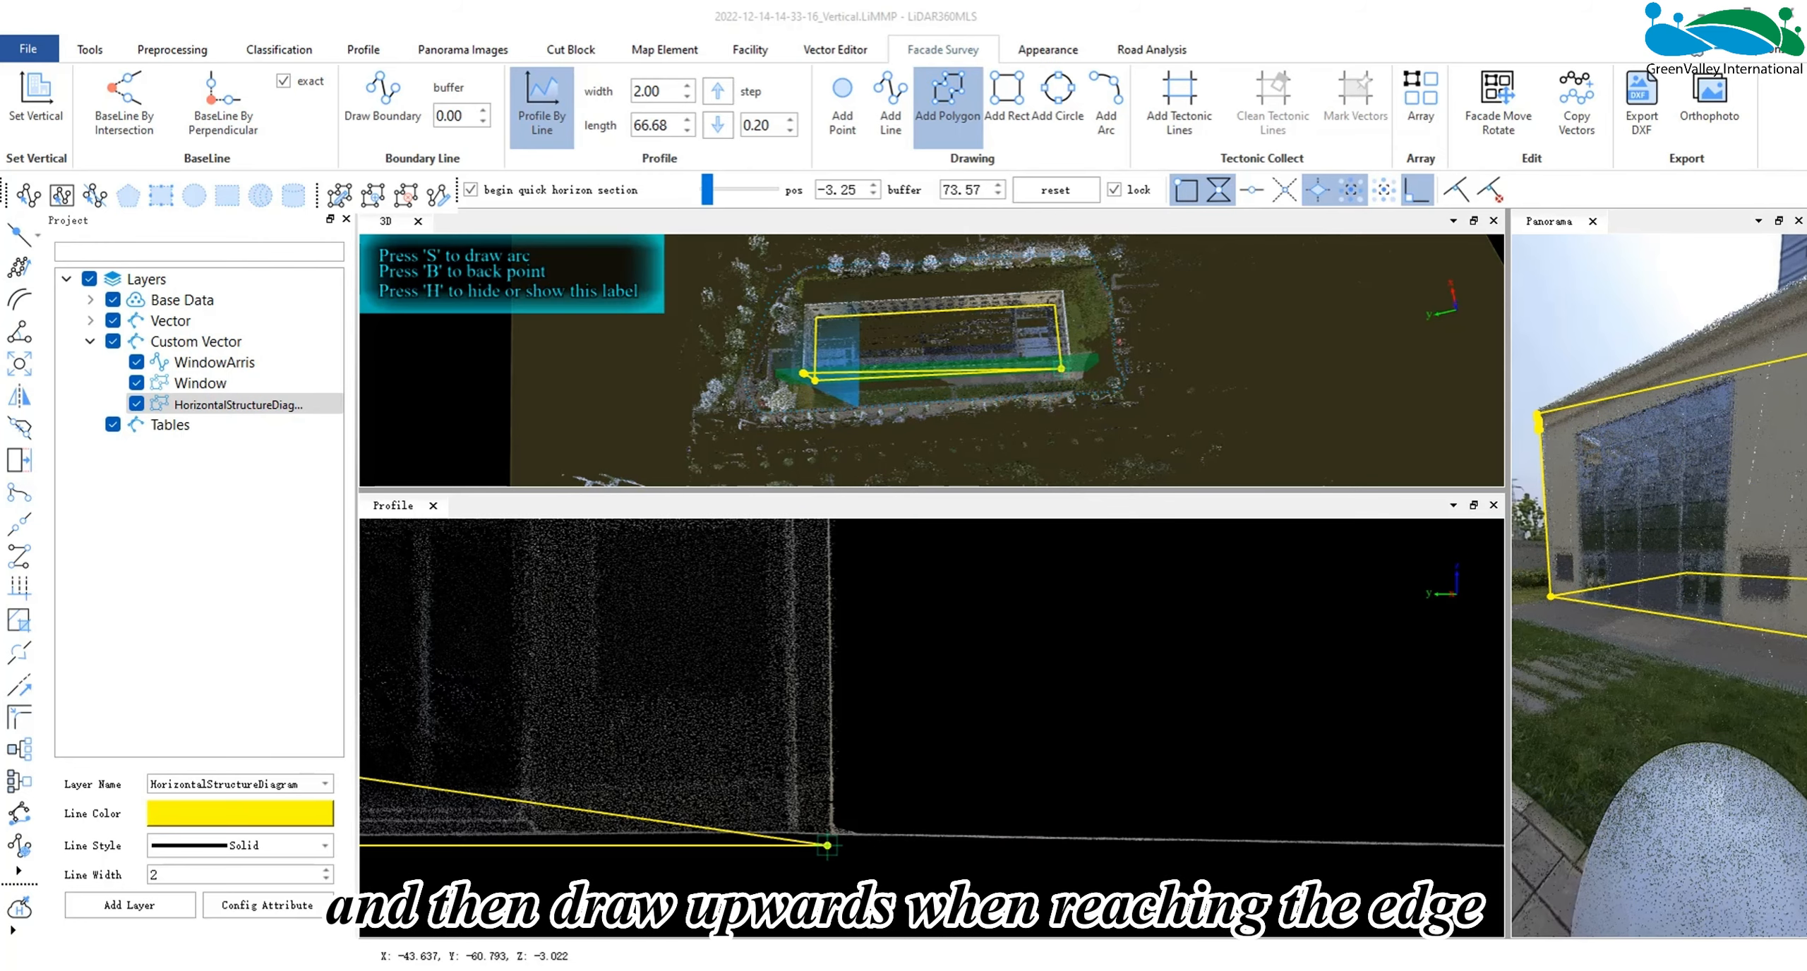
- Extend the polygon up the facade's opposite vertical edge to the underside of the roof cornice
{"action": "middle_click_drag", "start_coordinate": [812, 621], "coordinate": [763, 875]}
{"action": "middle_click_drag", "start_coordinate": [755, 593], "coordinate": [734, 875]}
{"action": "middle_click_drag", "start_coordinate": [729, 564], "coordinate": [714, 840]}
{"action": "middle_click_drag", "start_coordinate": [726, 653], "coordinate": [714, 850]}
{"action": "left_click", "coordinate": [743, 695]}
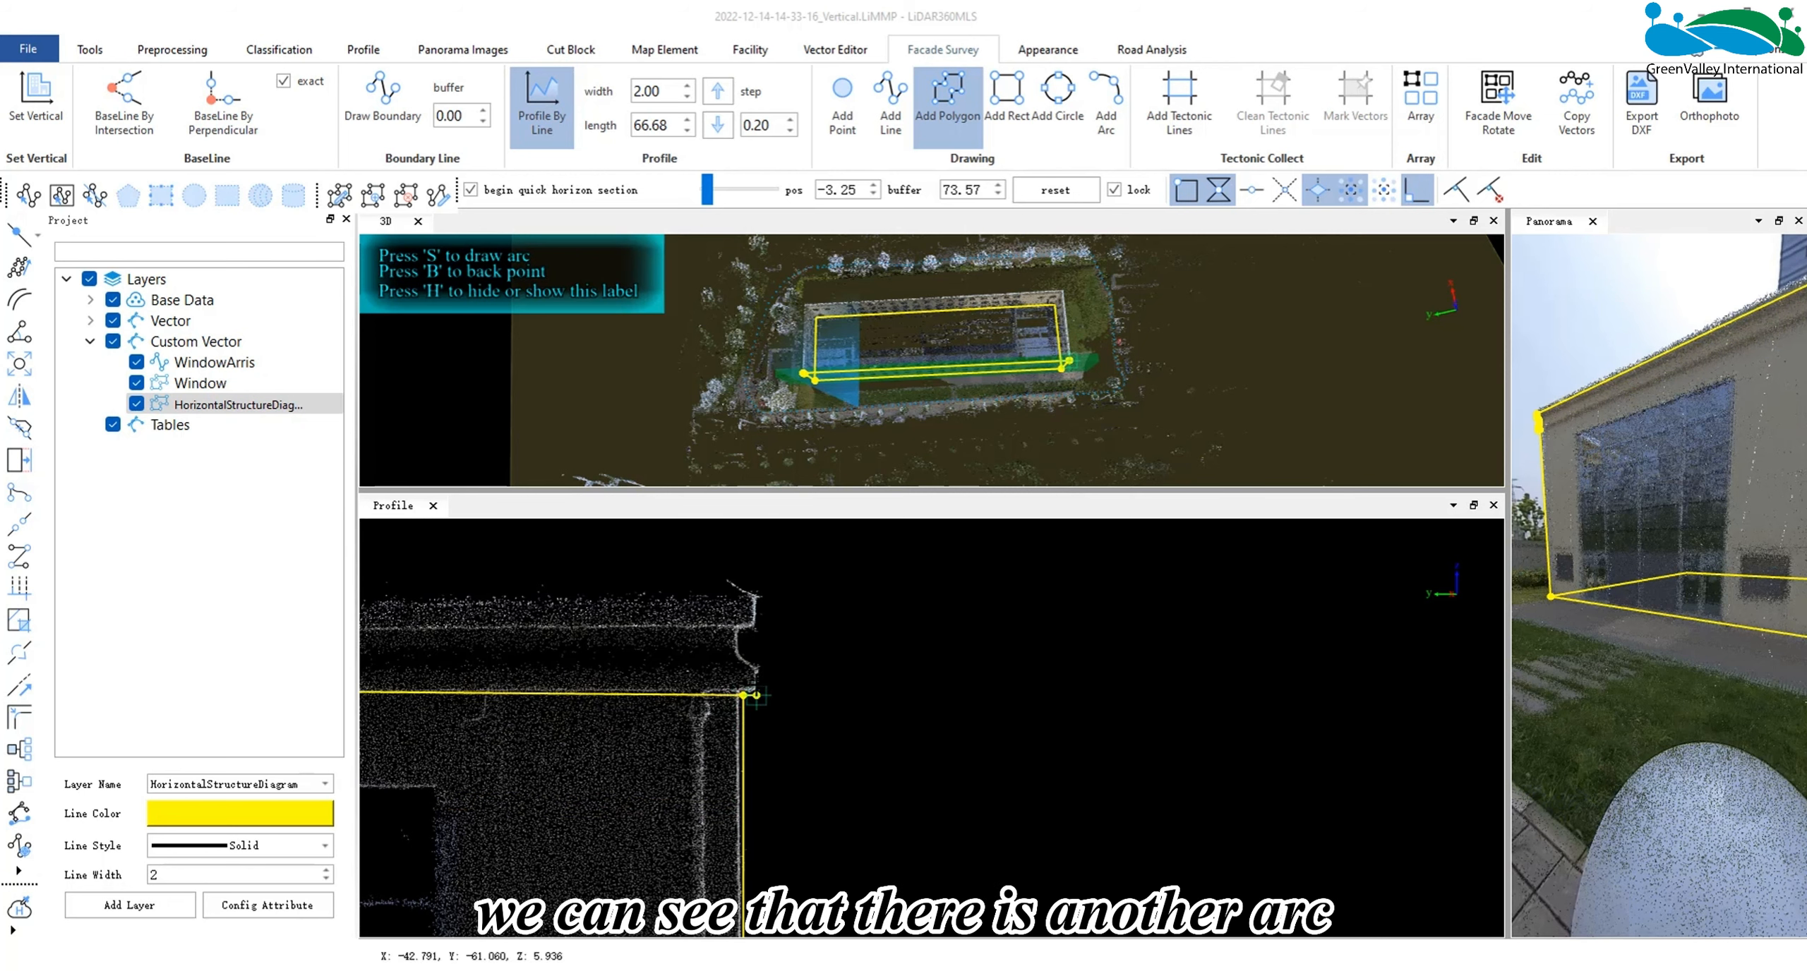
- Trace the cornice end with straight points and an arc through its curved recess, and finish the polygon at the roof corner
{"action": "left_click", "coordinate": [757, 695]}
{"action": "left_click", "coordinate": [756, 672]}
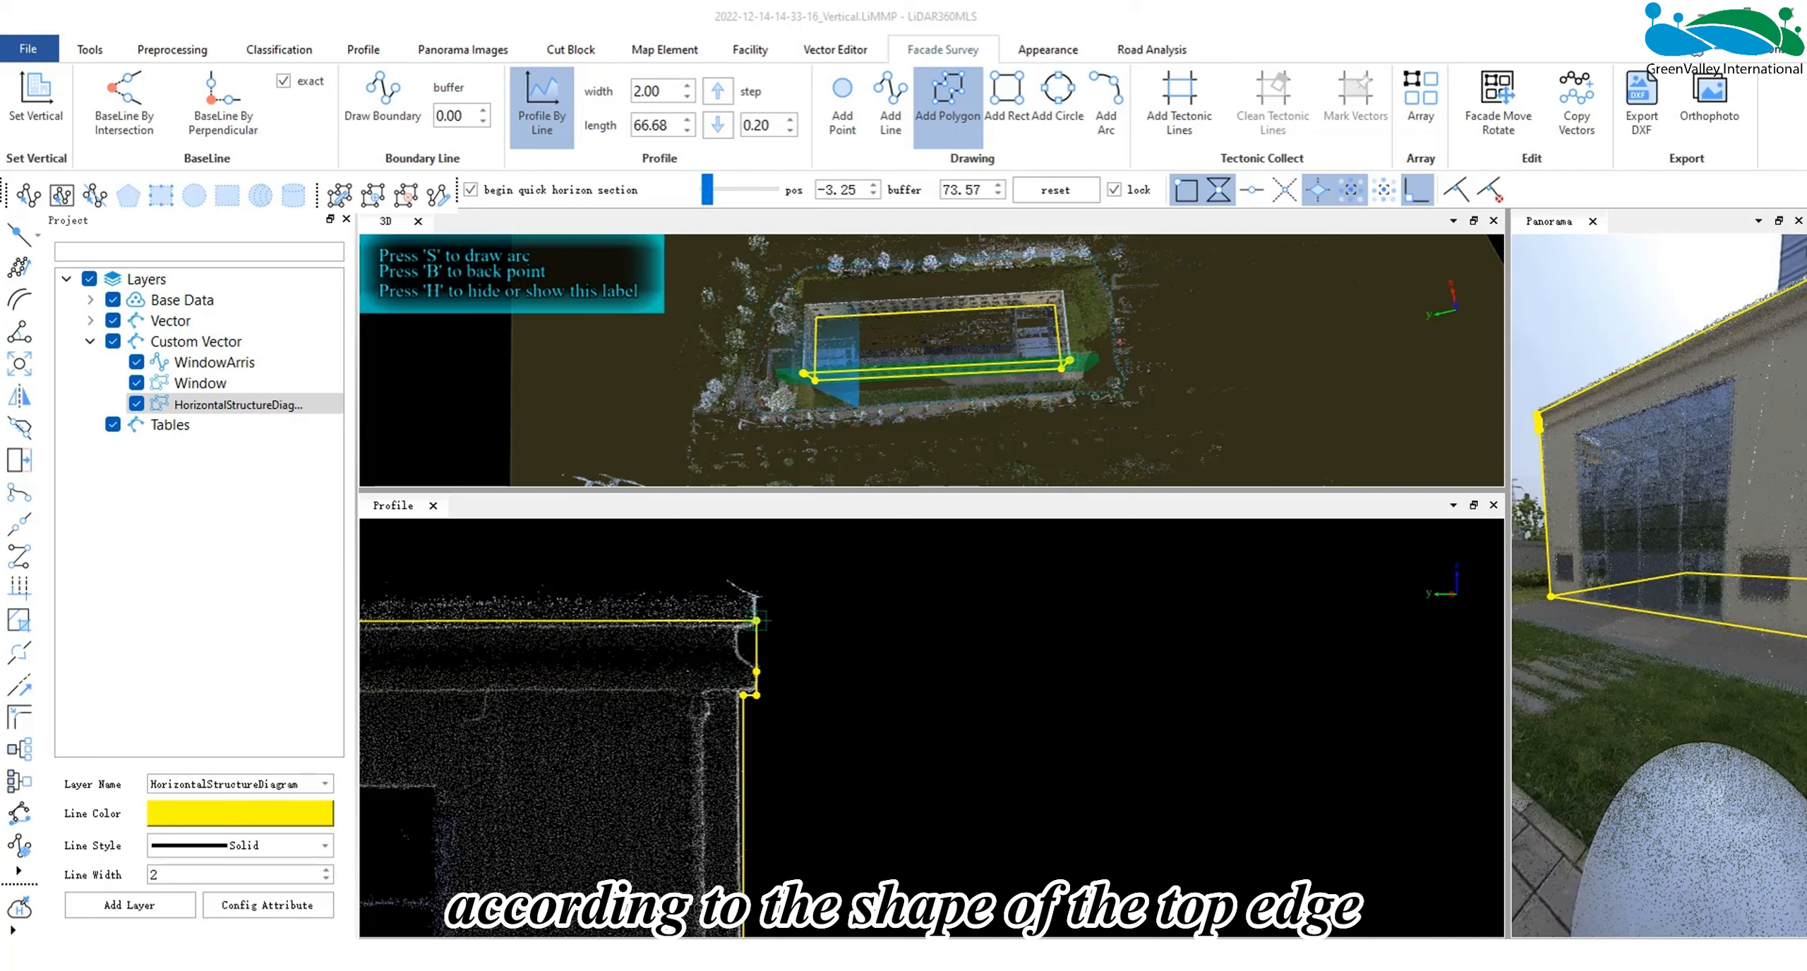
{"action": "key", "text": "s"}
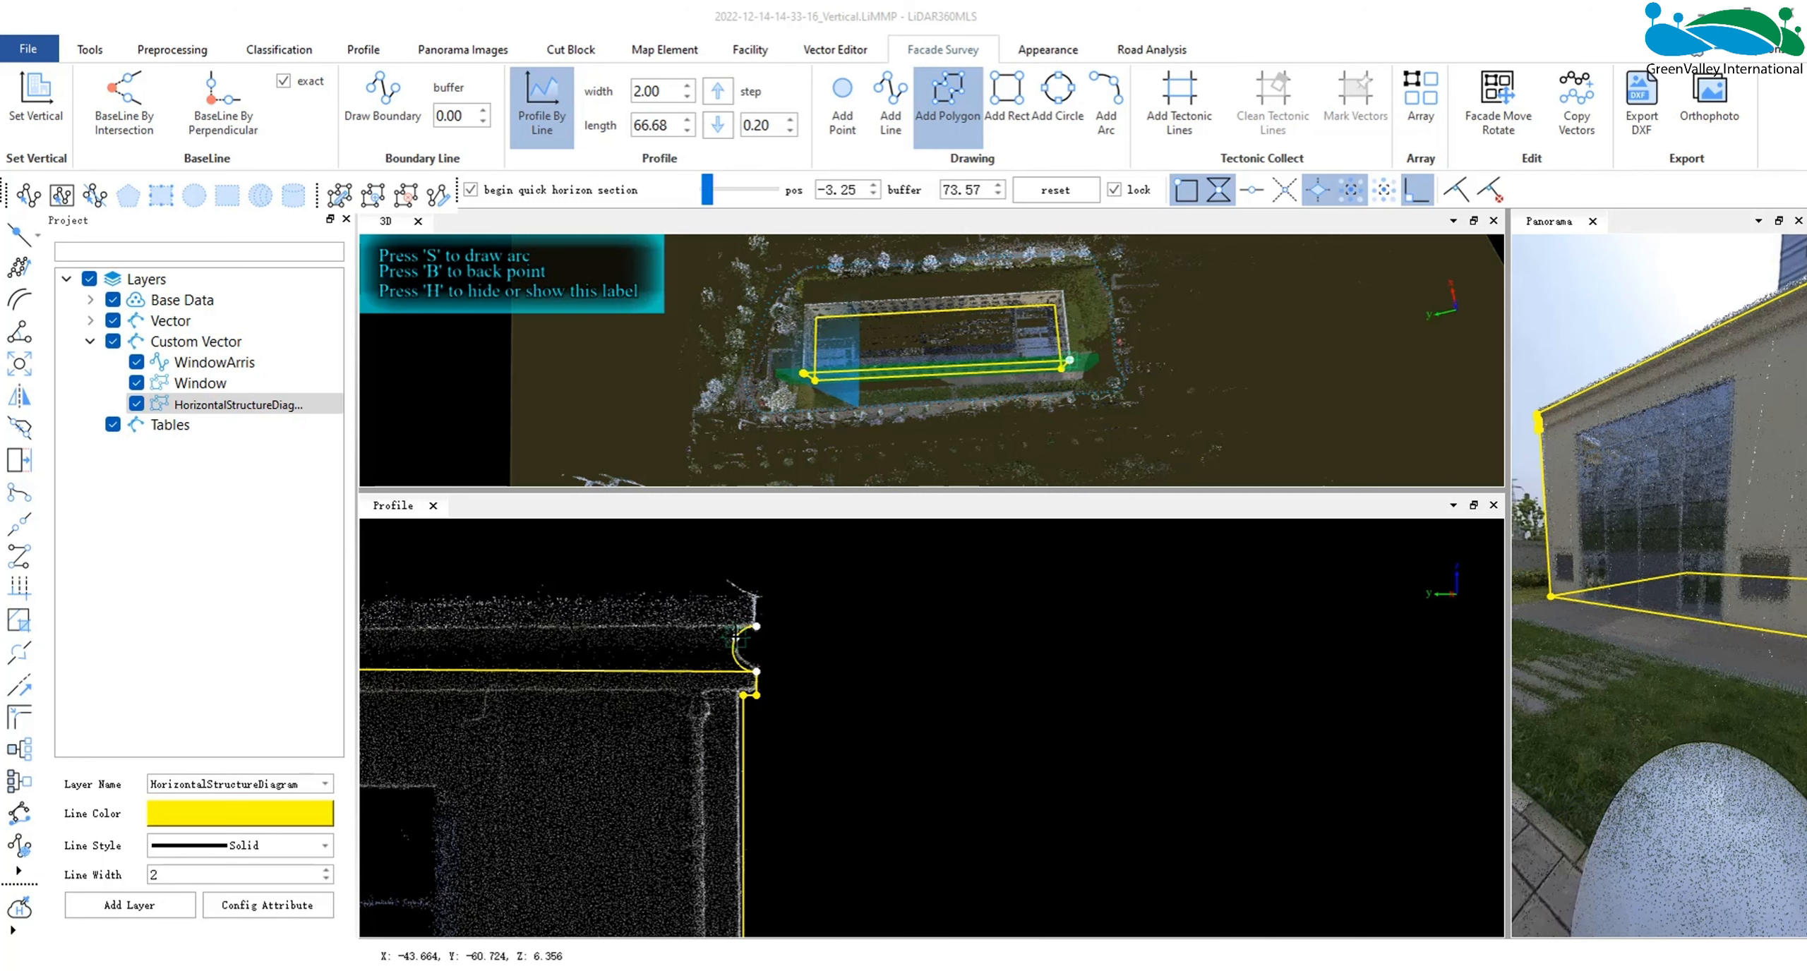
{"action": "left_click", "coordinate": [755, 626]}
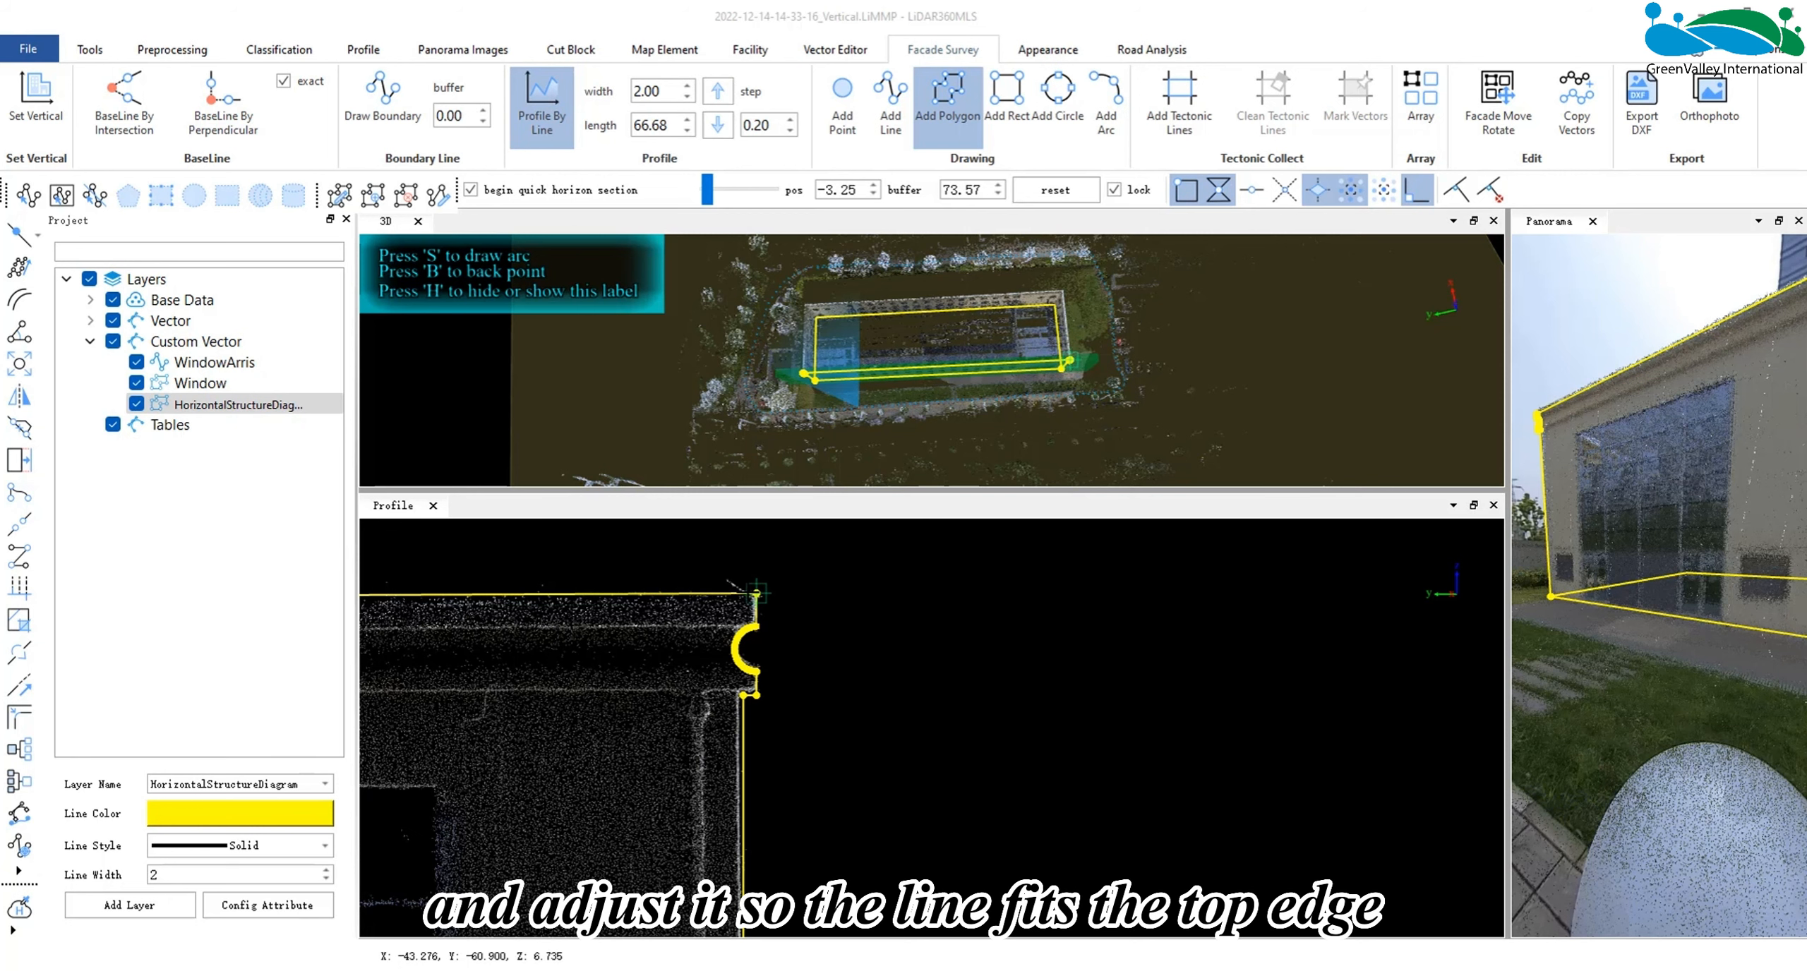
{"action": "double_click", "coordinate": [756, 593]}
- Add horizontal tectonic lines along the top and bottom edges of the upper two window rows
{"action": "scroll", "coordinate": [708, 646], "scroll_direction": "down", "scroll_amount": 10}
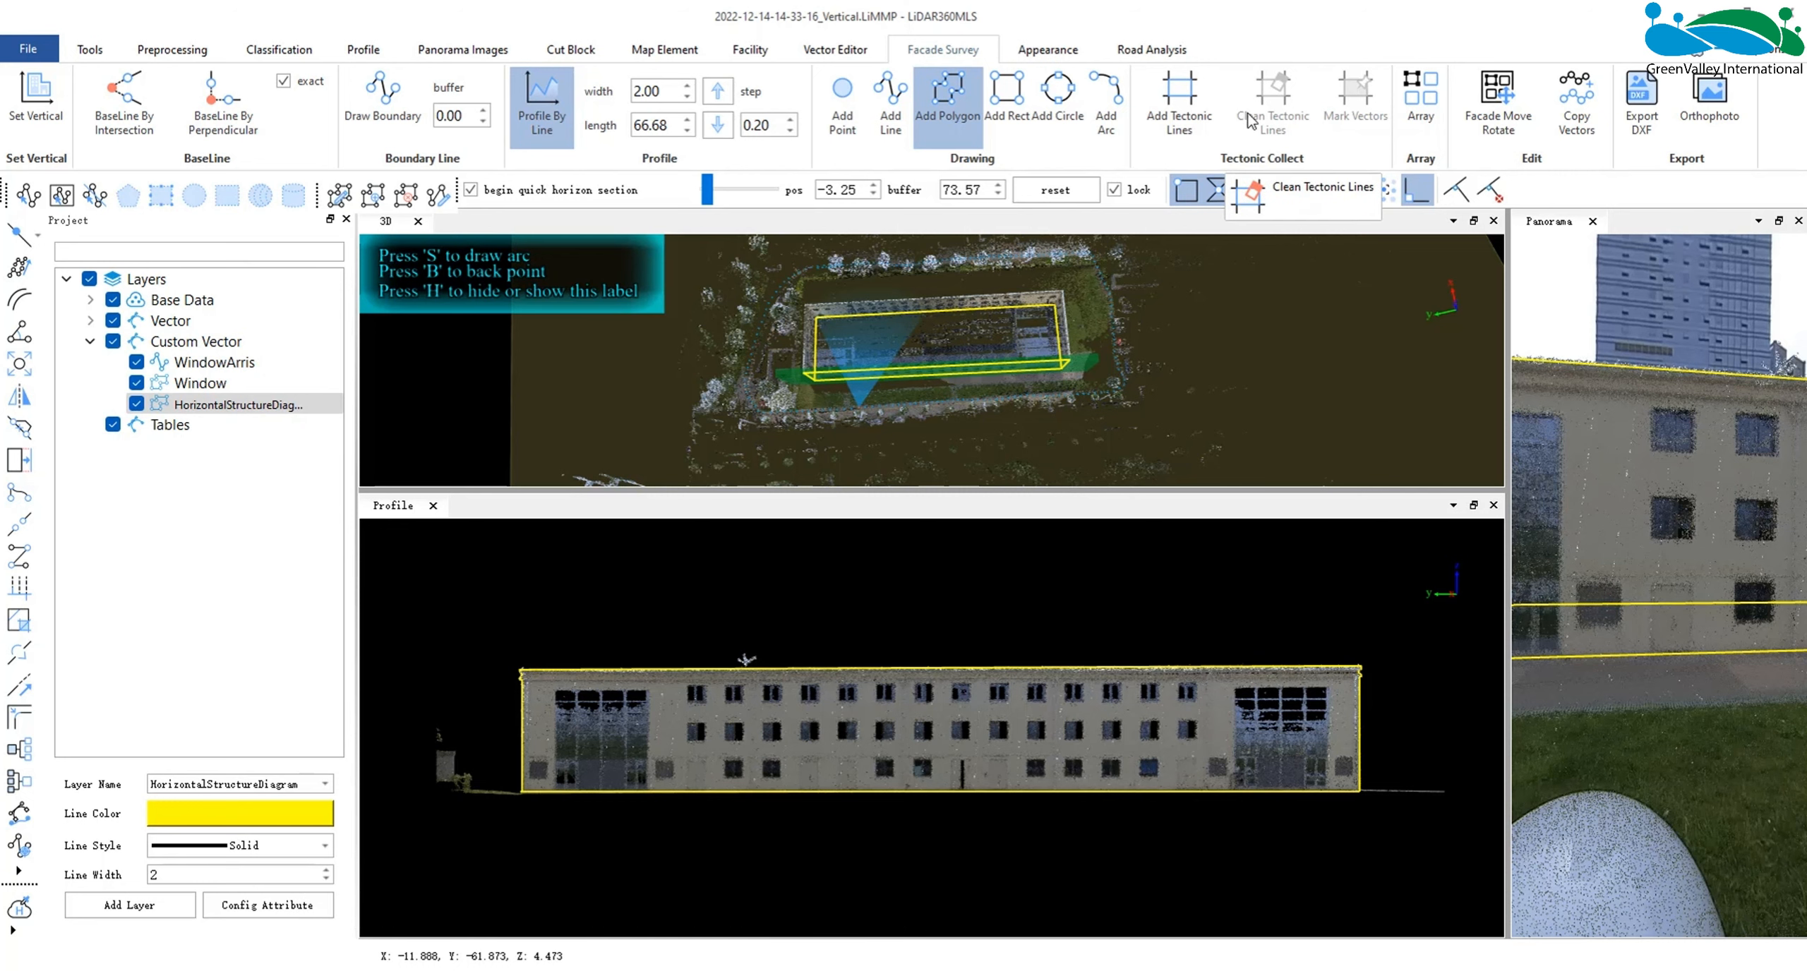
{"action": "left_click", "coordinate": [1178, 102]}
{"action": "scroll", "coordinate": [837, 715], "scroll_direction": "up", "scroll_amount": 5}
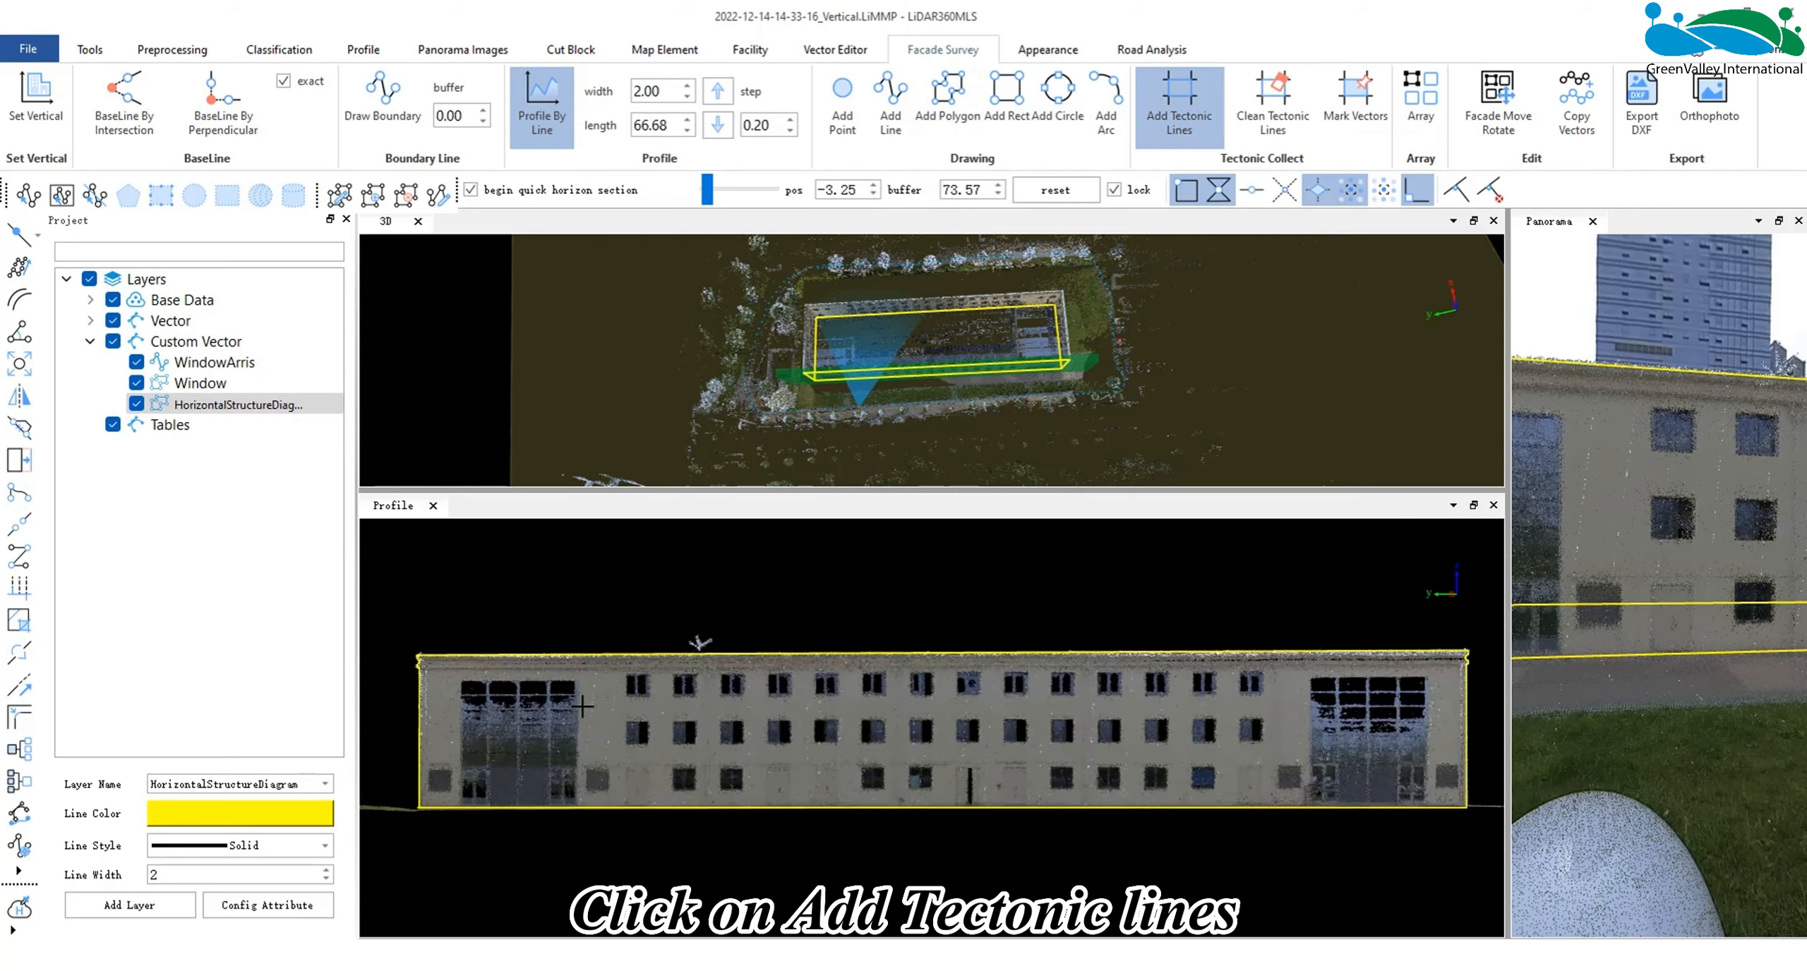
{"action": "scroll", "coordinate": [837, 715], "scroll_direction": "up", "scroll_amount": 5}
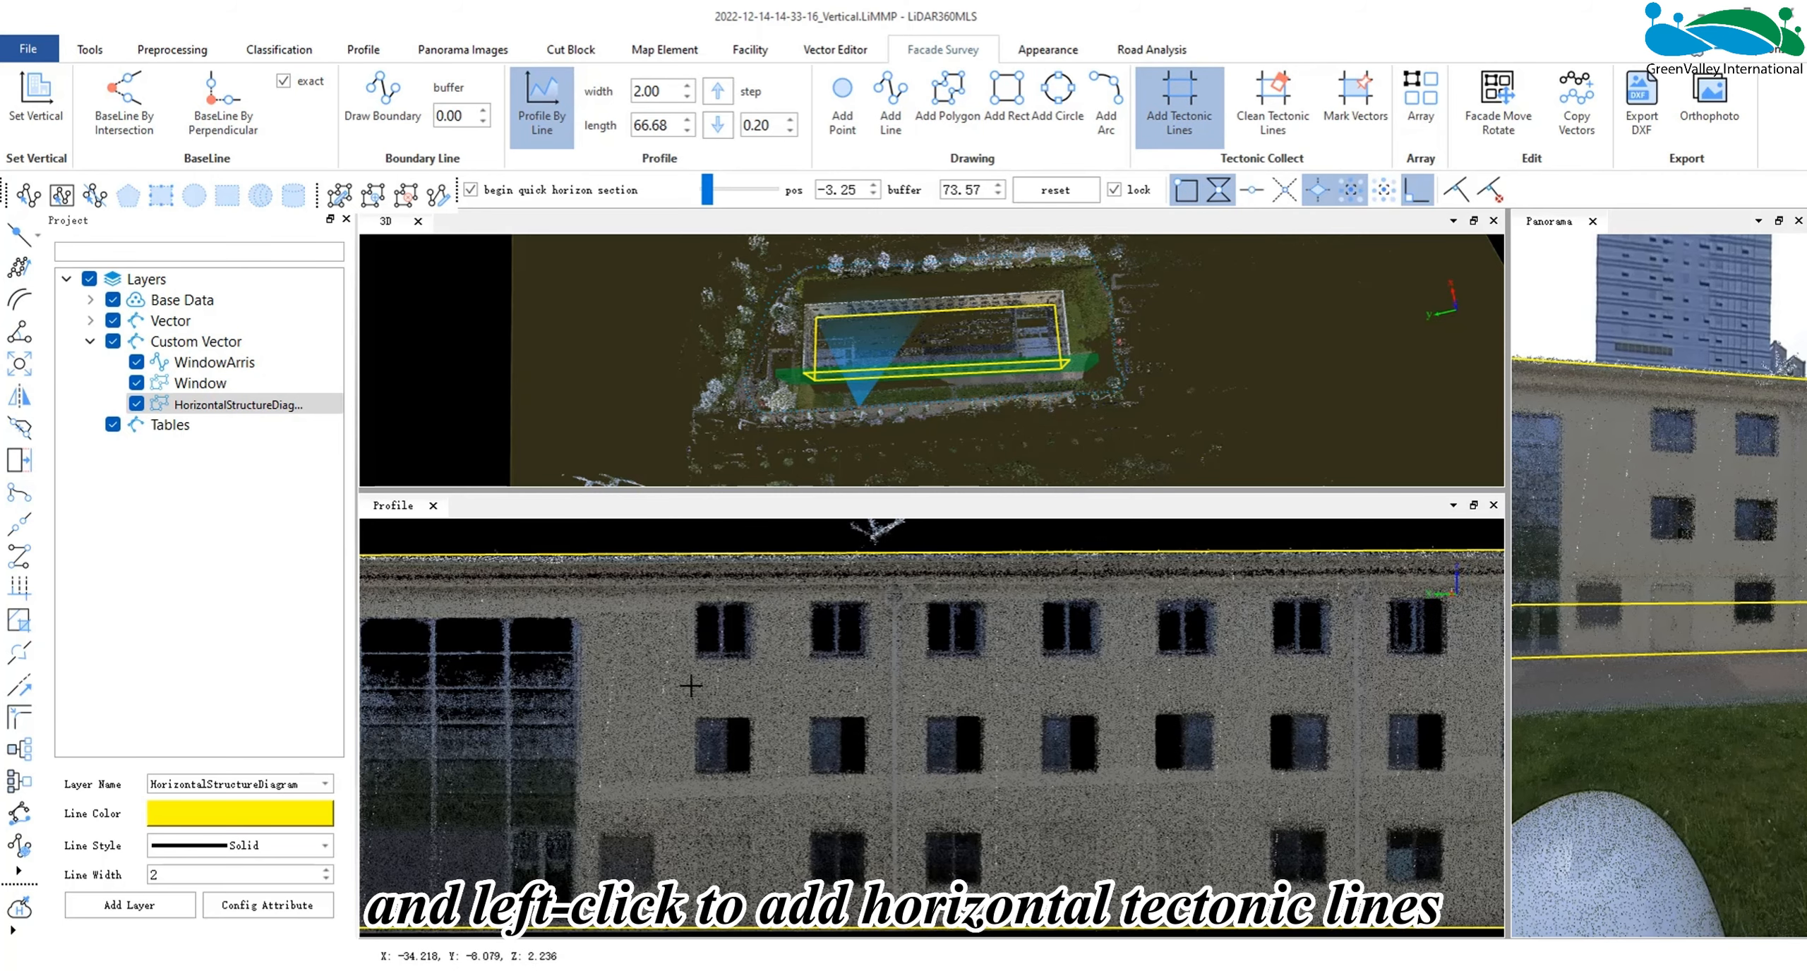
{"action": "left_click", "coordinate": [637, 596]}
{"action": "left_click", "coordinate": [636, 704]}
{"action": "left_click", "coordinate": [635, 824]}
{"action": "middle_click_drag", "start_coordinate": [653, 803], "coordinate": [653, 722]}
{"action": "left_click", "coordinate": [635, 849]}
- Add vertical tectonic lines along both side edges of the first two window columns
{"action": "middle_click_drag", "start_coordinate": [645, 784], "coordinate": [635, 858]}
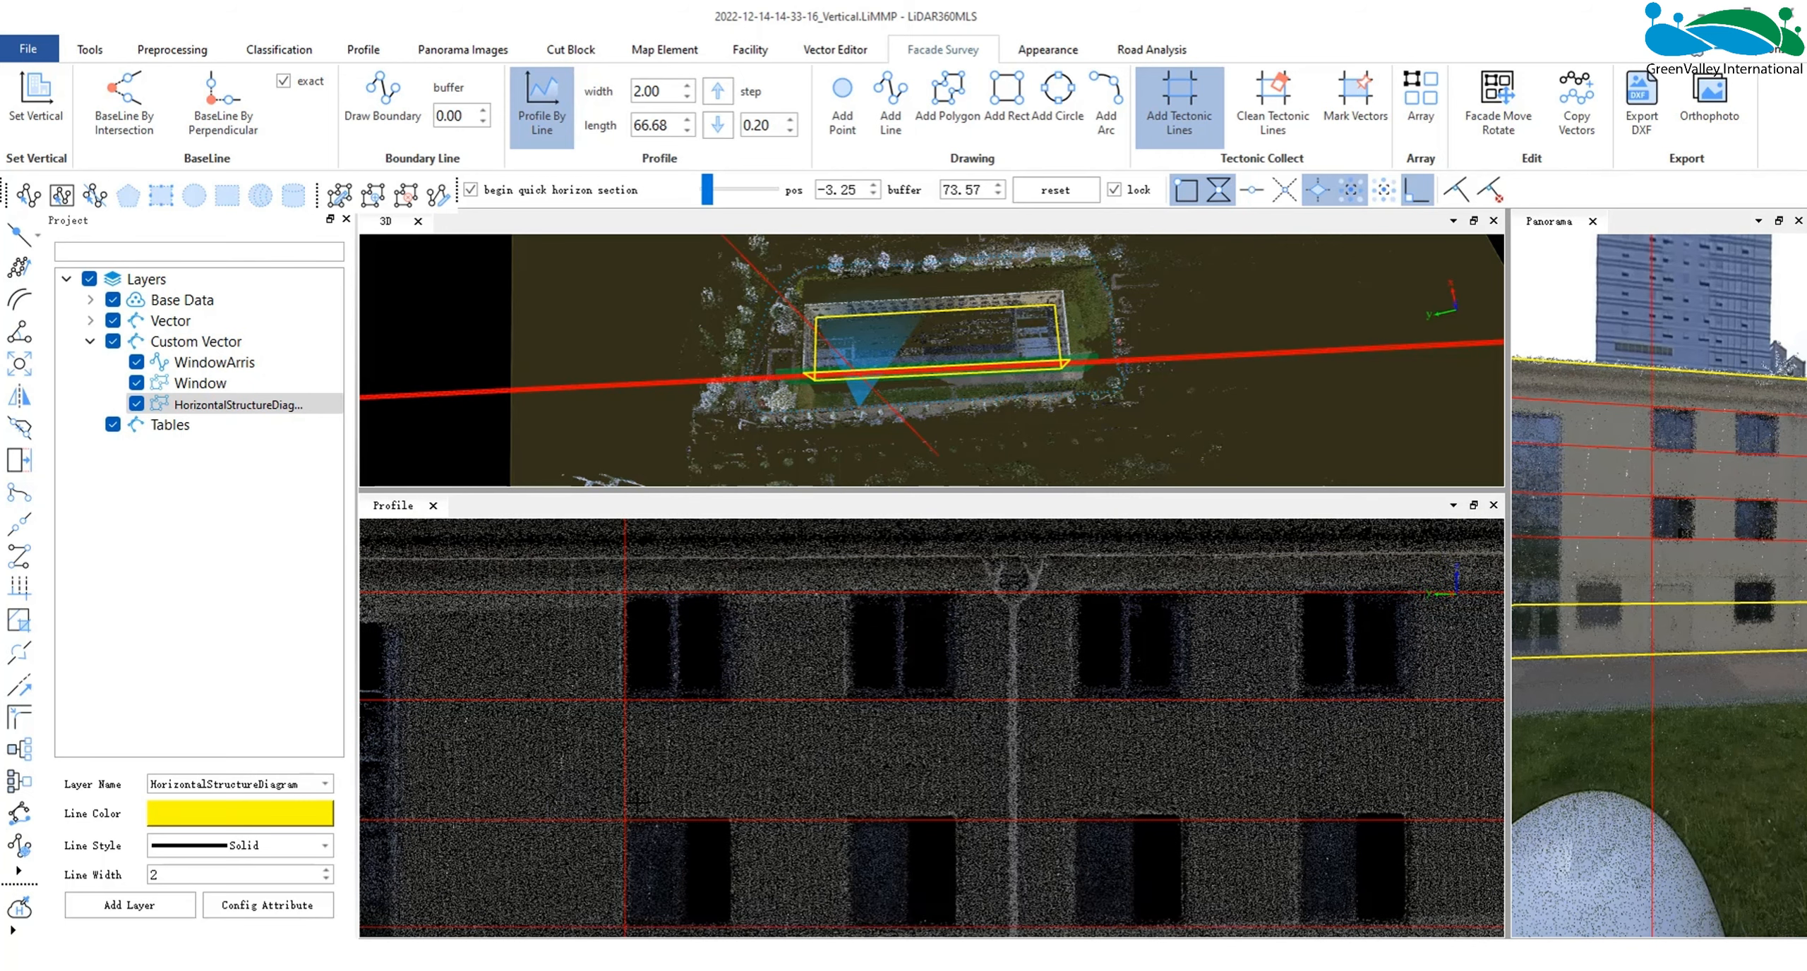
{"action": "left_click", "coordinate": [727, 595], "text": "ctrl"}
{"action": "left_click", "coordinate": [846, 595], "text": "ctrl"}
{"action": "left_click", "coordinate": [954, 595], "text": "ctrl"}
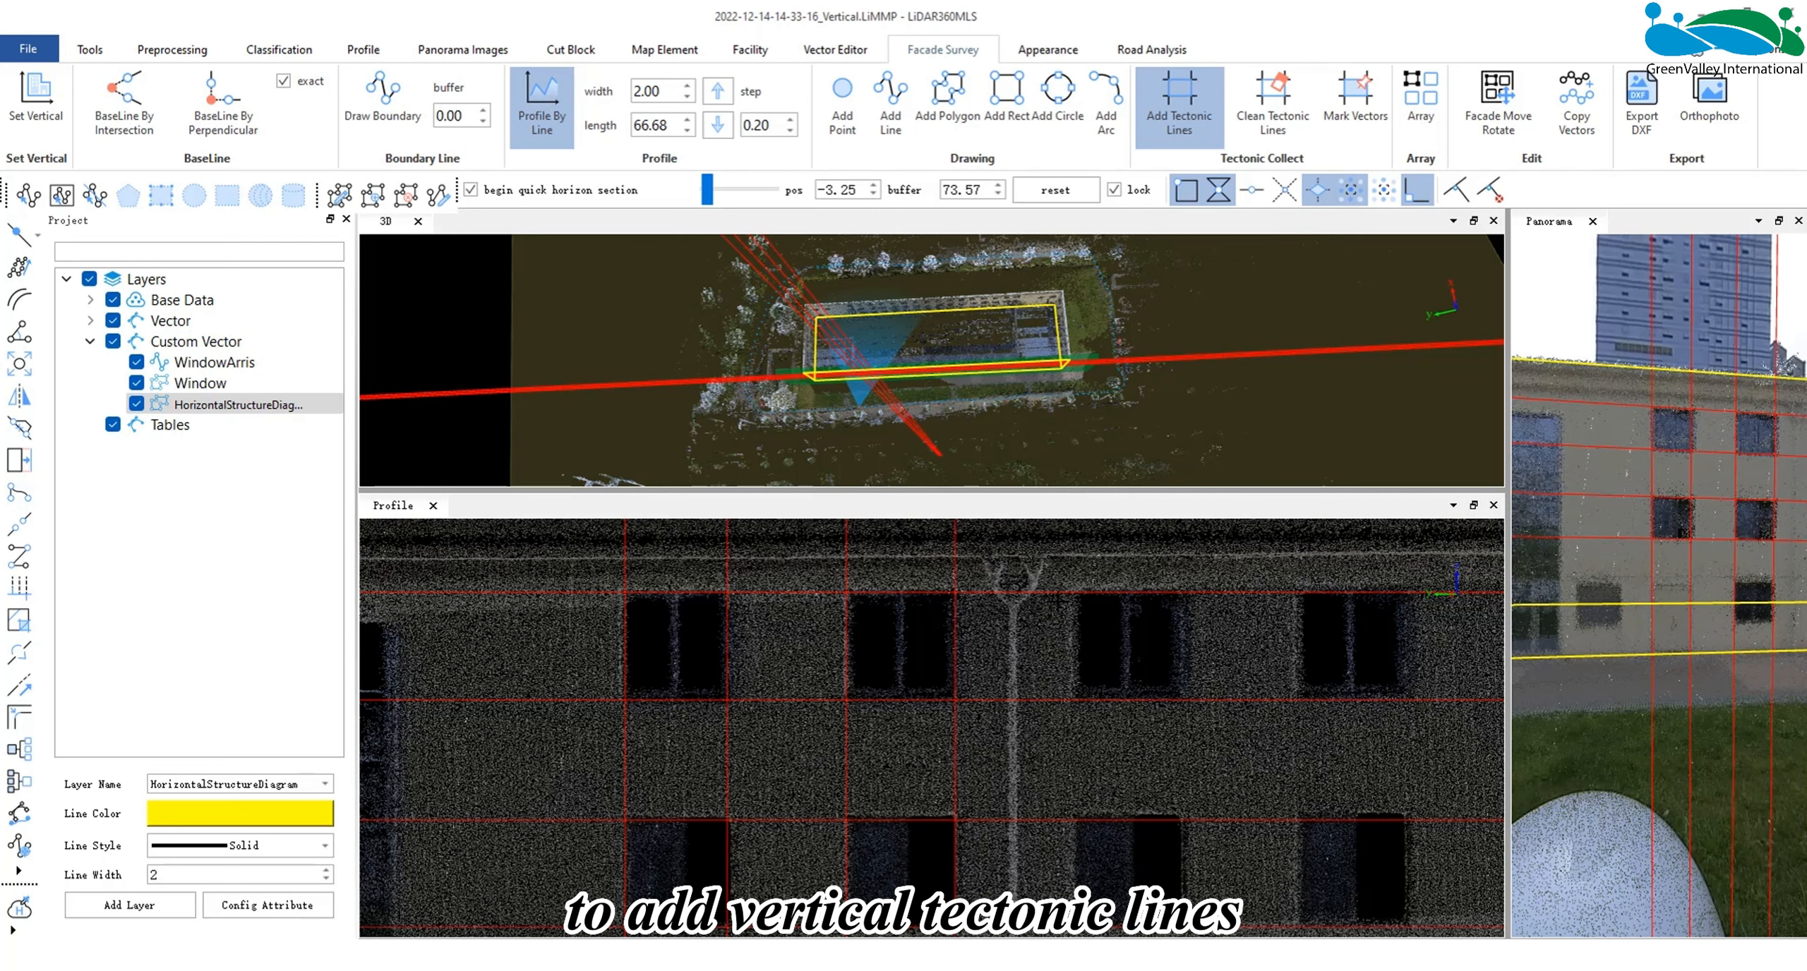
- Mark vectors from the tectonic grid on the Window layer to outline the four enclosed windows
{"action": "scroll", "coordinate": [932, 729], "scroll_direction": "down", "scroll_amount": 1}
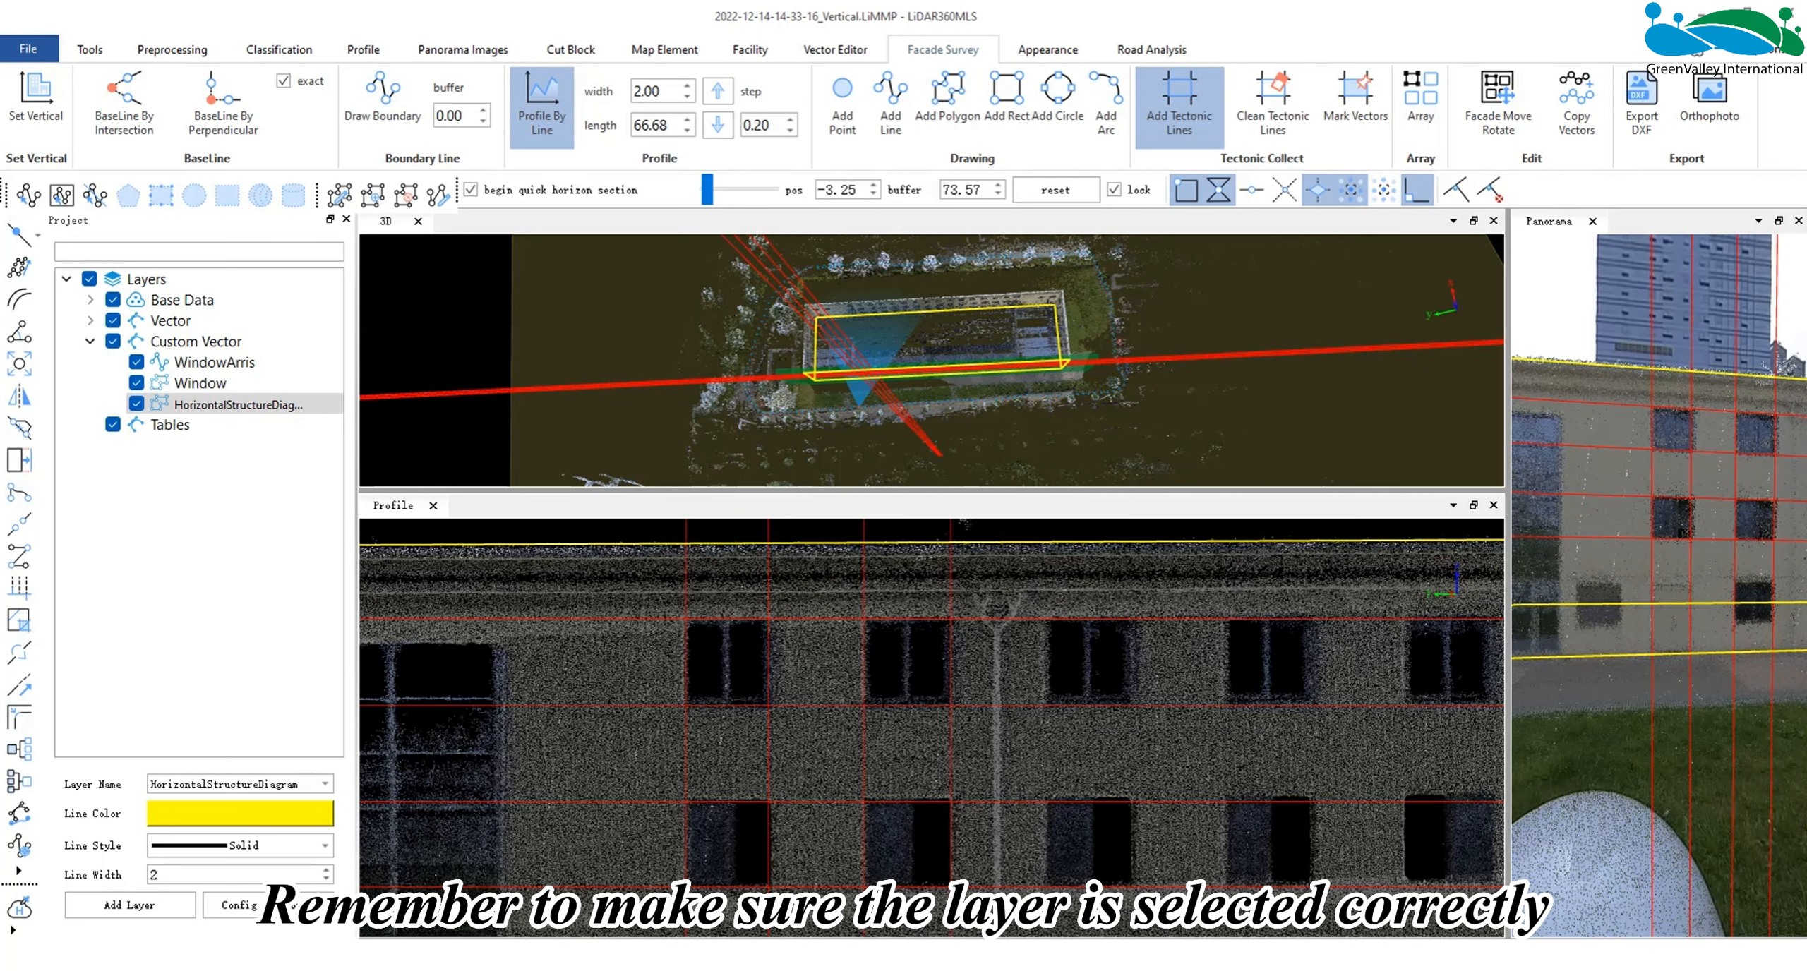
{"action": "middle_click_drag", "start_coordinate": [922, 715], "coordinate": [867, 689]}
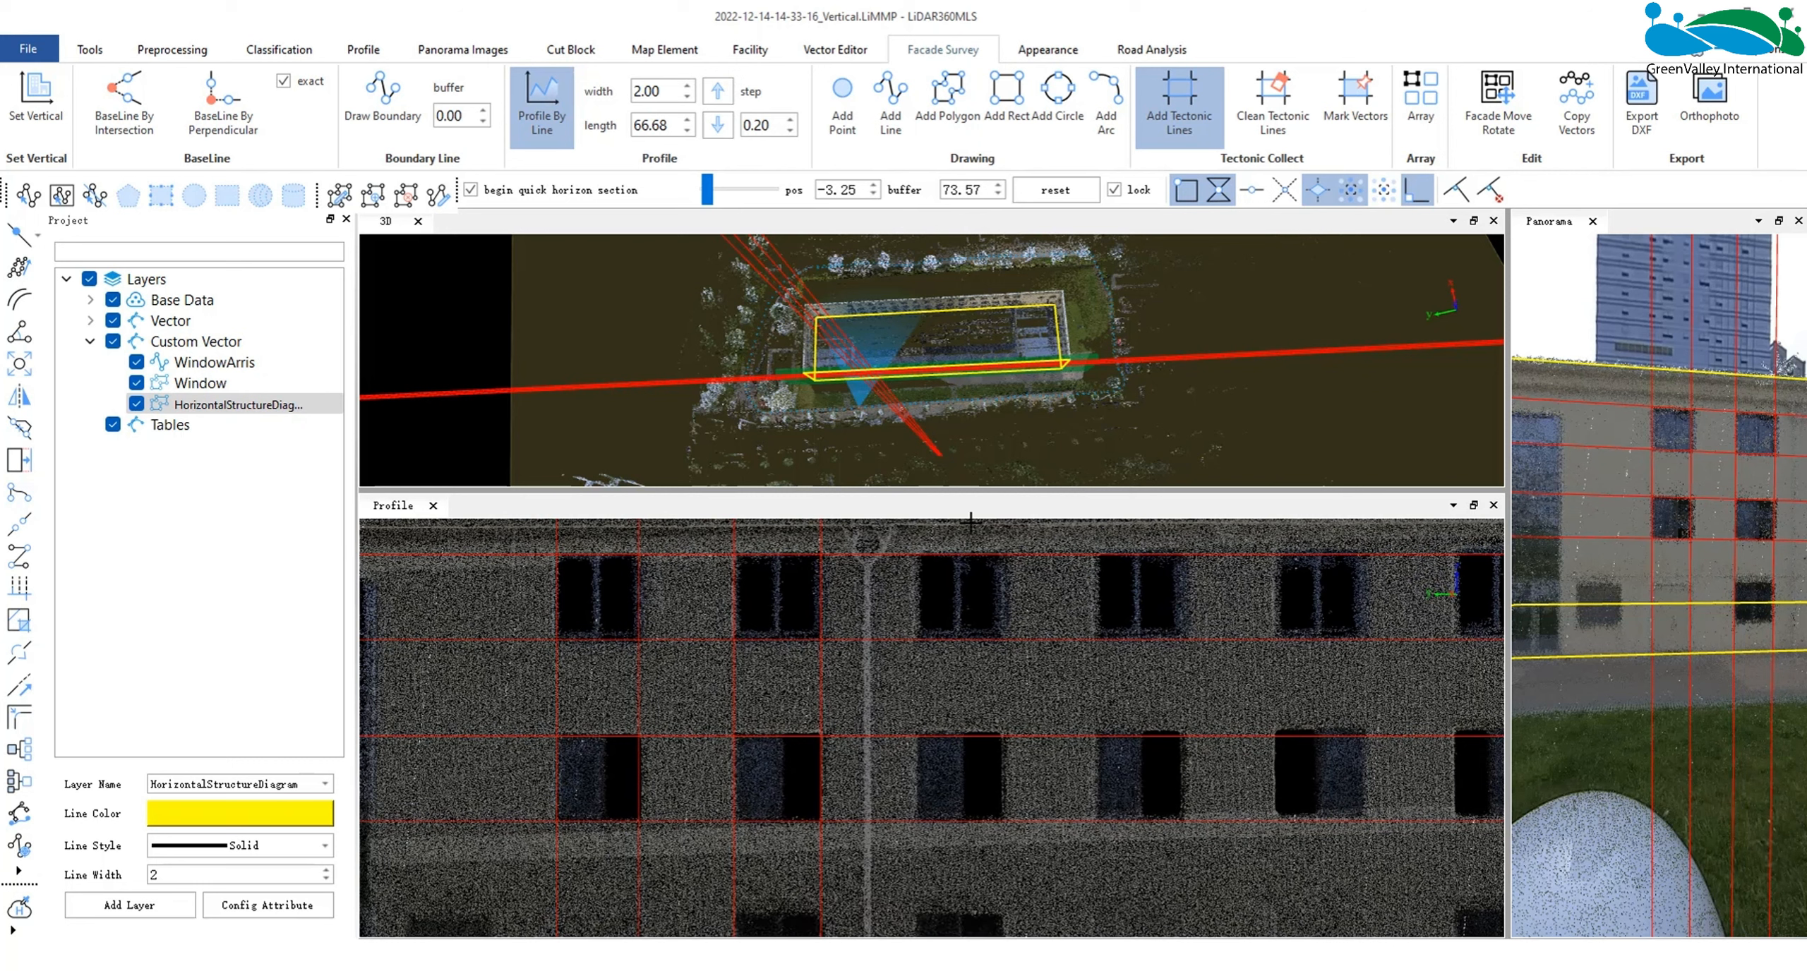
{"action": "left_click", "coordinate": [1369, 112]}
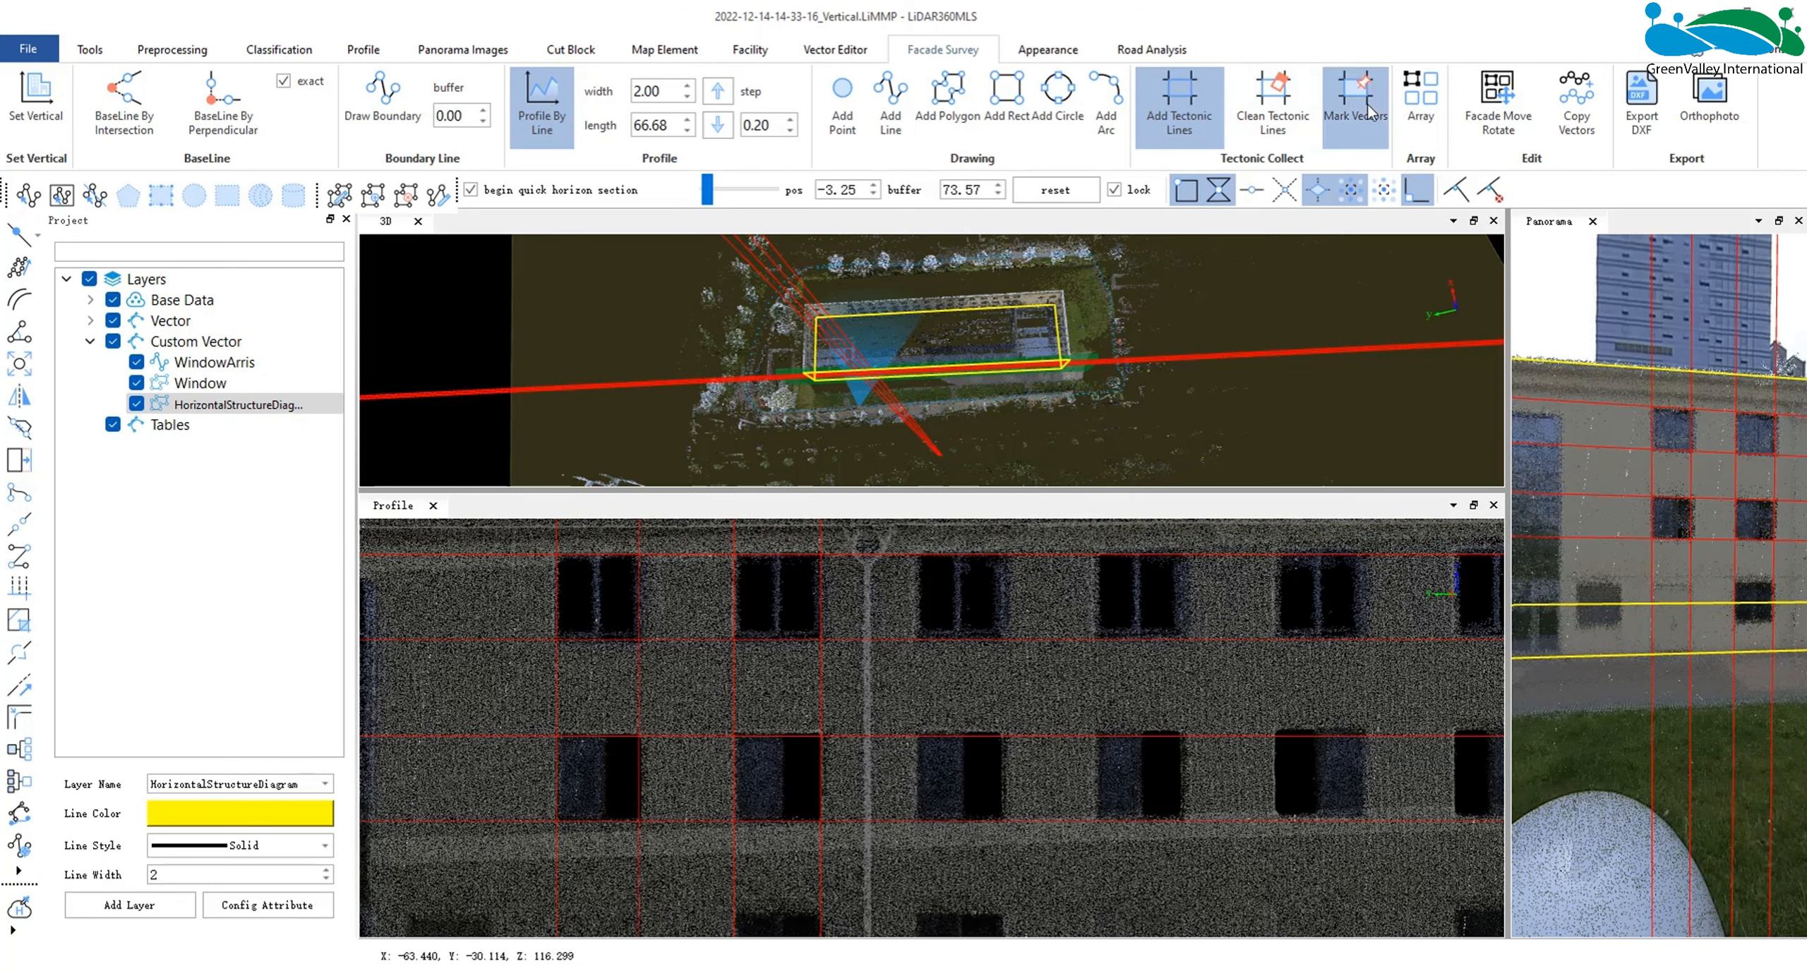
{"action": "left_click", "coordinate": [237, 386]}
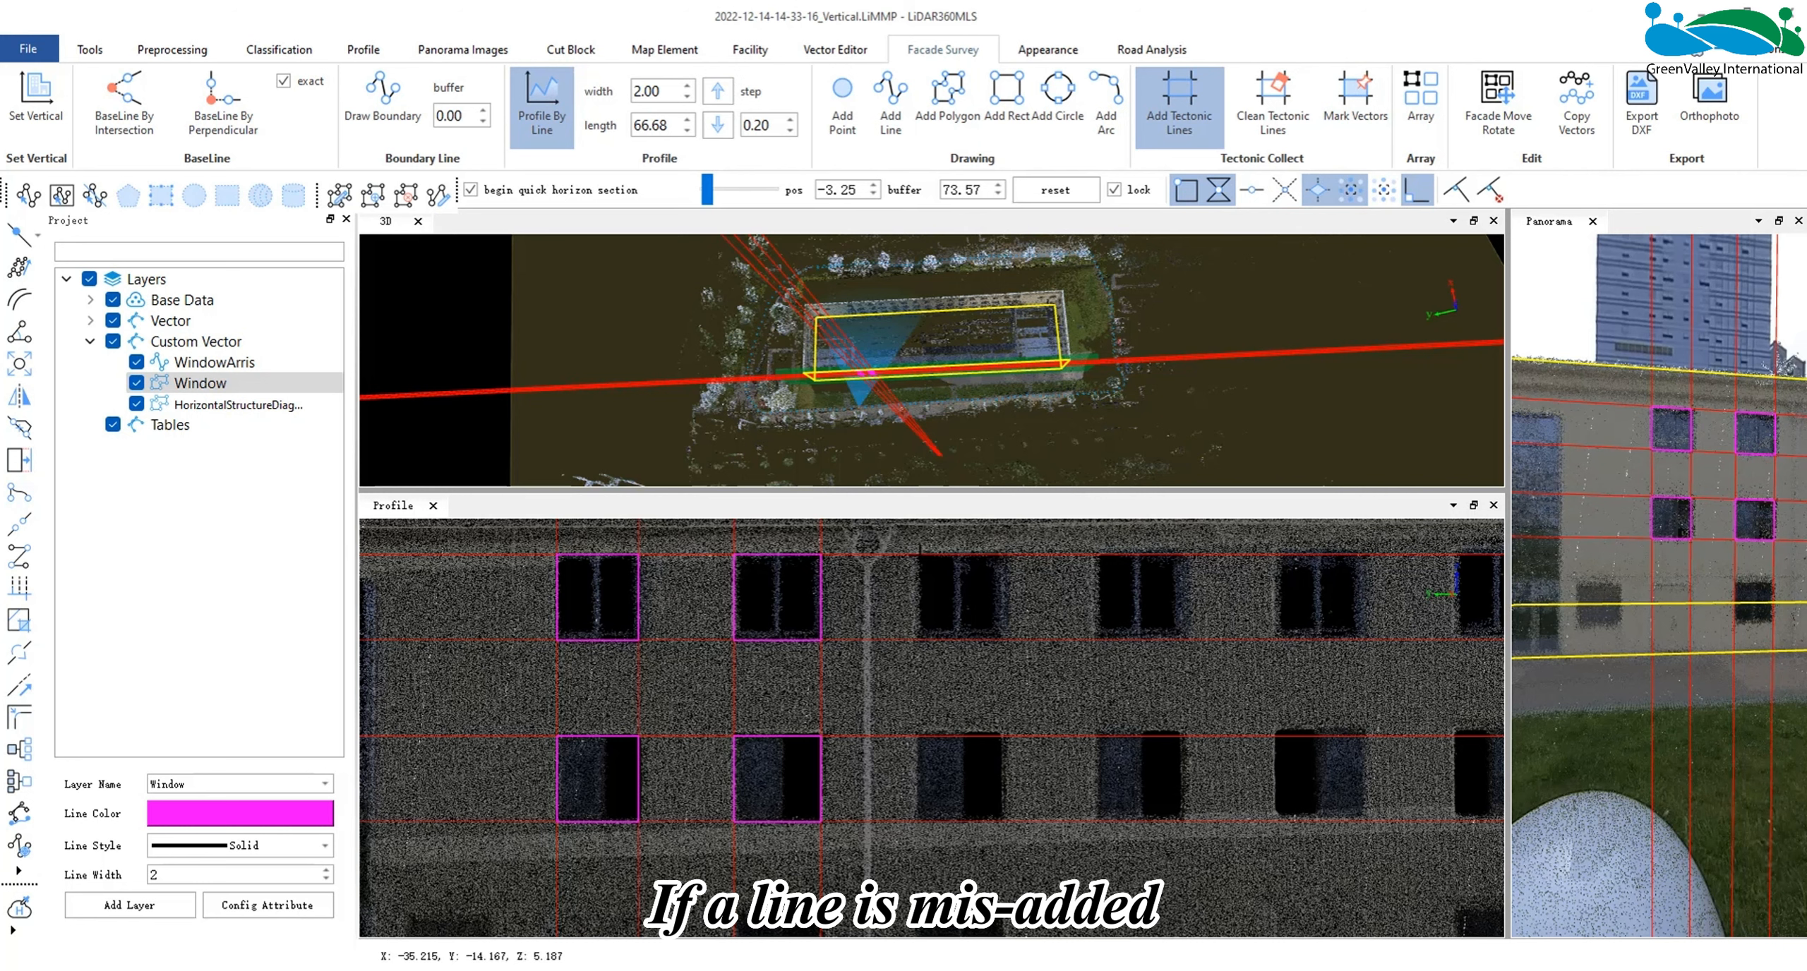
- Add vertical tectonic lines at both sides of the third window column, mark its upper window as a vector, and end tectonic line collection
{"action": "left_click", "coordinate": [919, 555]}
{"action": "left_click", "coordinate": [1007, 555]}
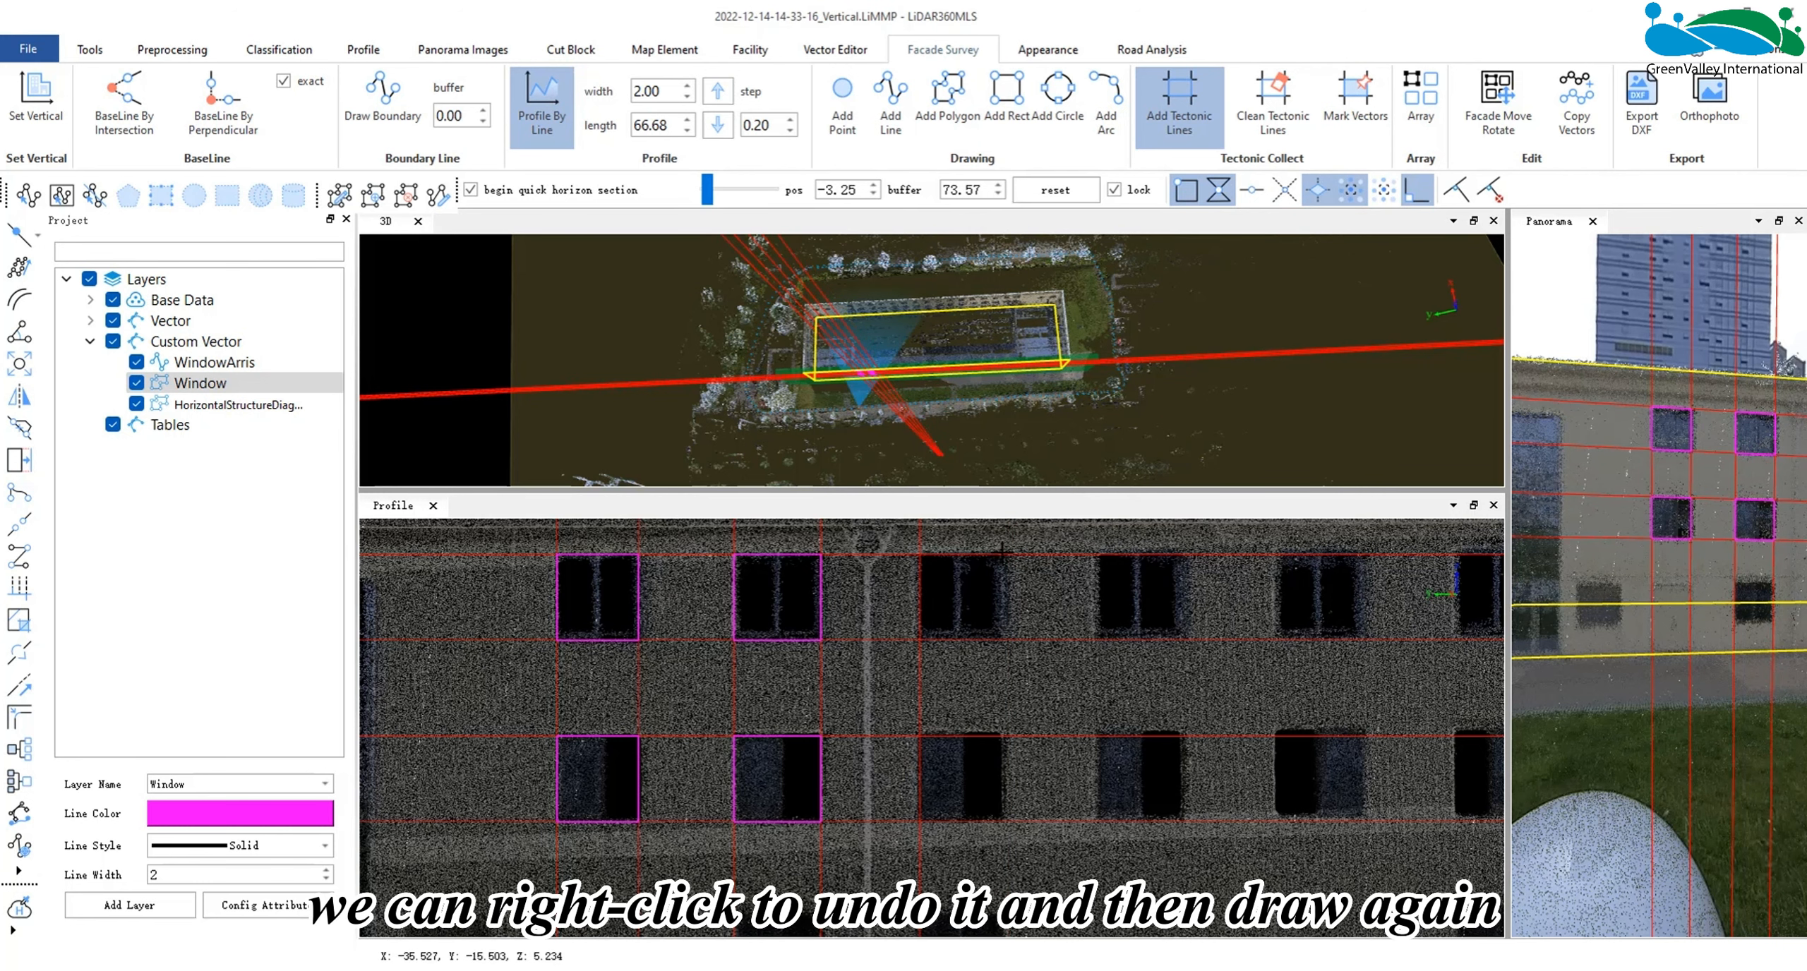
{"action": "left_click", "coordinate": [1355, 116]}
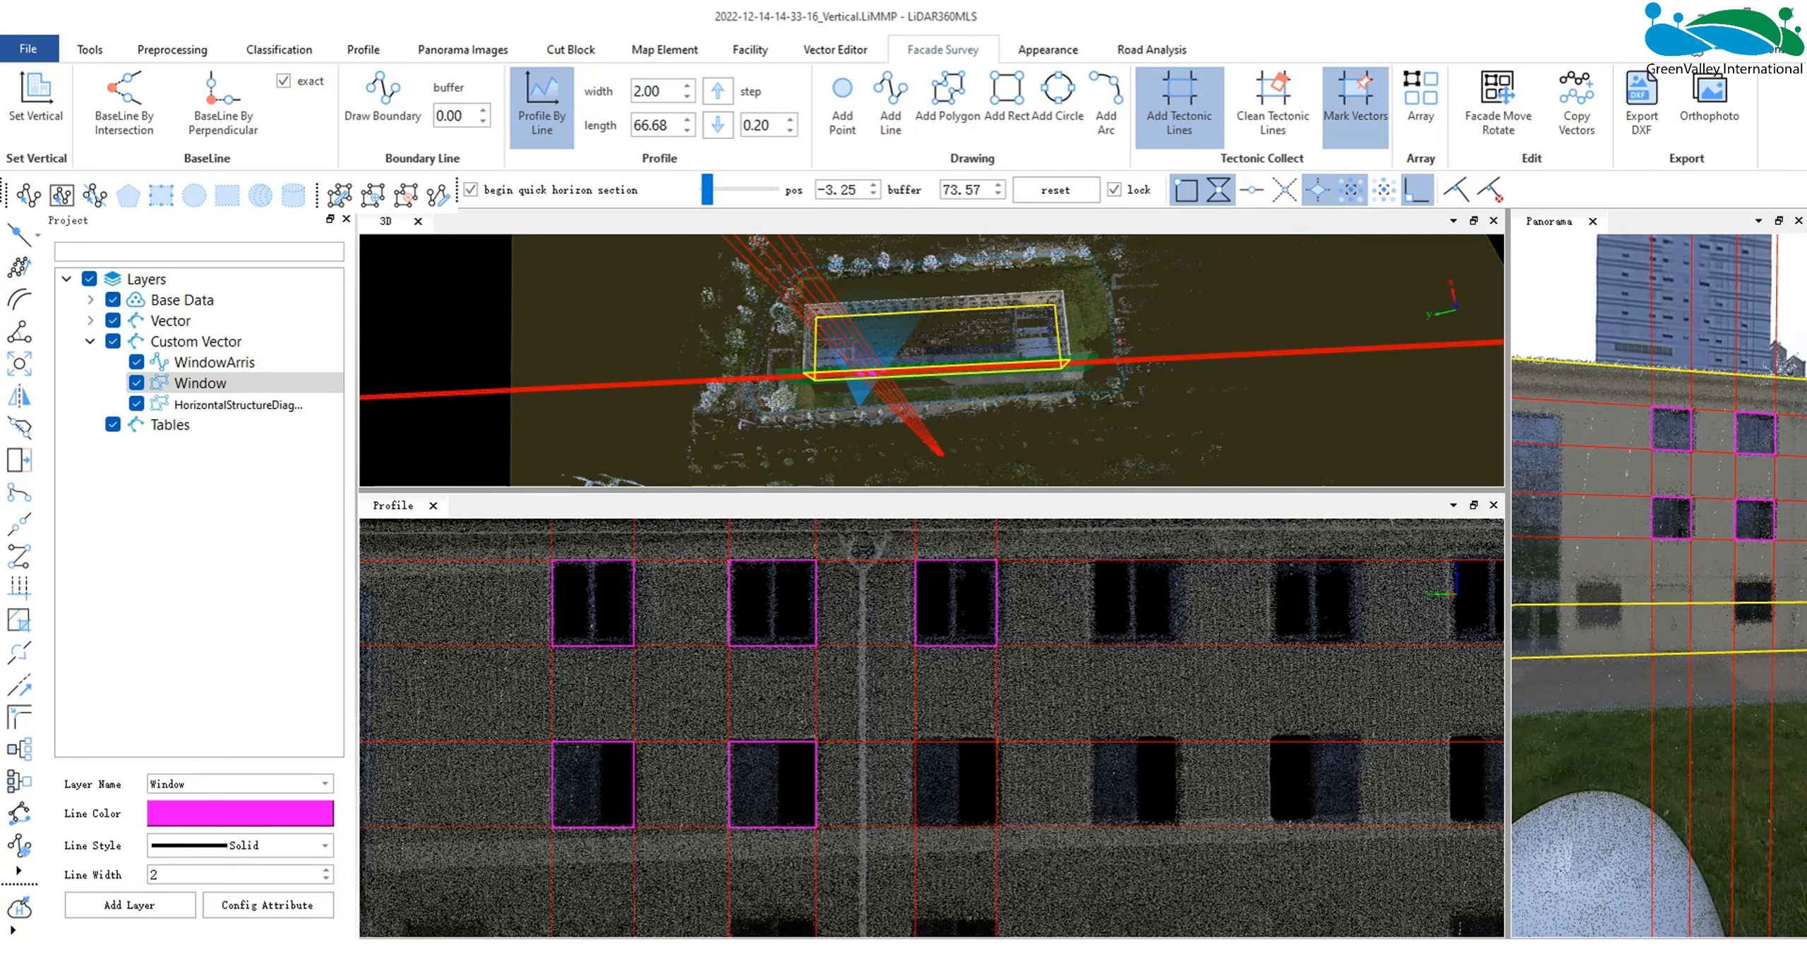
{"action": "left_click", "coordinate": [1180, 99]}
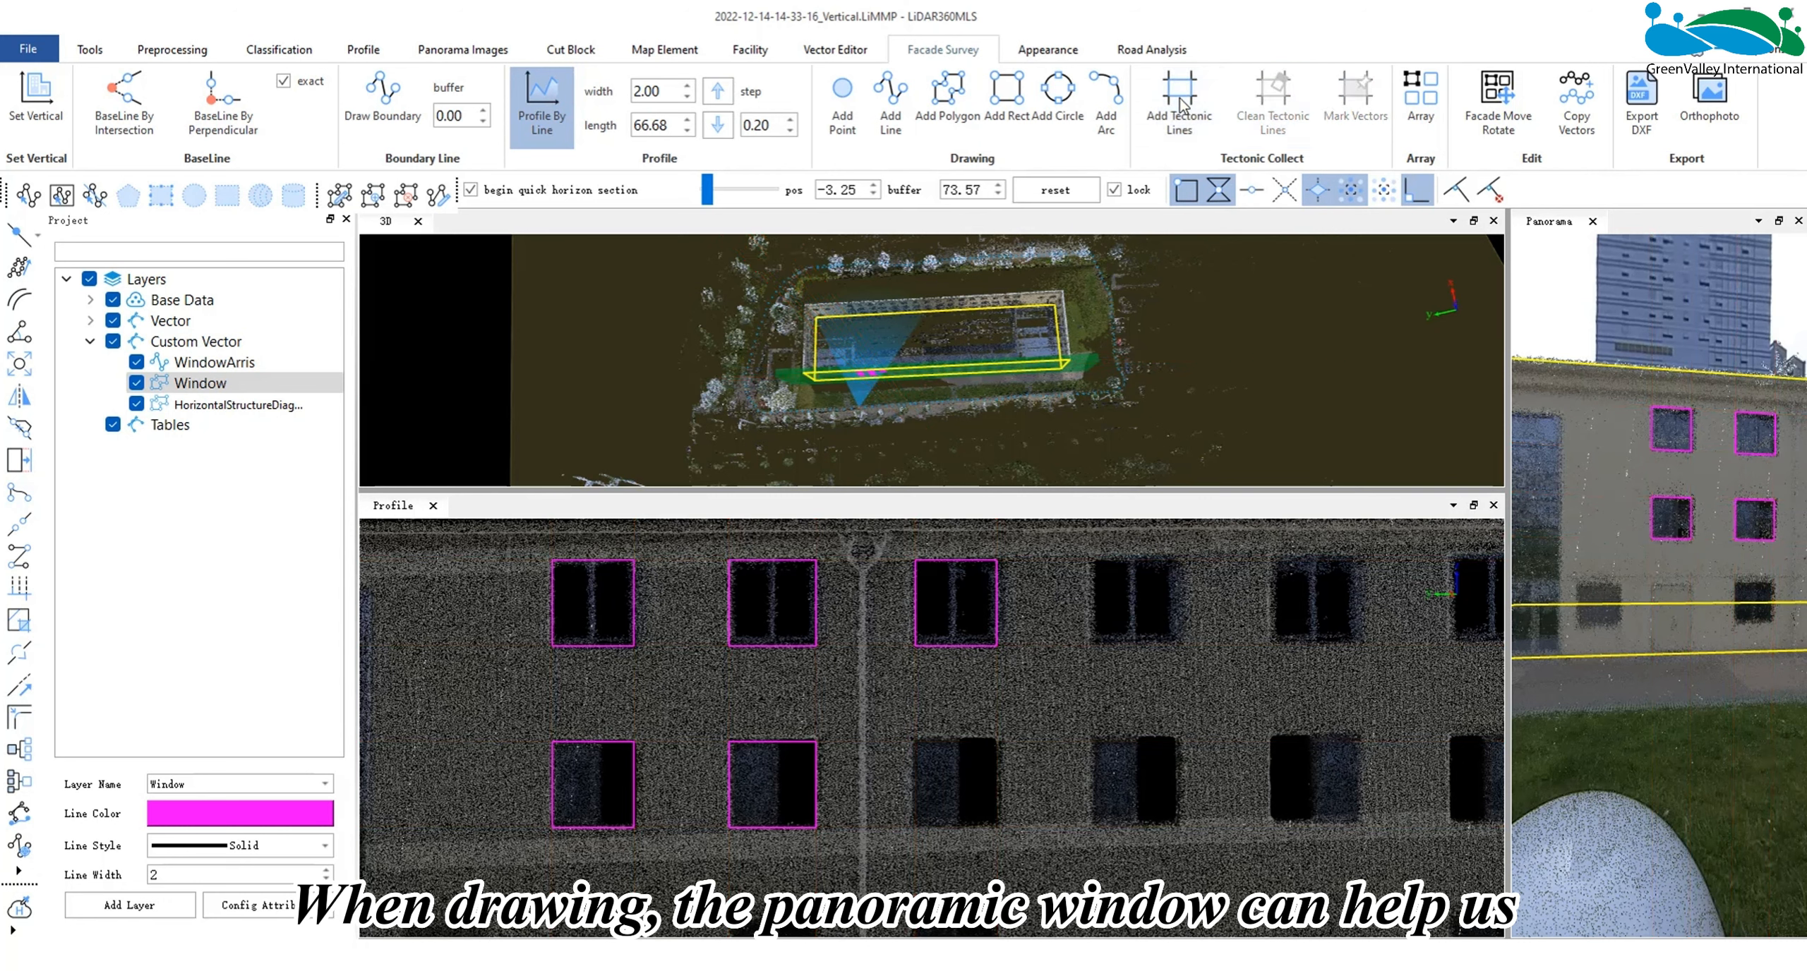
- Enlarge the panorama view and compare the window outlines with the real facade and the profile
{"action": "left_click_drag", "start_coordinate": [1508, 627], "coordinate": [1109, 630]}
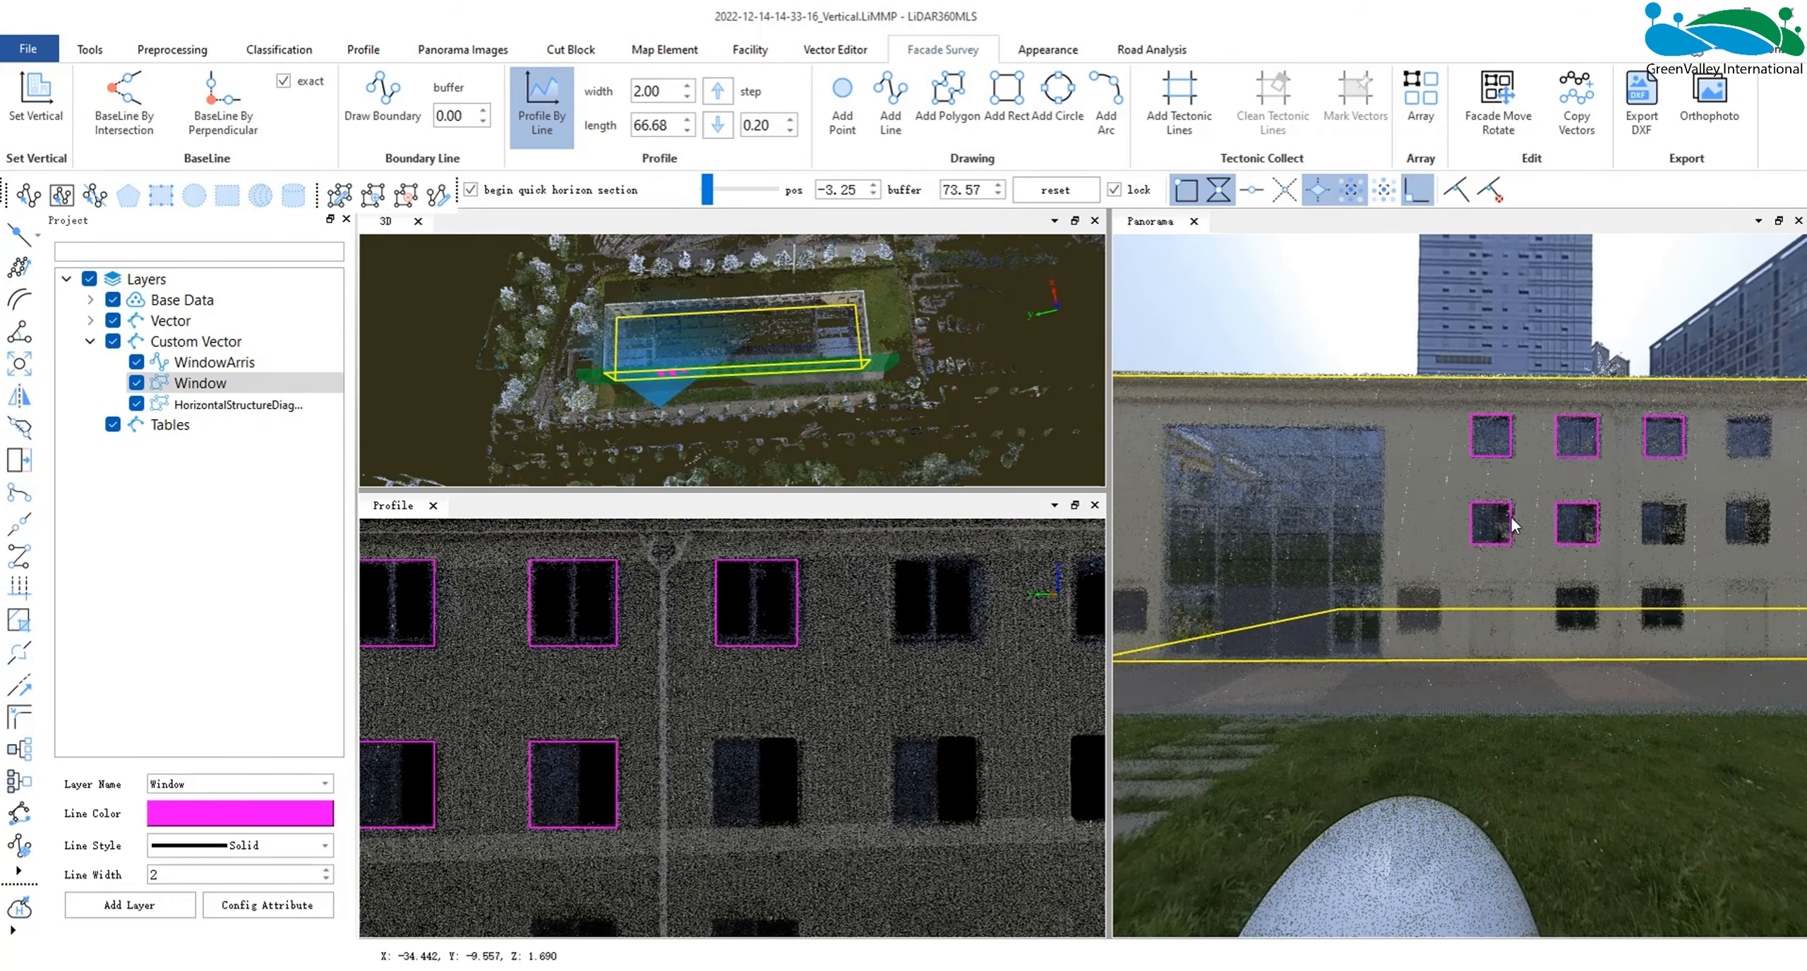
{"action": "left_click_drag", "start_coordinate": [1511, 518], "coordinate": [1501, 367]}
{"action": "scroll", "coordinate": [1557, 522], "scroll_direction": "up", "scroll_amount": 2}
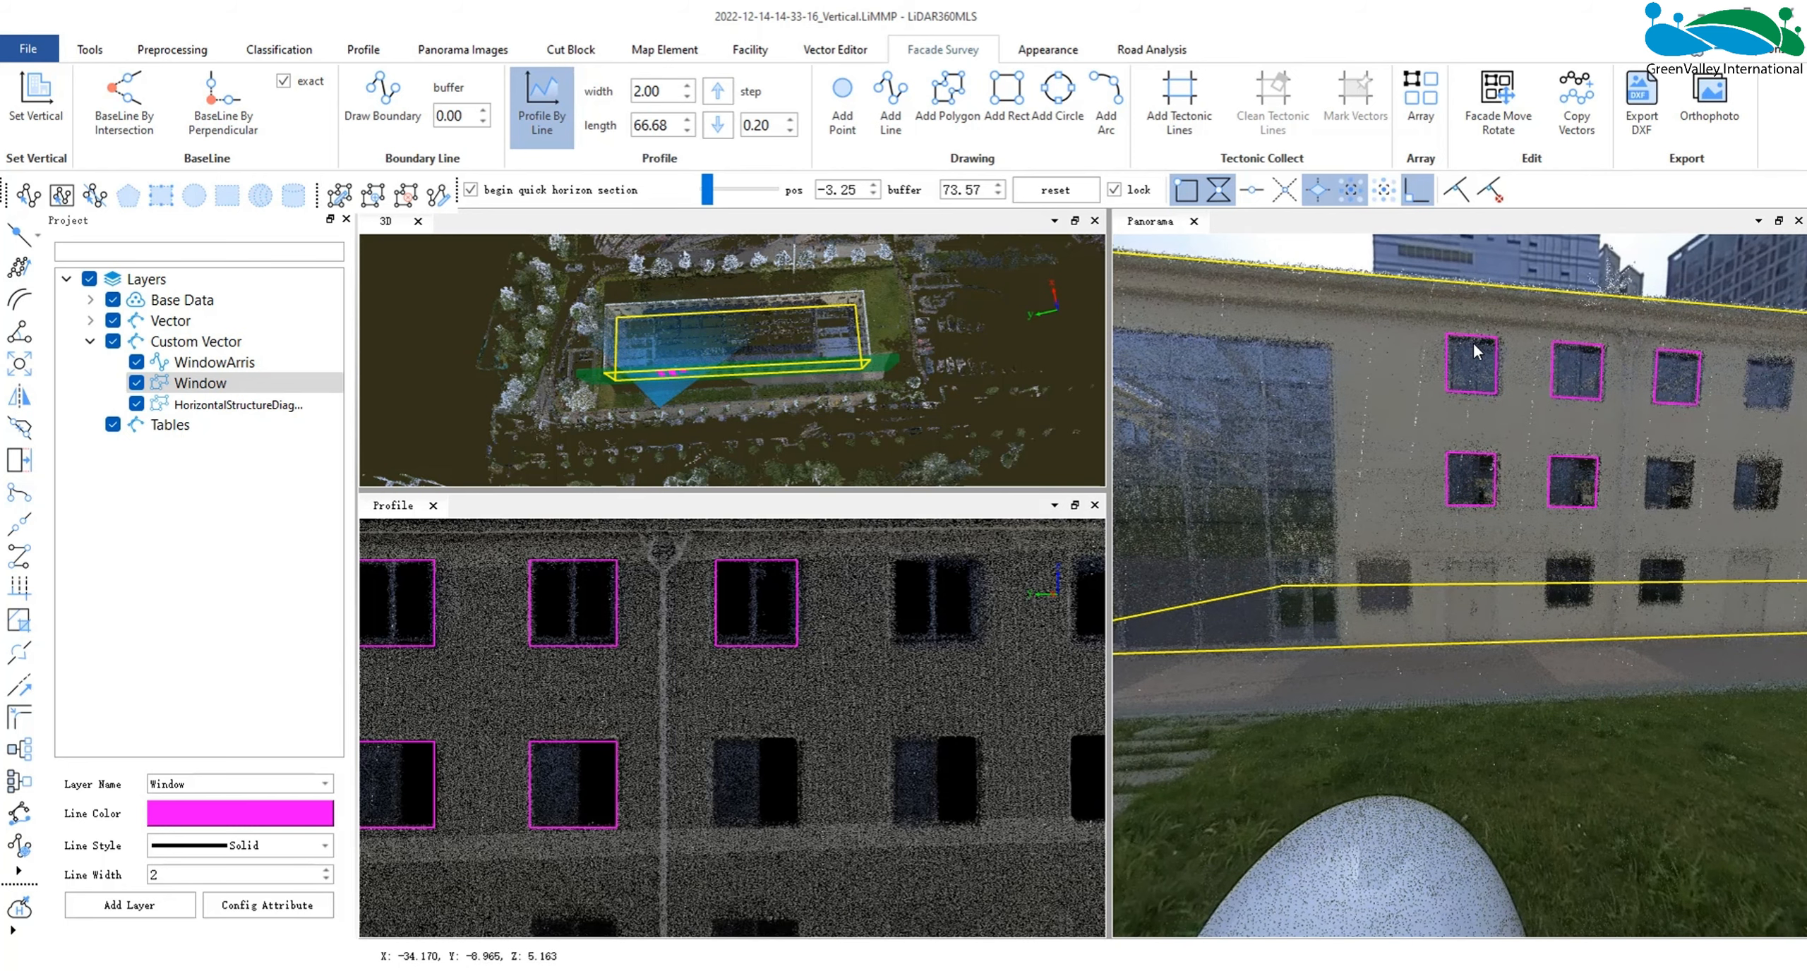
{"action": "scroll", "coordinate": [715, 658], "scroll_direction": "down", "scroll_amount": 4}
{"action": "scroll", "coordinate": [891, 750], "scroll_direction": "down", "scroll_amount": 3}
{"action": "scroll", "coordinate": [612, 647], "scroll_direction": "up", "scroll_amount": 3}
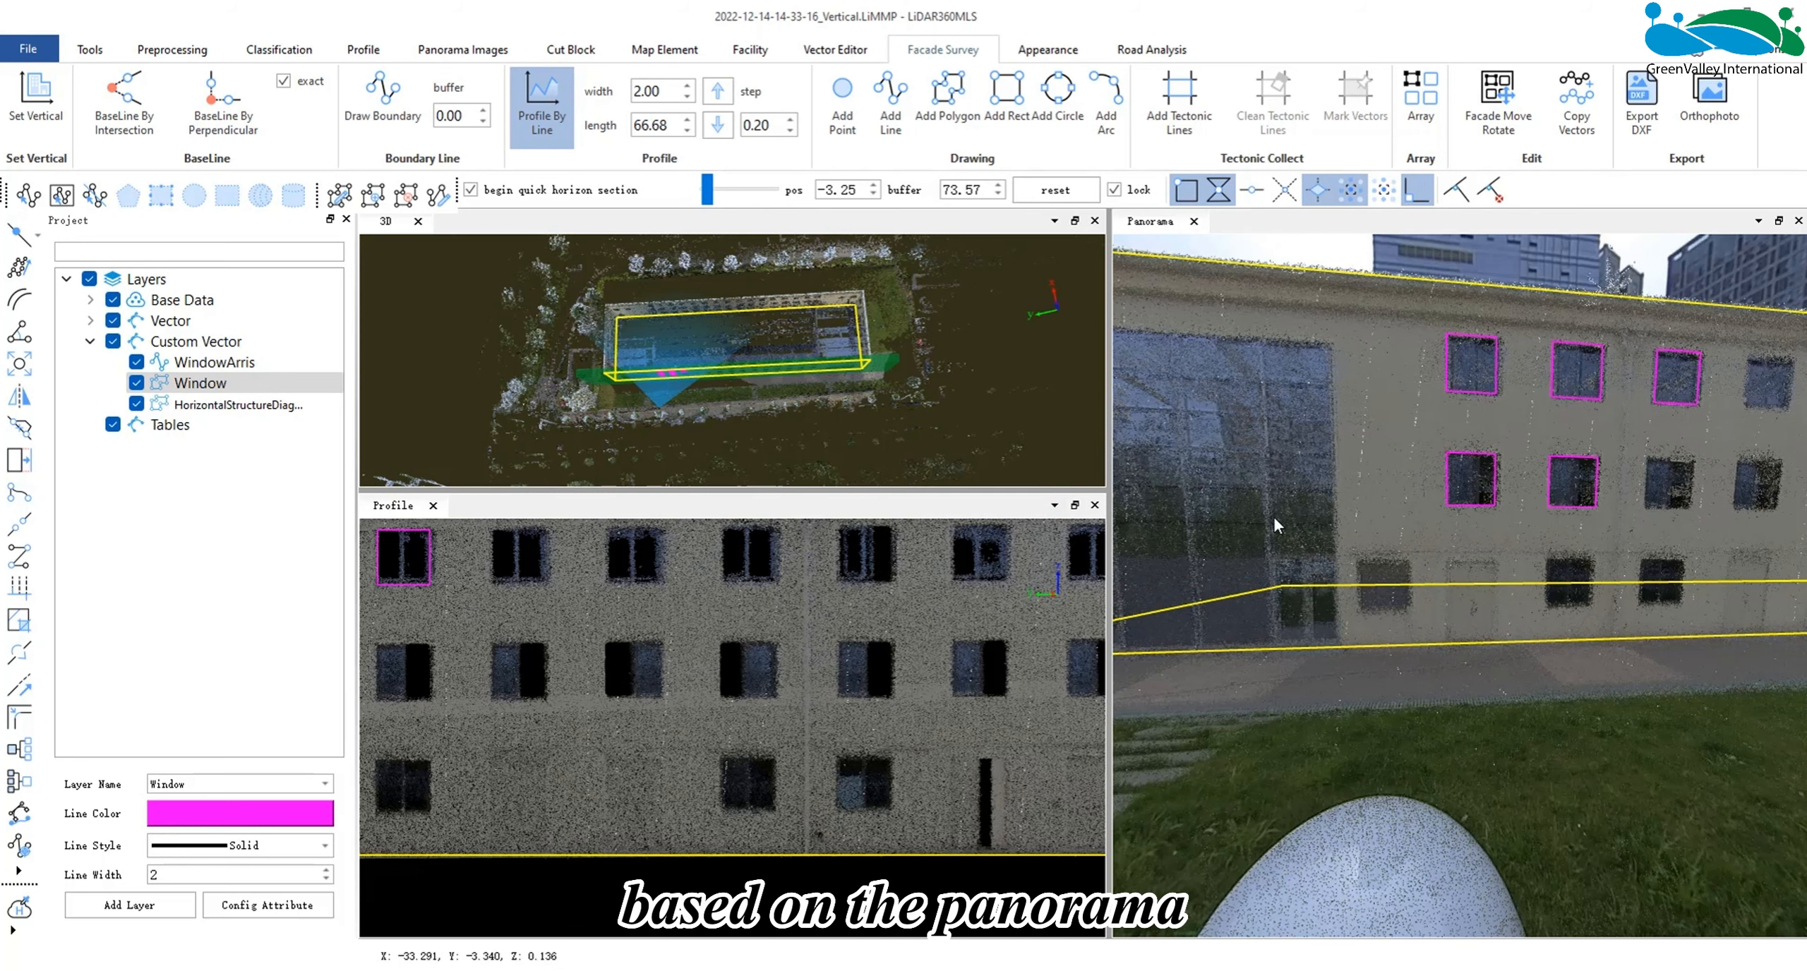
{"action": "left_click_drag", "start_coordinate": [1108, 592], "coordinate": [1484, 607]}
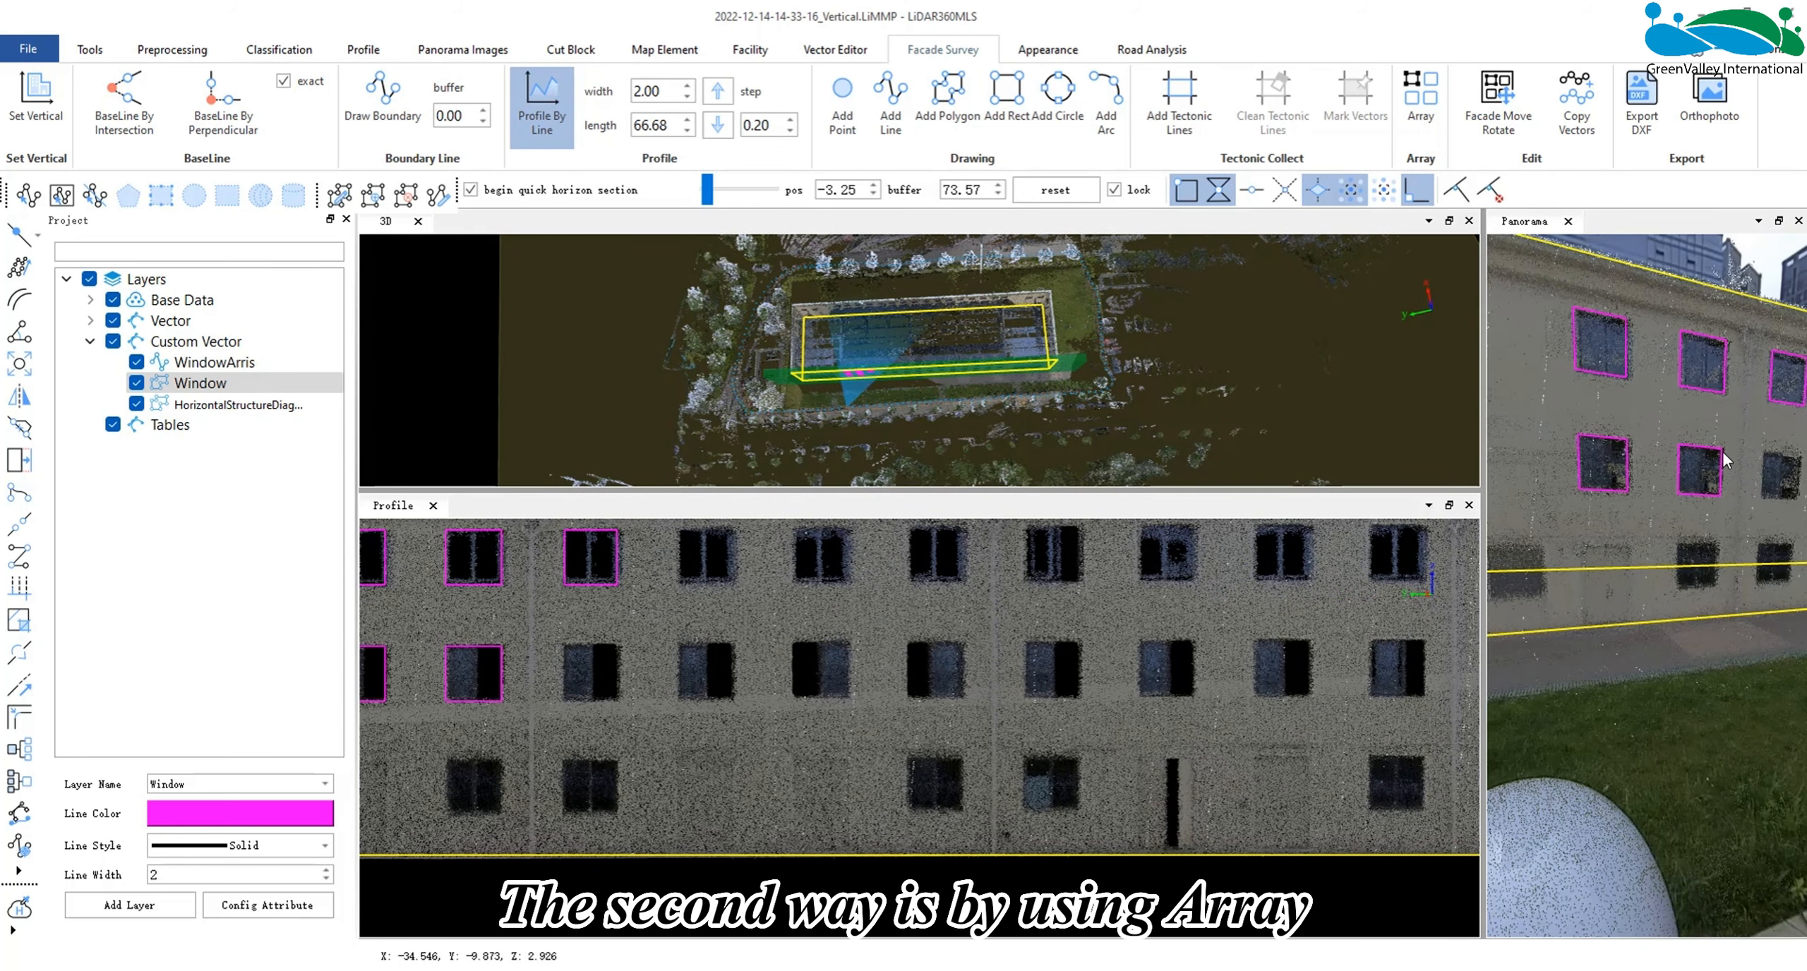
- On the WindowArris layer, draw vertical centre lines through the first and third outlined windows of the upper row
{"action": "scroll", "coordinate": [821, 755], "scroll_direction": "up", "scroll_amount": 3}
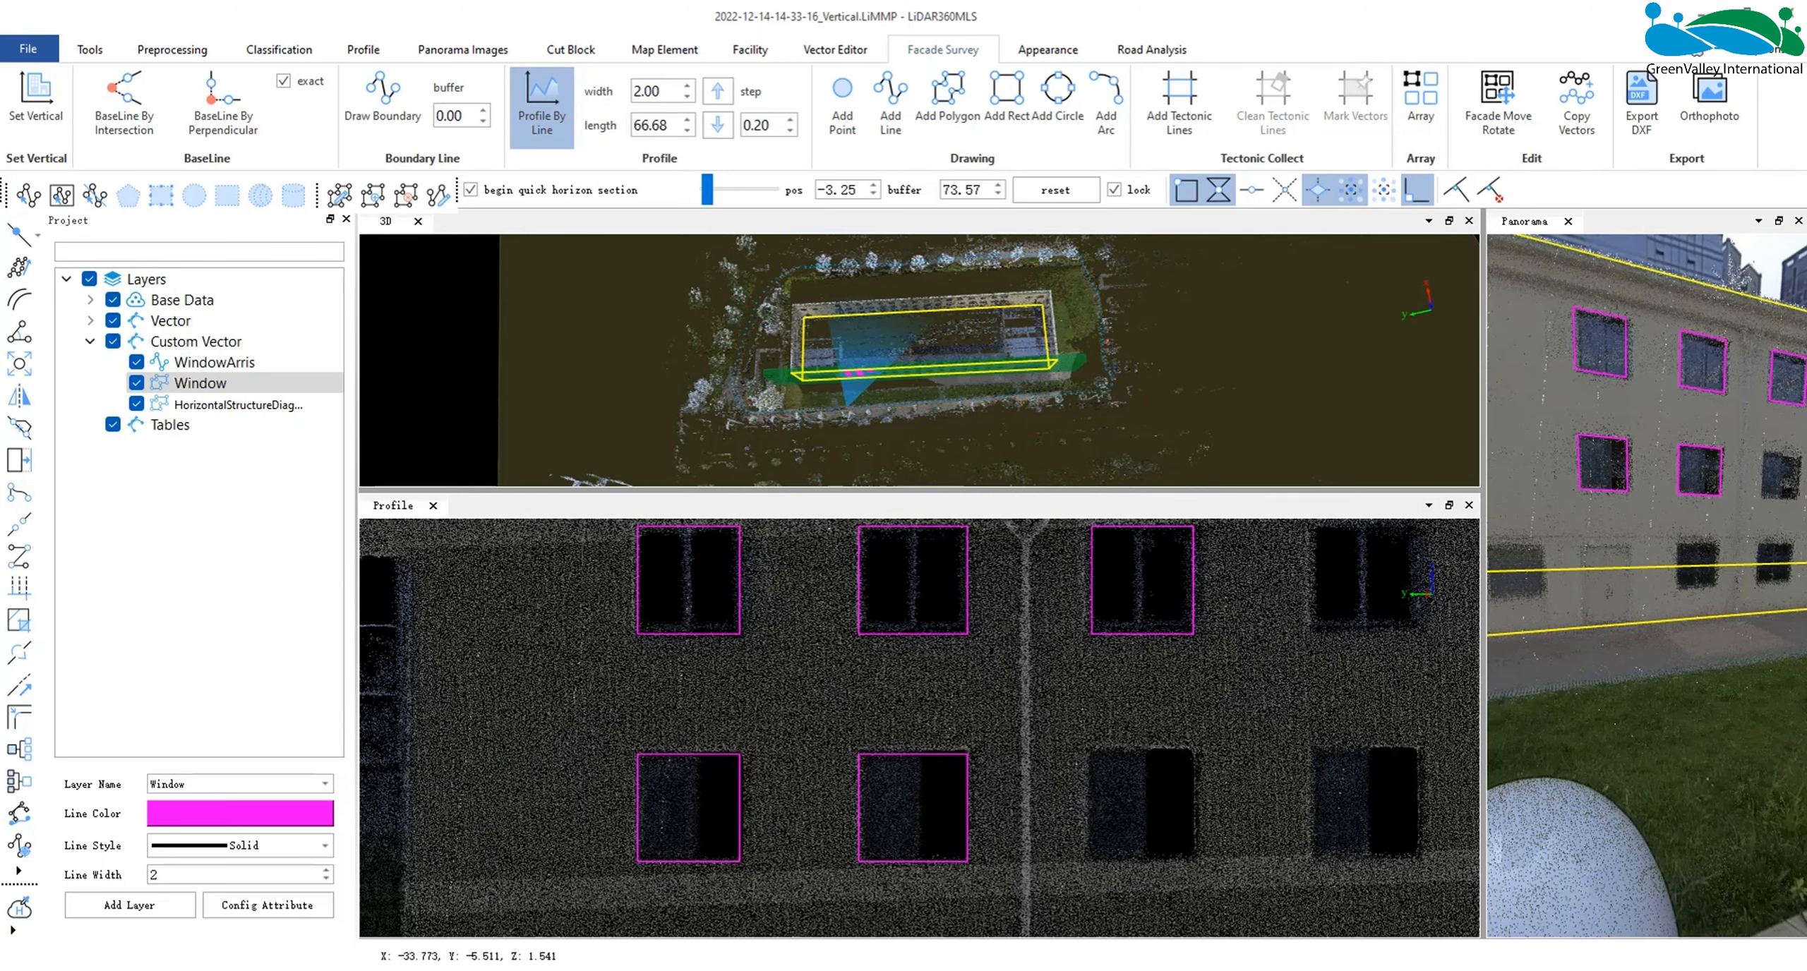
{"action": "left_click", "coordinate": [215, 362]}
{"action": "left_click", "coordinate": [891, 106]}
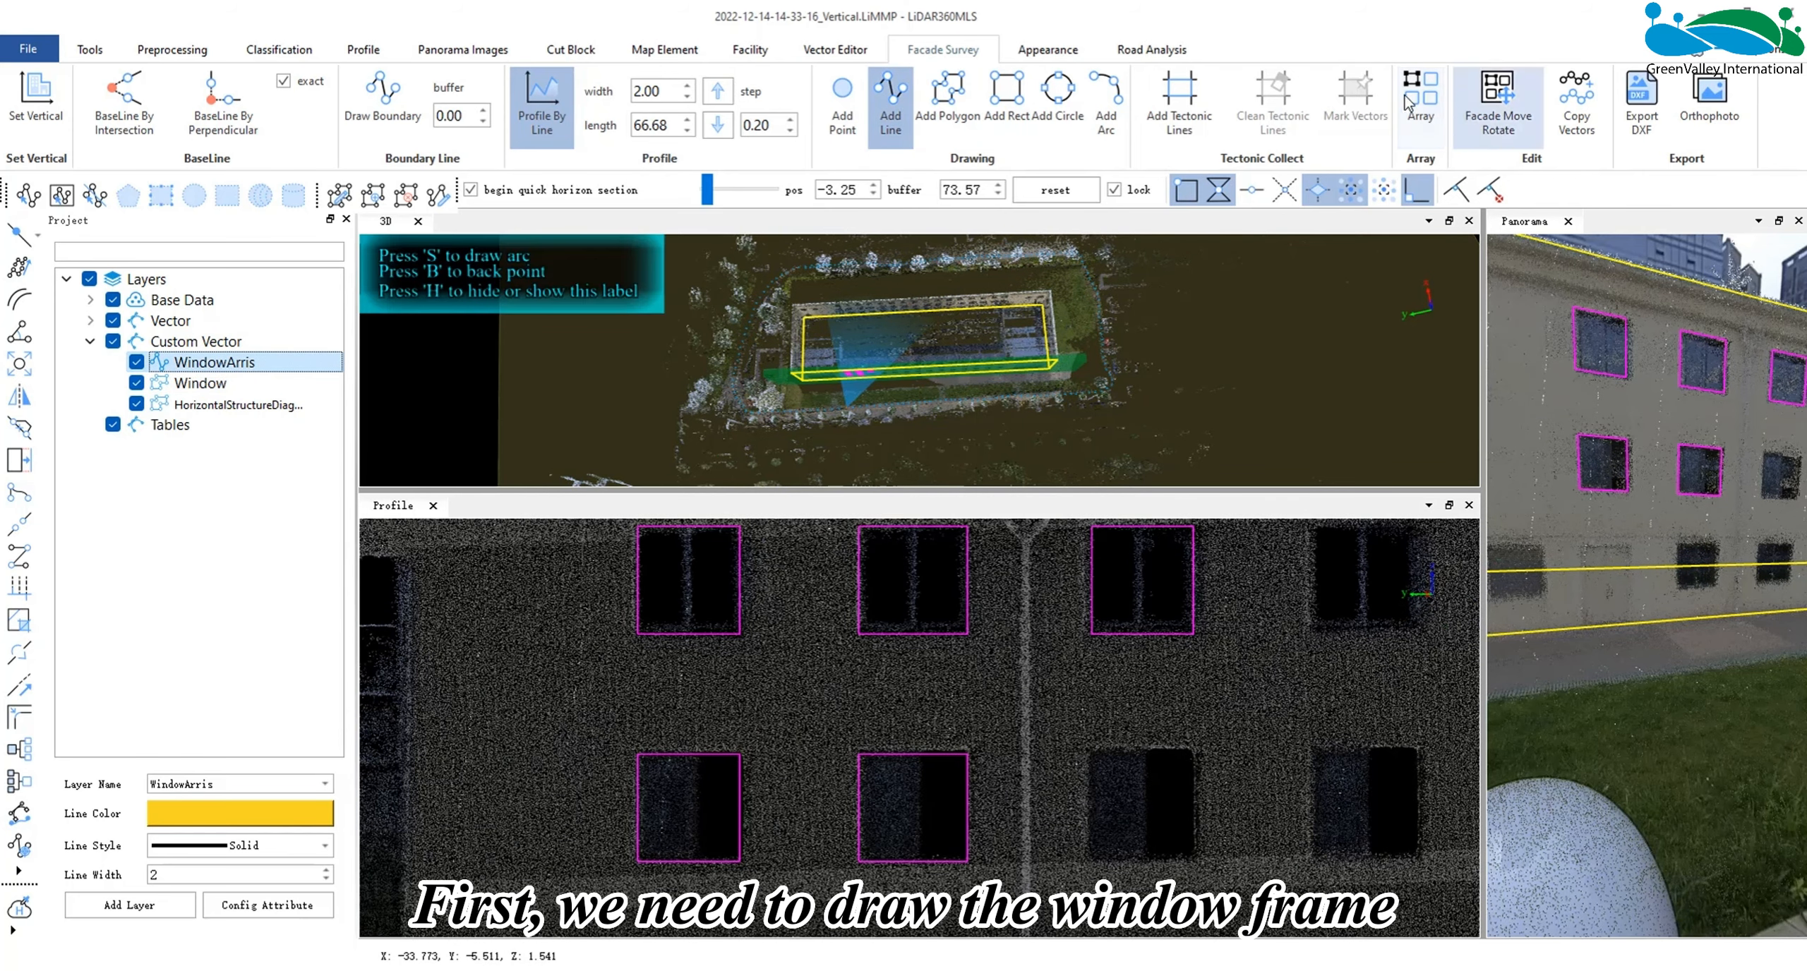
{"action": "left_click", "coordinate": [688, 526]}
{"action": "double_click", "coordinate": [689, 634]}
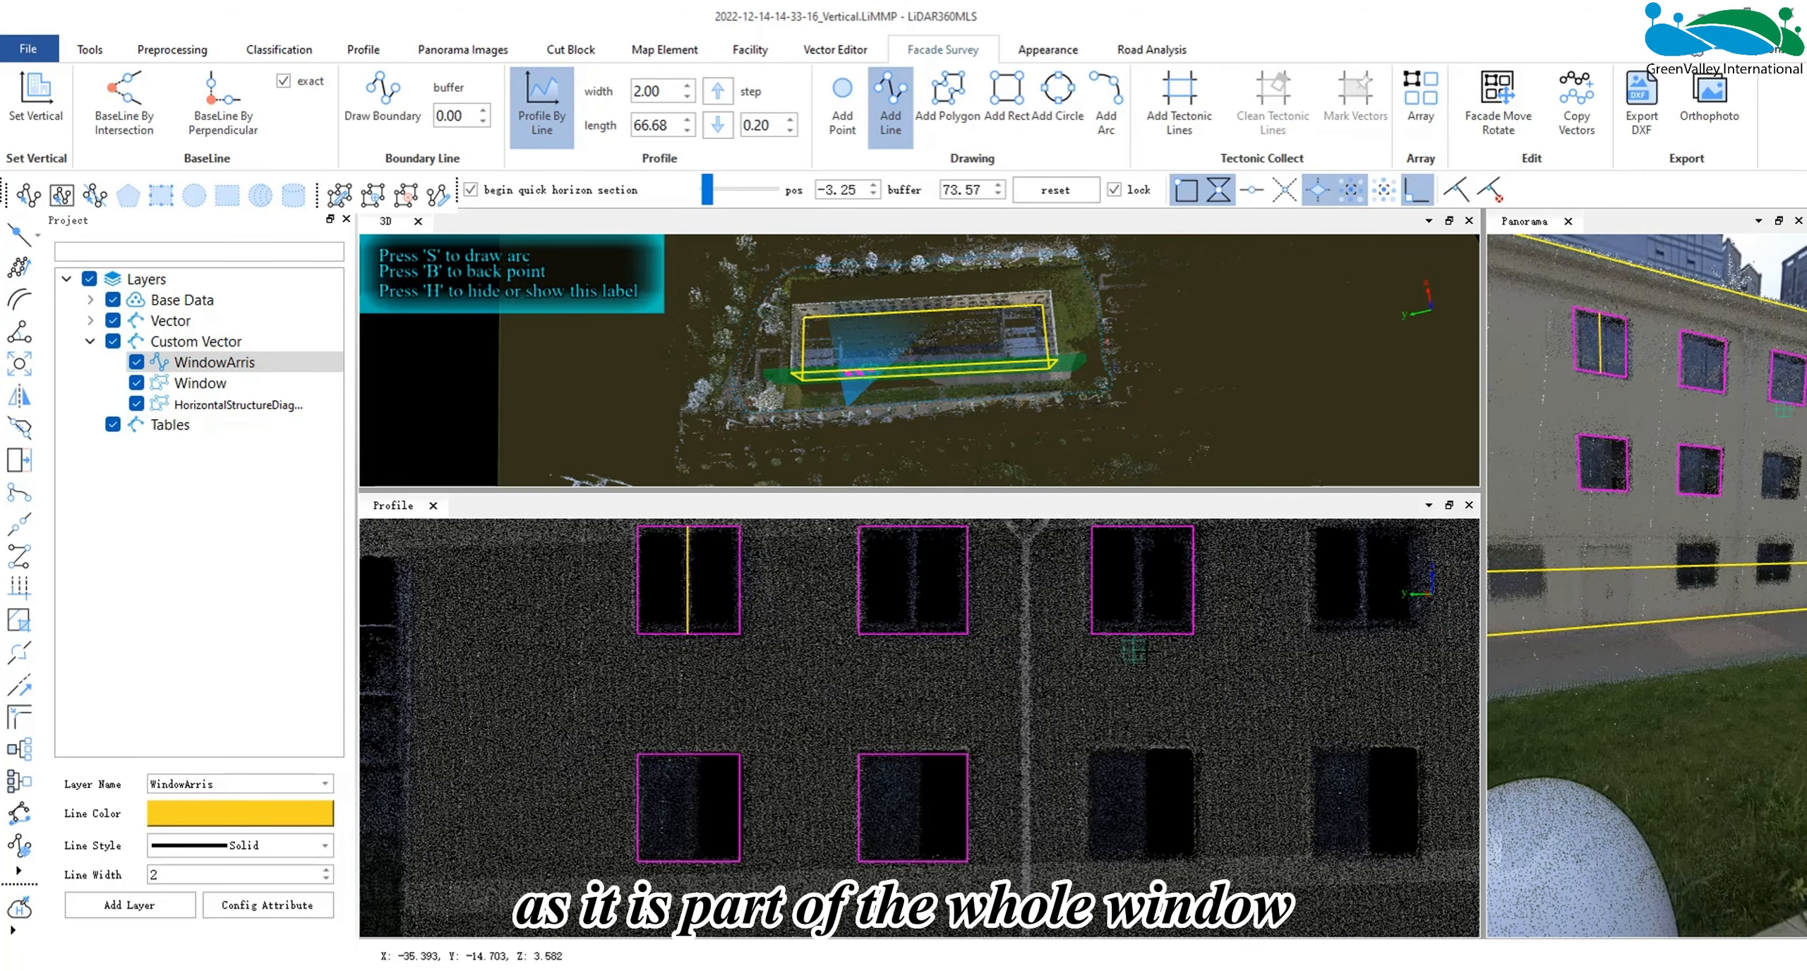
{"action": "middle_click_drag", "start_coordinate": [1223, 668], "coordinate": [1085, 671]}
{"action": "left_click", "coordinate": [1000, 530]}
{"action": "double_click", "coordinate": [1000, 636]}
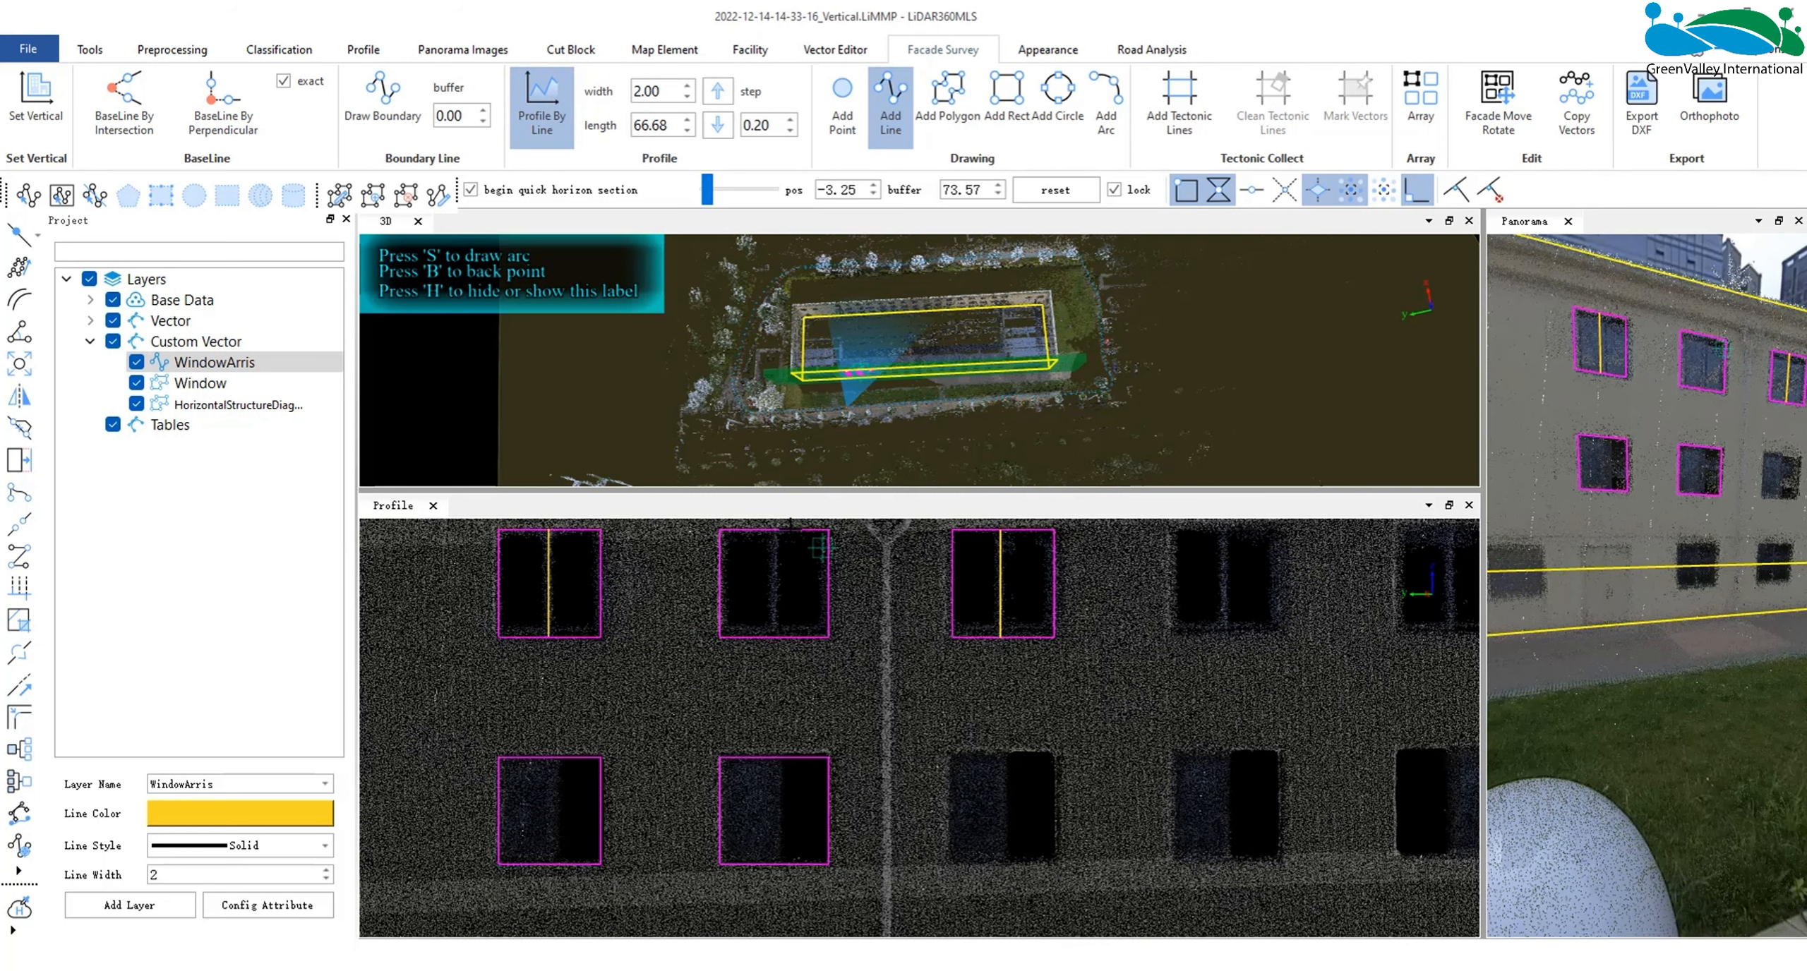
- Draw vertical centre lines through the second upper window and the two outlined windows in the row below
{"action": "left_click", "coordinate": [774, 530]}
{"action": "double_click", "coordinate": [773, 635]}
{"action": "left_click", "coordinate": [777, 759]}
{"action": "double_click", "coordinate": [776, 862]}
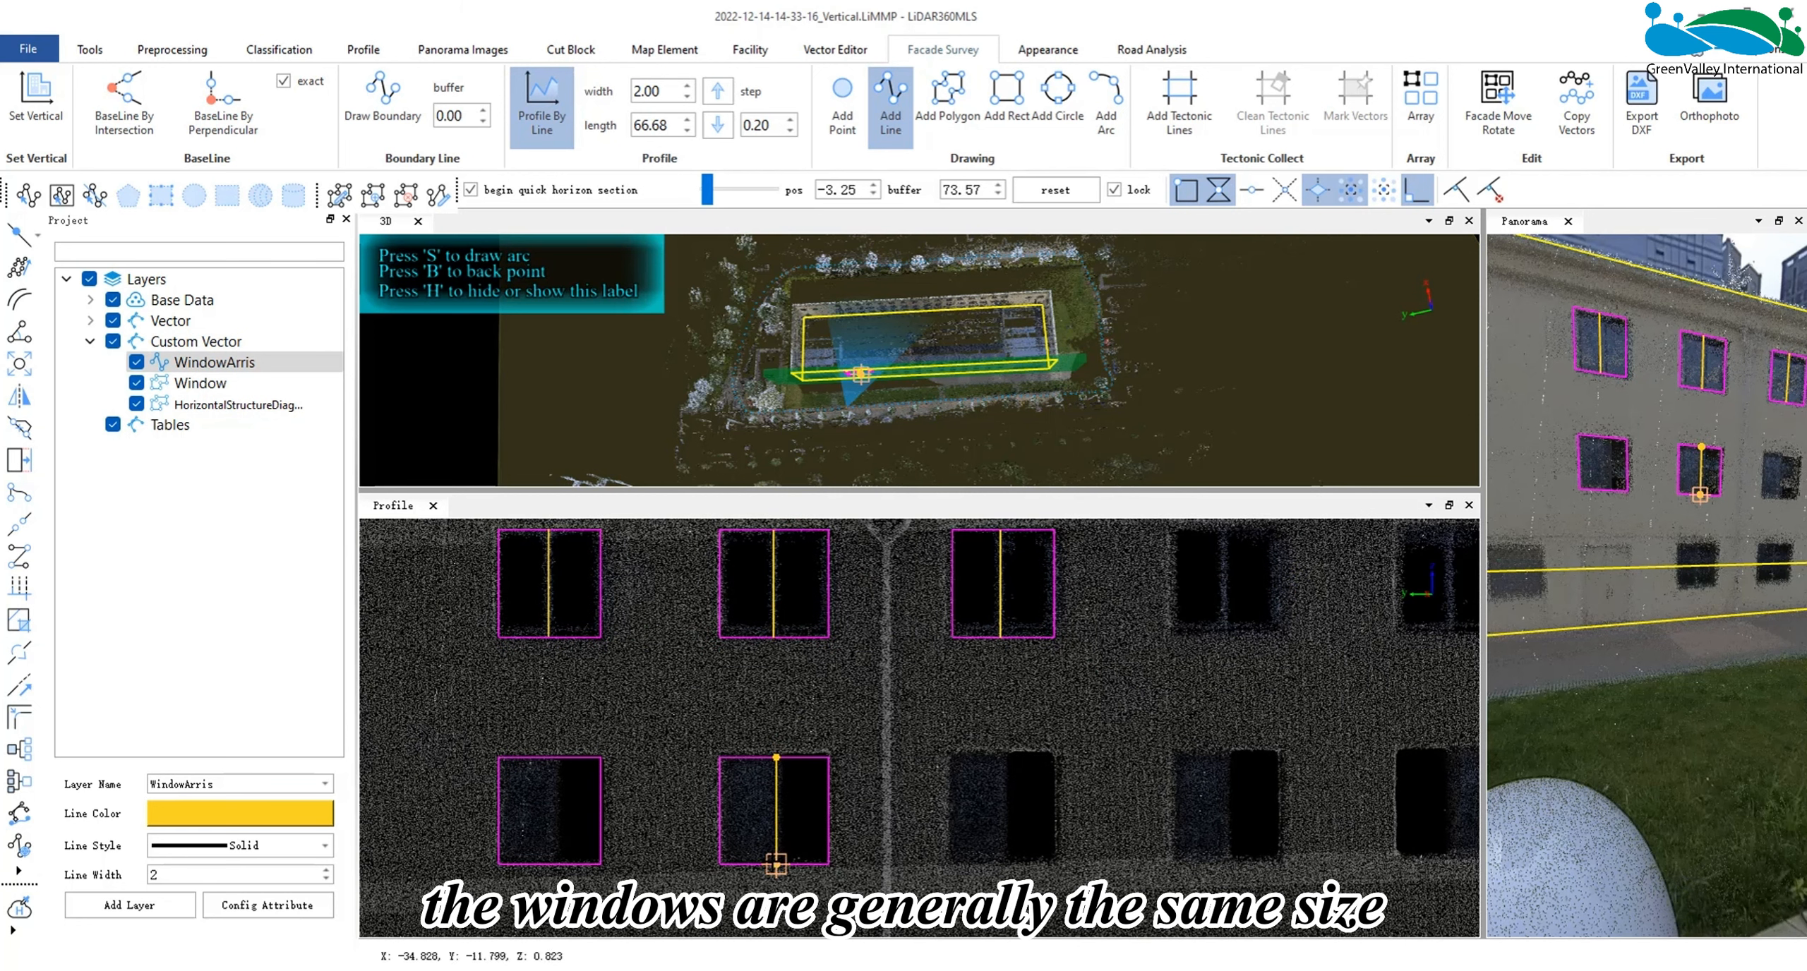
{"action": "left_click", "coordinate": [549, 757]}
{"action": "double_click", "coordinate": [549, 863]}
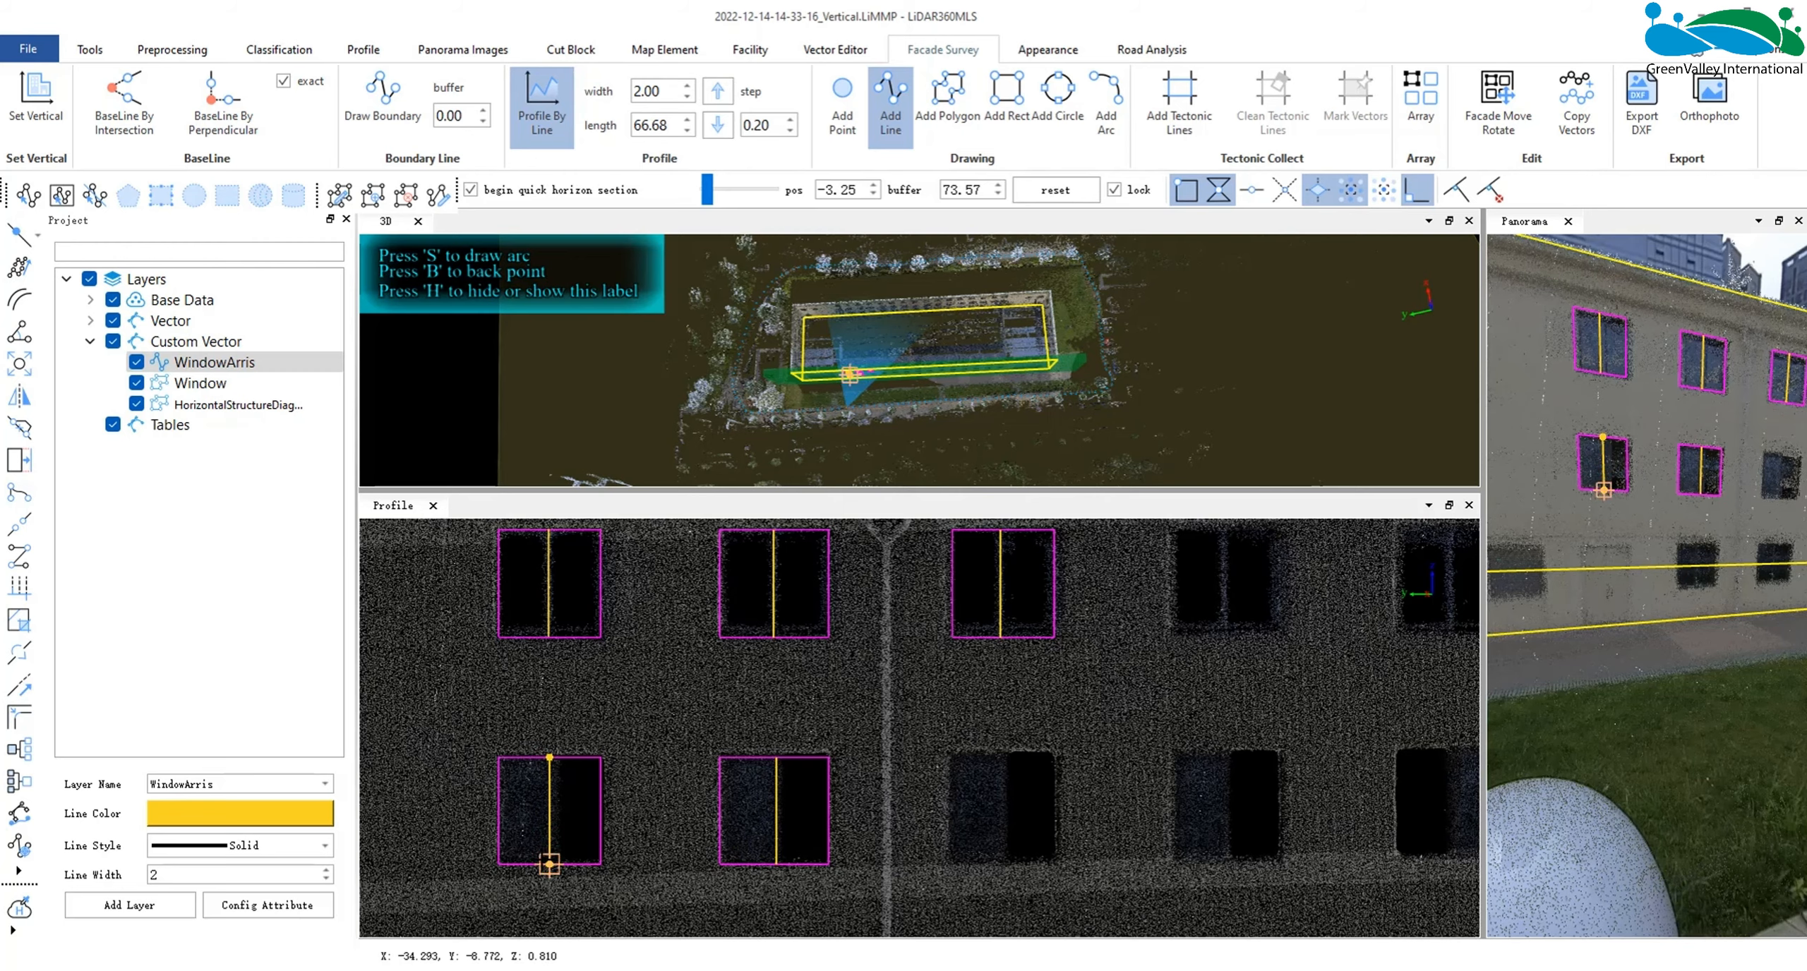
- Start an Array and select the third upper window's outline together with its centre line as the source
{"action": "middle_click_drag", "start_coordinate": [1156, 712], "coordinate": [1053, 701]}
{"action": "scroll", "coordinate": [1009, 738], "scroll_direction": "down", "scroll_amount": 3}
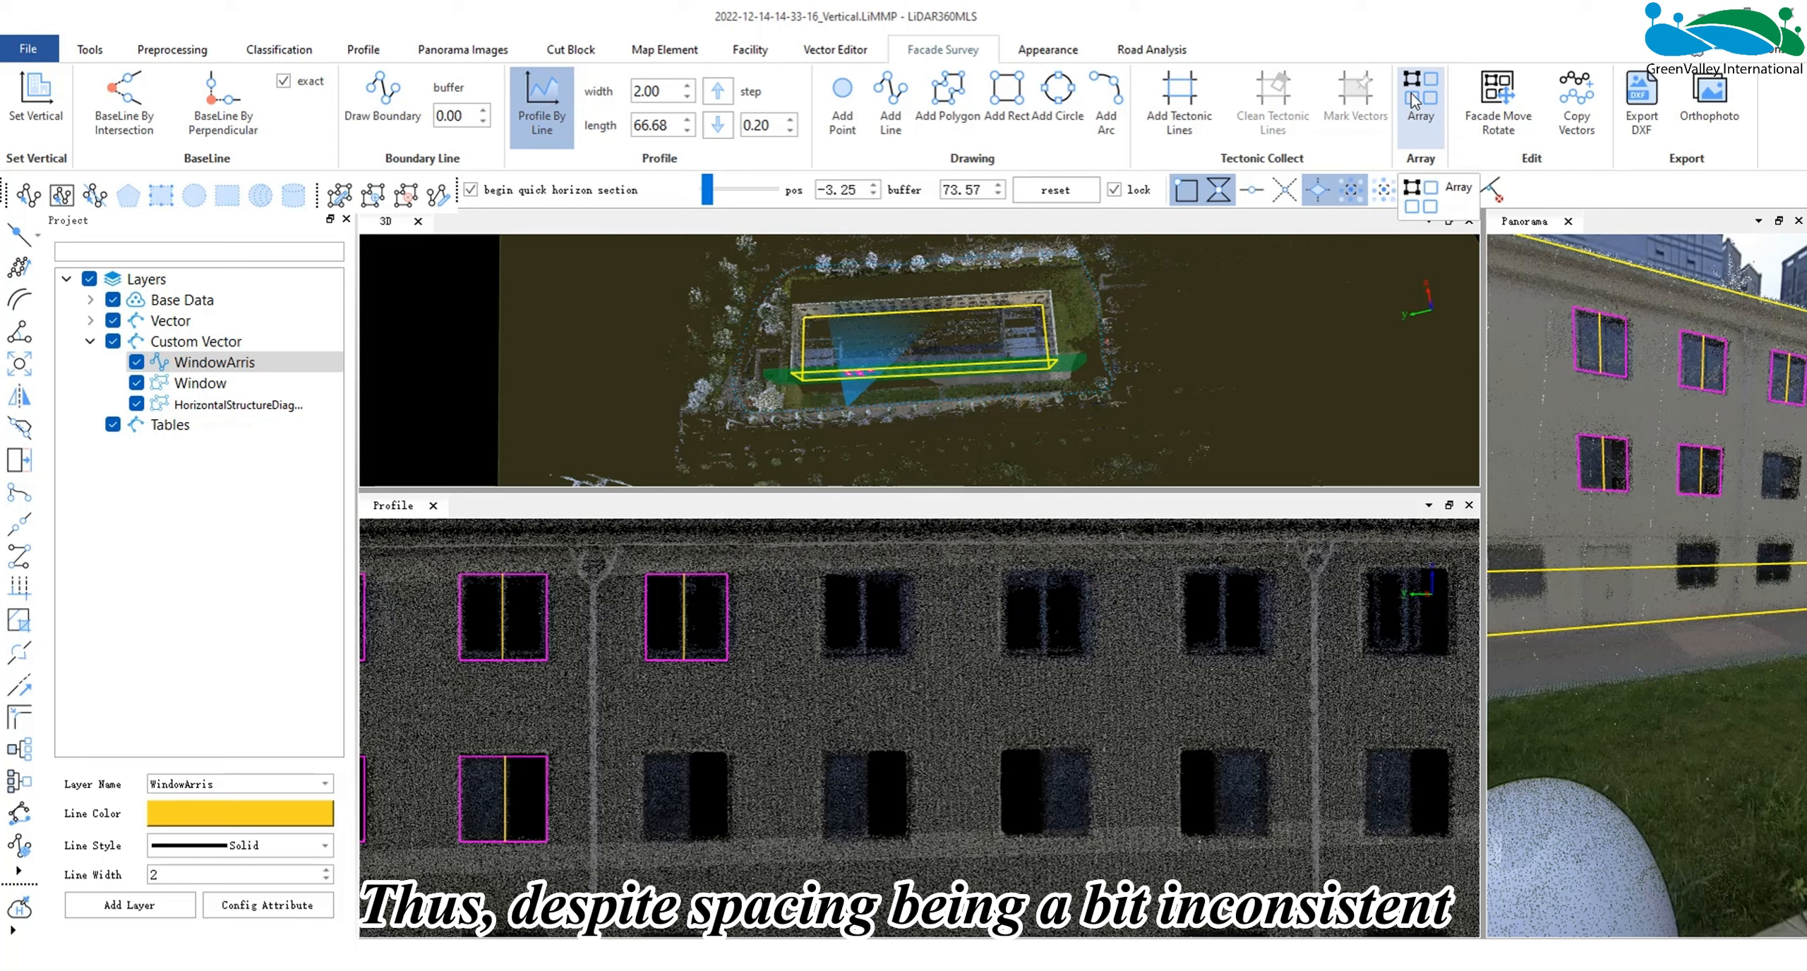
{"action": "left_click", "coordinate": [1414, 100]}
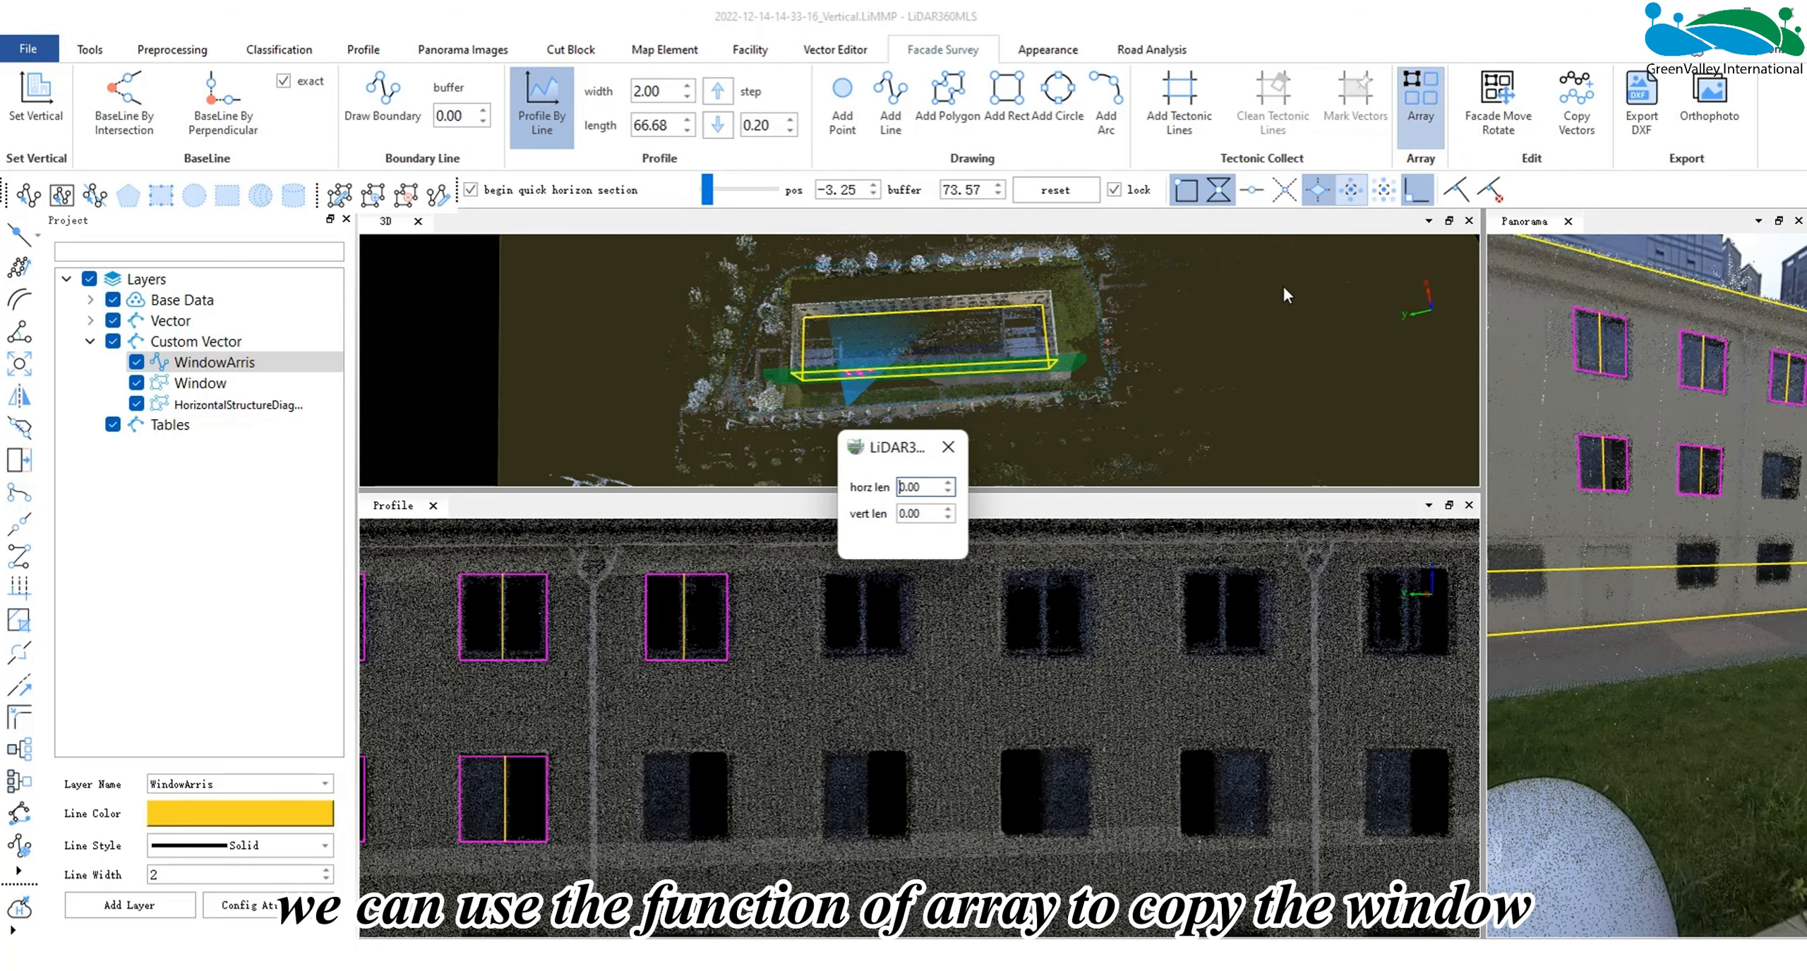
{"action": "left_click", "coordinate": [624, 556]}
{"action": "left_click_drag", "start_coordinate": [633, 565], "coordinate": [727, 676]}
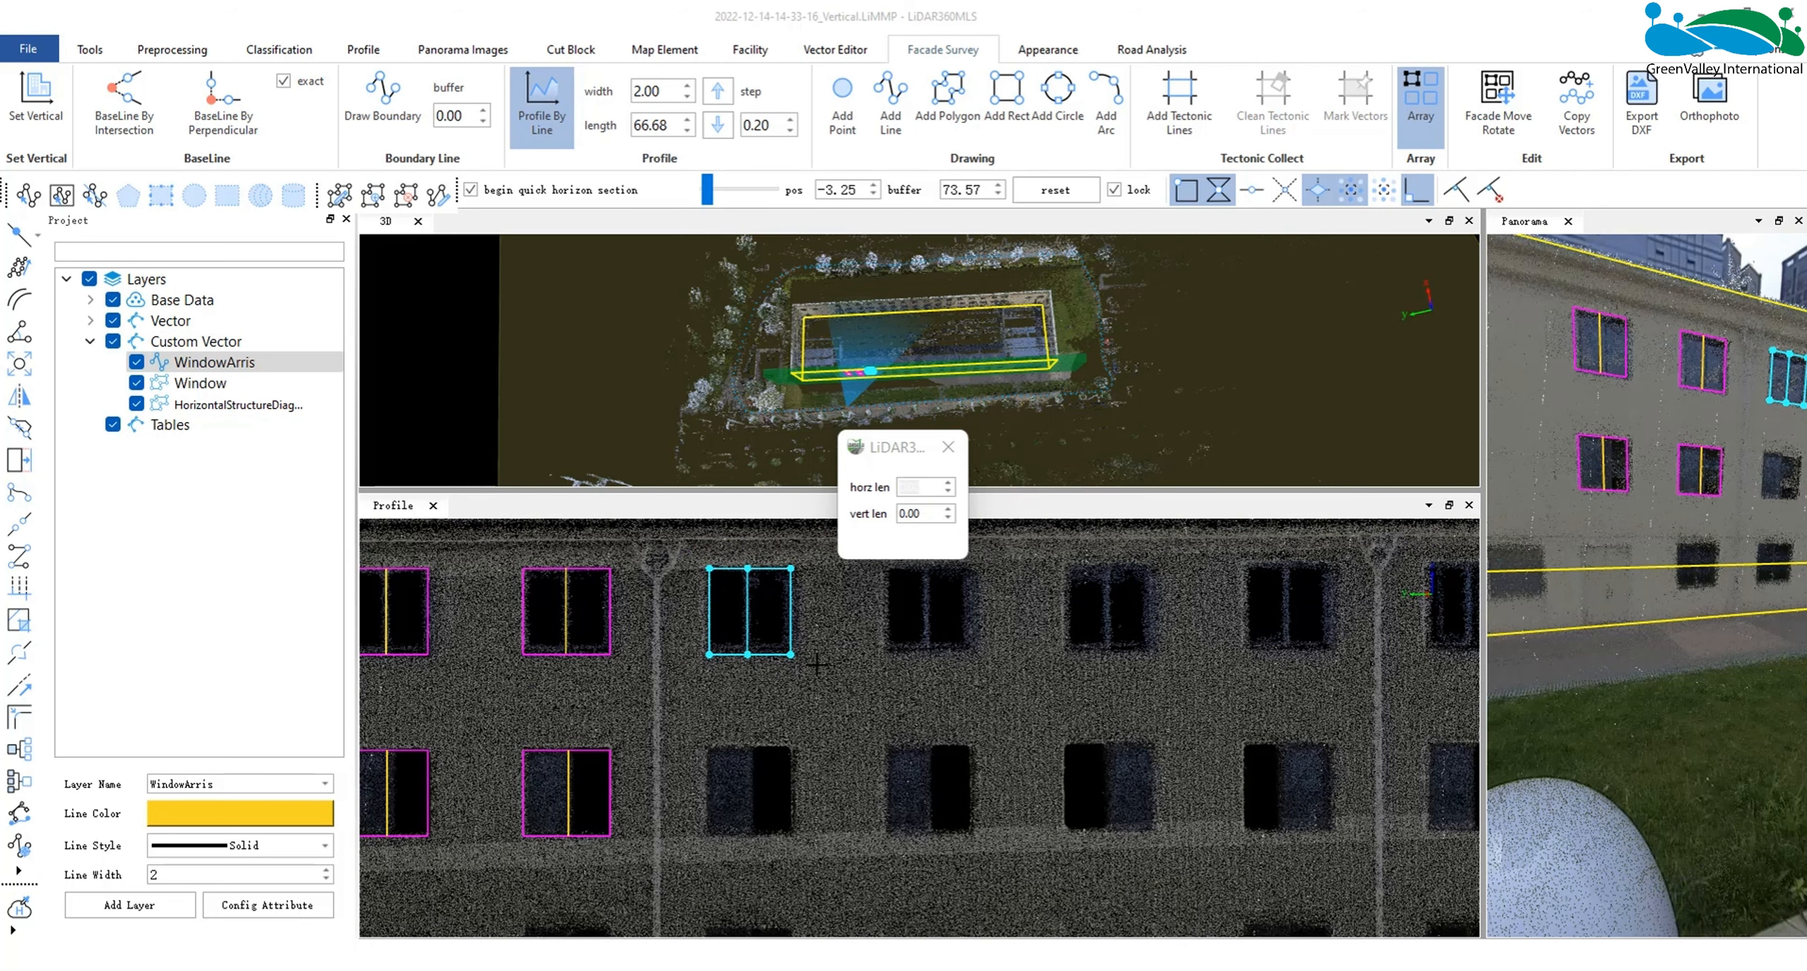
{"action": "key", "text": "Return"}
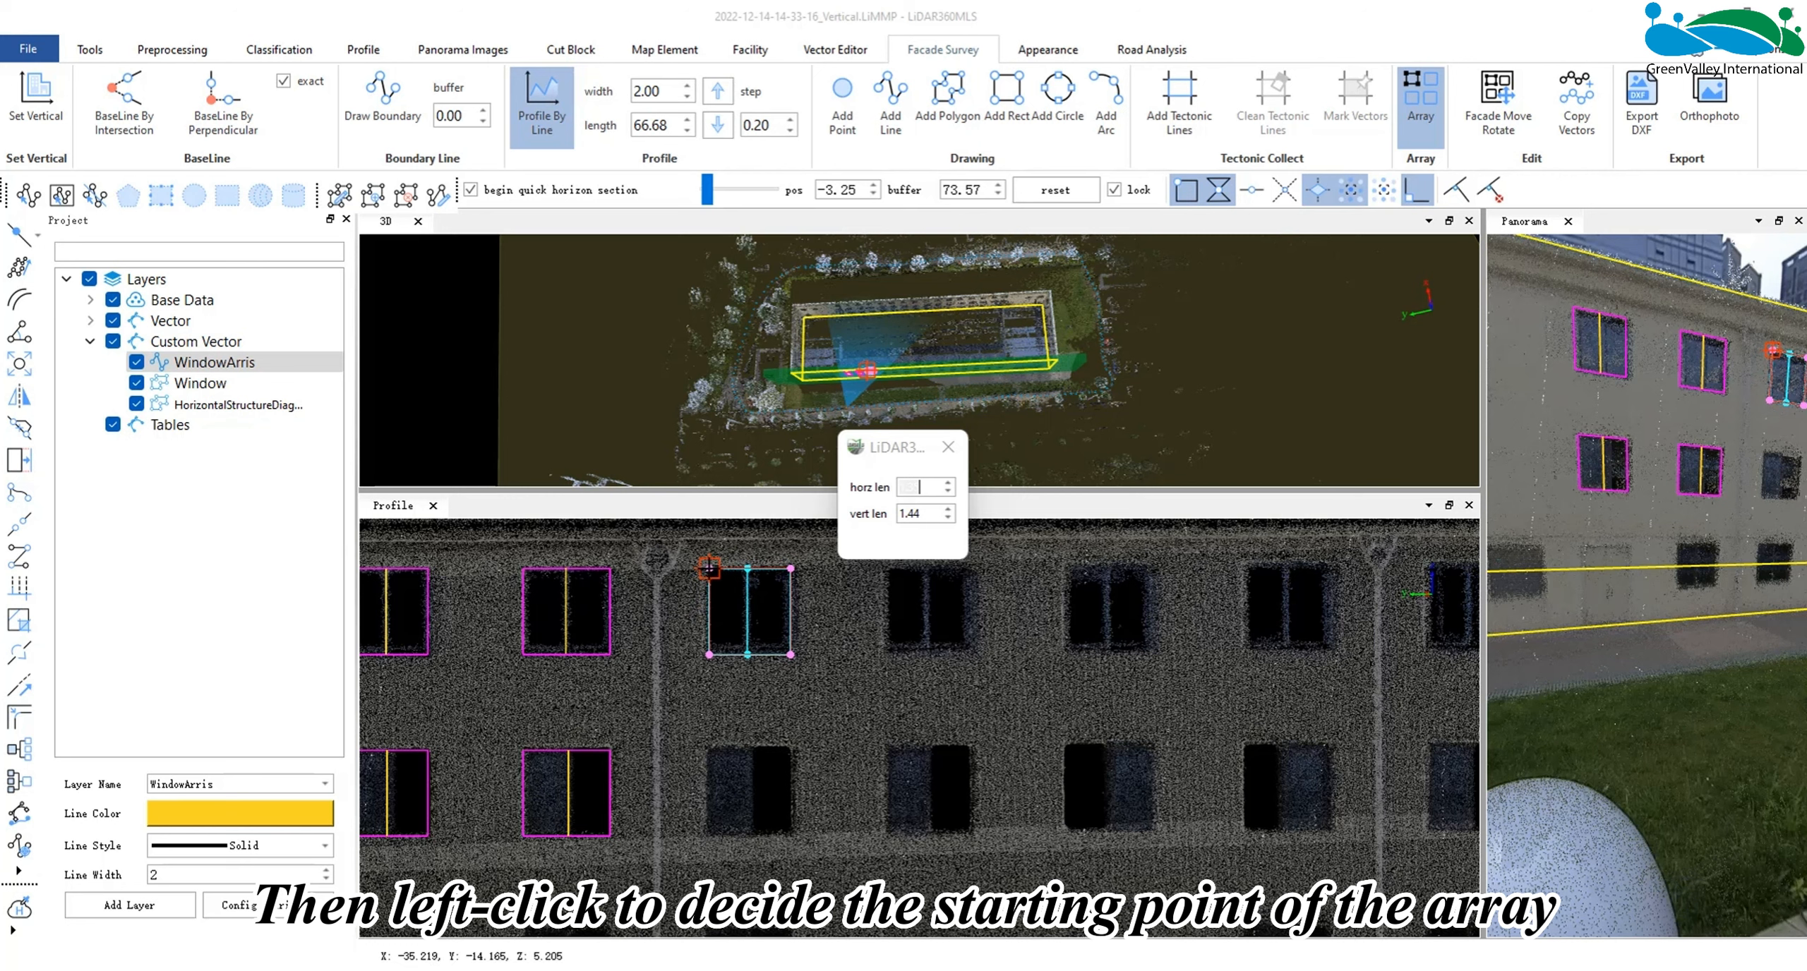
- Define the array spacing from the source window's upper corner diagonally toward the next column and row, 2.94 horizontally and -2.93 vertically
{"action": "left_click", "coordinate": [709, 566]}
{"action": "left_click", "coordinate": [888, 744]}
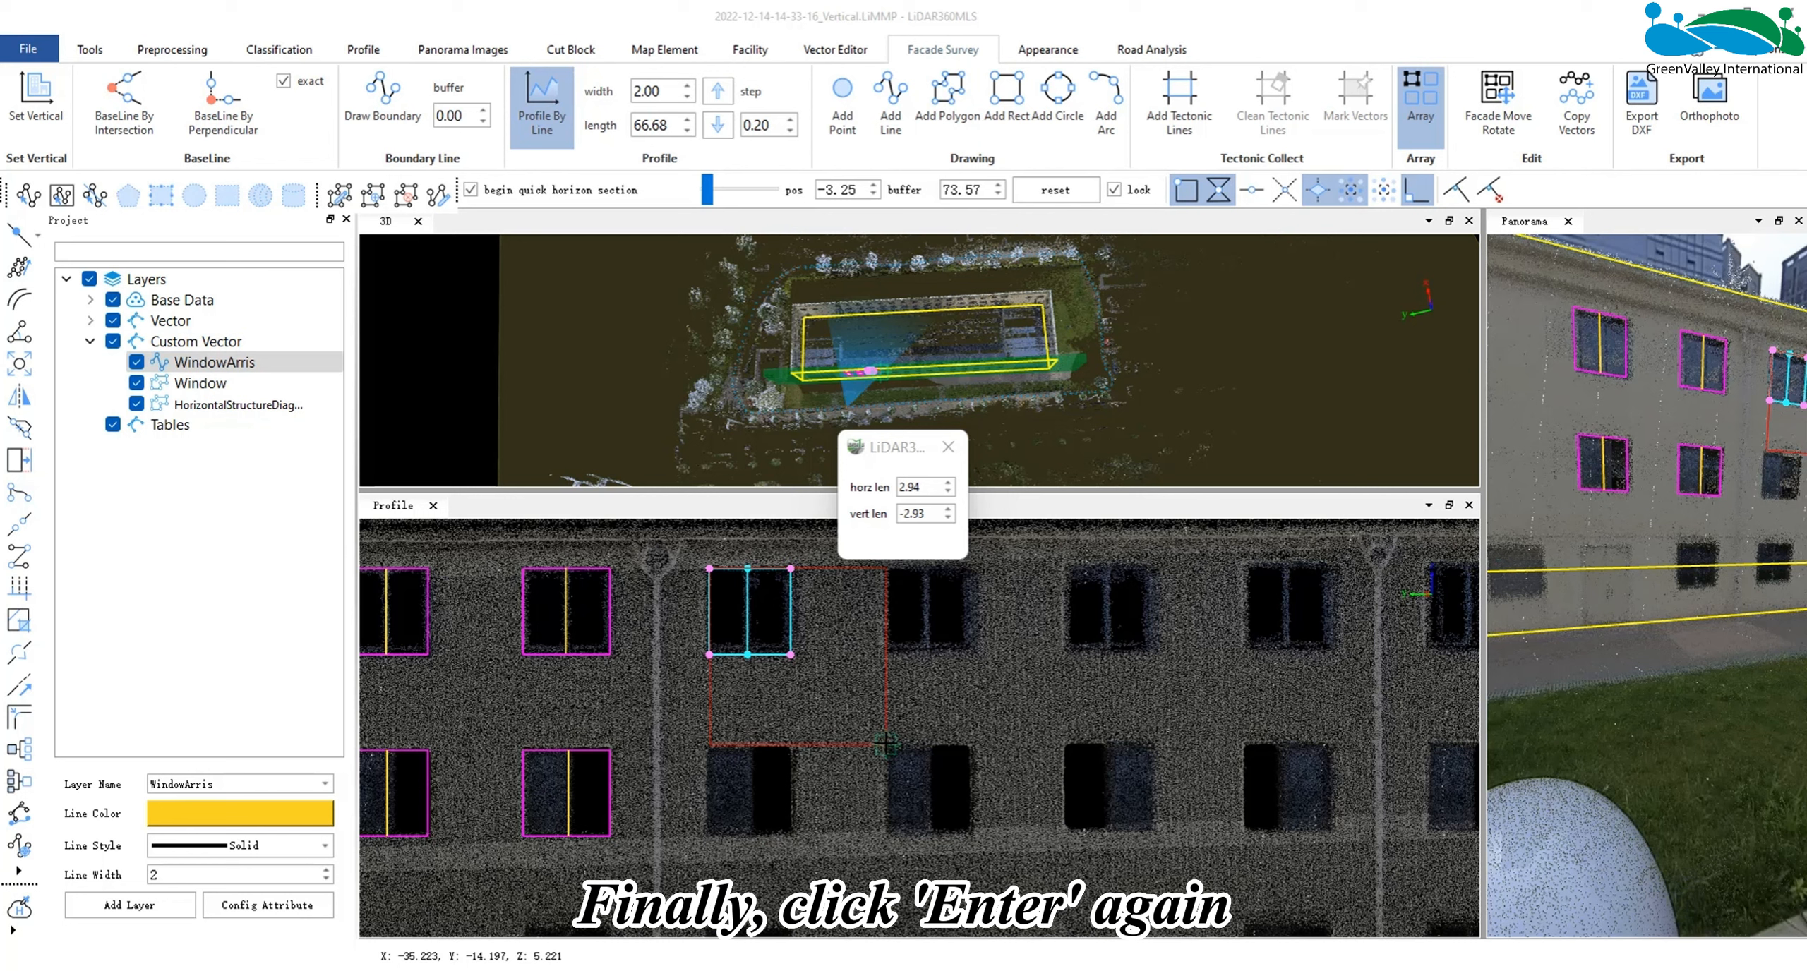
{"action": "key", "text": "Return"}
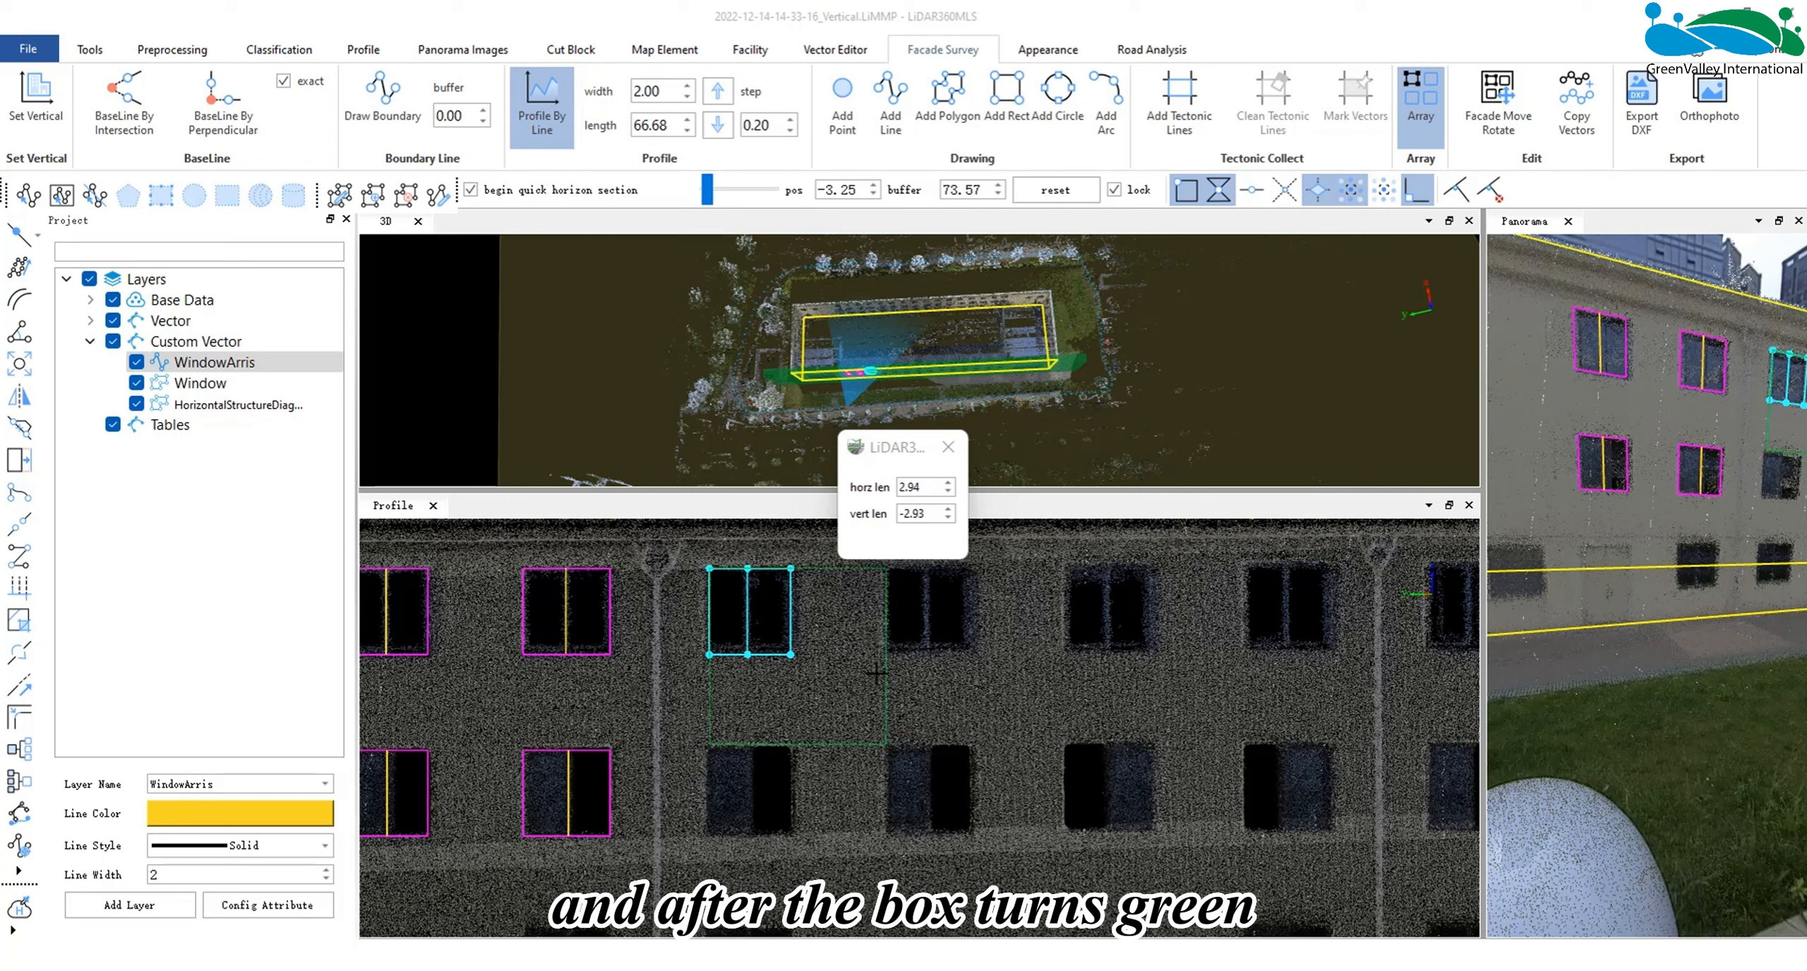
- Expand the window array across the facade to the last window column and down to the ground-floor row, and place the copies
{"action": "left_click_drag", "start_coordinate": [876, 674], "coordinate": [1293, 731]}
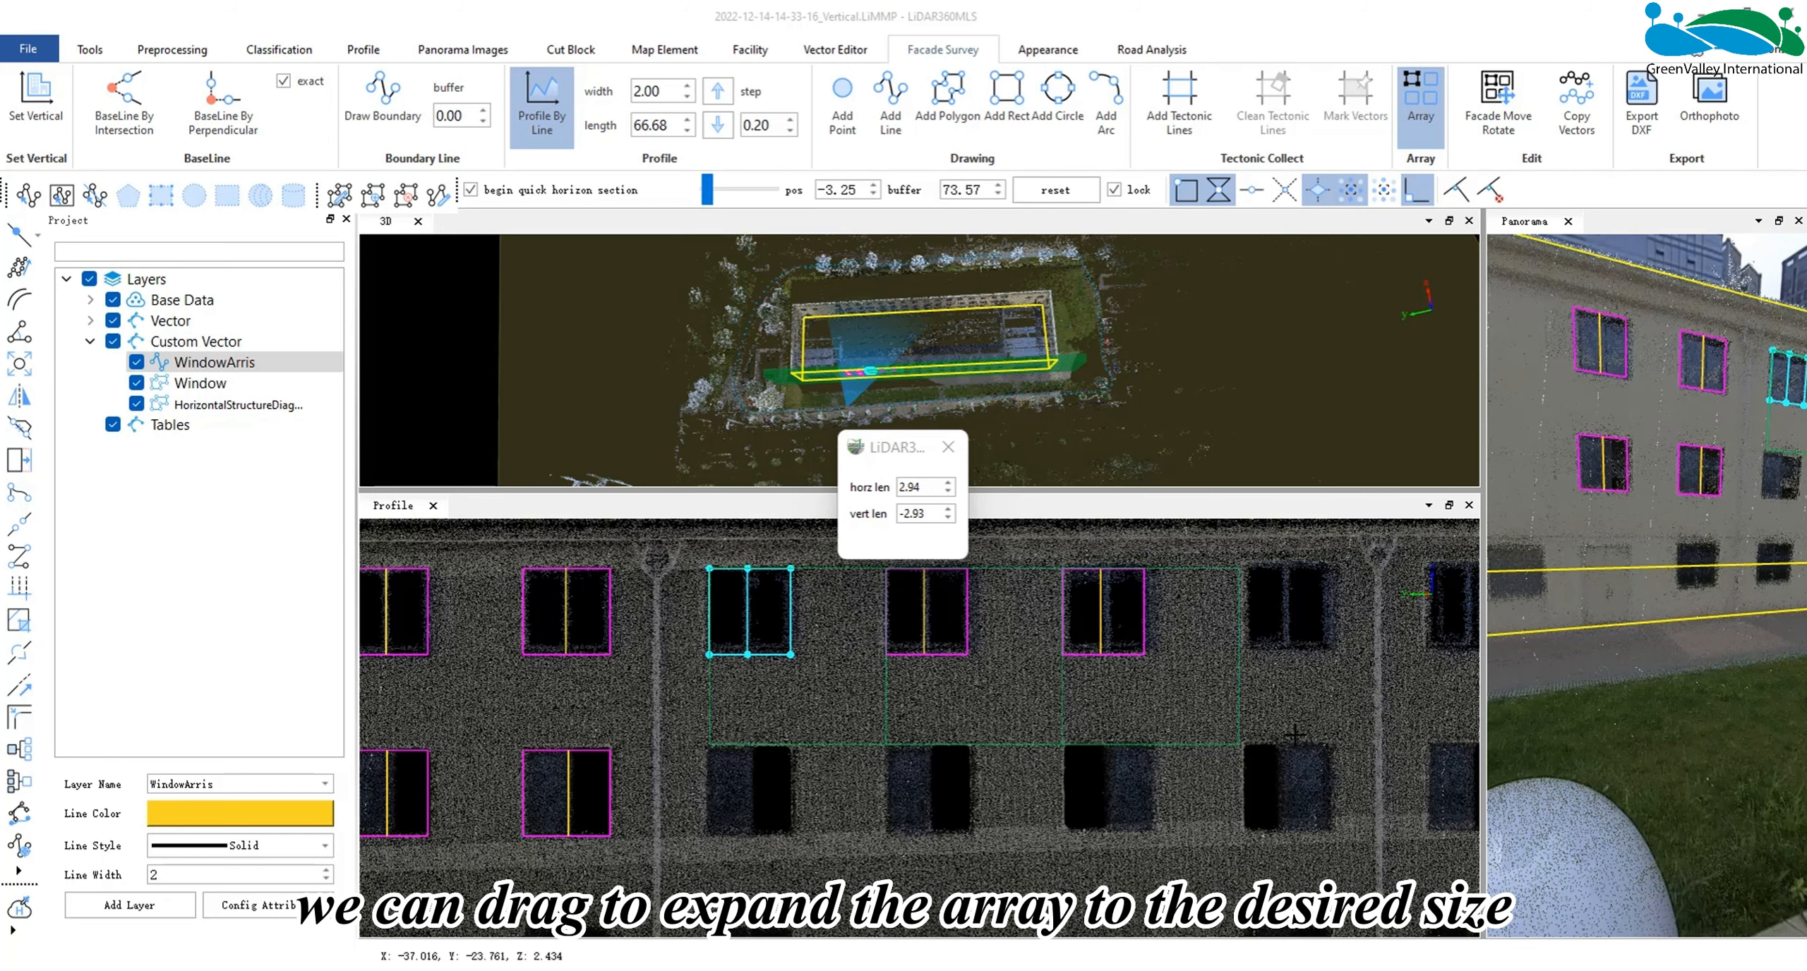
{"action": "scroll", "coordinate": [1296, 736], "scroll_direction": "down", "scroll_amount": 8}
{"action": "middle_click_drag", "start_coordinate": [1296, 736], "coordinate": [1078, 731]}
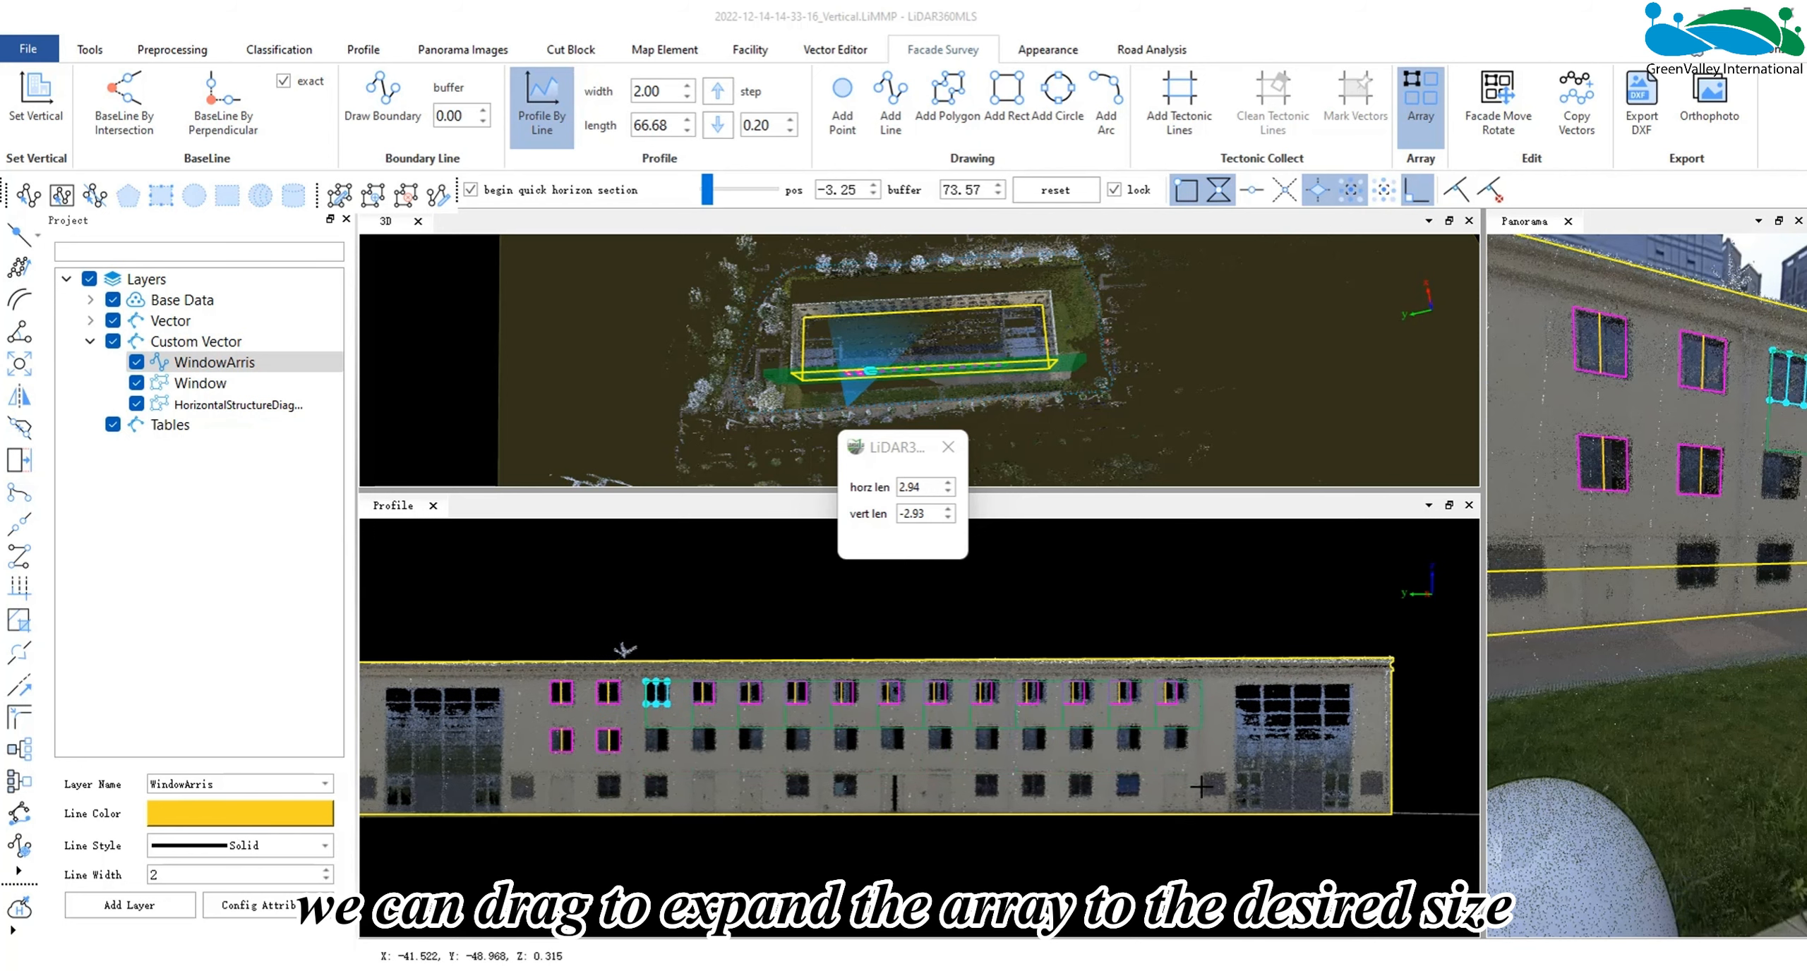
{"action": "left_click_drag", "start_coordinate": [1078, 730], "coordinate": [1199, 826]}
{"action": "double_click", "coordinate": [1187, 804]}
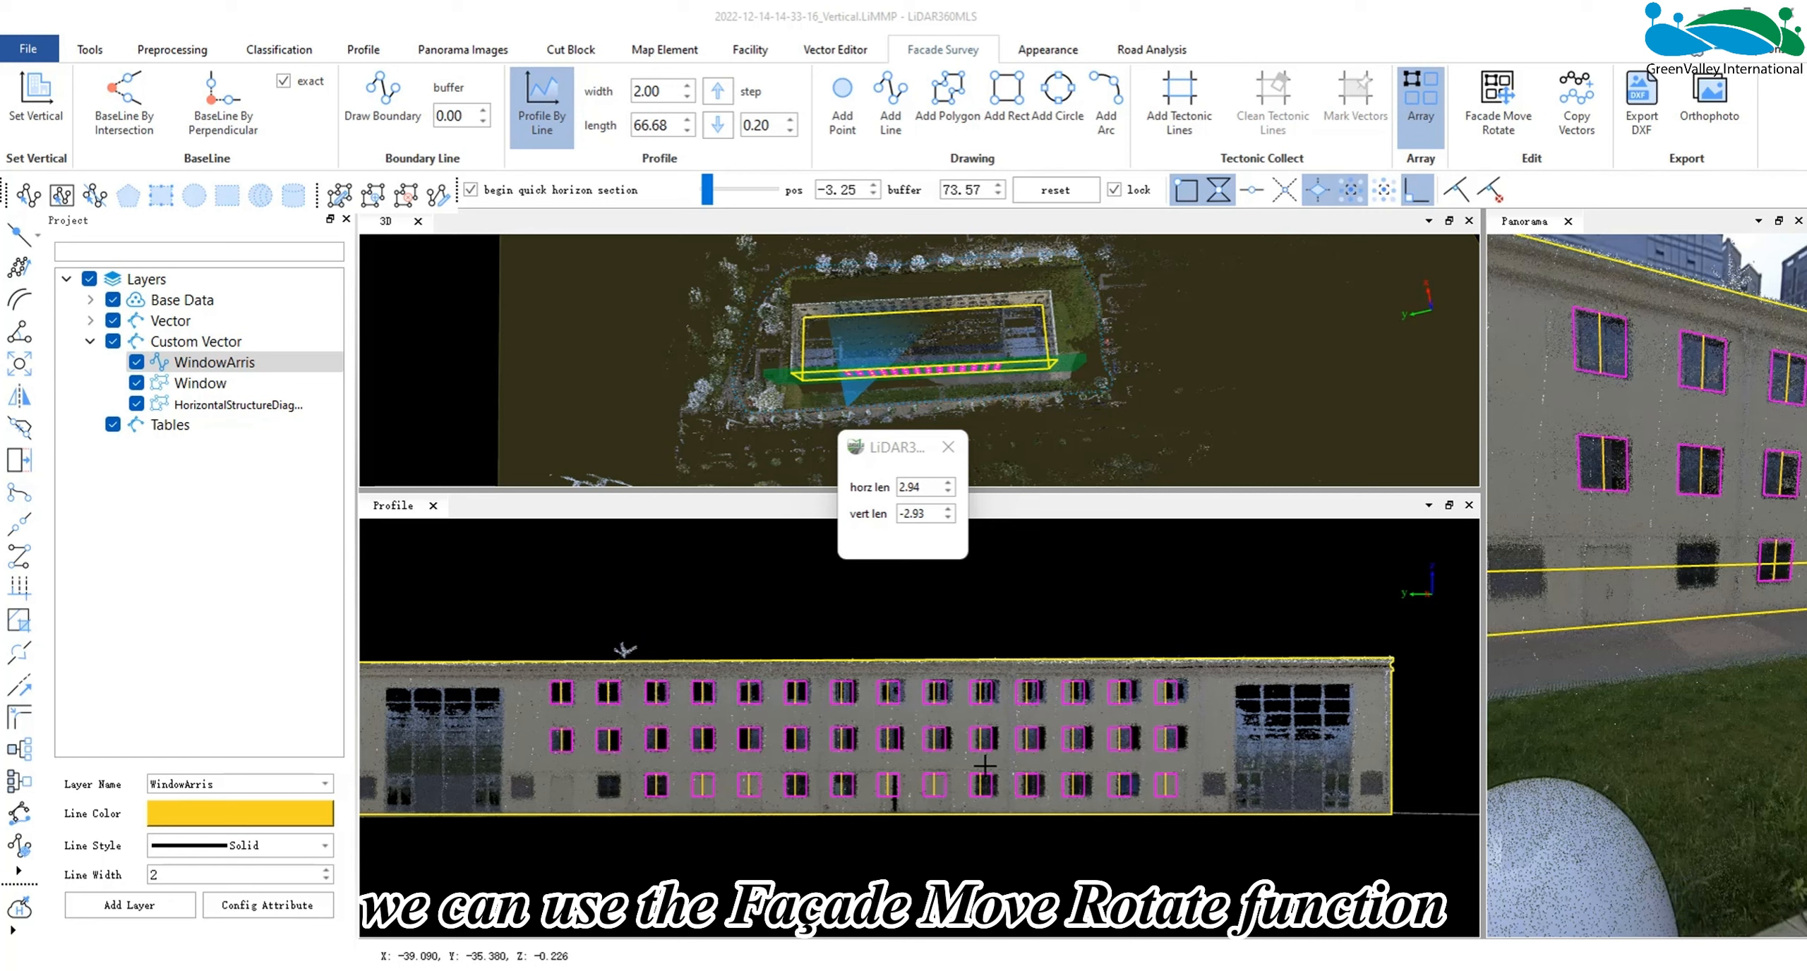
- Shift the window outlines and centre lines of the last seven columns horizontally toward the last column in 0.05 m steps with Facade Move Rotate
{"action": "left_click", "coordinate": [1416, 83]}
{"action": "left_click", "coordinate": [1489, 106]}
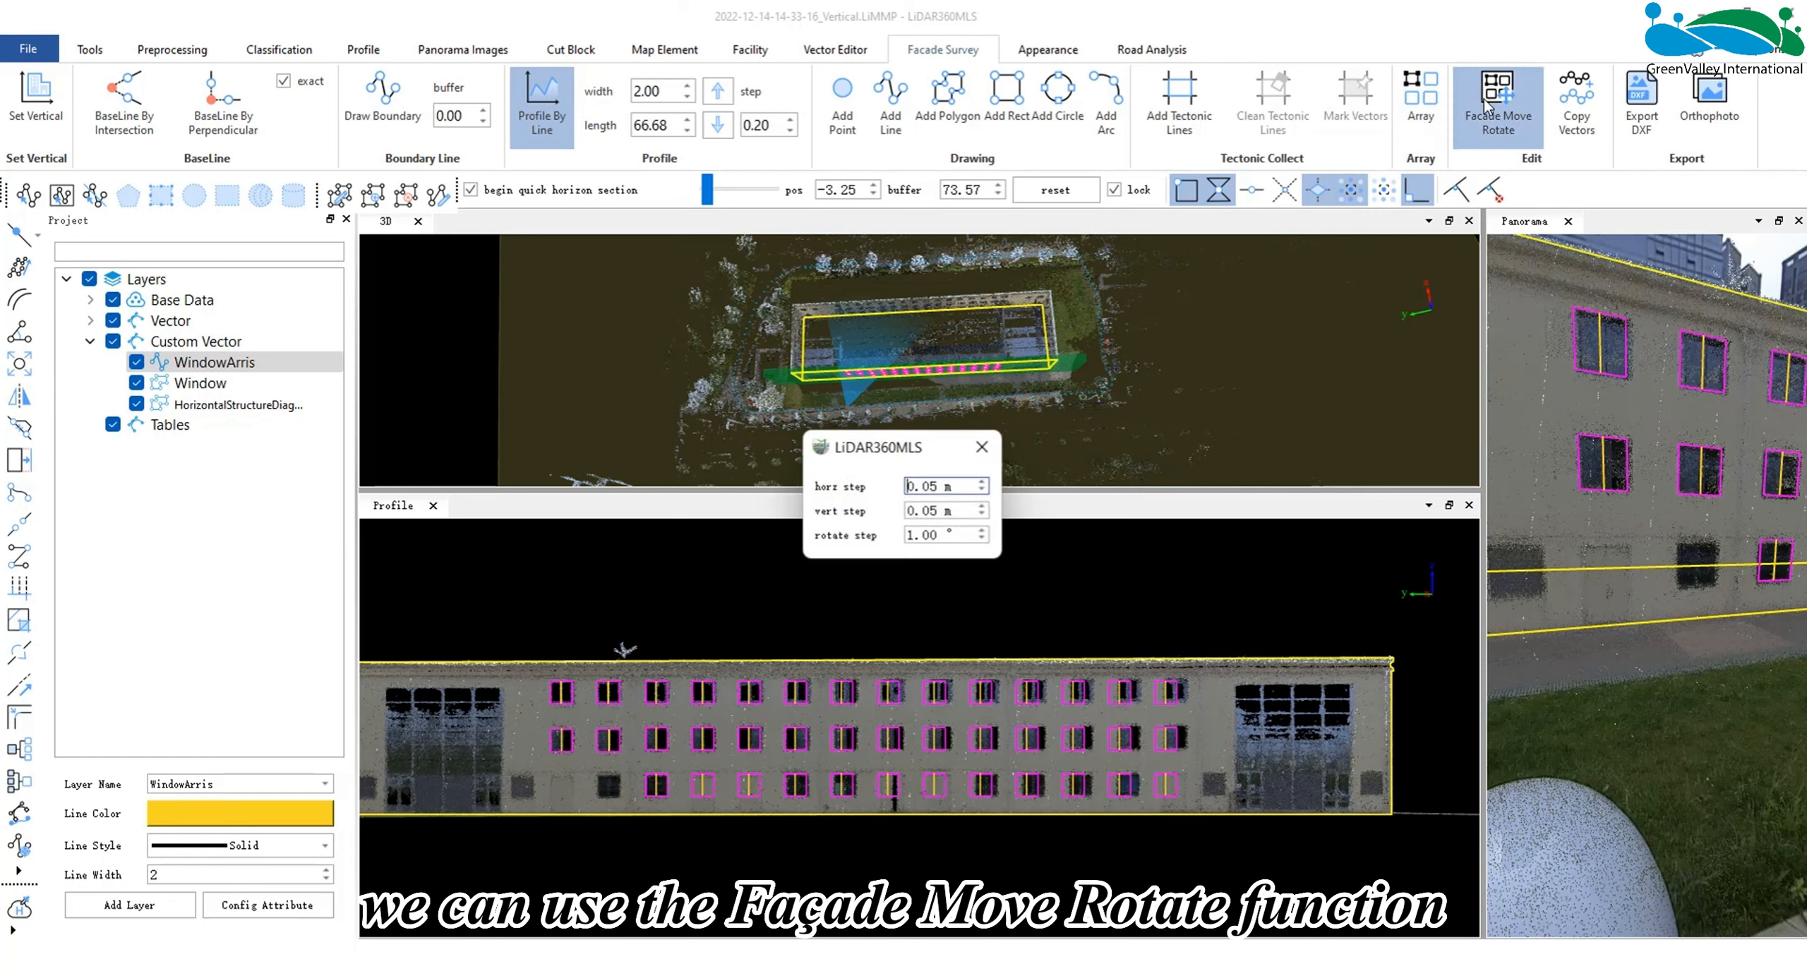
{"action": "scroll", "coordinate": [849, 718], "scroll_direction": "up", "scroll_amount": 2}
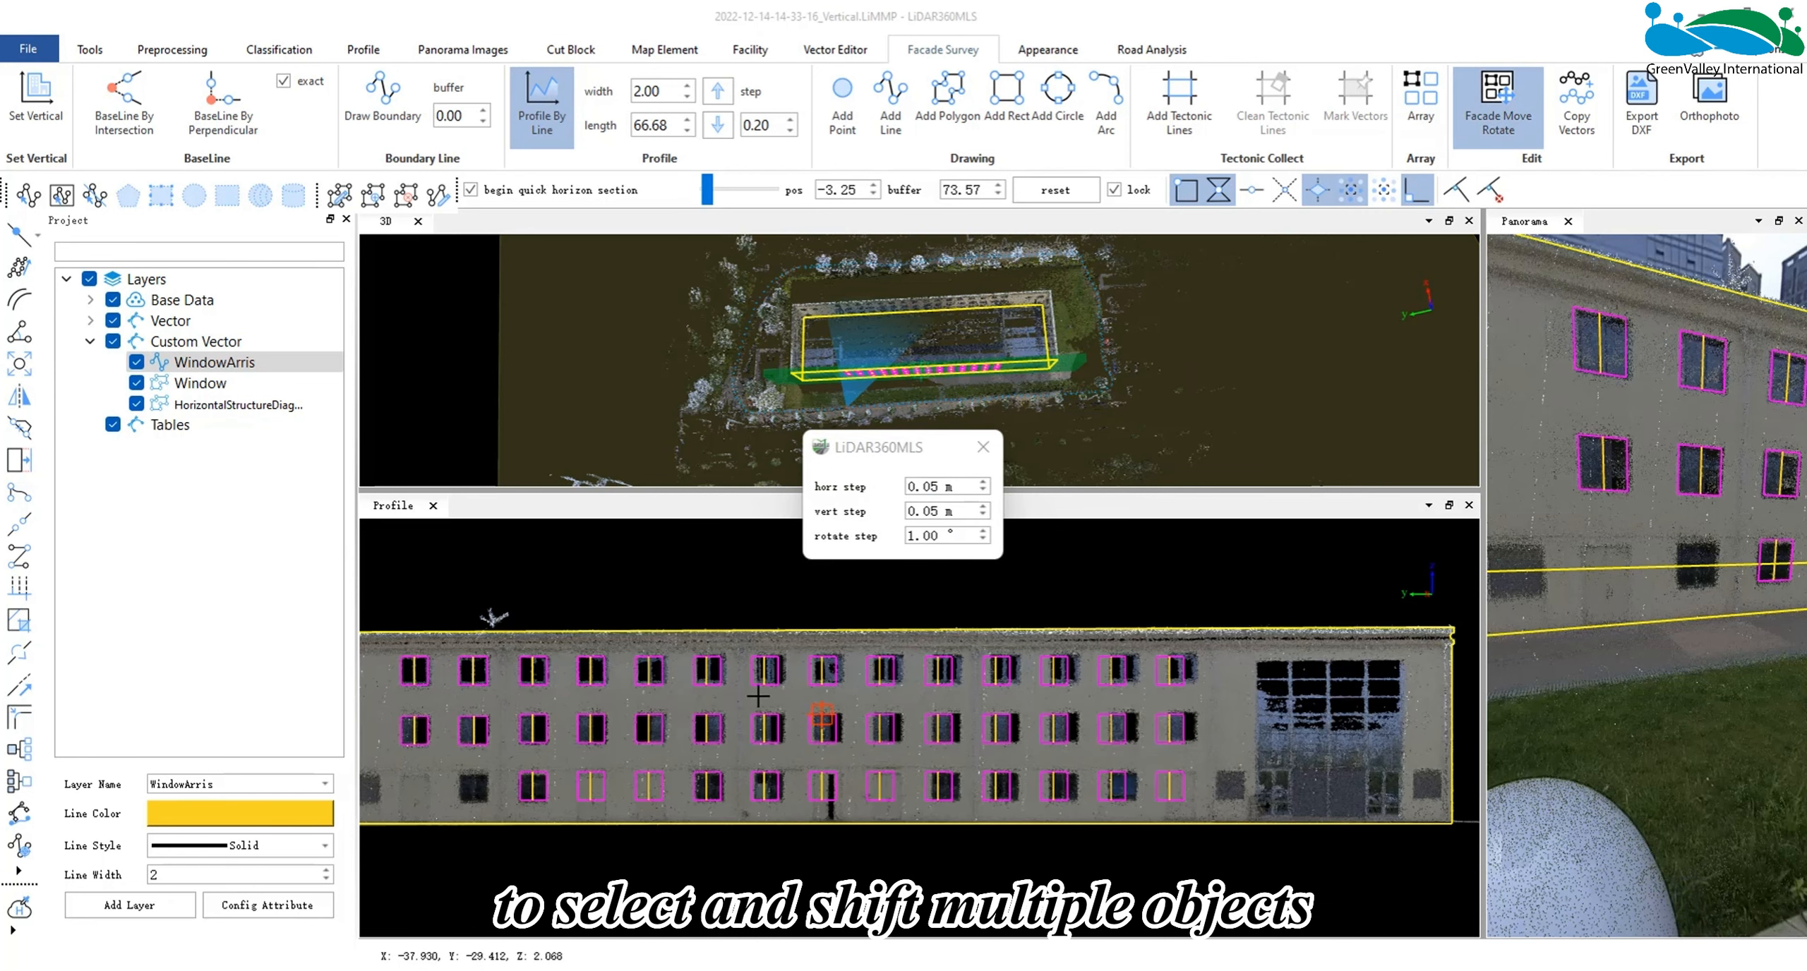
{"action": "left_click_drag", "start_coordinate": [797, 638], "coordinate": [1203, 808]}
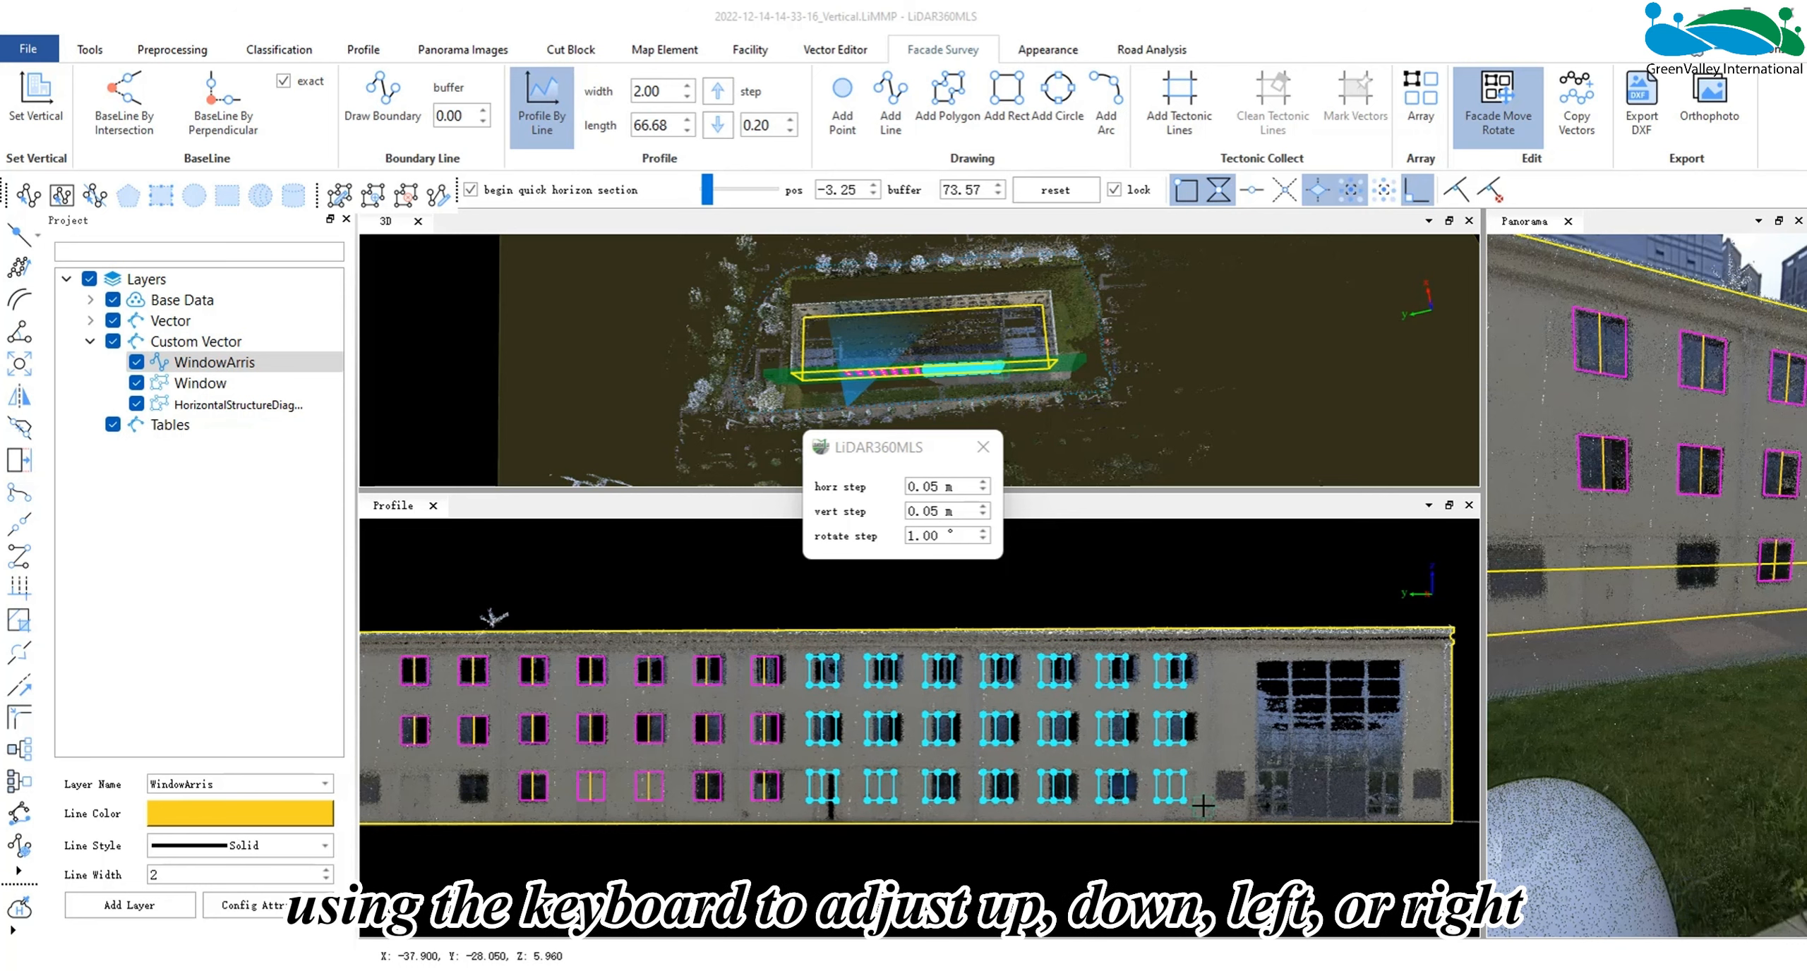
{"action": "key", "text": "Right"}
{"action": "key", "text": "Right"}
{"action": "key", "text": "Right"}
{"action": "key", "text": "Right"}
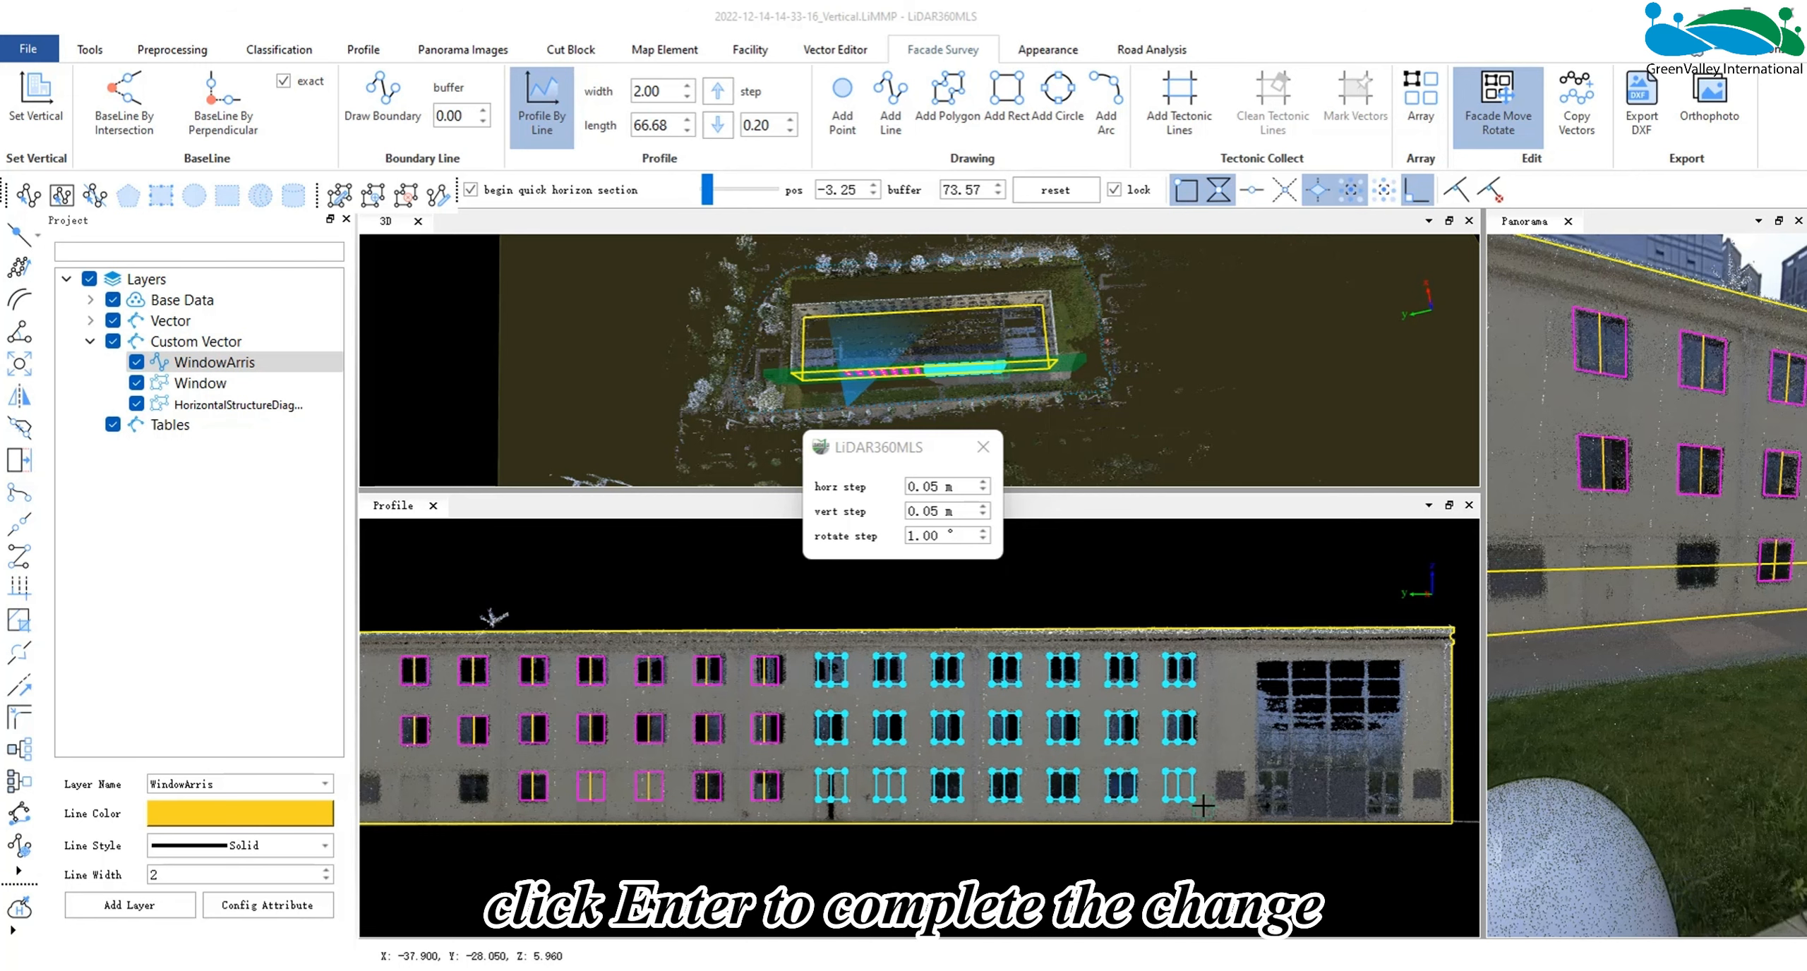
{"action": "key", "text": "Return"}
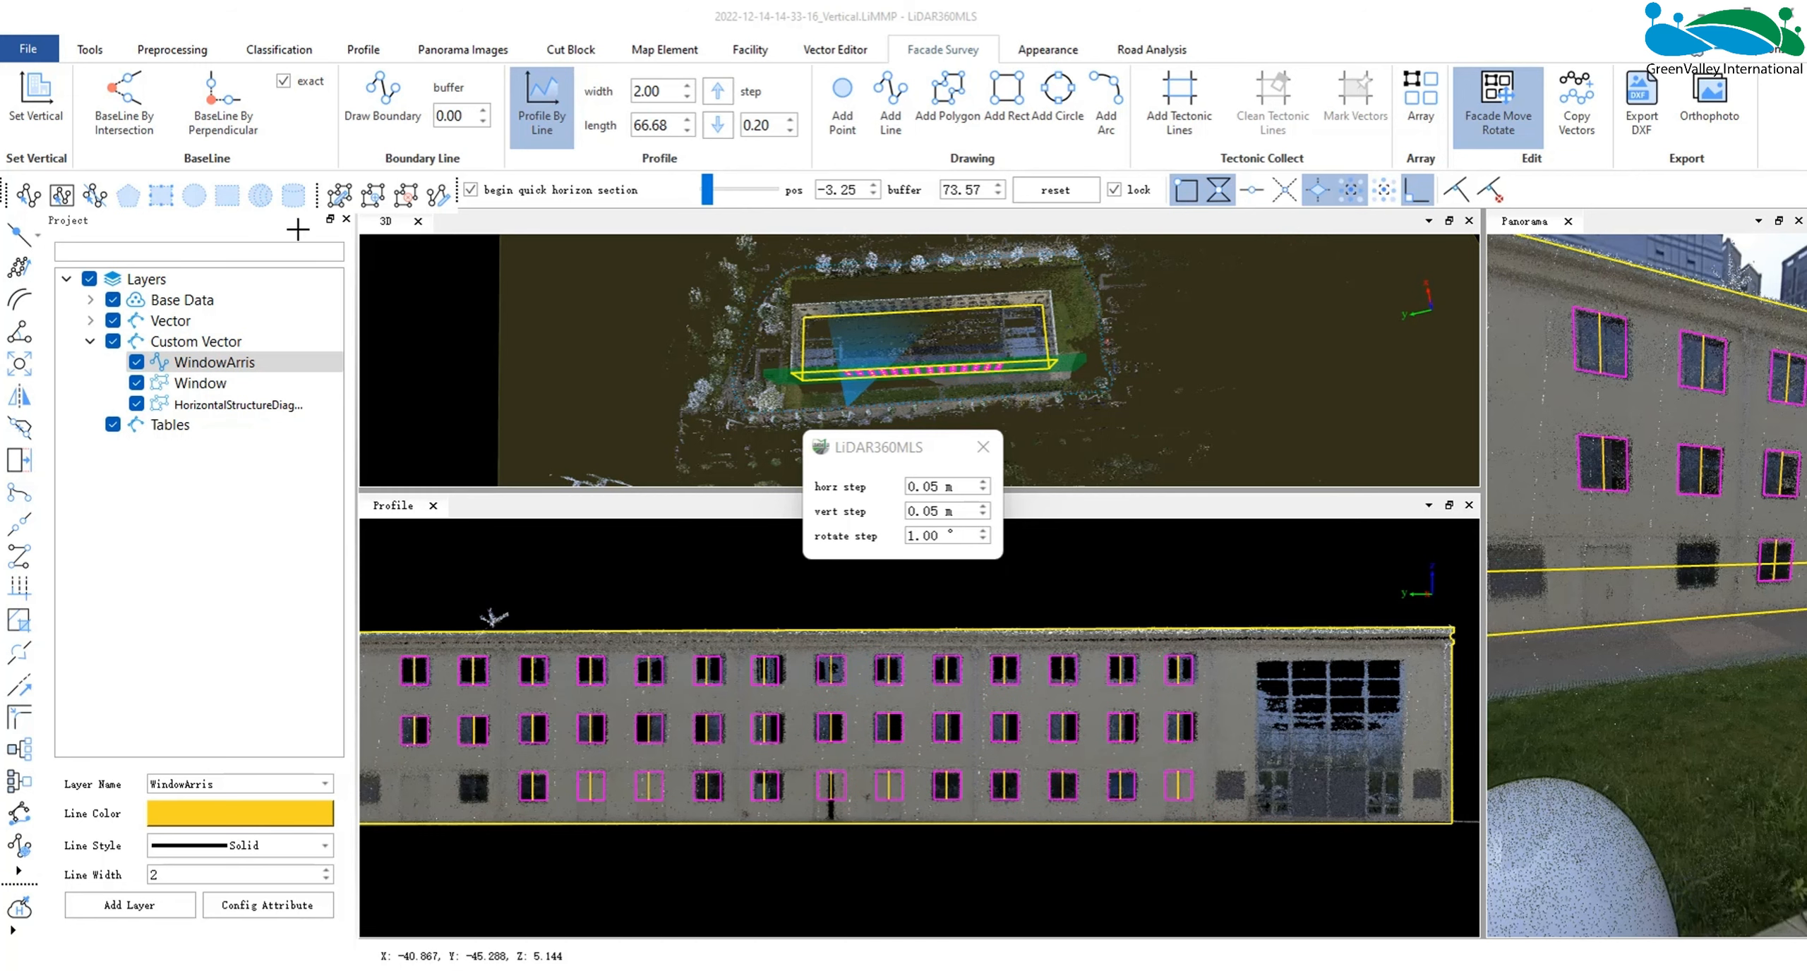
- Delete the ground-floor window copies in columns 4, 5, 8, 9 and 14, including their centre lines, where the facade has no windows
{"action": "left_click", "coordinate": [62, 194]}
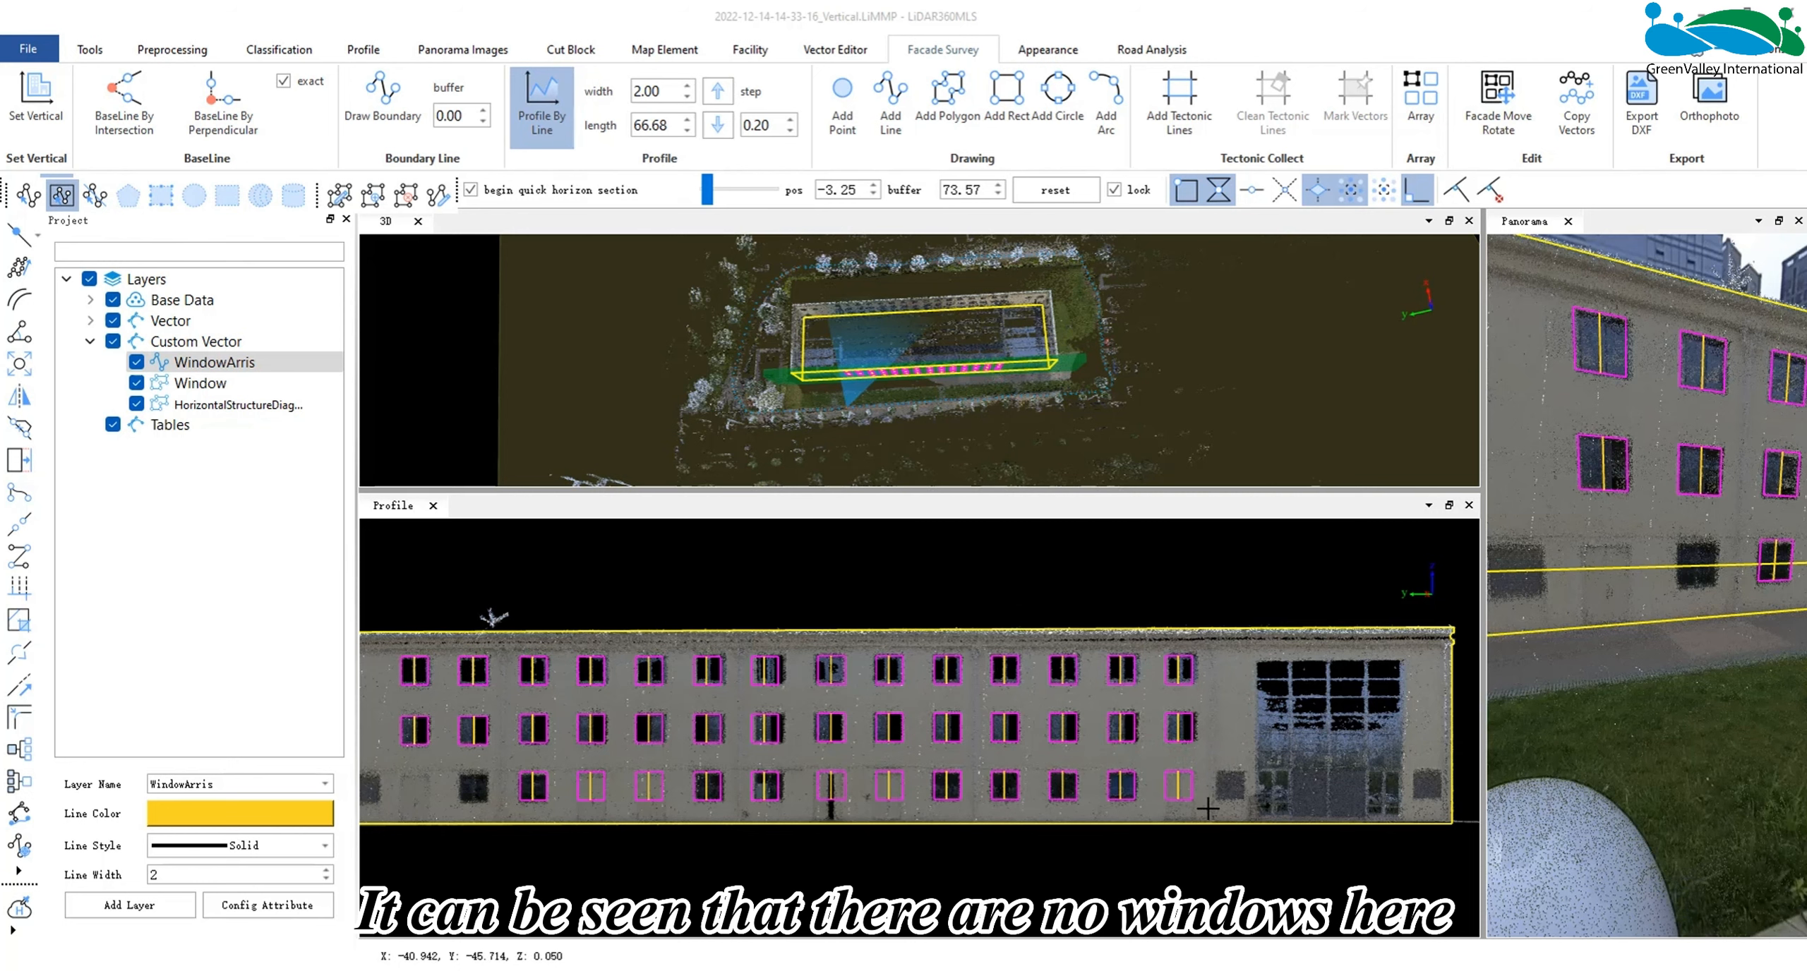
{"action": "left_click", "coordinate": [1173, 780]}
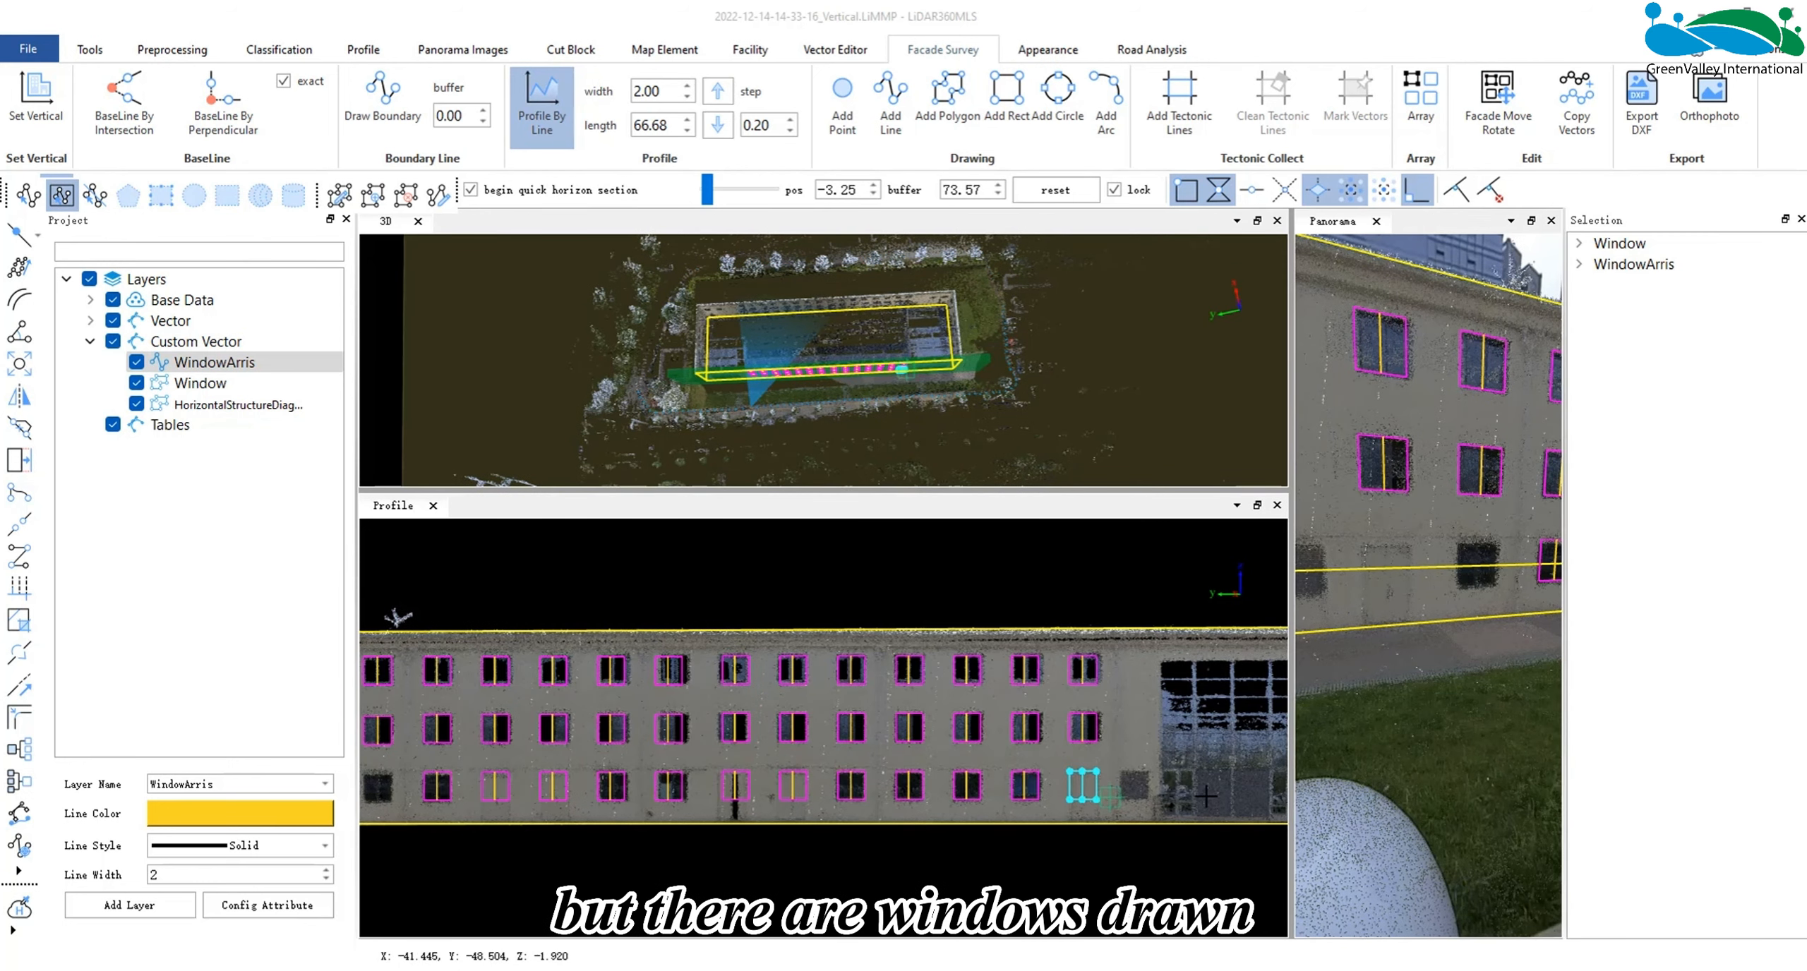
{"action": "key", "text": "Delete"}
{"action": "left_click_drag", "start_coordinate": [699, 768], "coordinate": [832, 820]}
{"action": "key", "text": "Delete"}
{"action": "left_click_drag", "start_coordinate": [528, 753], "coordinate": [642, 813]}
{"action": "key", "text": "Delete"}
{"action": "middle_click_drag", "start_coordinate": [735, 626], "coordinate": [761, 669]}
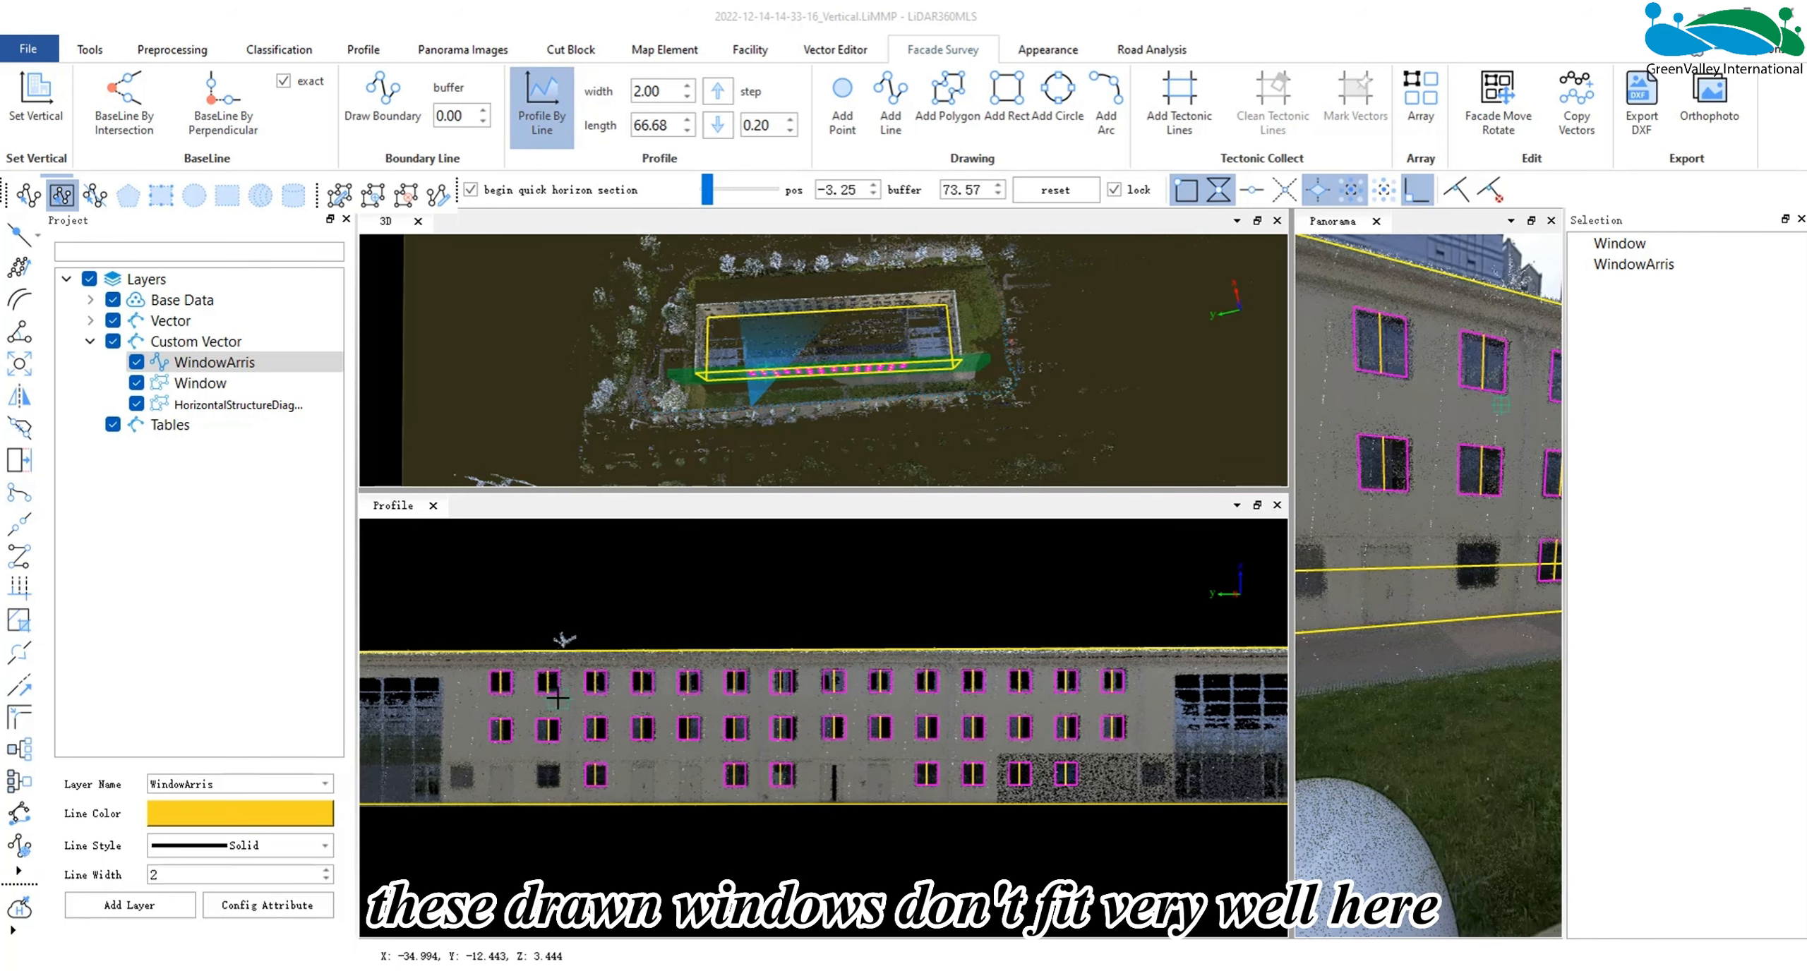
- Select the seventh window column across all three rows with Facade Move Rotate and try rotating it clockwise and counterclockwise in 1.00° steps
{"action": "scroll", "coordinate": [577, 700], "scroll_direction": "up", "scroll_amount": 1}
{"action": "middle_click_drag", "start_coordinate": [865, 597], "coordinate": [885, 590]}
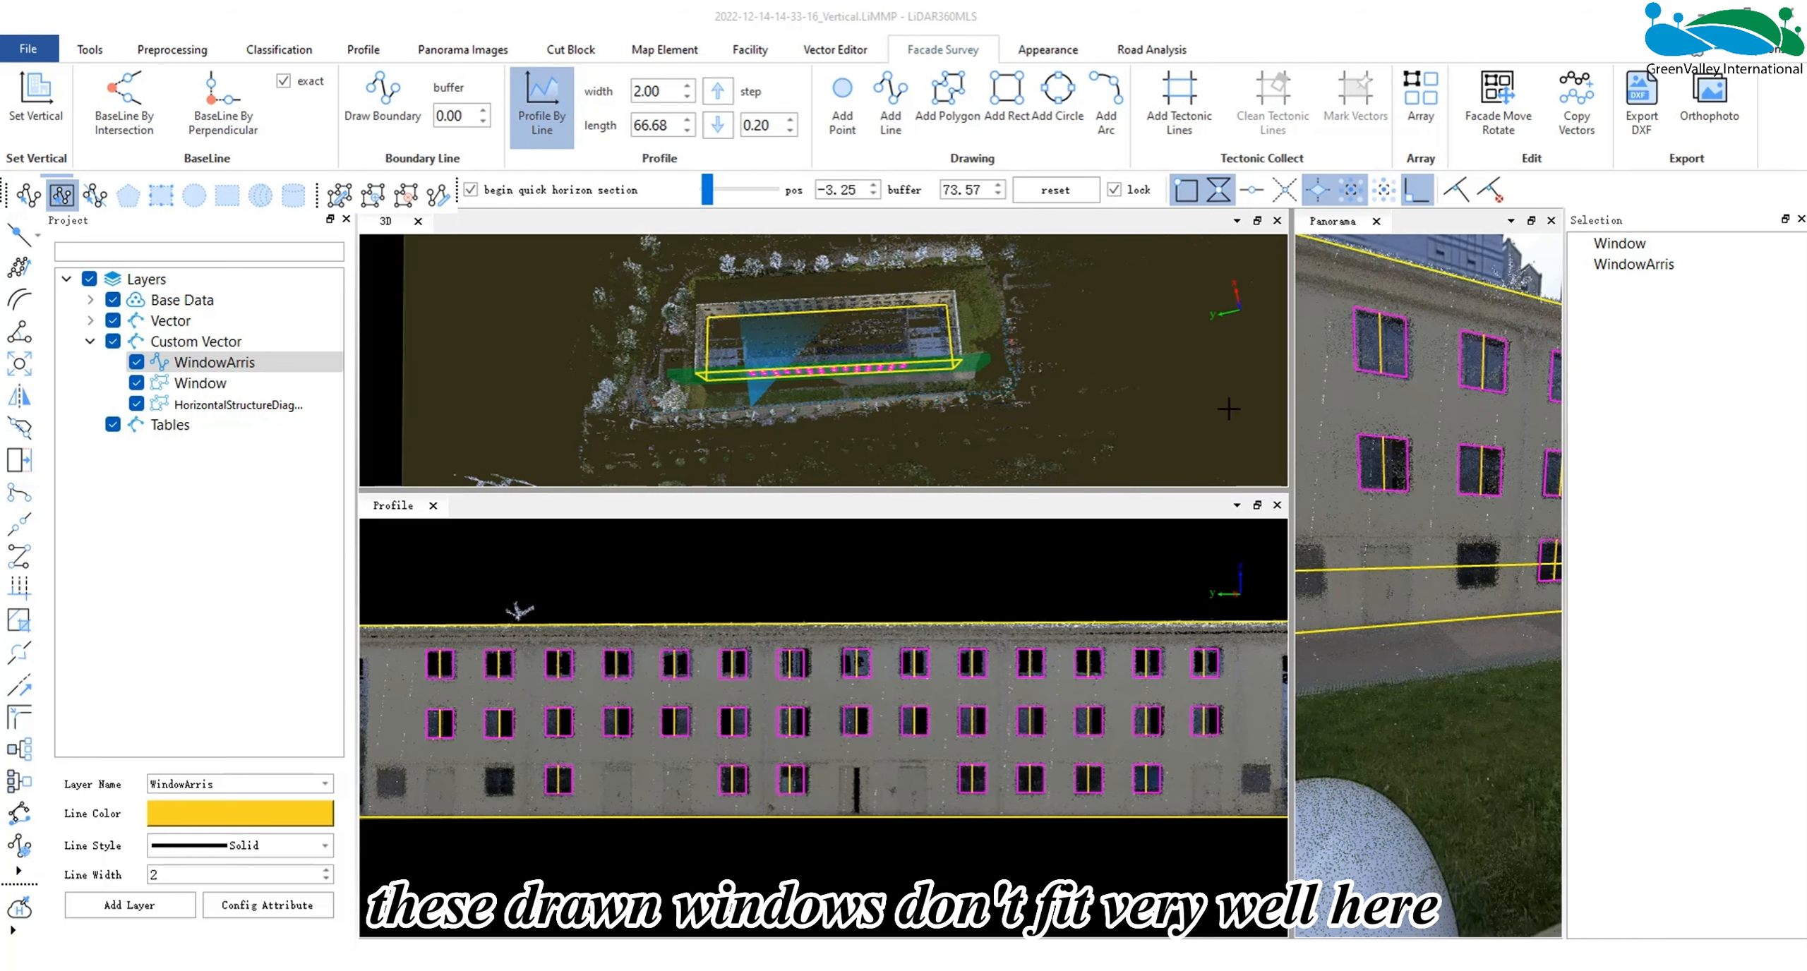
{"action": "left_click", "coordinate": [1465, 103]}
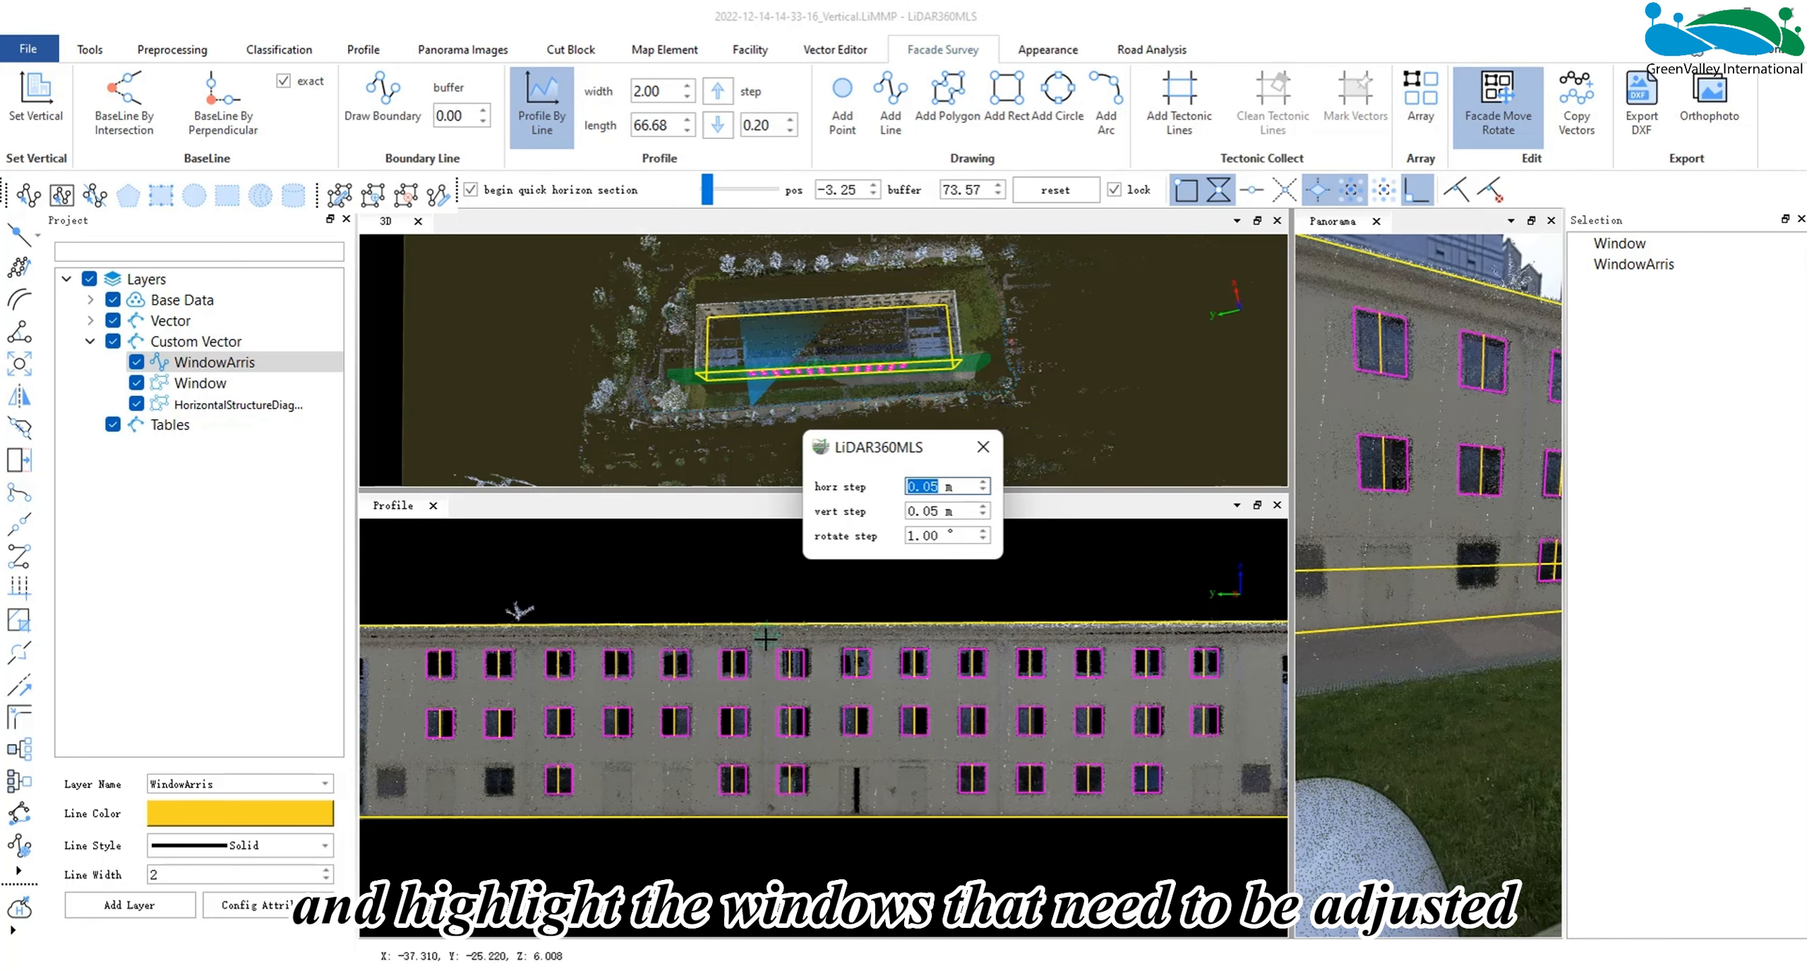
{"action": "left_click_drag", "start_coordinate": [765, 630], "coordinate": [821, 795]}
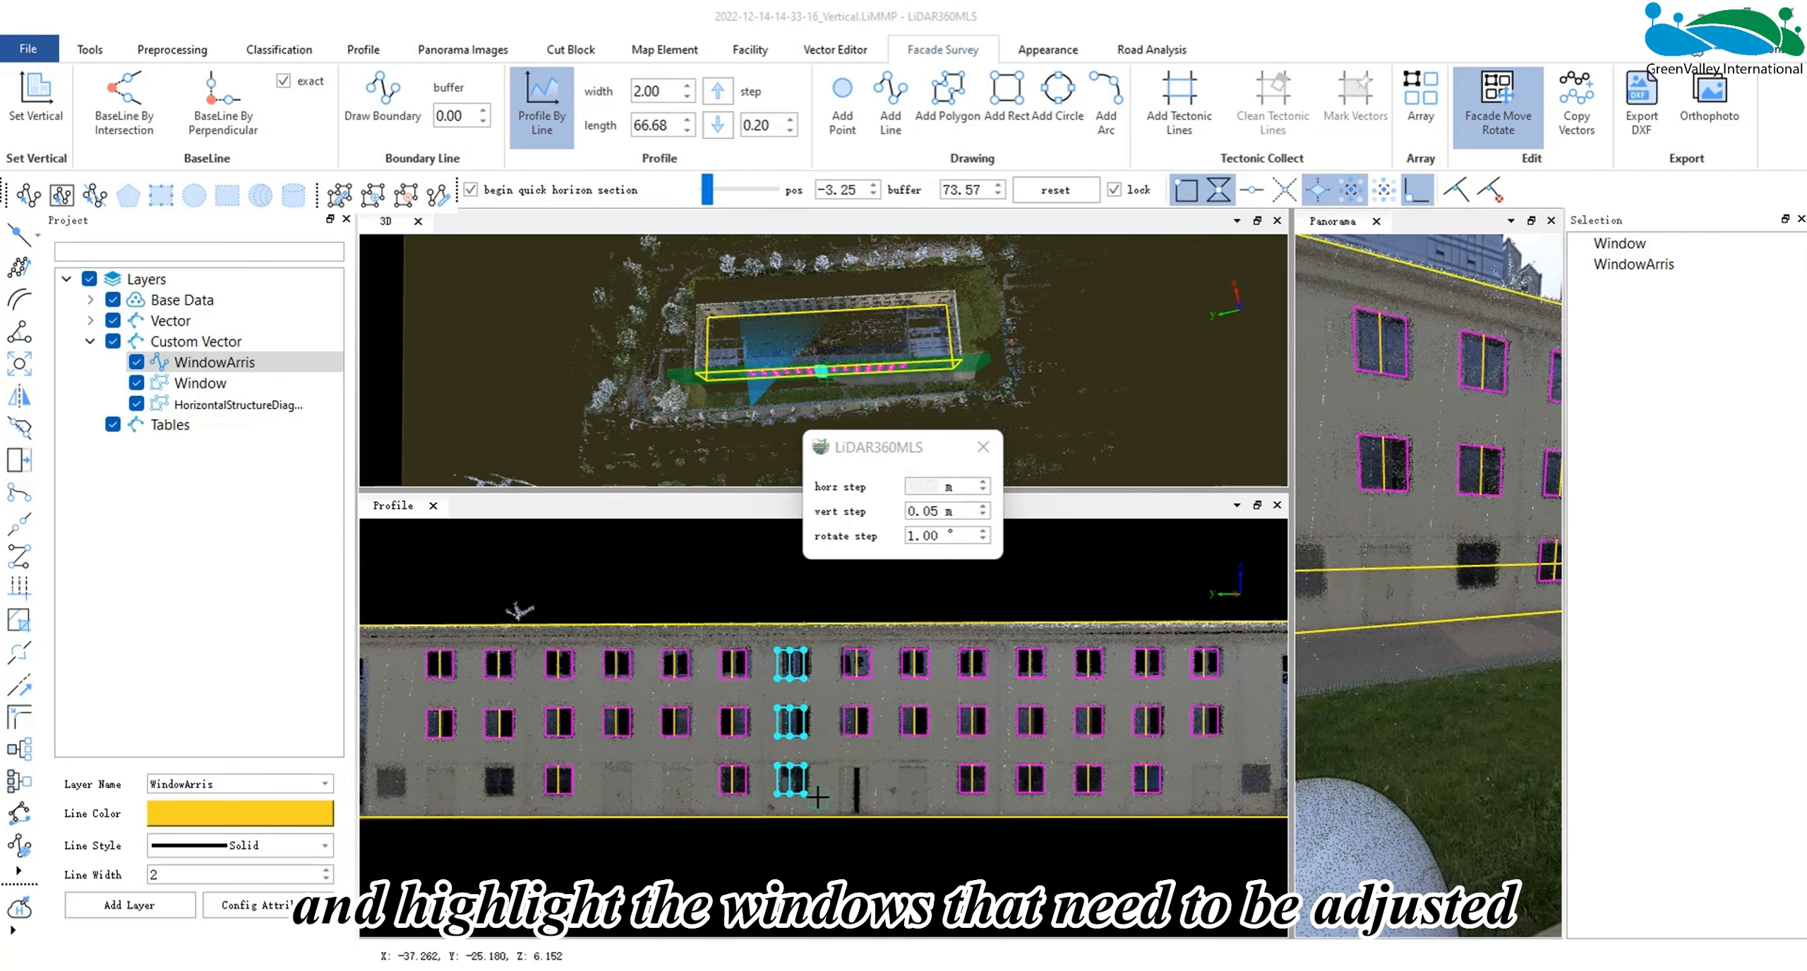
{"action": "key", "text": "r"}
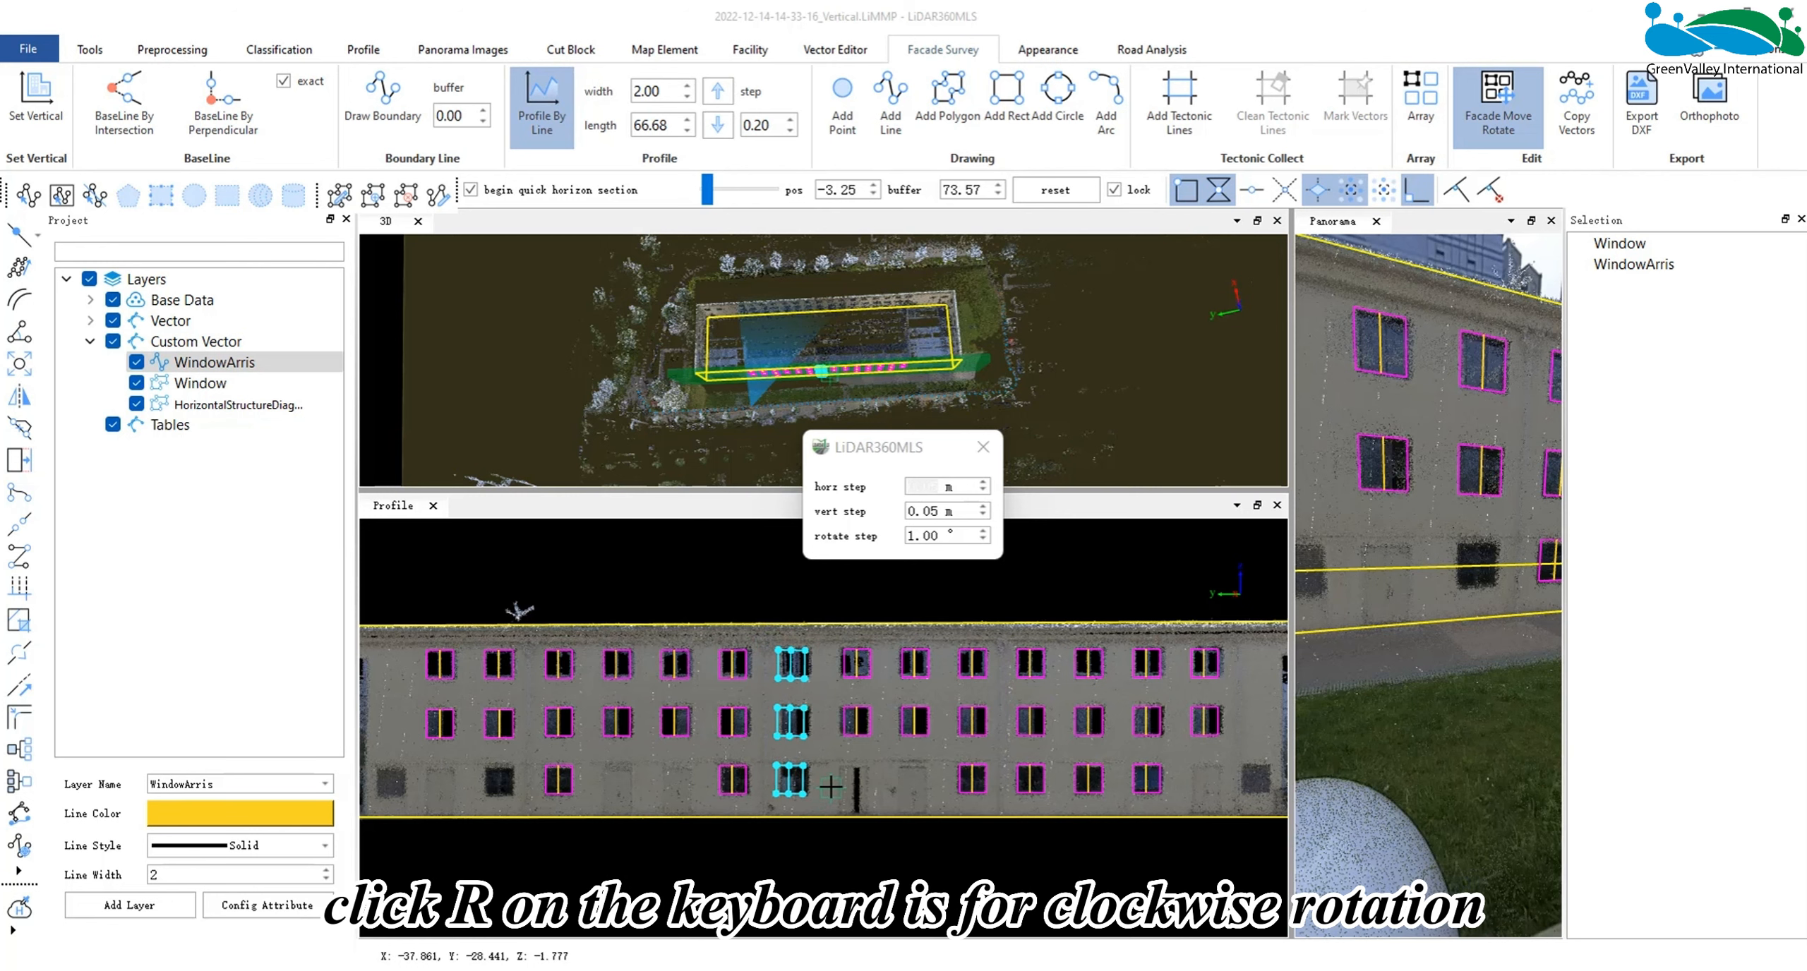
{"action": "key", "text": "r"}
{"action": "key", "text": "r"}
{"action": "key", "text": "l"}
{"action": "key", "text": "l"}
{"action": "key", "text": "l"}
{"action": "key", "text": "l"}
{"action": "key", "text": "l"}
{"action": "key", "text": "l"}
{"action": "key", "text": "l"}
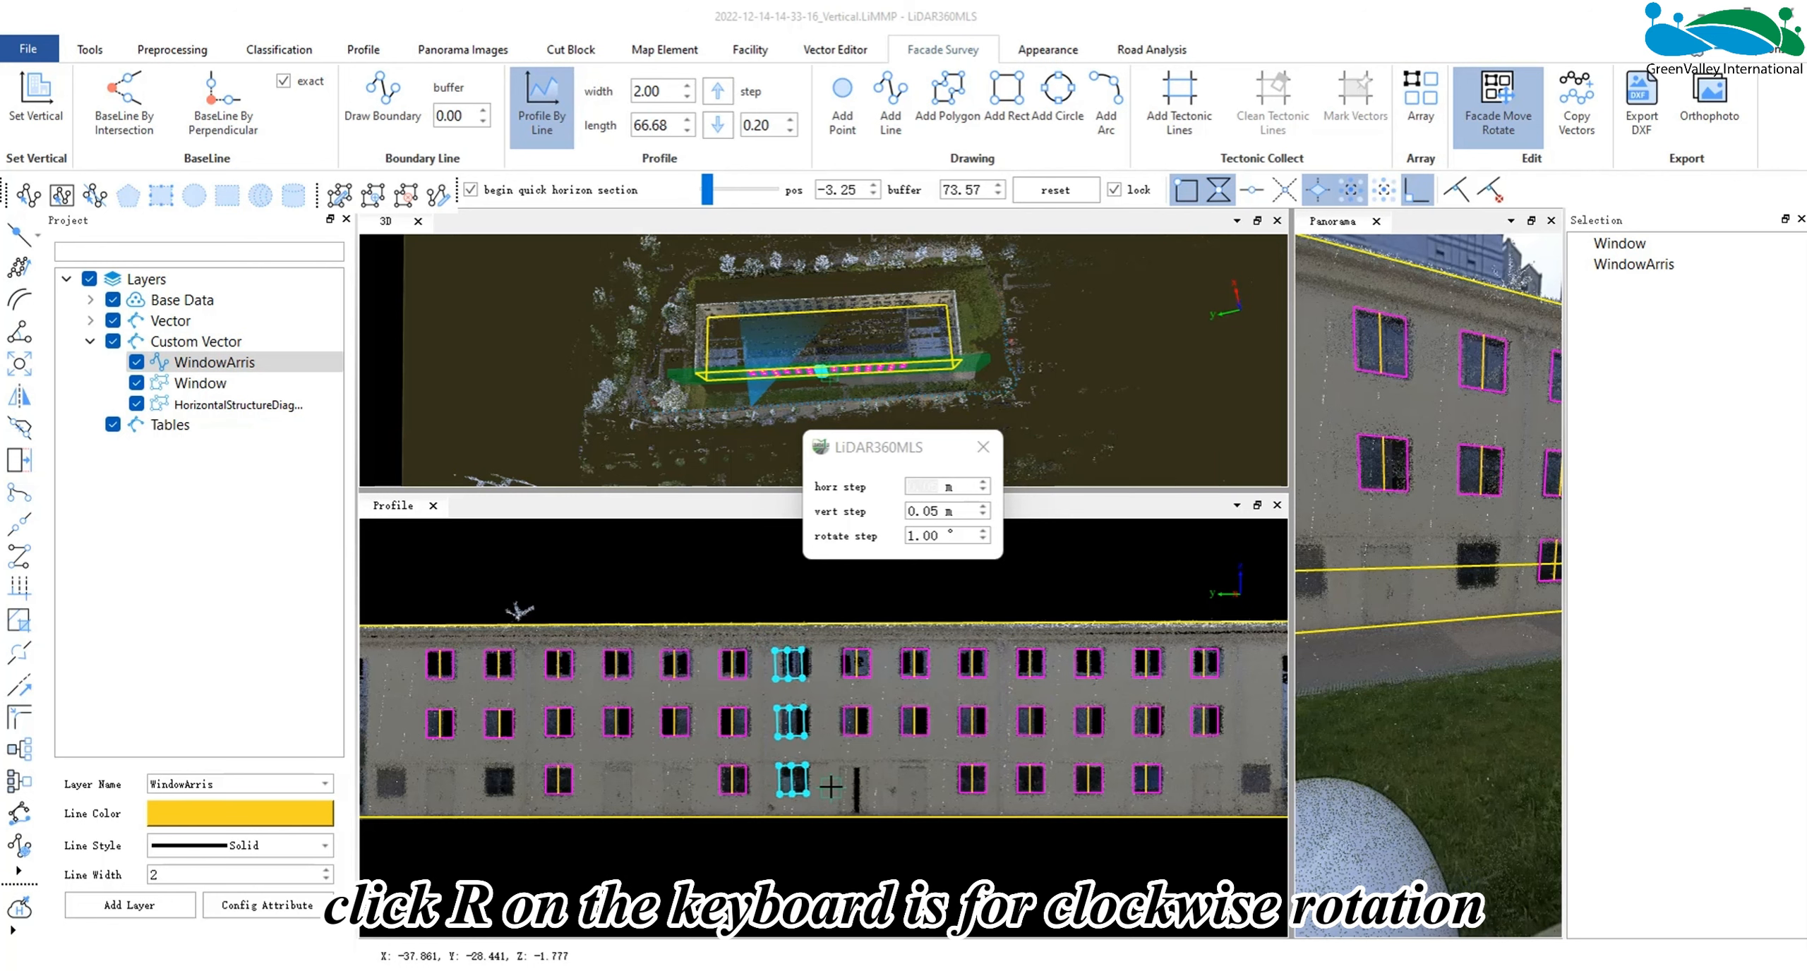
{"action": "key", "text": "r"}
{"action": "key", "text": "r"}
{"action": "key", "text": "r"}
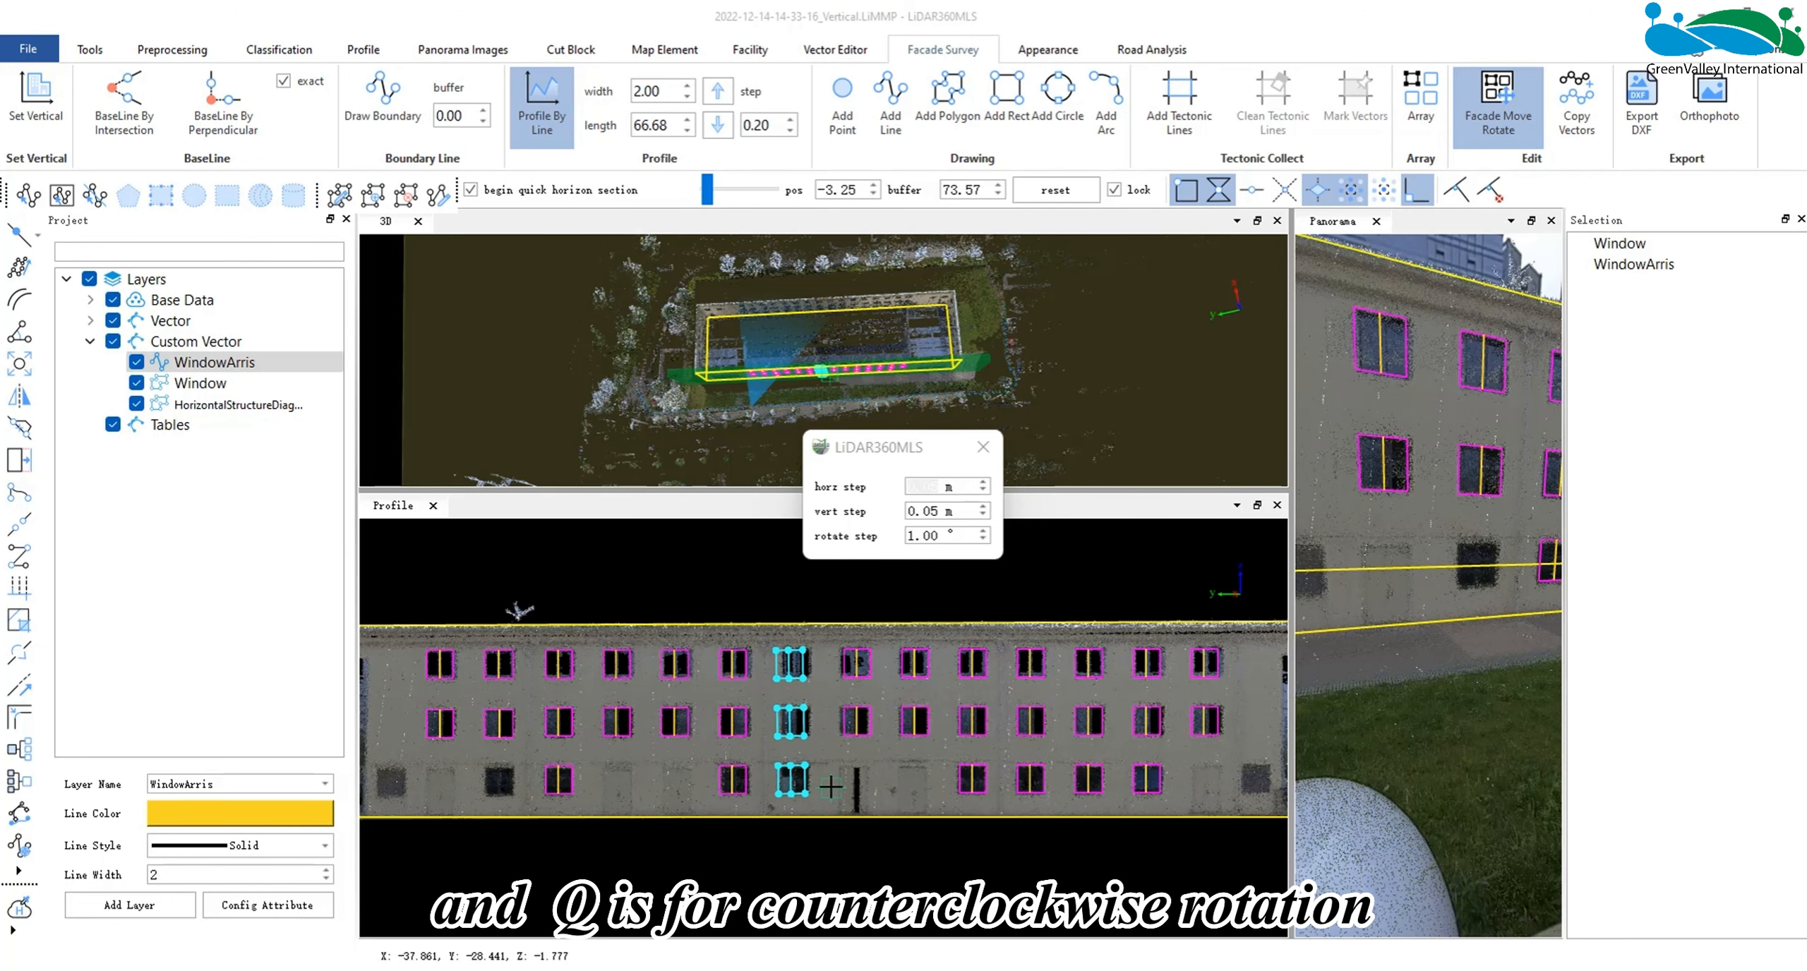
- Shift the selected window column slightly toward the last column to fit the scanned windows, and end Facade Move Rotate
{"action": "key", "text": "d"}
{"action": "key", "text": "d"}
{"action": "key", "text": "d"}
{"action": "key", "text": "d"}
{"action": "key", "text": "d"}
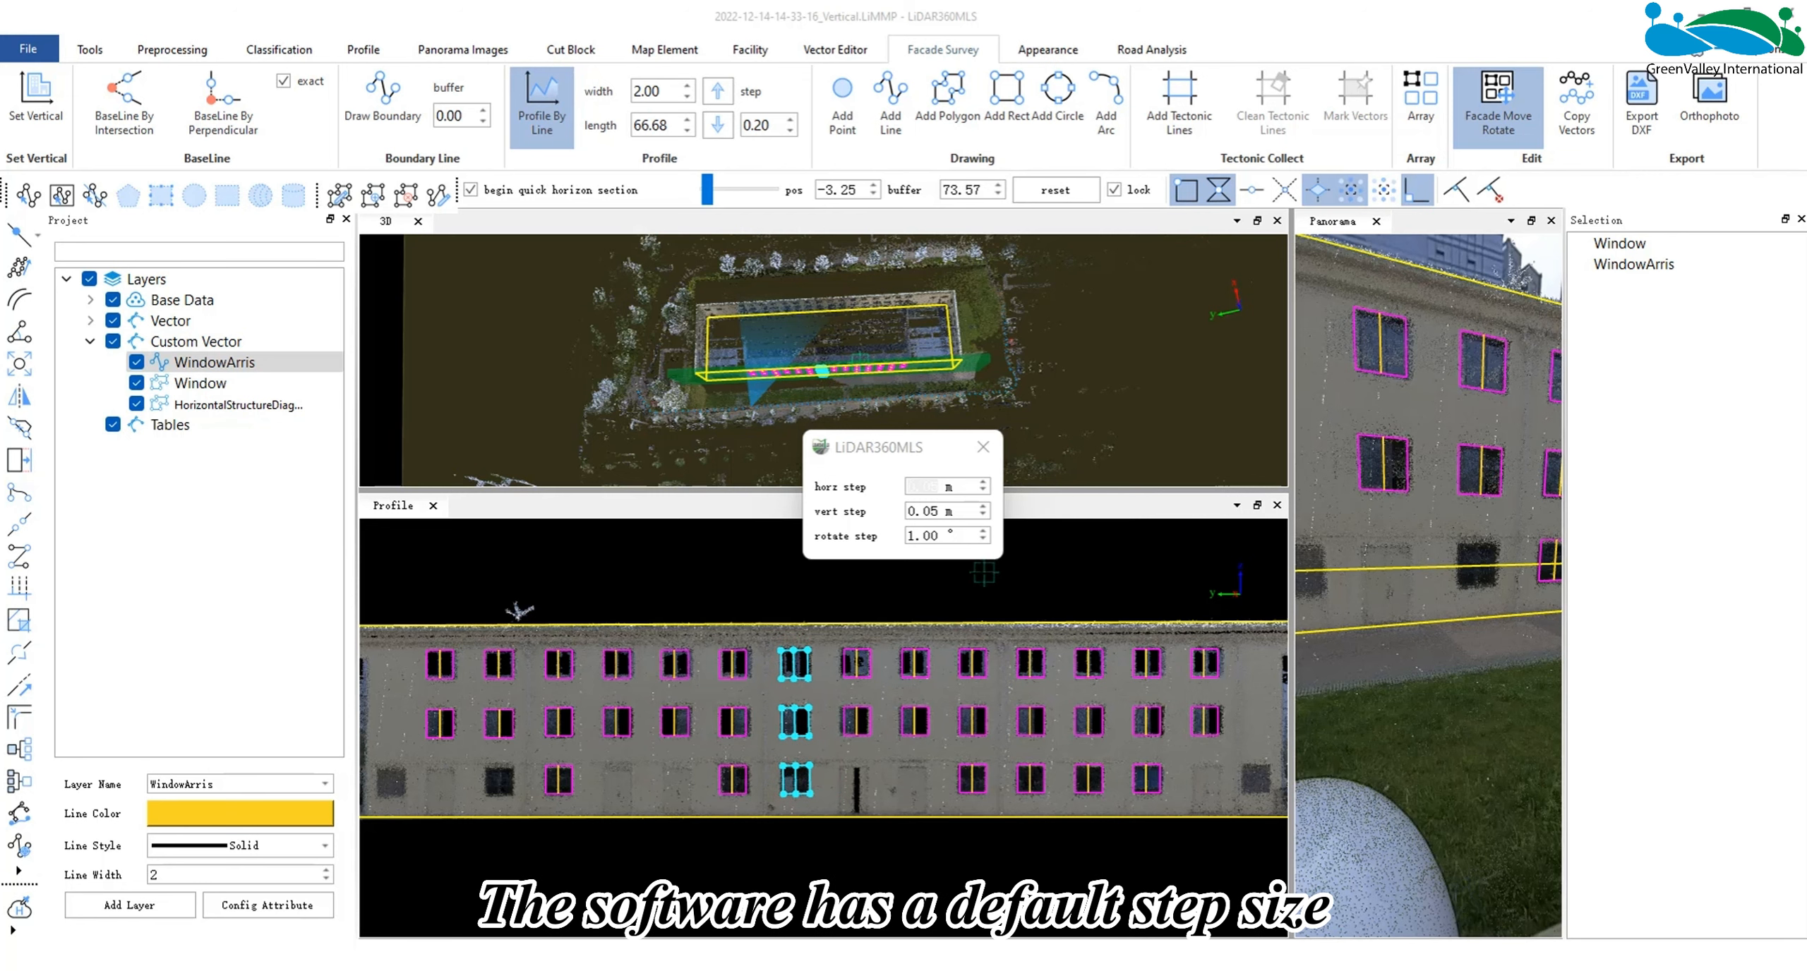
{"action": "left_click", "coordinate": [933, 538]}
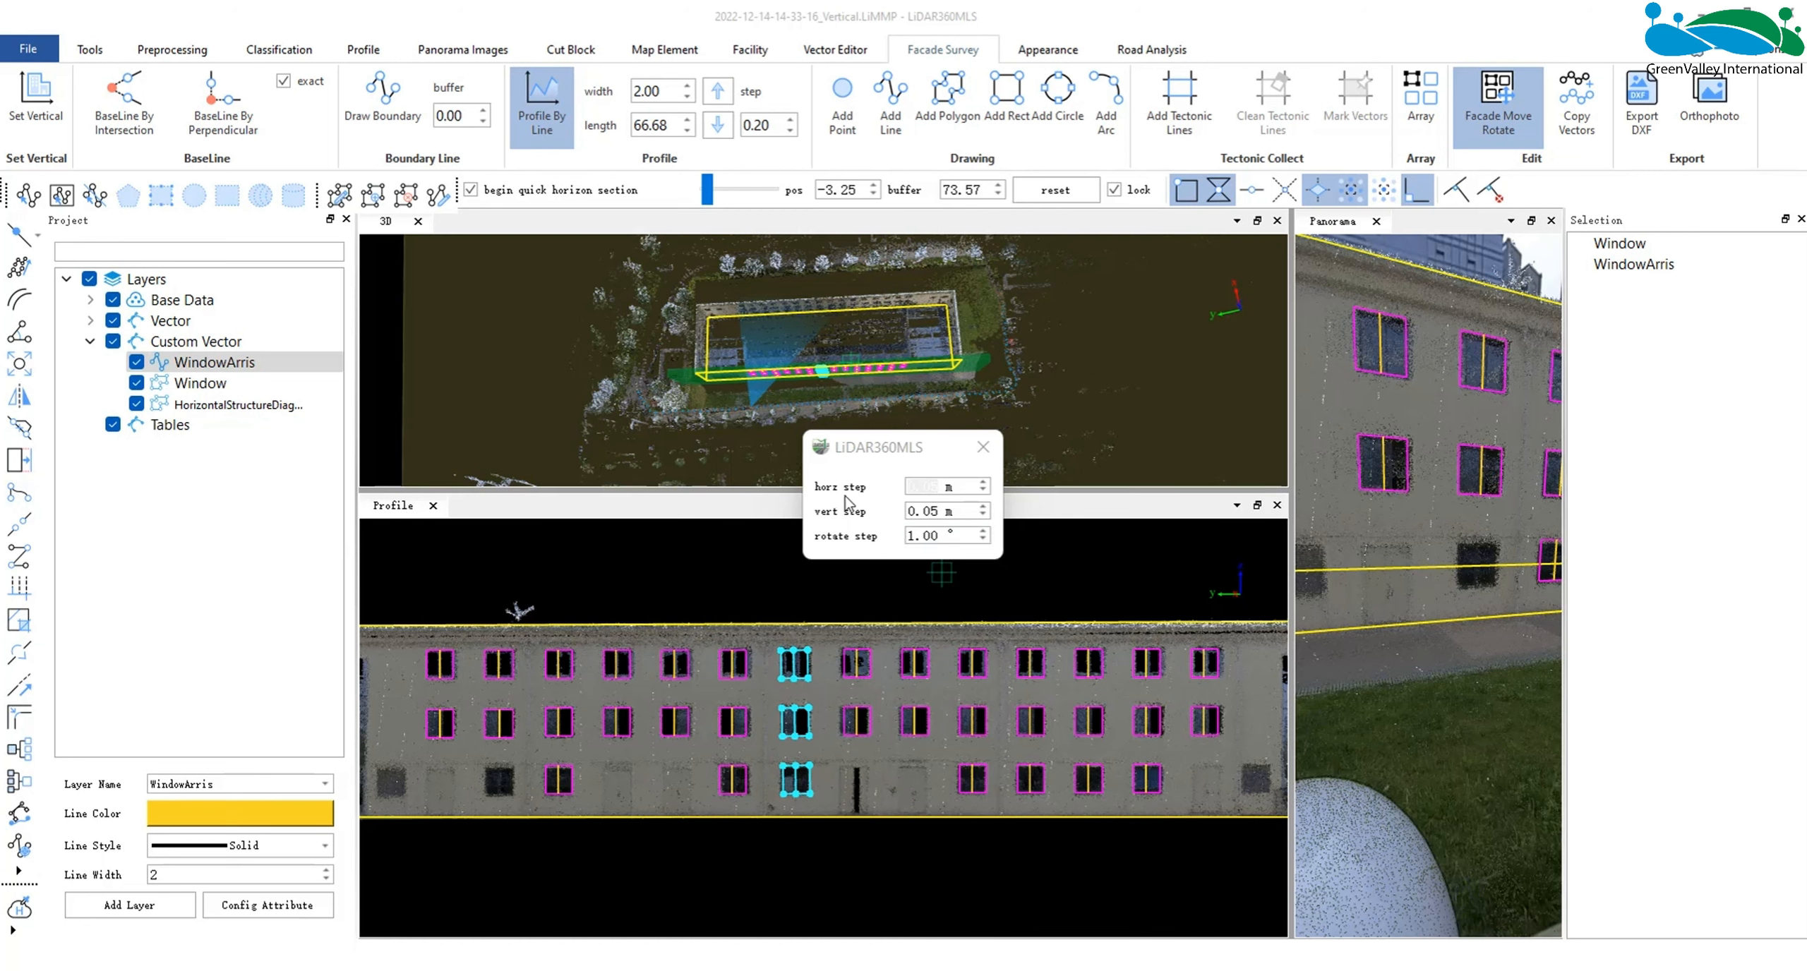
{"action": "key", "text": "Escape"}
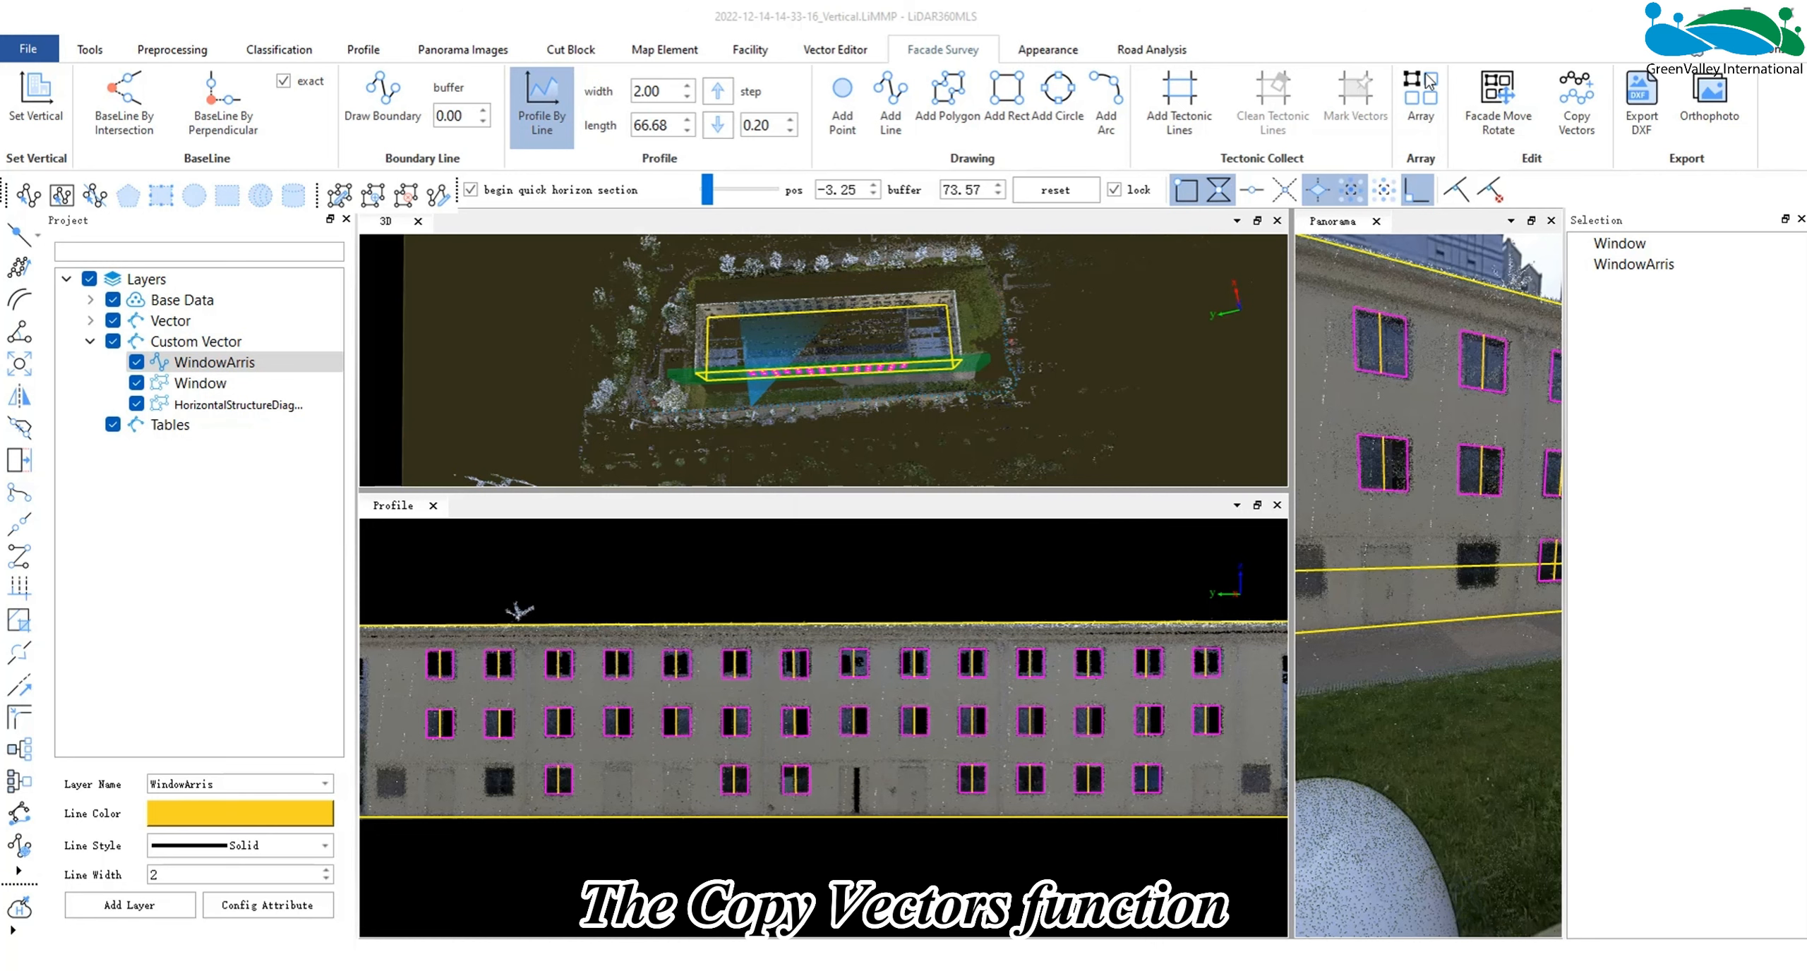
- Copy the ground-floor window outline and centre line in the third column onto the second column's ground-floor window with Copy Vectors
{"action": "left_click", "coordinate": [1575, 106]}
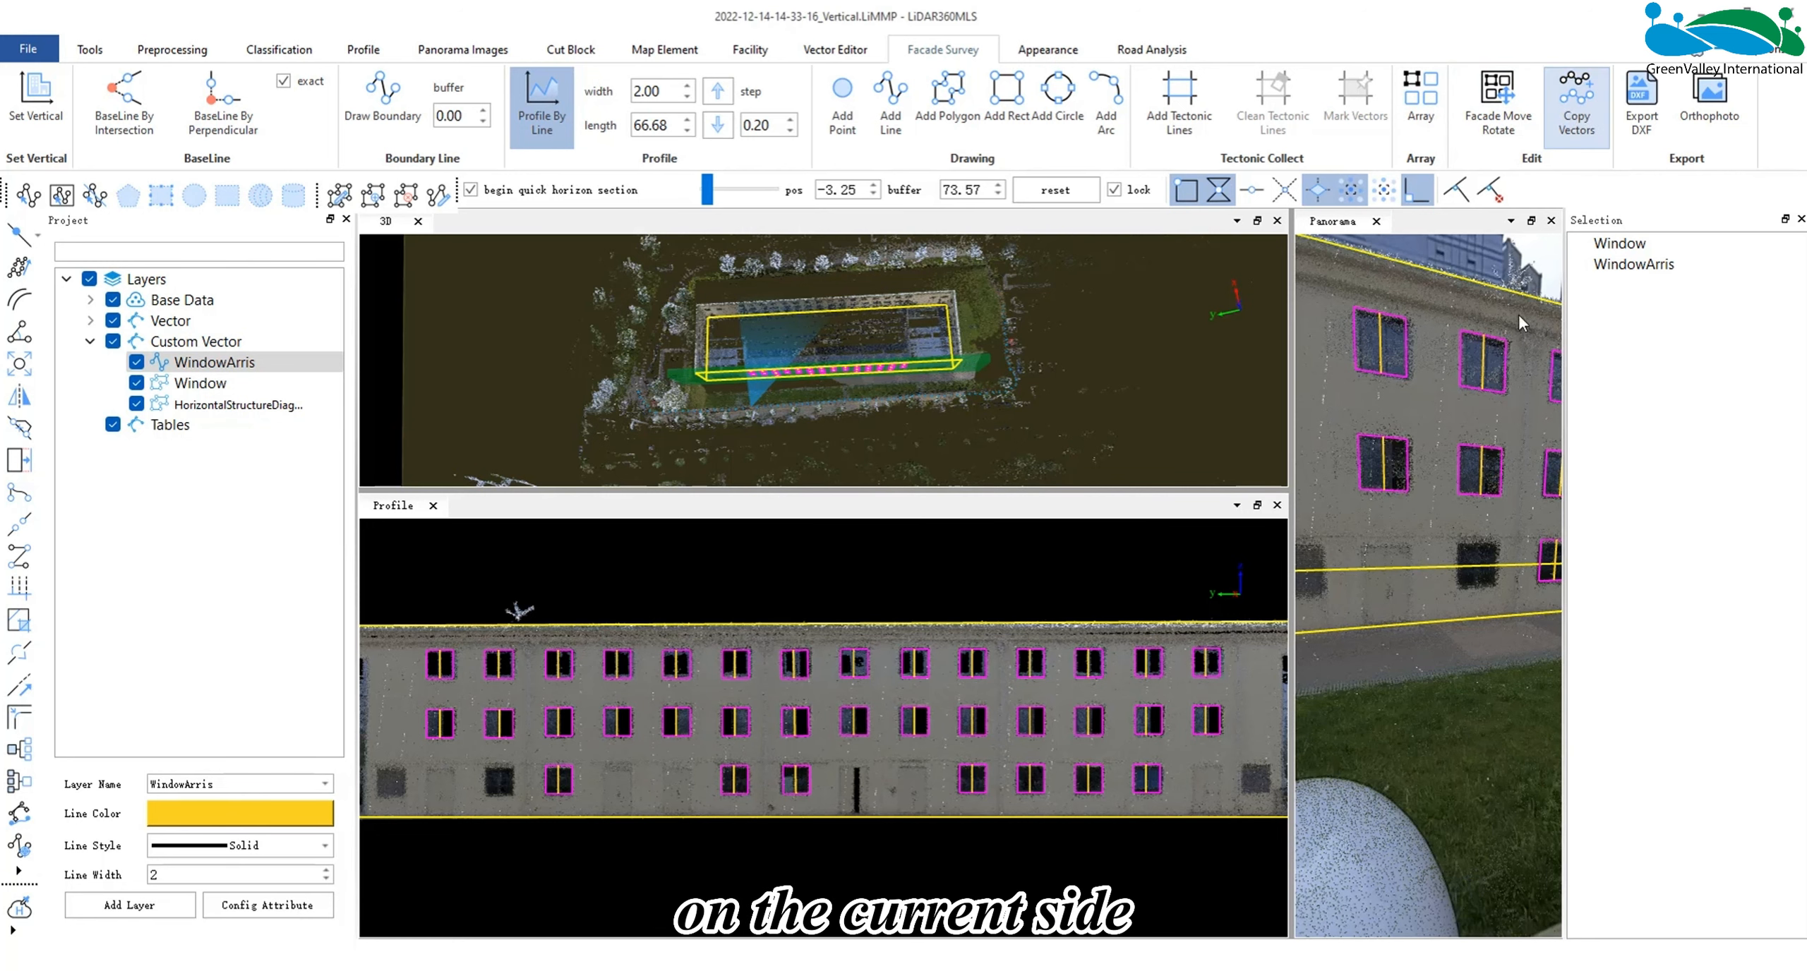
{"action": "left_click_drag", "start_coordinate": [530, 762], "coordinate": [607, 809]}
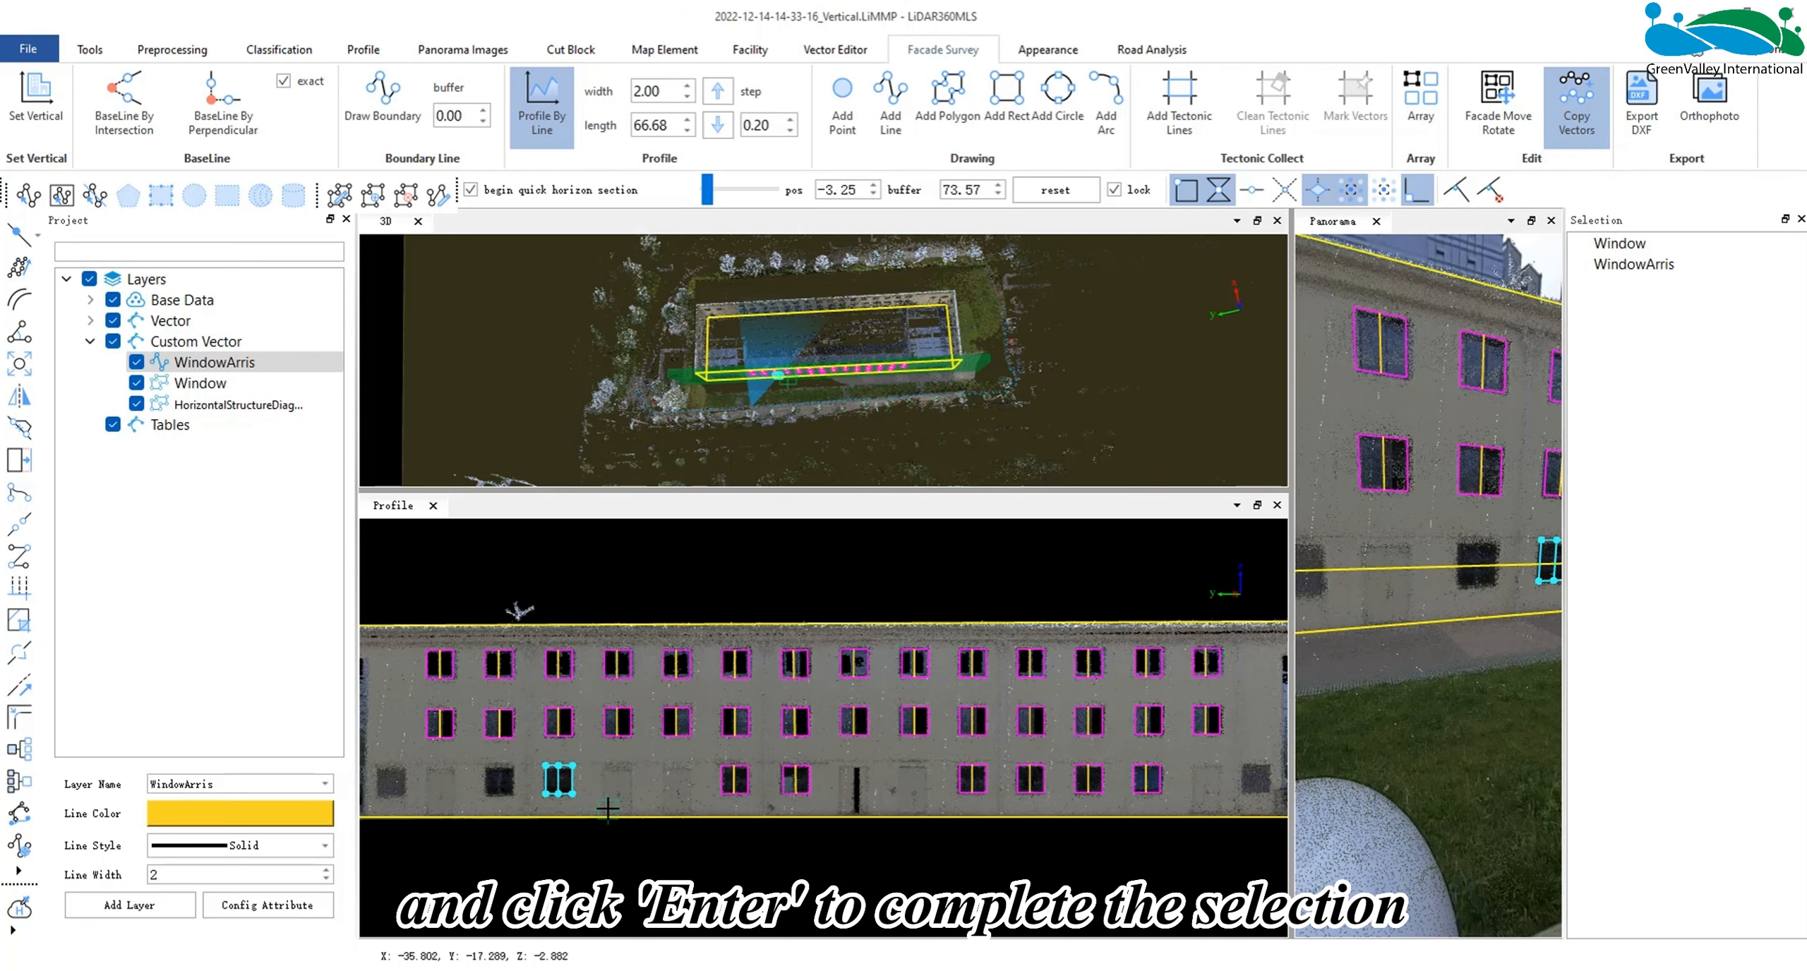
{"action": "key", "text": "Return"}
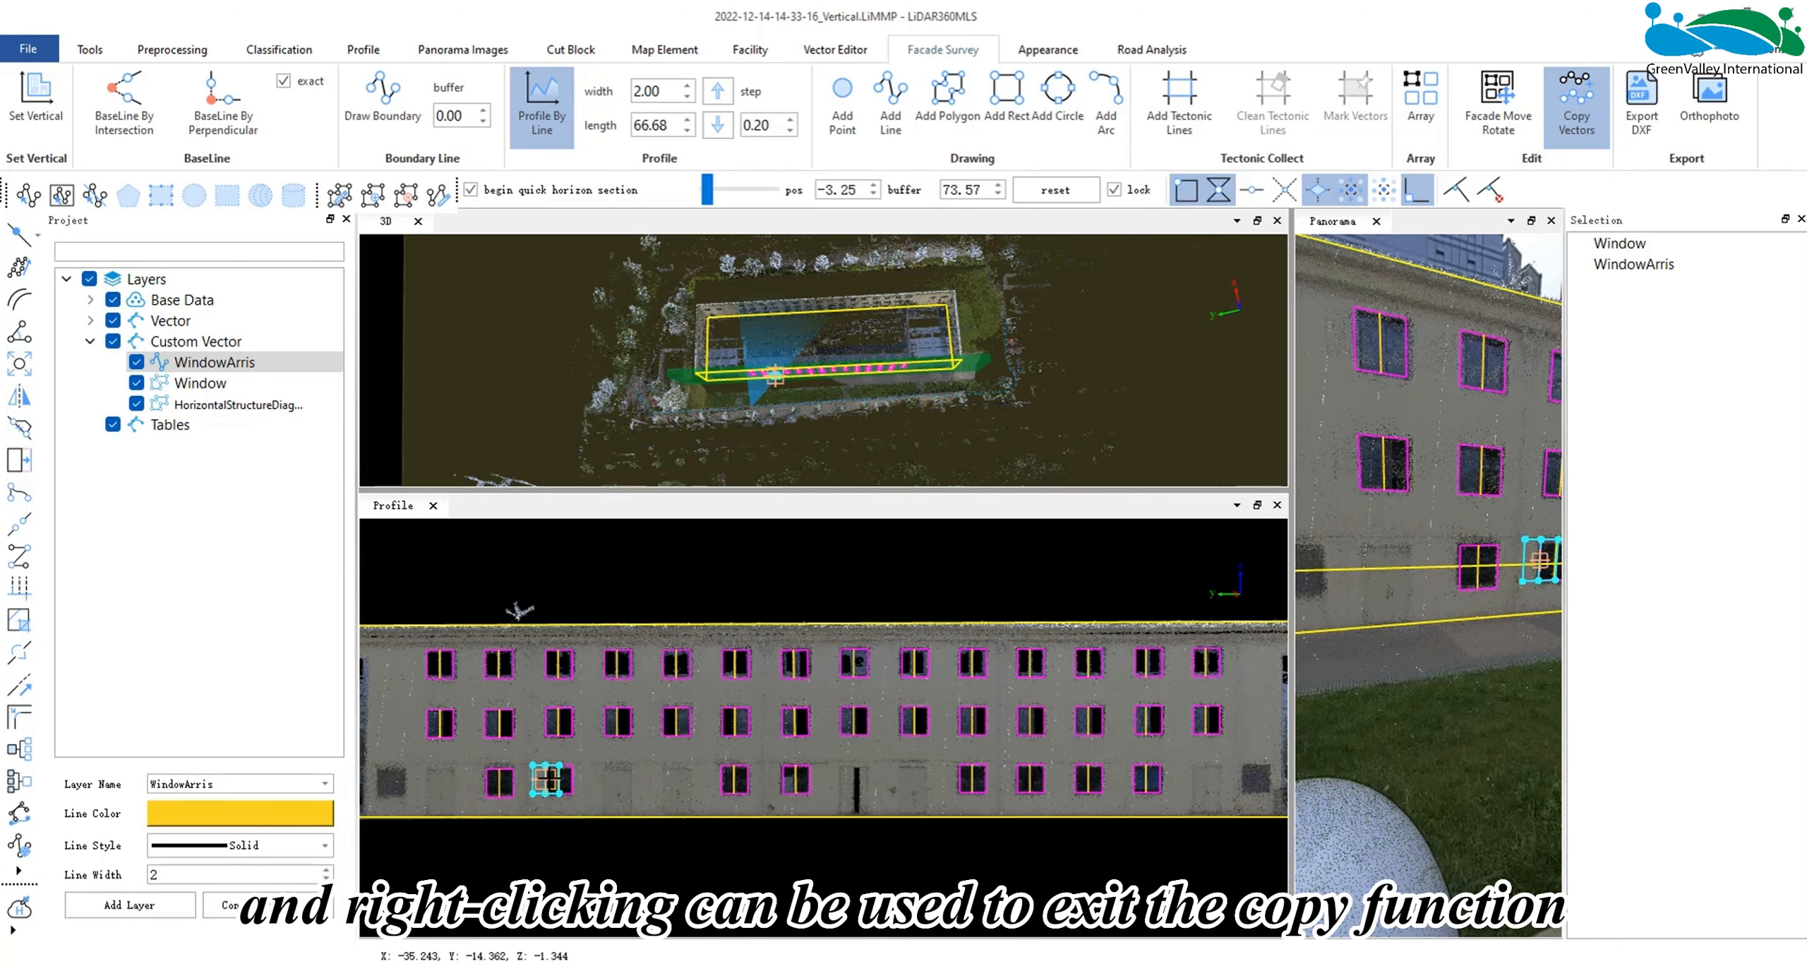
{"action": "right_click", "coordinate": [761, 804]}
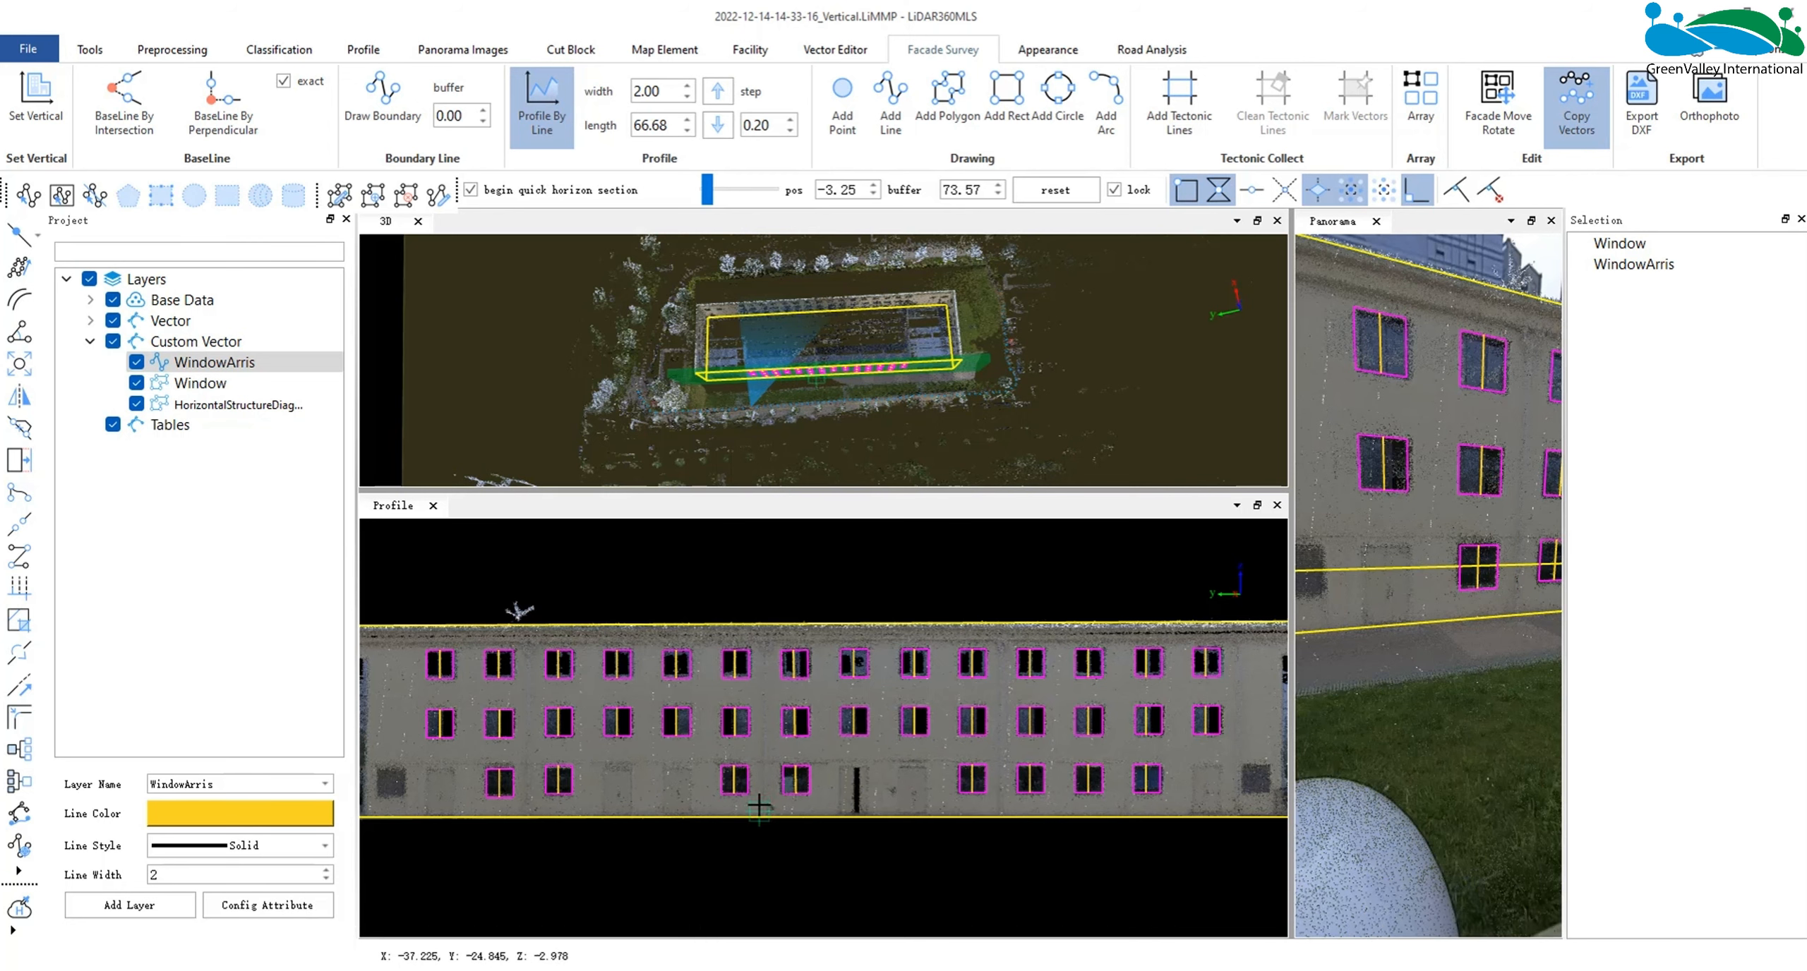
- Try drawing a short horizontal DoorArris line on the blank ground-floor wall below the fourth and fifth columns with Restrict Orthogonal on
{"action": "scroll", "coordinate": [771, 792], "scroll_direction": "down", "scroll_amount": 3}
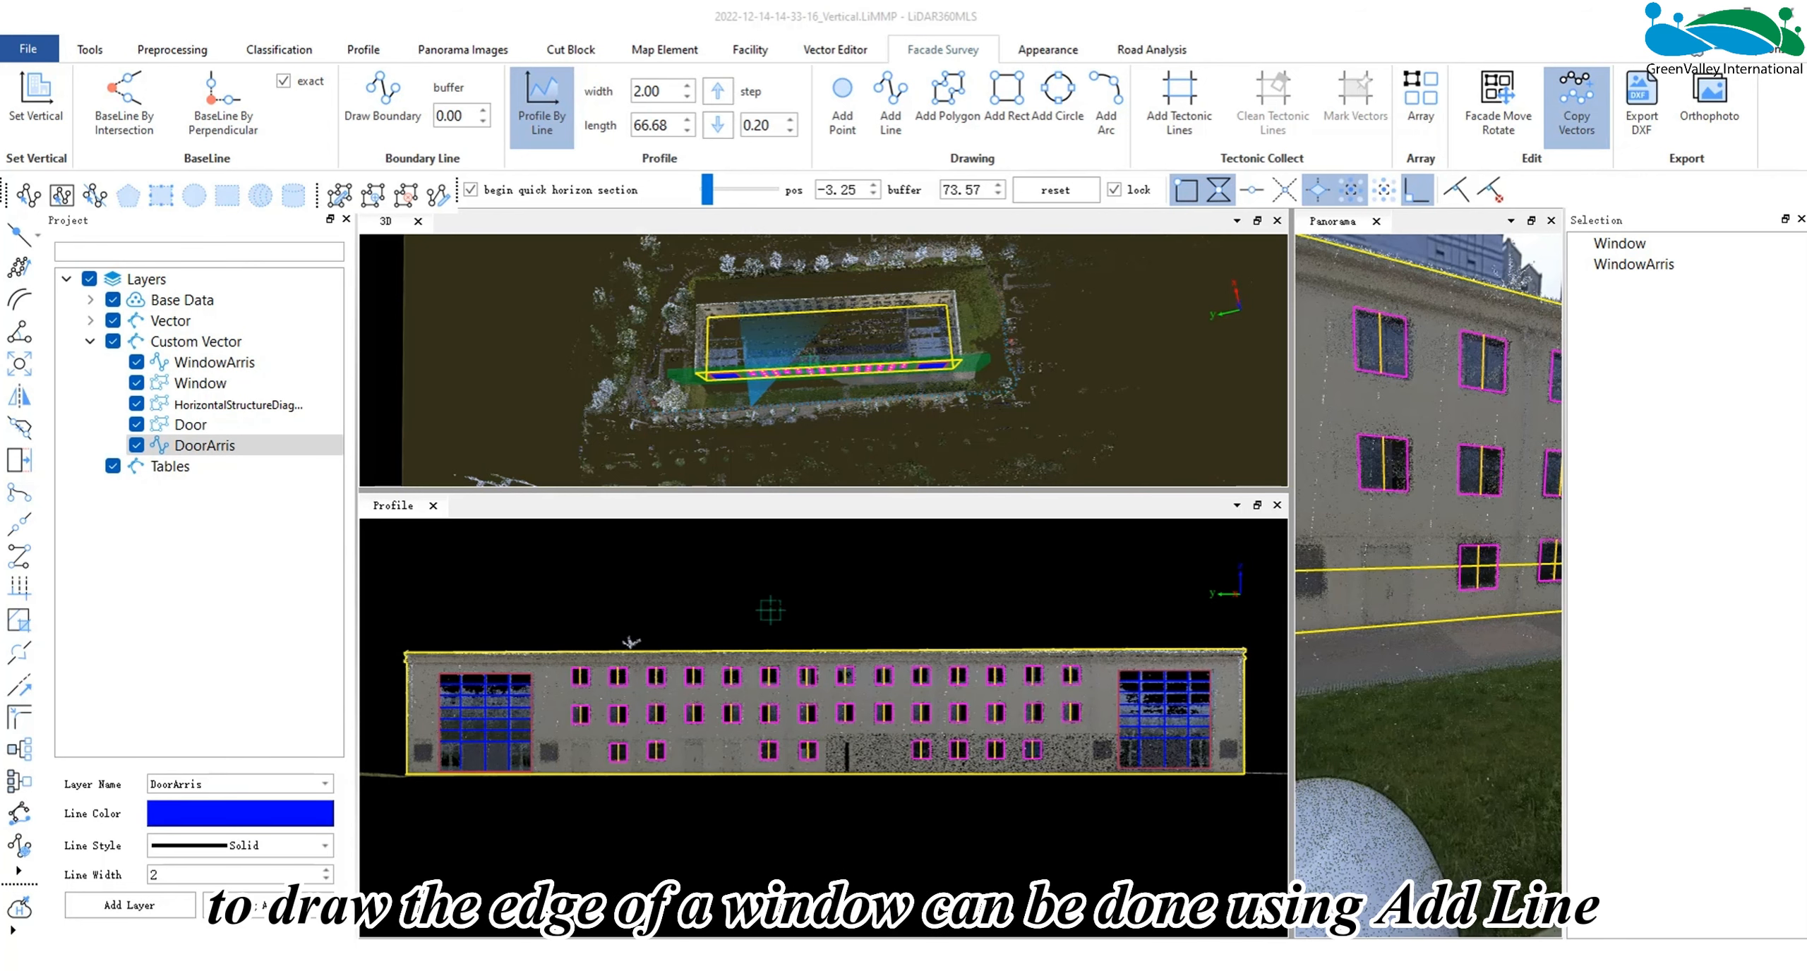
{"action": "left_click", "coordinate": [884, 122]}
{"action": "scroll", "coordinate": [790, 727], "scroll_direction": "up", "scroll_amount": 5}
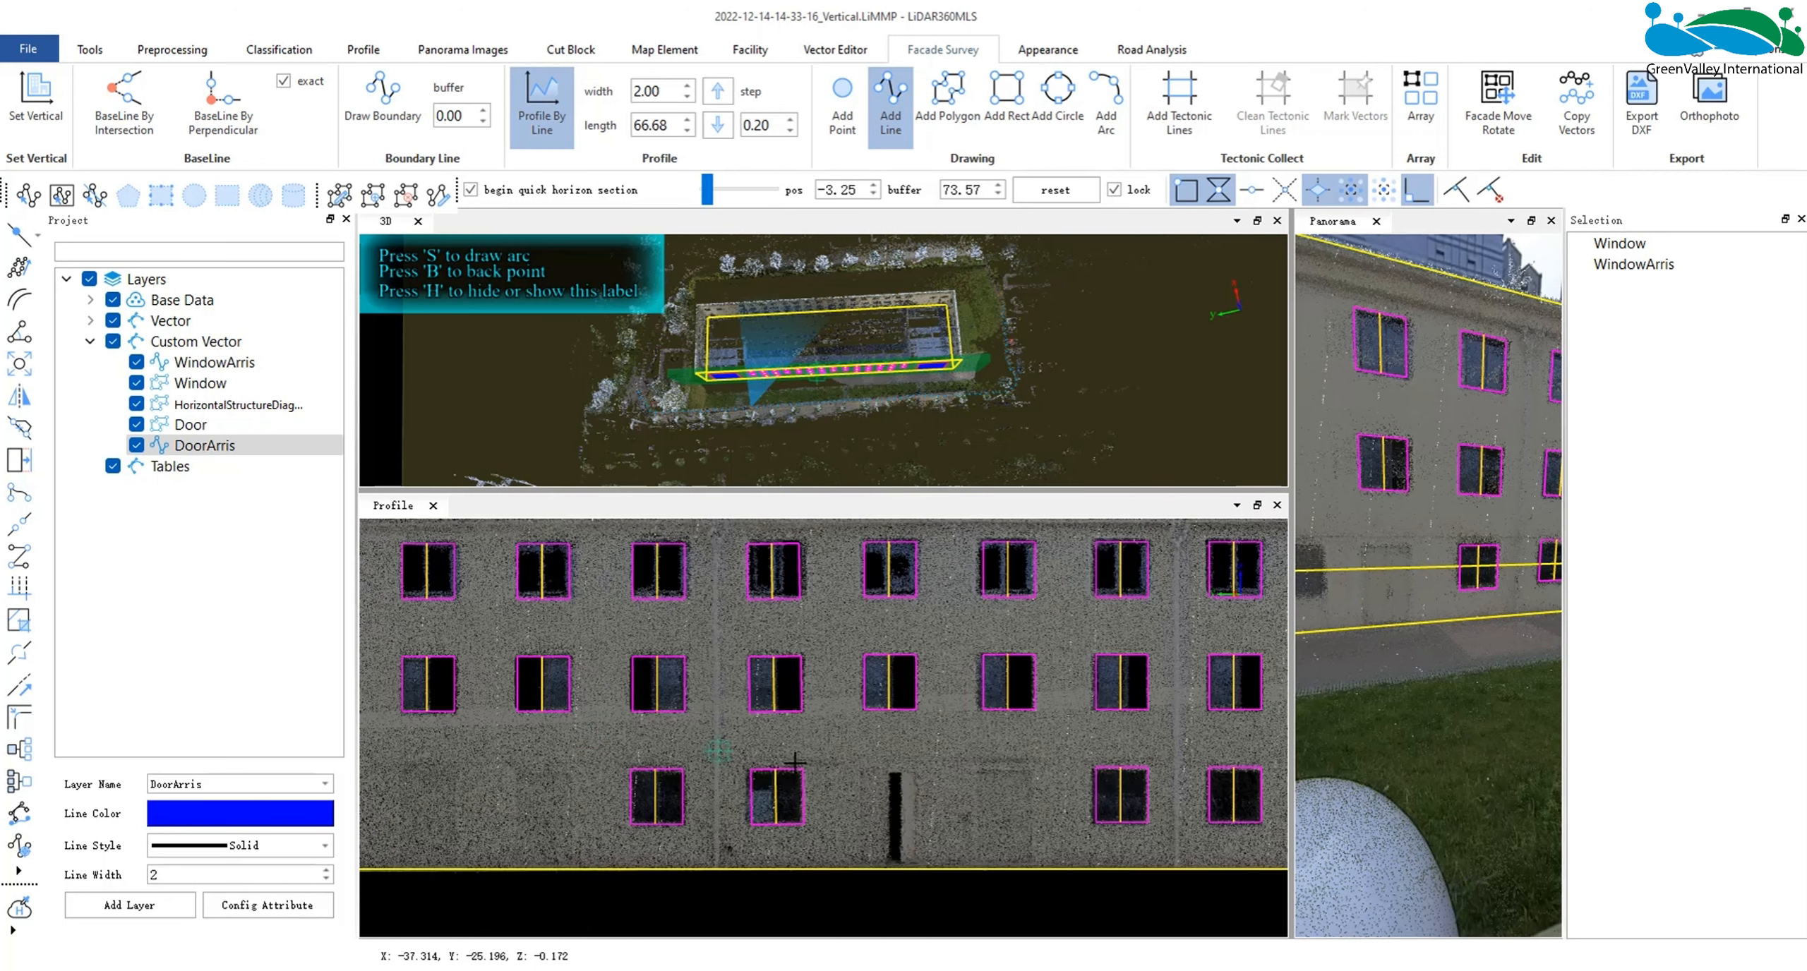
{"action": "middle_click_drag", "start_coordinate": [842, 772], "coordinate": [884, 781]}
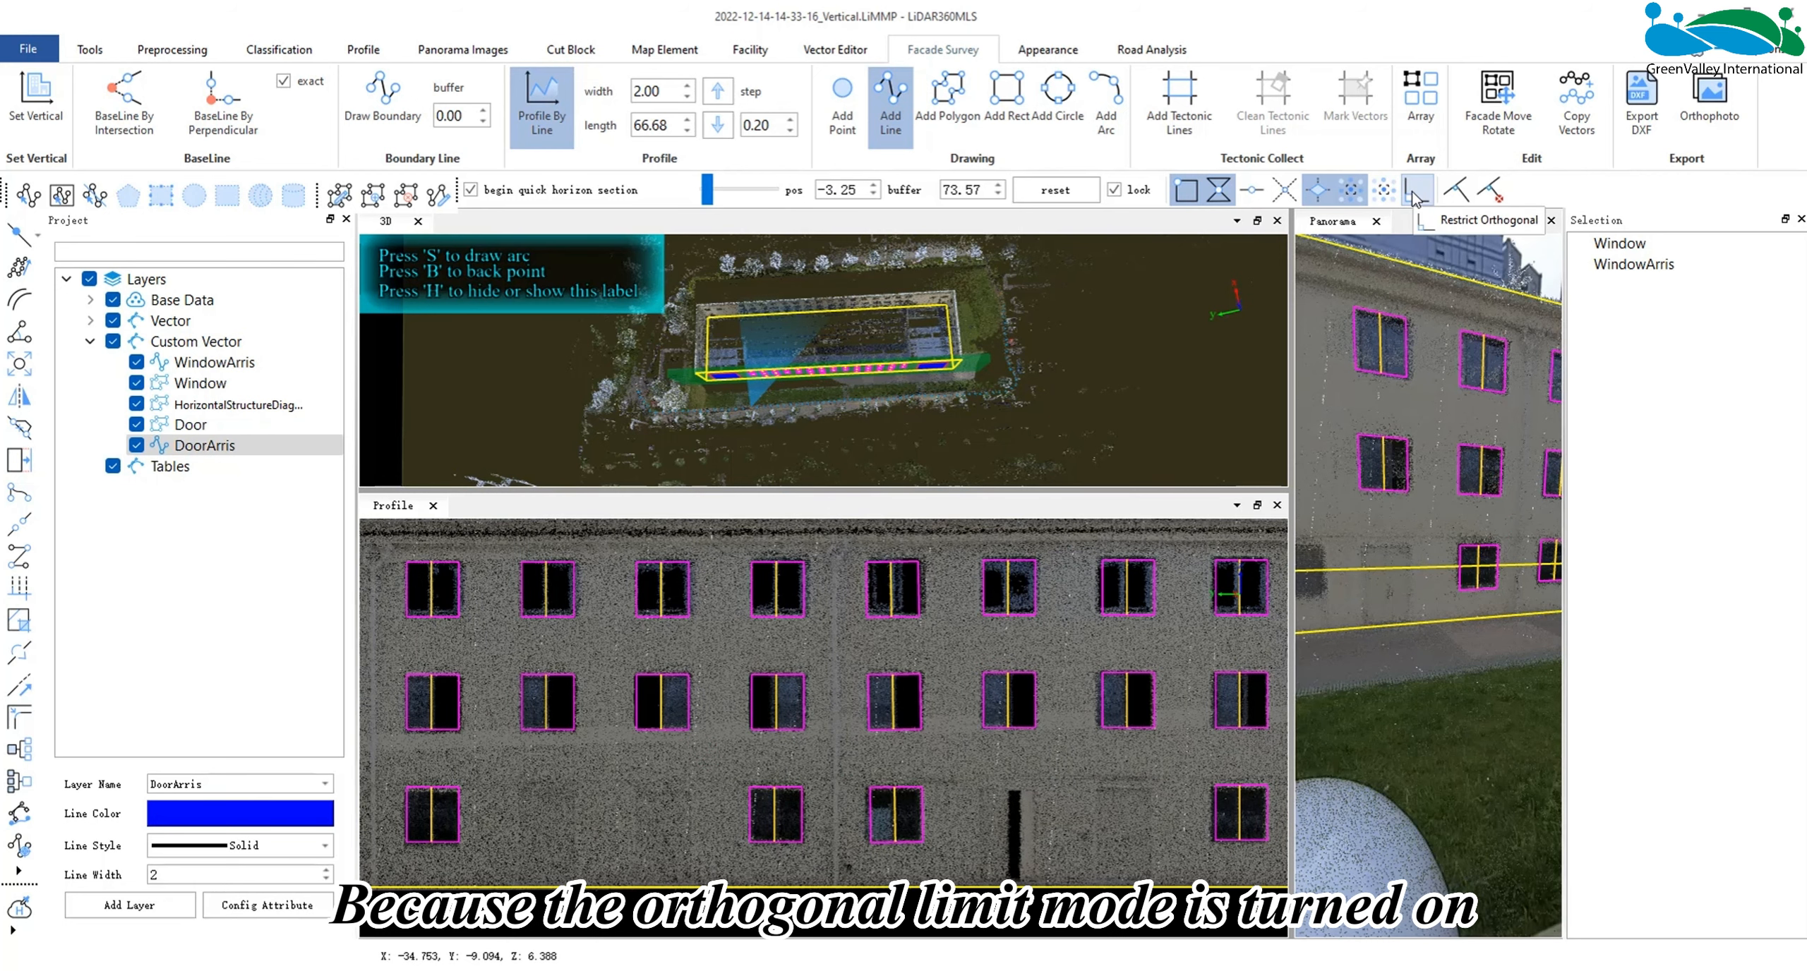
{"action": "left_click", "coordinate": [1414, 192]}
{"action": "left_click", "coordinate": [558, 801]}
{"action": "left_click", "coordinate": [660, 801]}
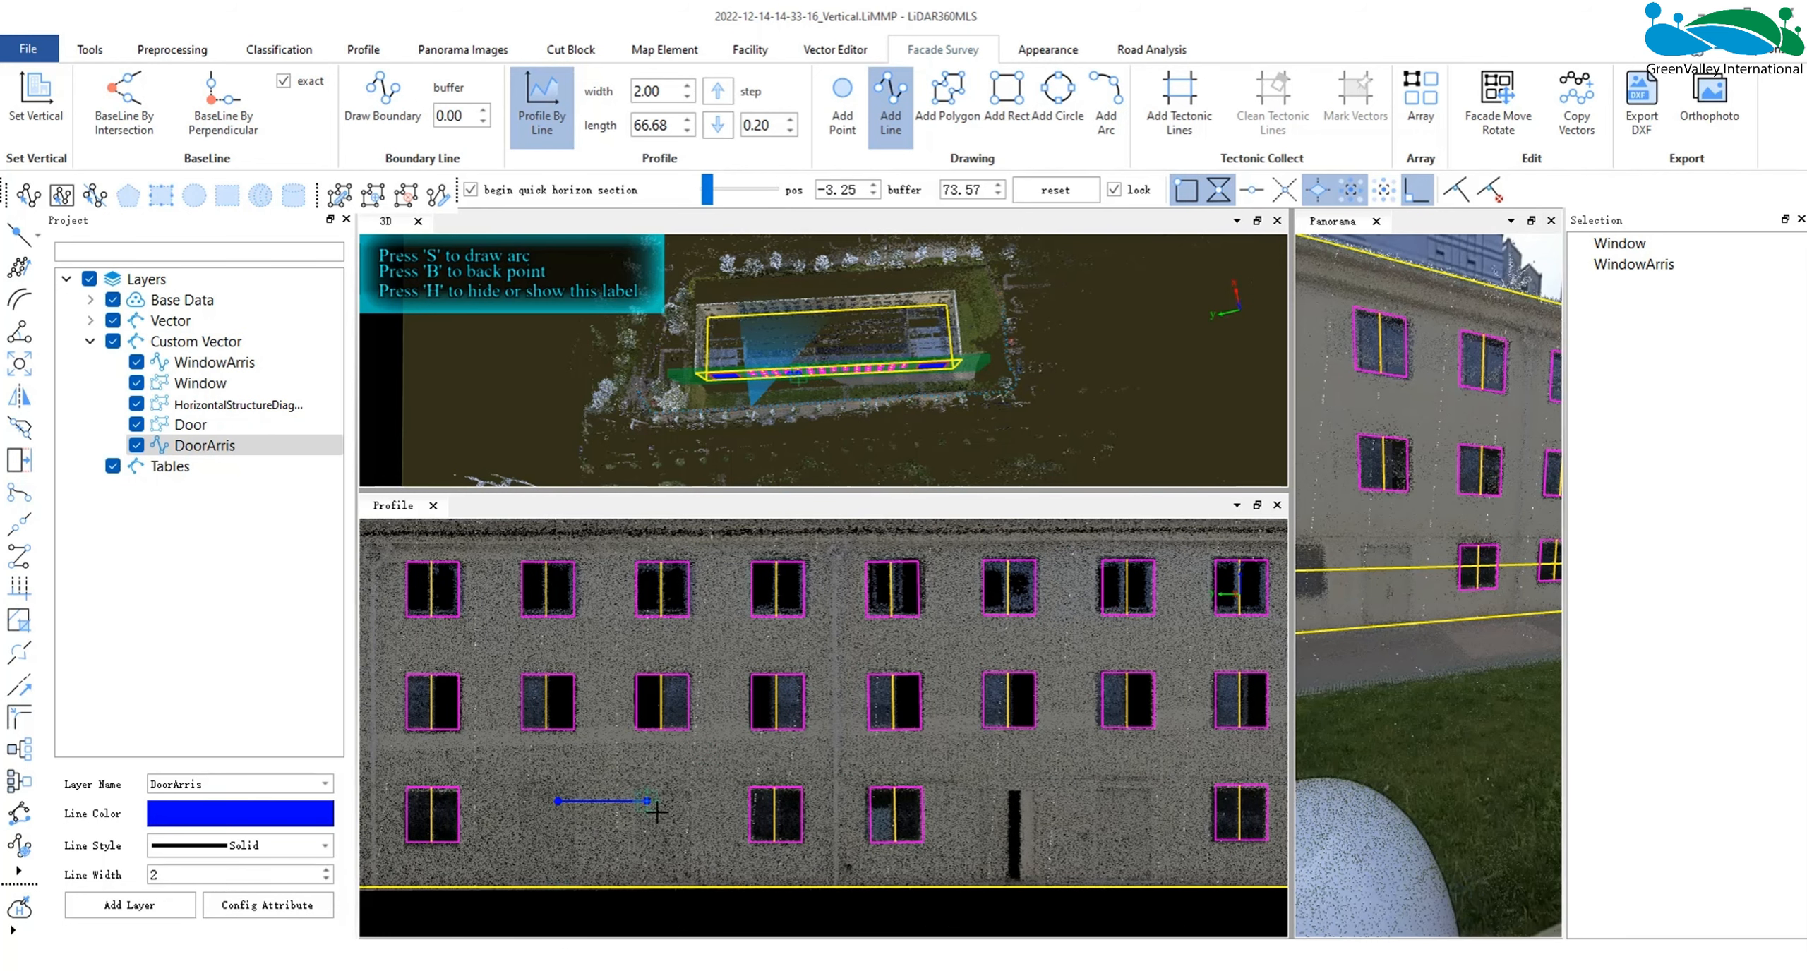
{"action": "right_click", "coordinate": [669, 818]}
{"action": "left_click", "coordinate": [738, 752]}
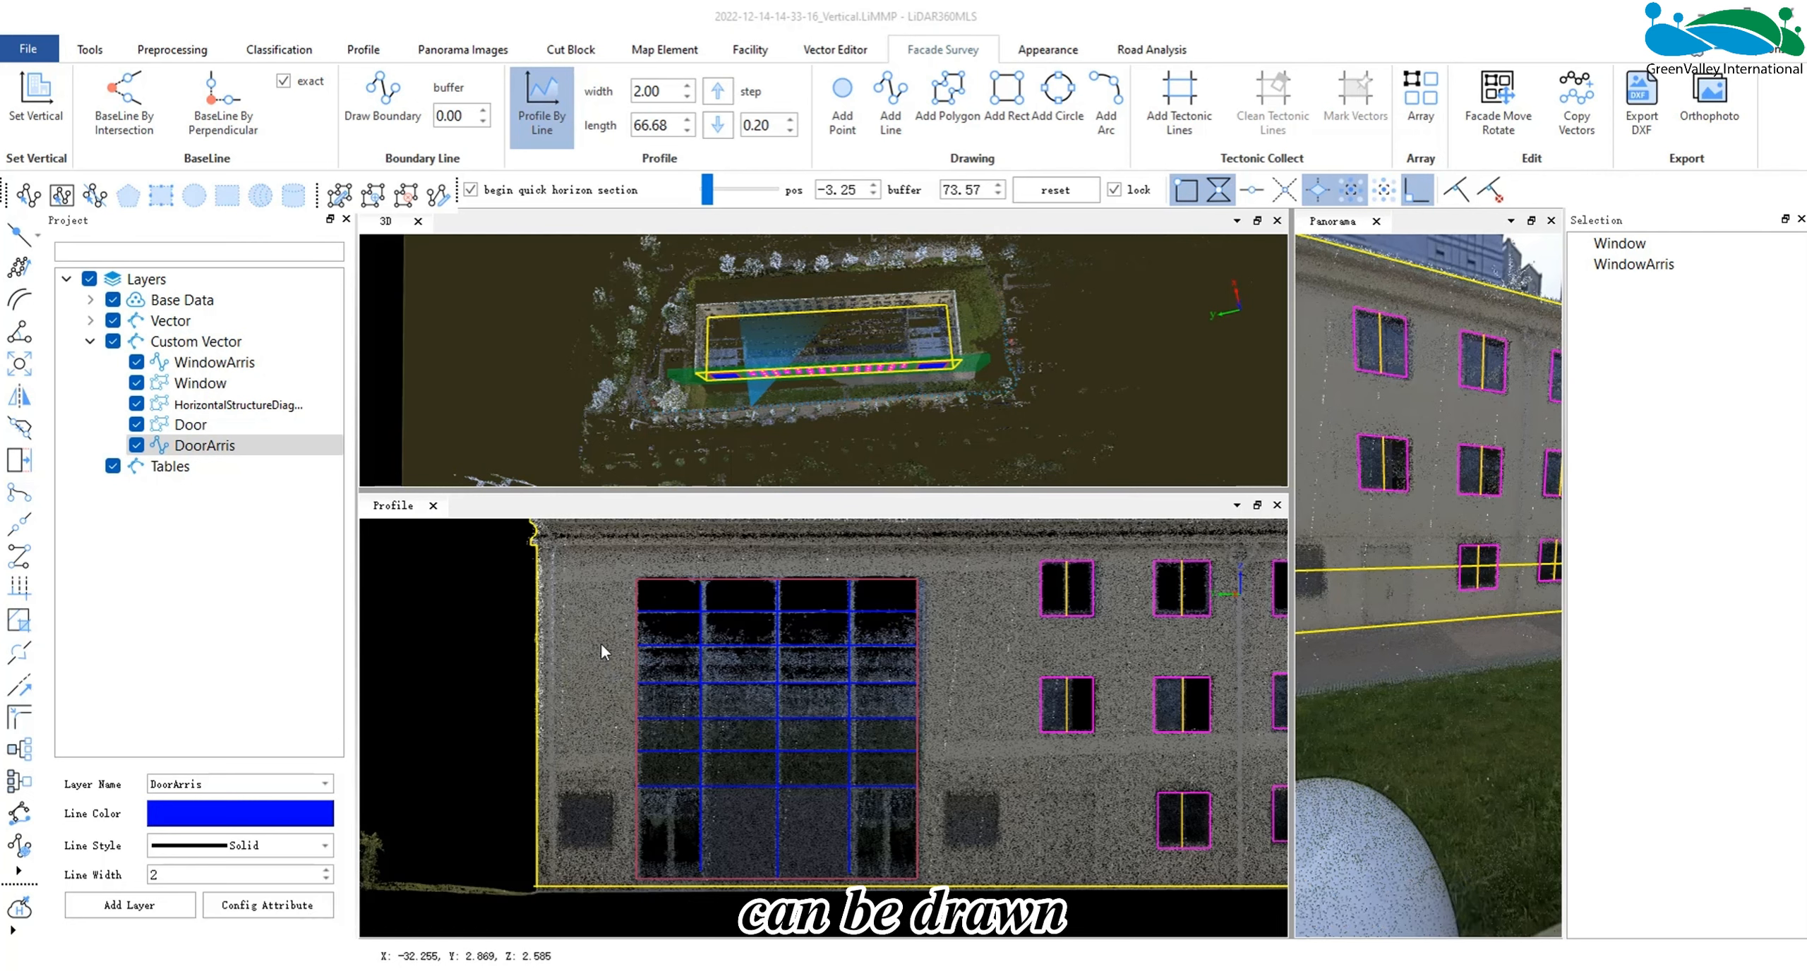
- Draw a vertical DoorArris line between the facade edge and the large gridded opening, setting its Direction/Distance length to 5 m
{"action": "left_click", "coordinate": [890, 104]}
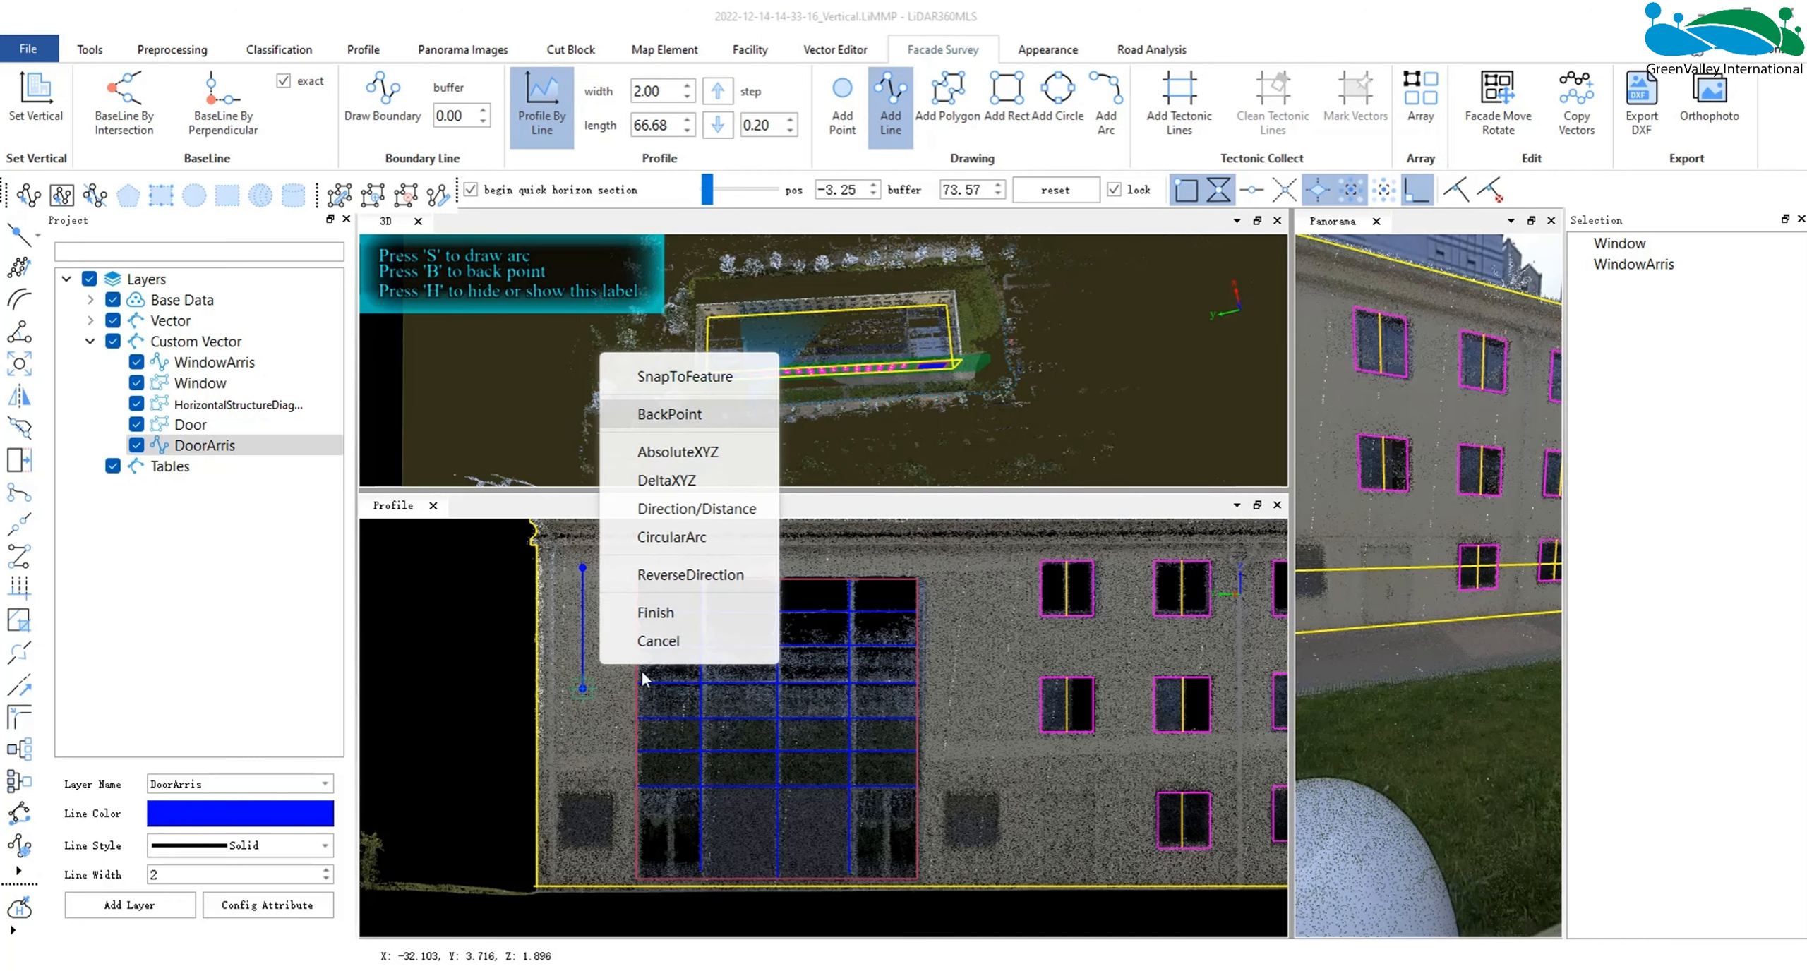
{"action": "right_click", "coordinate": [583, 688]}
{"action": "left_click", "coordinate": [697, 508]}
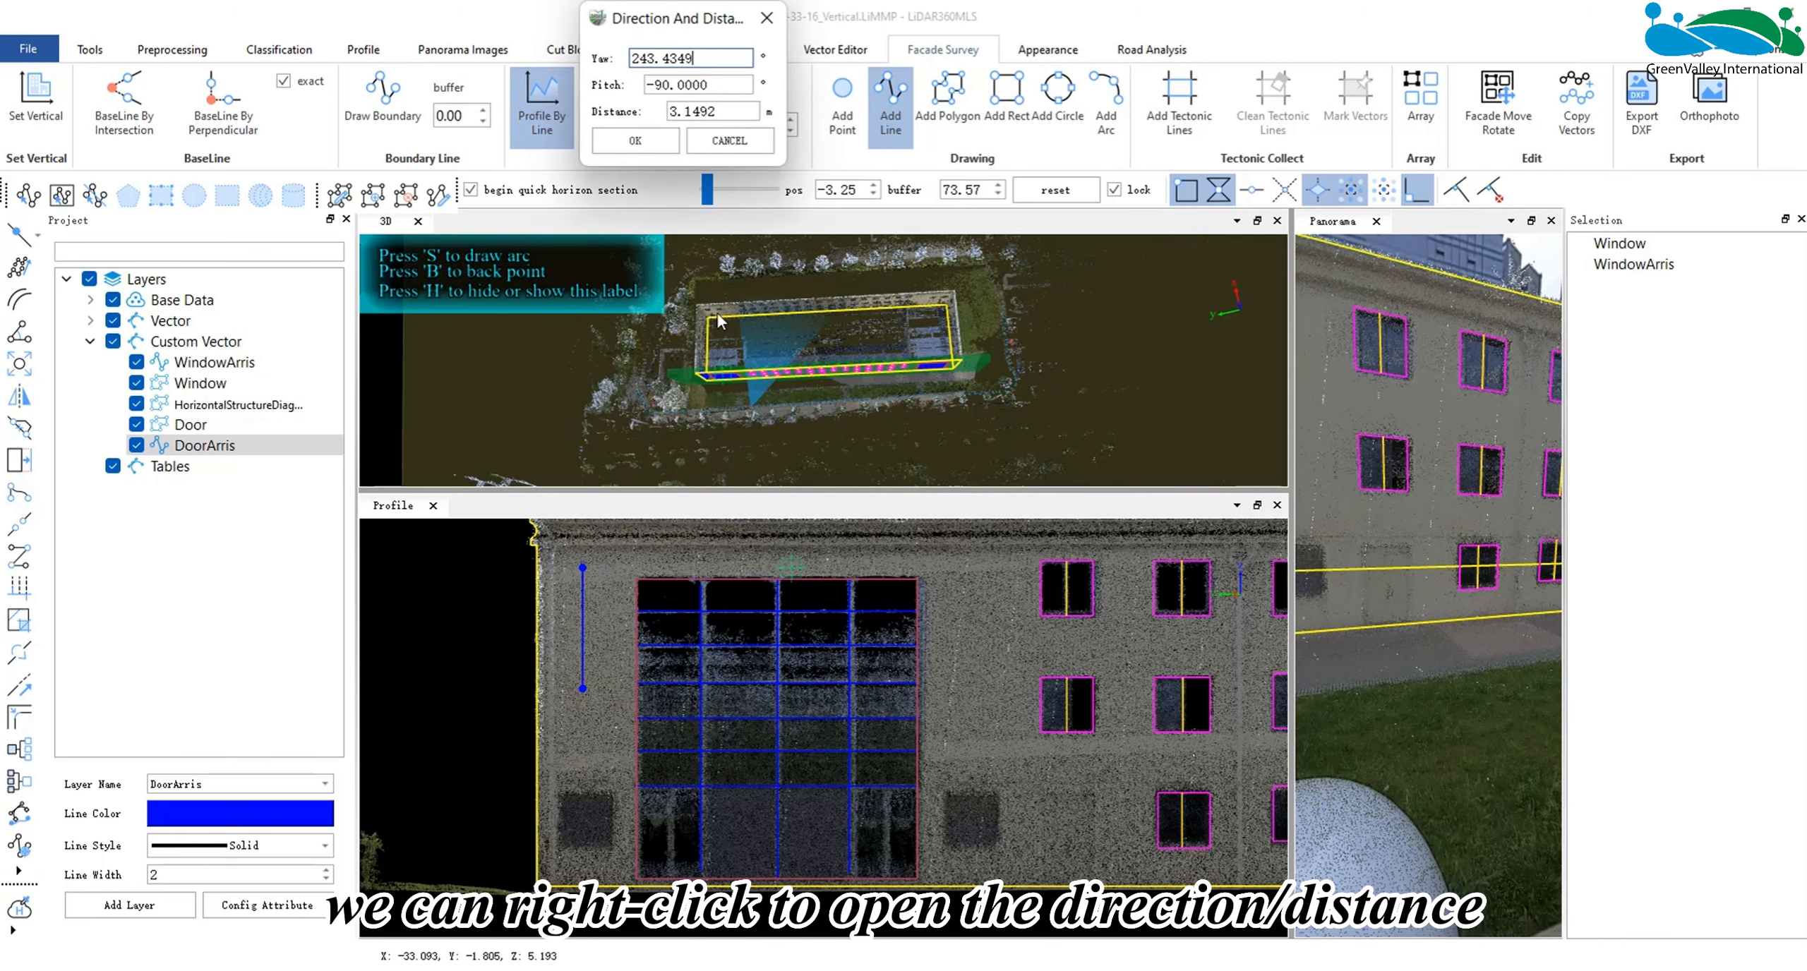
{"action": "left_click_drag", "start_coordinate": [648, 23], "coordinate": [528, 478]}
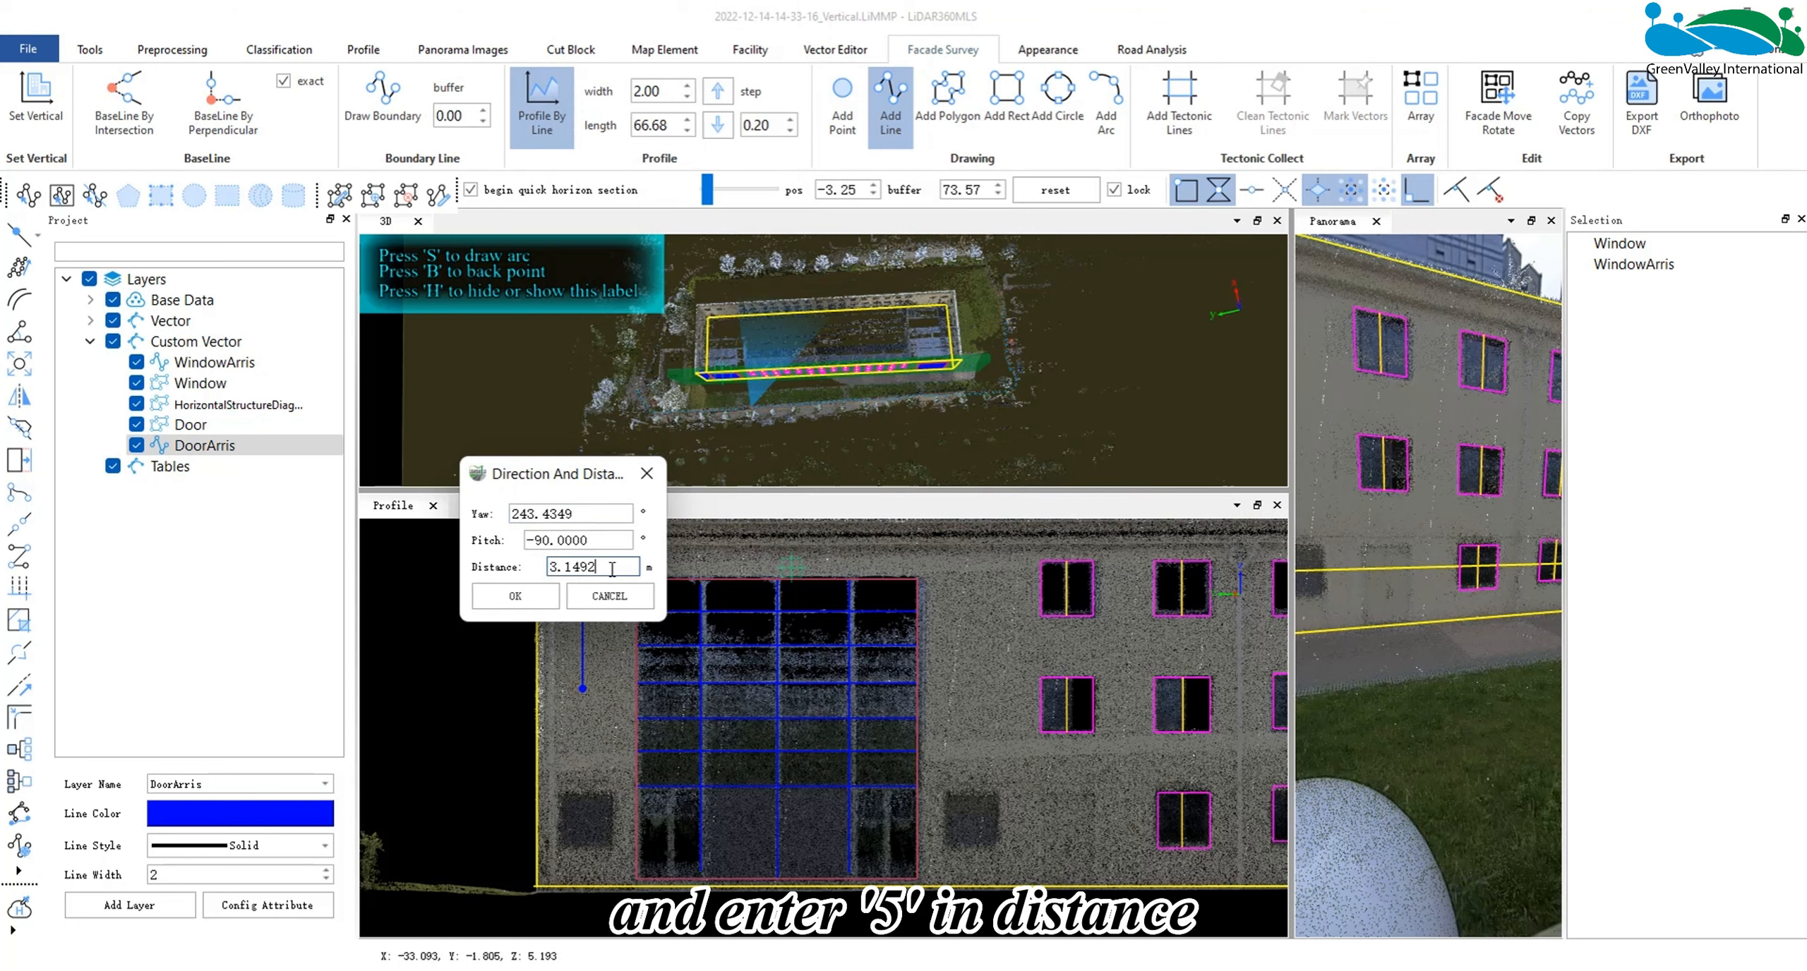
{"action": "left_click_drag", "start_coordinate": [625, 567], "coordinate": [515, 569]}
{"action": "type", "text": "5"}
{"action": "left_click", "coordinate": [515, 595]}
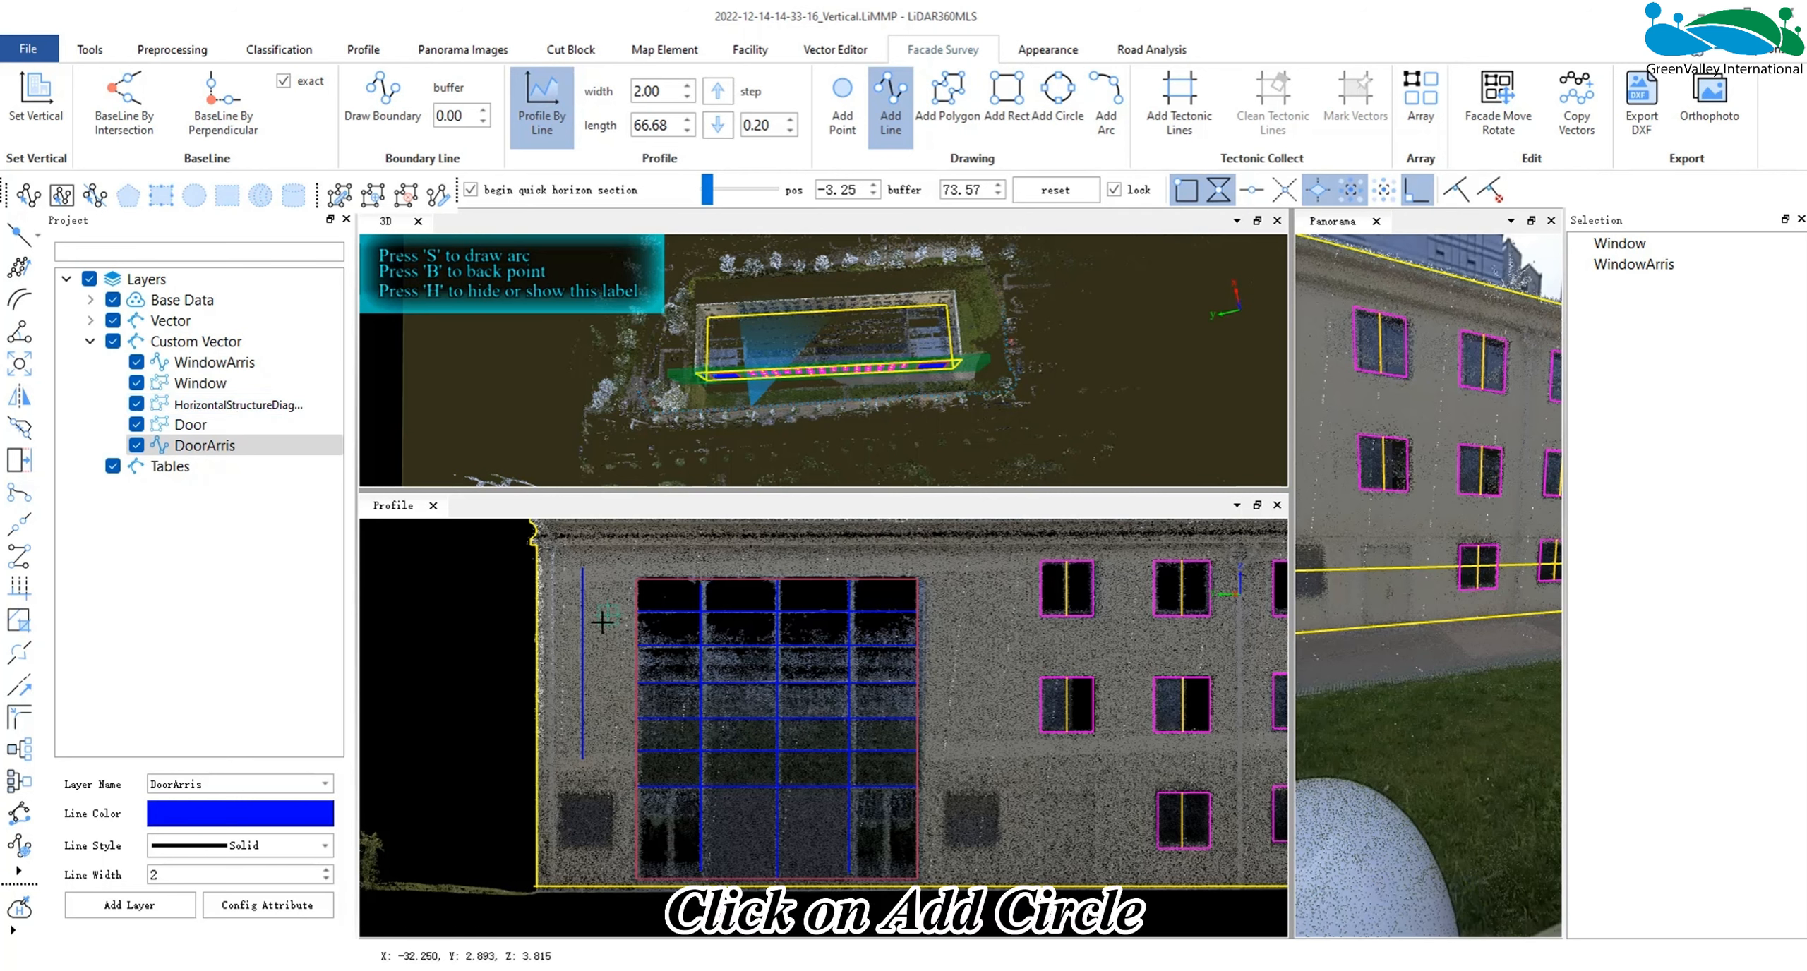
- Draw a three-point circle on the Door layer and a three-point arc below it on the DoorArris layer, between the opening and the windows
{"action": "left_click", "coordinate": [233, 424]}
{"action": "left_click", "coordinate": [1058, 99]}
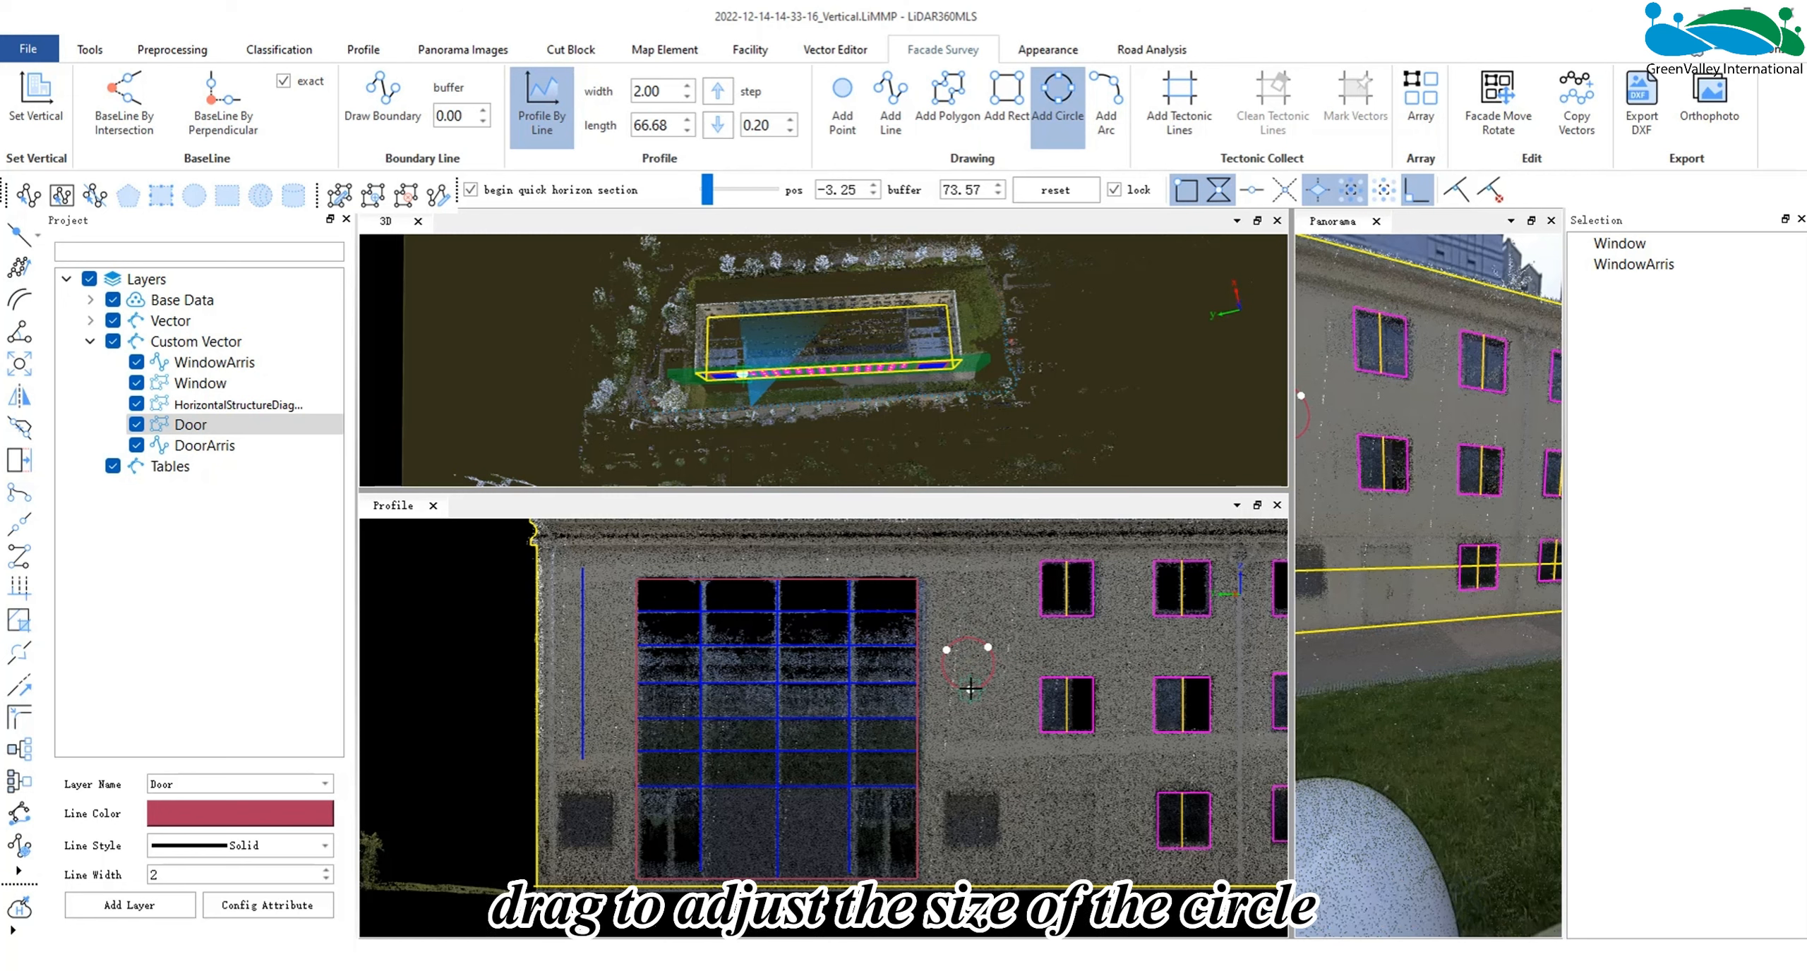
{"action": "left_click", "coordinate": [260, 447]}
{"action": "left_click", "coordinate": [1105, 106]}
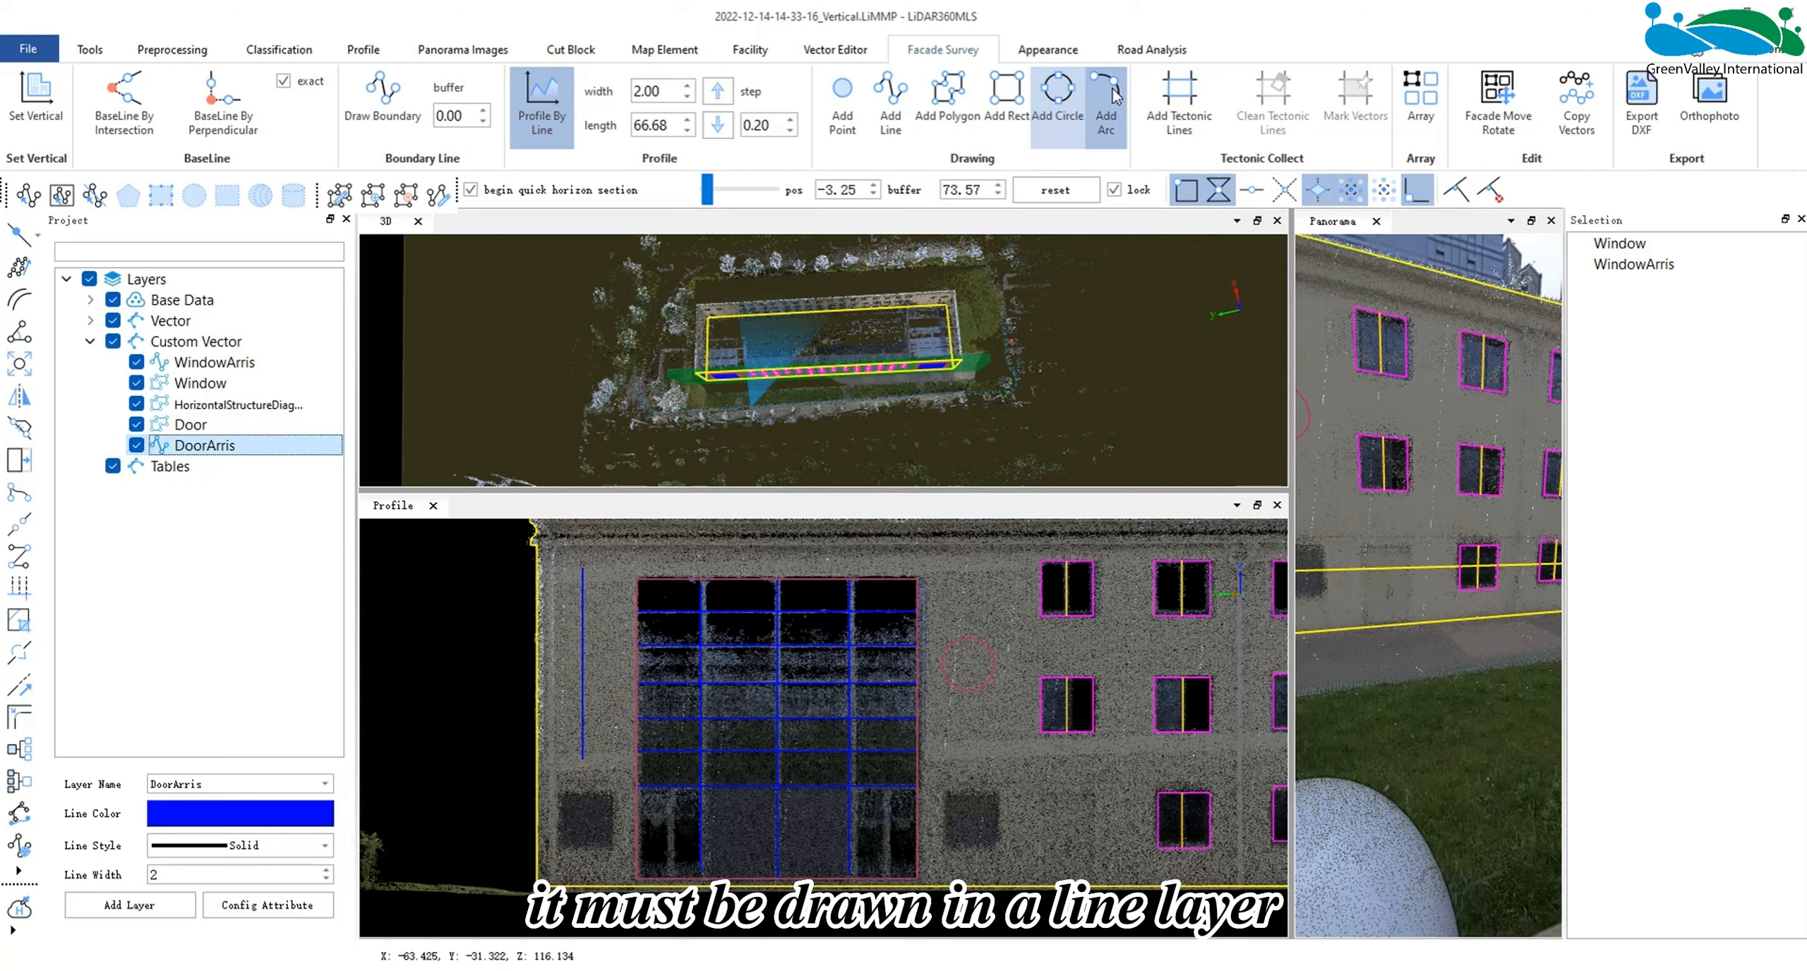
{"action": "left_click", "coordinate": [978, 729]}
{"action": "left_click", "coordinate": [978, 806]}
{"action": "left_click", "coordinate": [979, 777]}
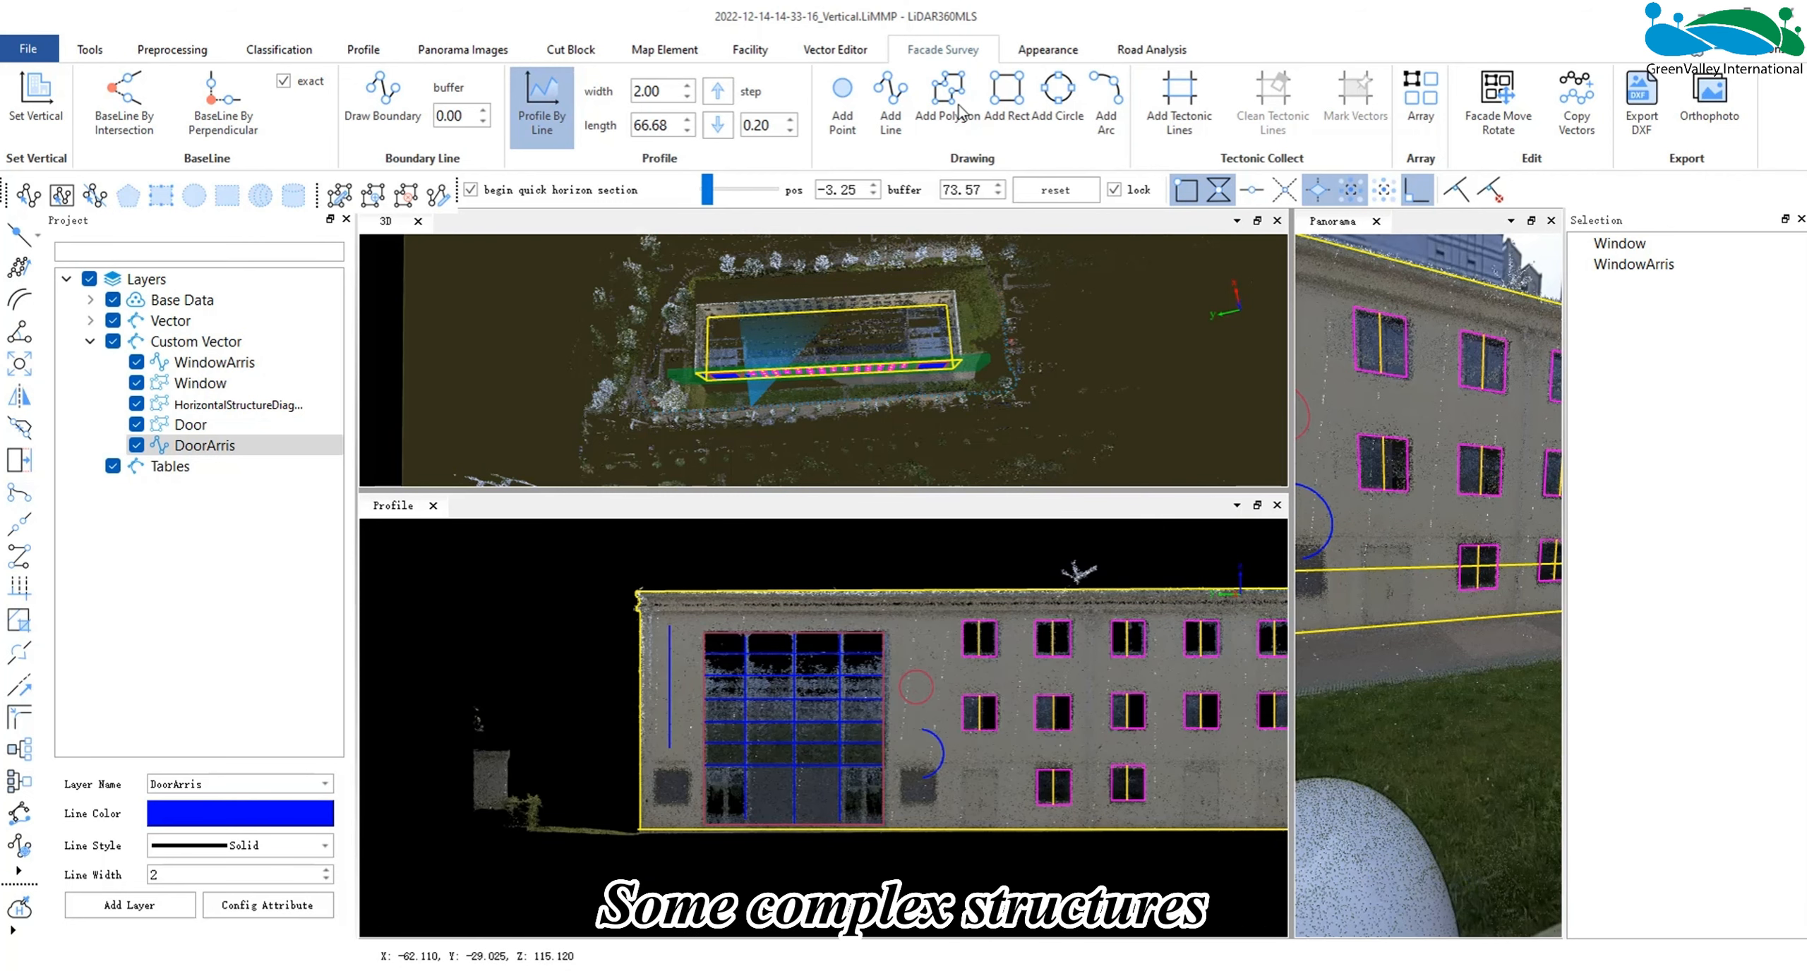
{"action": "left_click", "coordinate": [961, 109]}
{"action": "left_click", "coordinate": [265, 420]}
{"action": "left_click", "coordinate": [947, 106]}
{"action": "scroll", "coordinate": [602, 623], "scroll_direction": "up", "scroll_amount": 2}
{"action": "scroll", "coordinate": [602, 623], "scroll_direction": "up", "scroll_amount": 4}
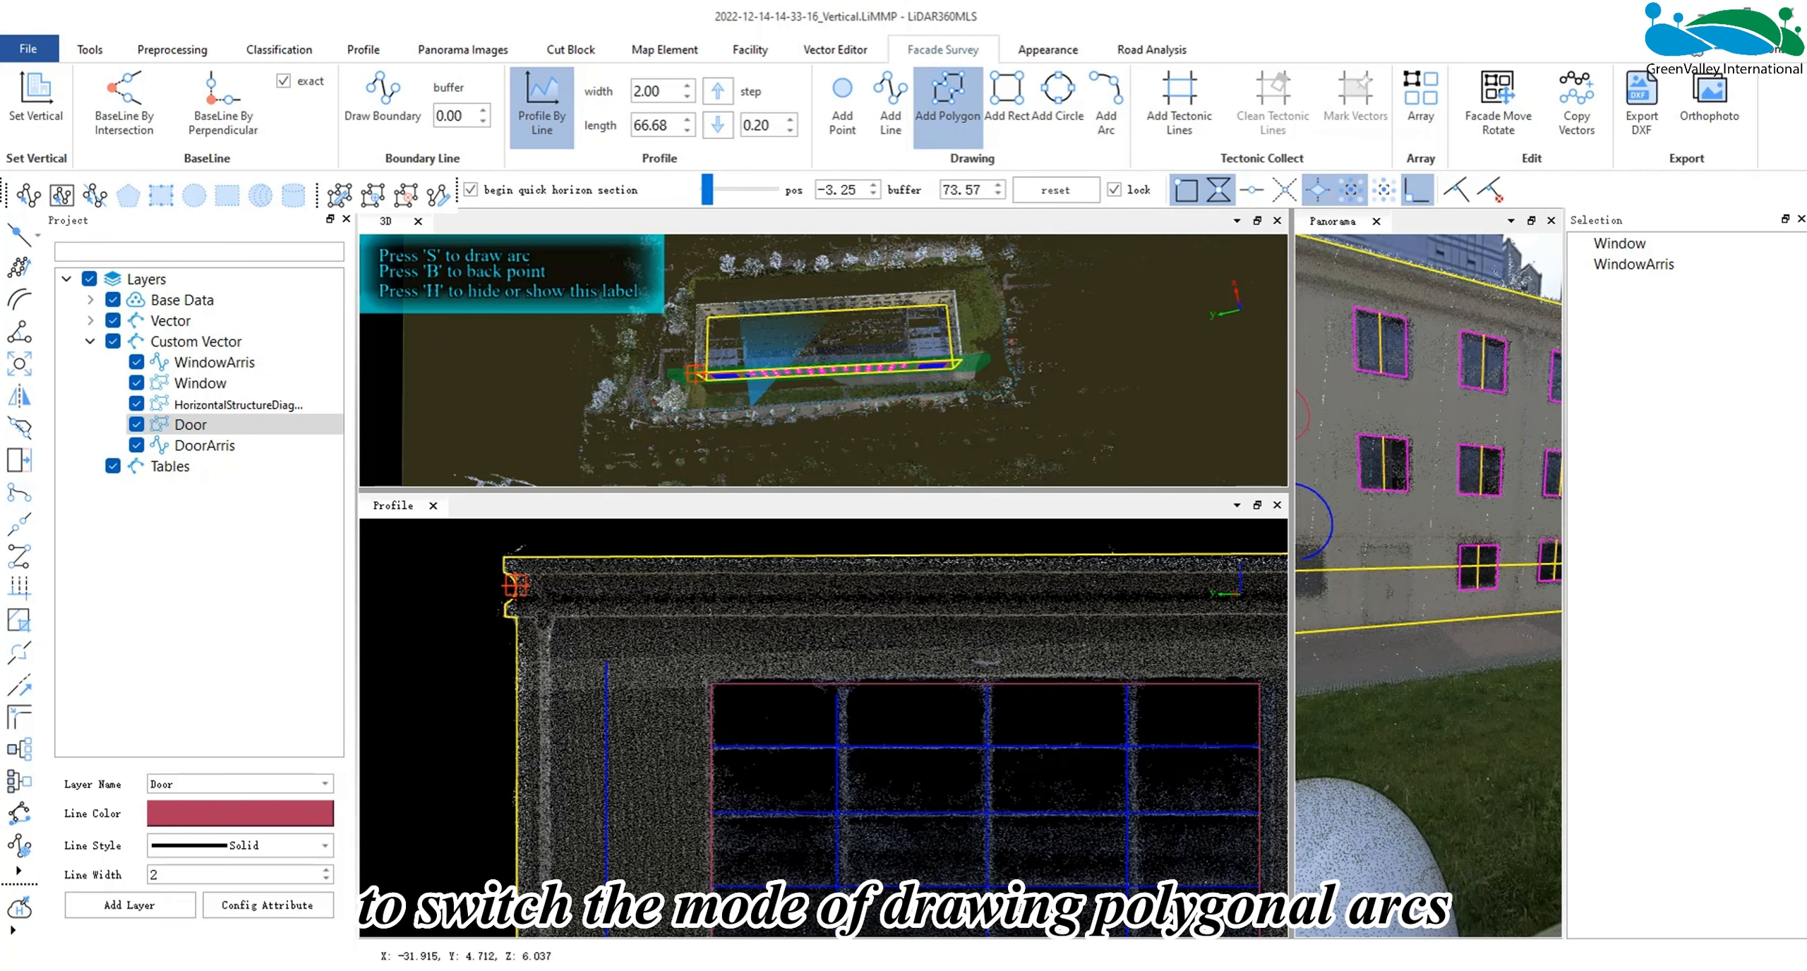
{"action": "scroll", "coordinate": [801, 686], "scroll_direction": "down", "scroll_amount": 3}
{"action": "scroll", "coordinate": [801, 686], "scroll_direction": "down", "scroll_amount": 3}
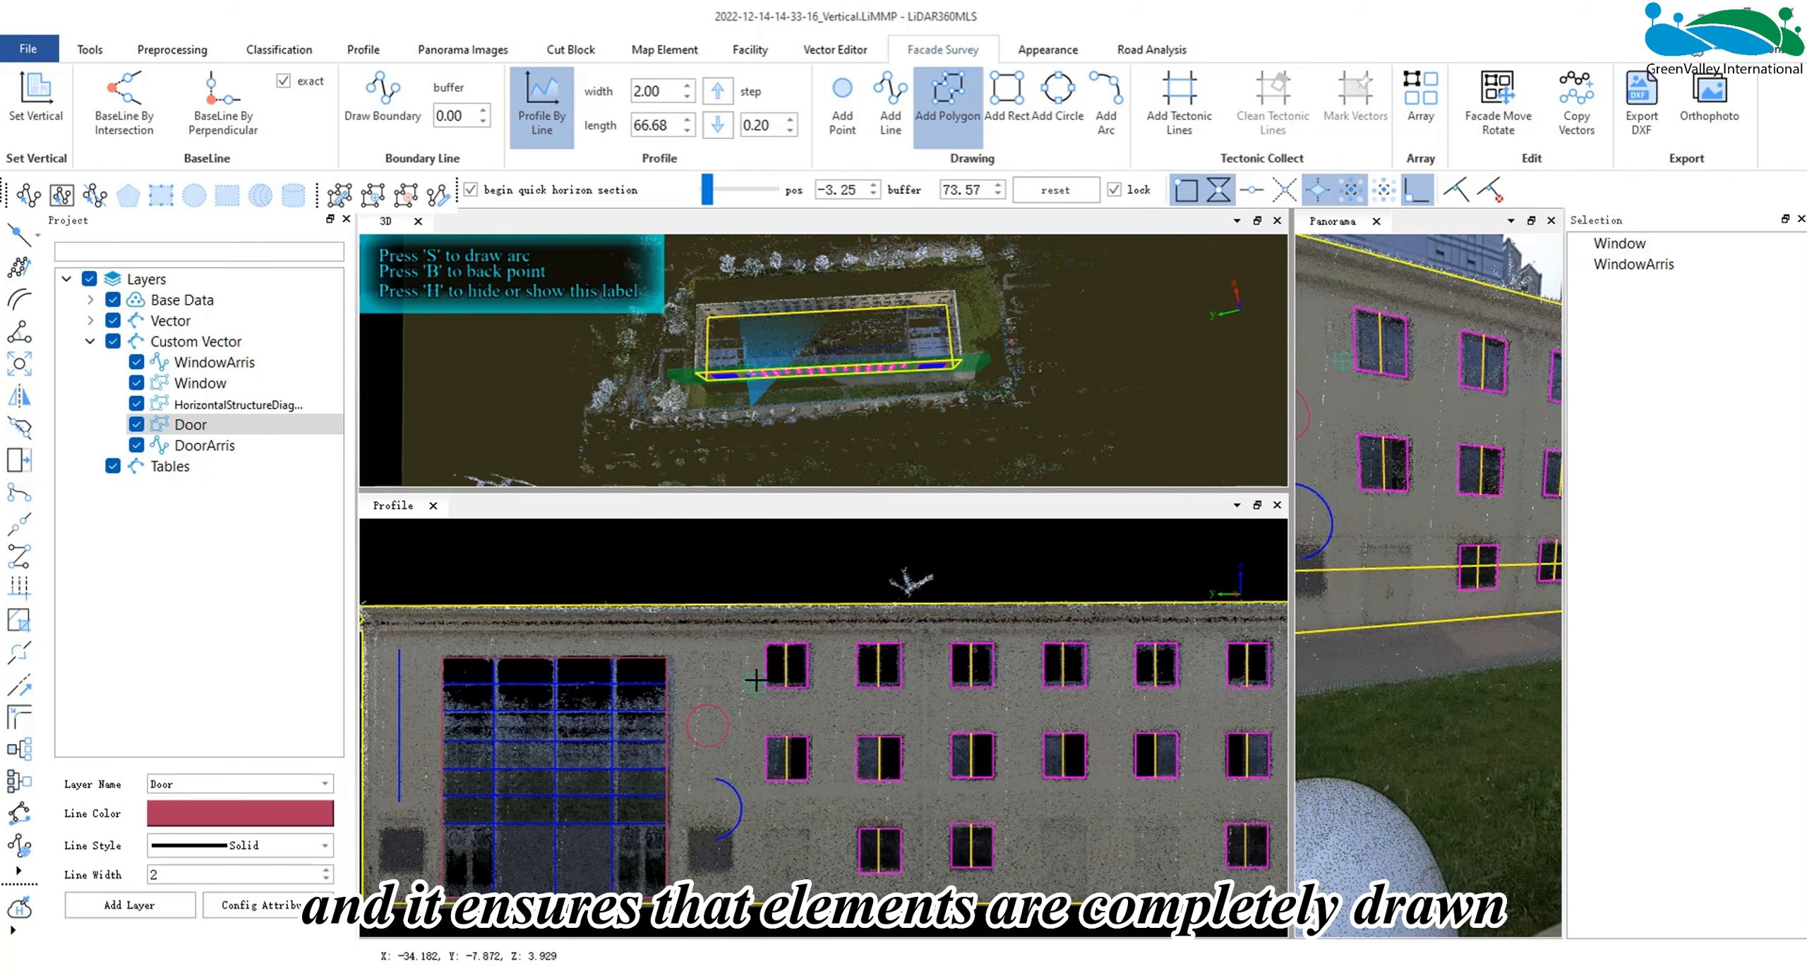
{"action": "scroll", "coordinate": [758, 682], "scroll_direction": "up", "scroll_amount": 2}
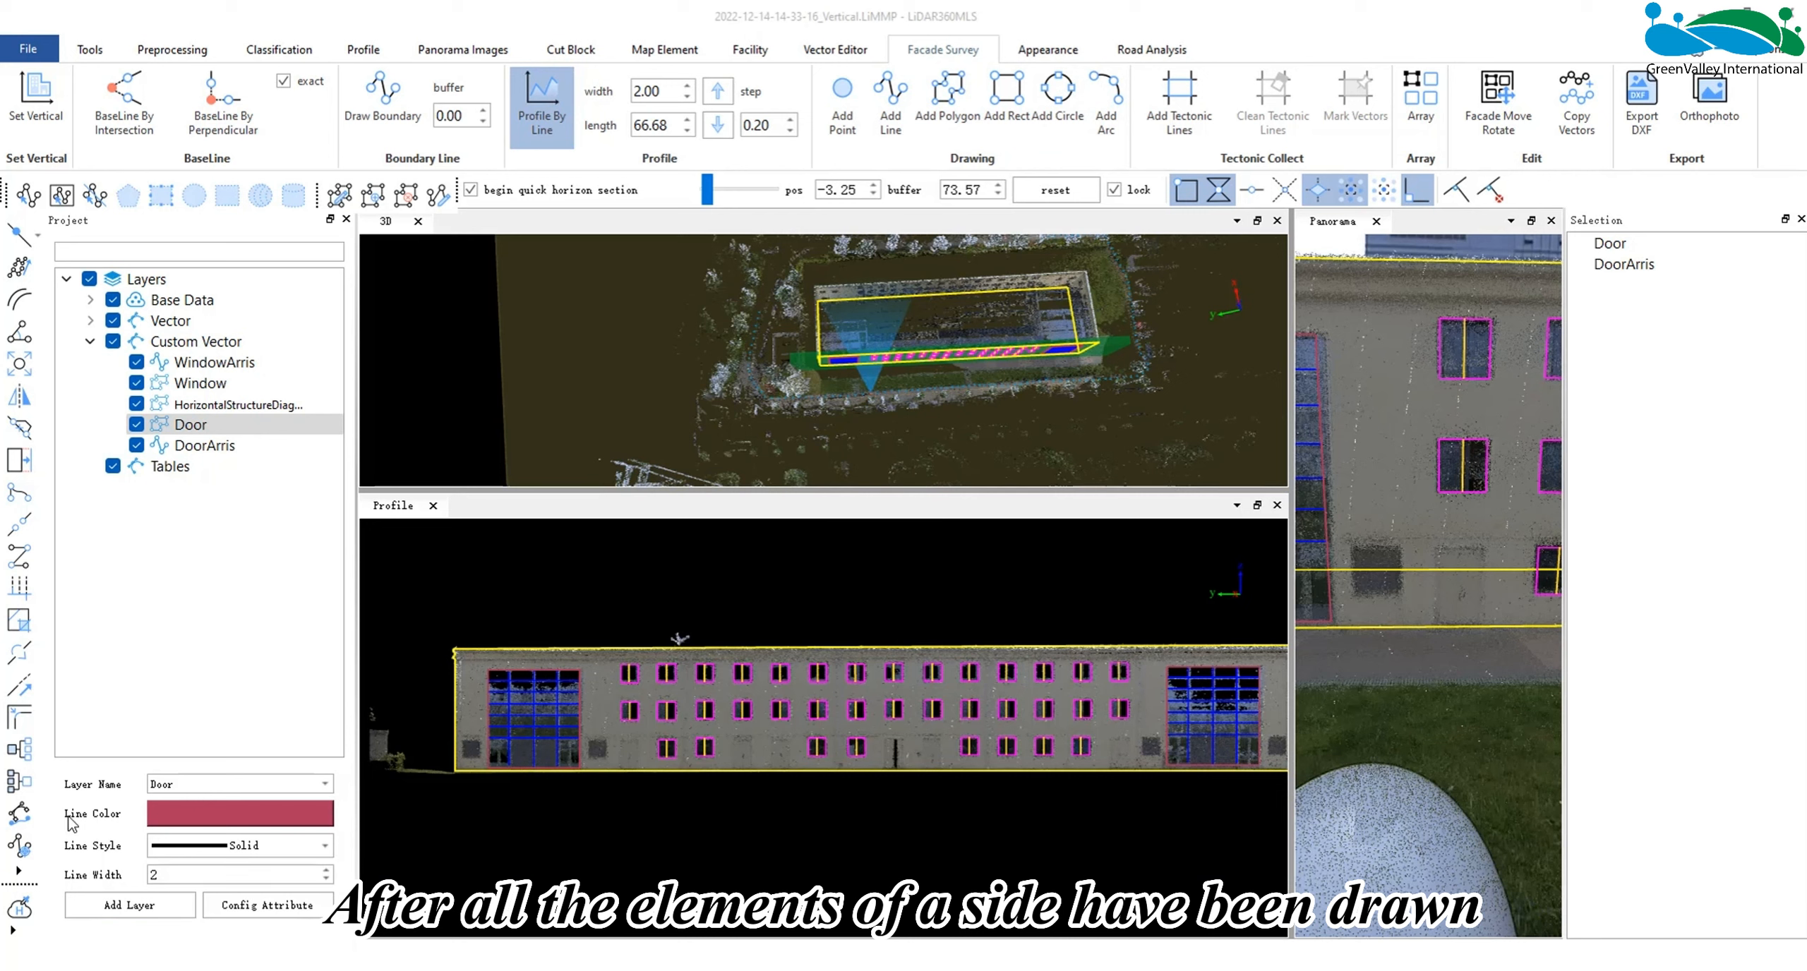
- Export the facade drawing as east1.dxf in the data folder, including the baseline, and view east1_baseLine.dxf in AutoCAD
{"action": "scroll", "coordinate": [830, 727], "scroll_direction": "down", "scroll_amount": 1}
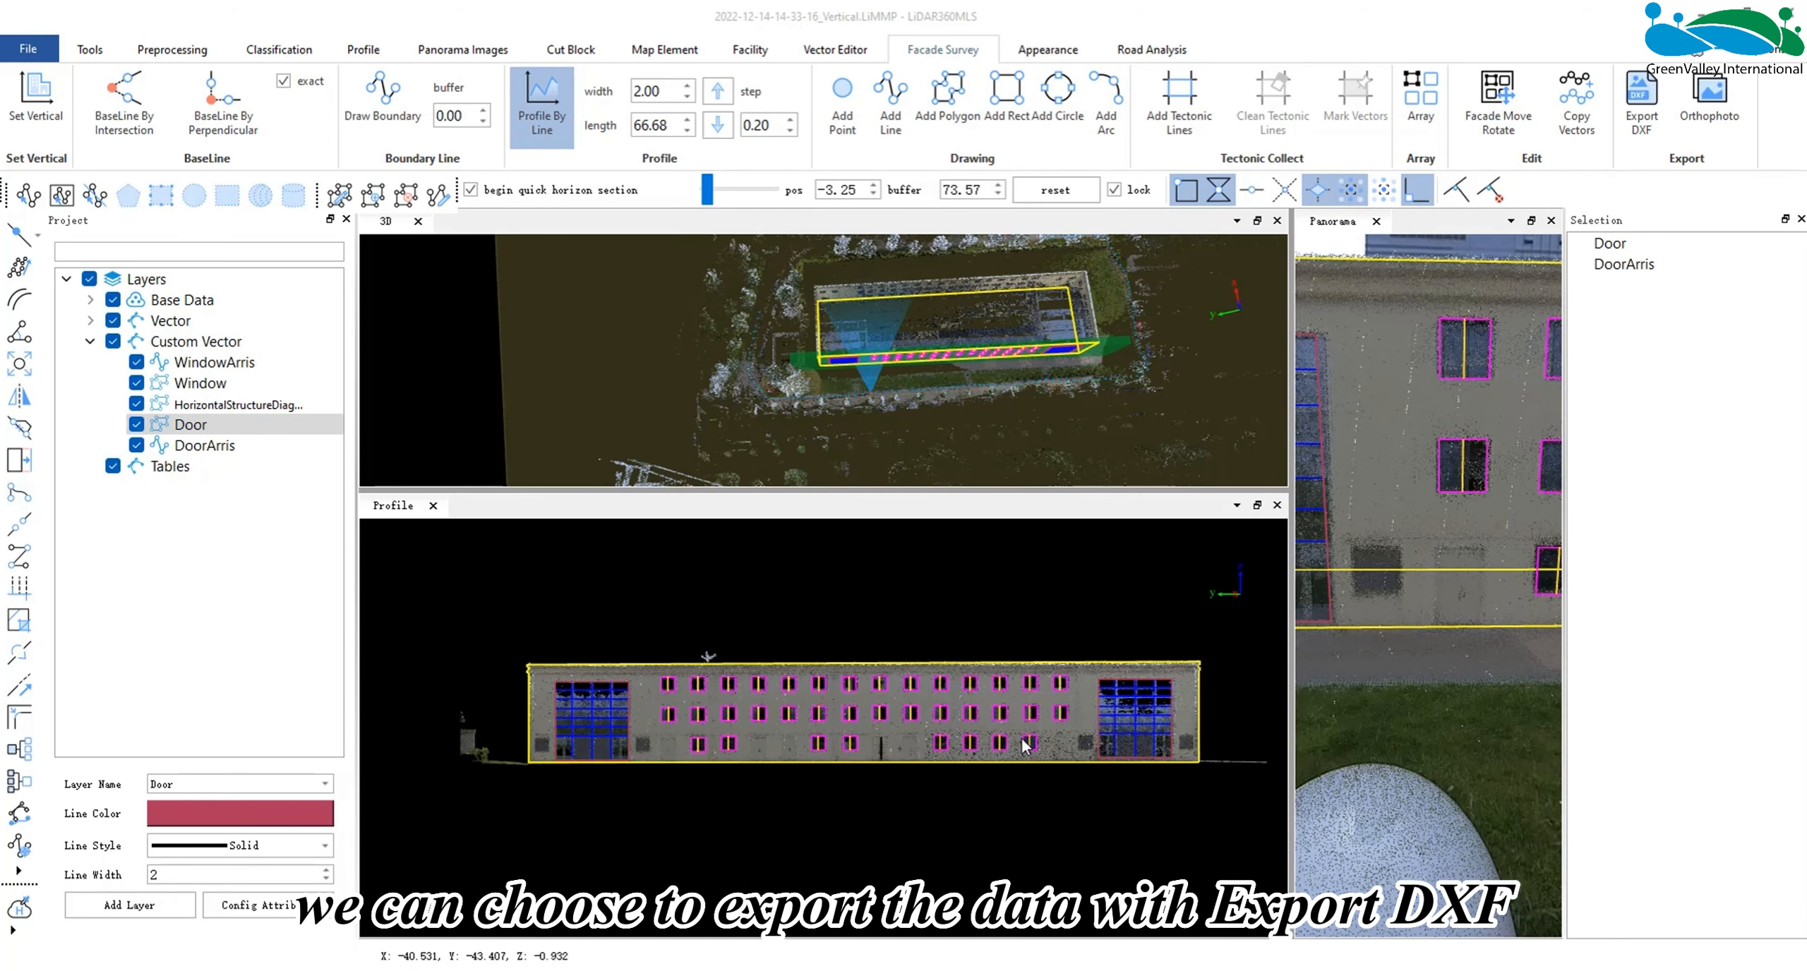
{"action": "left_click", "coordinate": [1637, 99]}
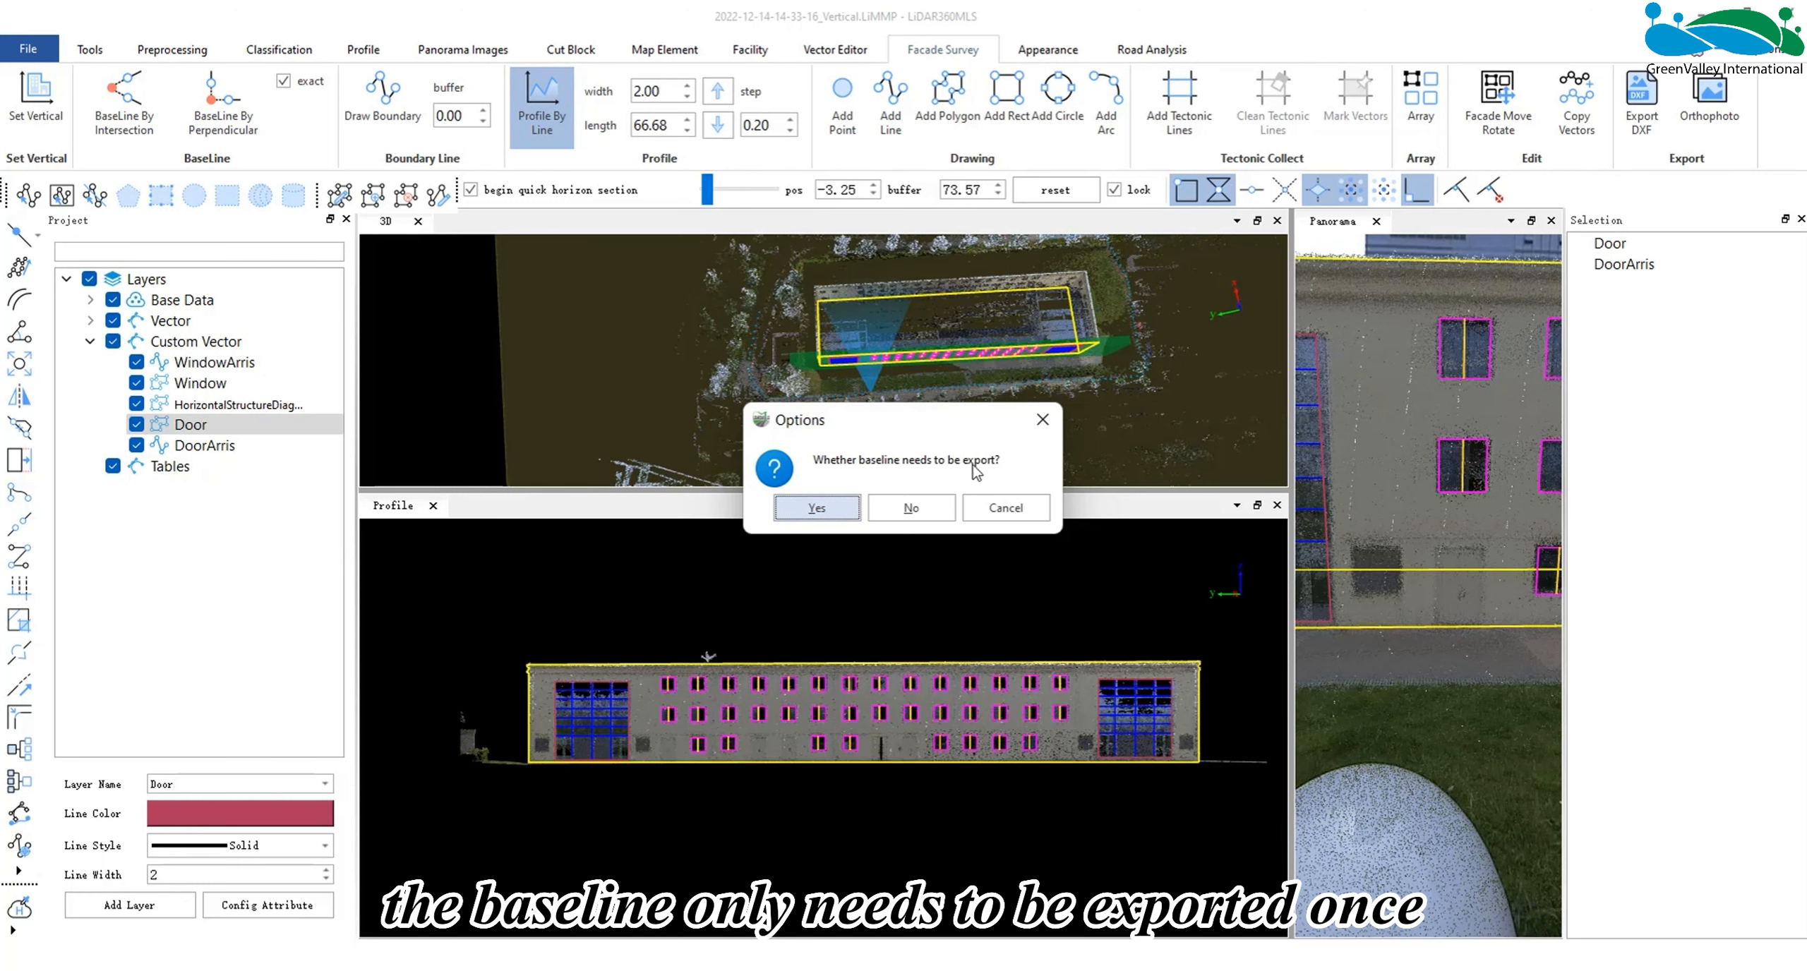
{"action": "left_click", "coordinate": [838, 511]}
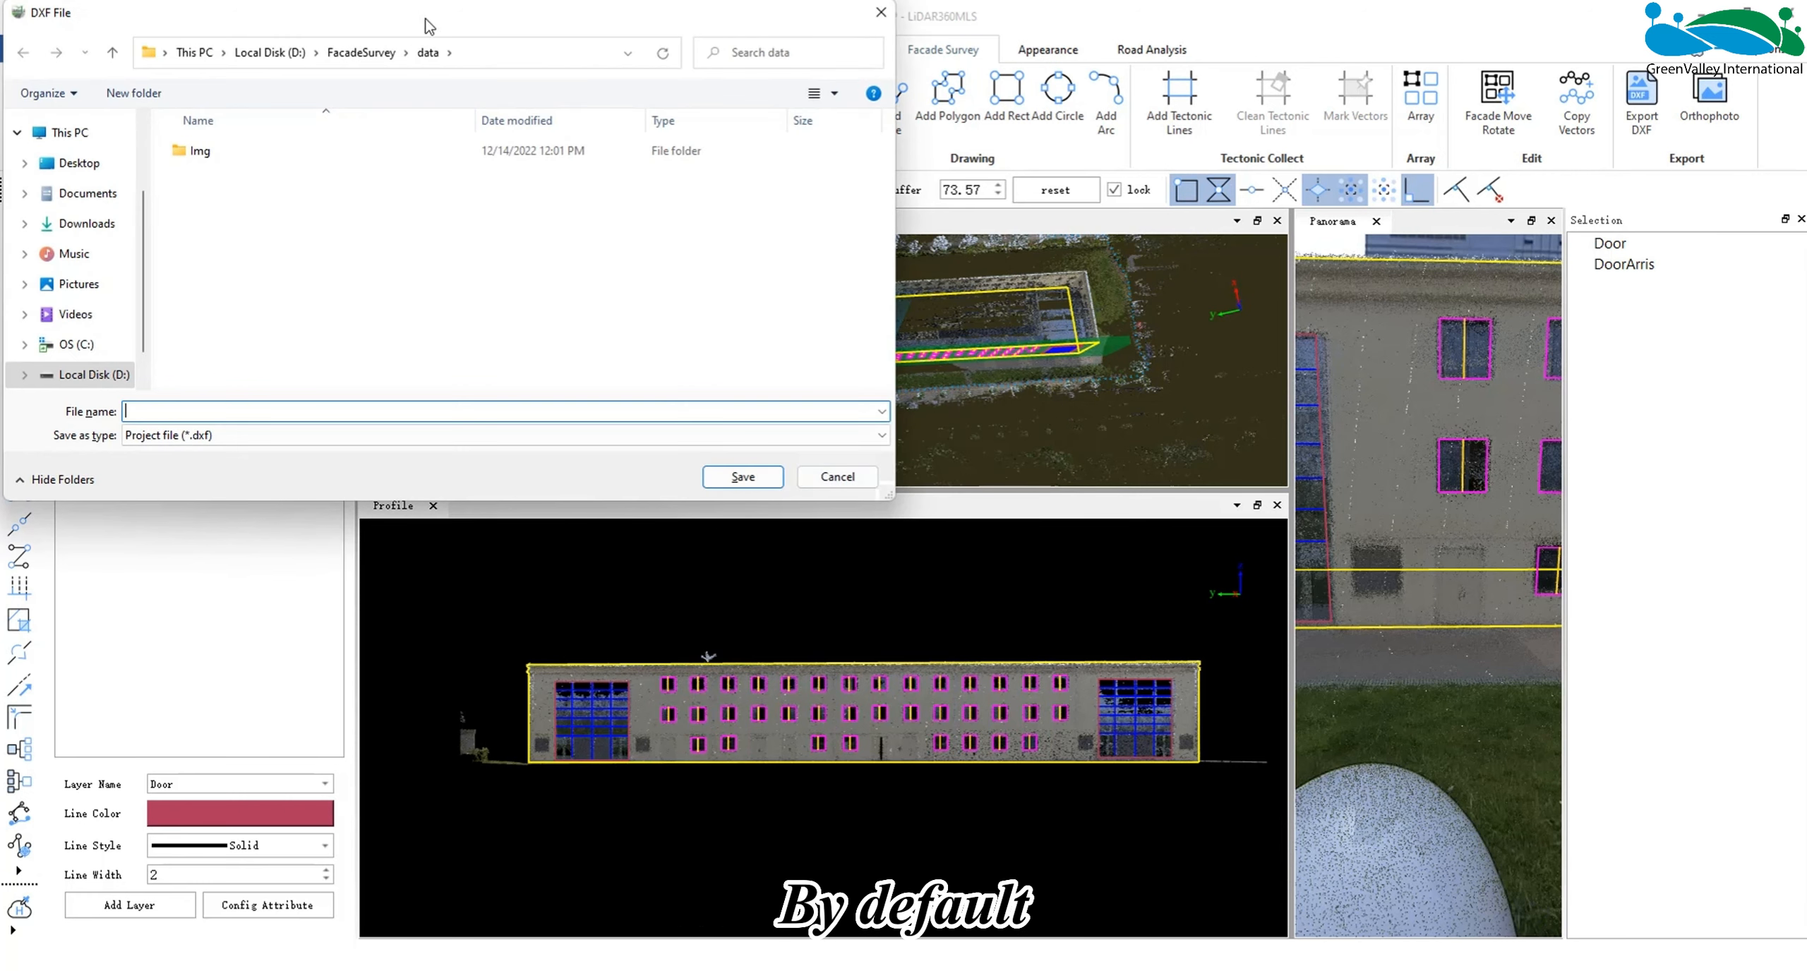
{"action": "left_click_drag", "start_coordinate": [446, 14], "coordinate": [449, 18]}
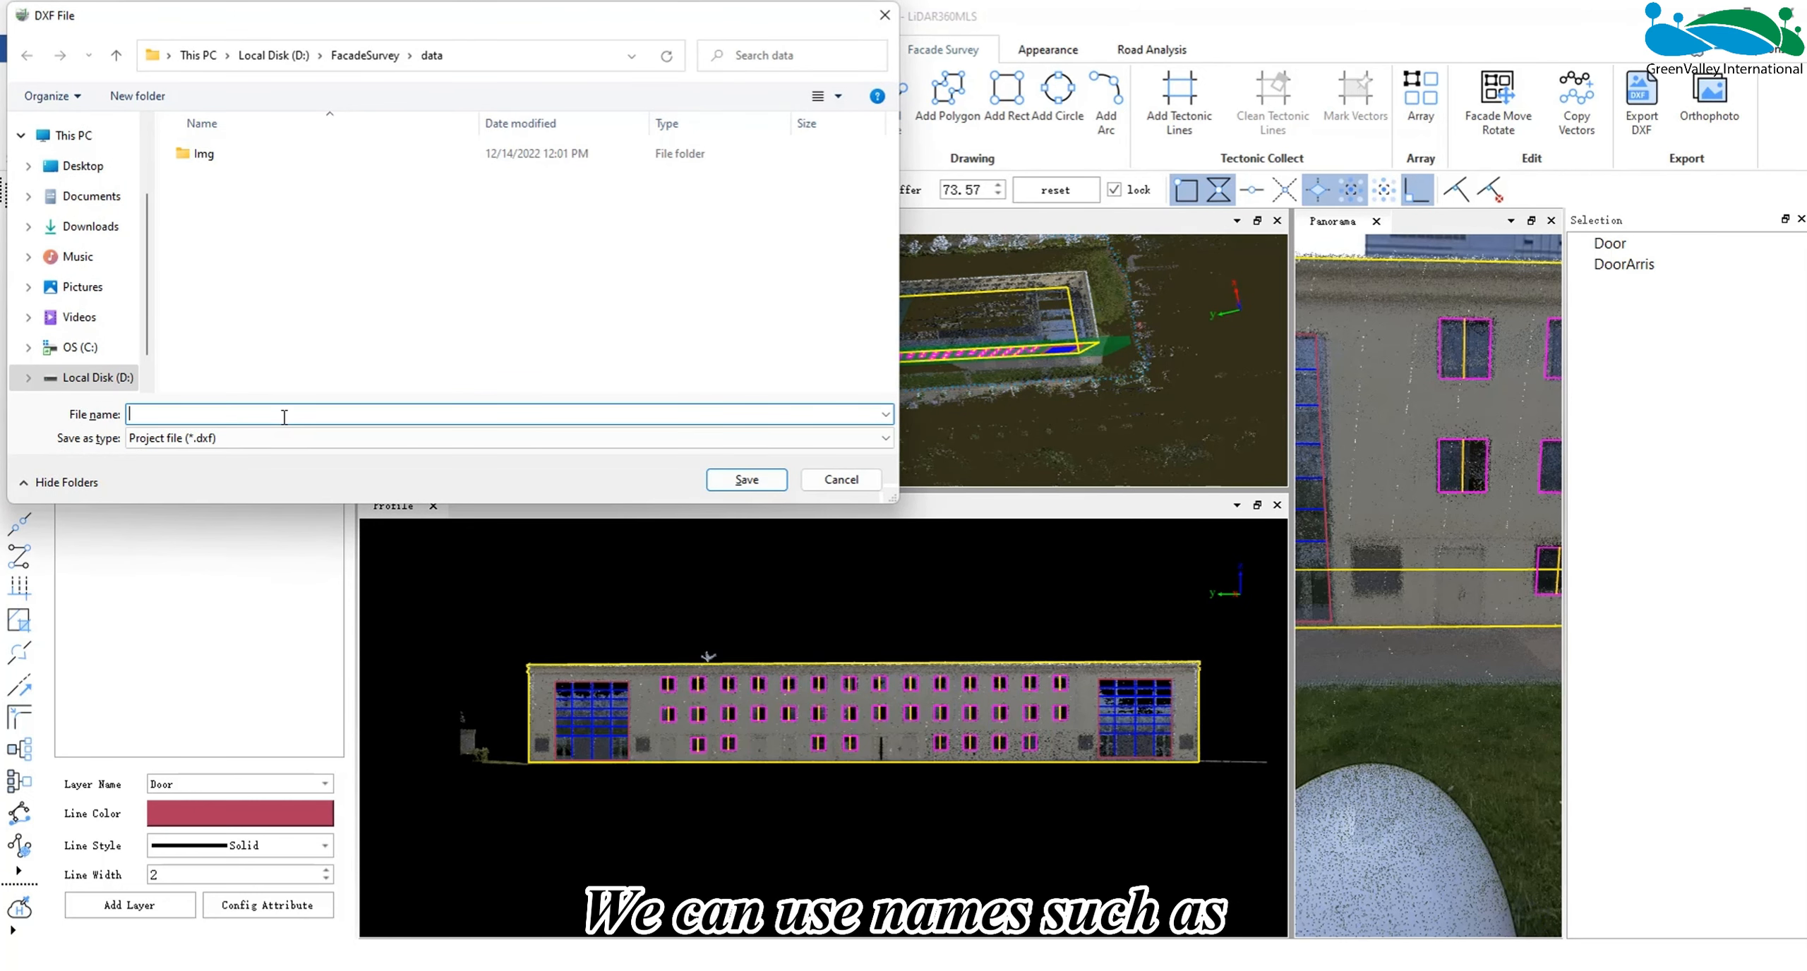
{"action": "type", "text": "east"}
{"action": "type", "text": "1"}
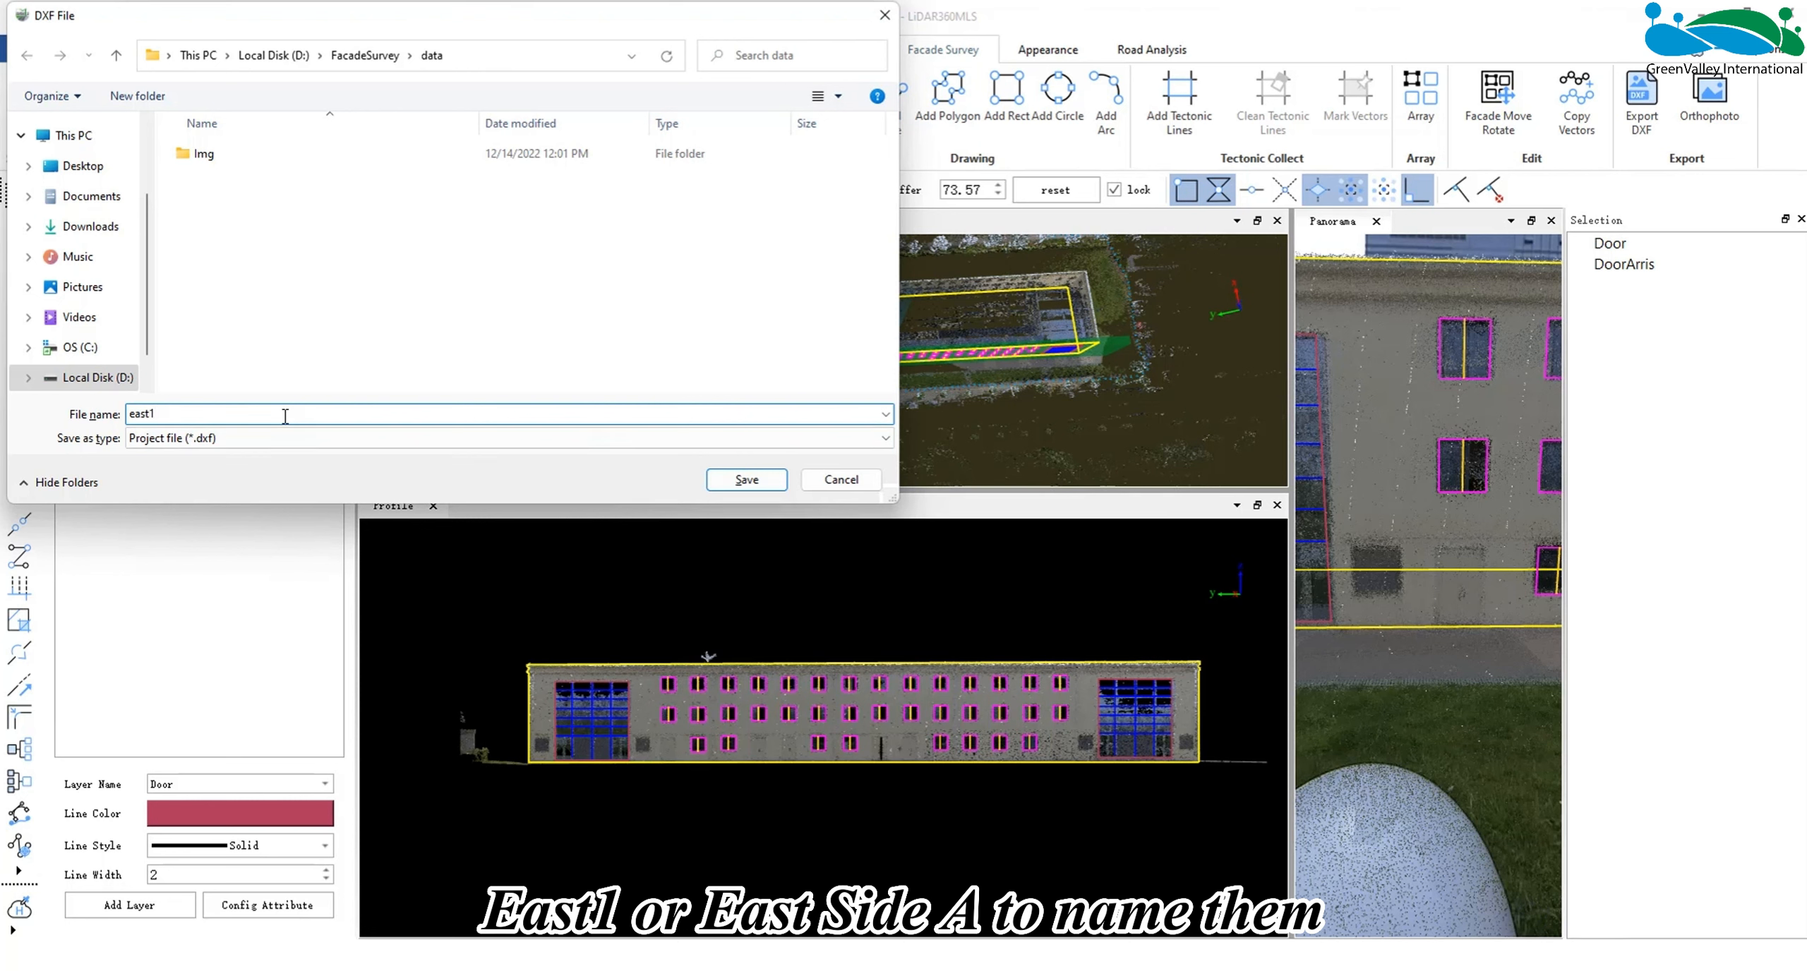
{"action": "type", "text": "a"}
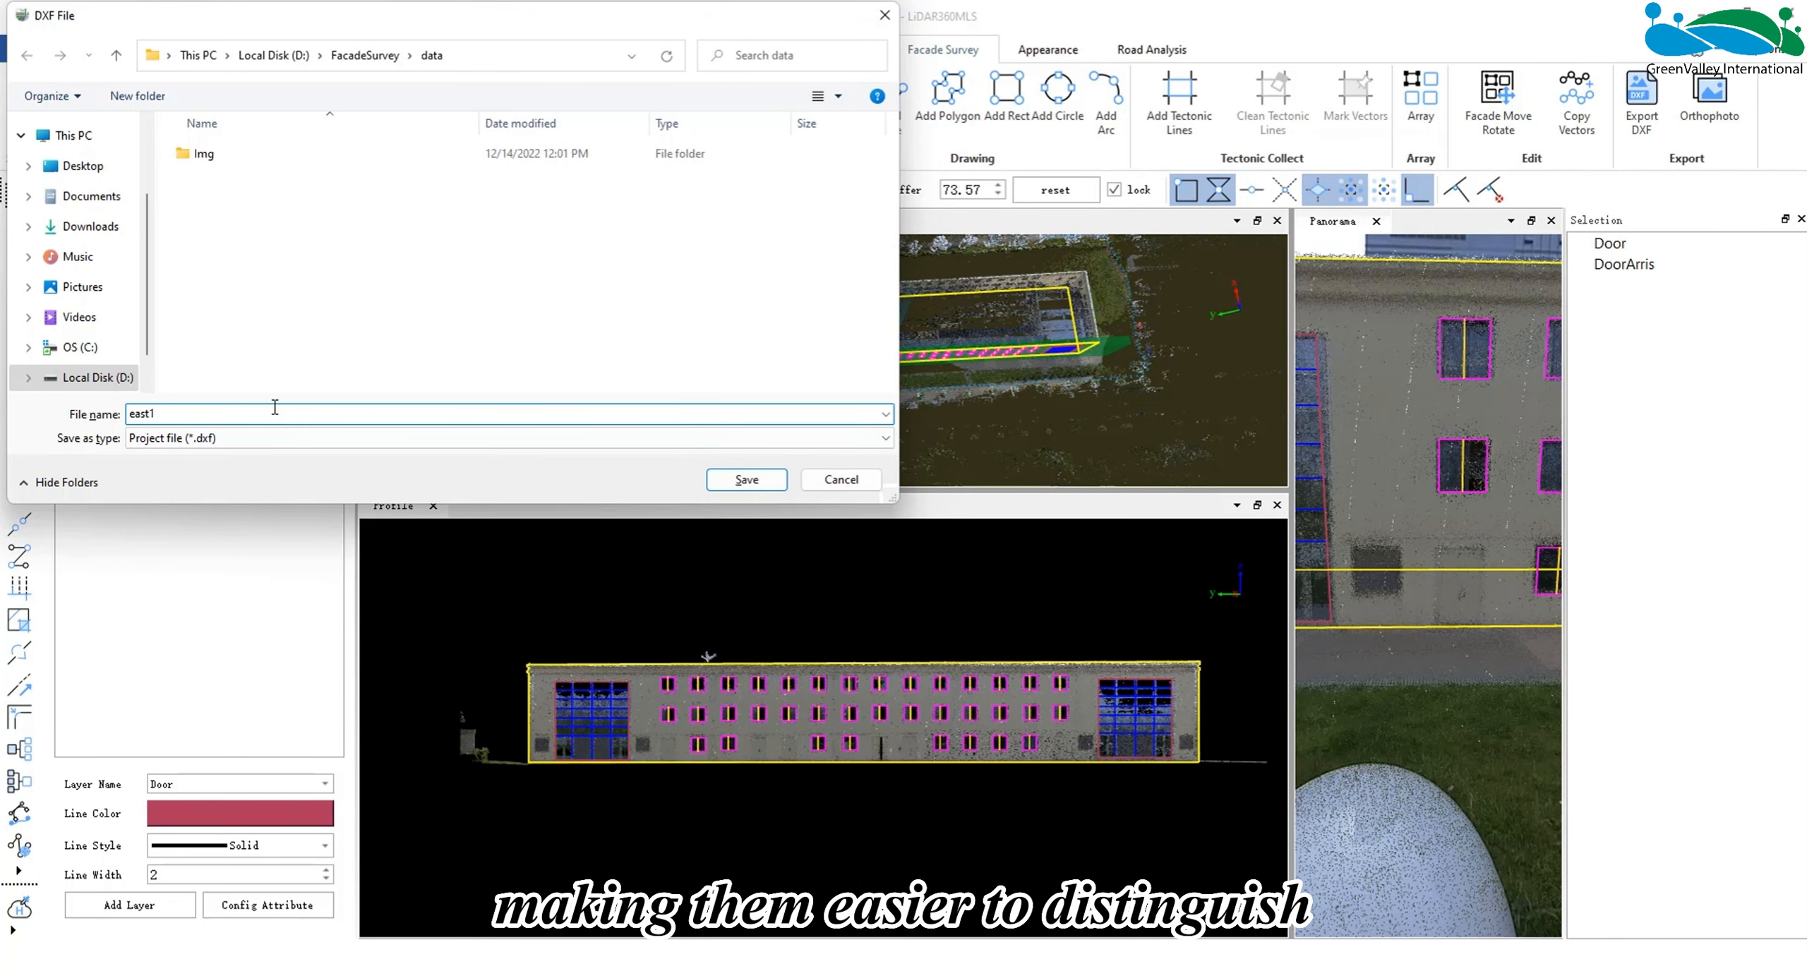
{"action": "left_click", "coordinate": [755, 480]}
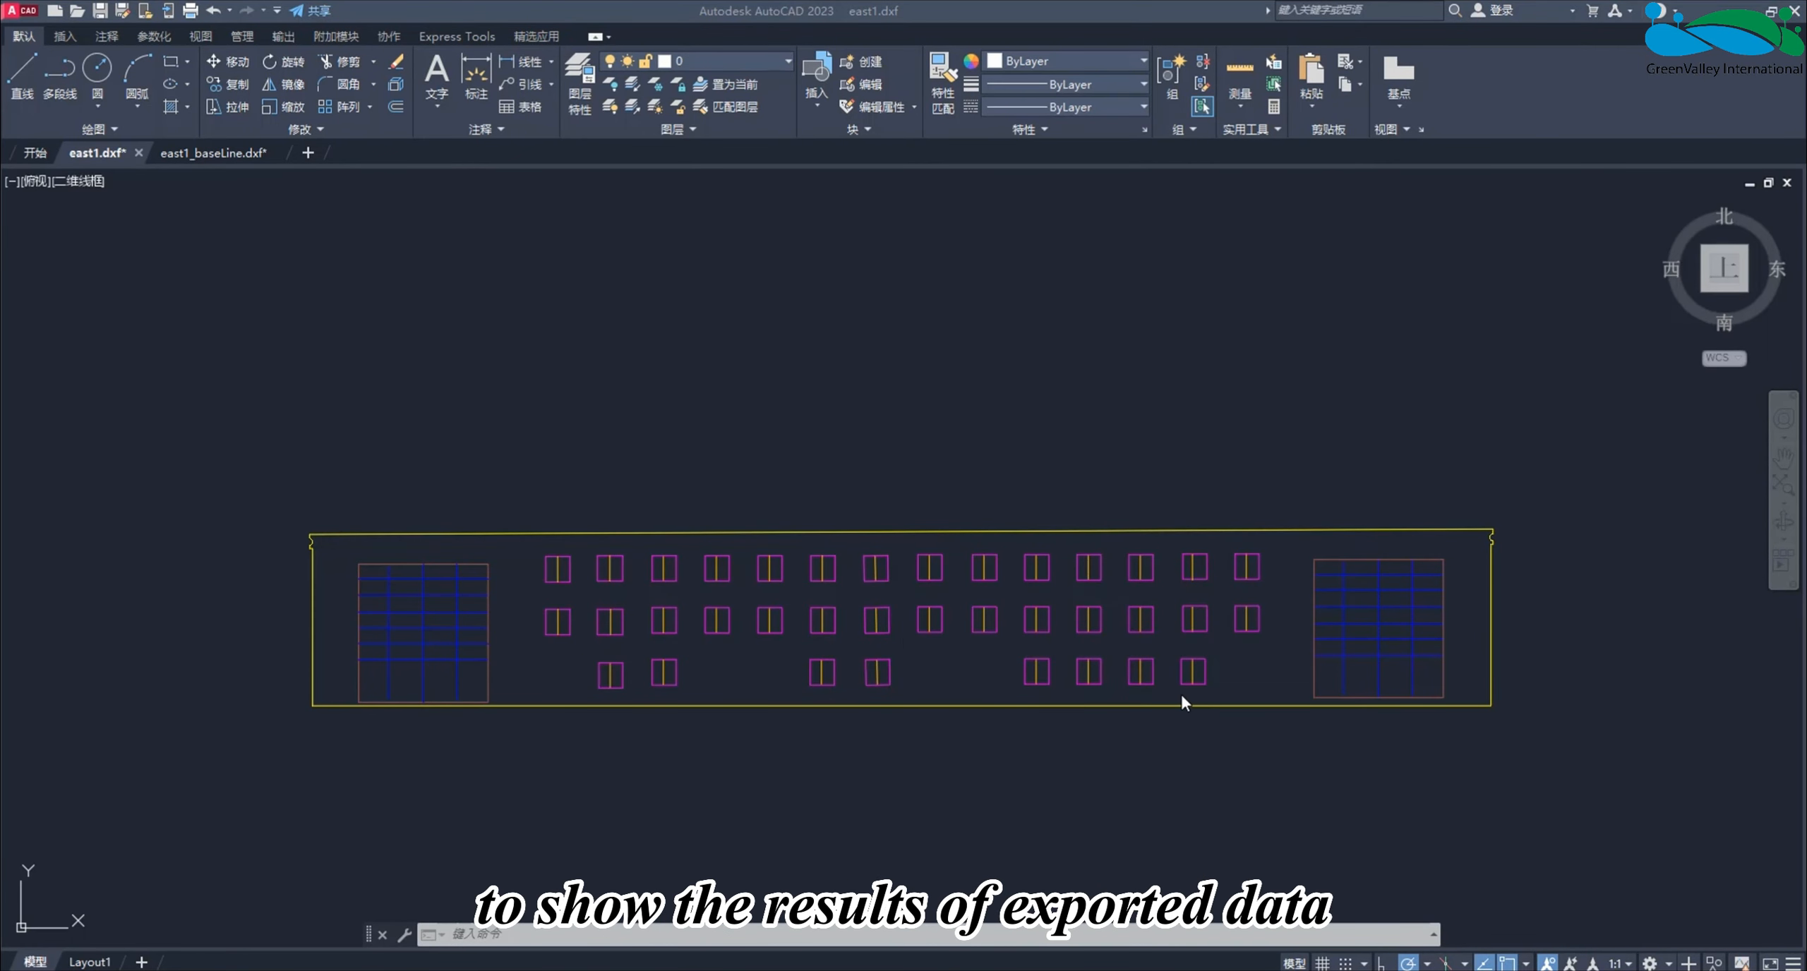
{"action": "left_click", "coordinate": [214, 157]}
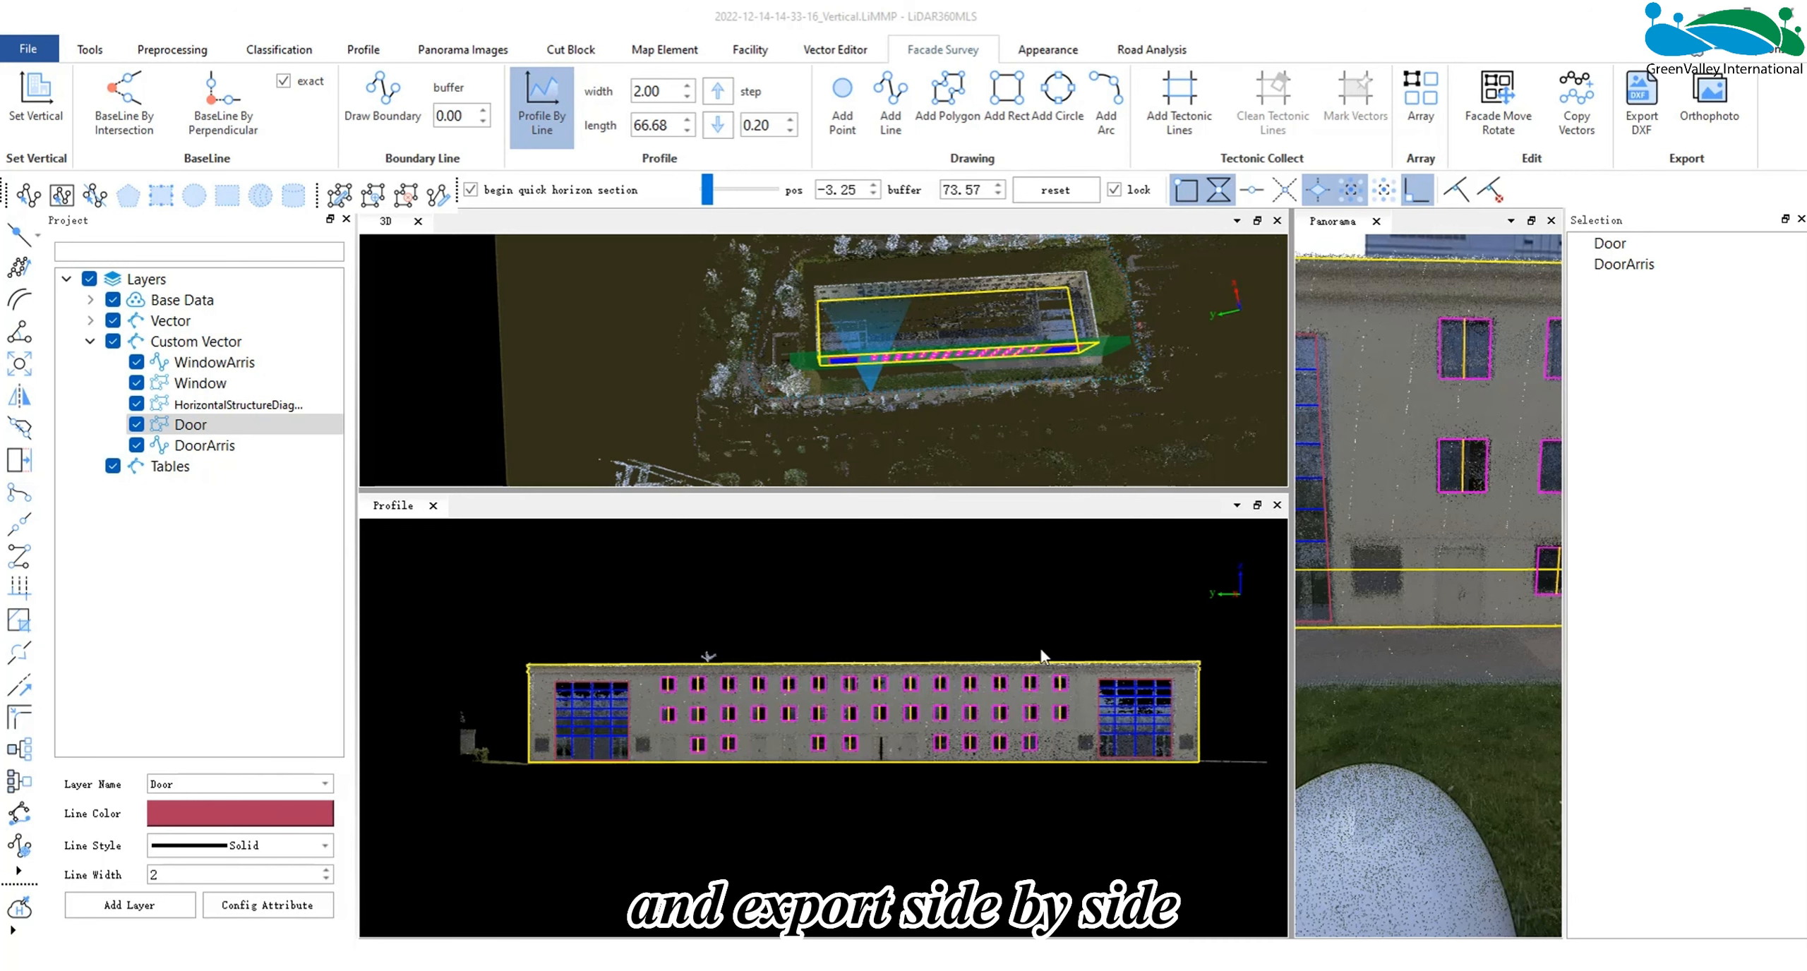
- Export an orthophoto in LiDAR360MLS with Colorization on, the white-magenta-to-brown rainbow color bar and the current window resolution
{"action": "left_click", "coordinate": [1695, 110]}
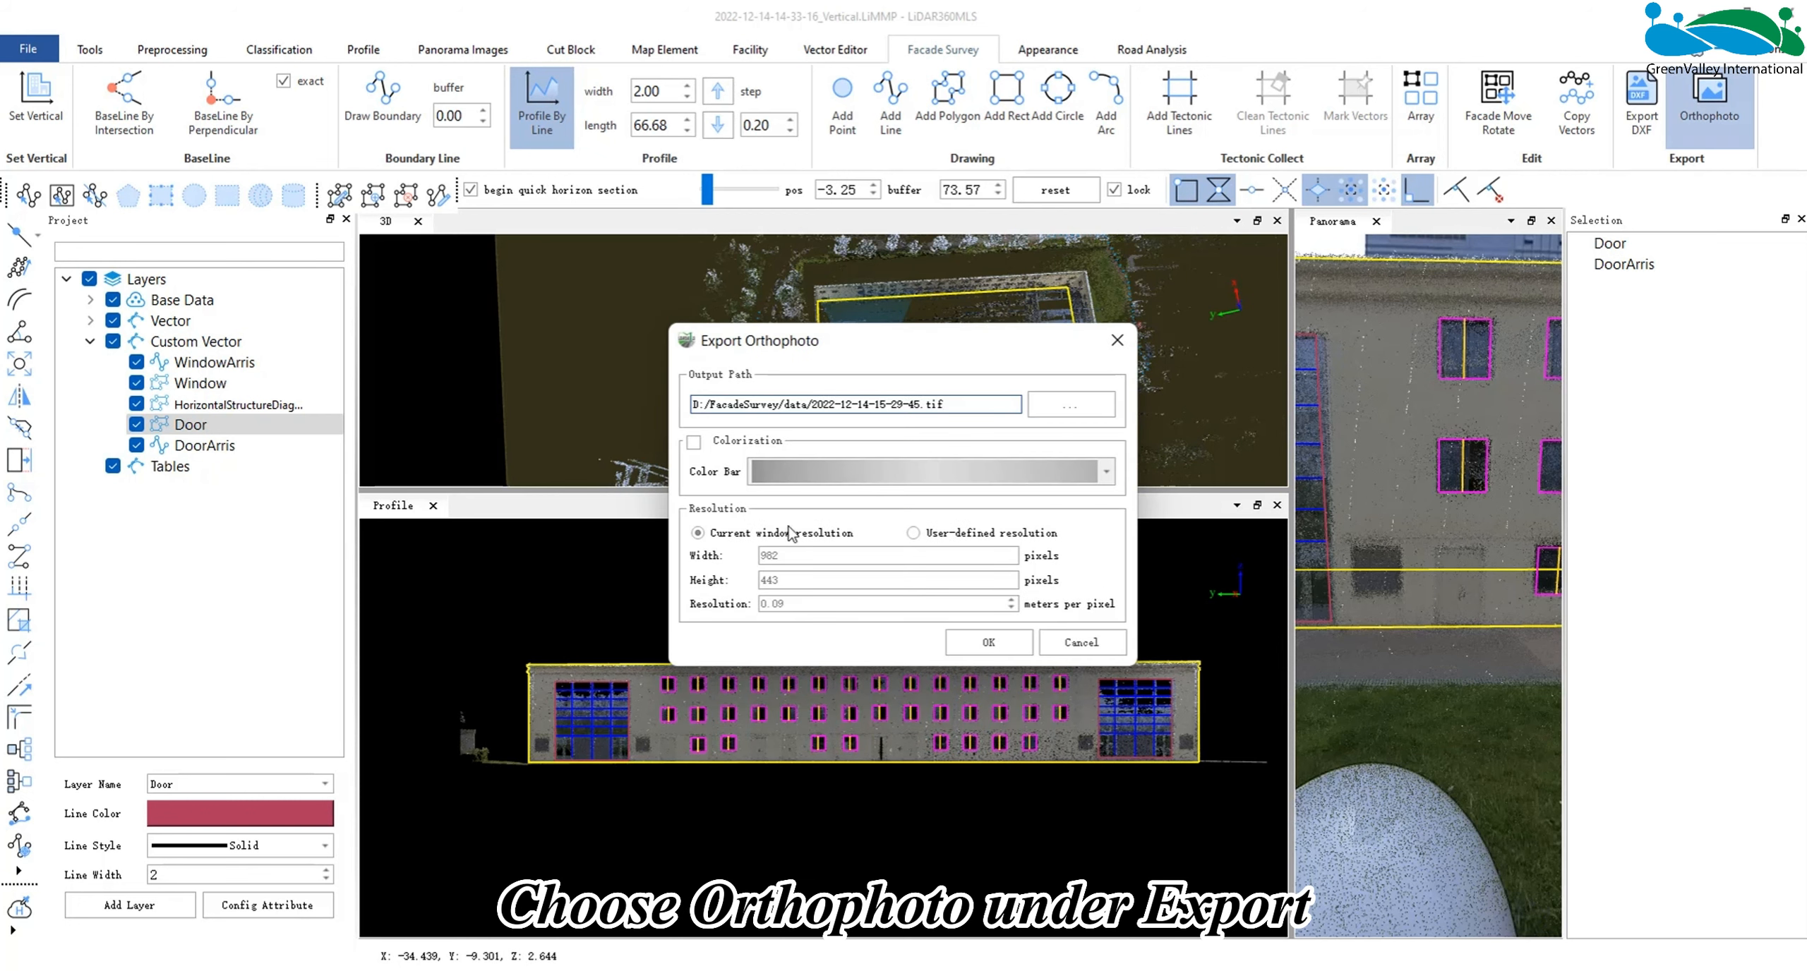
{"action": "left_click_drag", "start_coordinate": [873, 351], "coordinate": [713, 410]}
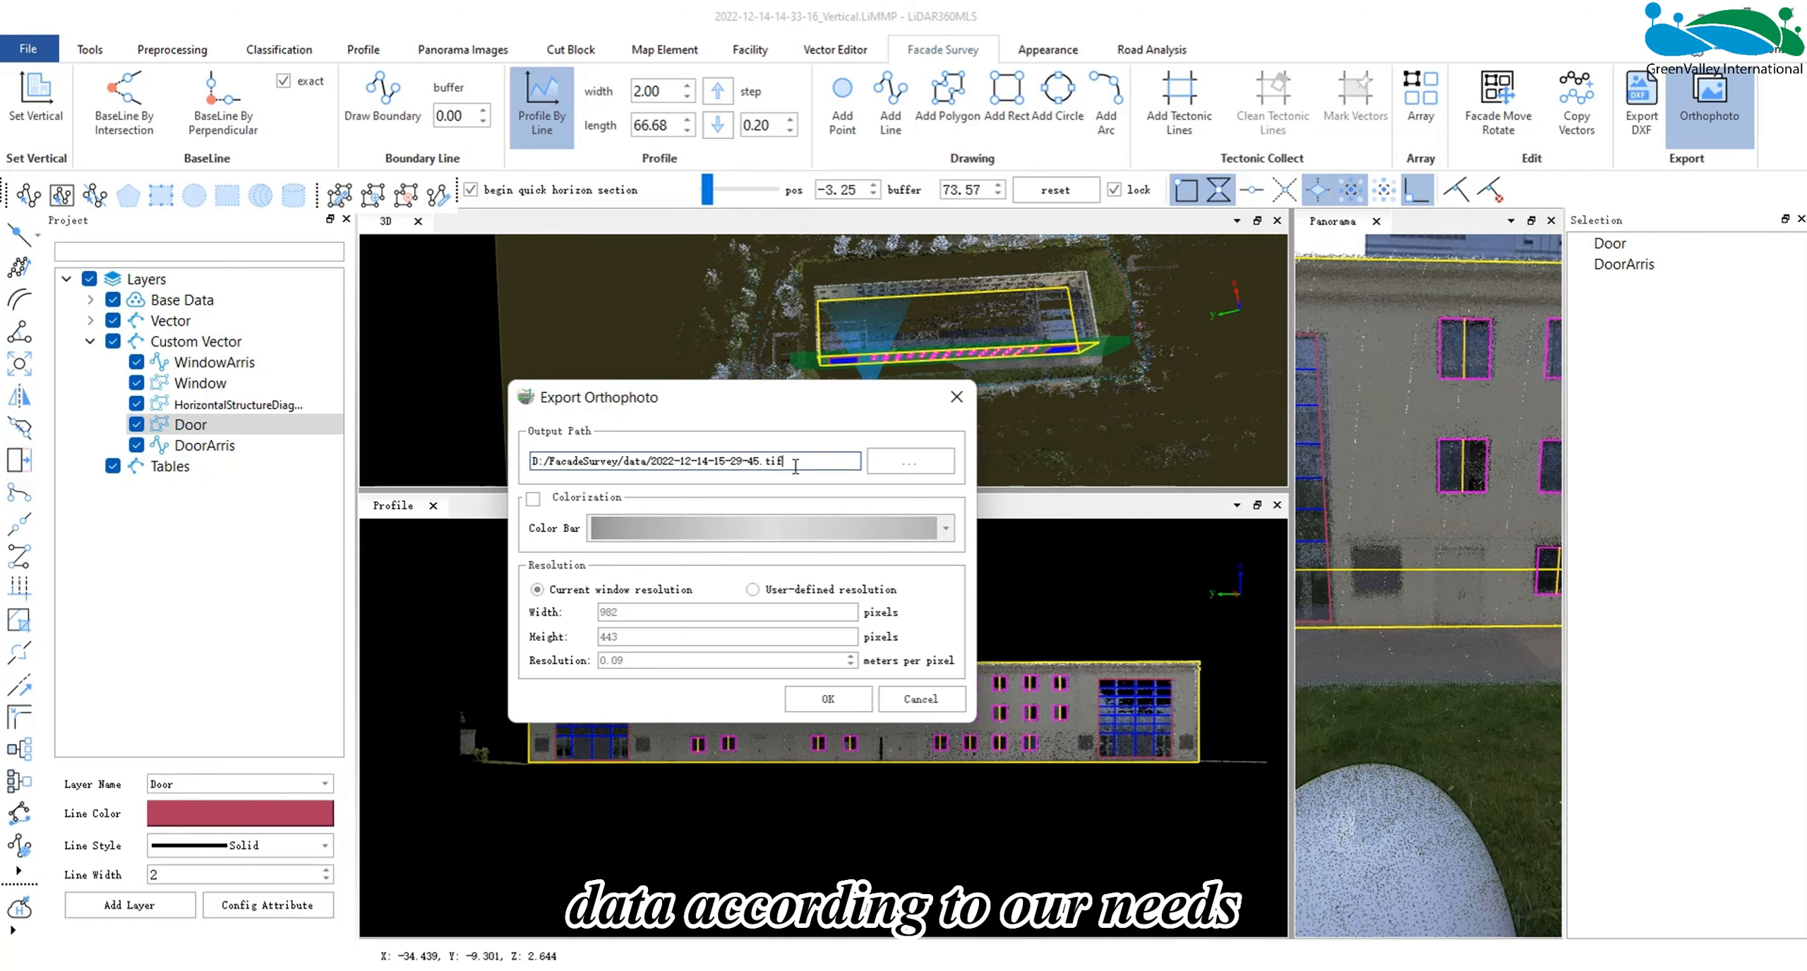
{"action": "left_click", "coordinate": [534, 502]}
{"action": "left_click", "coordinate": [680, 529]}
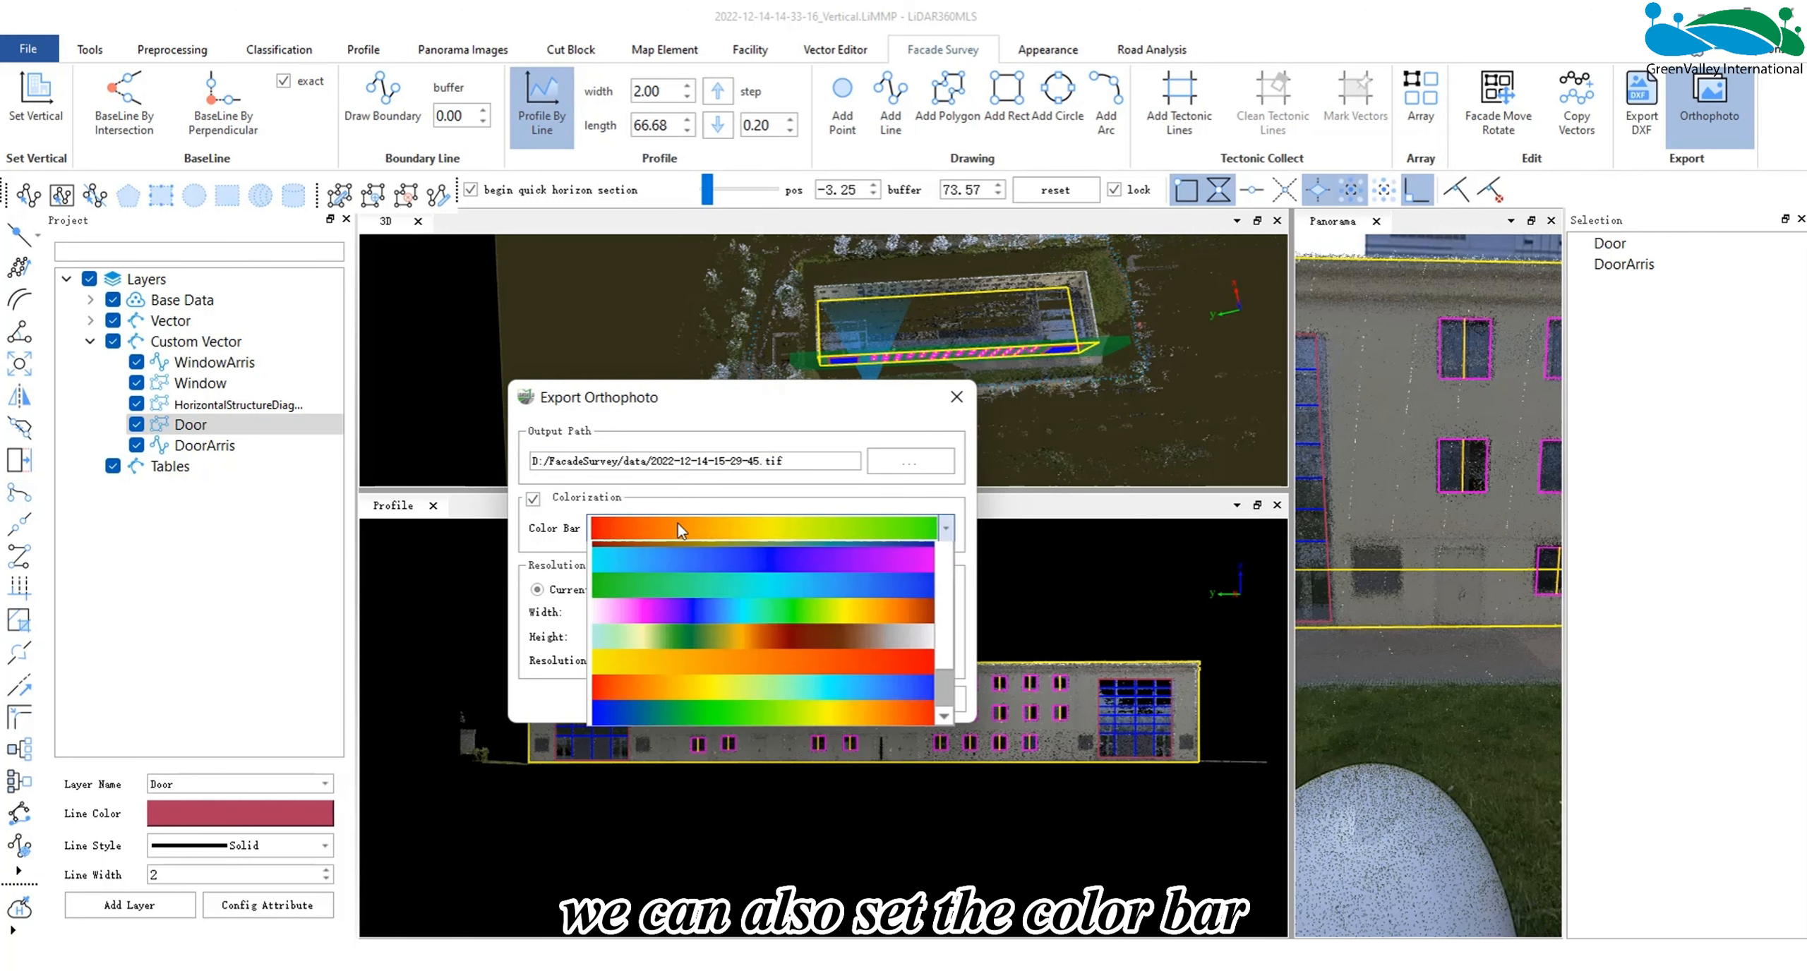
{"action": "left_click", "coordinate": [769, 578]}
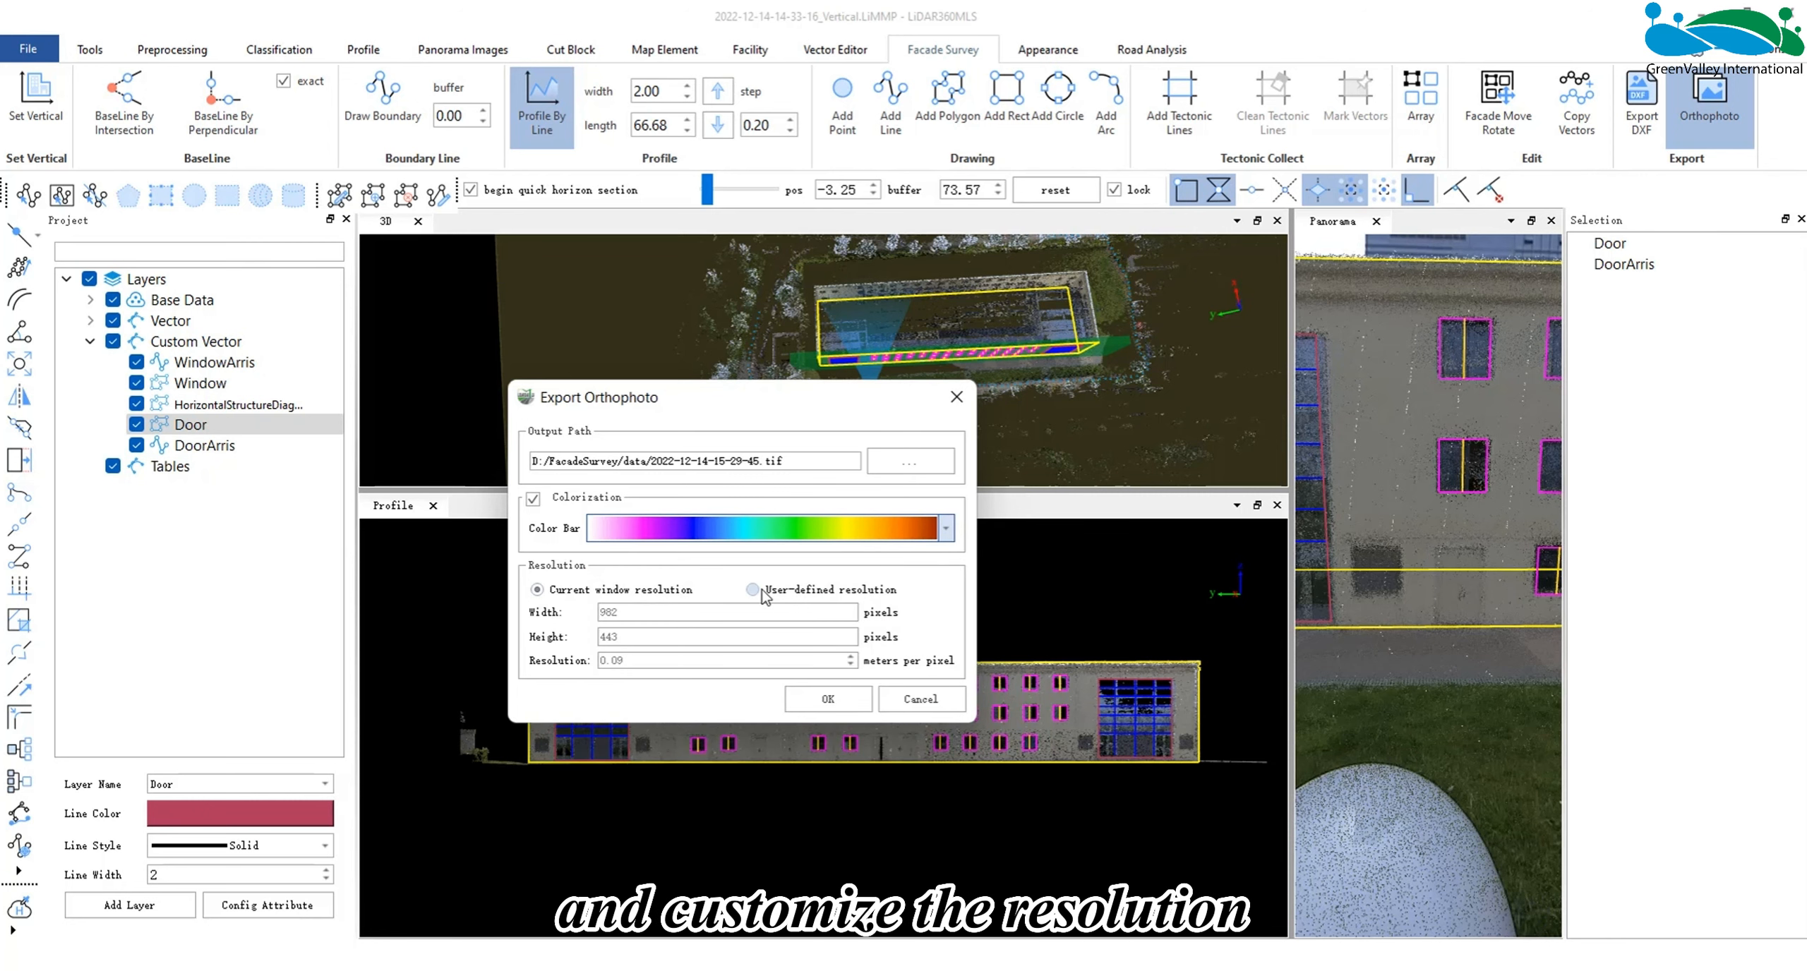
{"action": "left_click", "coordinate": [764, 593]}
{"action": "left_click", "coordinate": [557, 590]}
{"action": "left_click", "coordinate": [833, 700]}
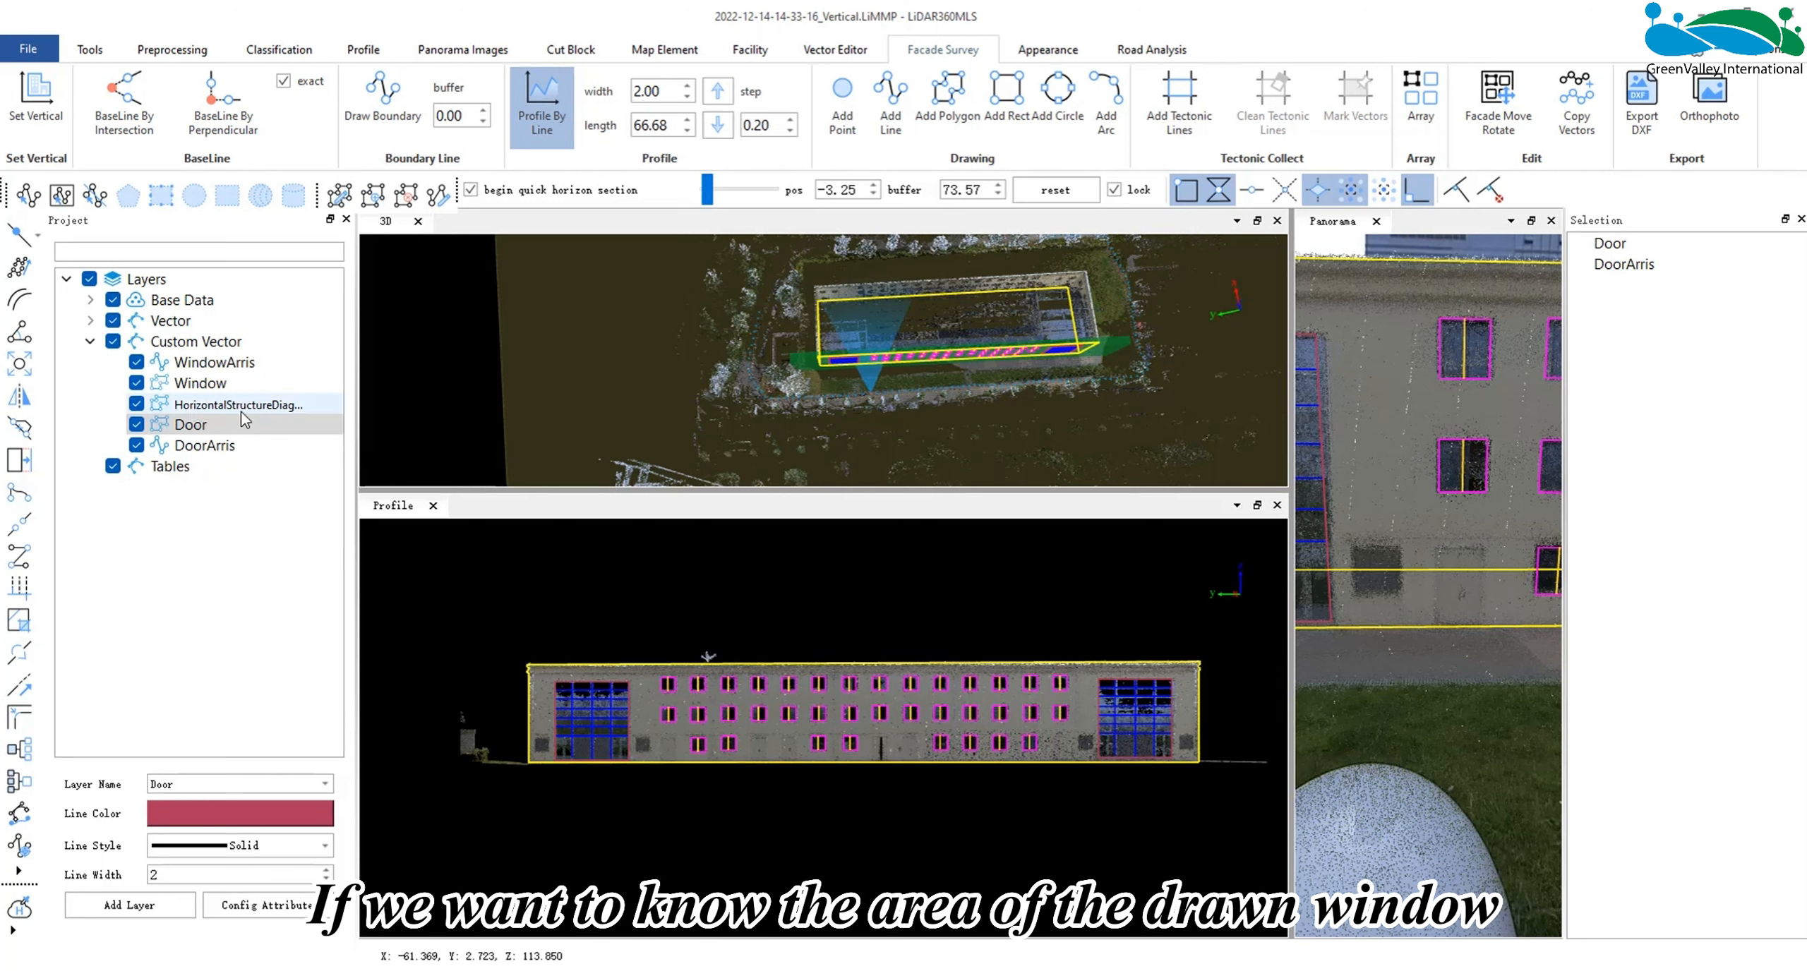
- Add a field named area of type Double to the Window layer's attribute table
{"action": "right_click", "coordinate": [256, 386]}
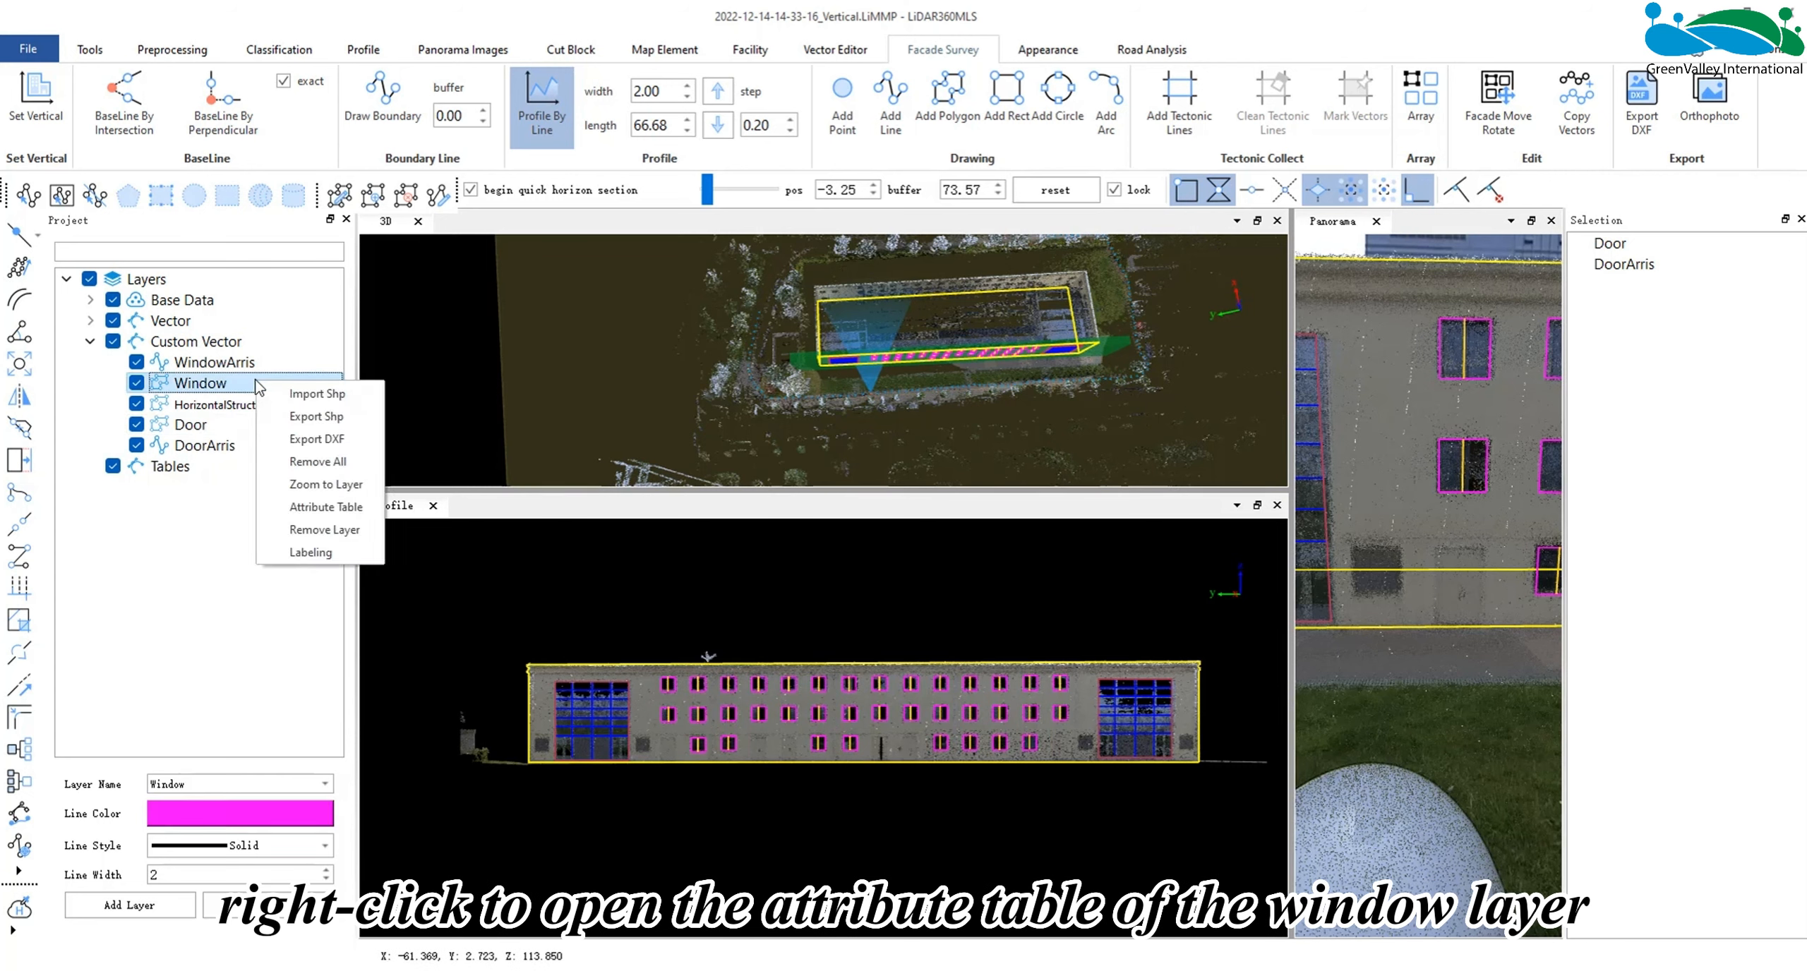
{"action": "left_click", "coordinate": [326, 507]}
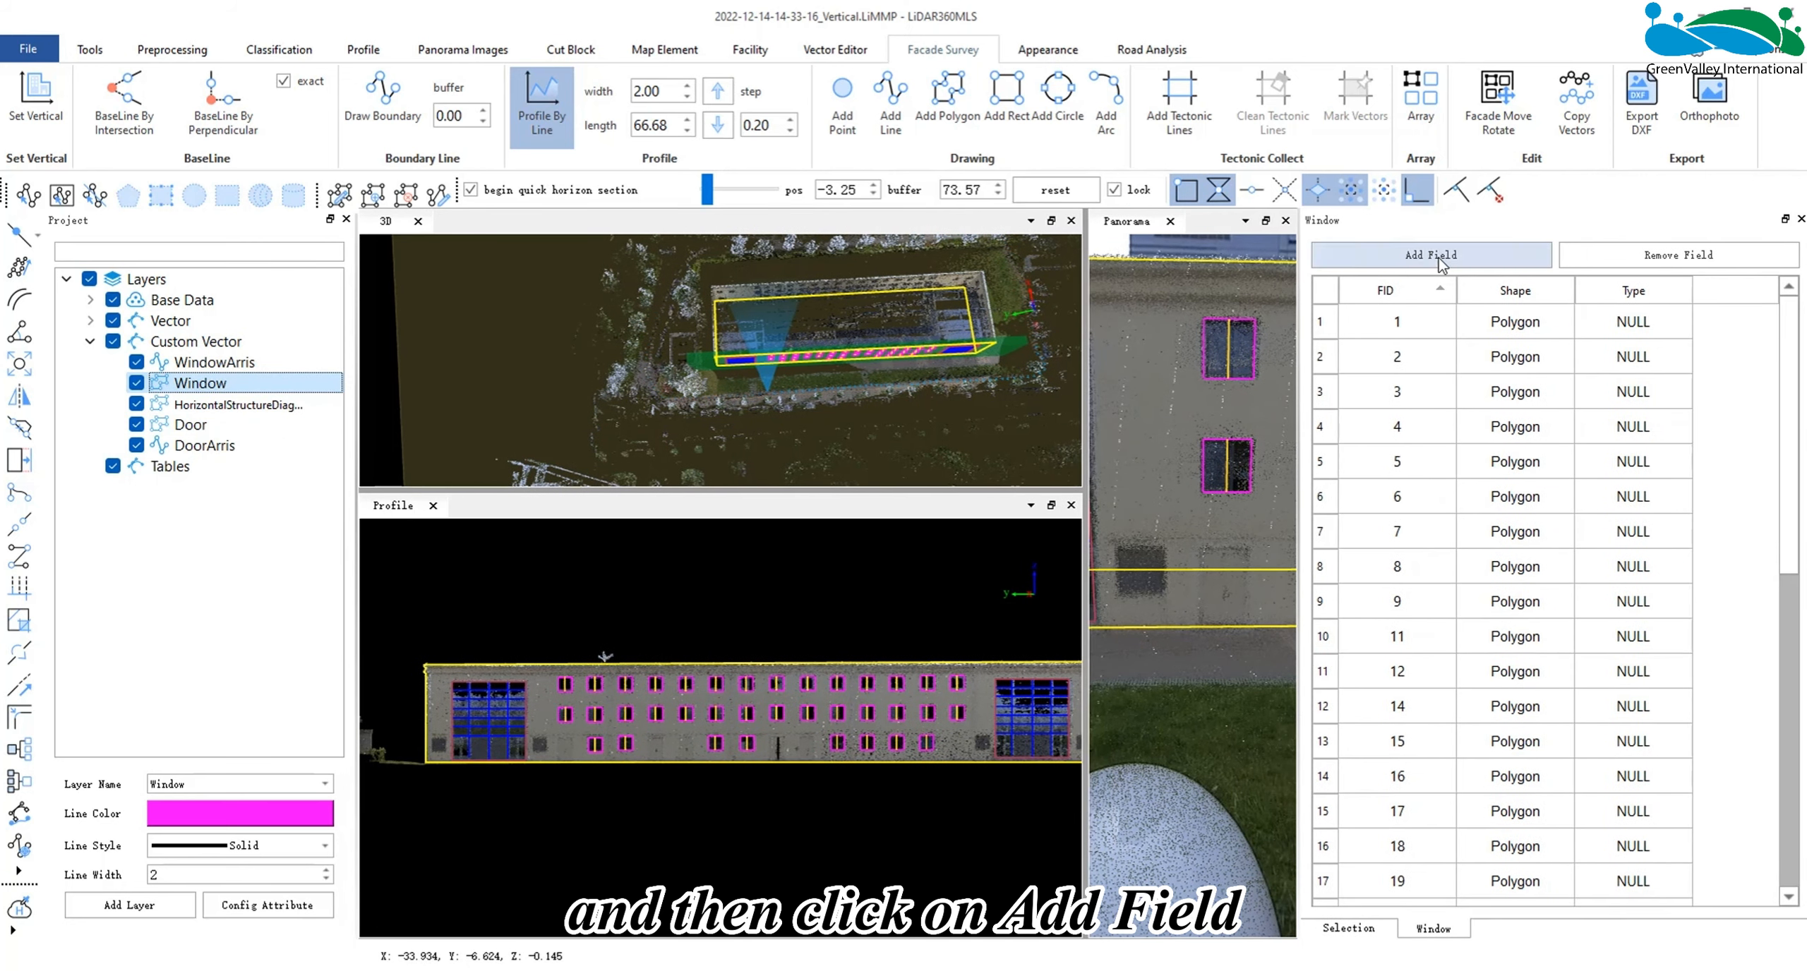
{"action": "left_click", "coordinate": [1431, 255]}
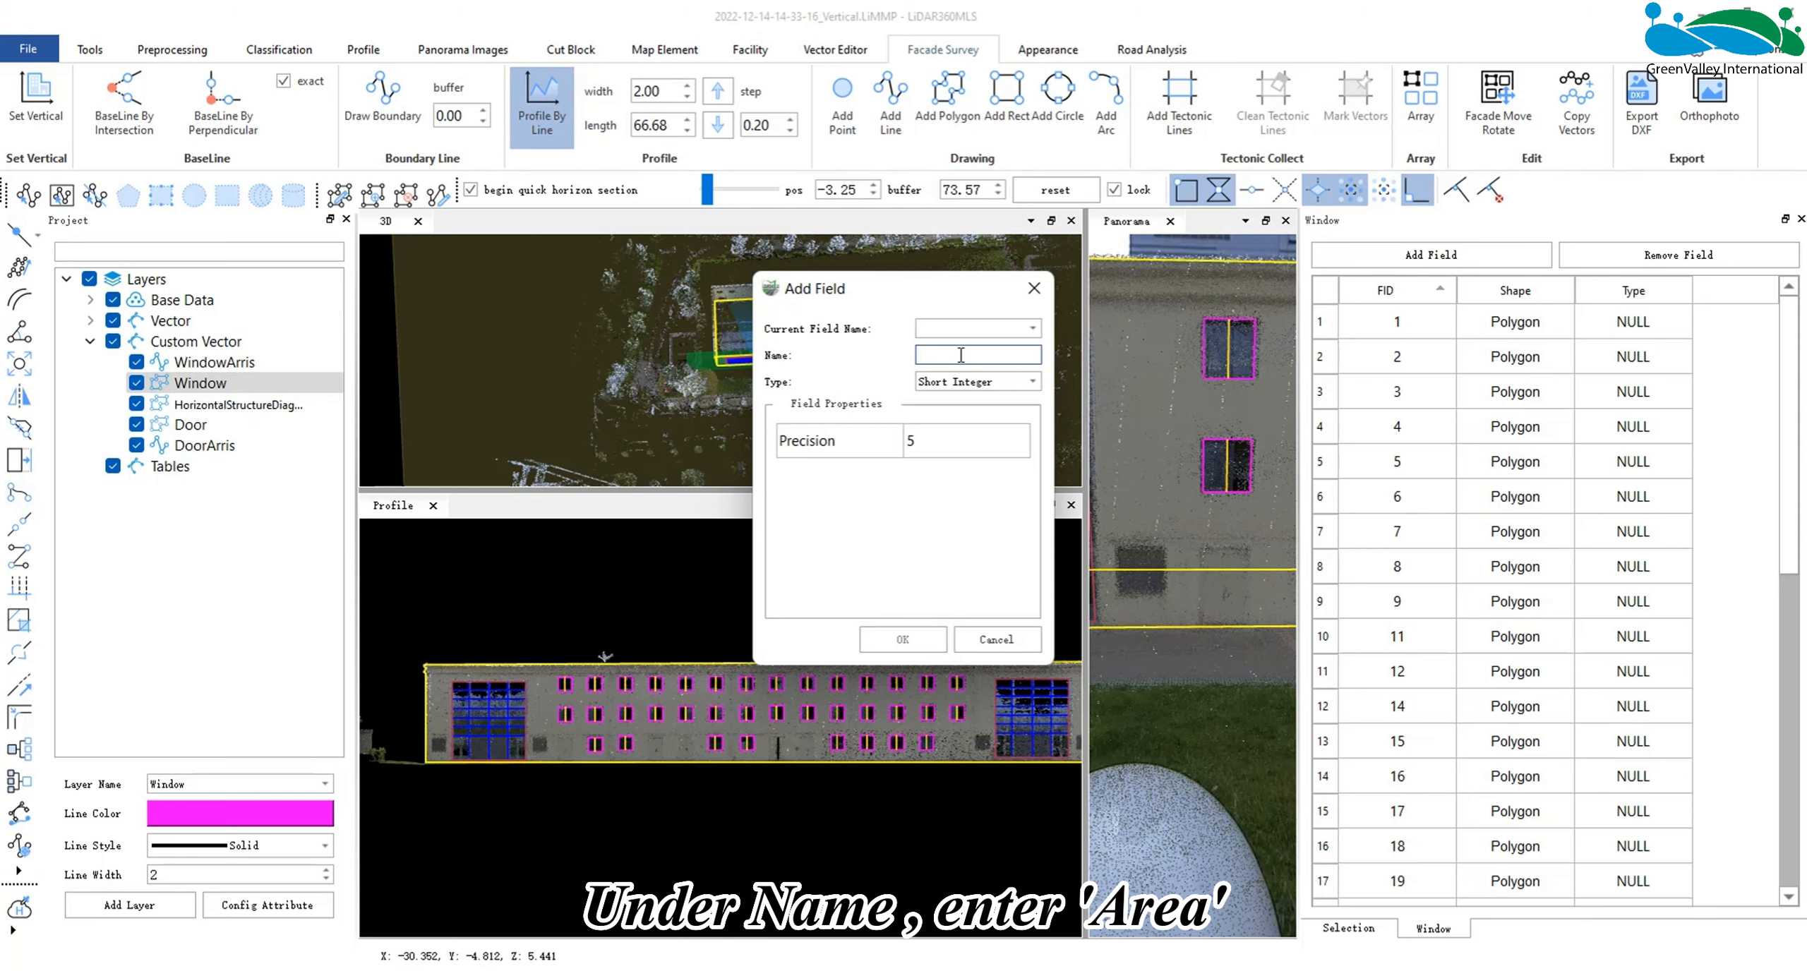
{"action": "type", "text": "area"}
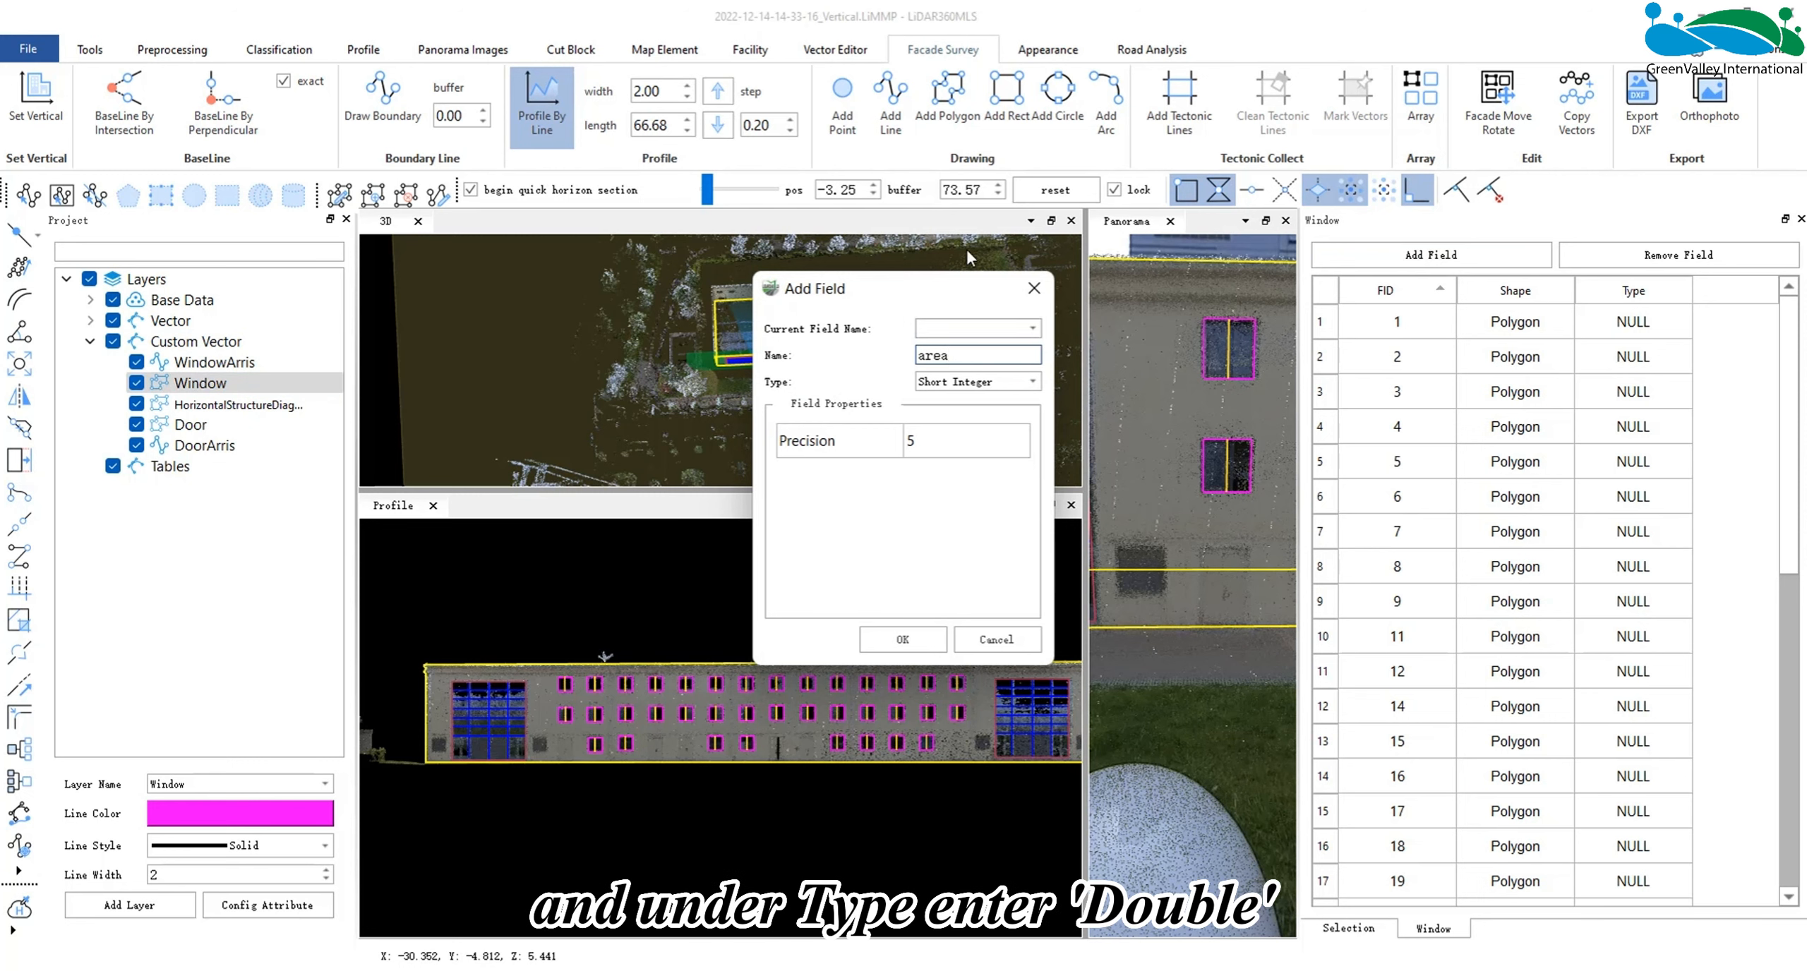
{"action": "left_click", "coordinate": [974, 382]}
{"action": "left_click", "coordinate": [948, 444]}
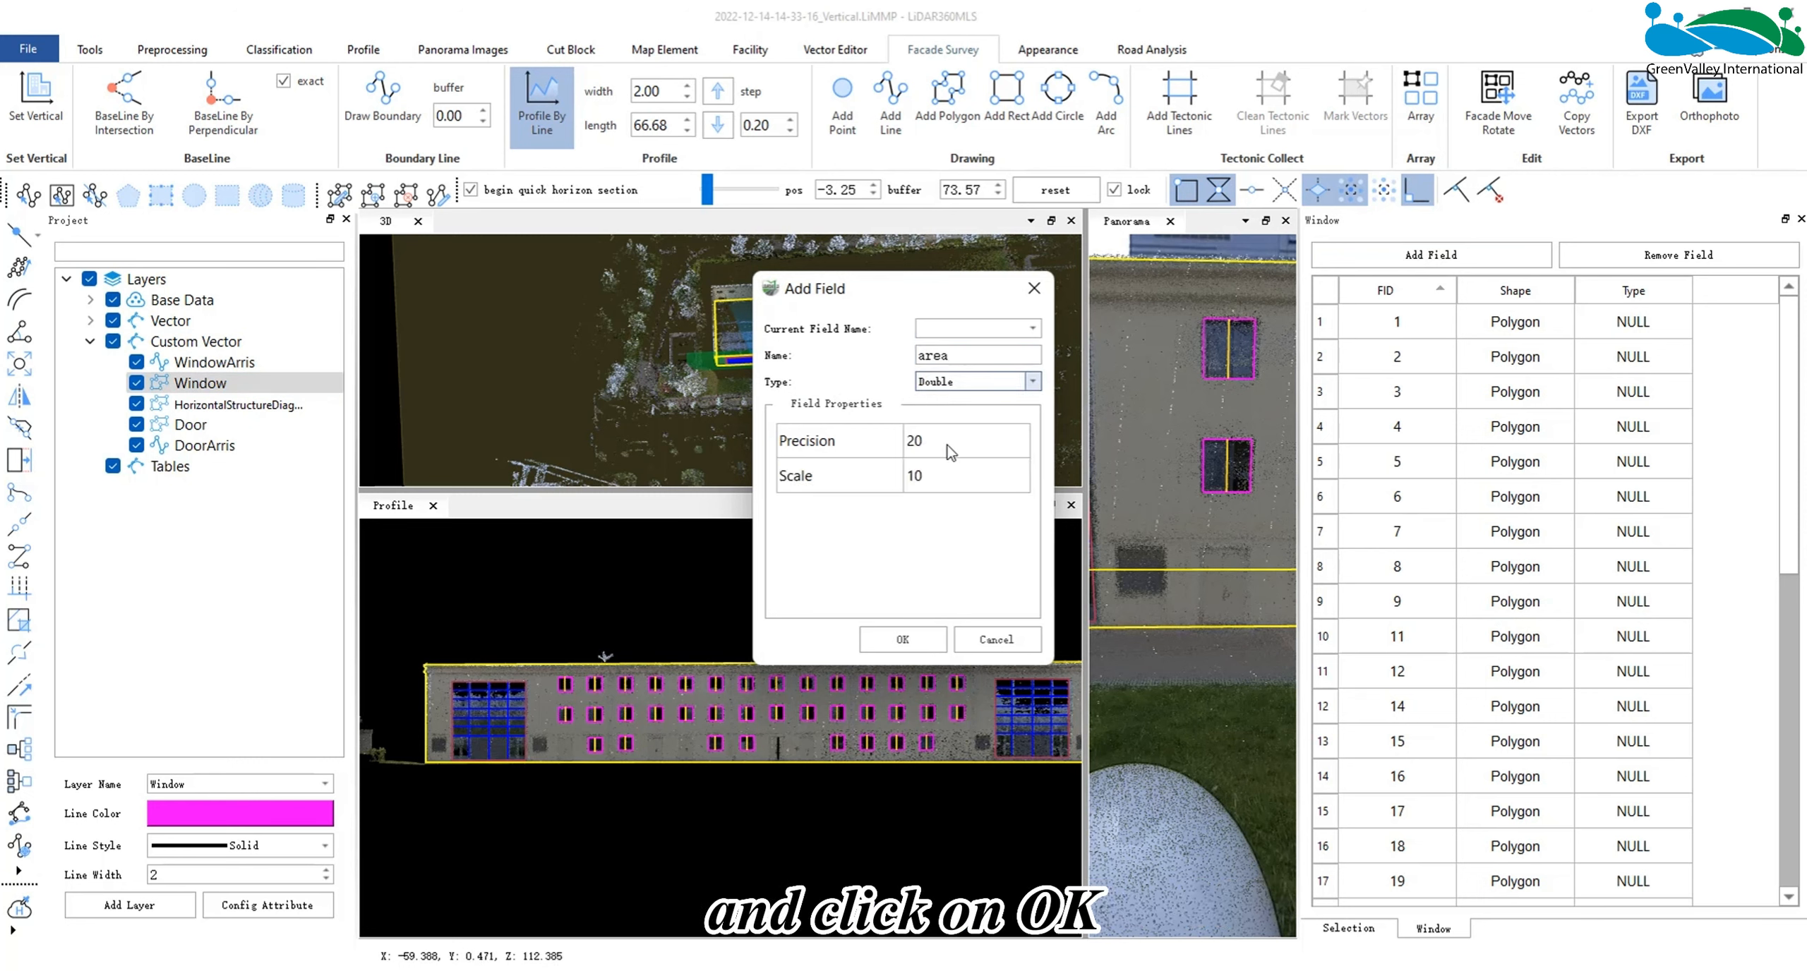
{"action": "left_click", "coordinate": [902, 639]}
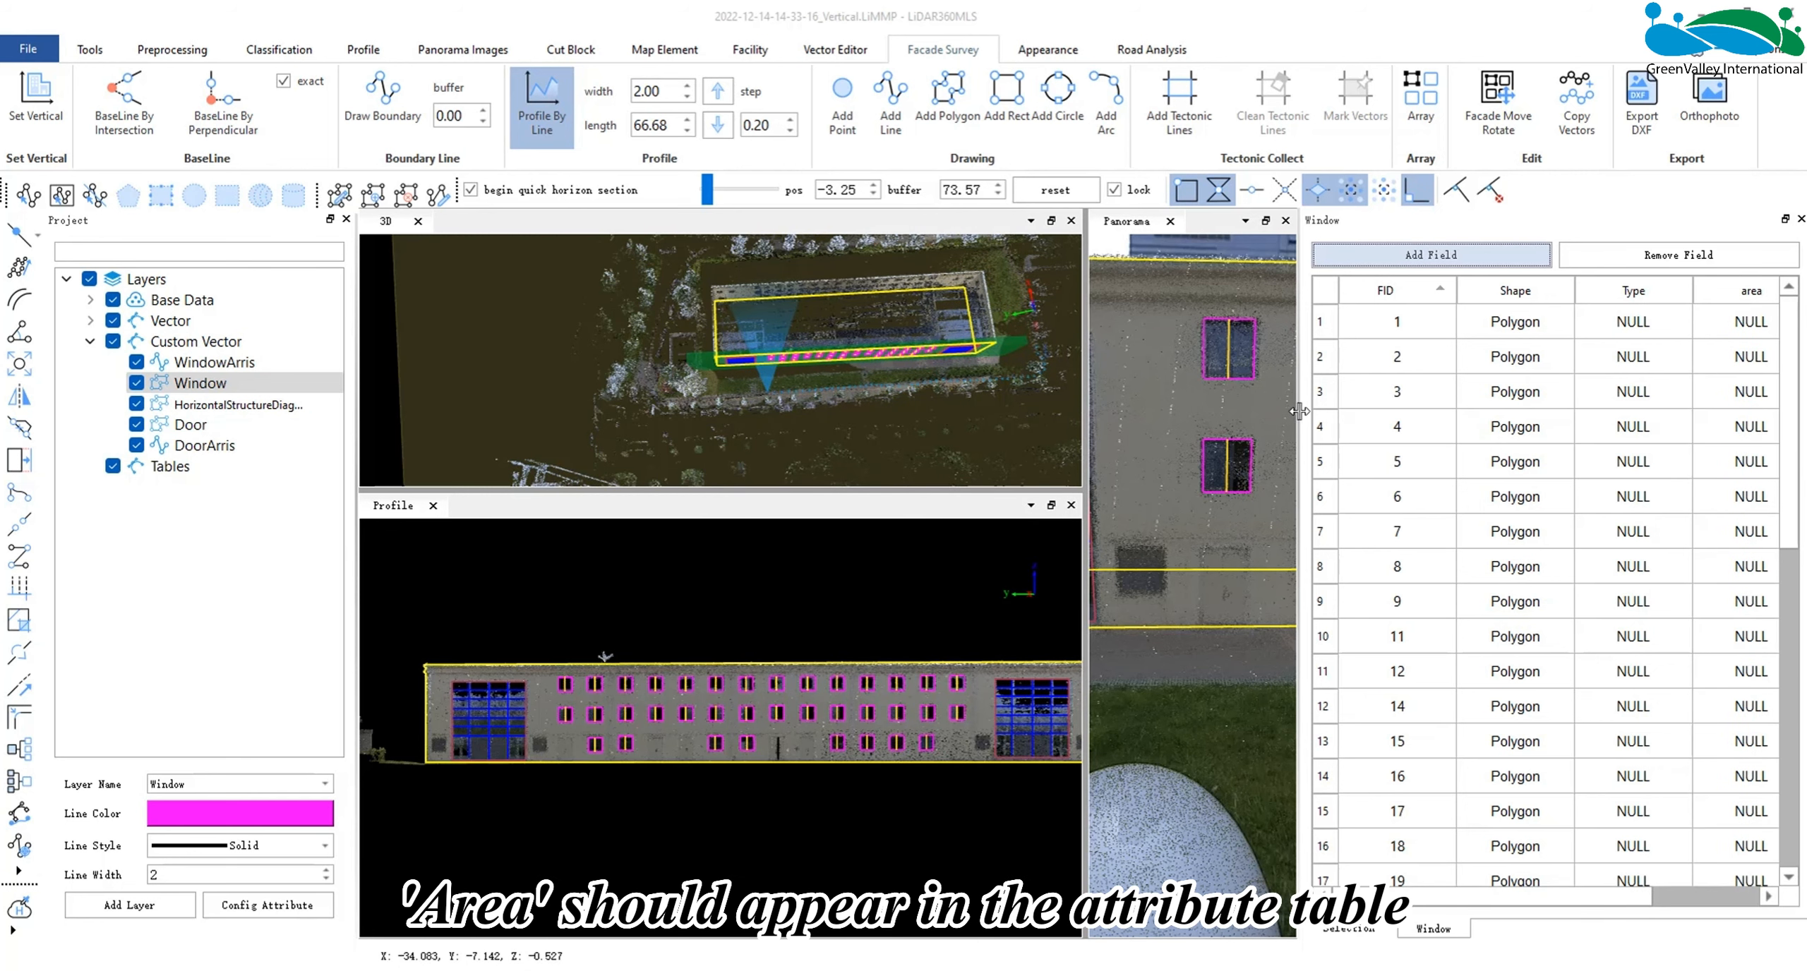
- Calculate the area of every window polygon into the area column, look through the values and close the table
{"action": "left_click_drag", "start_coordinate": [1299, 412], "coordinate": [1243, 412]}
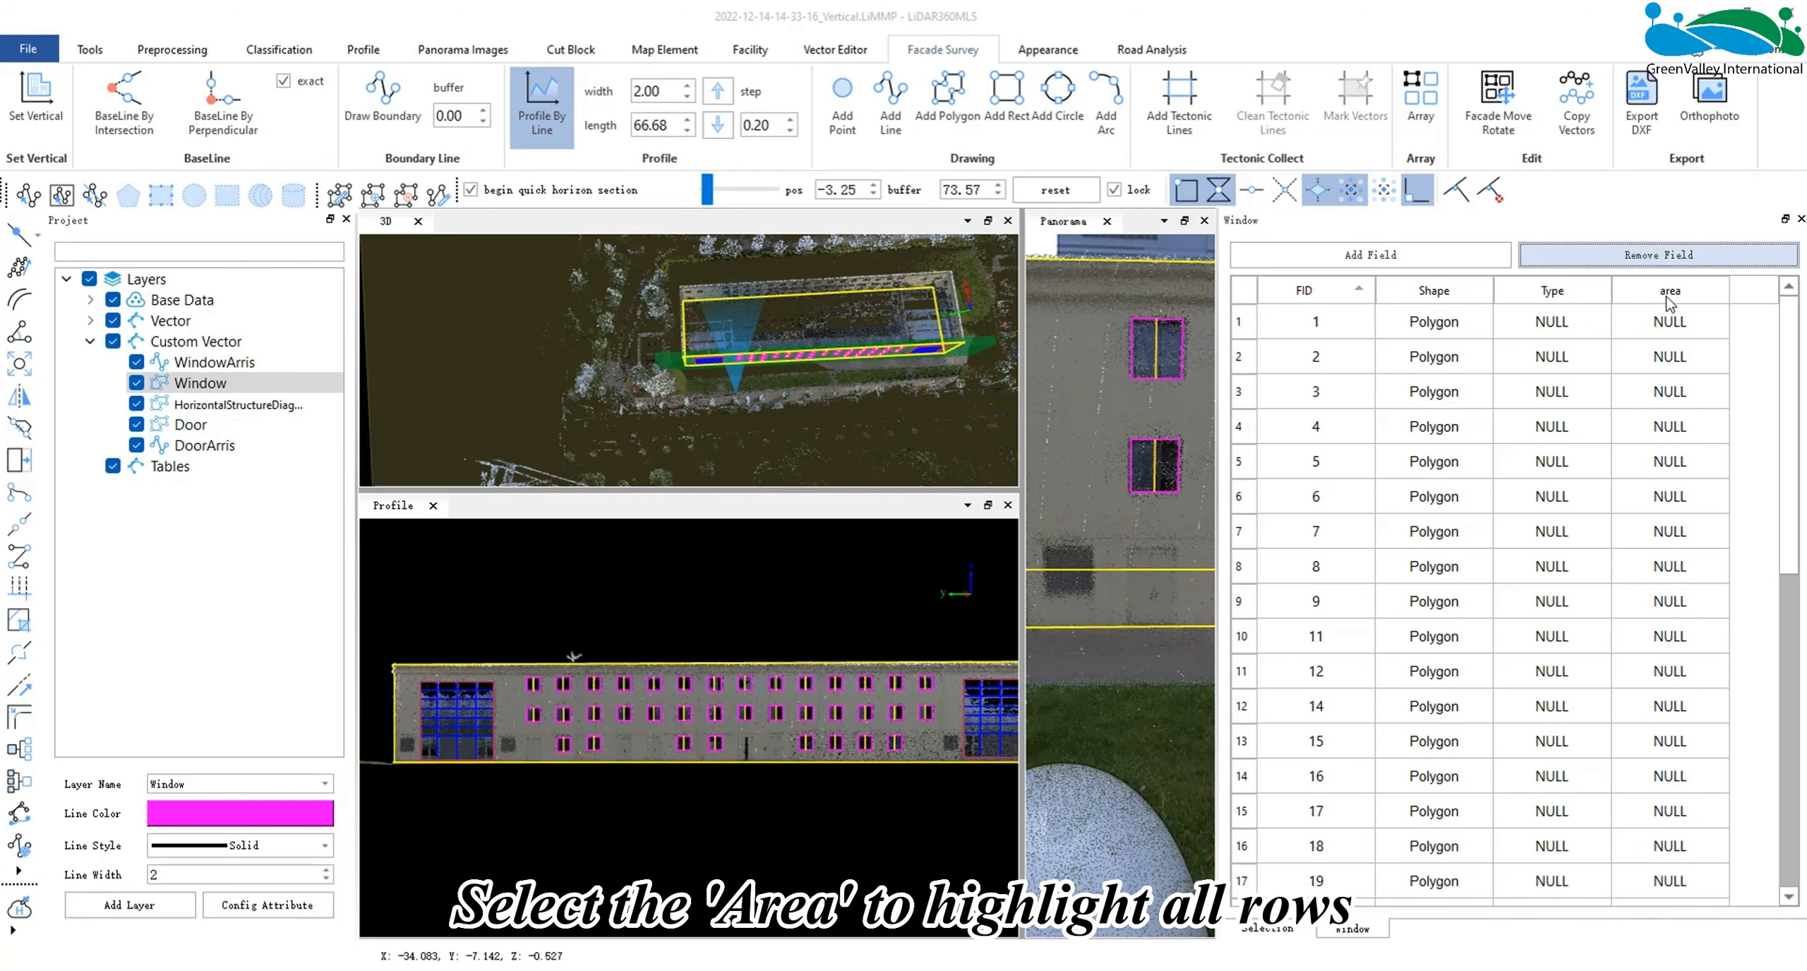
{"action": "left_click", "coordinate": [1666, 297]}
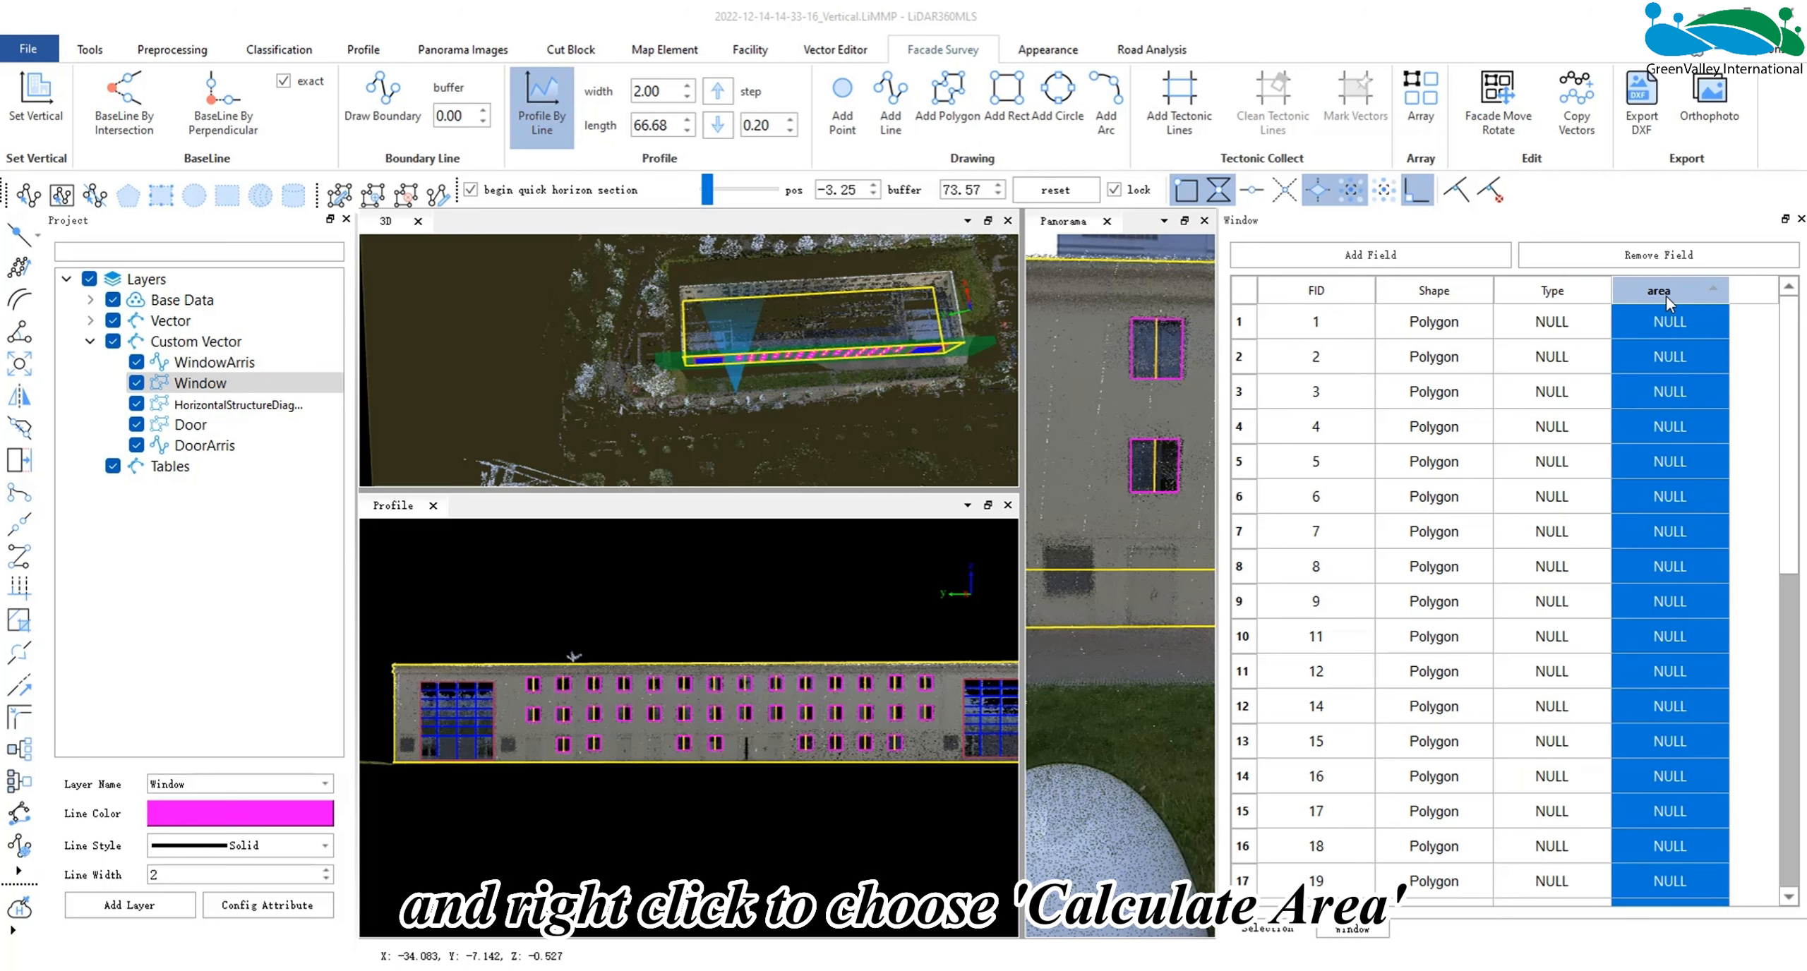
{"action": "right_click", "coordinate": [1667, 302]}
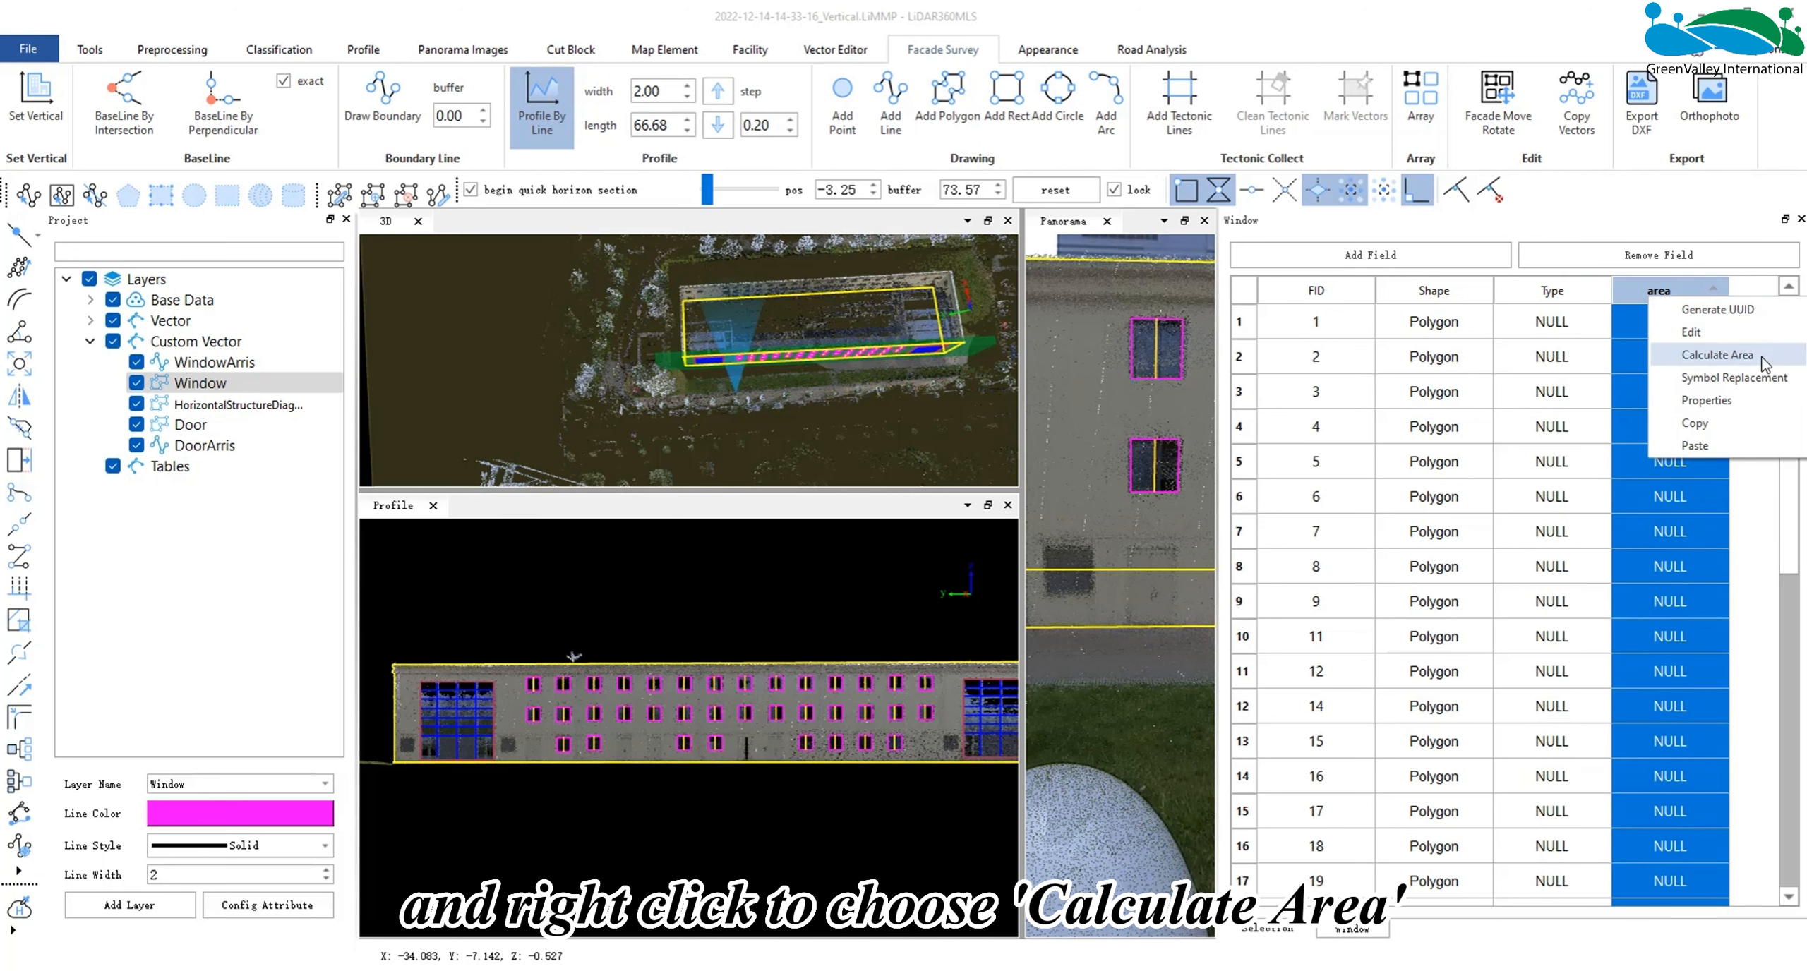
{"action": "left_click", "coordinate": [1717, 355]}
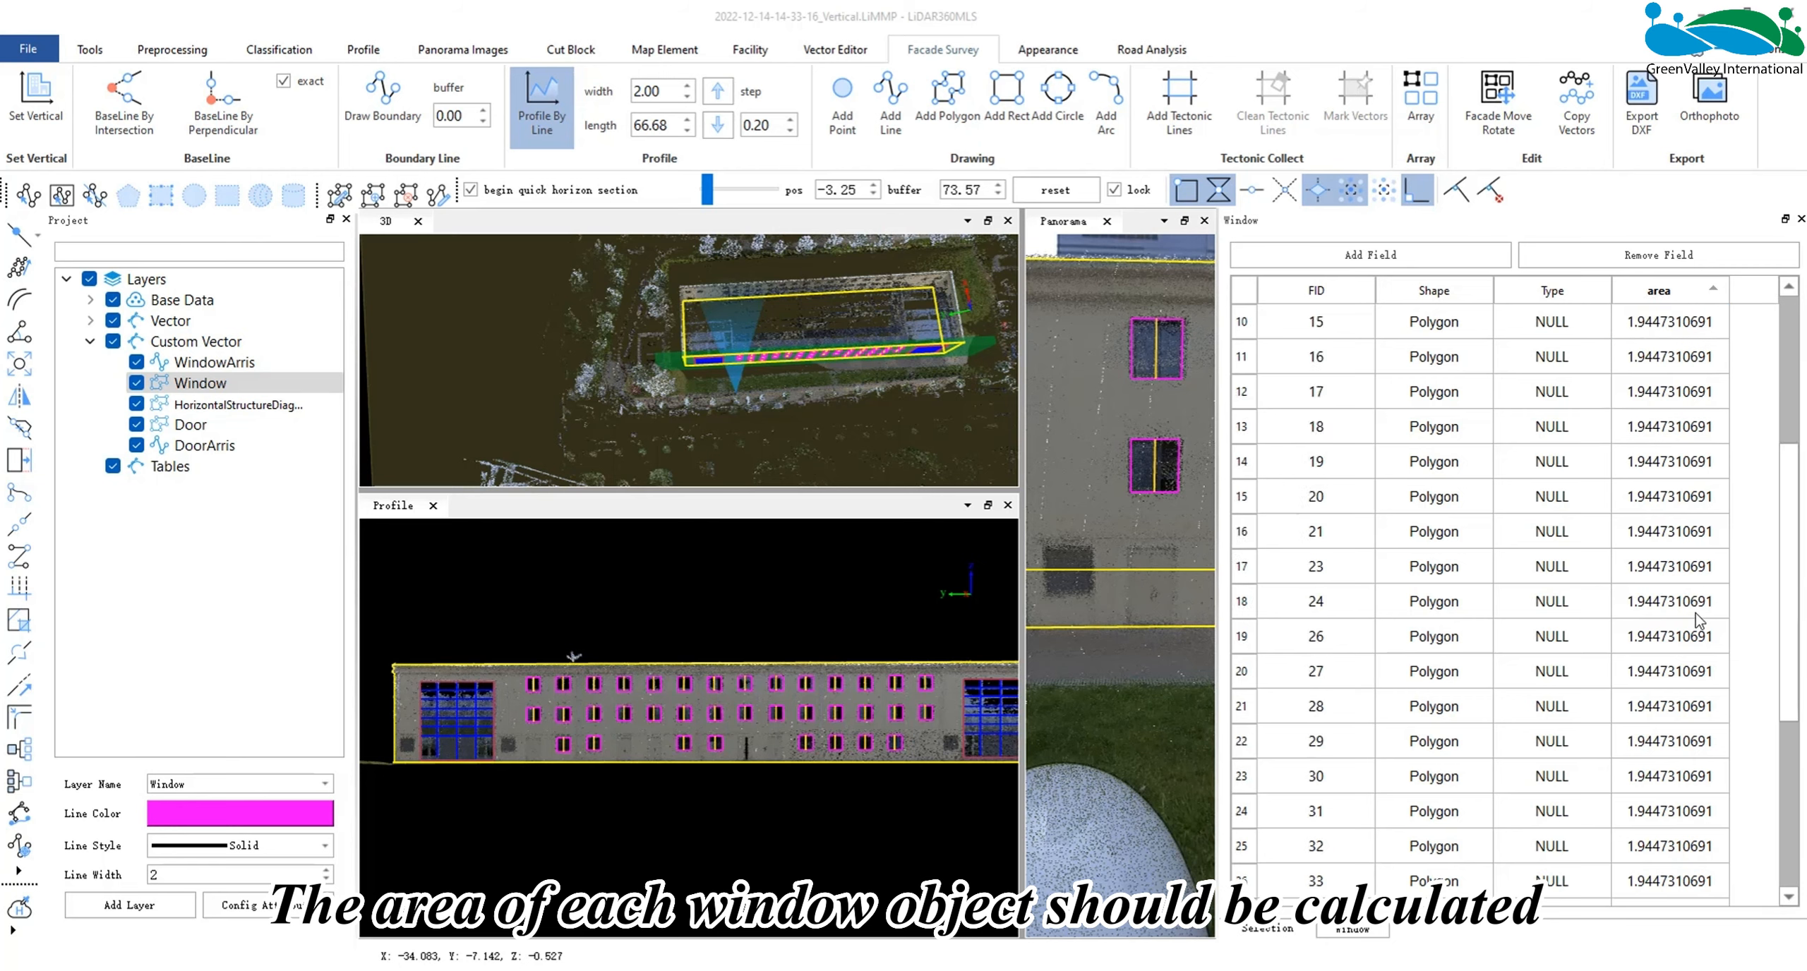
{"action": "left_click", "coordinate": [1660, 431]}
{"action": "left_click_drag", "start_coordinate": [1658, 435], "coordinate": [1670, 631]}
{"action": "scroll", "coordinate": [1690, 496], "scroll_direction": "down", "scroll_amount": 5}
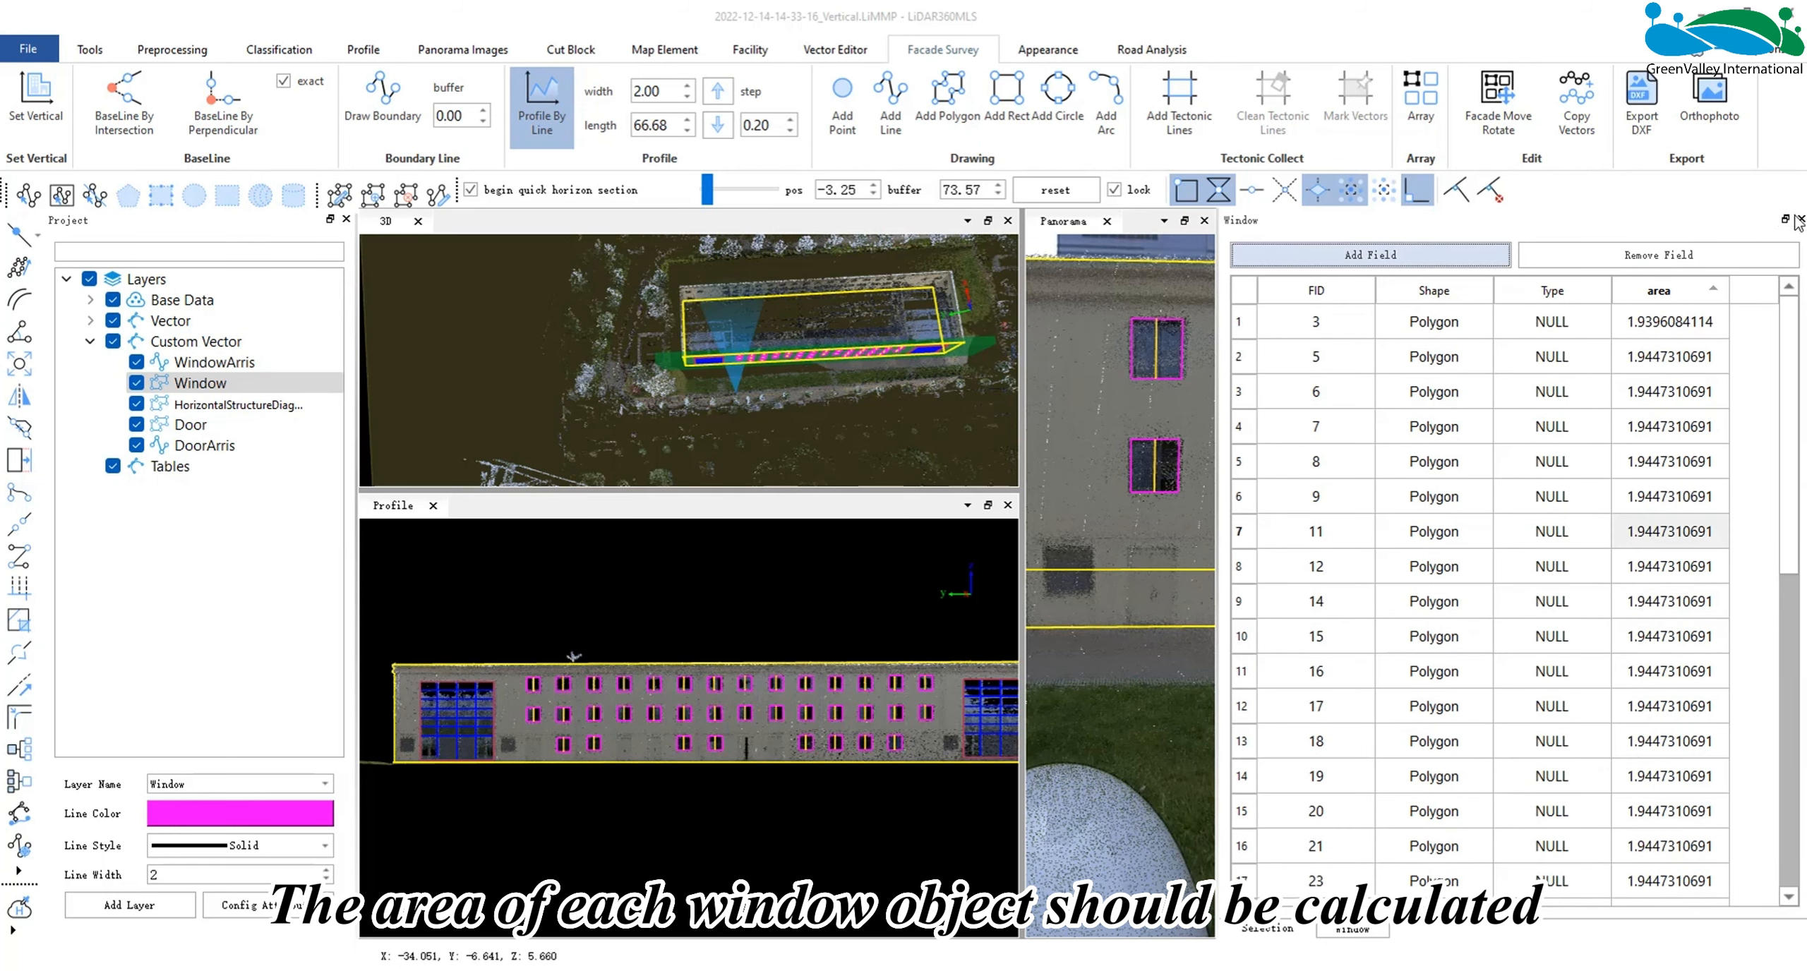
{"action": "left_click", "coordinate": [1800, 219]}
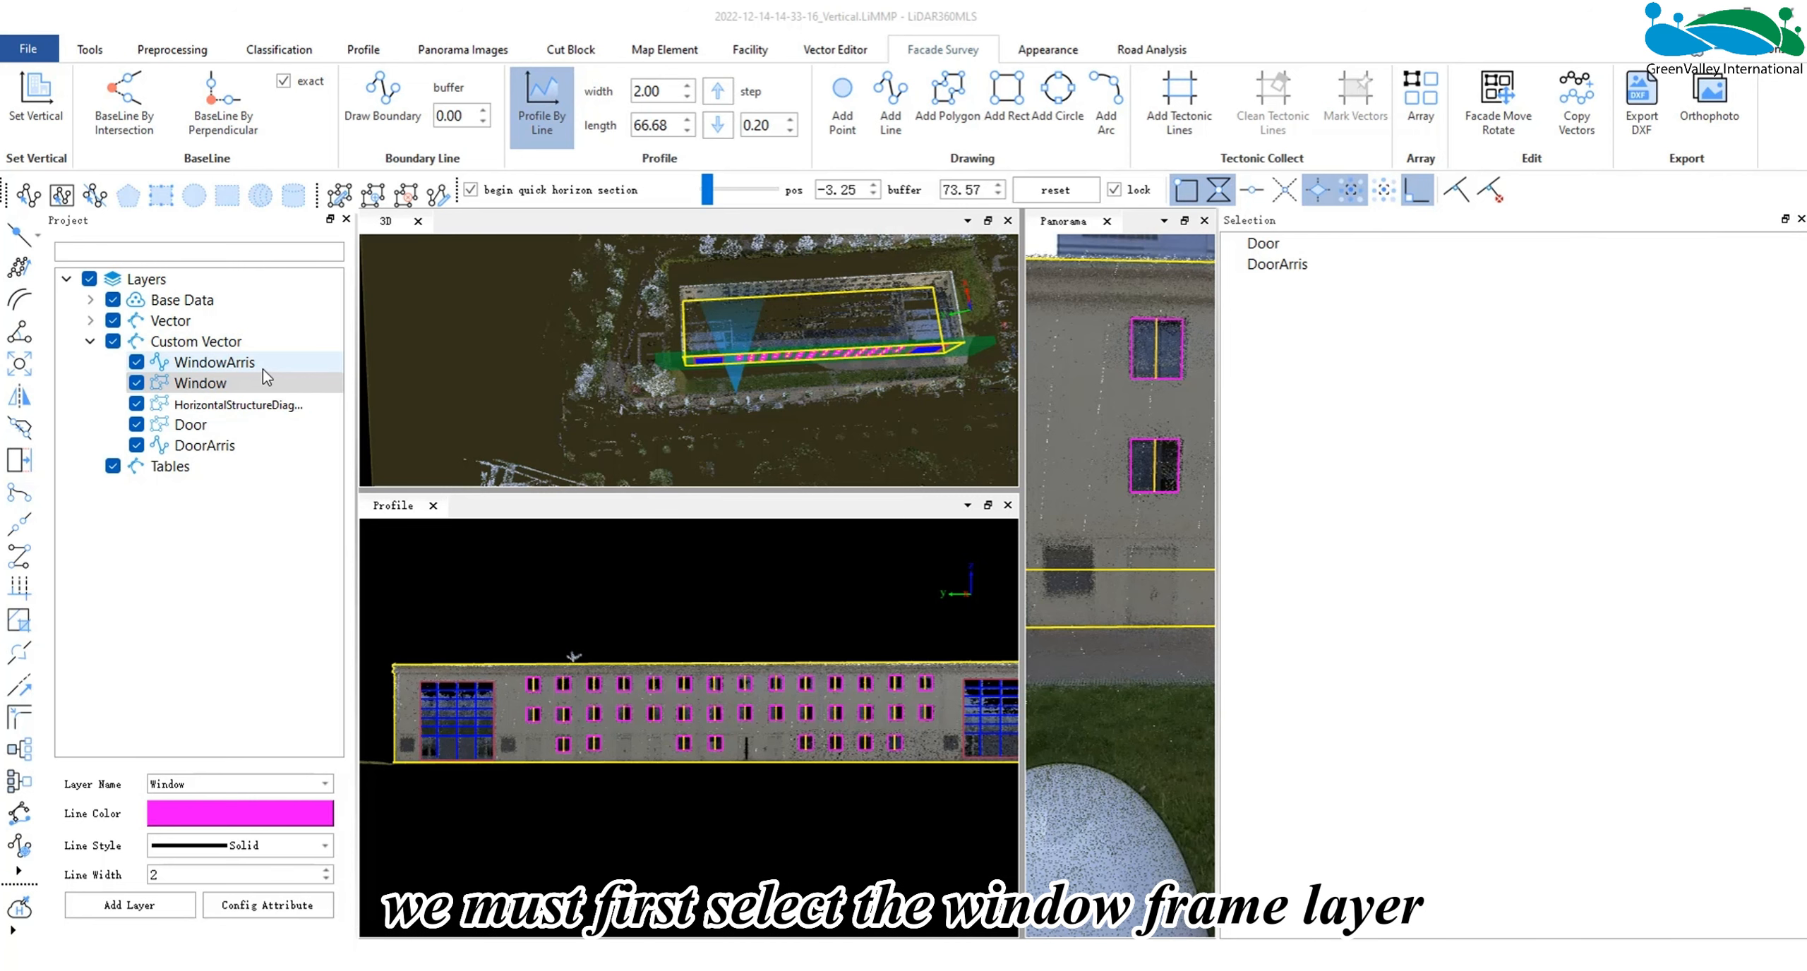
- Add a field named leng of type Double to the WindowArris layer's attribute table
{"action": "left_click", "coordinate": [262, 369]}
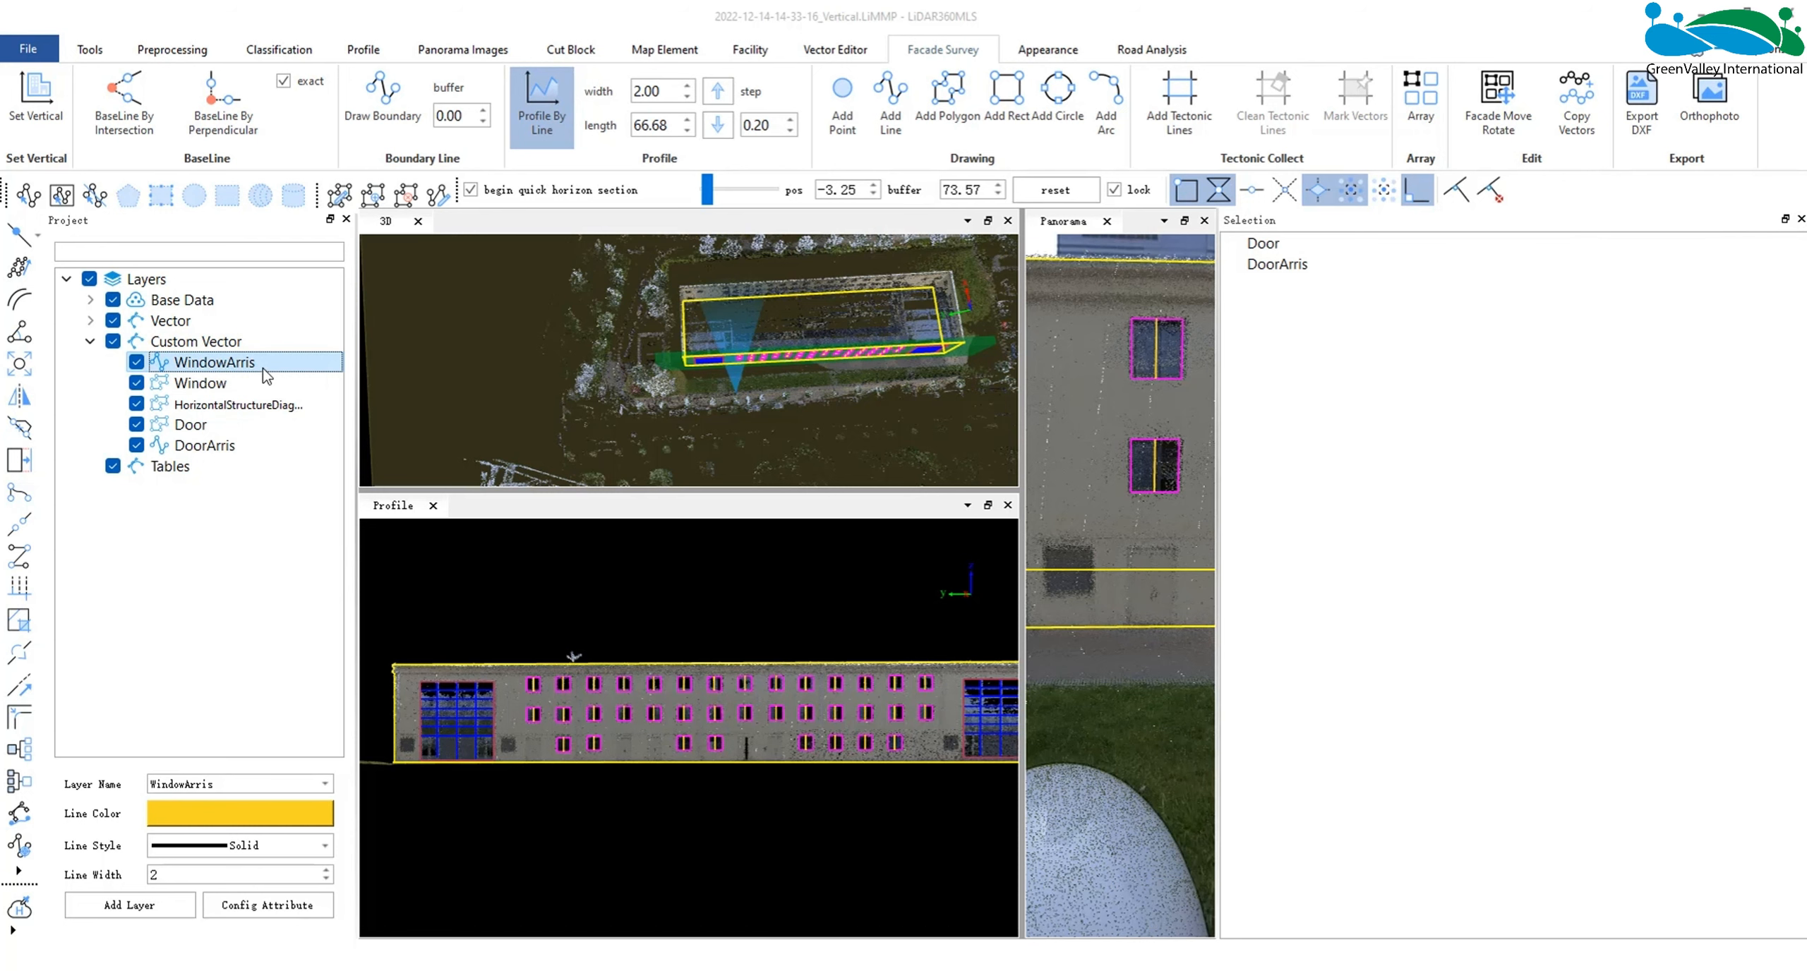
{"action": "right_click", "coordinate": [265, 375]}
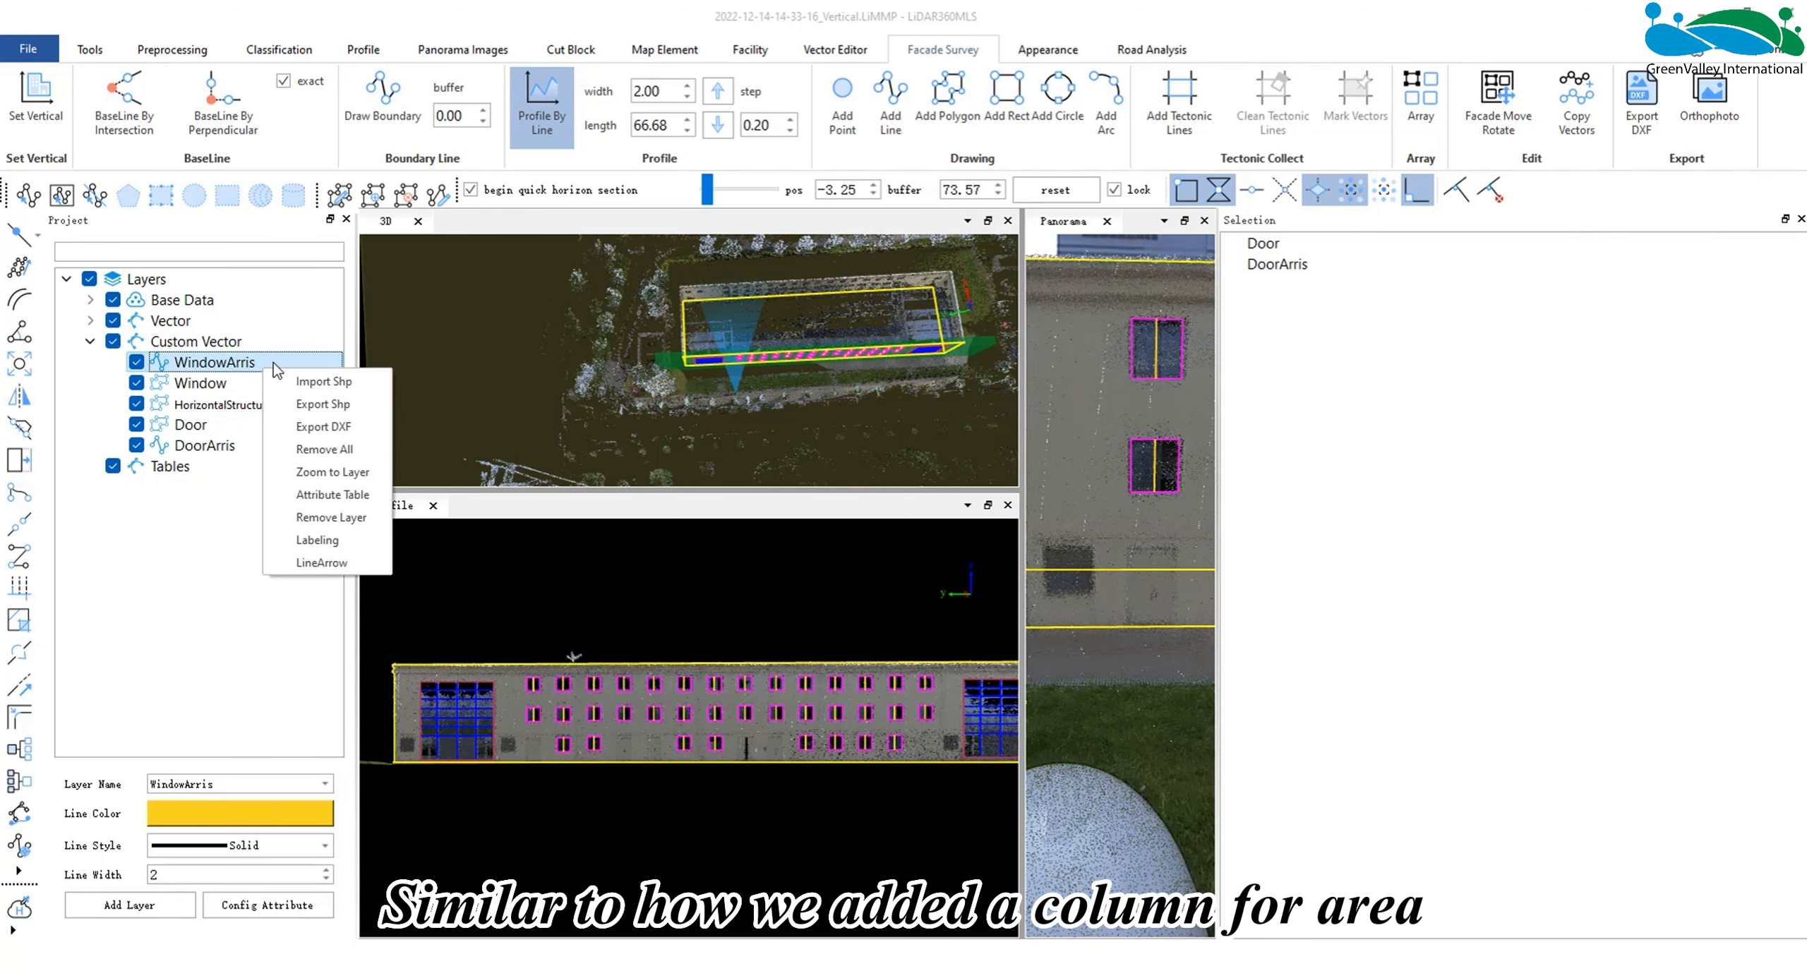
{"action": "left_click", "coordinate": [339, 495]}
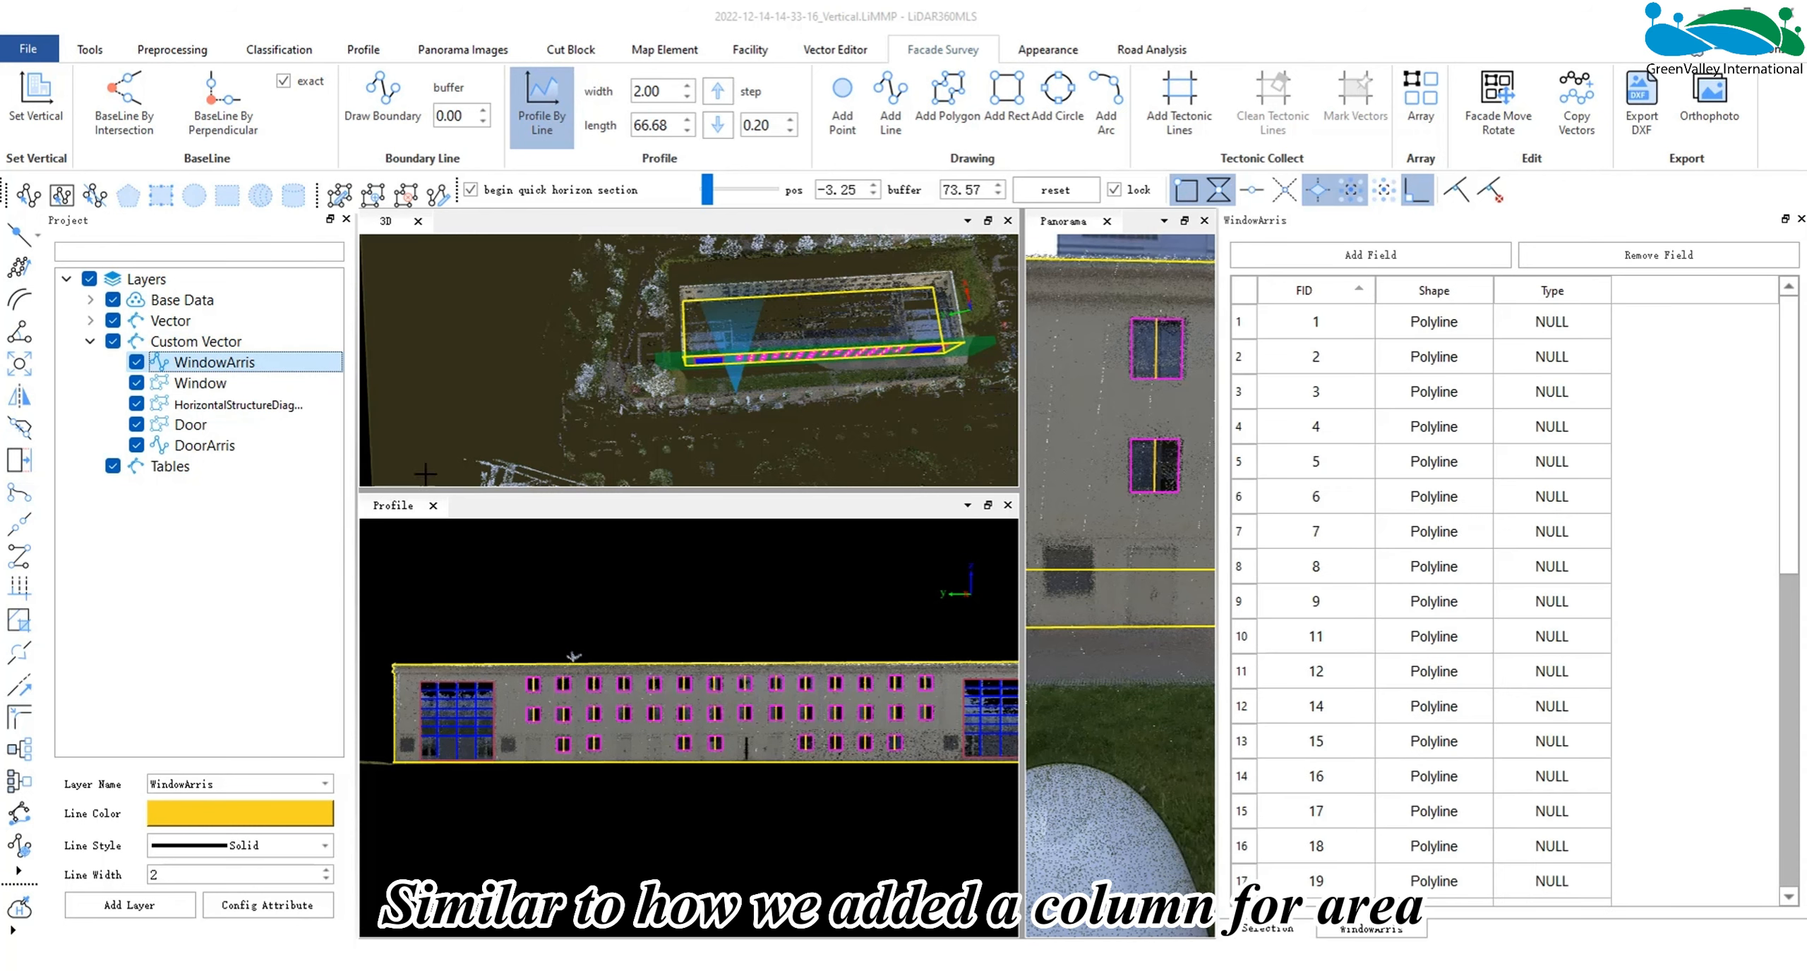
{"action": "left_click", "coordinate": [1370, 255]}
{"action": "left_click", "coordinate": [961, 381]}
{"action": "type", "text": "leng"}
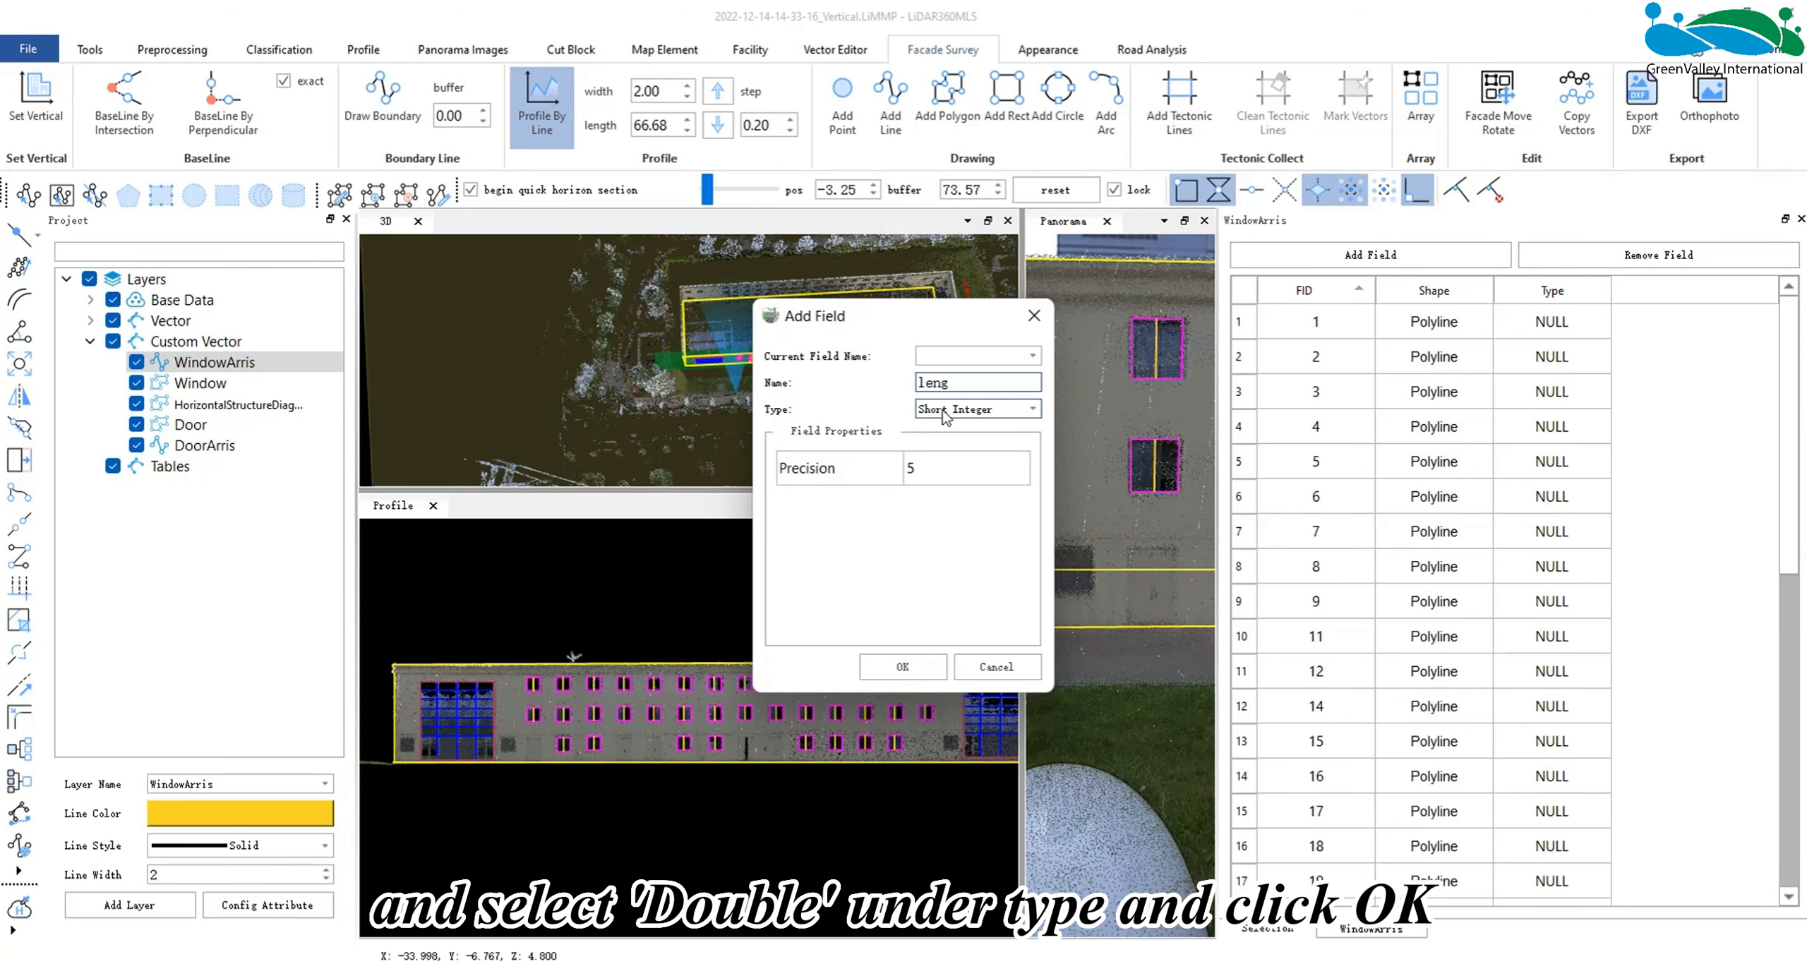
{"action": "left_click", "coordinate": [974, 409]}
{"action": "left_click", "coordinate": [946, 468]}
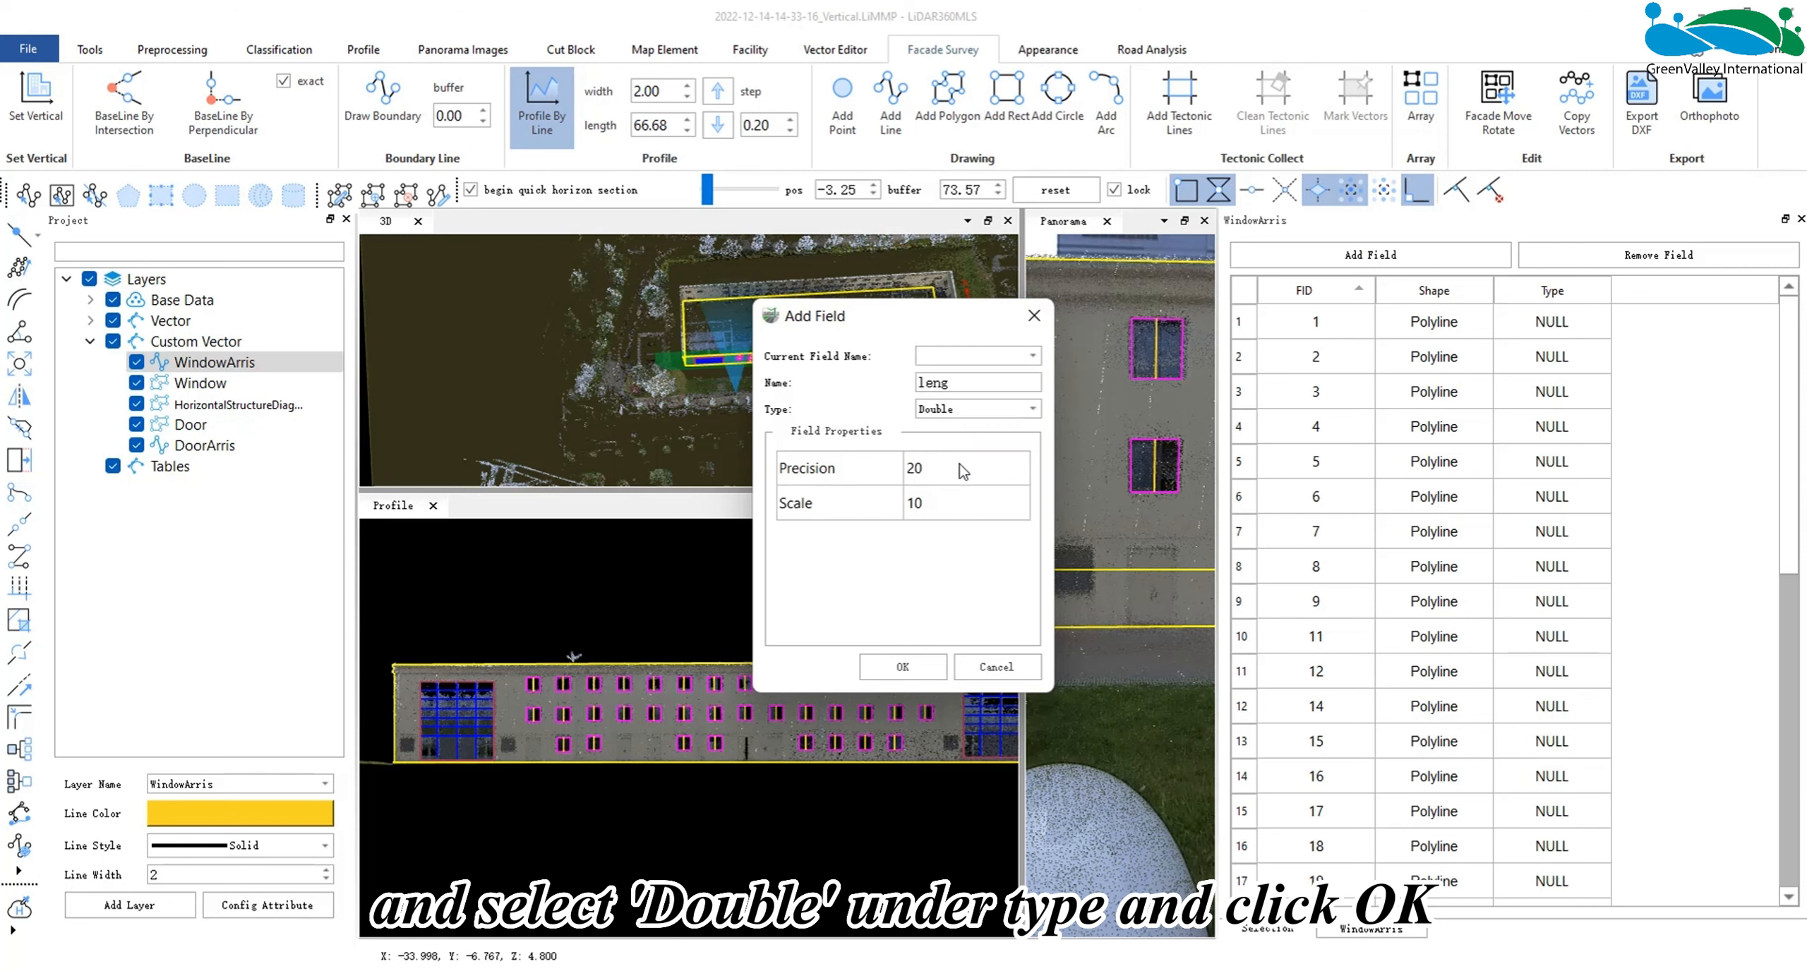
{"action": "left_click", "coordinate": [903, 666]}
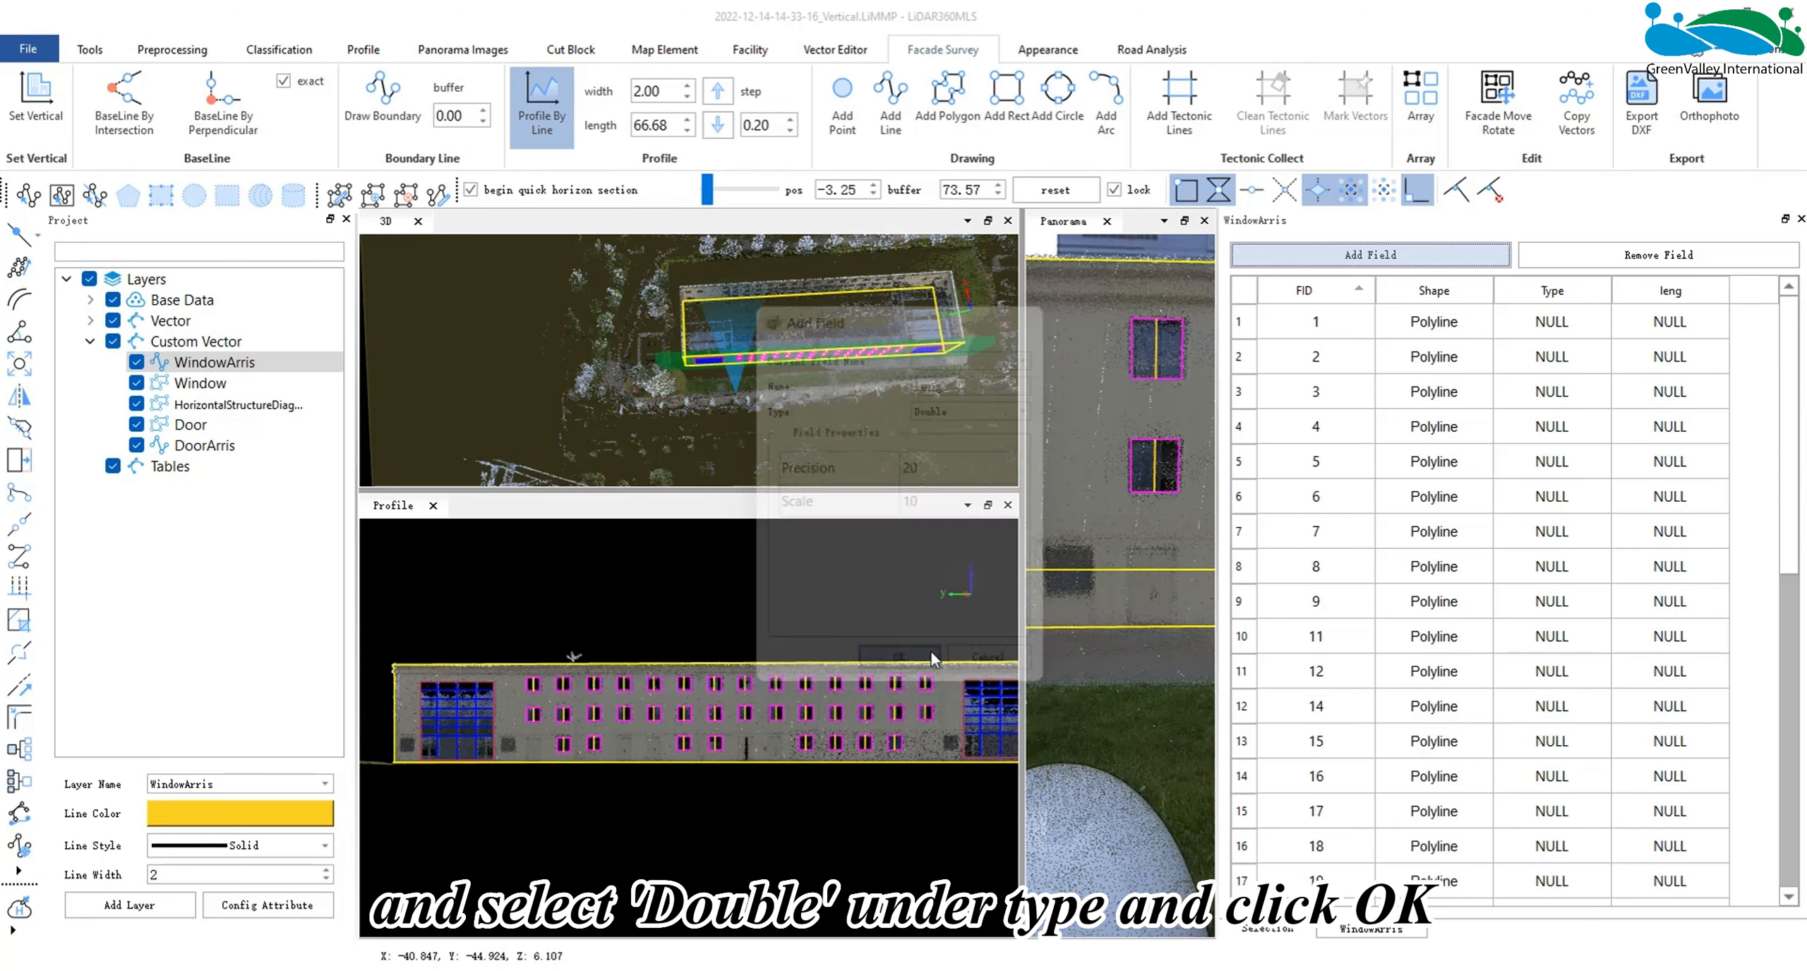
- Calculate the length of every WindowArris polyline into the leng column of the attribute table
{"action": "left_click", "coordinate": [1666, 294]}
{"action": "right_click", "coordinate": [1651, 293]}
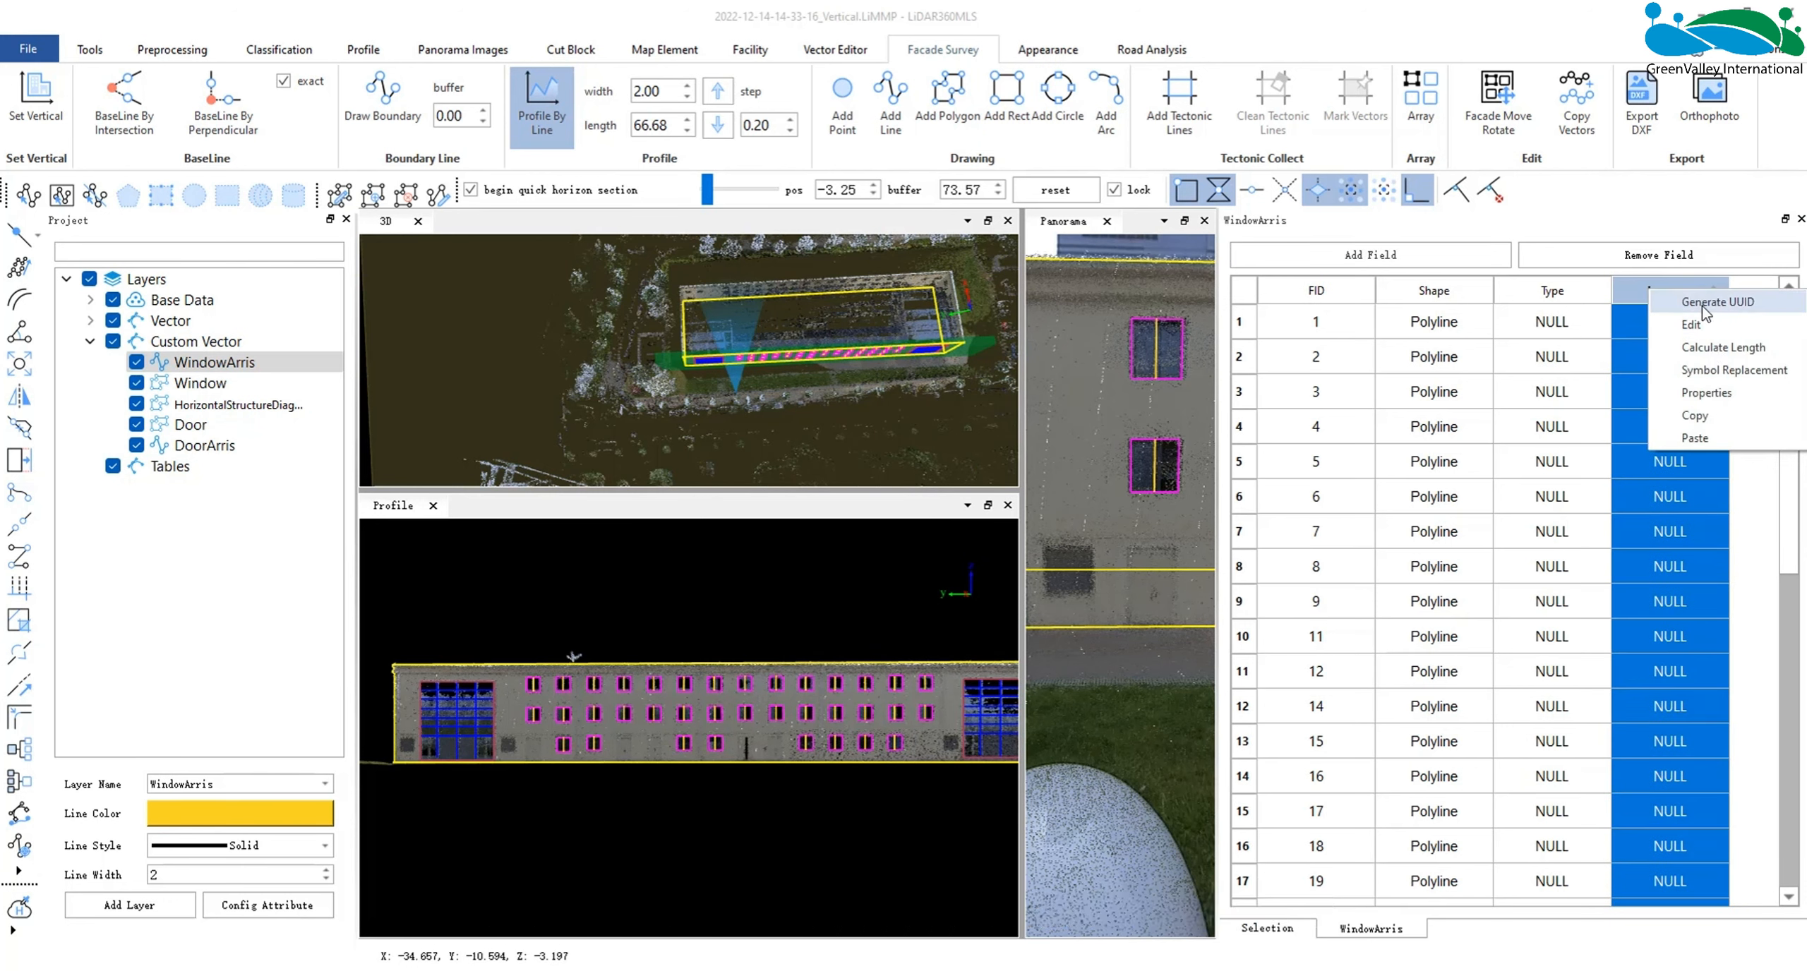
{"action": "left_click", "coordinate": [1713, 347]}
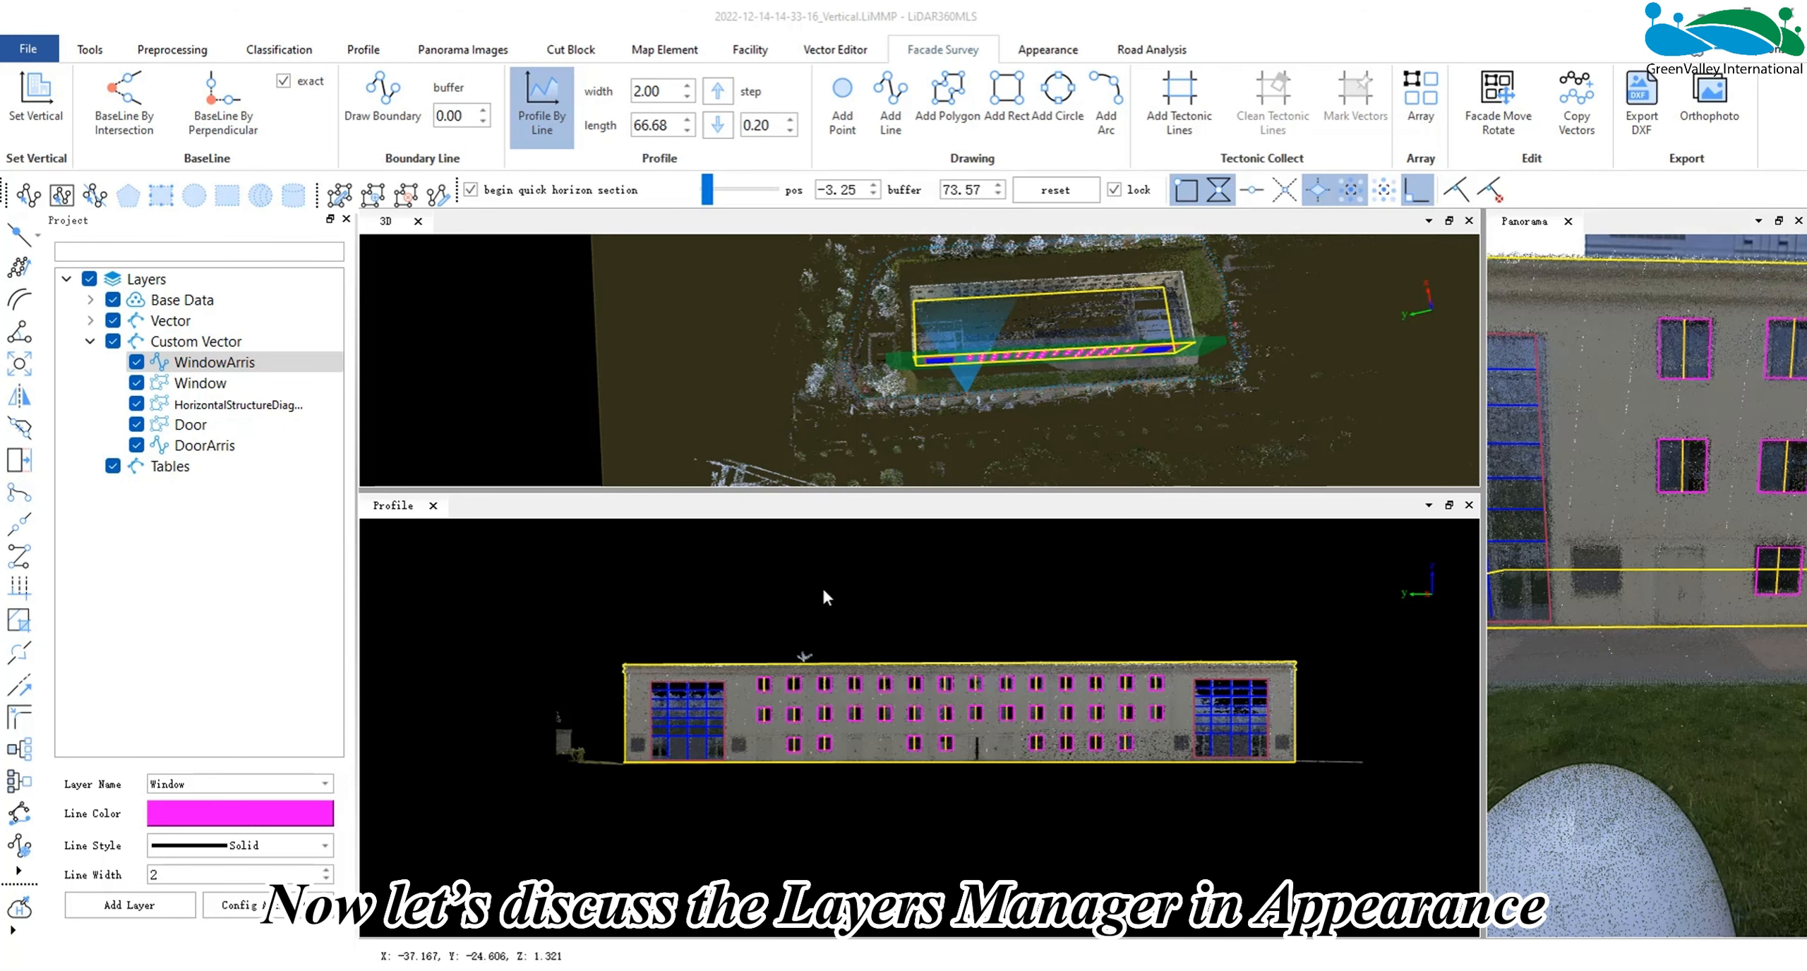
- Change the HorizontalStructureDiagram layer's color to blue (#0000ff) in the Layers Manager
{"action": "left_click", "coordinate": [1031, 56]}
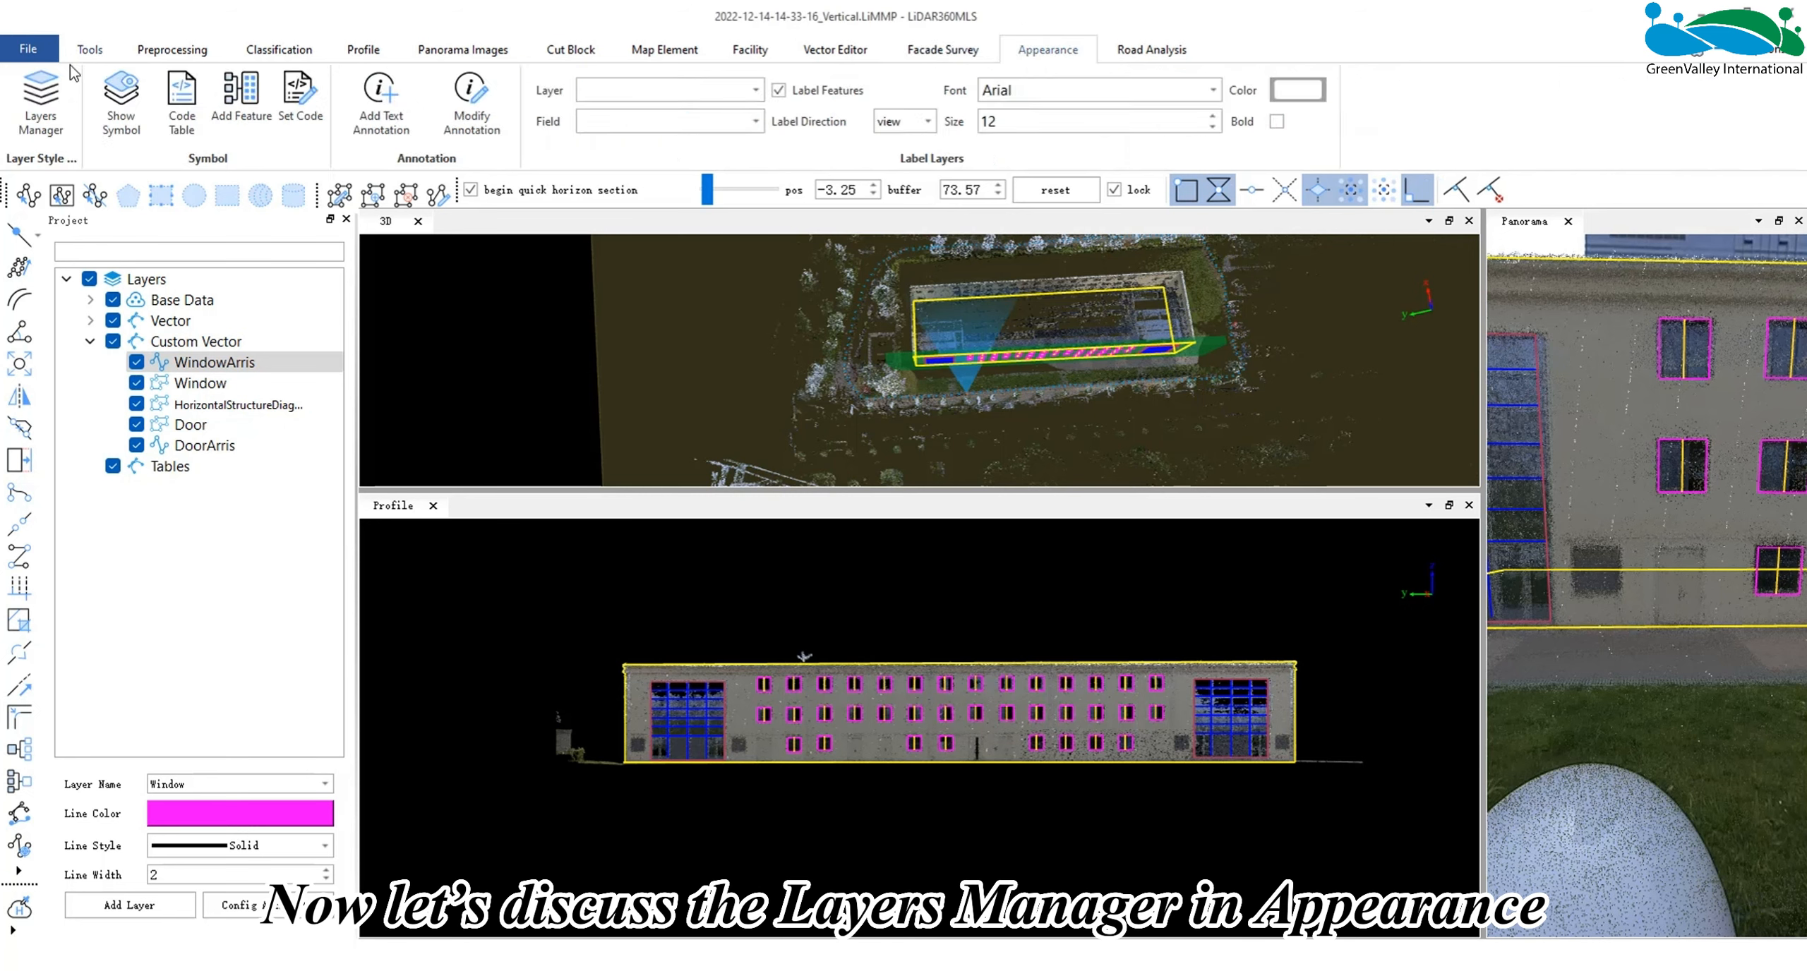
{"action": "left_click", "coordinate": [65, 95]}
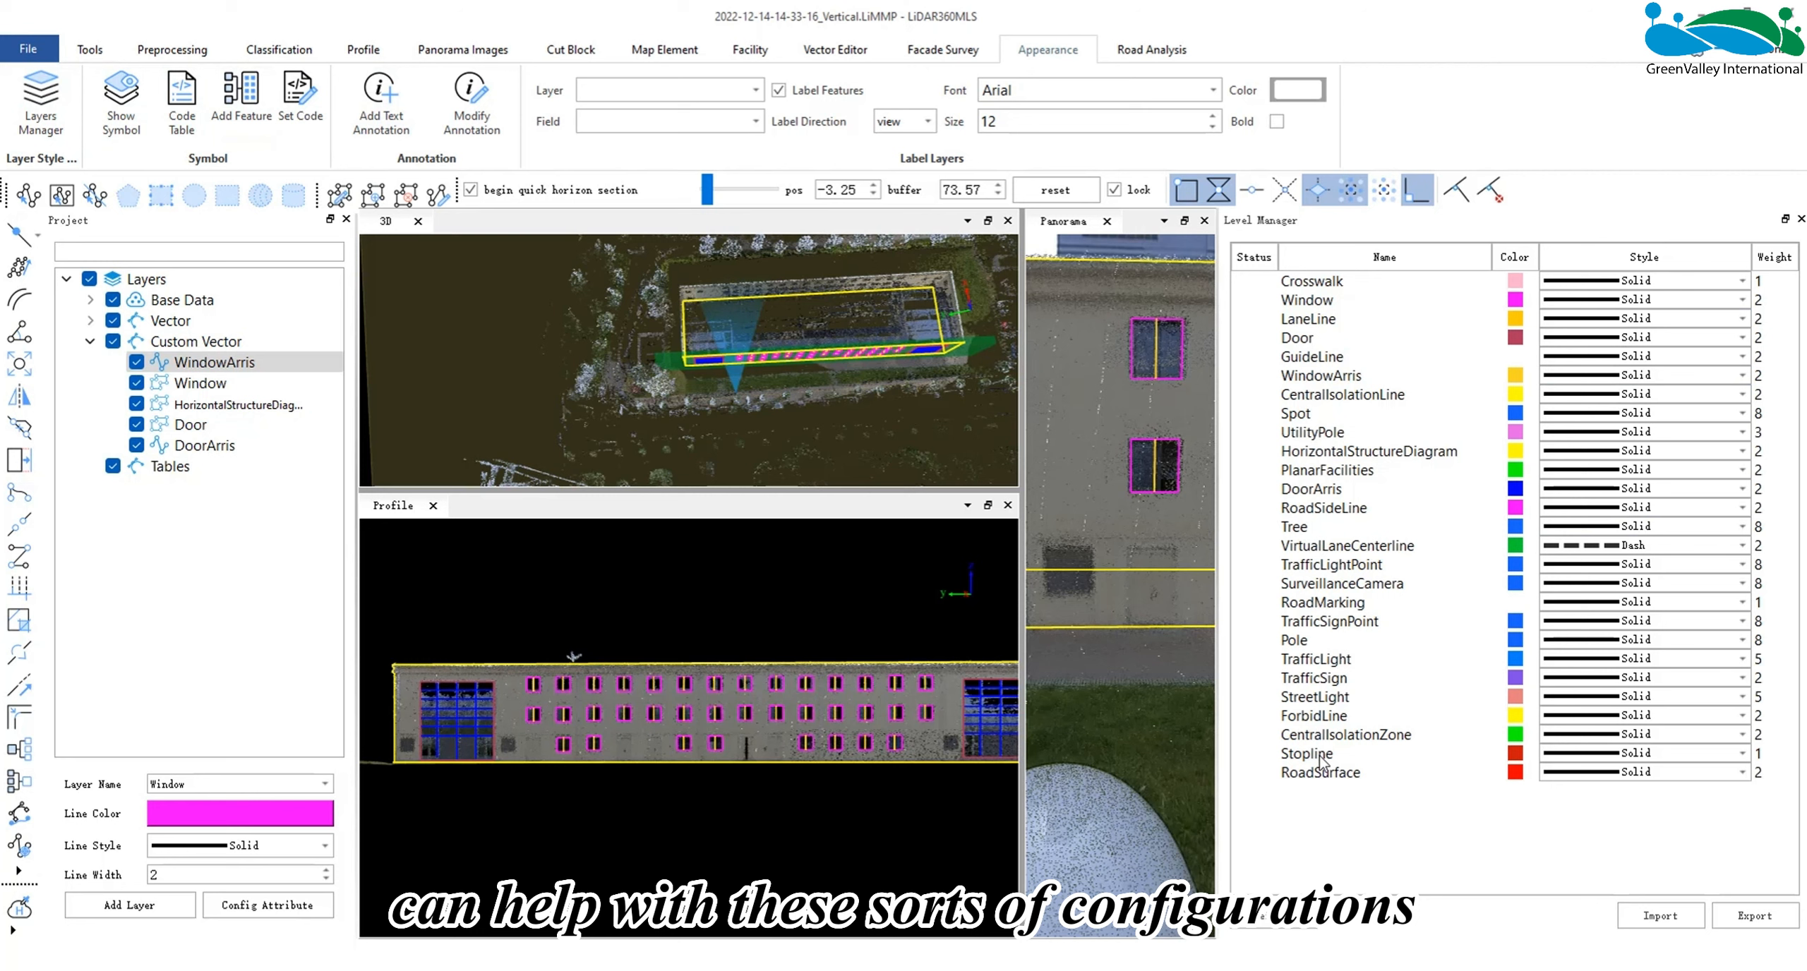
{"action": "left_click", "coordinate": [1341, 451]}
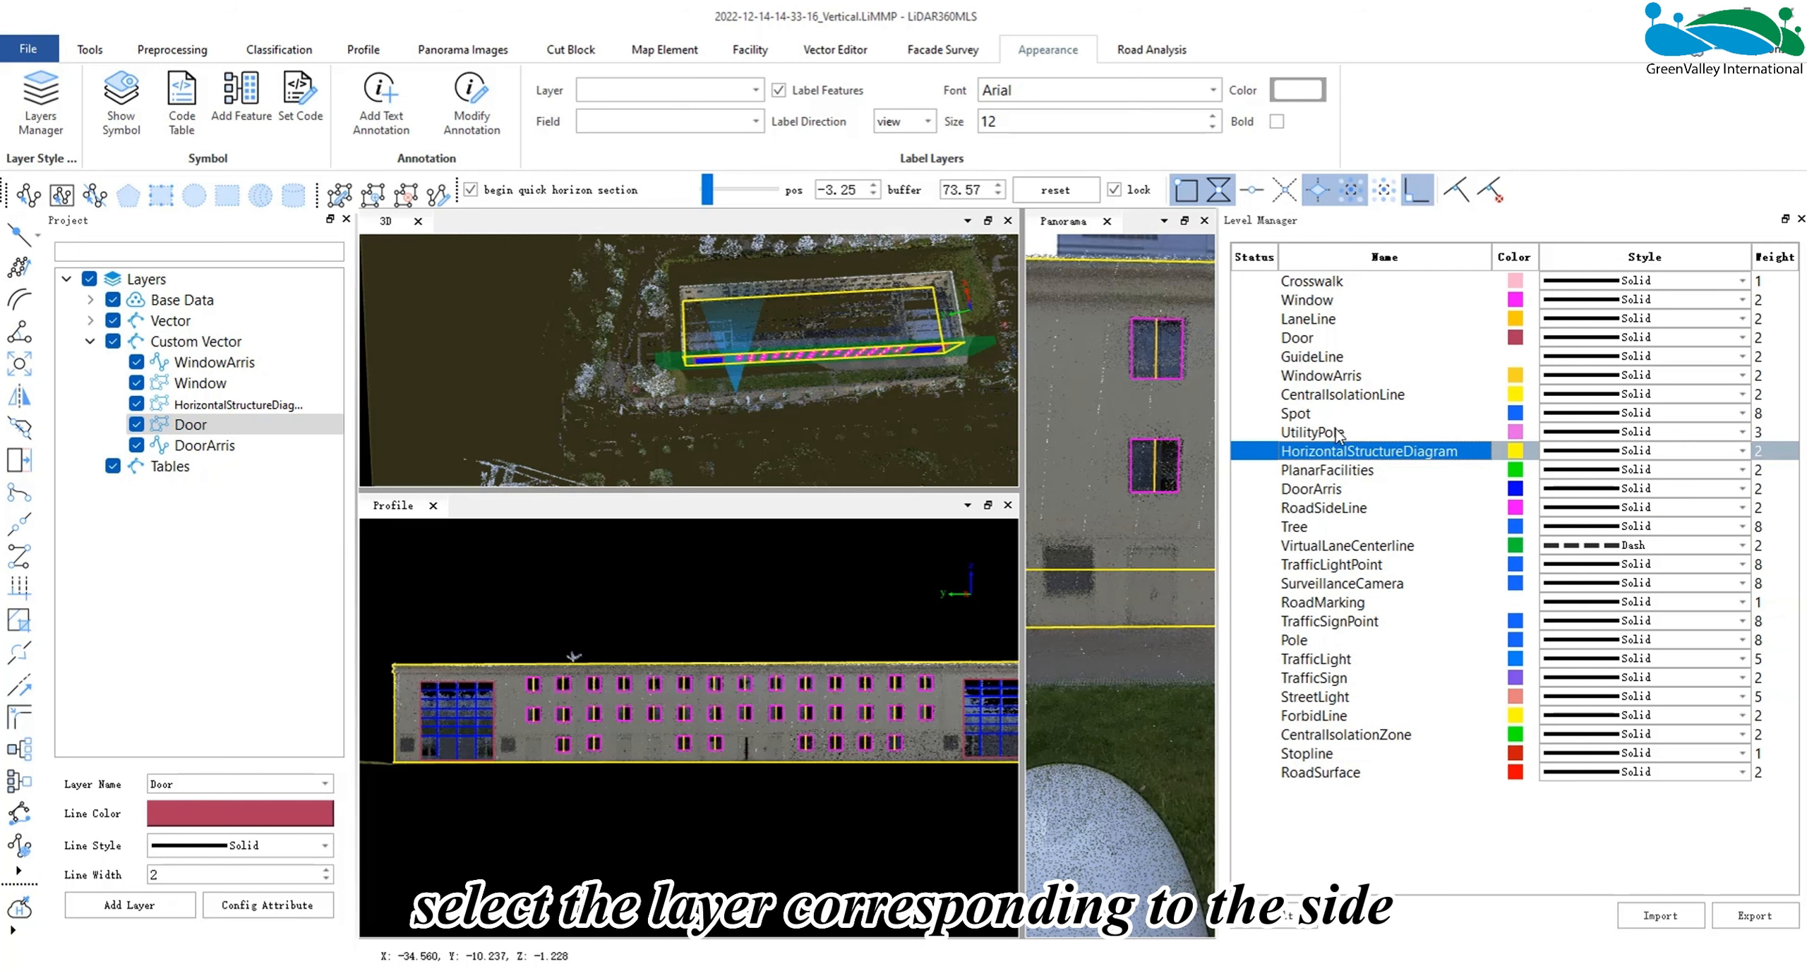
{"action": "left_click", "coordinate": [1515, 451]}
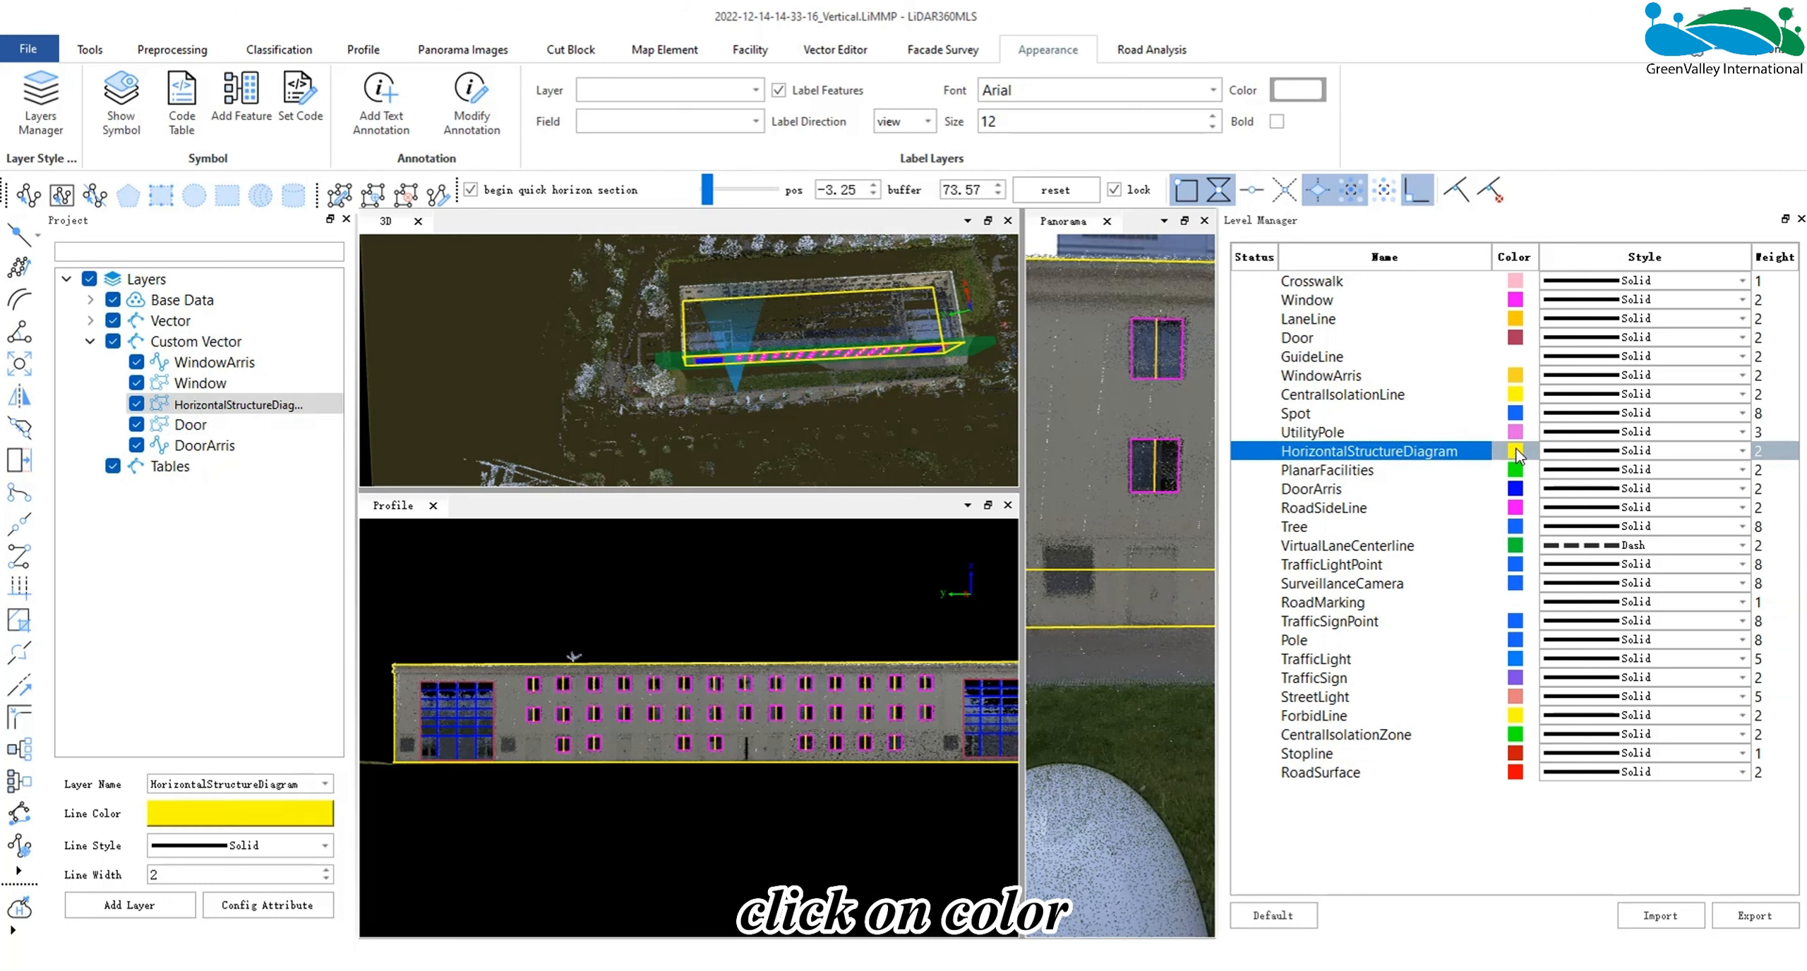
{"action": "left_click", "coordinate": [678, 376]}
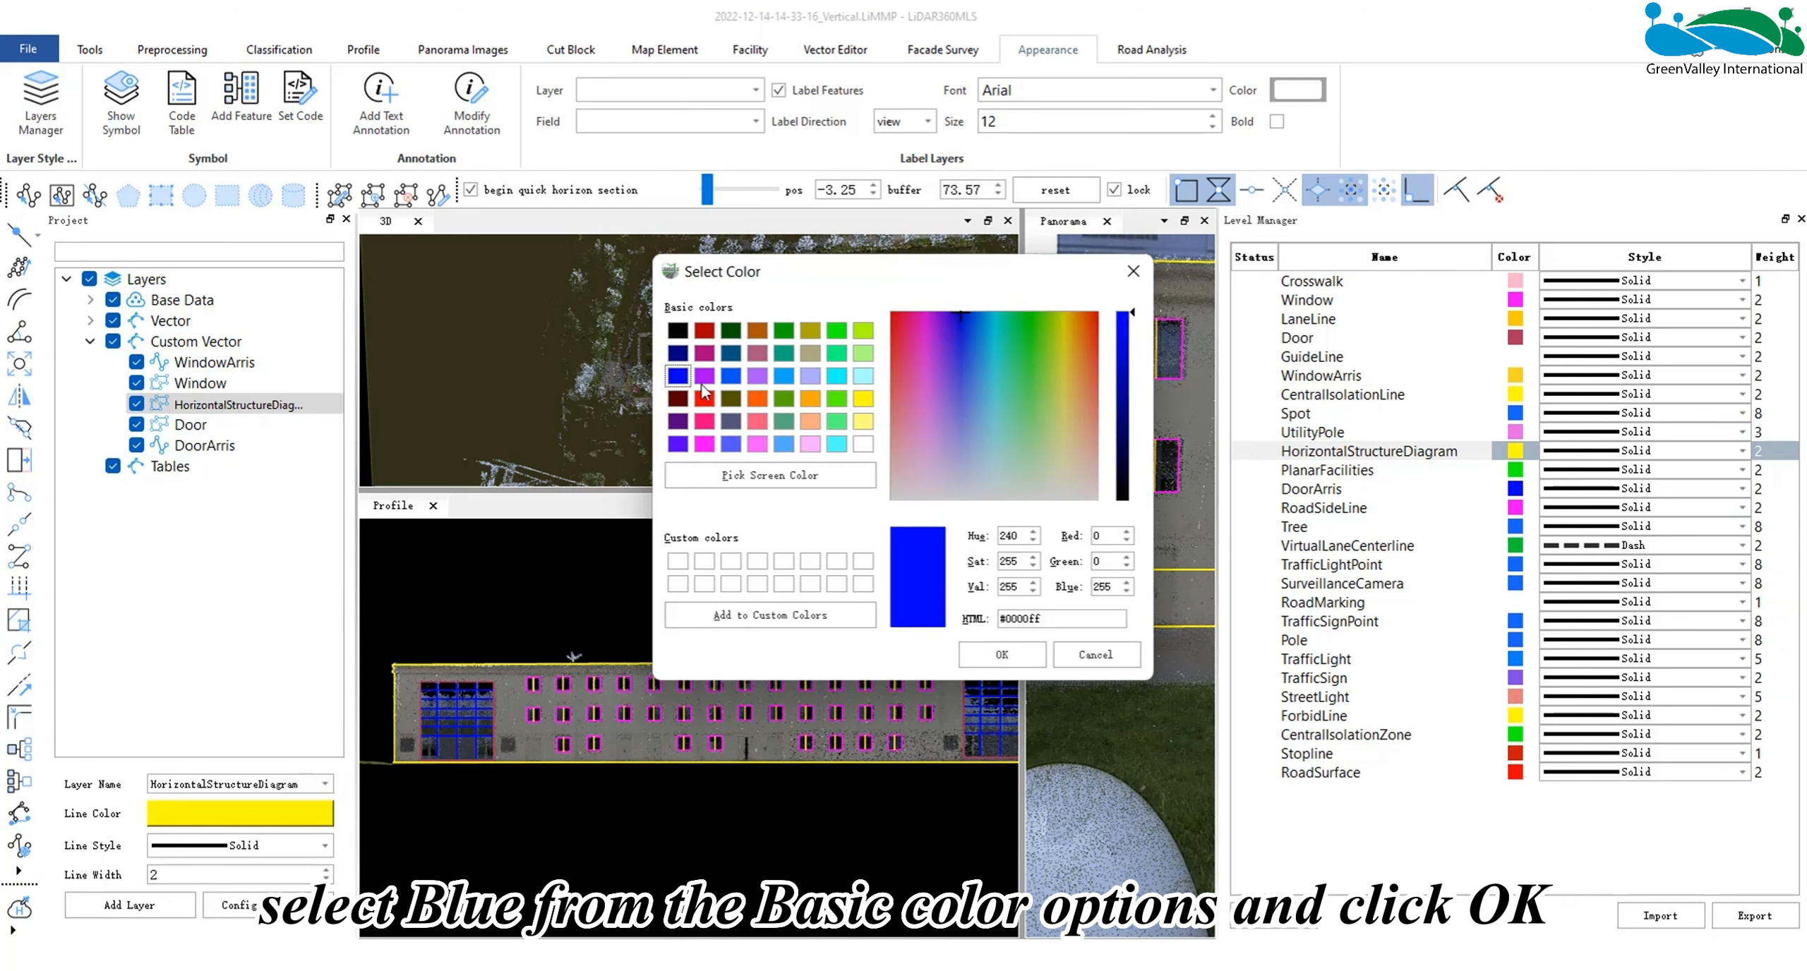
{"action": "left_click", "coordinate": [1012, 655]}
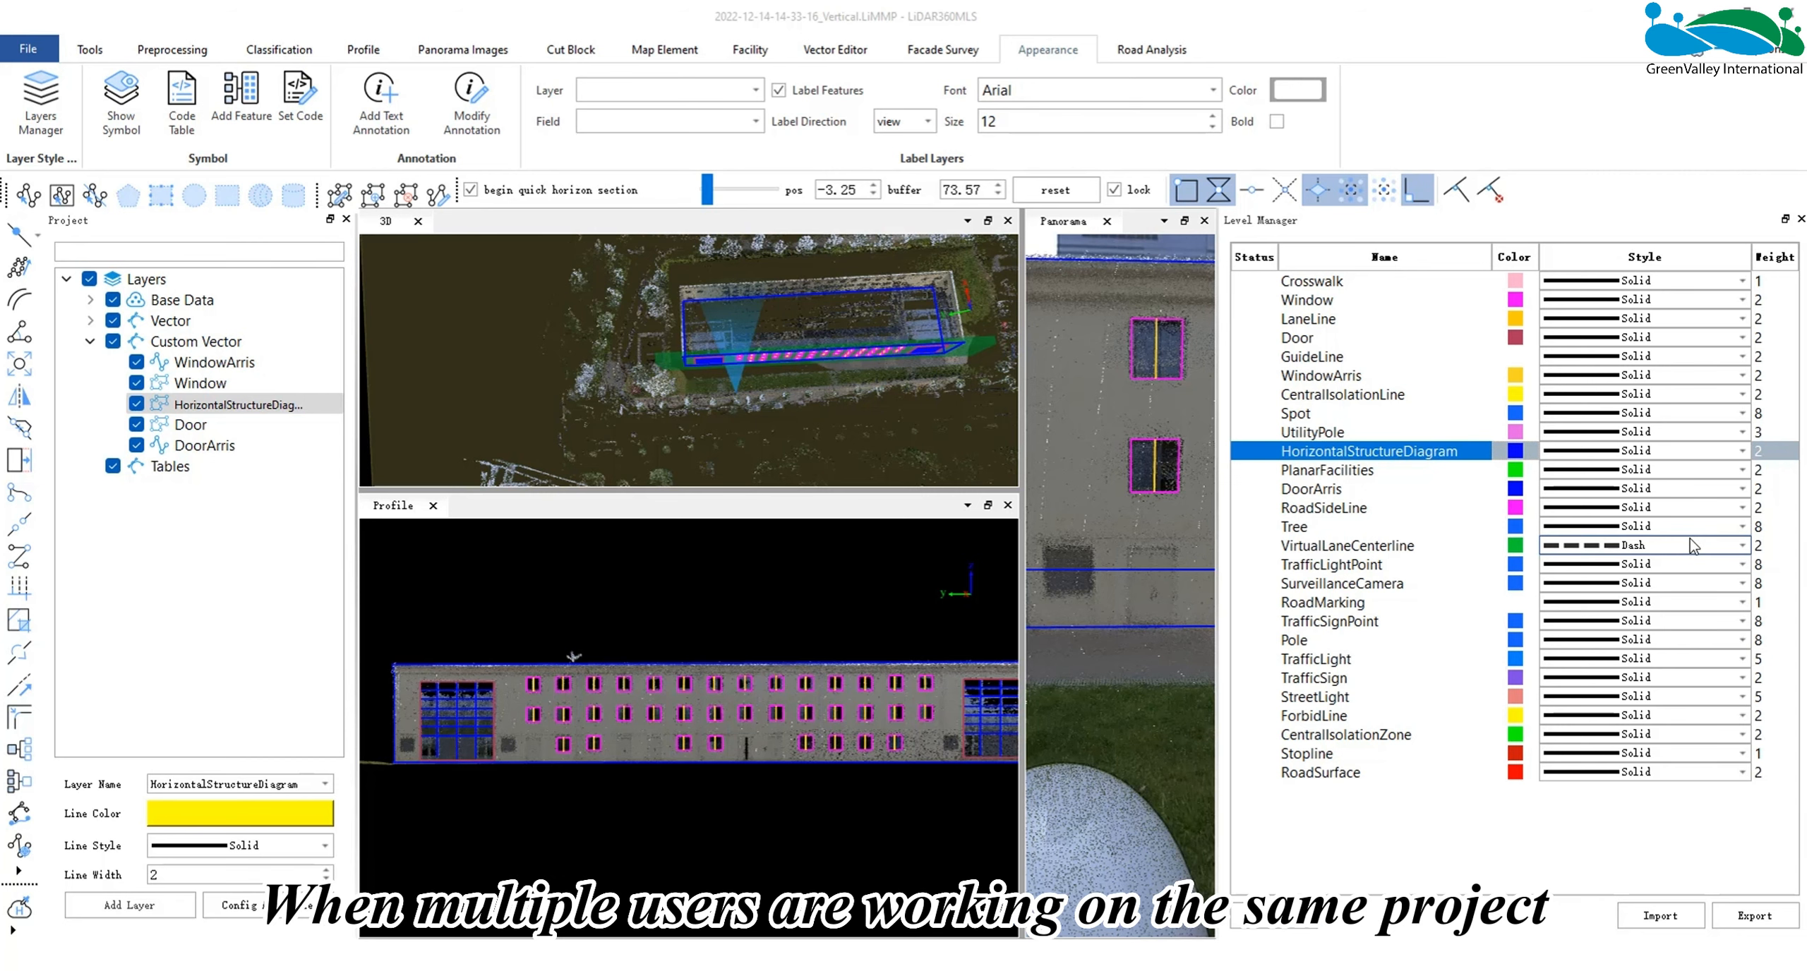
- Open the export of the layer styles as an .ini file and cancel it without saving
{"action": "left_click", "coordinate": [1754, 915]}
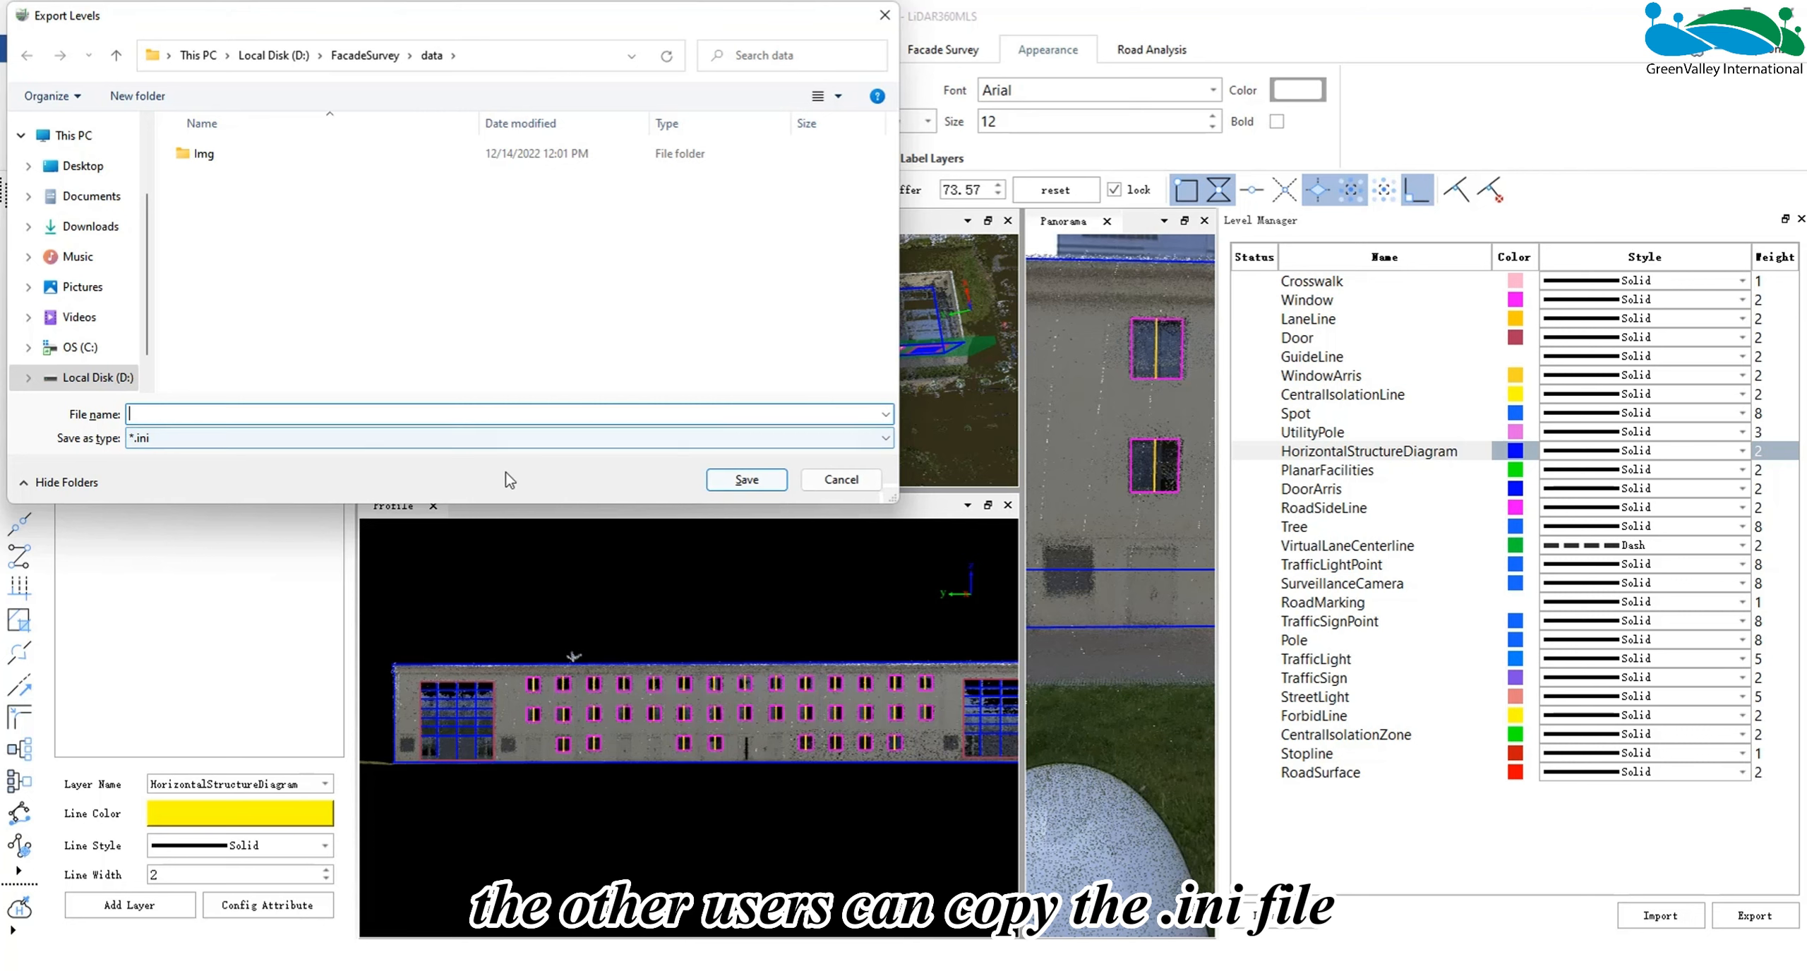
{"action": "left_click", "coordinate": [882, 20]}
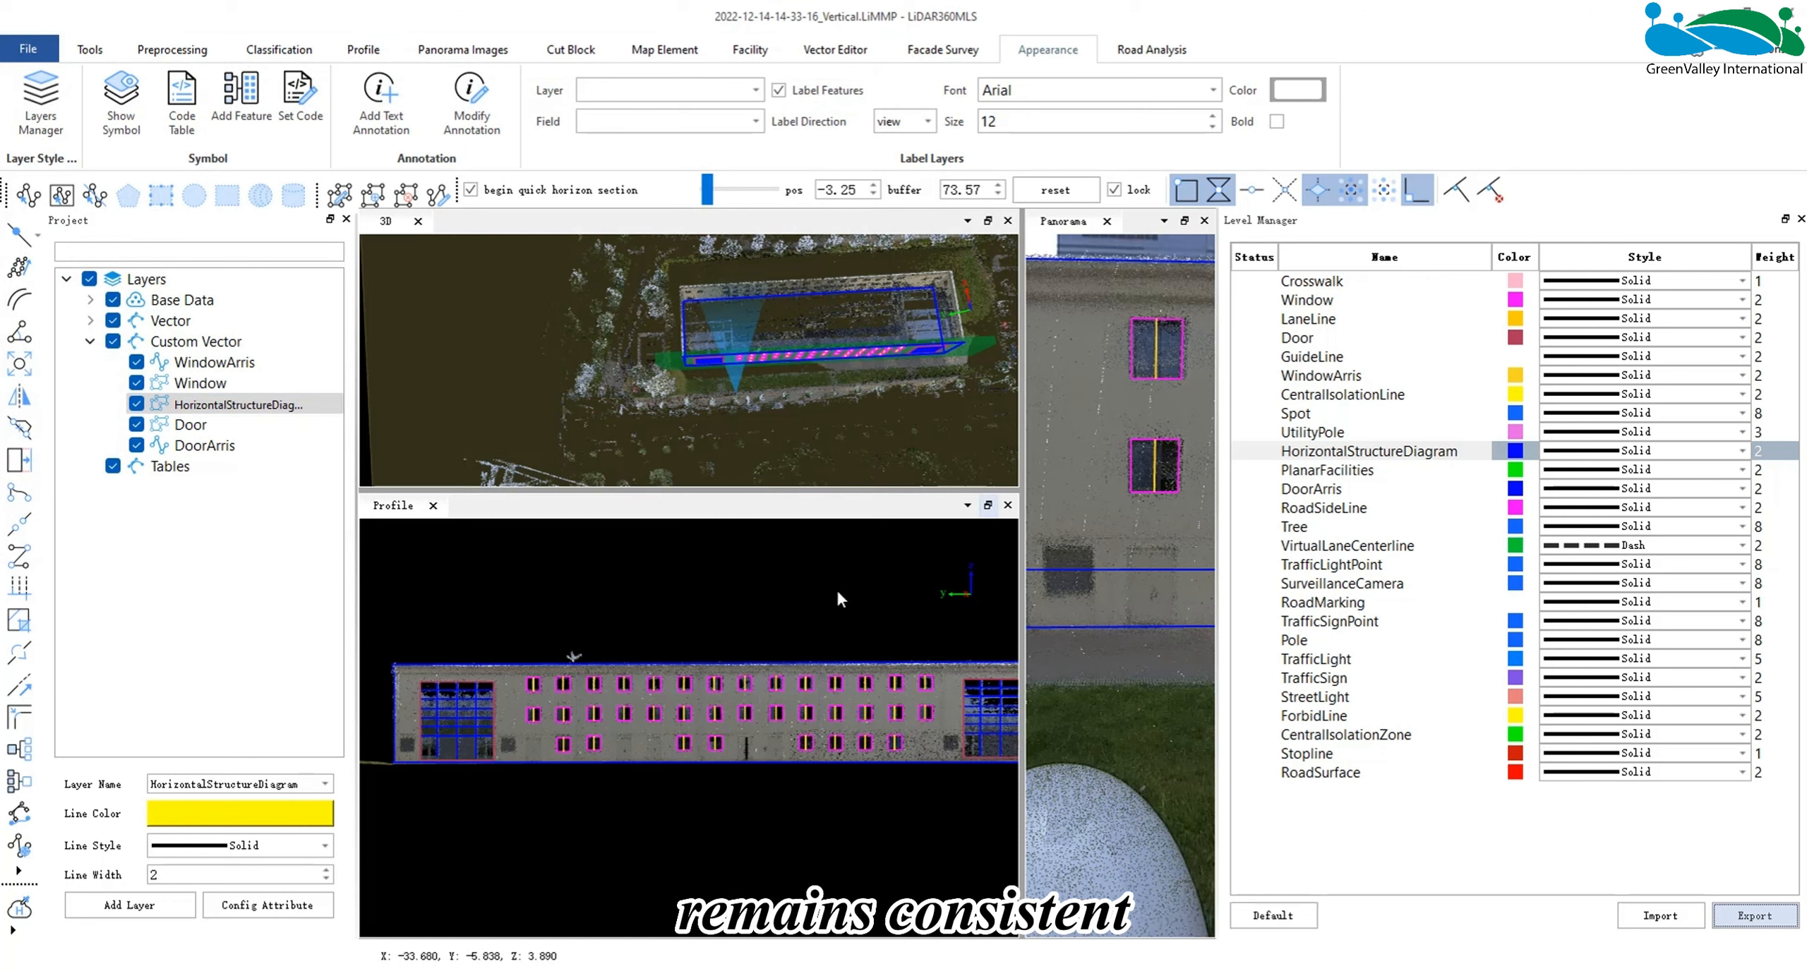